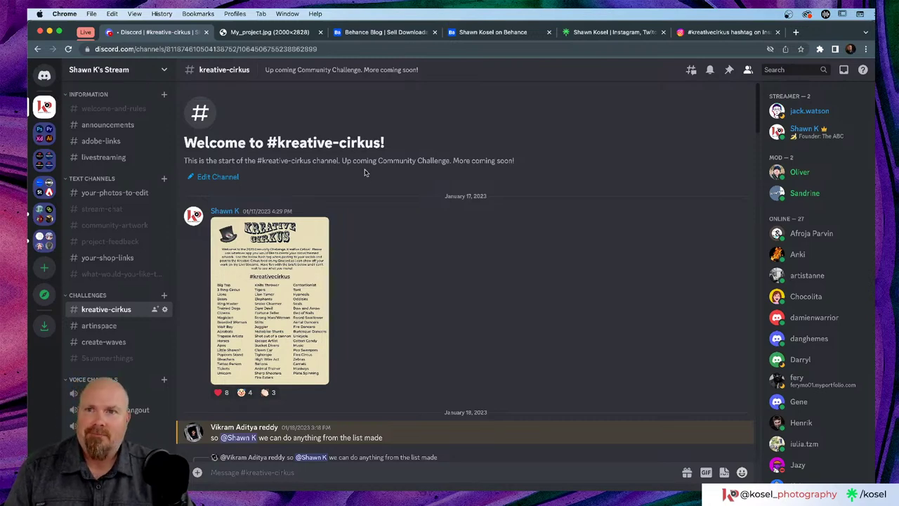
Switch to Lightroom Classic and open the white office building photo NO_19.jpg from the start of the collection in Loupe view.
key(super+Tab)
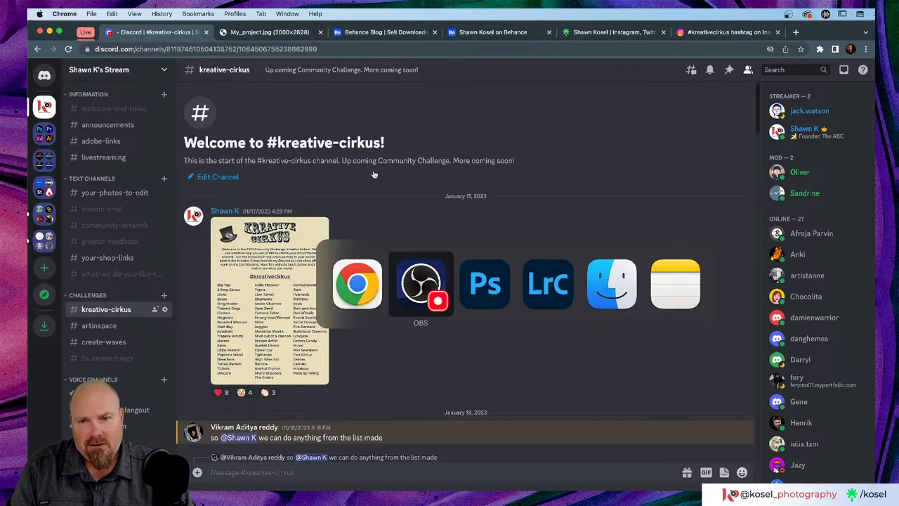
key(super+Tab)
key(super+Tab)
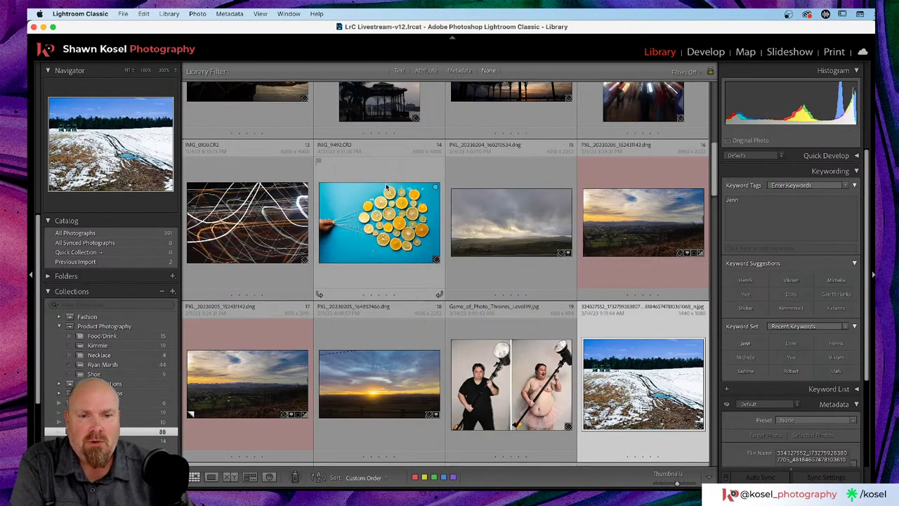
scroll(385, 184, up, 10)
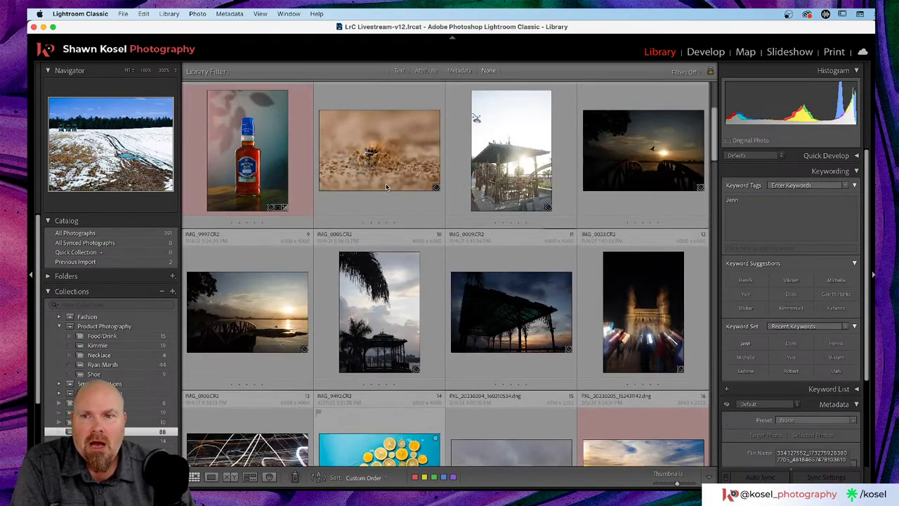
scroll(388, 185, up, 2)
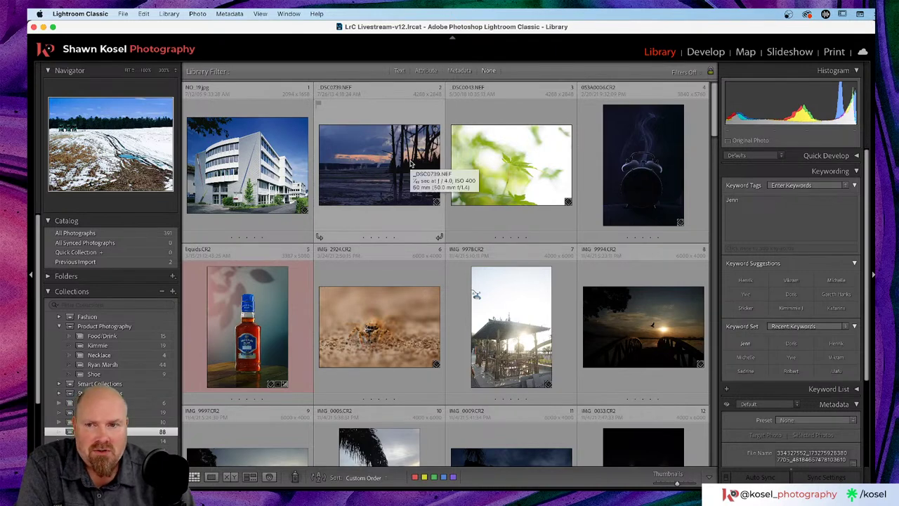
click(218, 163)
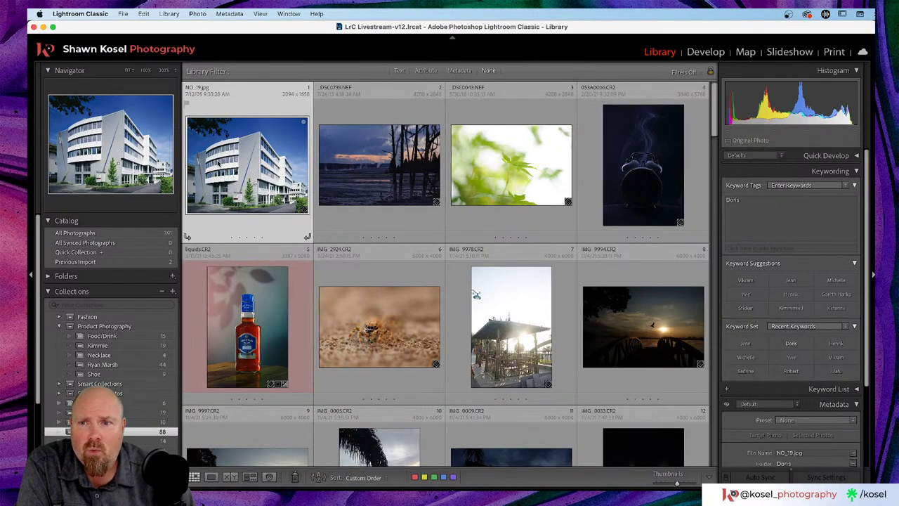
double_click(219, 163)
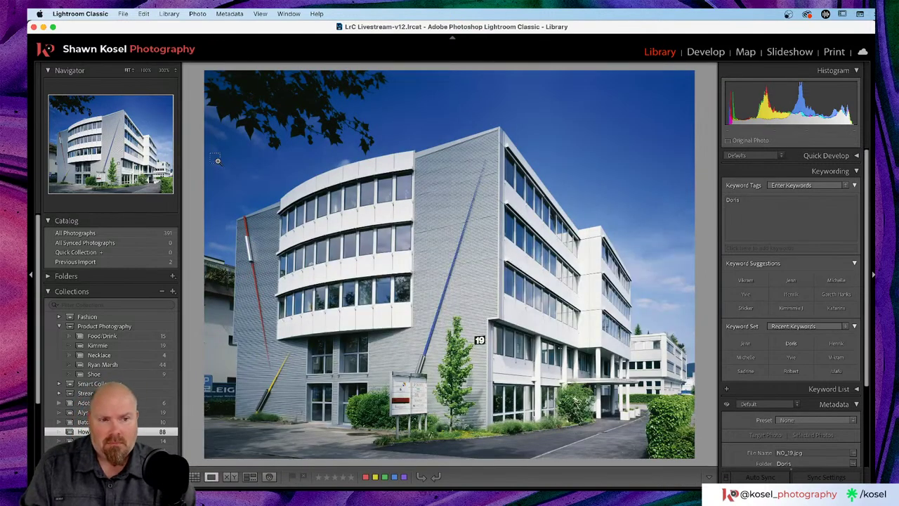
Switch to Discord in Chrome and find the day-to-night request for the office building photo in the your-photos-to-edit channel.
key(super+Tab)
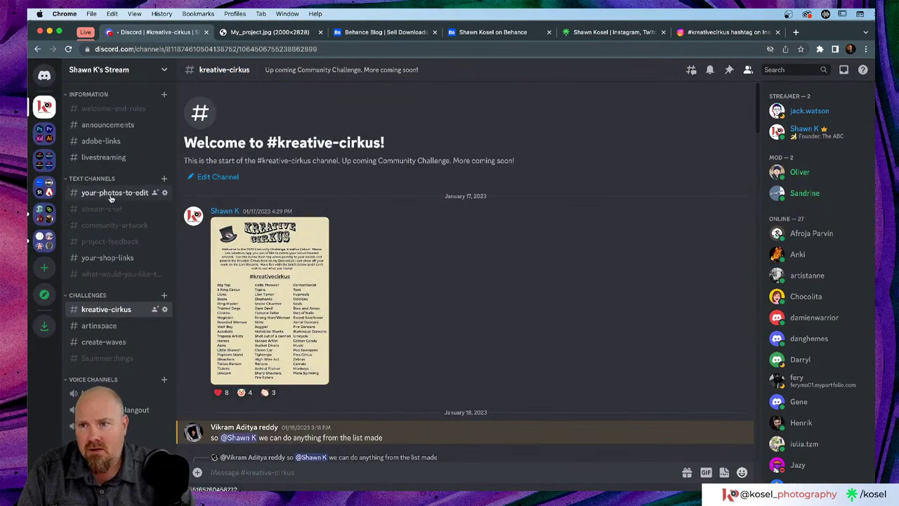
click(110, 193)
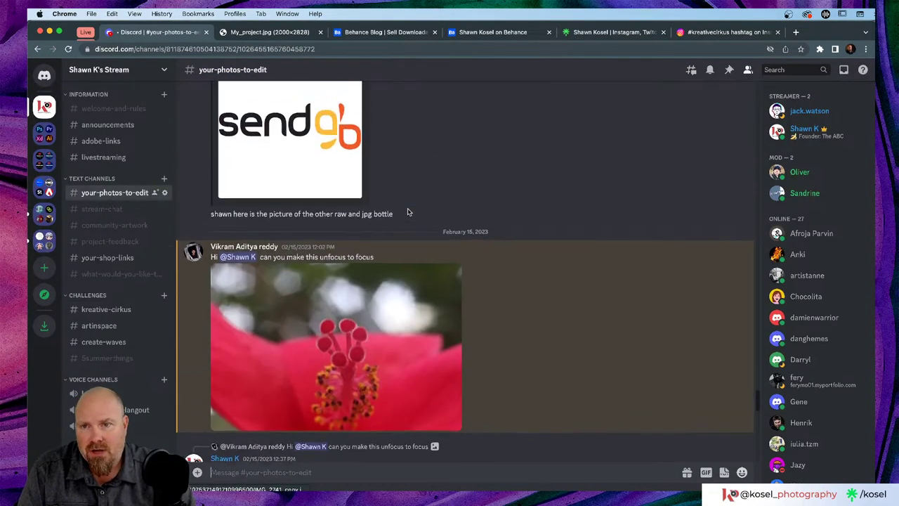
scroll(408, 212, up, 5)
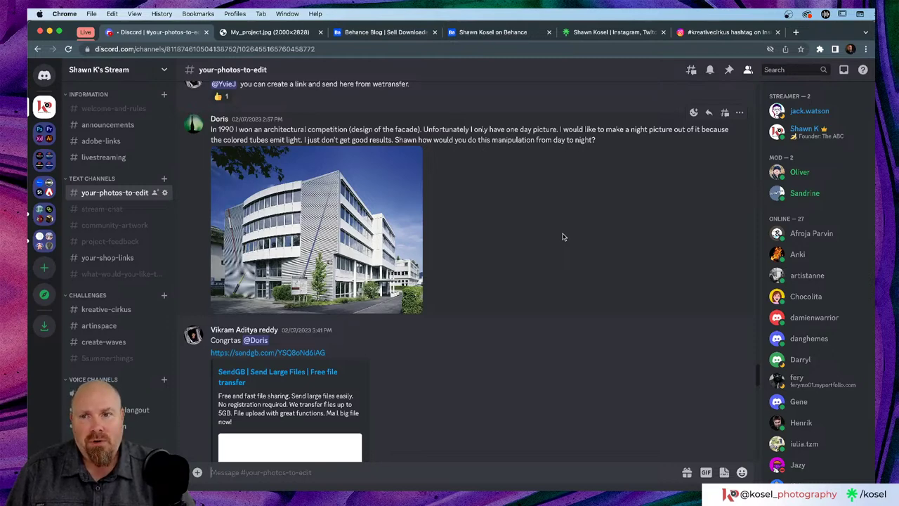
scroll(562, 237, up, 2)
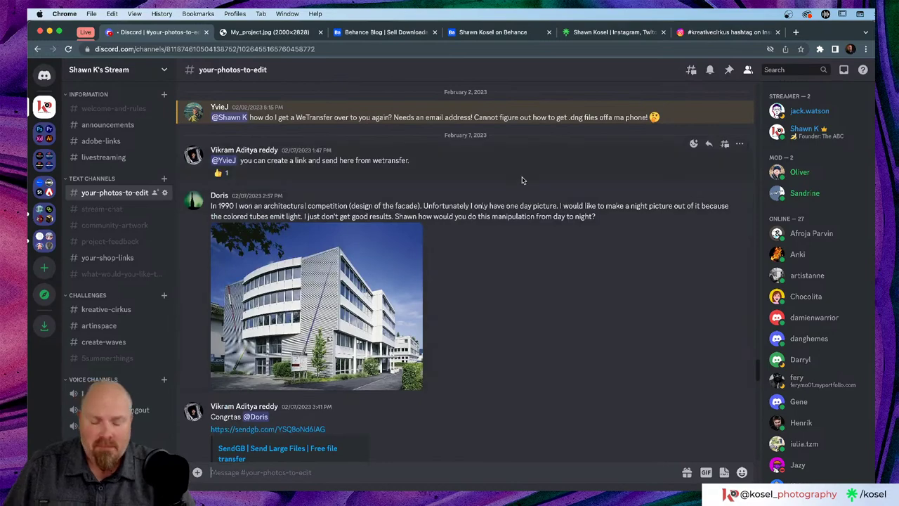
Switch back to Lightroom Classic and look through the submitted photos of the whole collection in Grid view.
key(super+Tab)
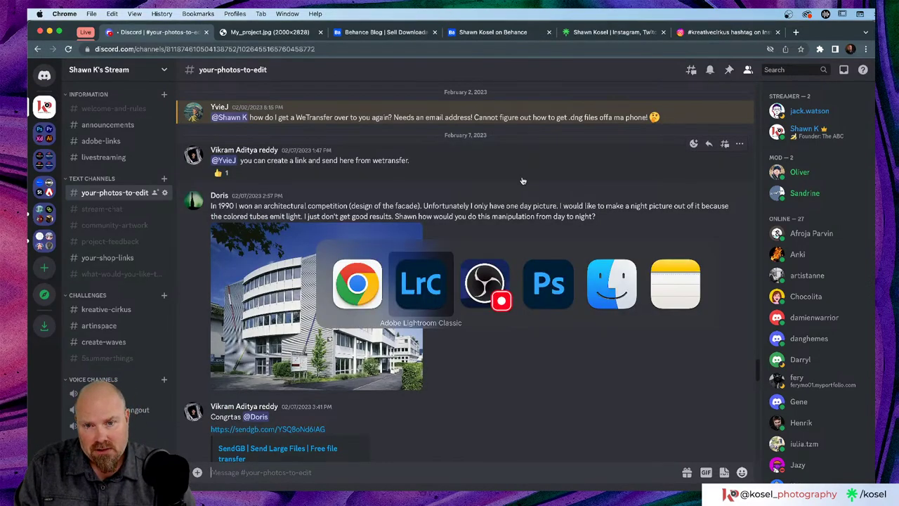
key(g)
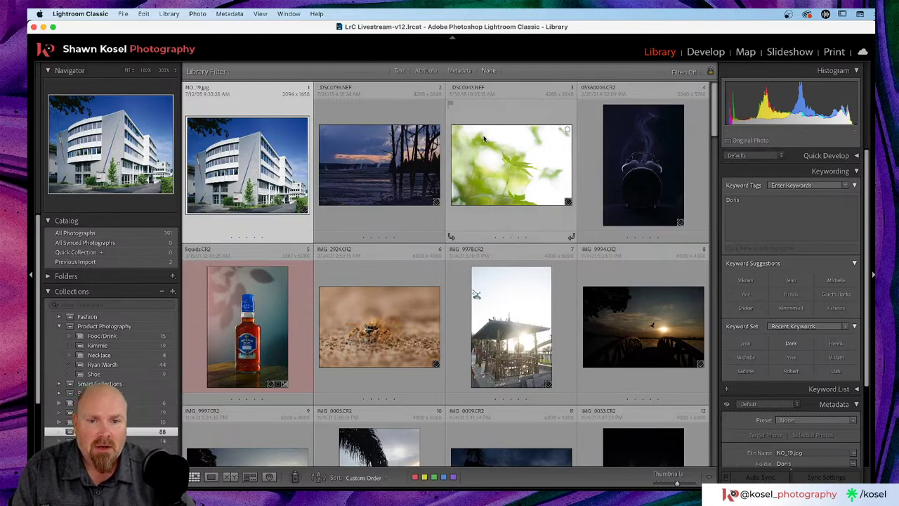
scroll(483, 138, down, 5)
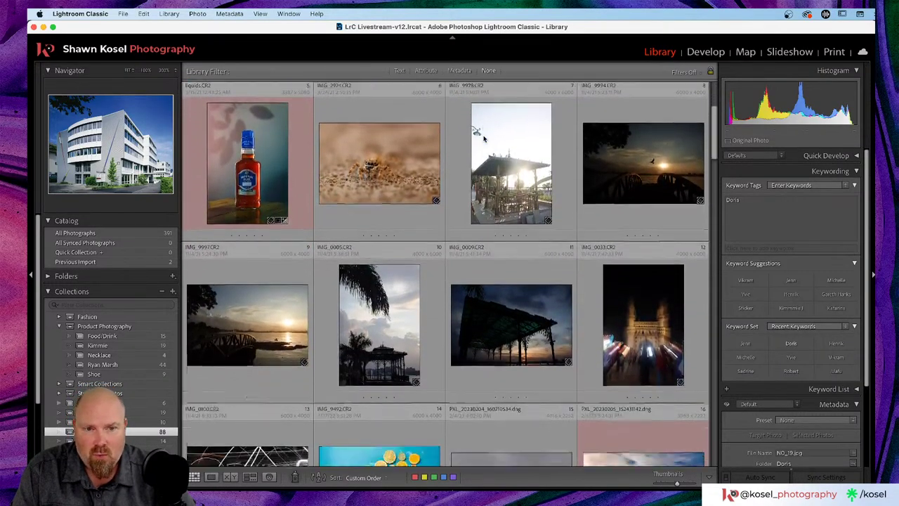
scroll(483, 139, down, 2)
scroll(483, 138, down, 4)
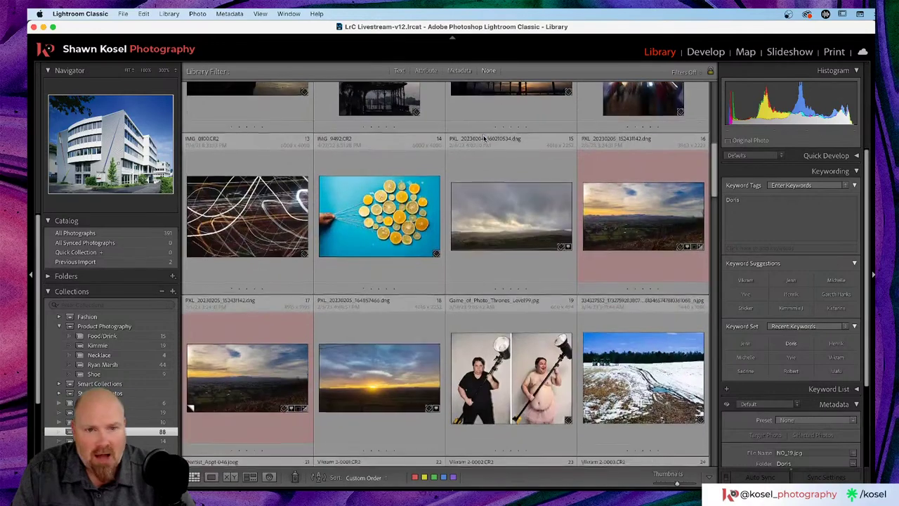
scroll(483, 139, down, 4)
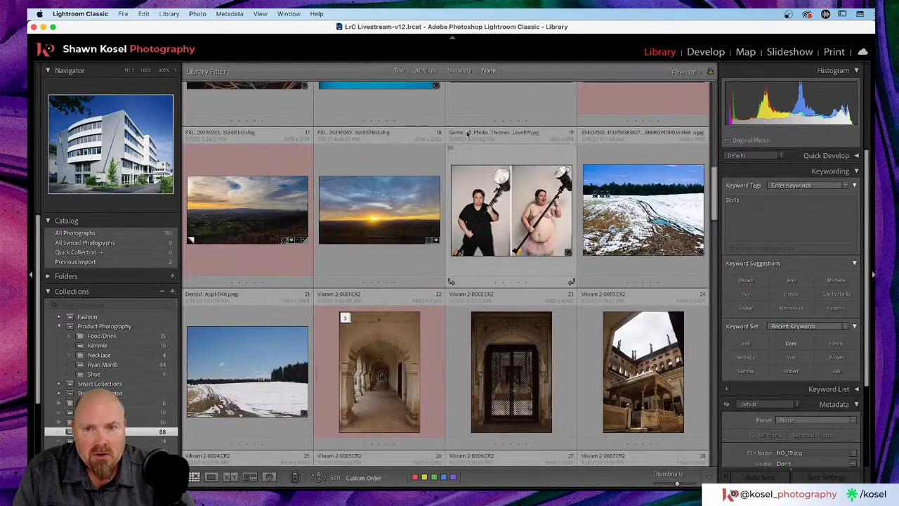
scroll(449, 132, down, 4)
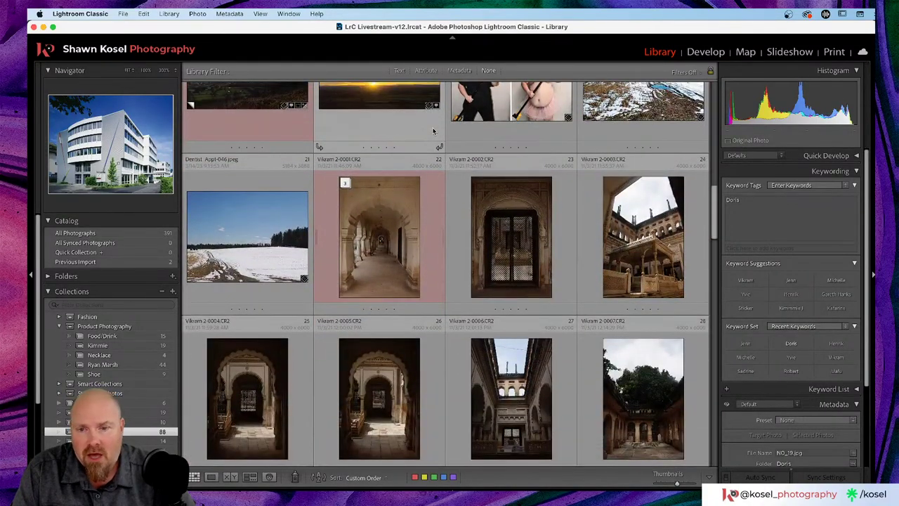
scroll(433, 132, down, 8)
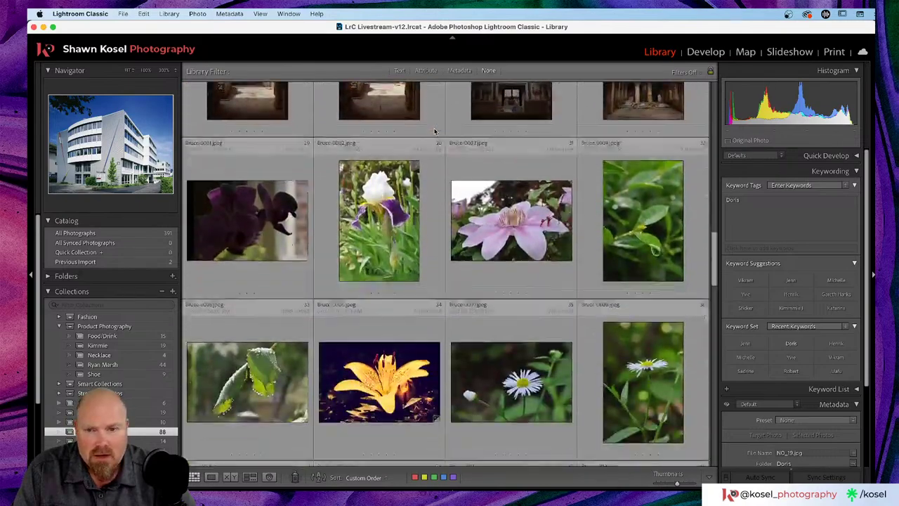
scroll(434, 131, down, 4)
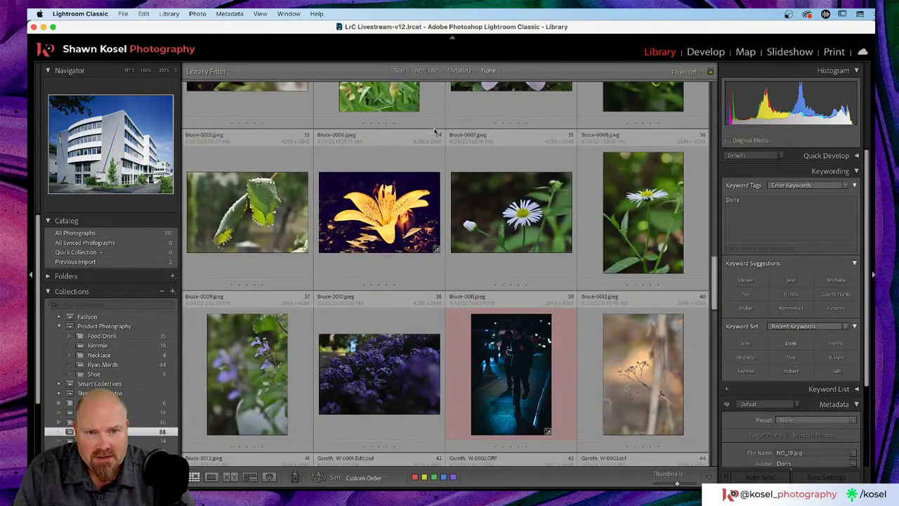
scroll(434, 131, down, 8)
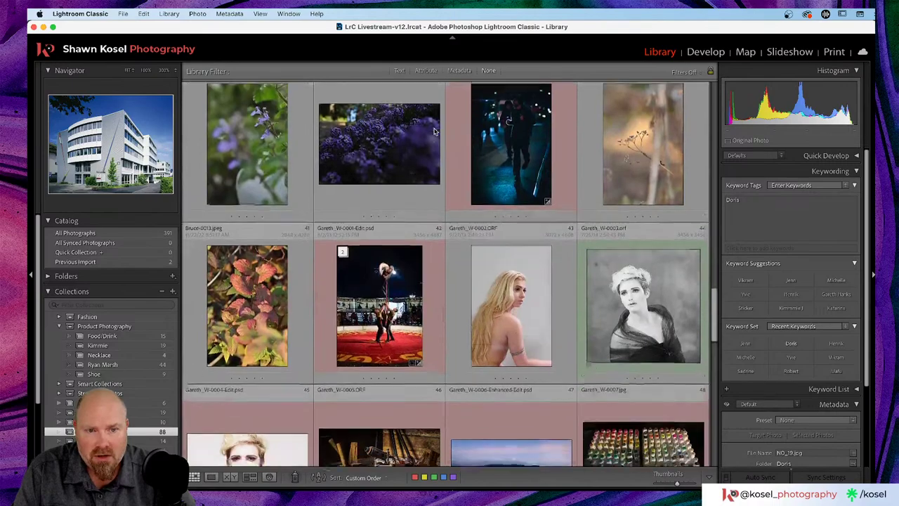
scroll(434, 131, down, 4)
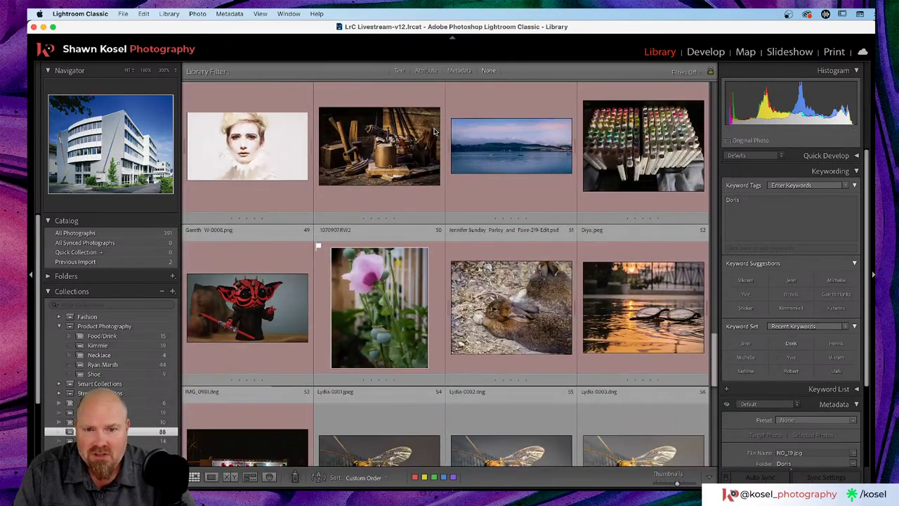
scroll(444, 128, down, 4)
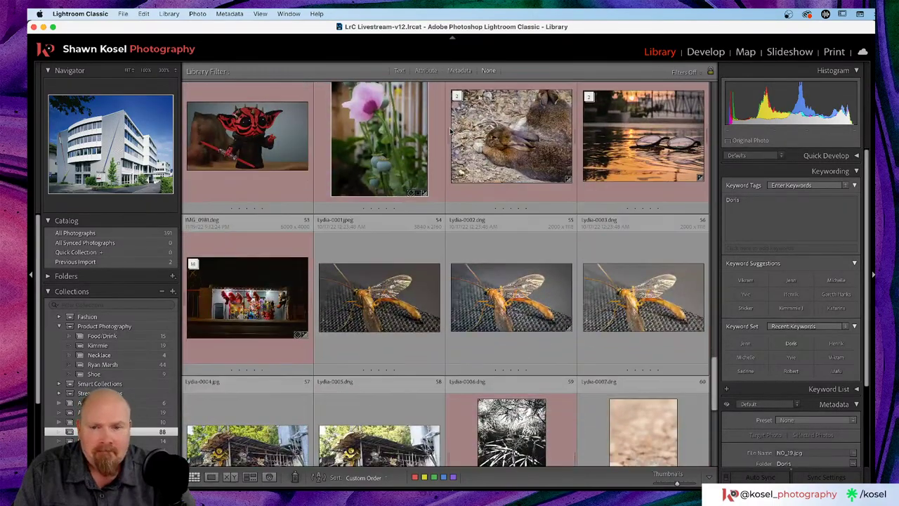
scroll(450, 130, down, 8)
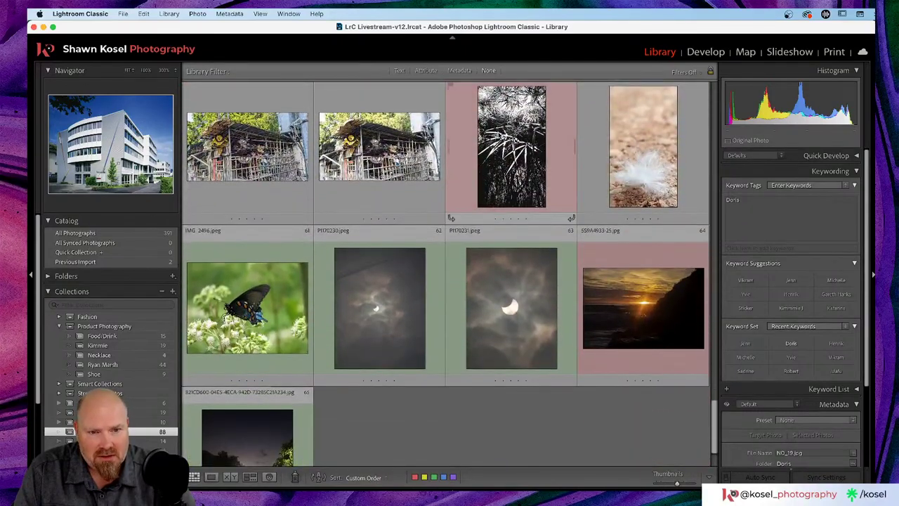
scroll(499, 135, down, 2)
scroll(498, 135, up, 15)
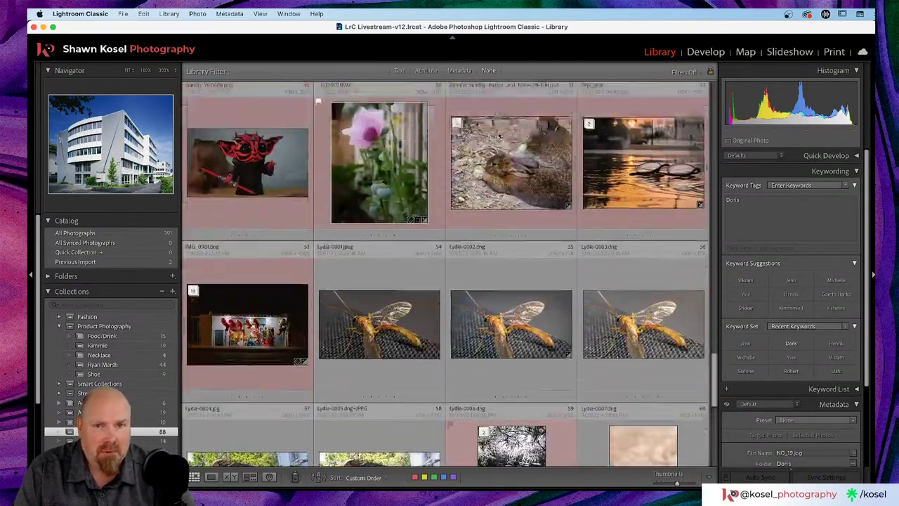
scroll(499, 135, up, 20)
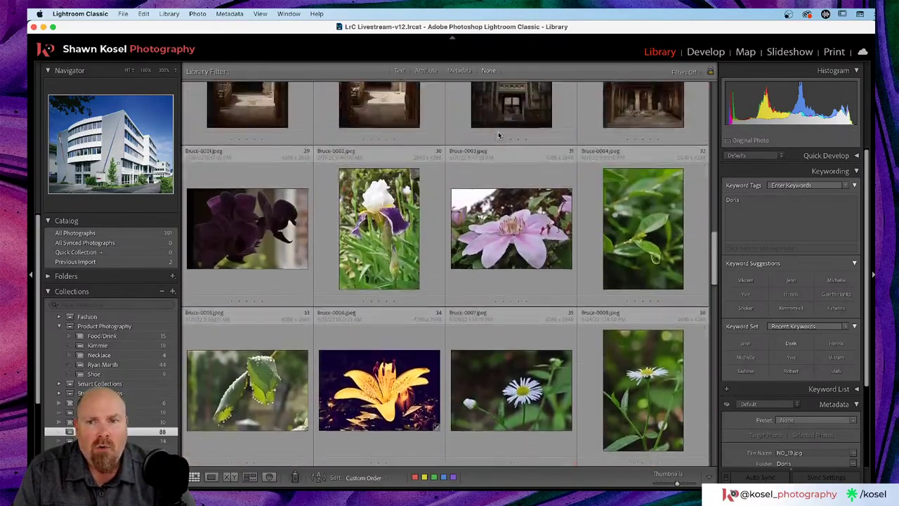
scroll(498, 135, up, 5)
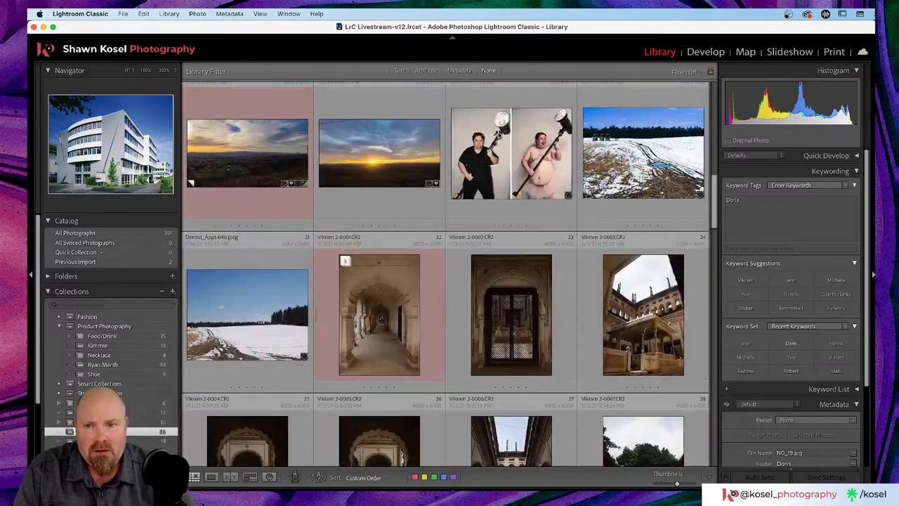
Open the snowy field photo with the muddy tracks in Loupe view and compare it with Dentist_Appt-046.jpeg.
double_click(682, 159)
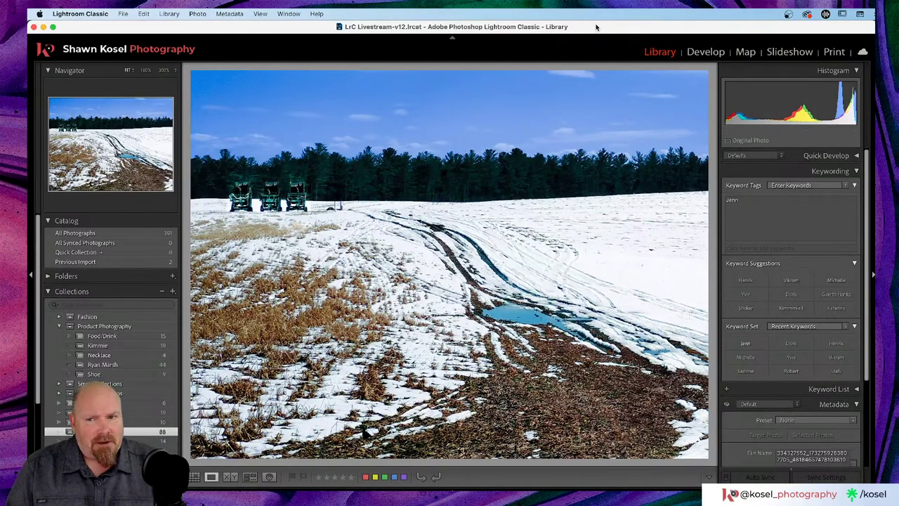
key(Right)
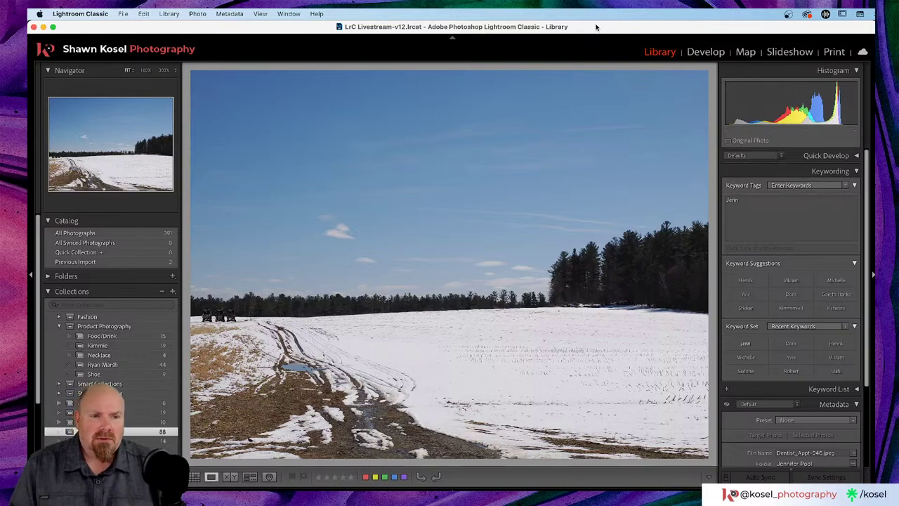
key(Right)
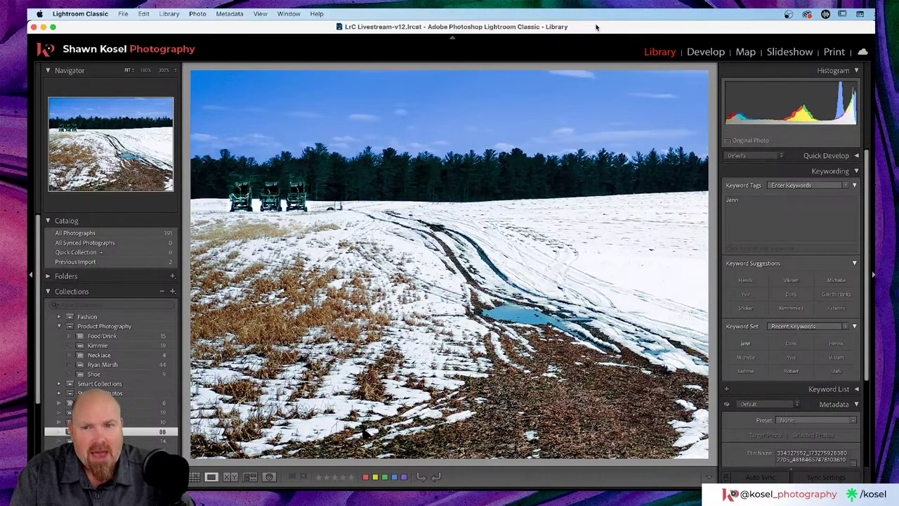
key(Right)
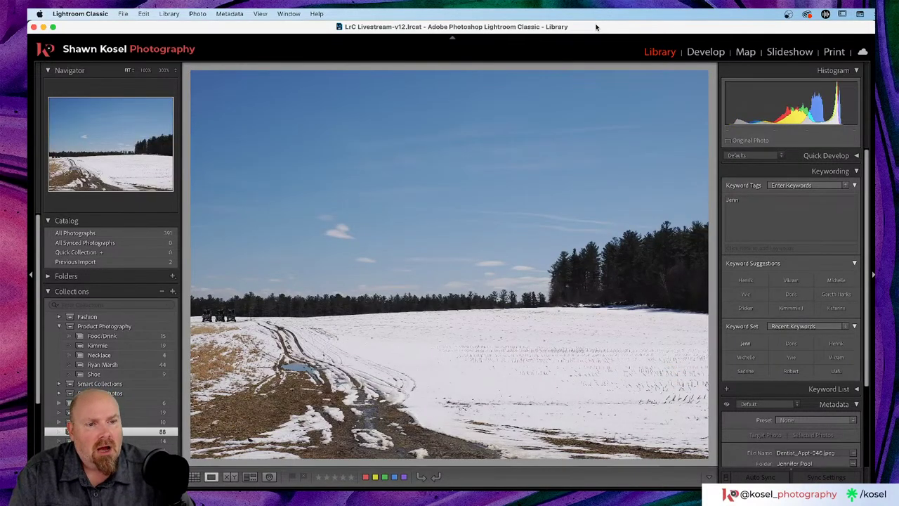
key(Right)
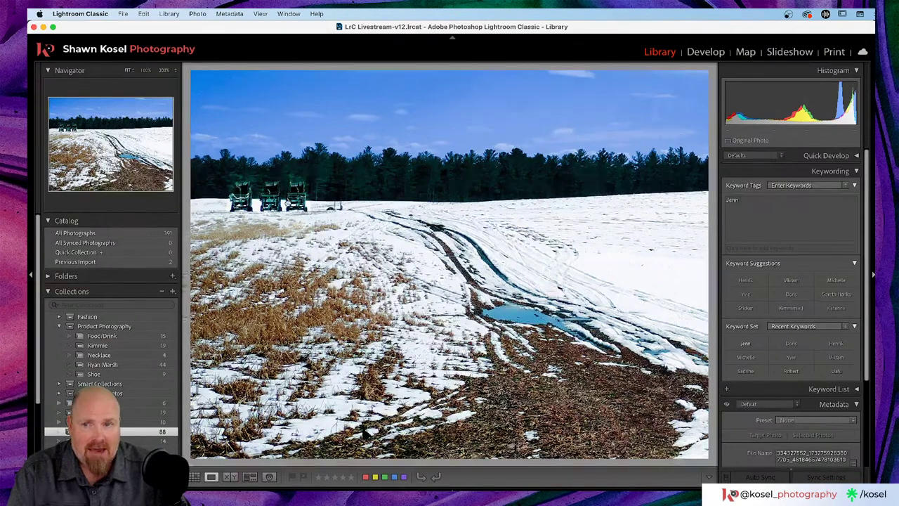
Inspect the three farm machines at the tree line of the snowy field photo up close, then return to the full view.
click(288, 204)
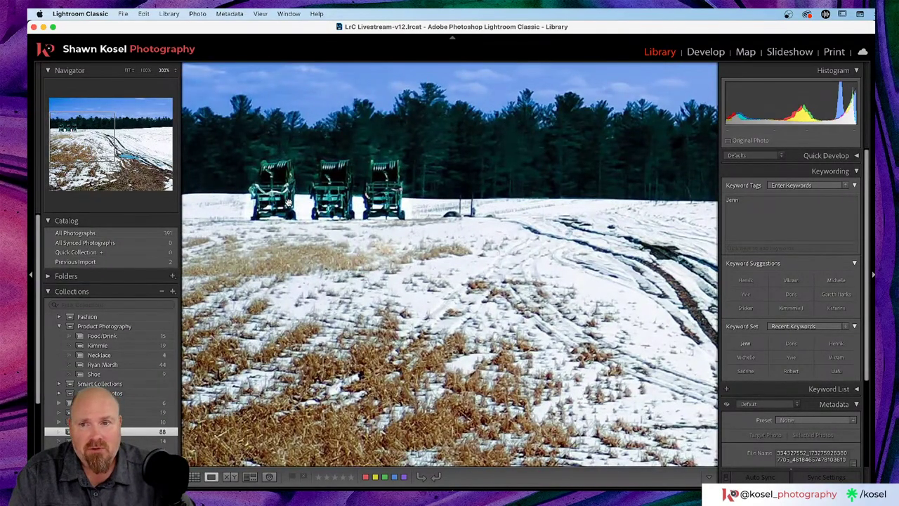
scroll(288, 204, left, 3)
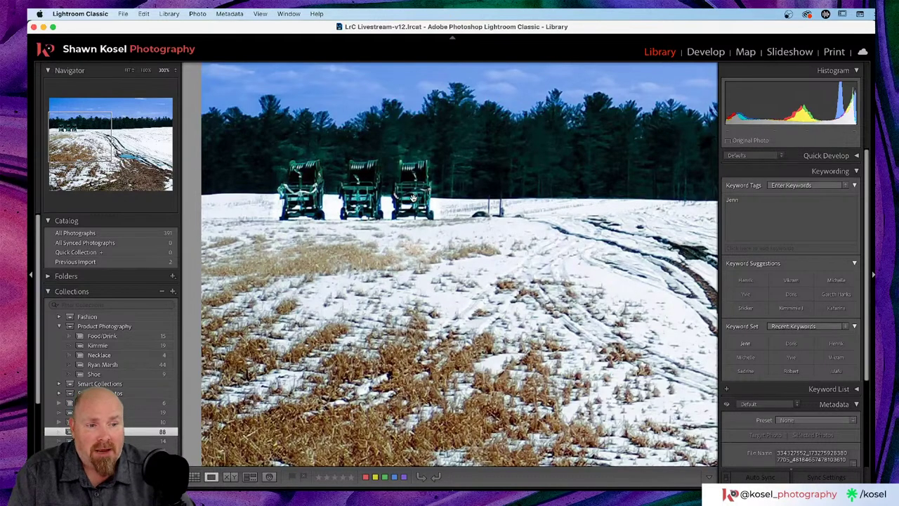
scroll(413, 197, up, 1)
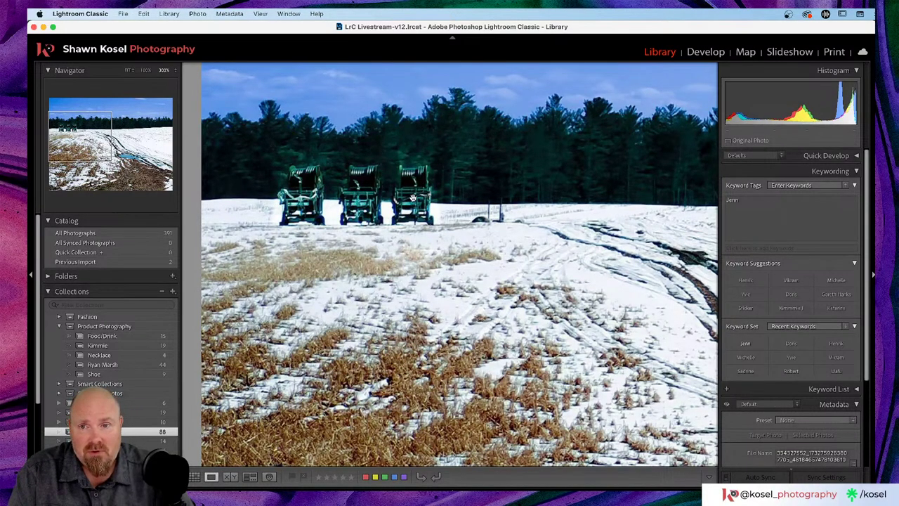
click(413, 197)
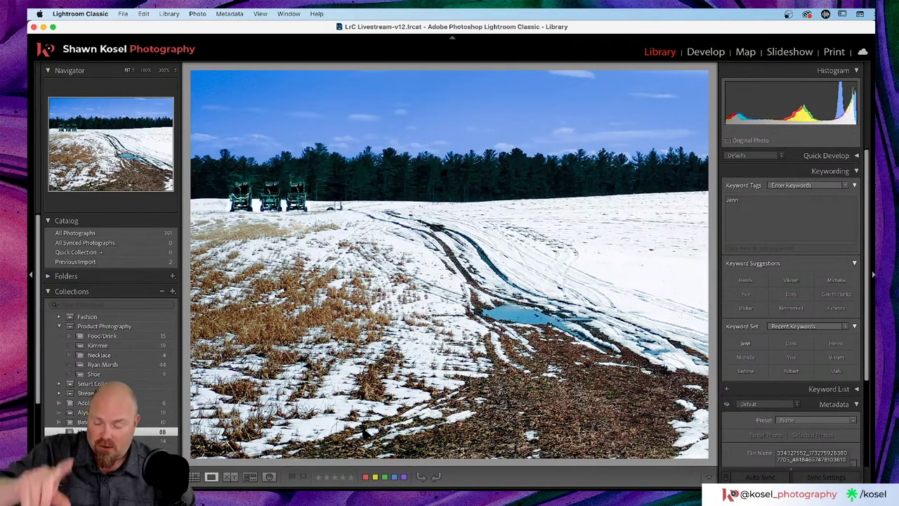
Switch to Discord in Chrome and view the Sunset logo posted in the project-feedback channel enlarged.
key(super+Tab)
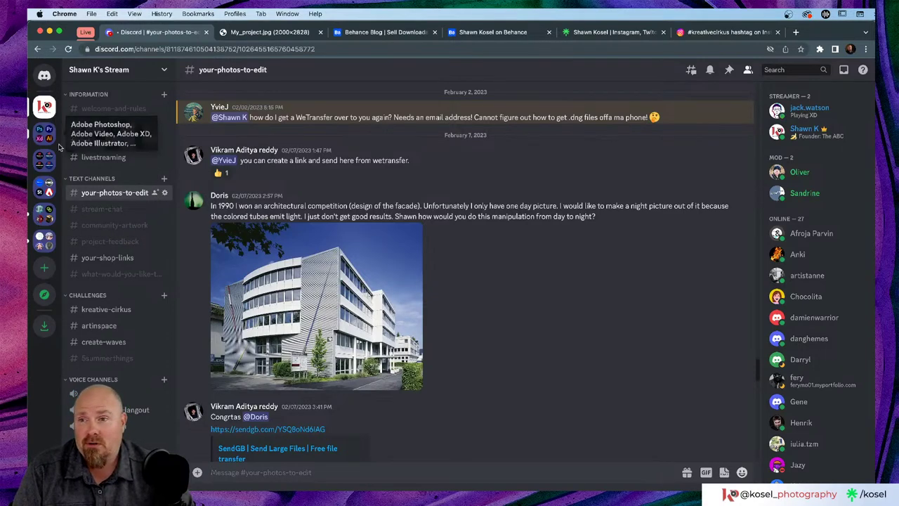
click(110, 241)
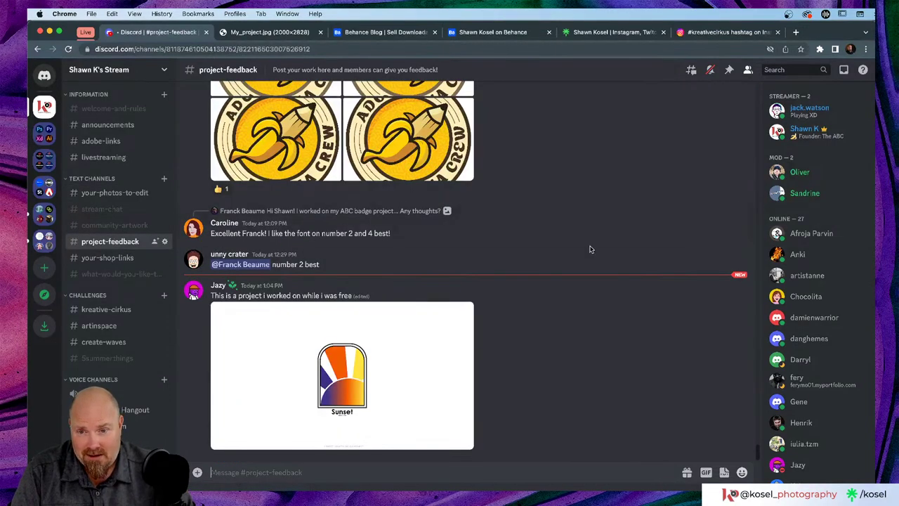
click(386, 368)
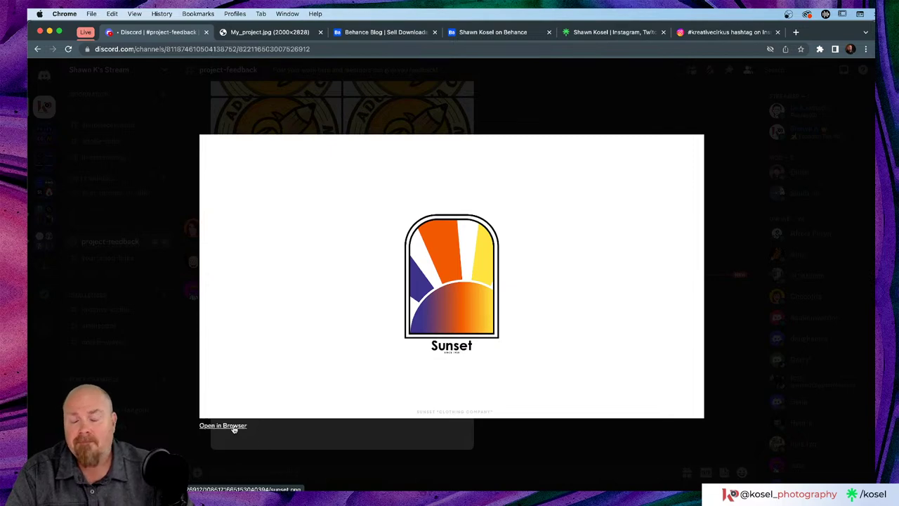
click(657, 448)
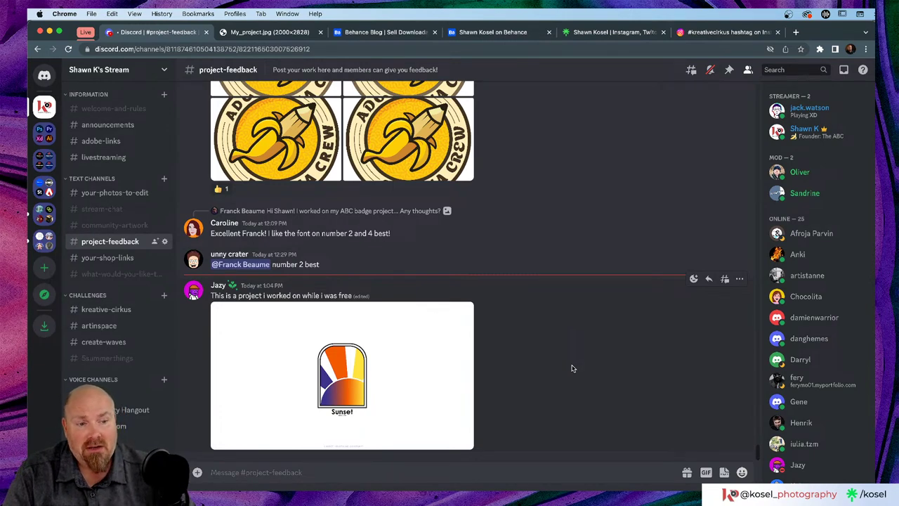
click(348, 397)
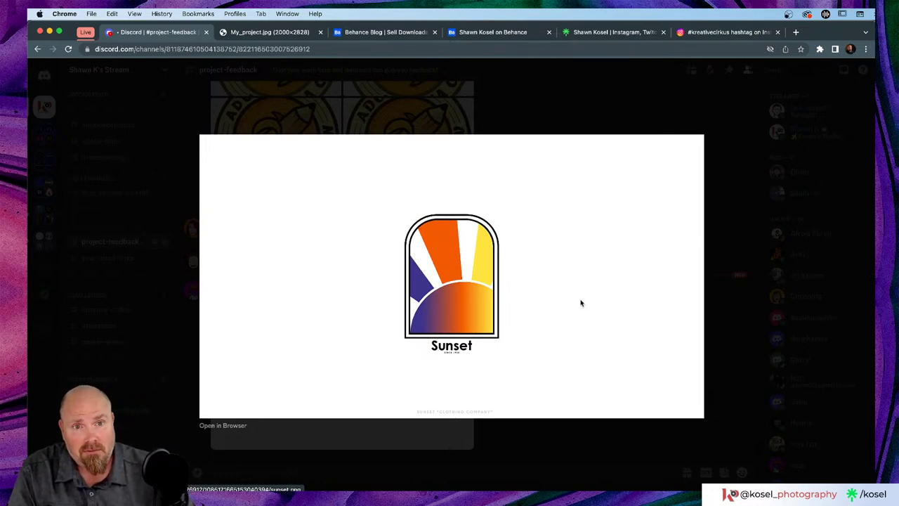
click(575, 95)
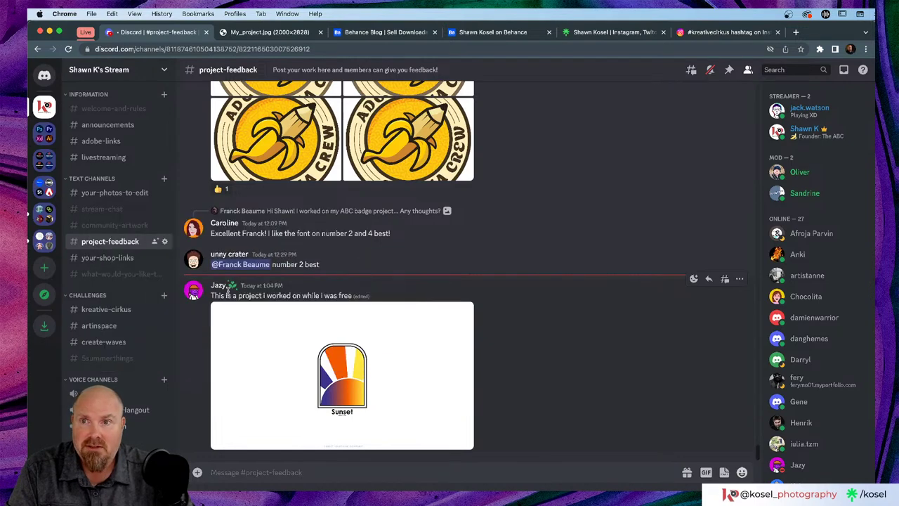
Switch back to Lightroom Classic and compare the two snowy field photos in Loupe view, ending on Dentist_Appt-046.jpeg.
key(super+Tab)
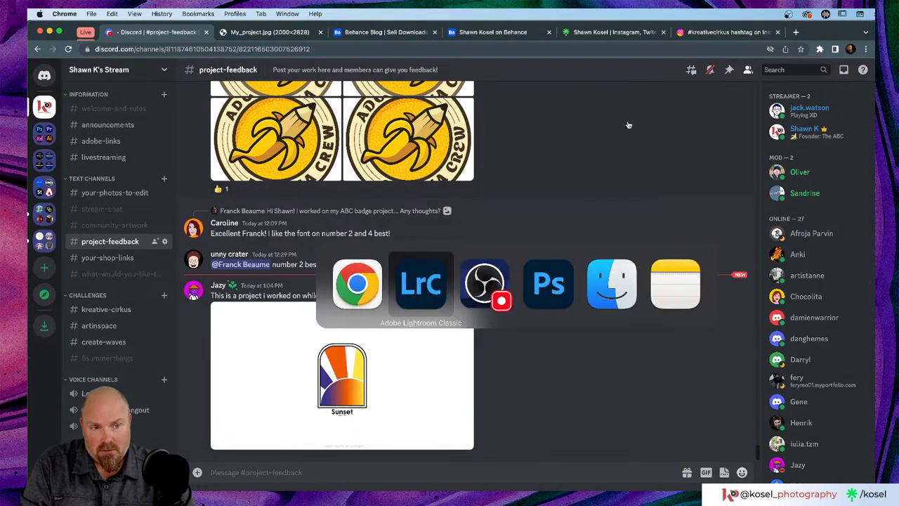
key(super+Tab)
key(super+Tab)
key(super+Tab)
key(super+Tab)
key(super+Tab)
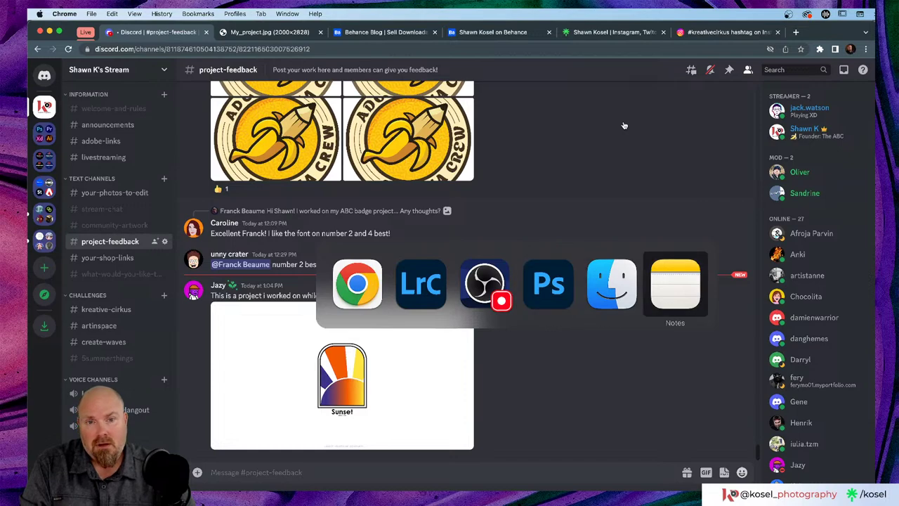
key(super+Tab)
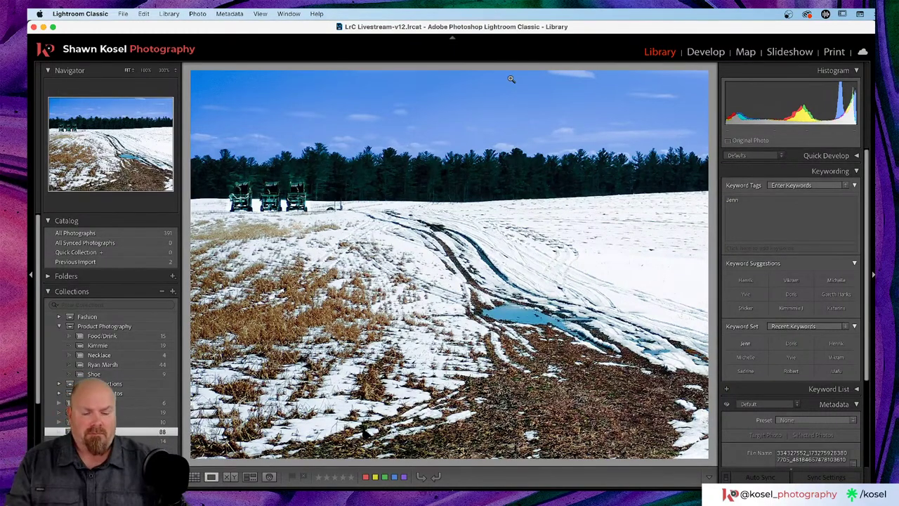
key(Right)
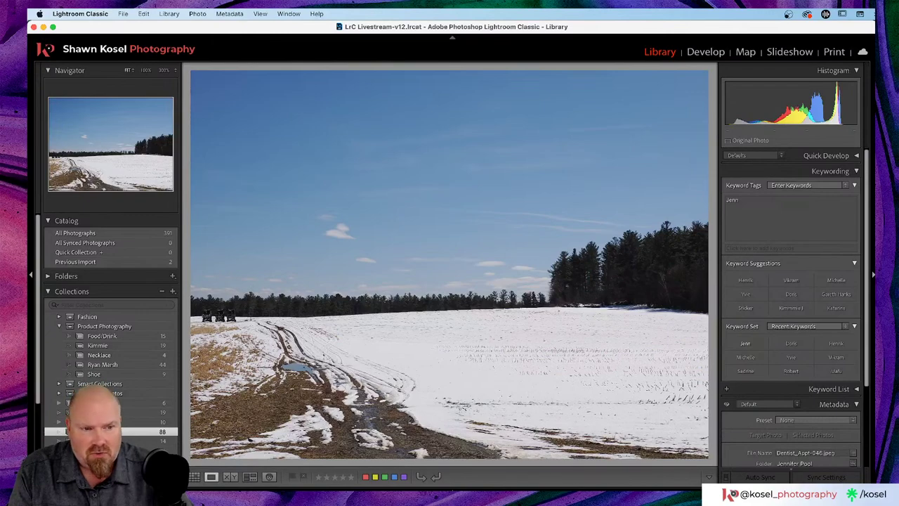
key(Right)
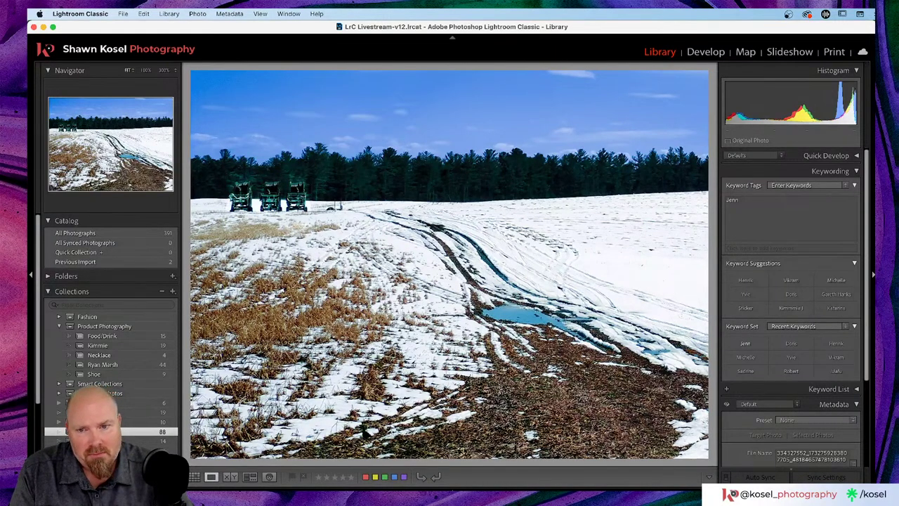
key(Right)
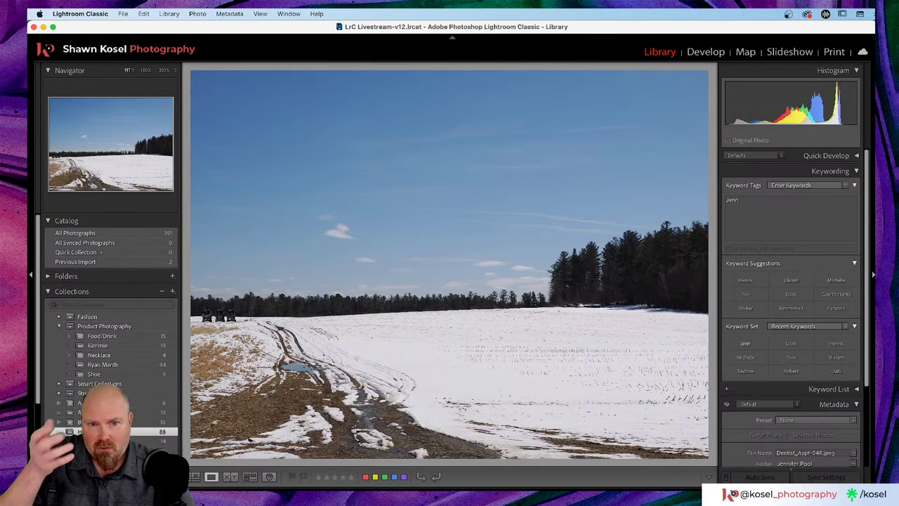
key(Right)
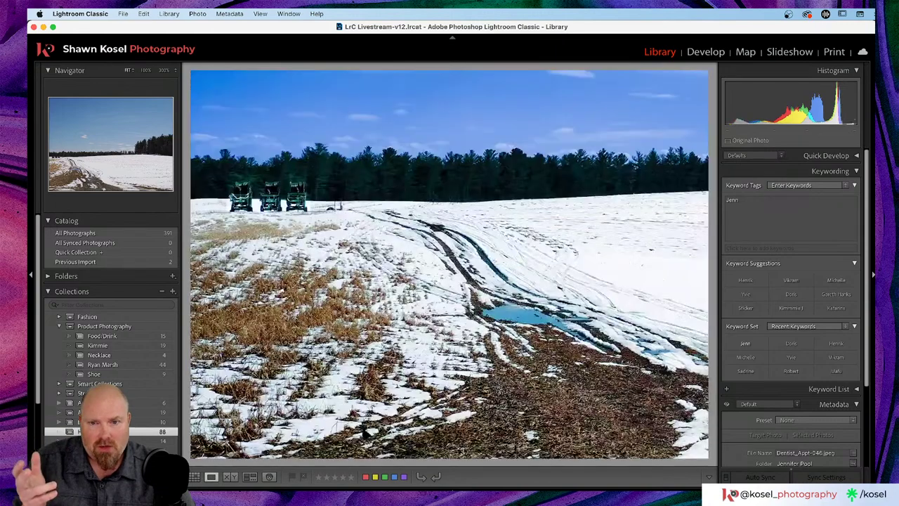
key(Left)
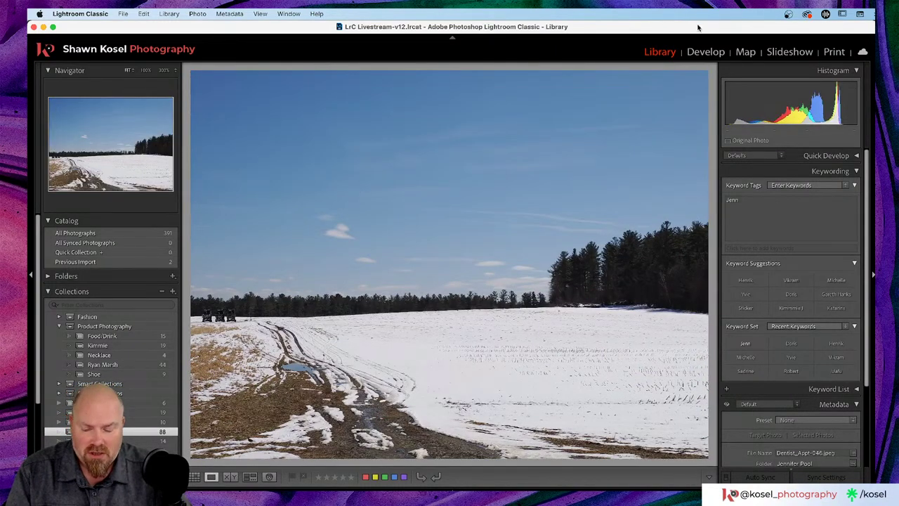
Open Dentist_Appt-046.jpeg in Develop, start the Crop tool and cycle through all crop guide overlays back to the golden spiral.
key(d)
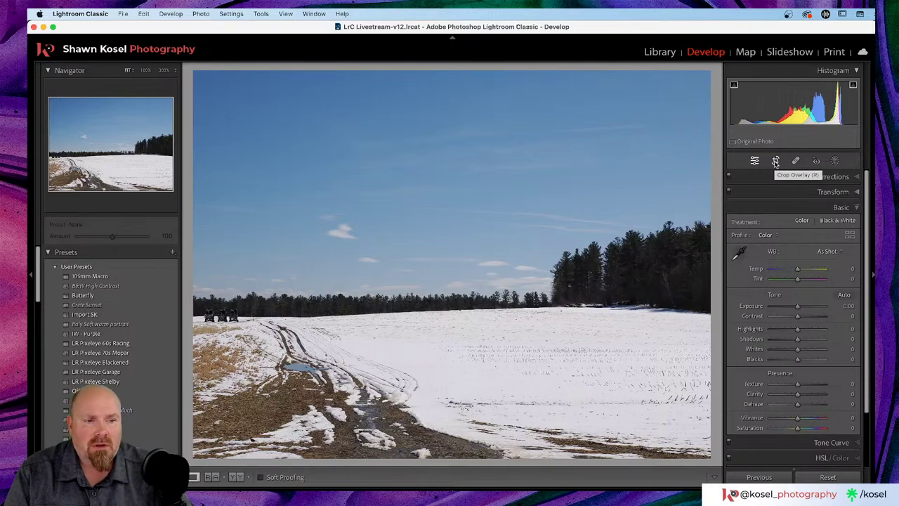
click(776, 162)
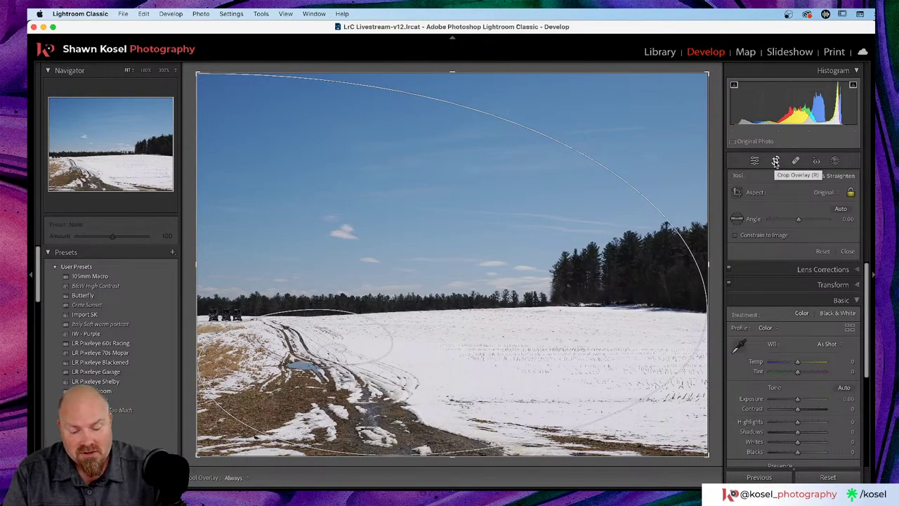
key(o)
key(o)
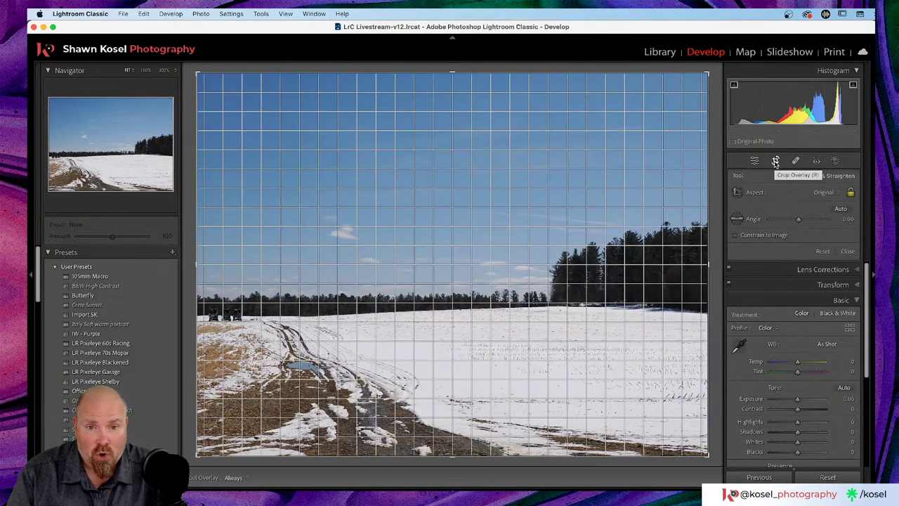
key(o)
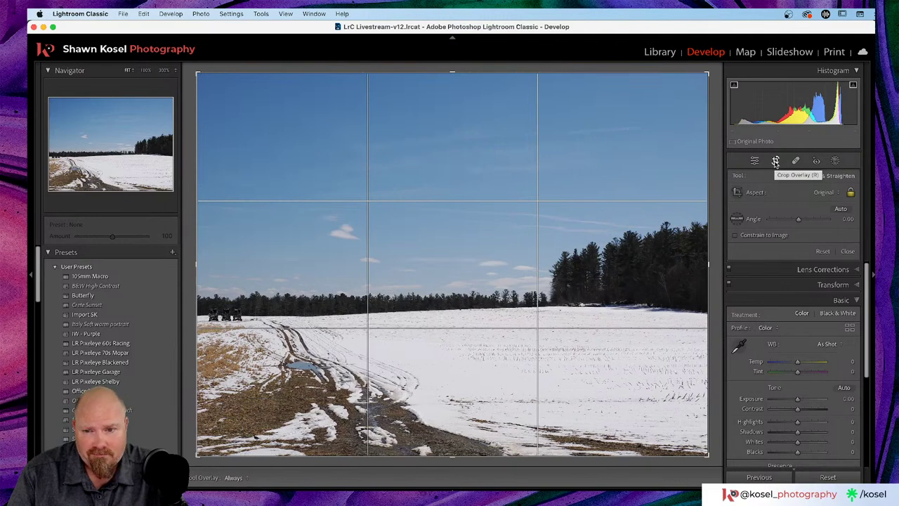
key(o)
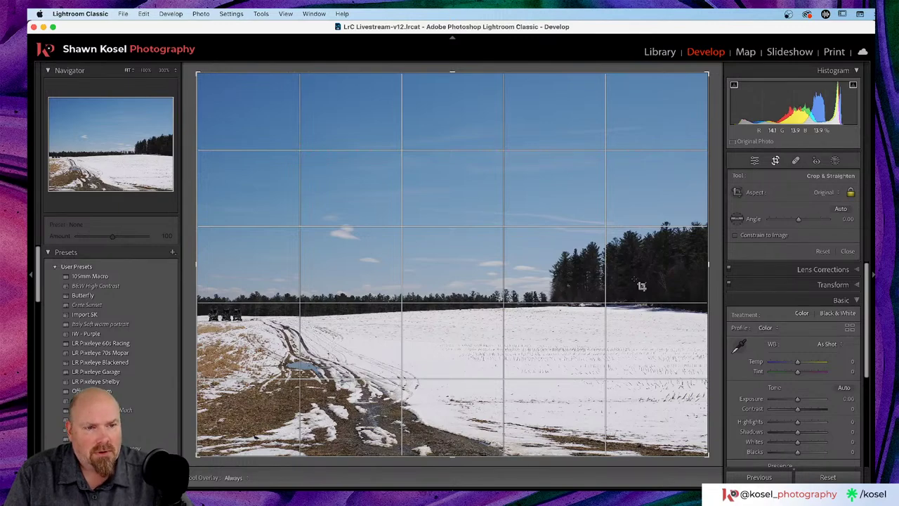
key(o)
key(o)
key(o)
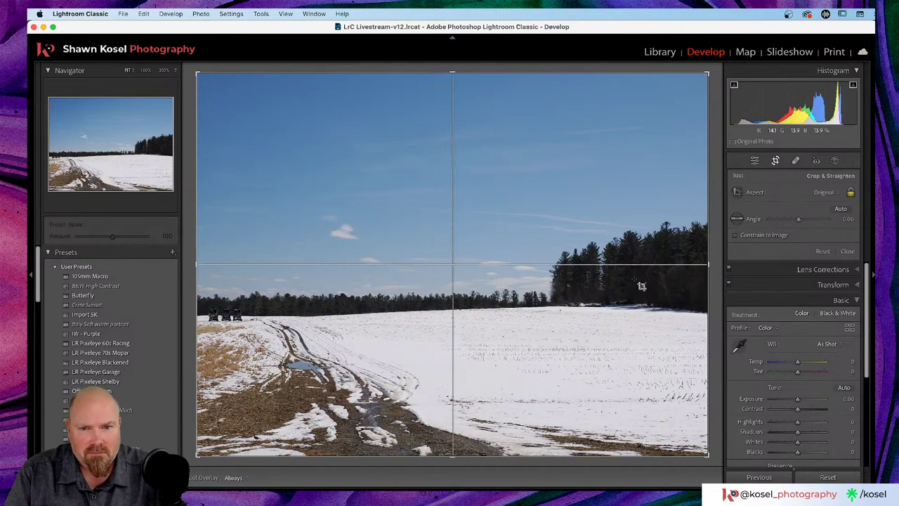
key(o)
key(o)
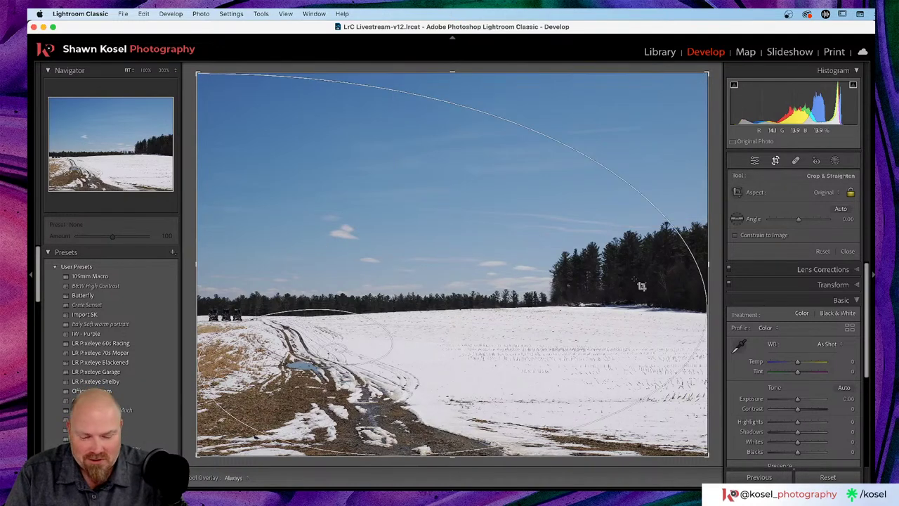
Rotate the golden spiral crop overlay through its different orientations over the snowy field.
key(shift+o)
key(shift+o)
key(shift+o)
key(shift+o)
key(shift+o)
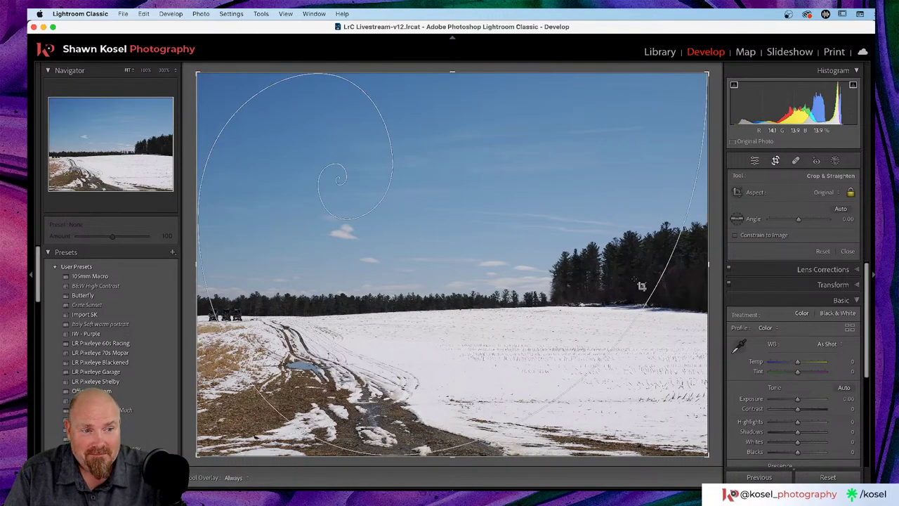
Change the crop overlay to the diagonal triangle guide and flip its orientation.
key(o)
key(o)
key(o)
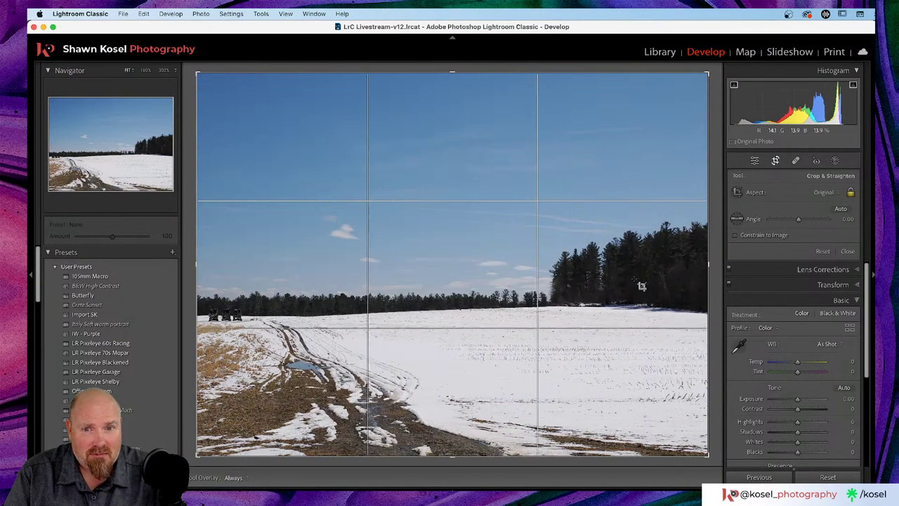
key(o)
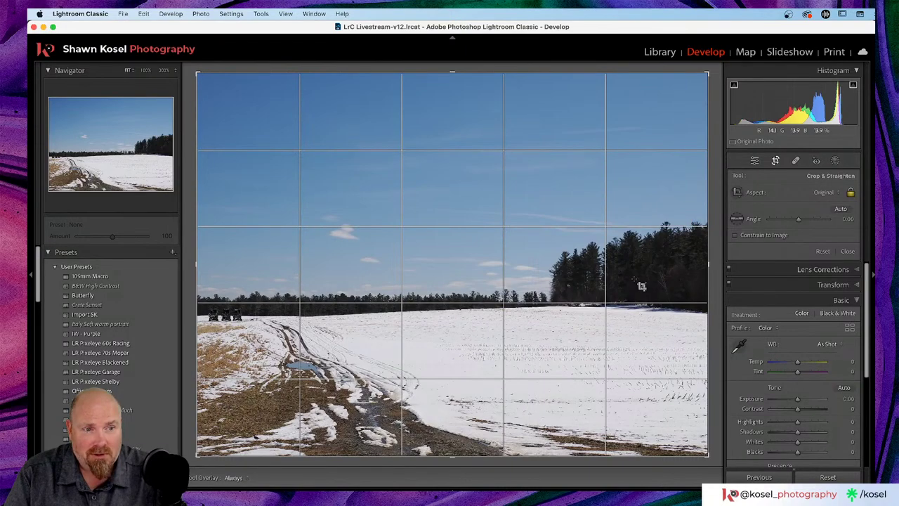
key(o)
key(o)
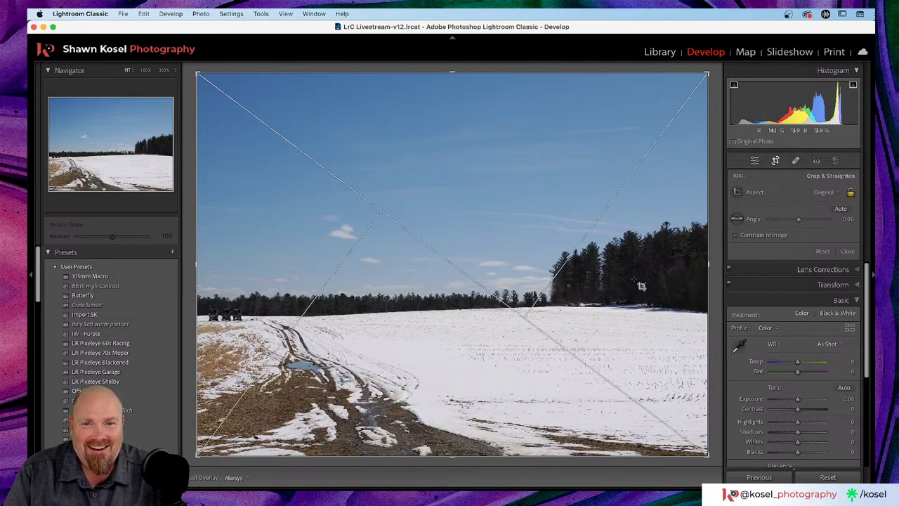
key(shift+o)
key(shift+o)
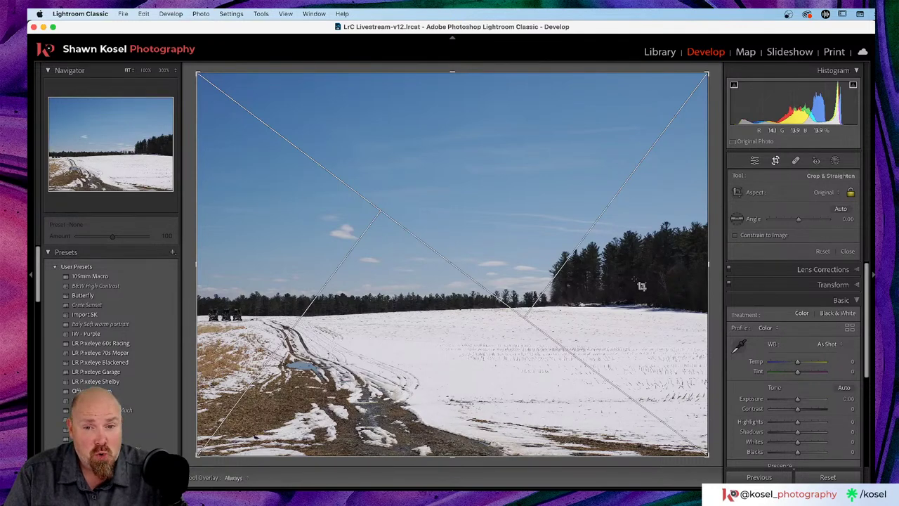
key(shift+o)
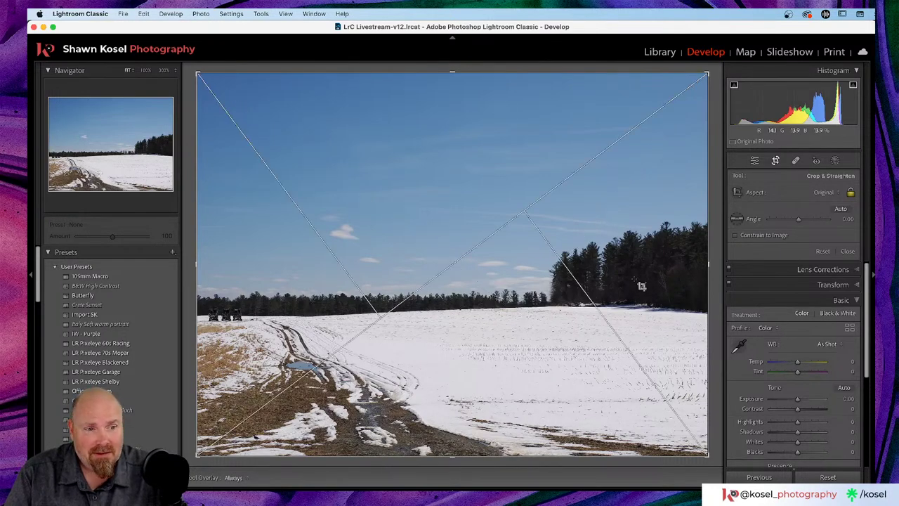
Set the crop overlay to the rule-of-thirds grid and close the Crop tool, keeping the full frame.
key(o)
key(o)
key(o)
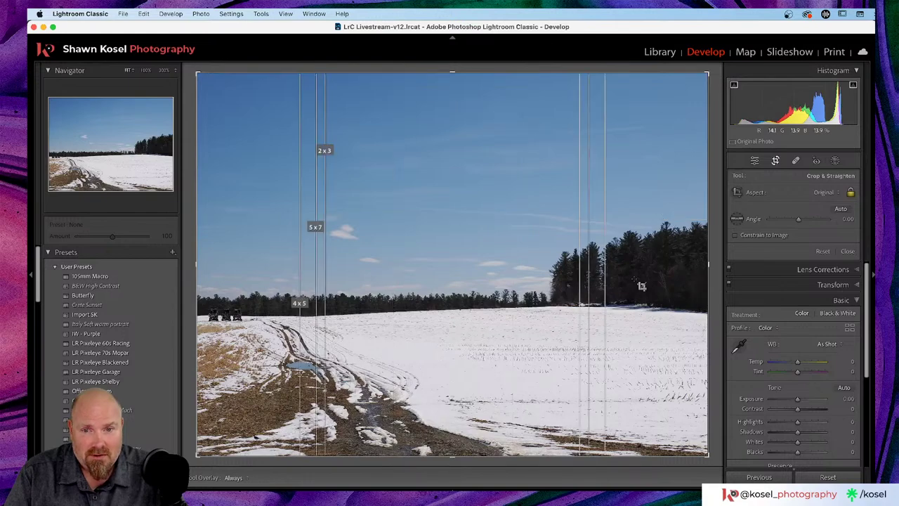
key(o)
key(o)
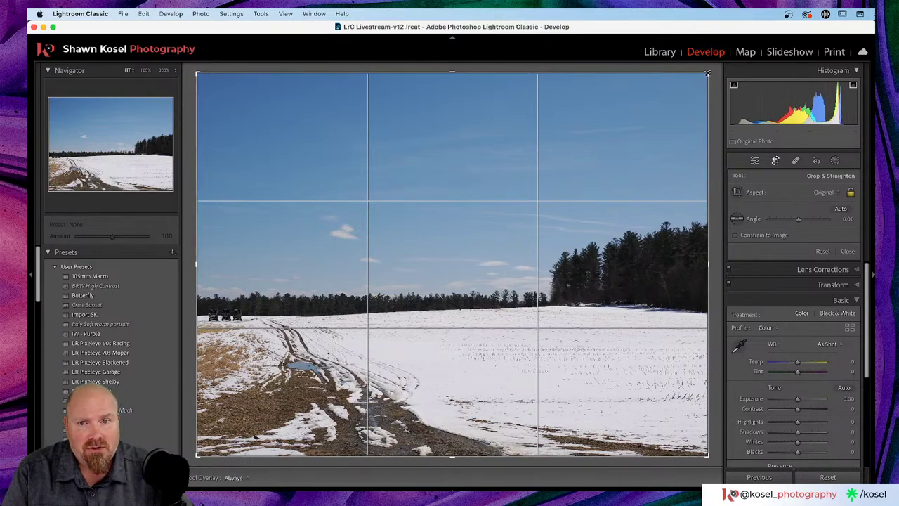
drag(707, 73, 719, 54)
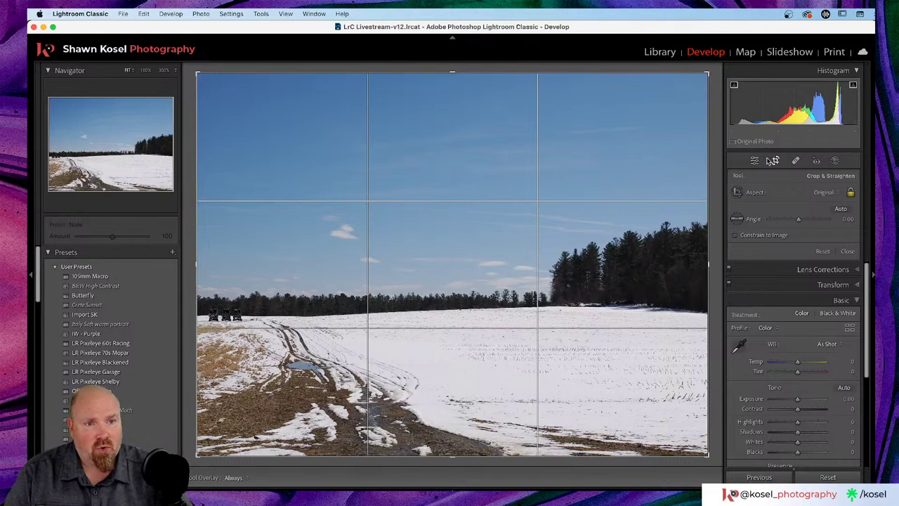
click(848, 251)
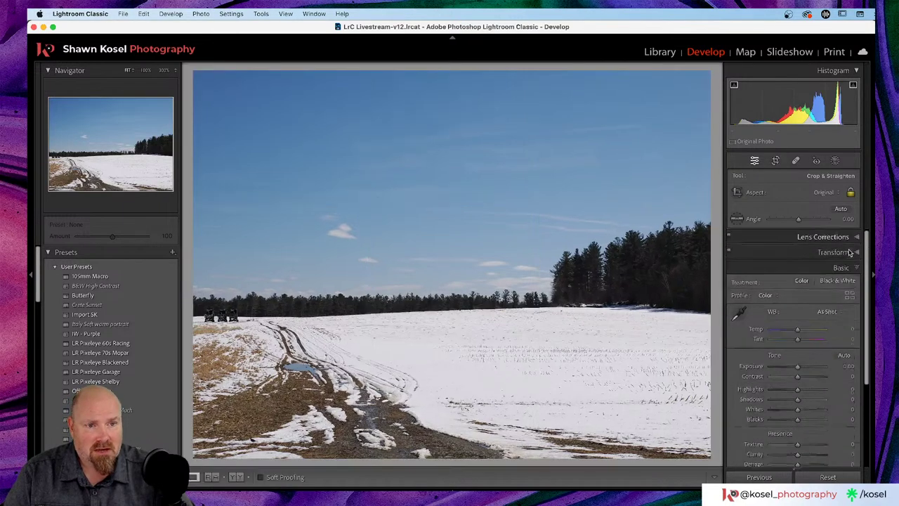
Compare the two snowy field photos in Develop and magnify the three farm machines at the tree line.
key(Right)
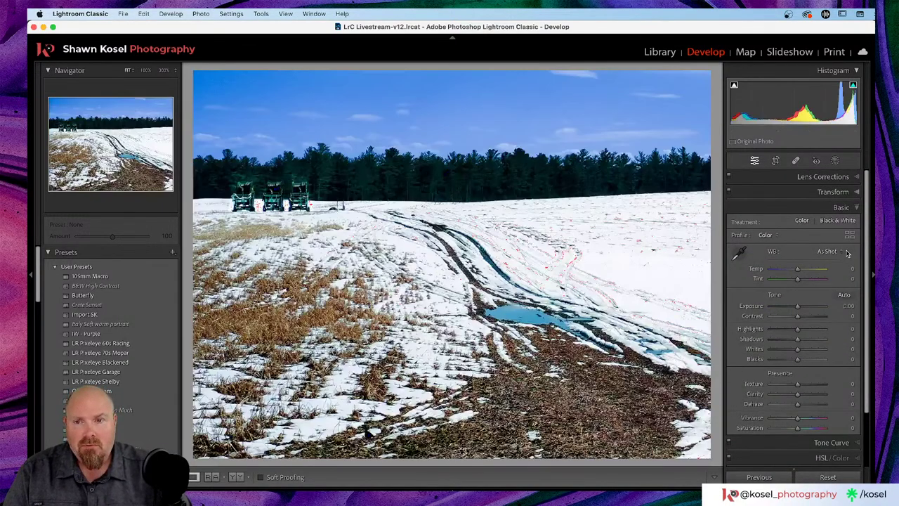
key(Left)
key(Right)
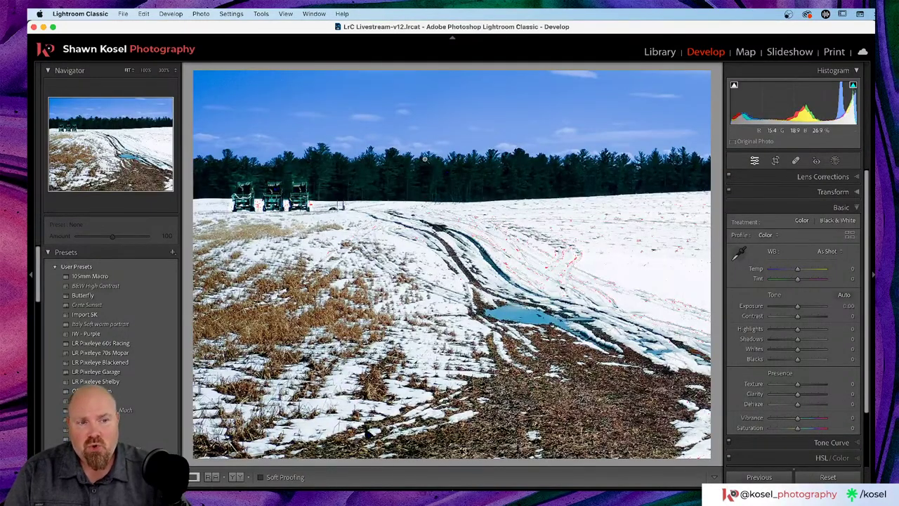
key(alt+super+8)
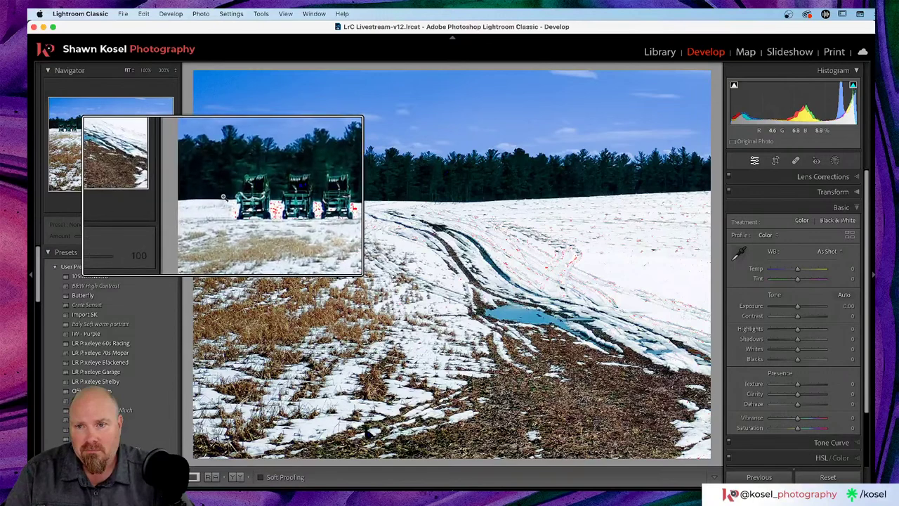
key(alt+super+8)
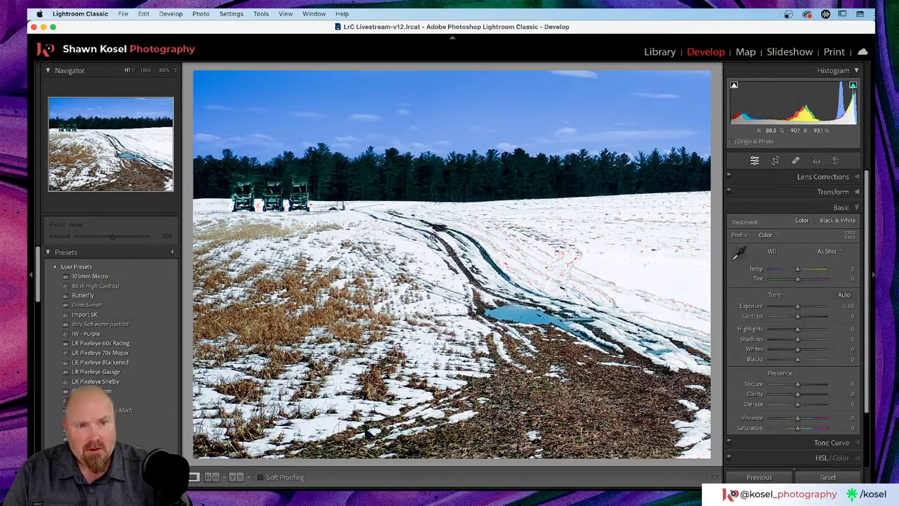
Crop the wider snowy field photo at its original aspect ratio to the lower-left area, excluding the tall trees, and magnify the tracks.
key(Right)
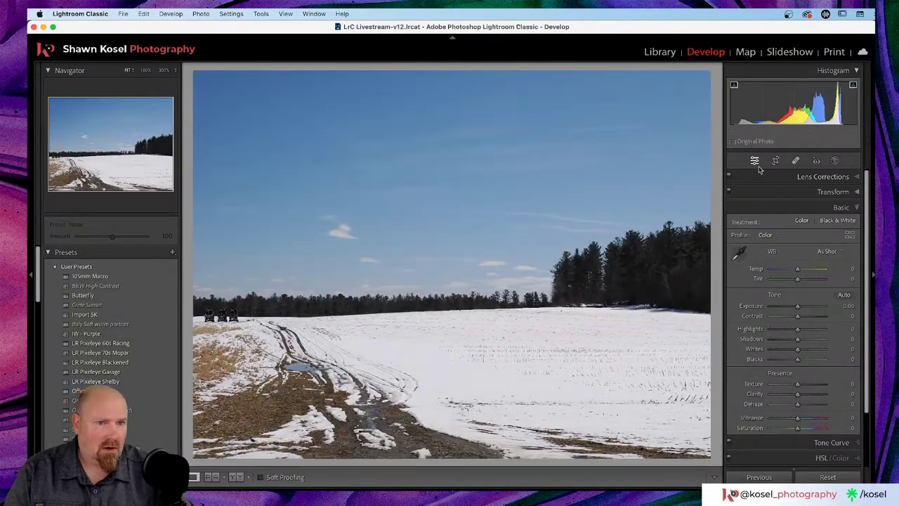
click(775, 161)
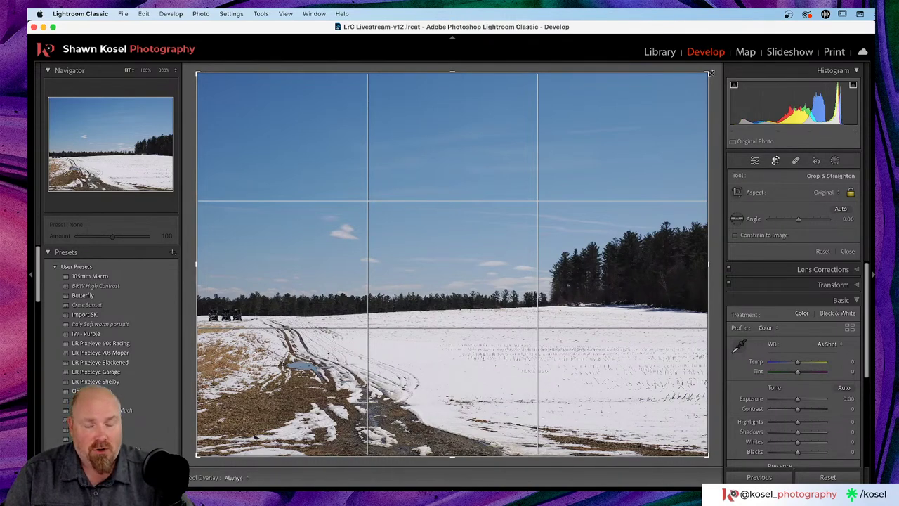
drag(706, 72, 622, 150)
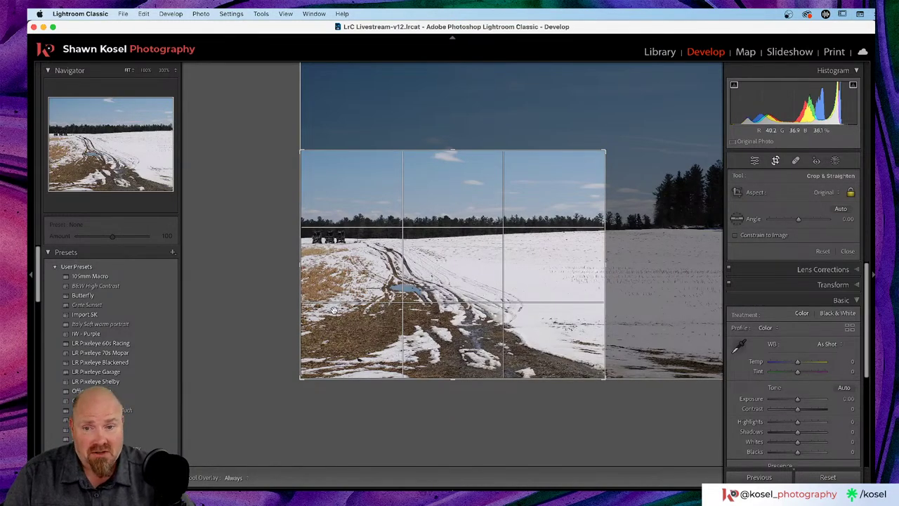
mouse_move(334, 309)
mouse_down()
mouse_move(226, 390)
mouse_move(336, 311)
mouse_up()
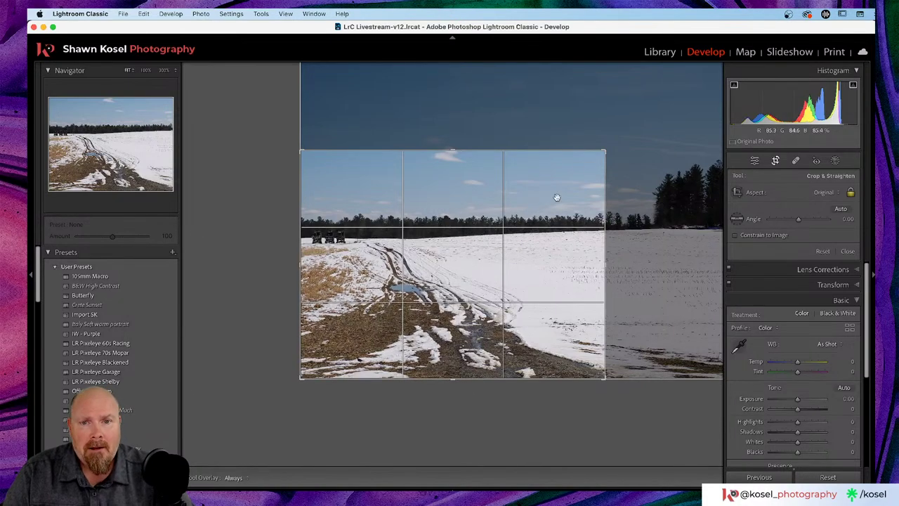
drag(605, 151, 607, 148)
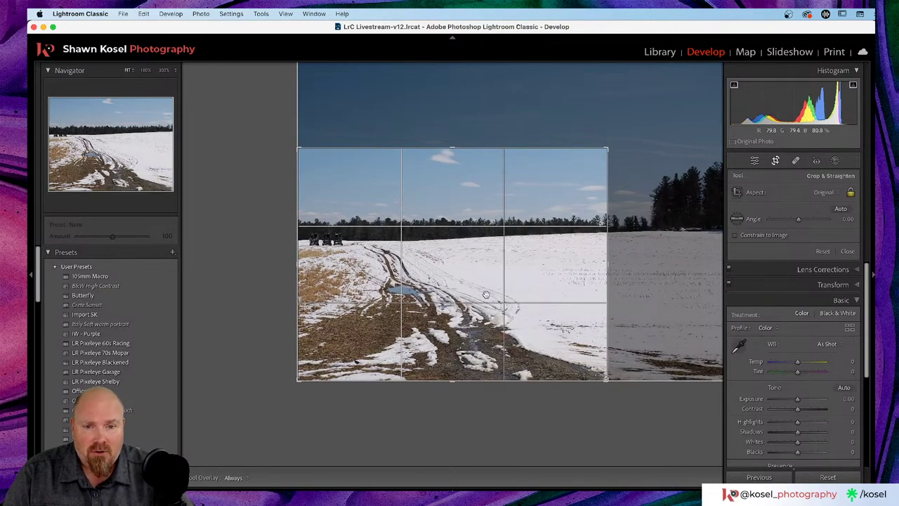
key(alt+super+8)
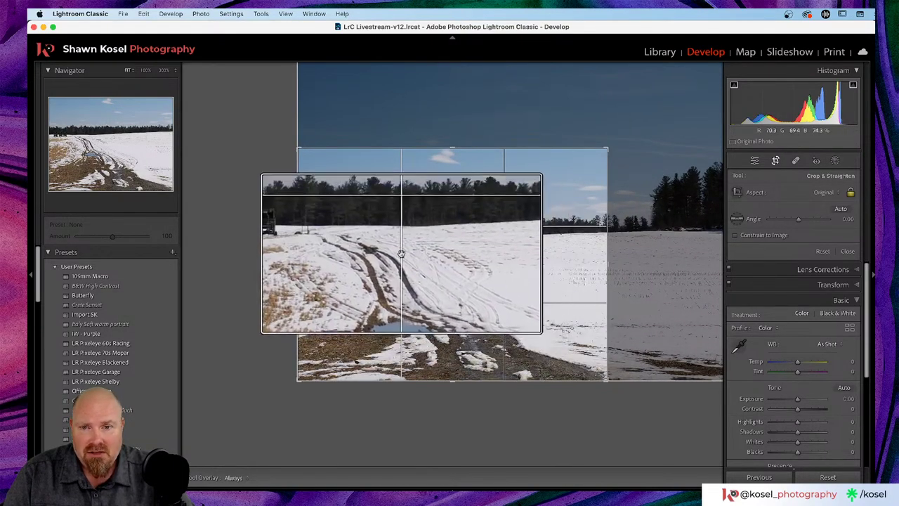
key(alt+super+8)
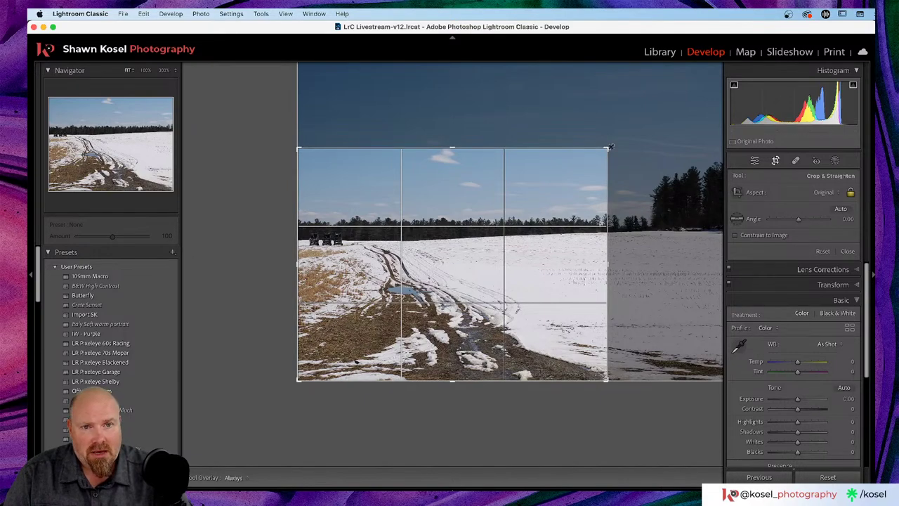
Widen the crop to nearly the full frame, tighten it again around the machines and muddy tracks, inspect its edges magnified, and apply it.
drag(607, 150, 716, 67)
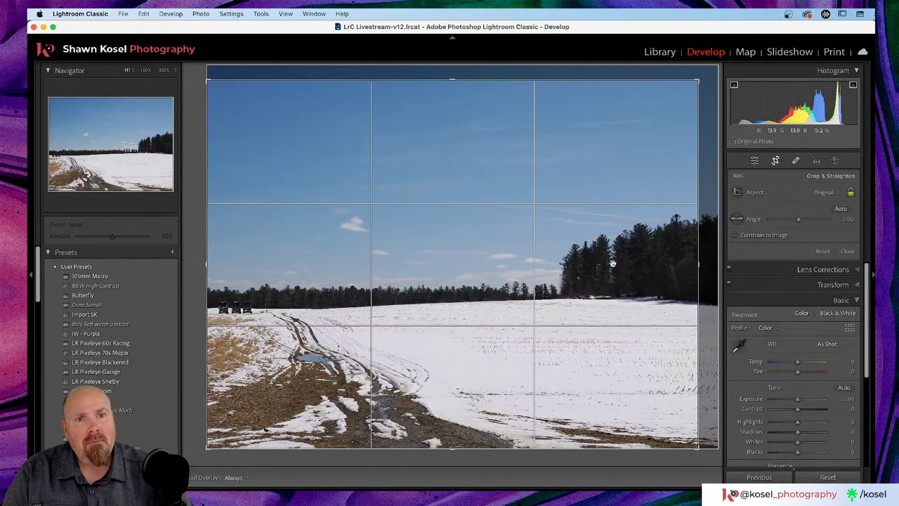
drag(698, 79, 628, 140)
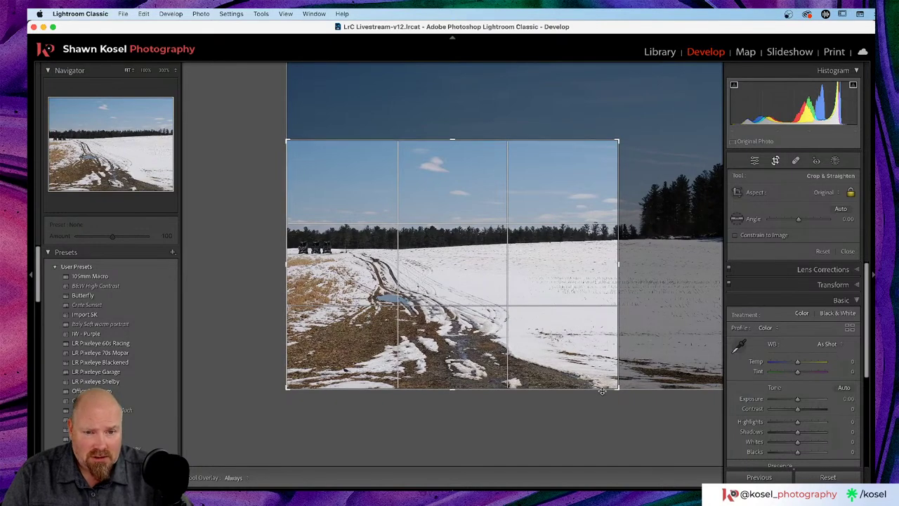
key(alt+super+8)
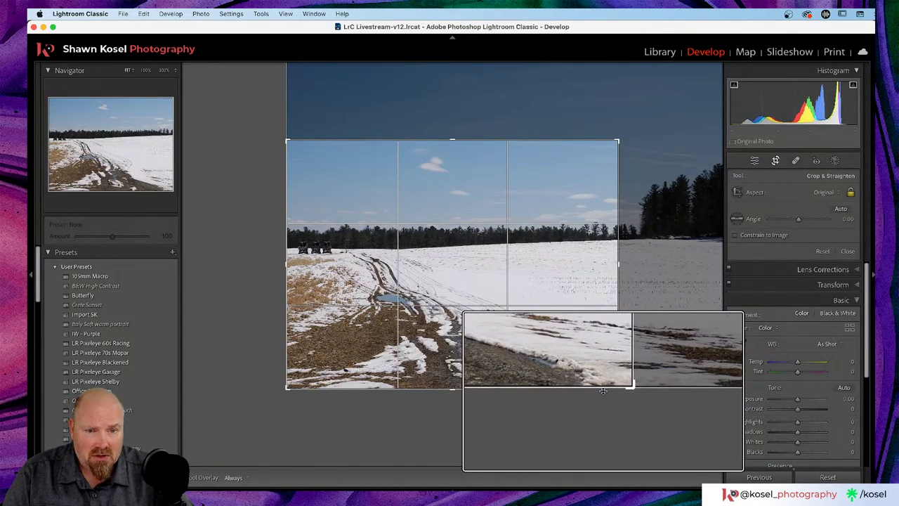
key(alt+super+8)
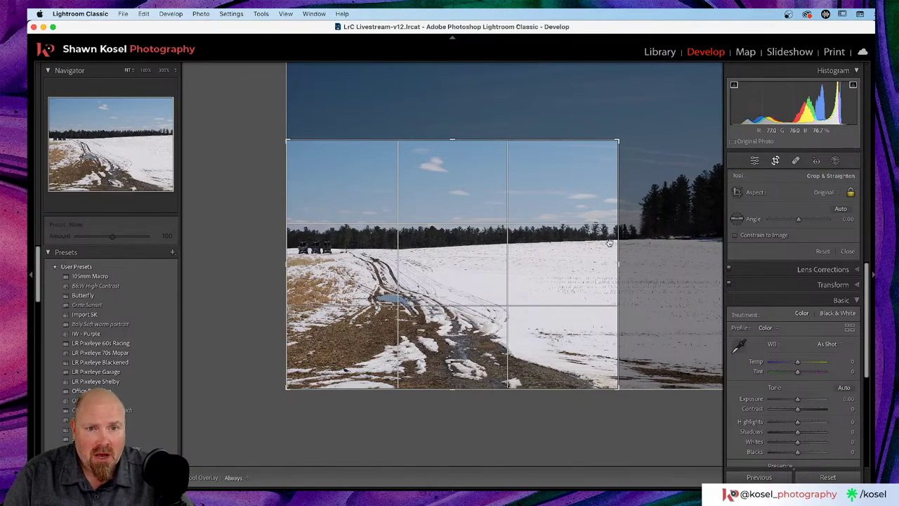
key(alt+super+8)
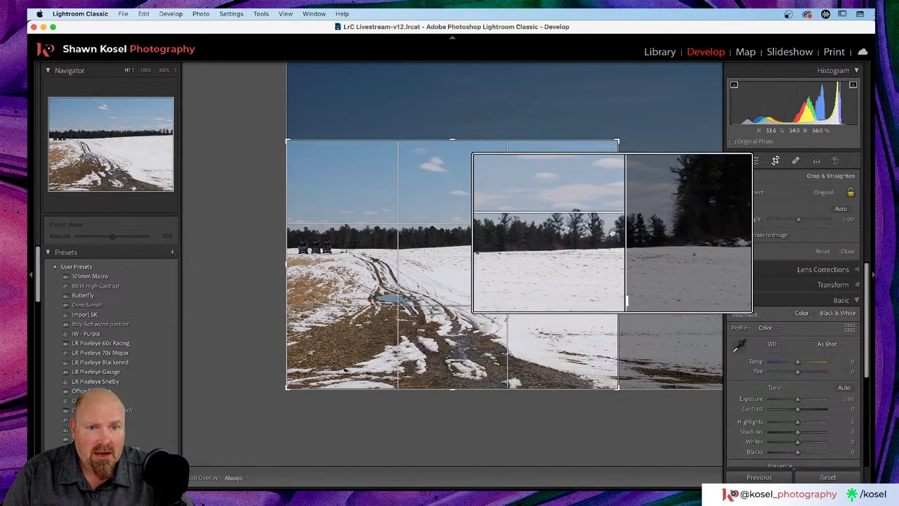
key(alt+super+equal)
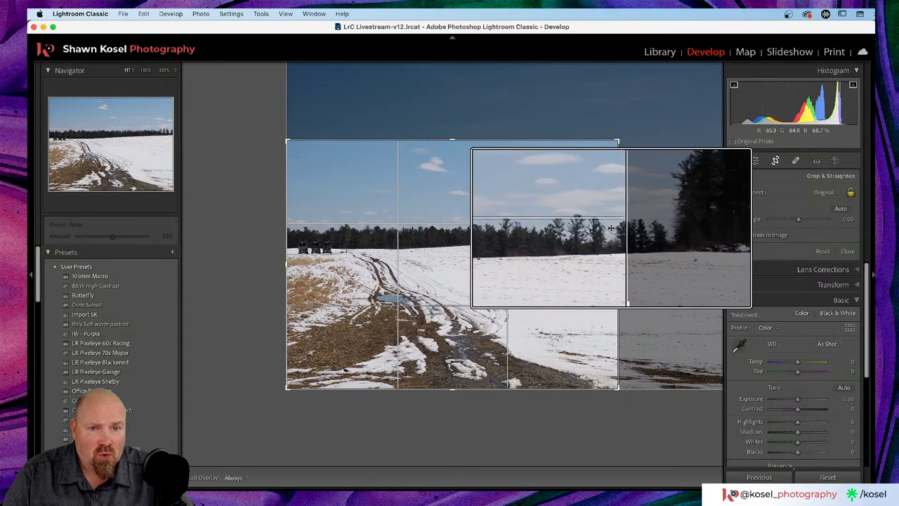
key(alt+super+8)
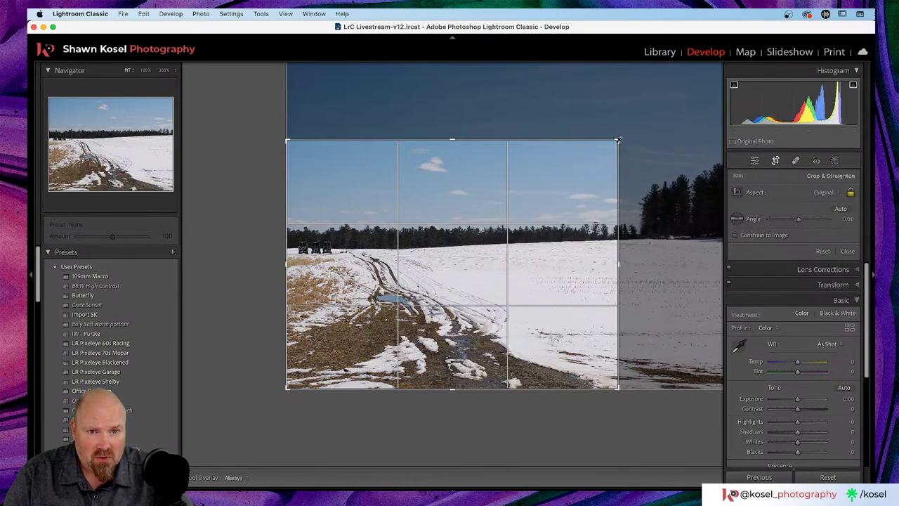
drag(617, 140, 616, 143)
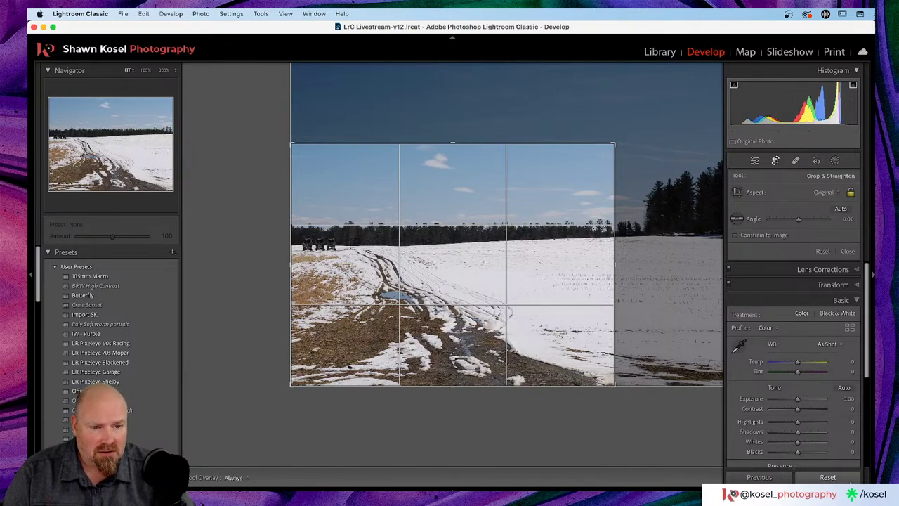
click(848, 252)
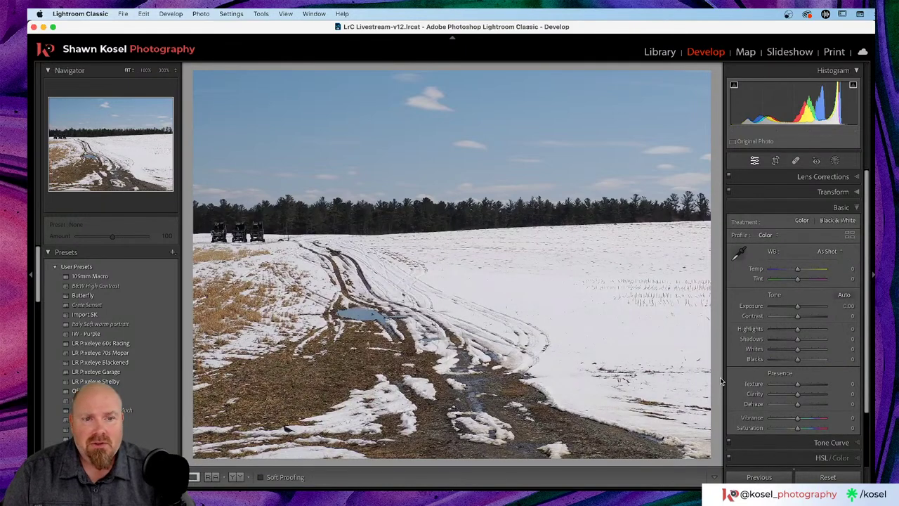
Compare the newly cropped field photo with the more saturated field photo by switching back and forth between them.
key(Right)
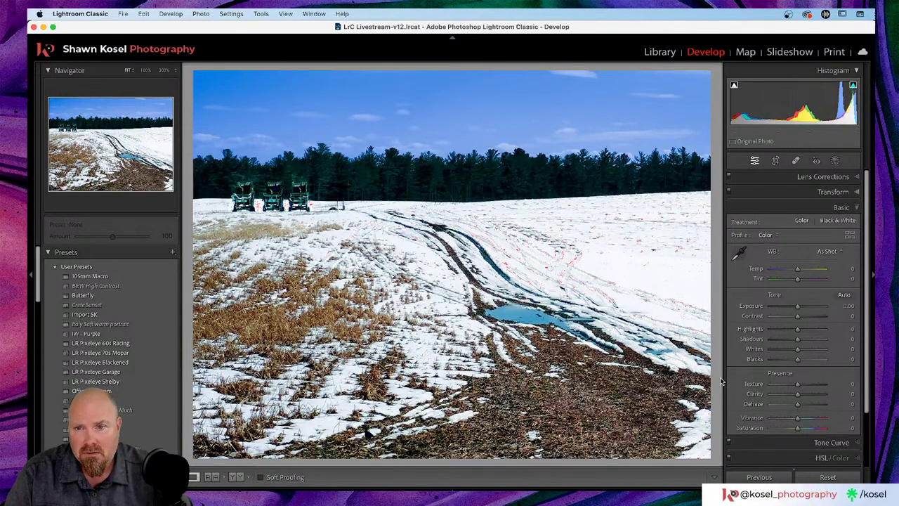
key(Right)
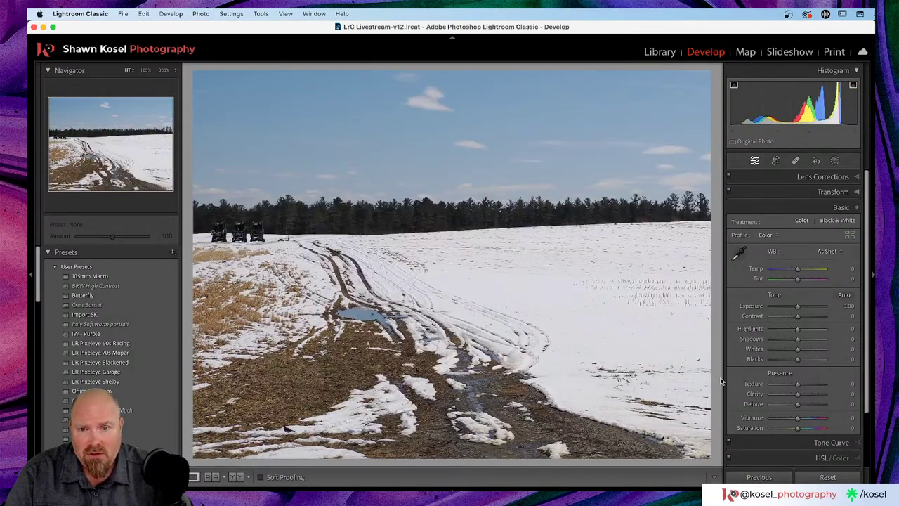
key(Right)
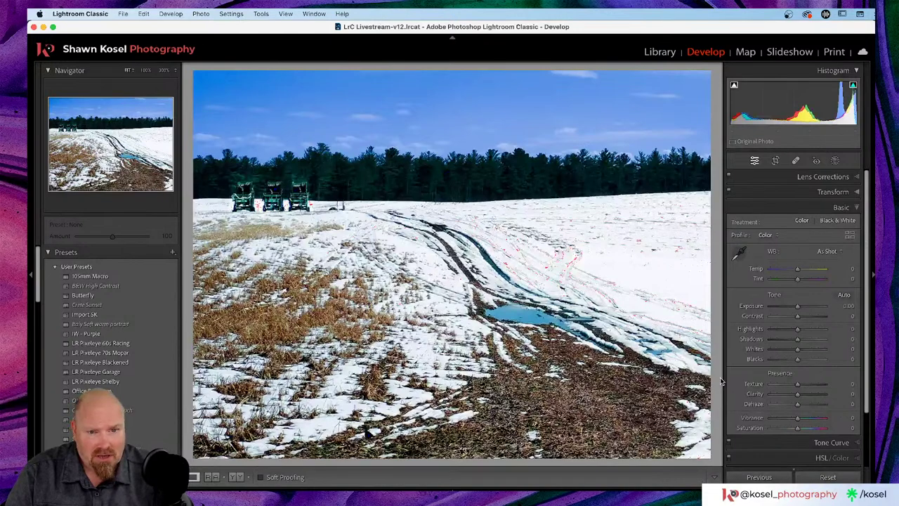
key(Right)
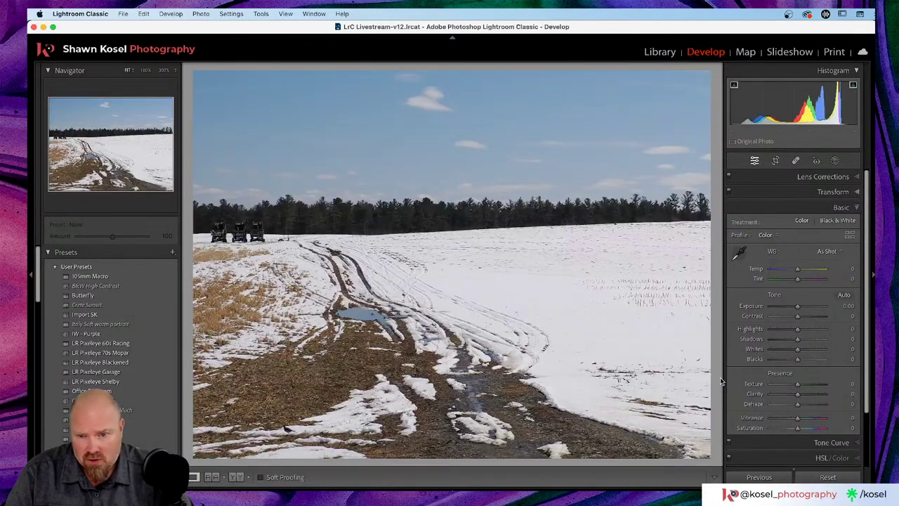
key(Right)
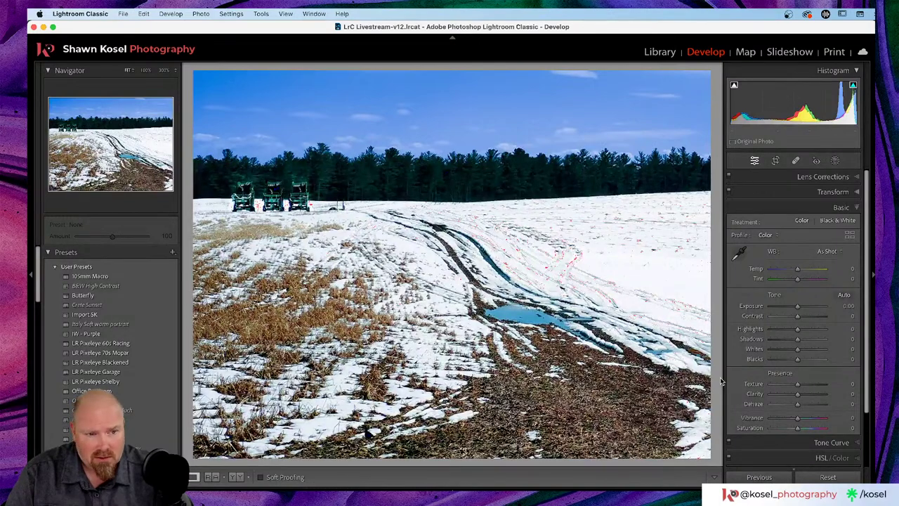
key(Right)
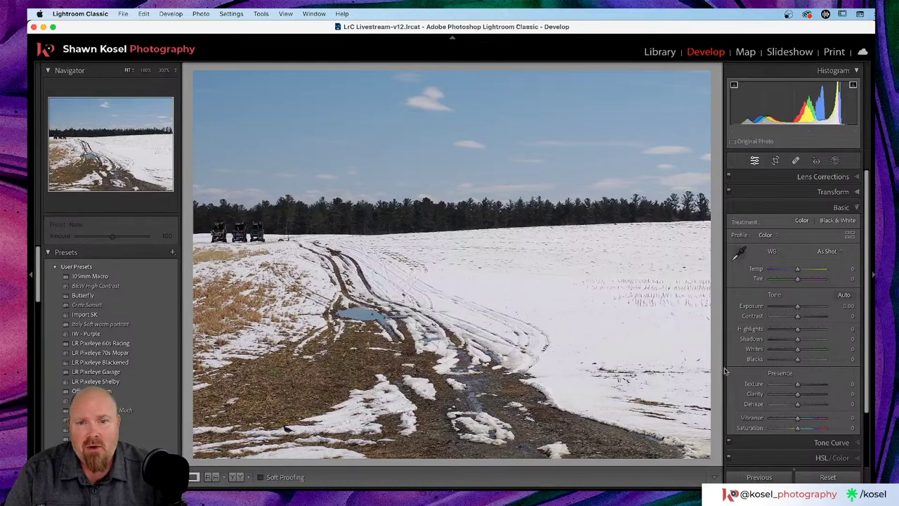
Tighten the crop further around the machines and tracks, reposition it down to the photo's bottom edge with less sky, and apply it.
click(776, 161)
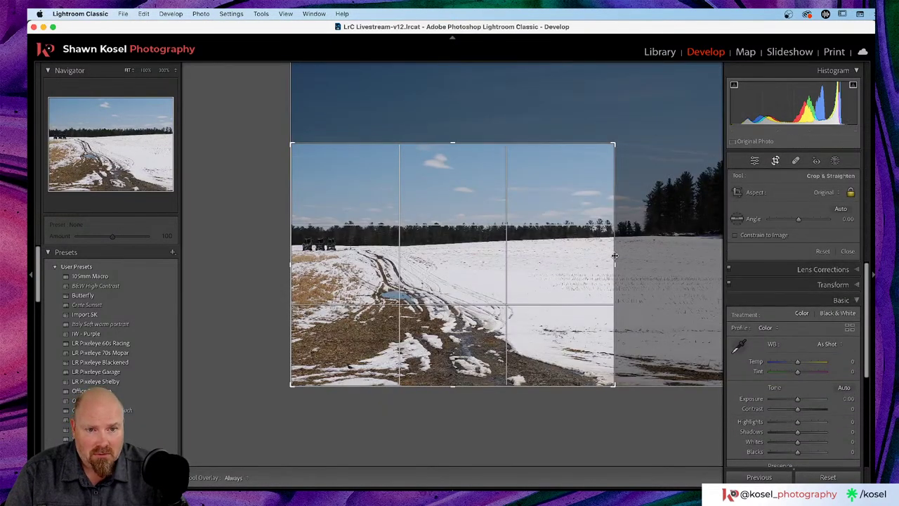
drag(614, 262, 597, 264)
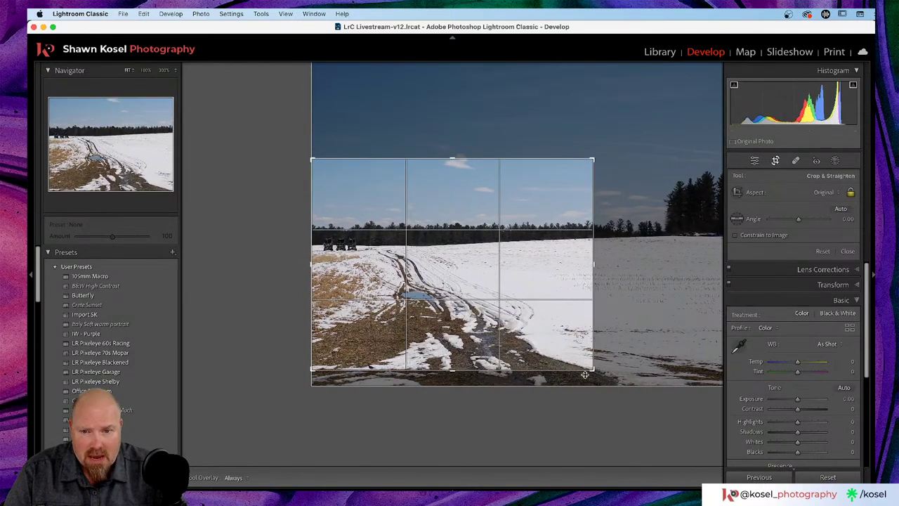
scroll(587, 369, up, 5)
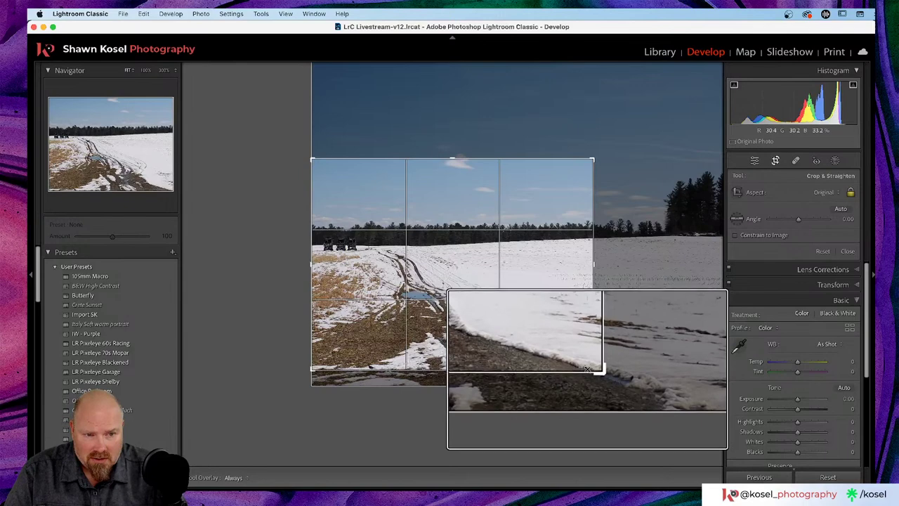
mouse_move(594, 370)
mouse_down()
mouse_move(612, 375)
mouse_move(593, 368)
mouse_up()
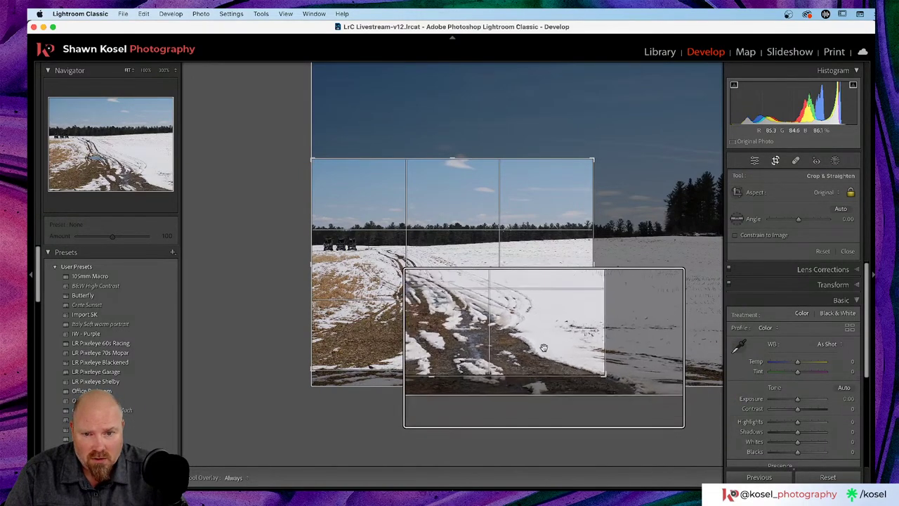
drag(458, 335, 491, 329)
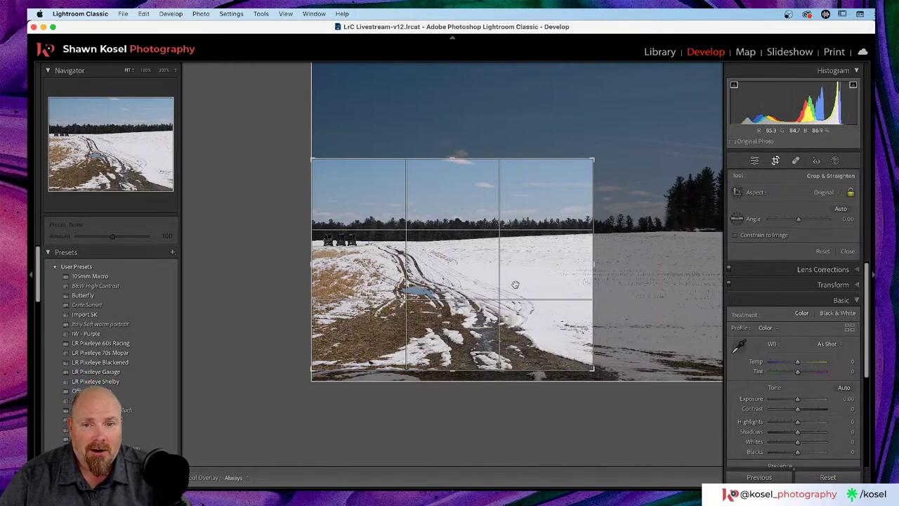
drag(530, 280, 533, 277)
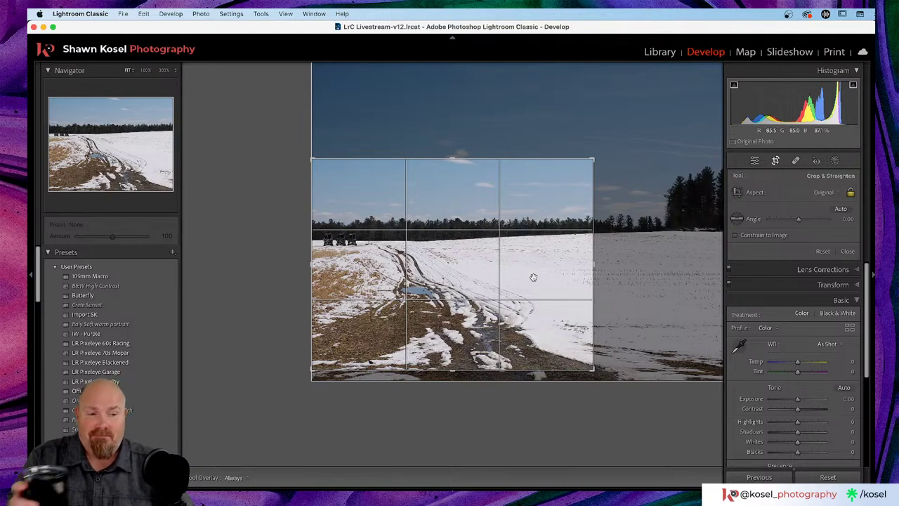
drag(530, 271, 533, 257)
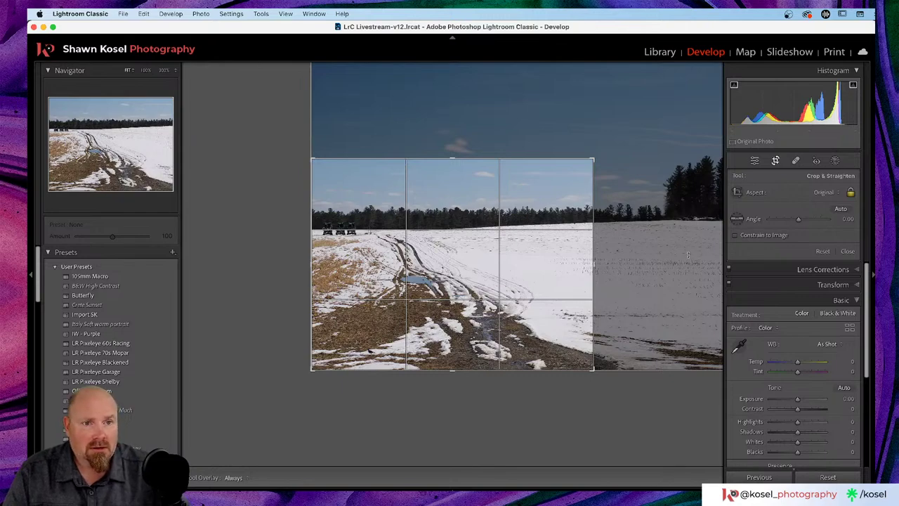
click(851, 252)
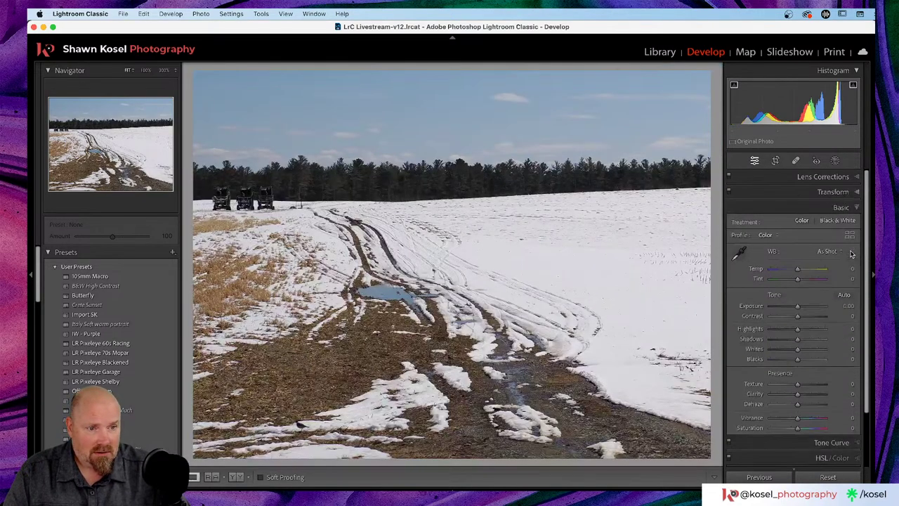
Compare the tighter crop with the saturated field photo and magnify the dark spot in the saturated photo's foreground grass.
key(backslash)
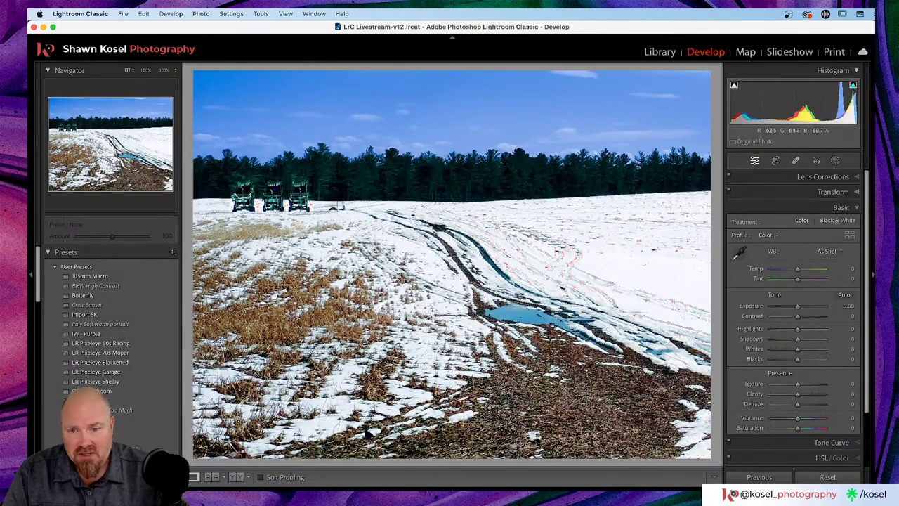
key(alt+super+8)
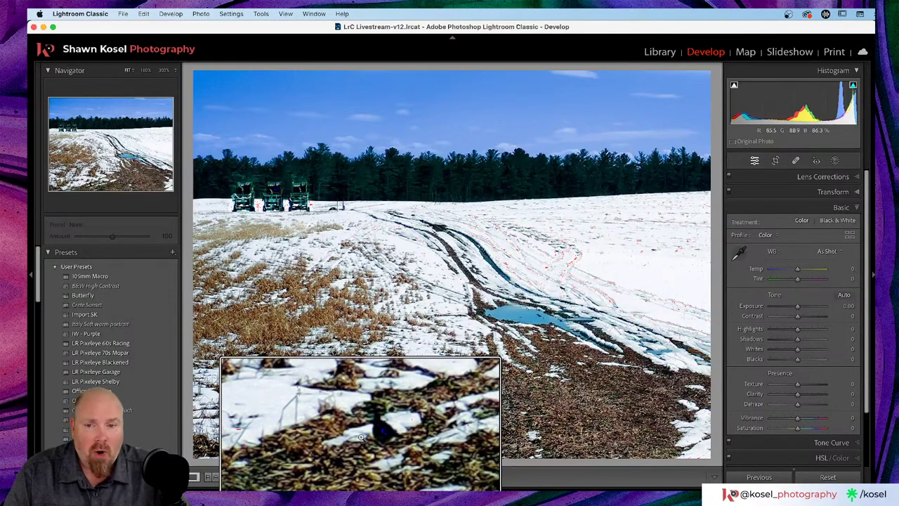
key(alt+super+8)
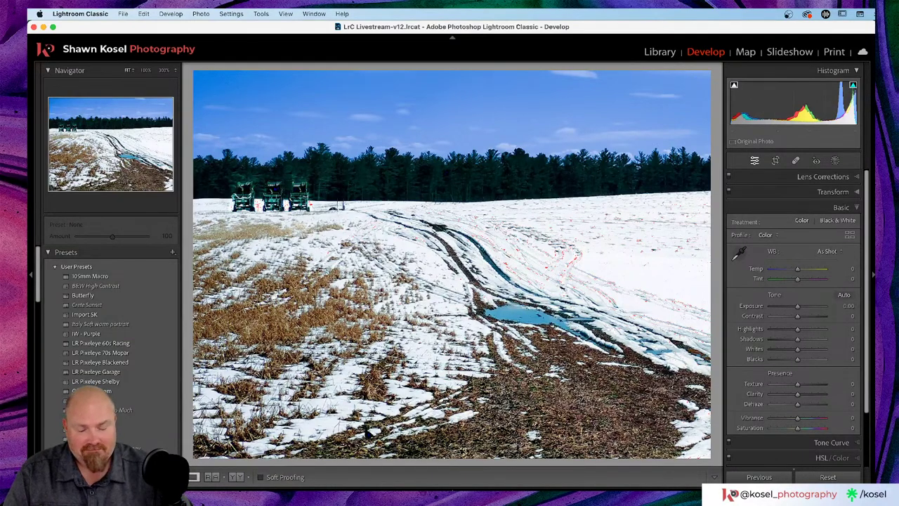
key(Right)
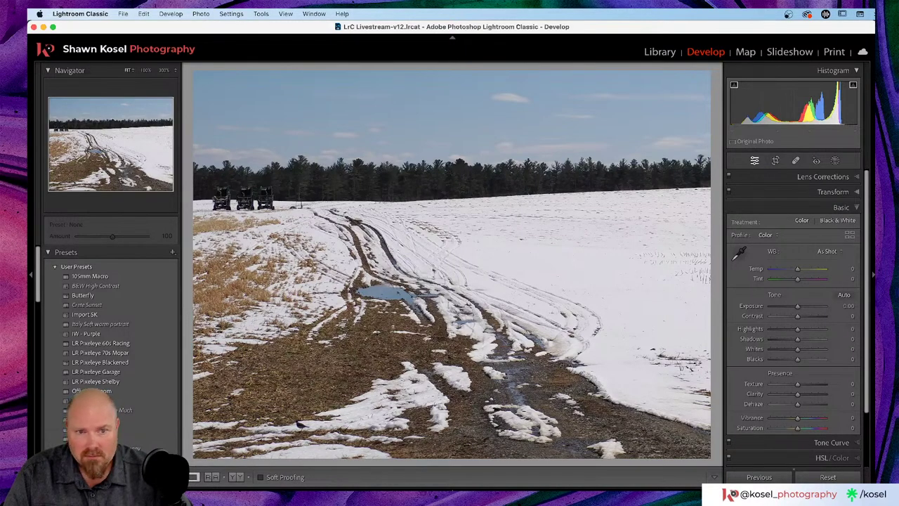
key(Right)
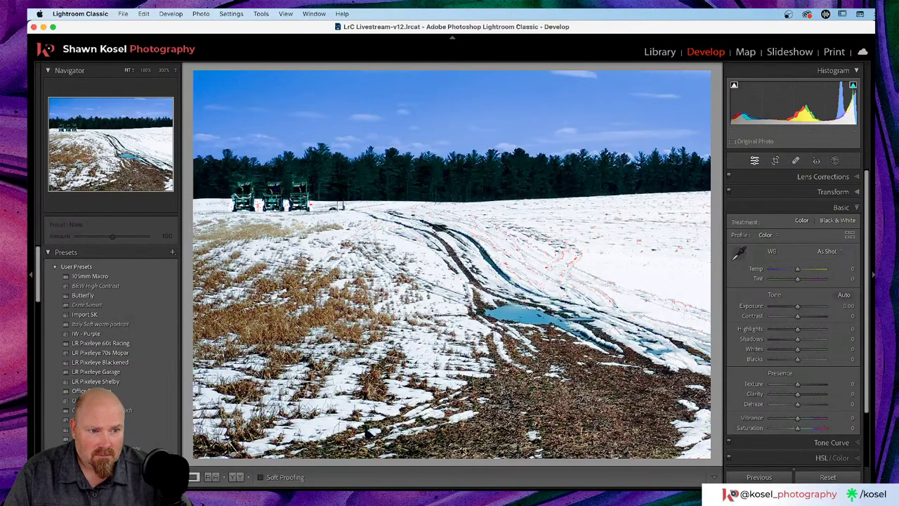
Compare the recropped field photo with the more saturated field photo by switching back and forth between them.
key(Right)
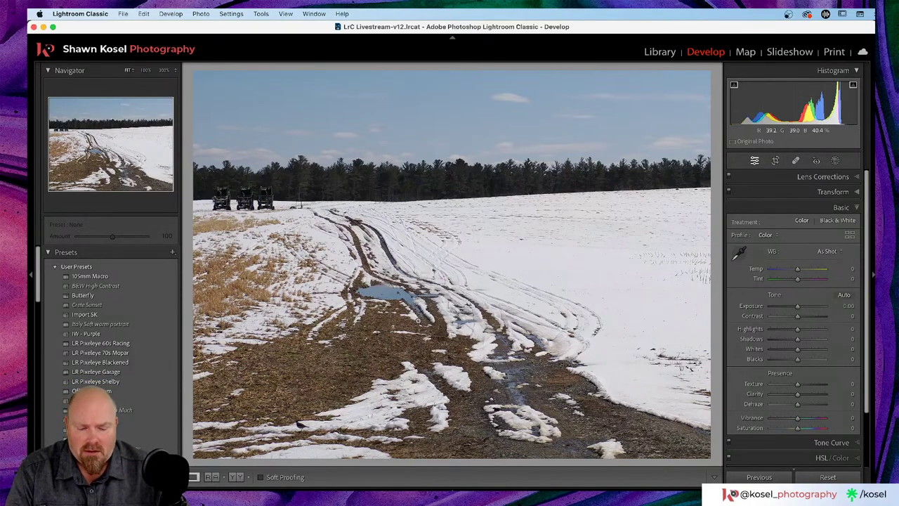
key(Right)
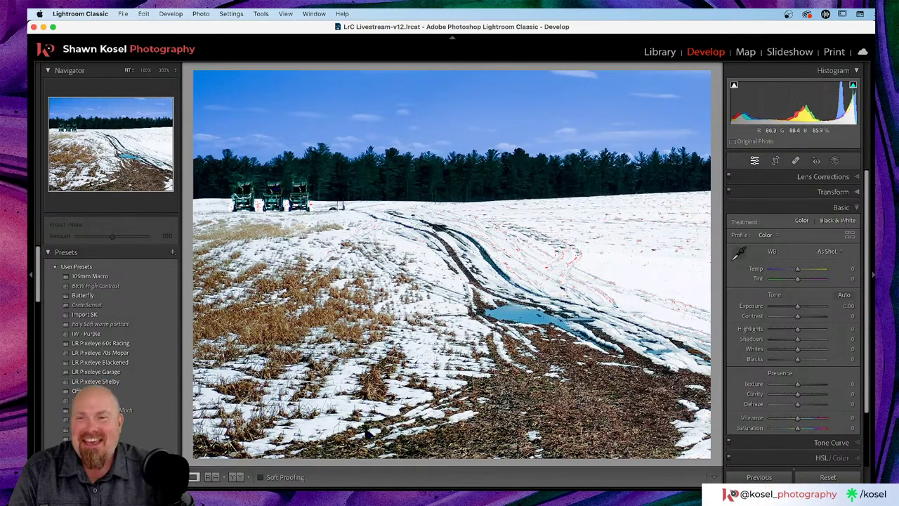
key(Right)
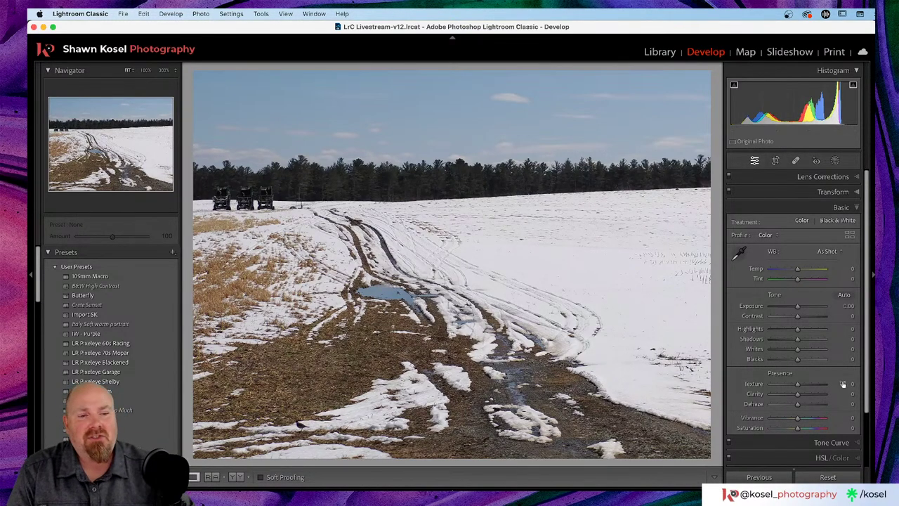
key(Right)
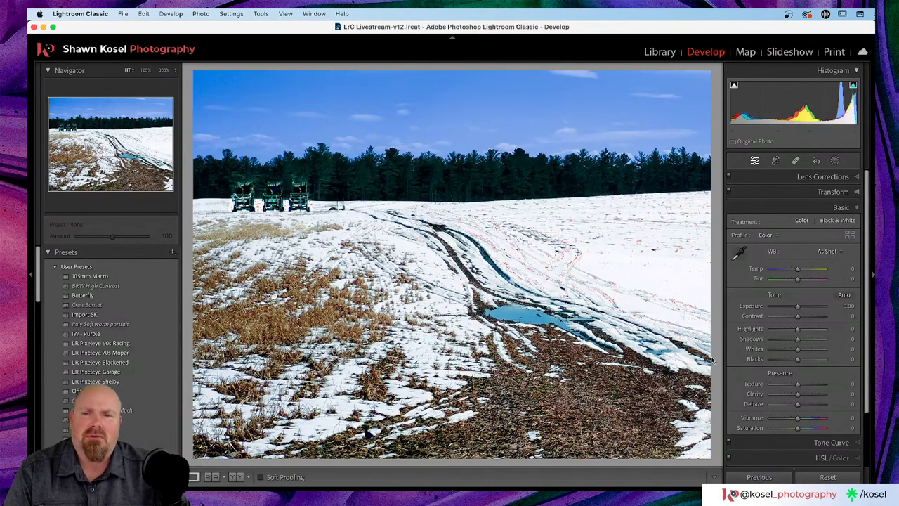
key(Right)
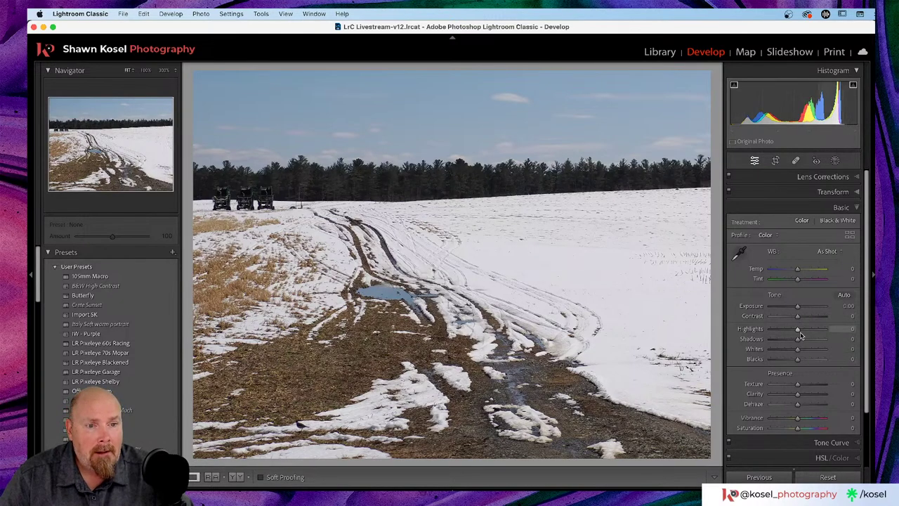
Lower the recropped field photo's Highlights to -22 and cool its white balance to a Temp of -8.
drag(798, 330, 790, 335)
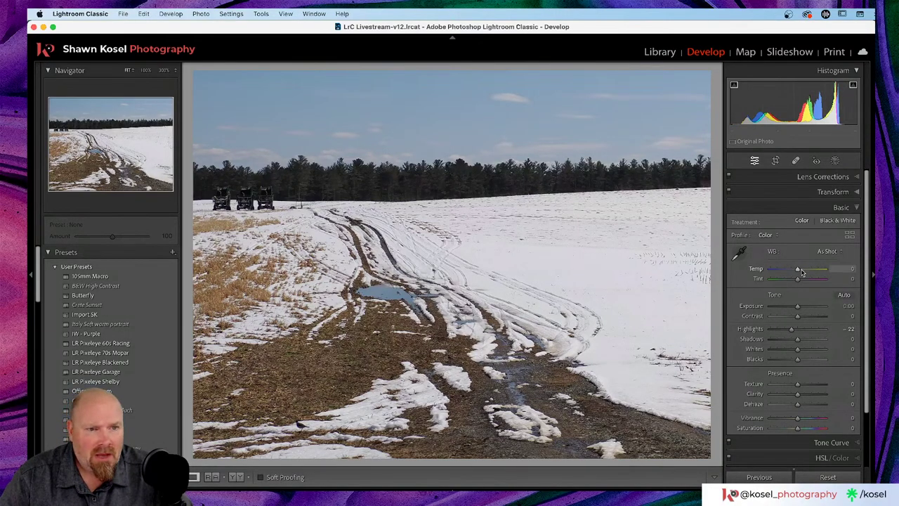
drag(798, 272, 796, 272)
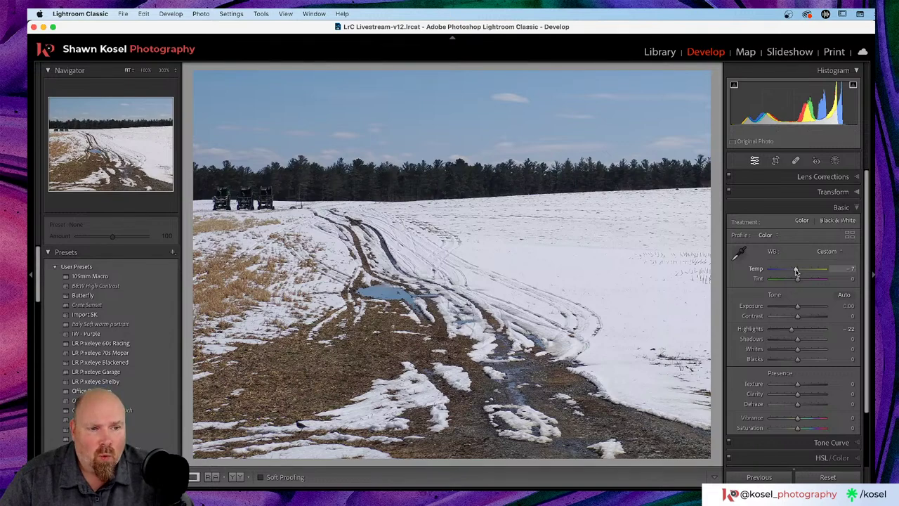
drag(795, 272, 797, 271)
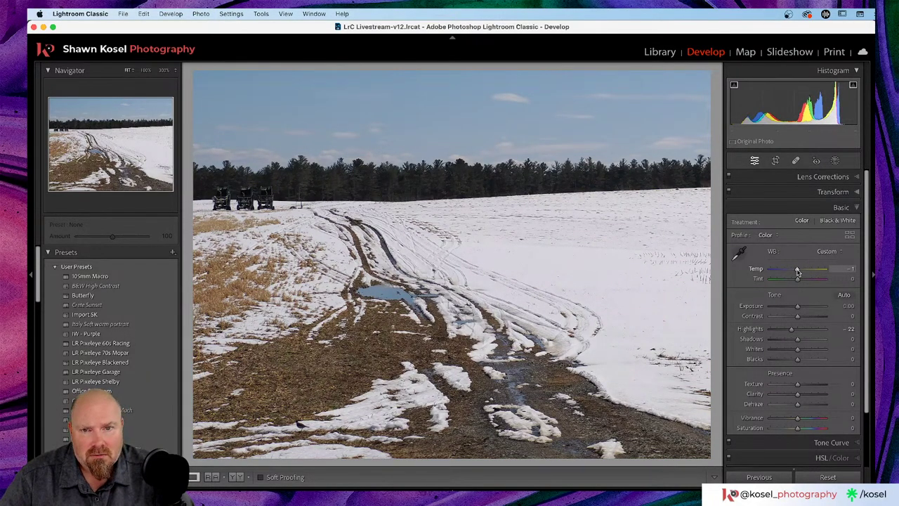
drag(798, 271, 796, 272)
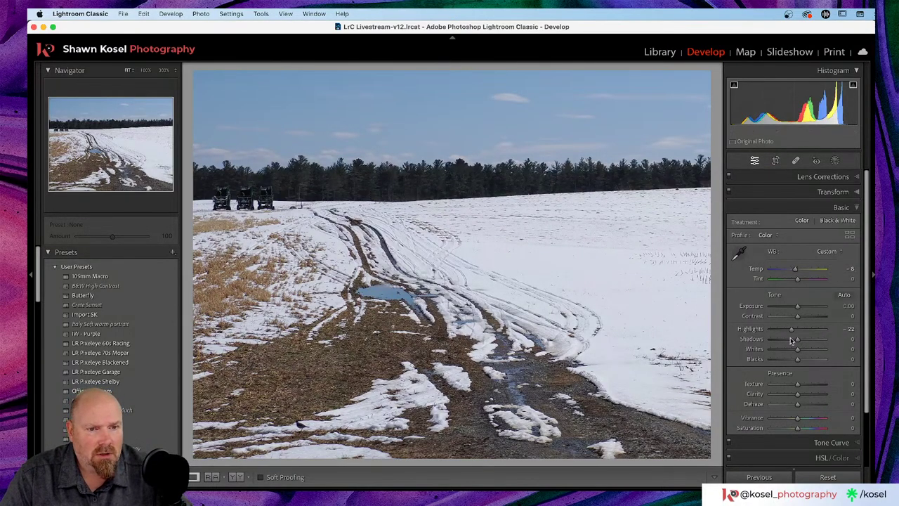
drag(790, 340, 804, 342)
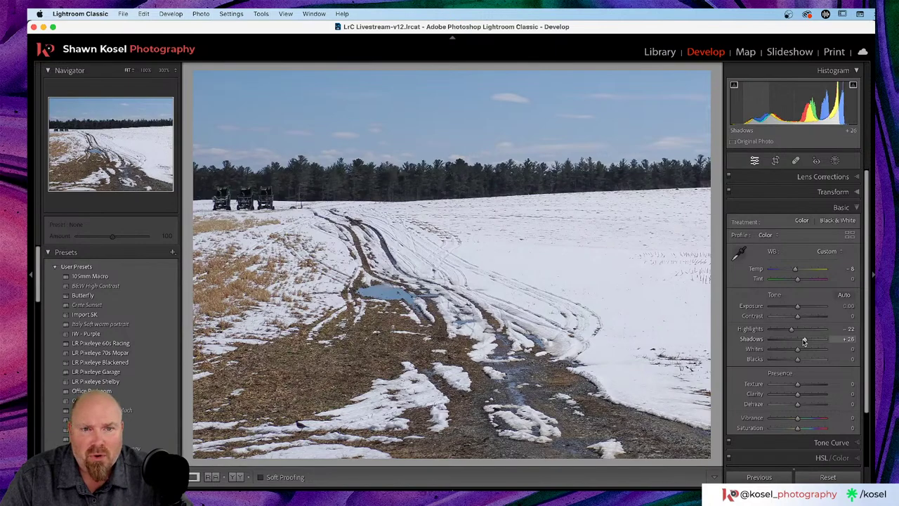
drag(804, 341, 802, 342)
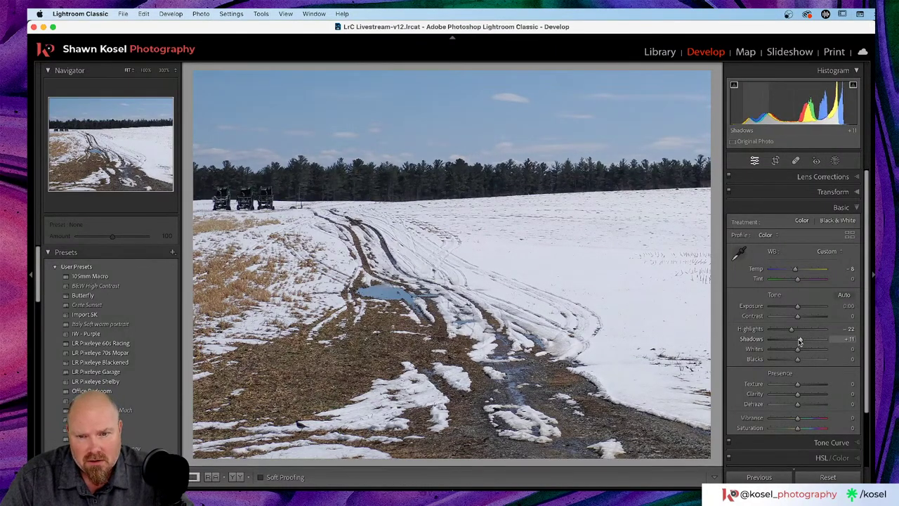
double_click(755, 340)
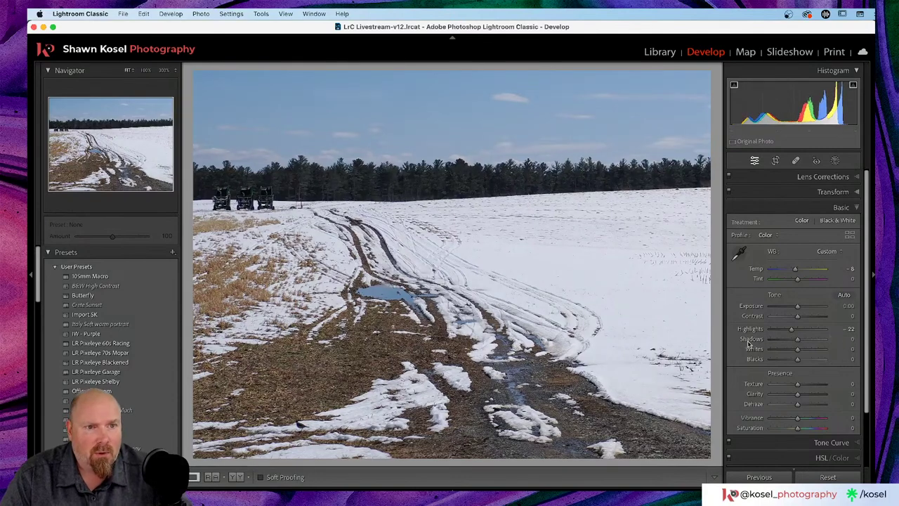
Create a Luminance Range mask by sampling the dark tones of the tree line.
click(835, 161)
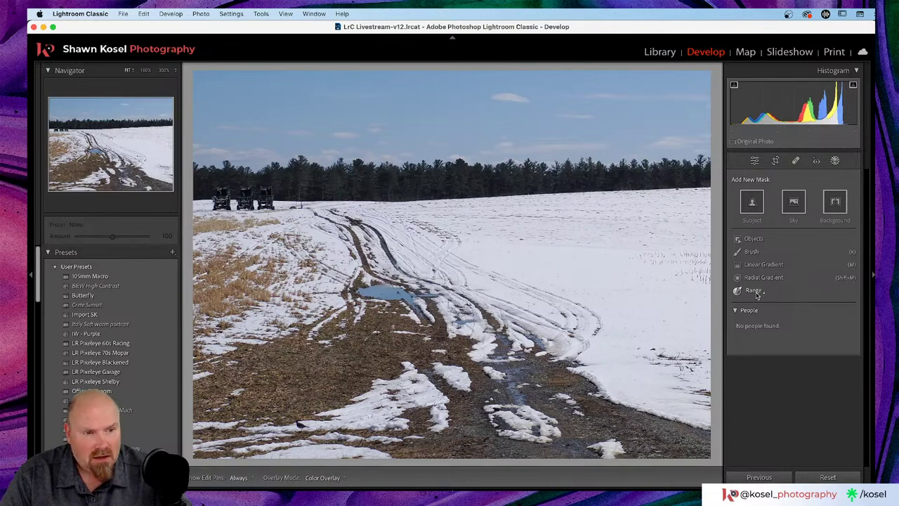
click(756, 292)
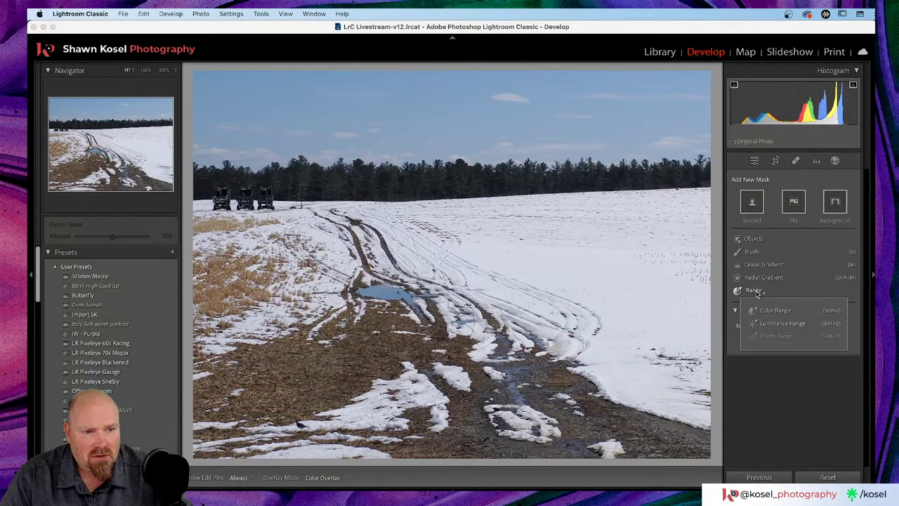
click(777, 323)
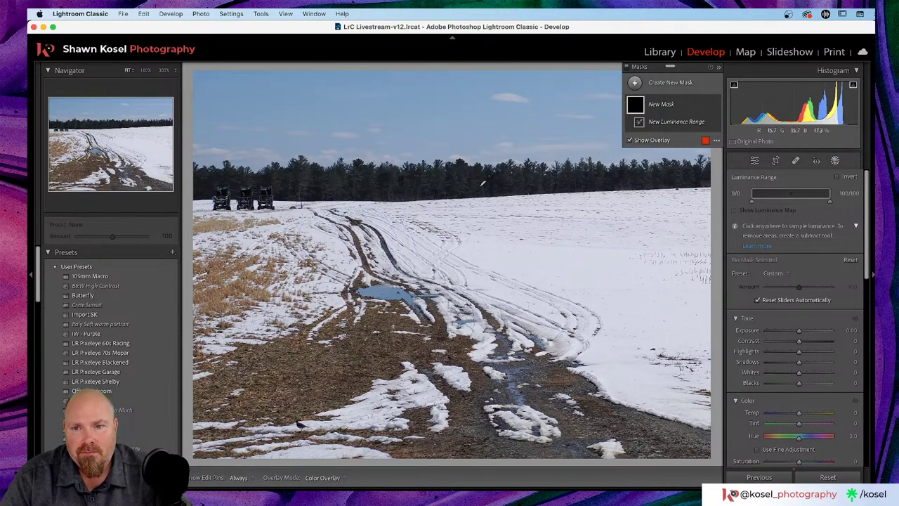
click(481, 185)
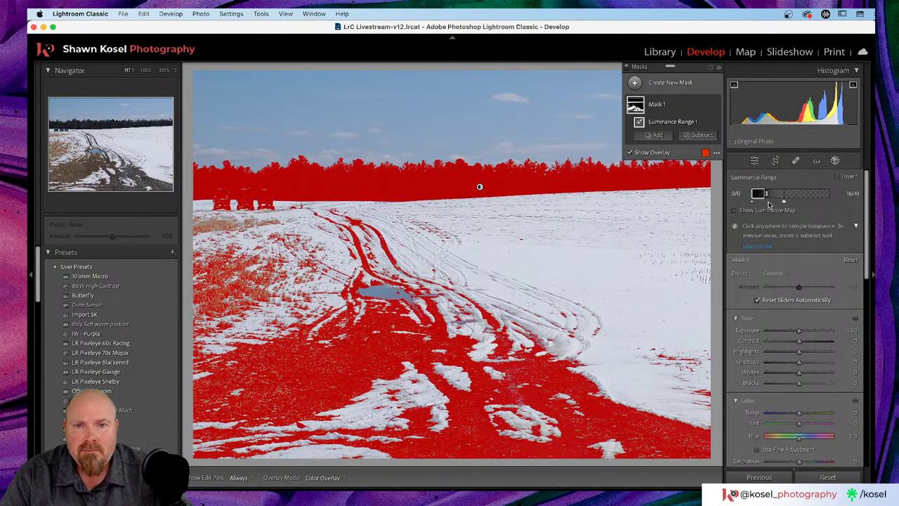
Subtract from the mask with a Brush, removing the far muddy tracks and the dry grass in the snow.
click(698, 135)
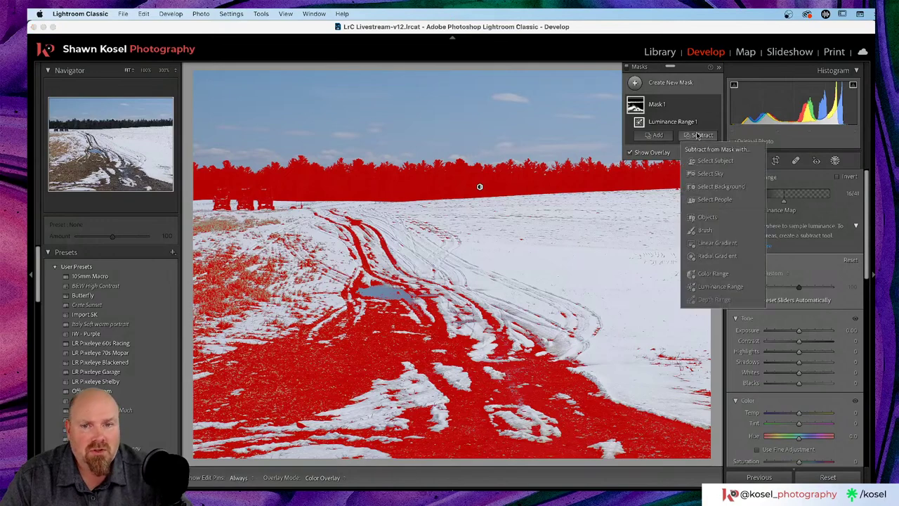
click(703, 232)
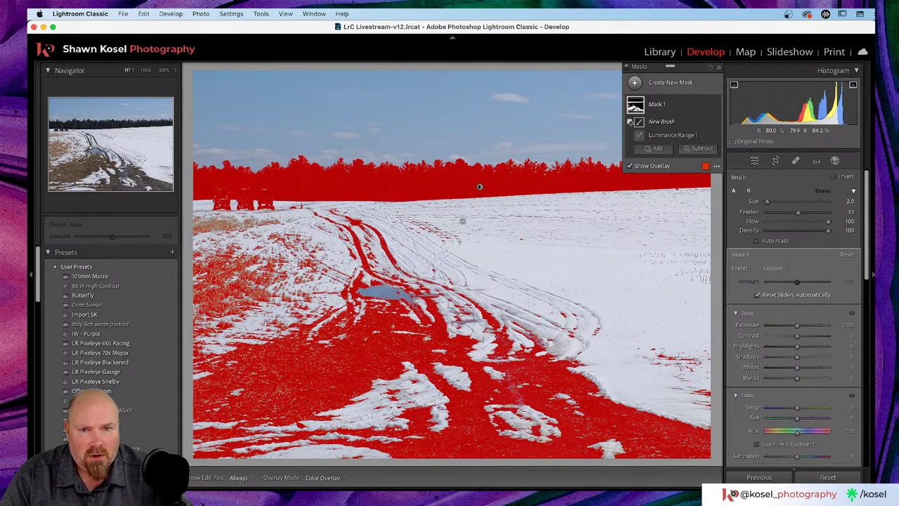
key(h)
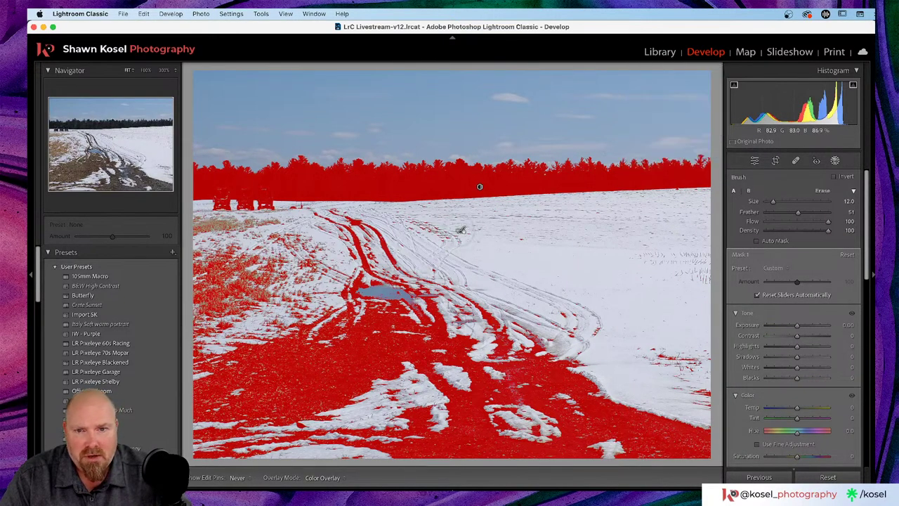
drag(351, 235, 330, 236)
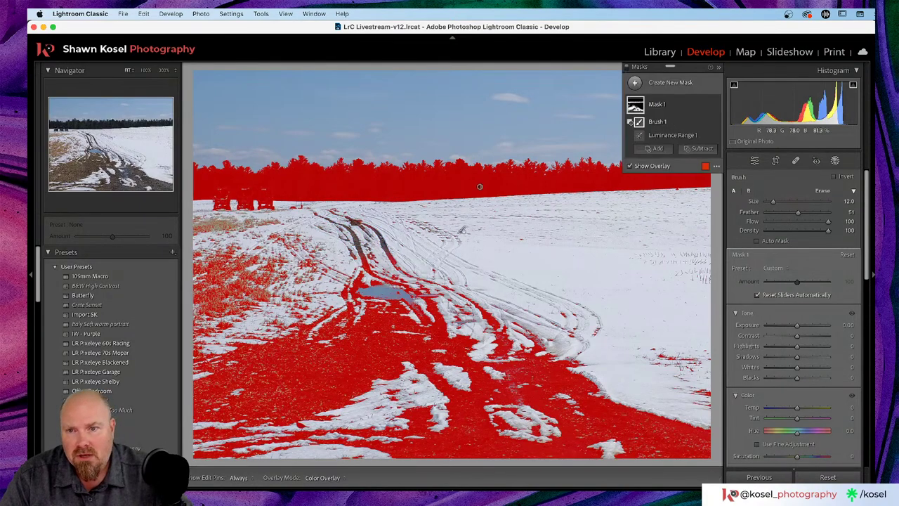
key(h)
key(bracketleft)
key(bracketleft)
key(bracketleft)
key(bracketleft)
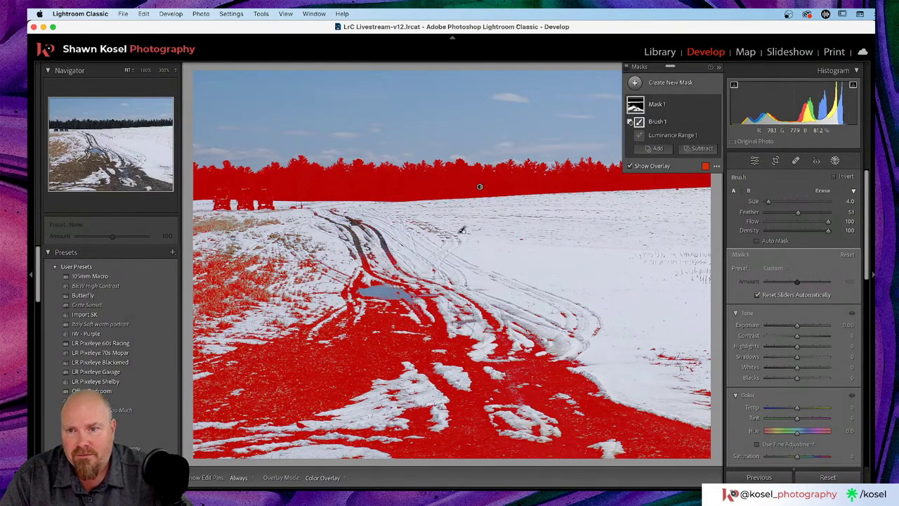
key(bracketright)
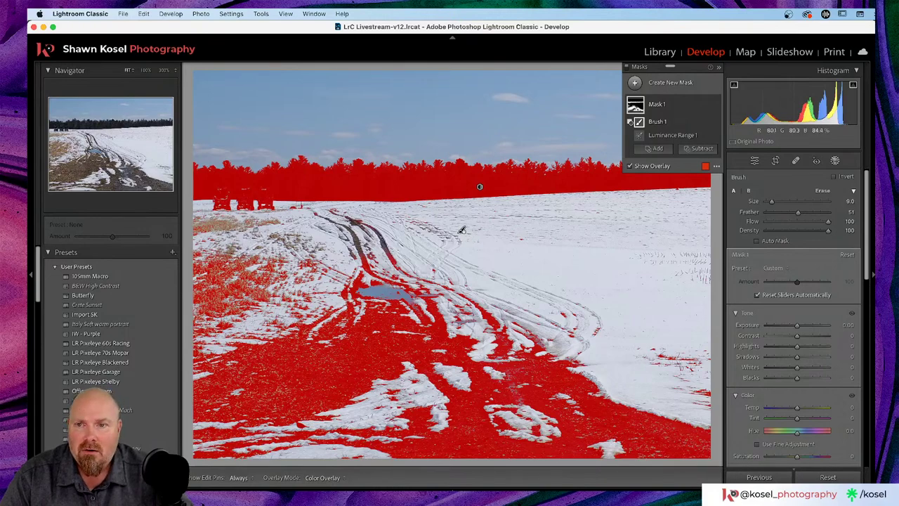
key(h)
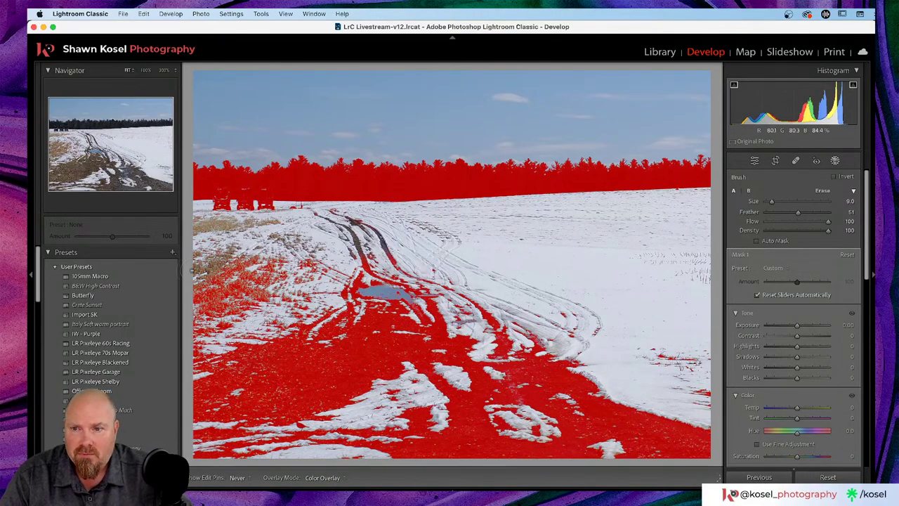
key(h)
key(h)
Enlarge the brush to 16 and subtract the muddy foreground, puddle area and remaining tracks, leaving only the trees and machines masked.
key(bracketright)
key(bracketright)
key(bracketright)
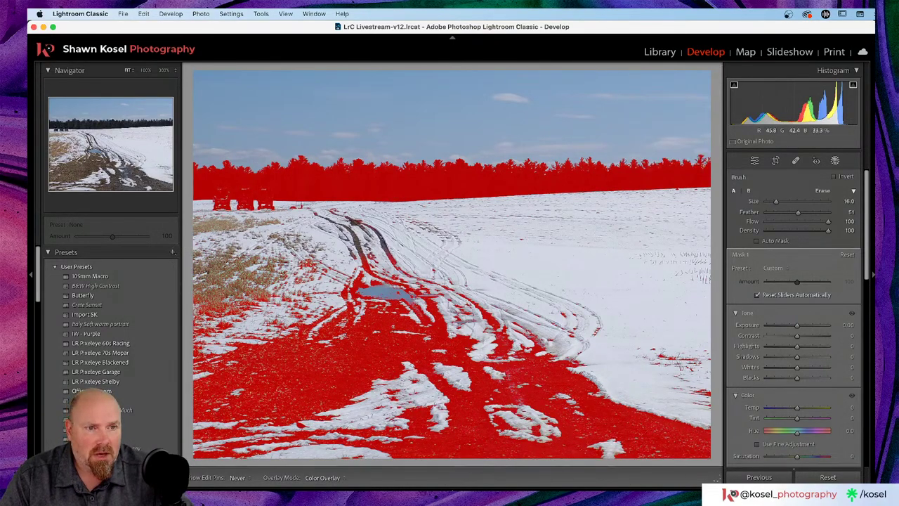
mouse_move(183, 308)
mouse_down()
mouse_move(180, 368)
mouse_move(189, 430)
mouse_move(414, 443)
mouse_move(708, 435)
mouse_move(647, 431)
mouse_move(485, 411)
mouse_up()
drag(590, 397, 491, 369)
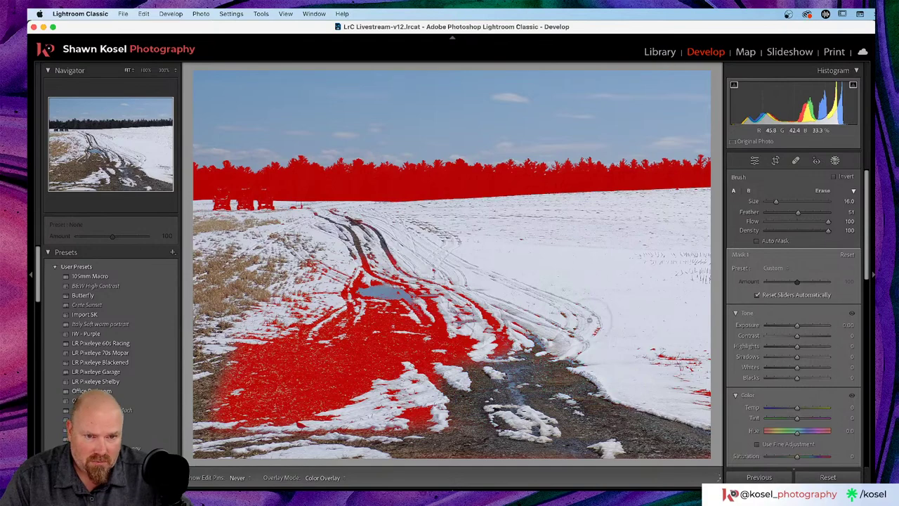
key(h)
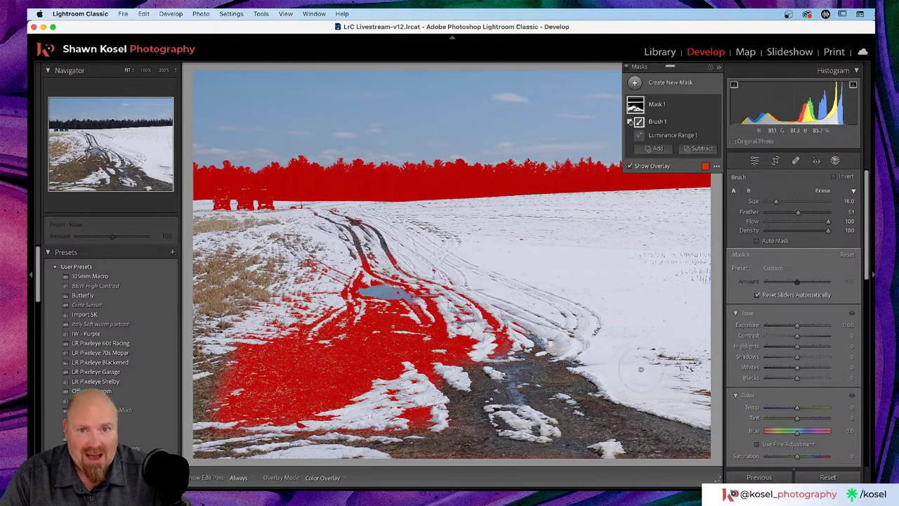
key(h)
mouse_move(464, 326)
mouse_down()
mouse_move(281, 414)
mouse_move(225, 407)
mouse_move(337, 288)
mouse_move(376, 306)
mouse_move(334, 281)
mouse_move(353, 250)
mouse_move(377, 263)
mouse_move(379, 337)
mouse_move(427, 275)
mouse_up()
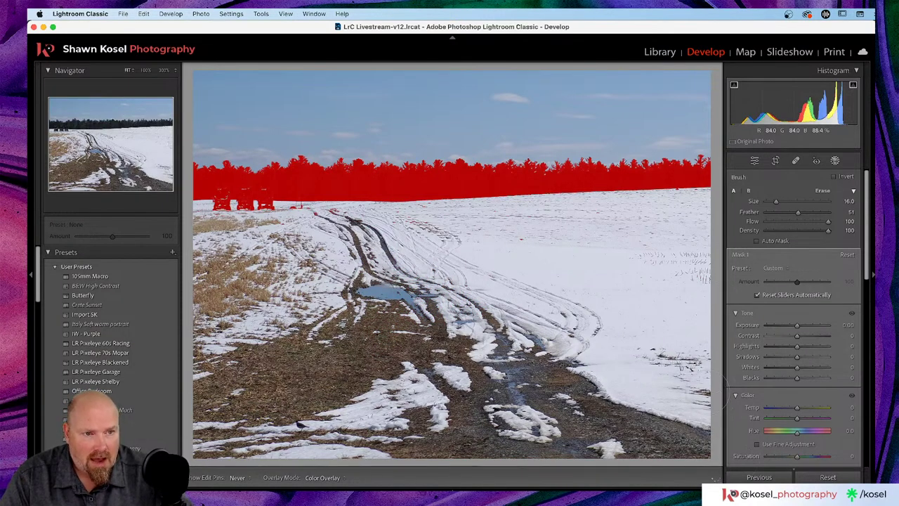
key(h)
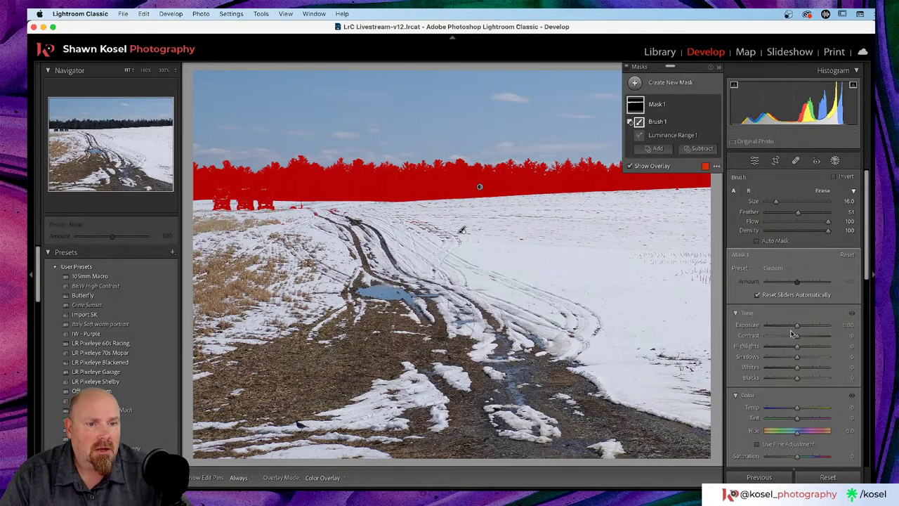
Raise the tree line mask's Shadows to 19.
key(h)
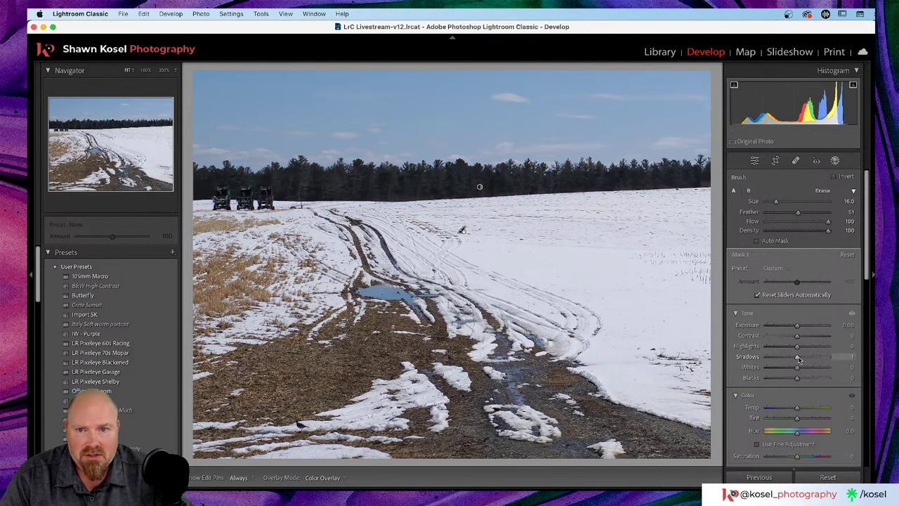
drag(799, 359, 805, 360)
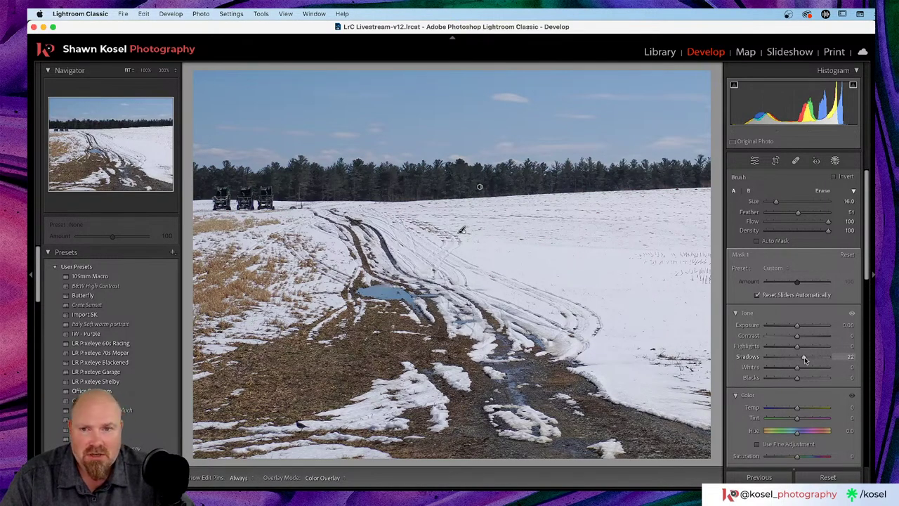
drag(805, 360, 803, 357)
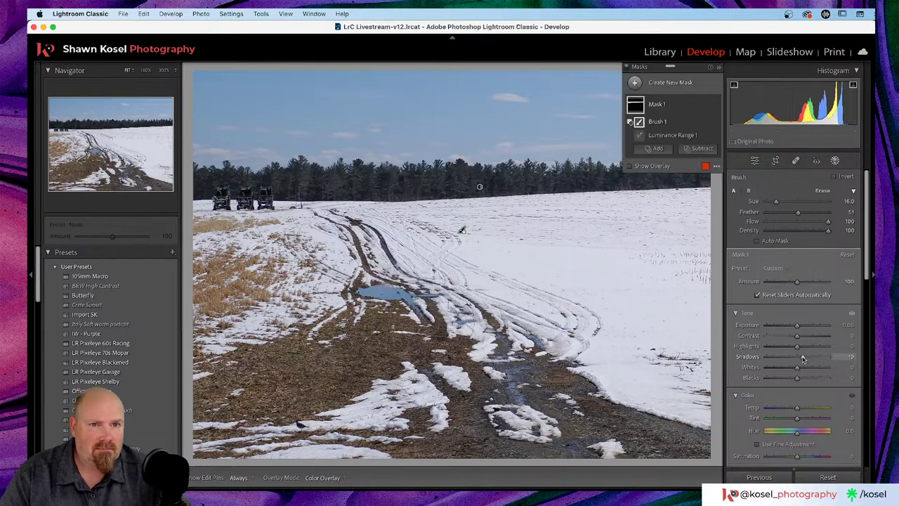
Rename the tree line mask as Trees.
double_click(659, 104)
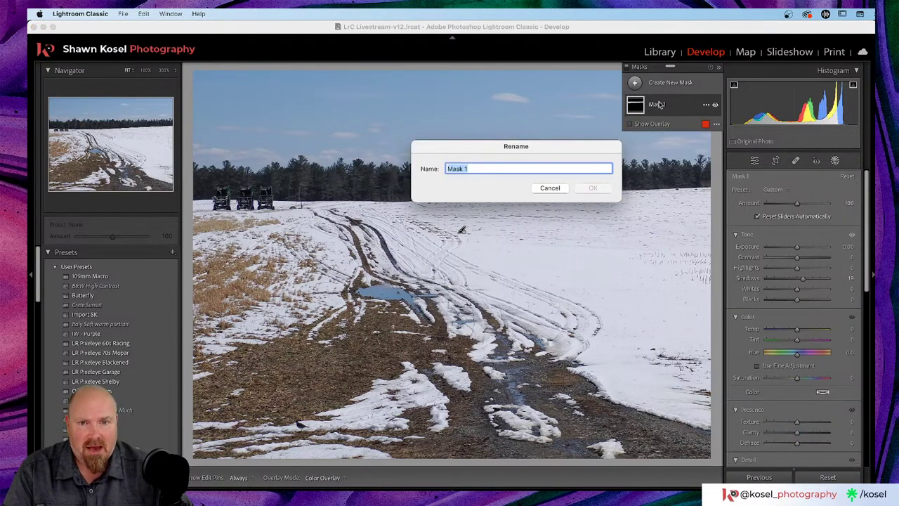
text(Trees)
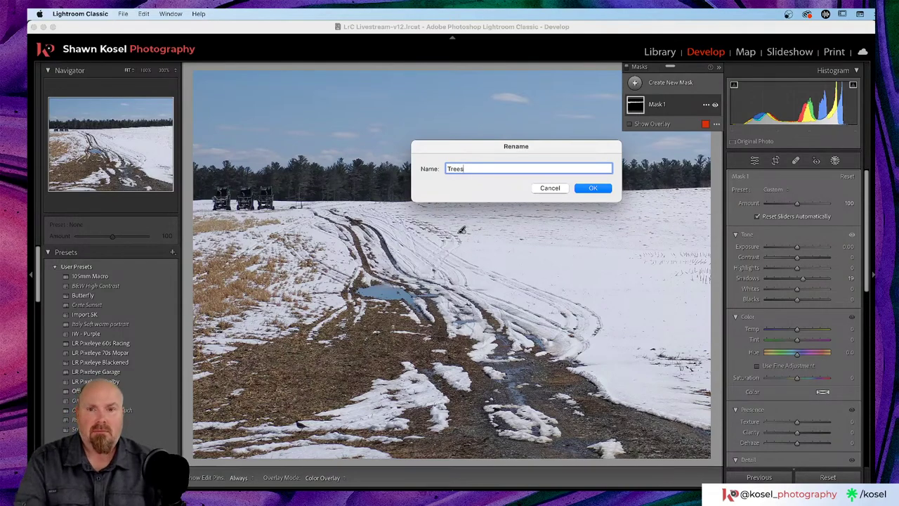
key(Return)
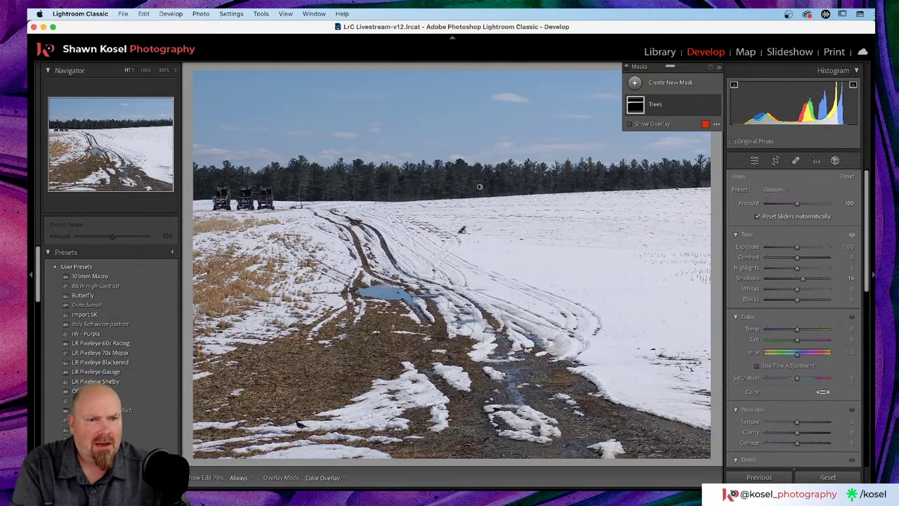
Set the Trees mask's Saturation to 10, Texture to 12, Clarity to 26 and Dehaze to 6, and leave masking.
scroll(801, 294, down, 2)
scroll(801, 294, down, 5)
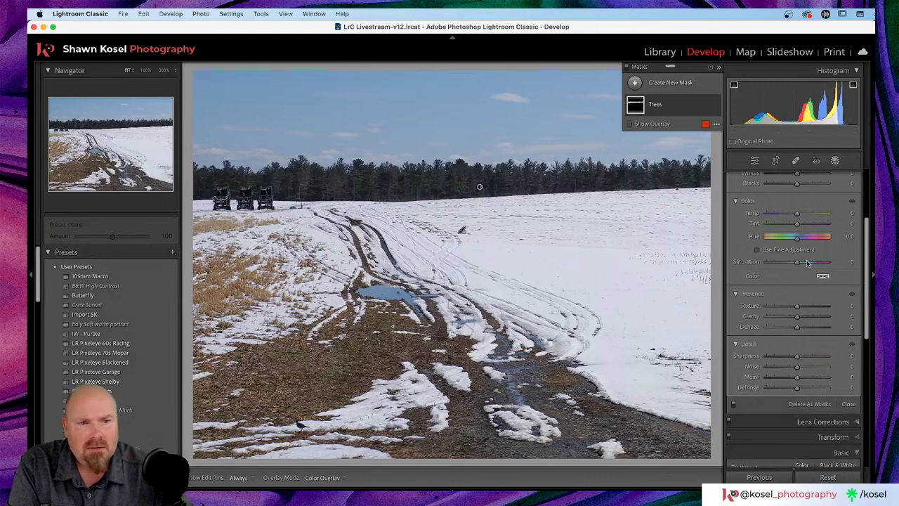
mouse_move(796, 261)
mouse_down()
mouse_move(804, 264)
mouse_move(789, 264)
mouse_move(822, 264)
mouse_move(801, 265)
mouse_up()
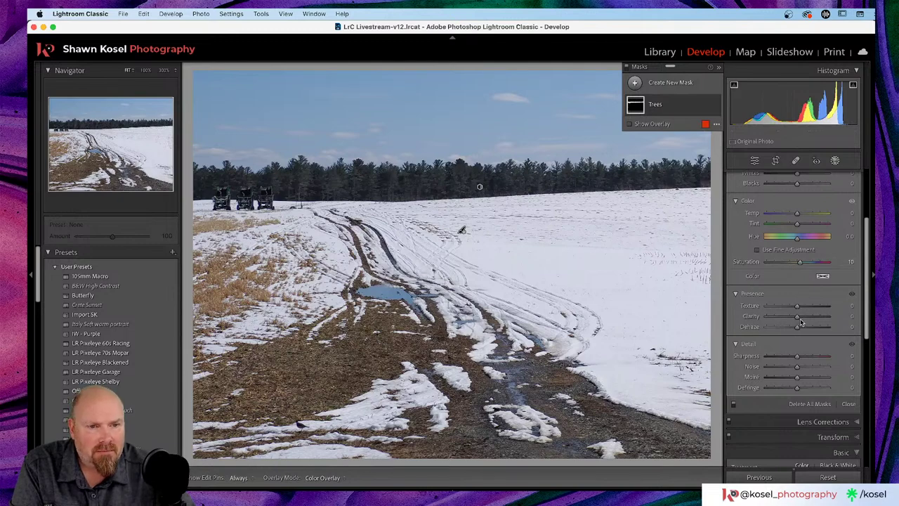
mouse_move(801, 322)
mouse_down()
mouse_move(798, 307)
mouse_move(800, 330)
mouse_up()
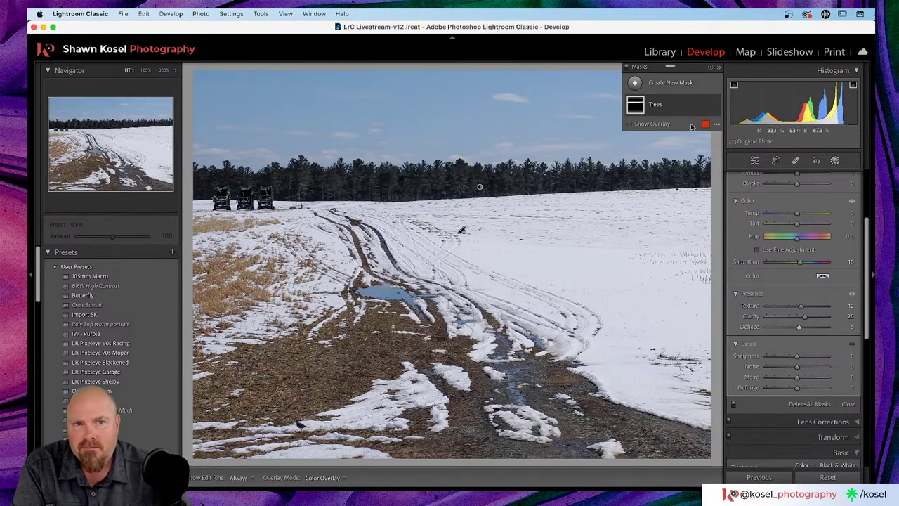
click(836, 160)
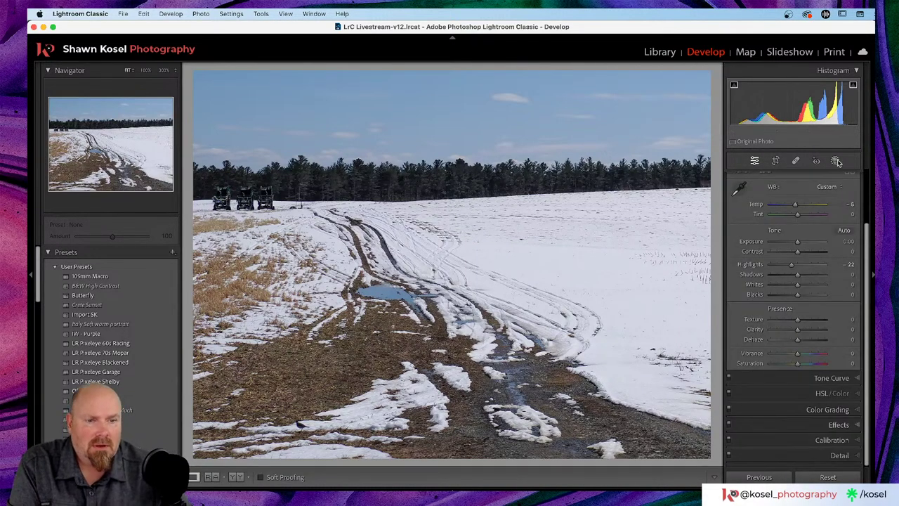
Compare the photo before and after the edits, both as a whole and zoomed in on the three machines at the tree line.
key(backslash)
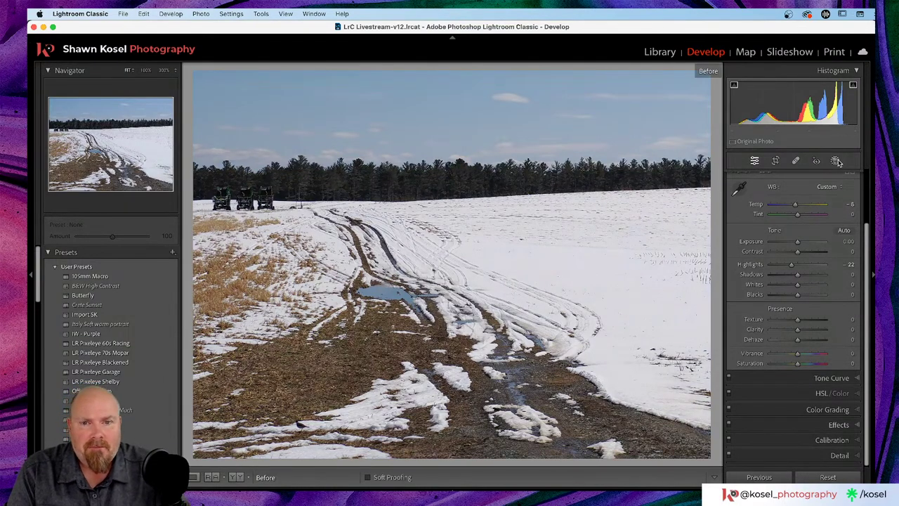
key(backslash)
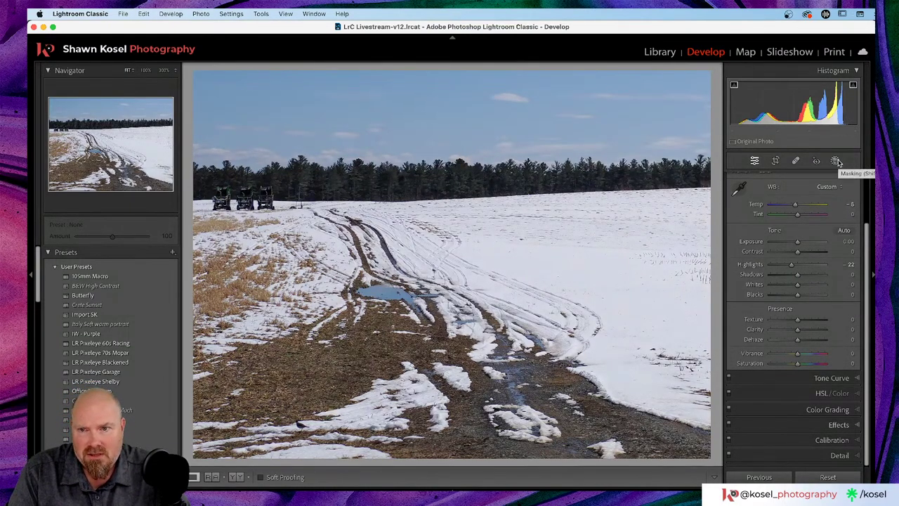
key(backslash)
key(backslash)
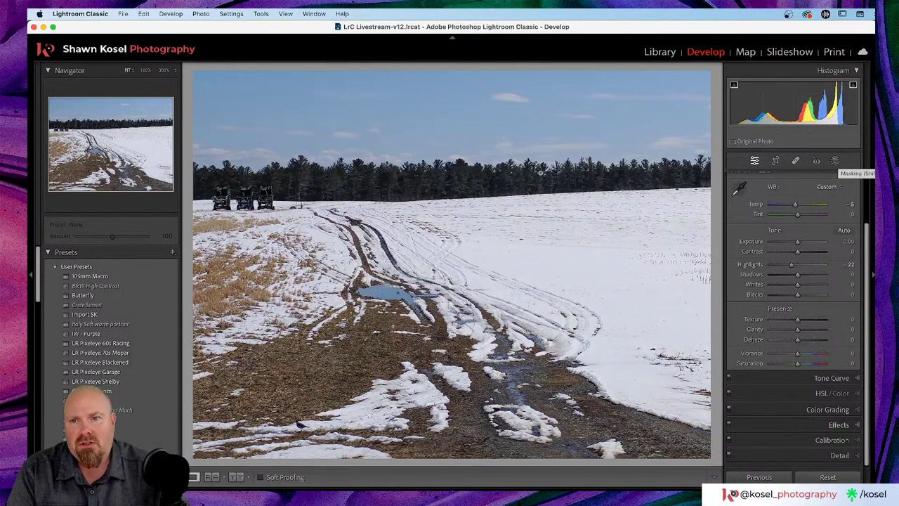
click(242, 194)
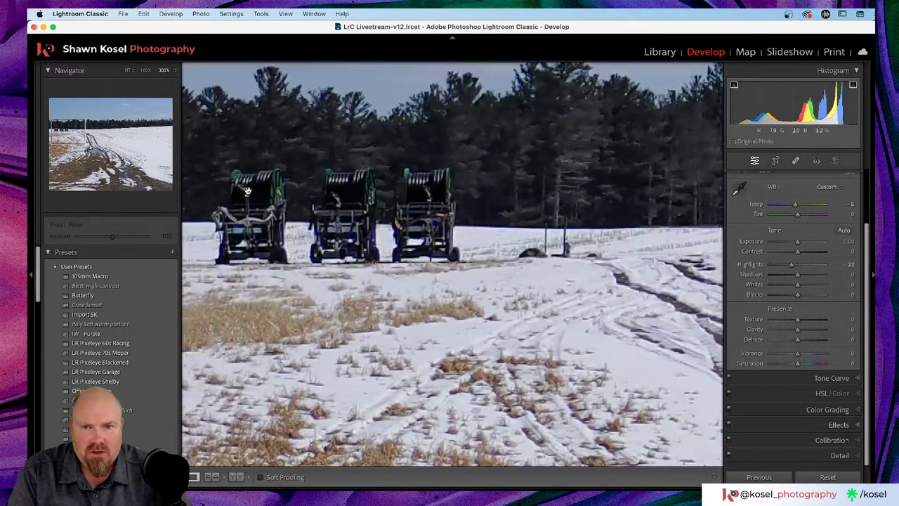
key(backslash)
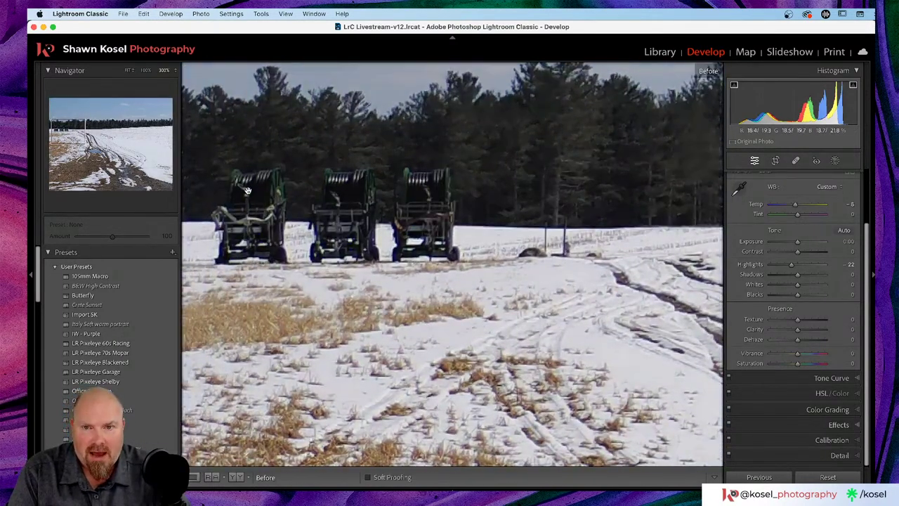
key(backslash)
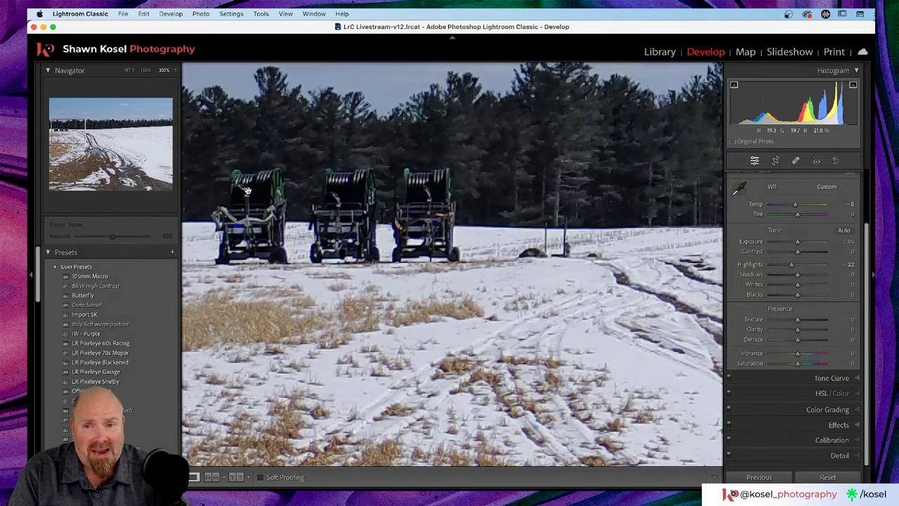
key(backslash)
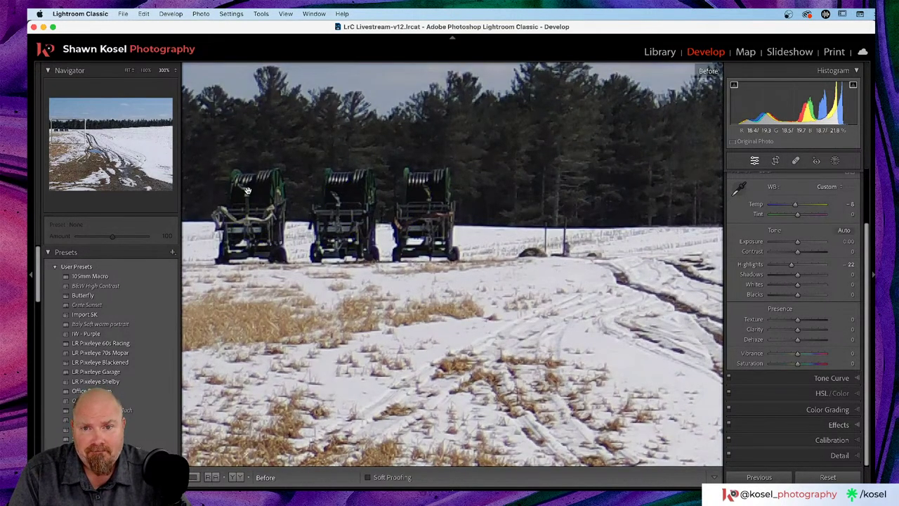
click(247, 190)
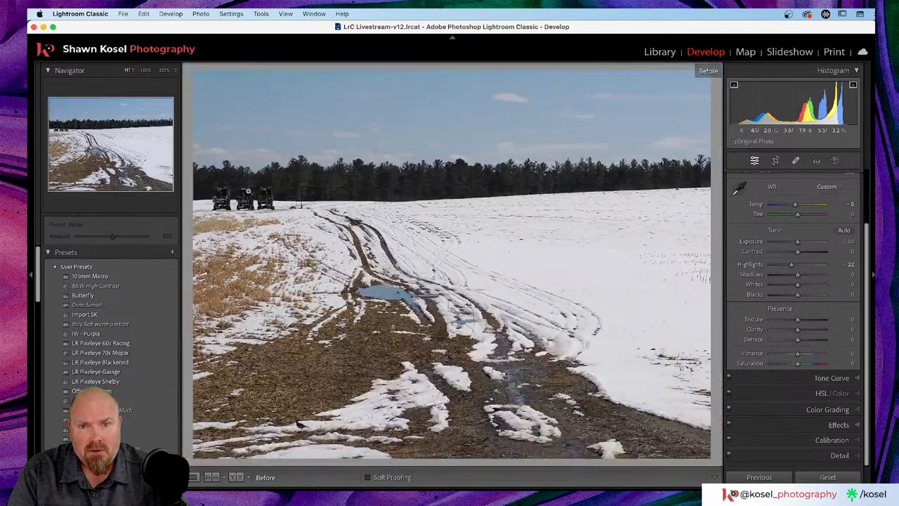
key(backslash)
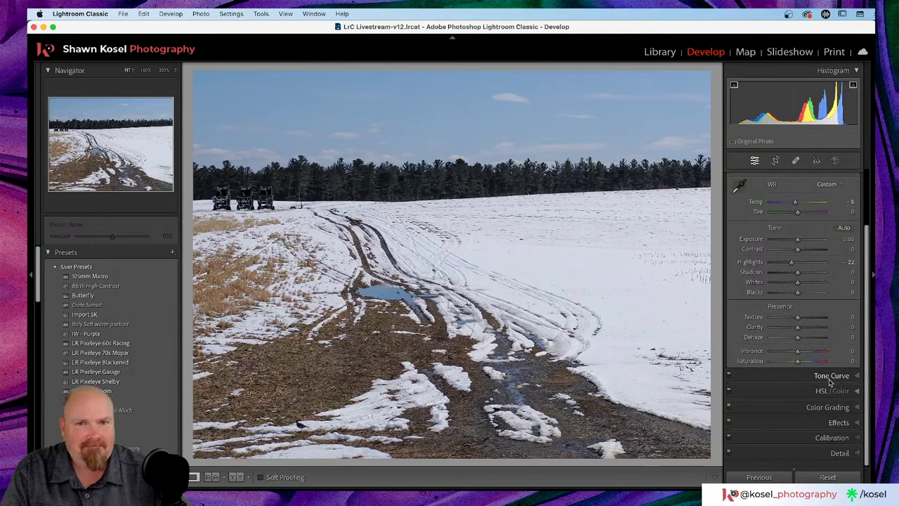
Mask the sky with Select Sky and set its Highlights to -28, Temp to -4 and Whites to 7.
click(835, 160)
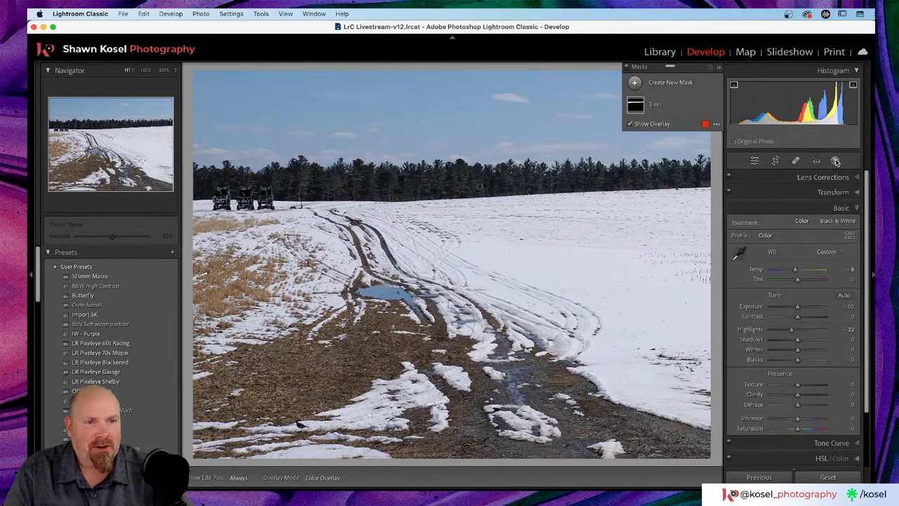
click(653, 82)
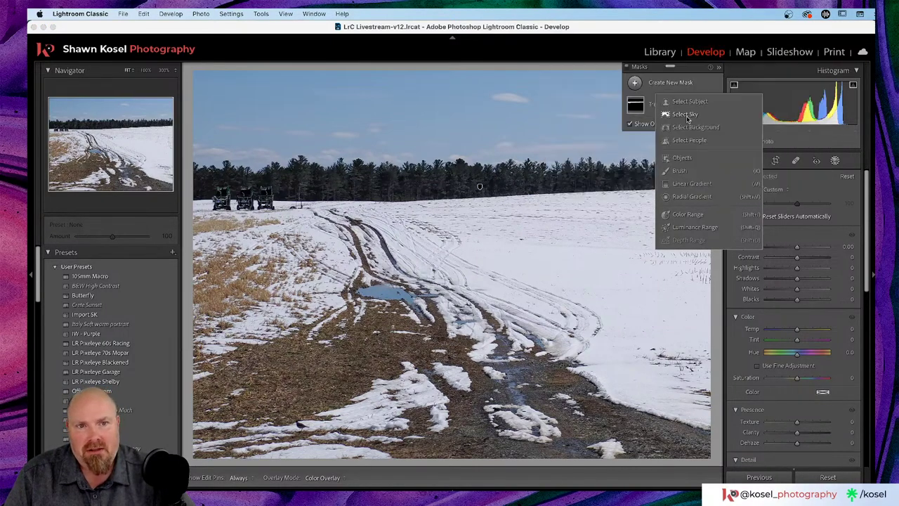
click(686, 115)
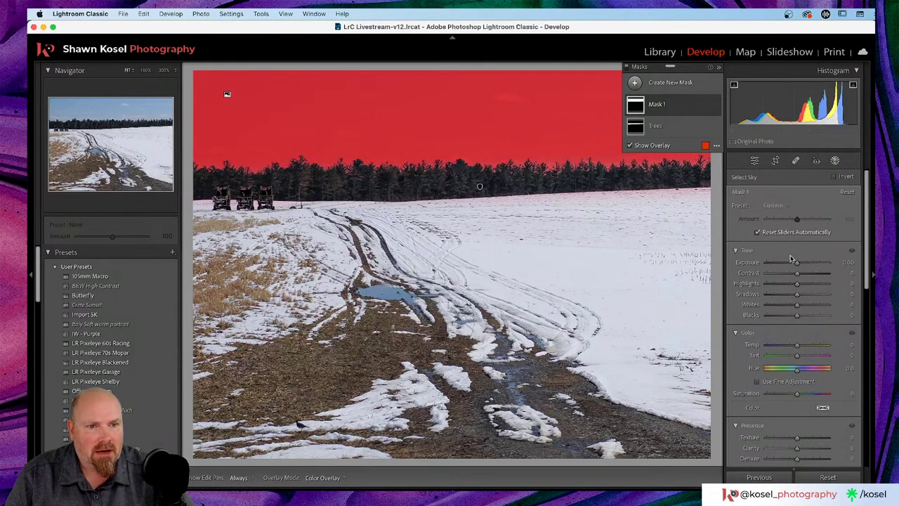
drag(799, 285, 788, 284)
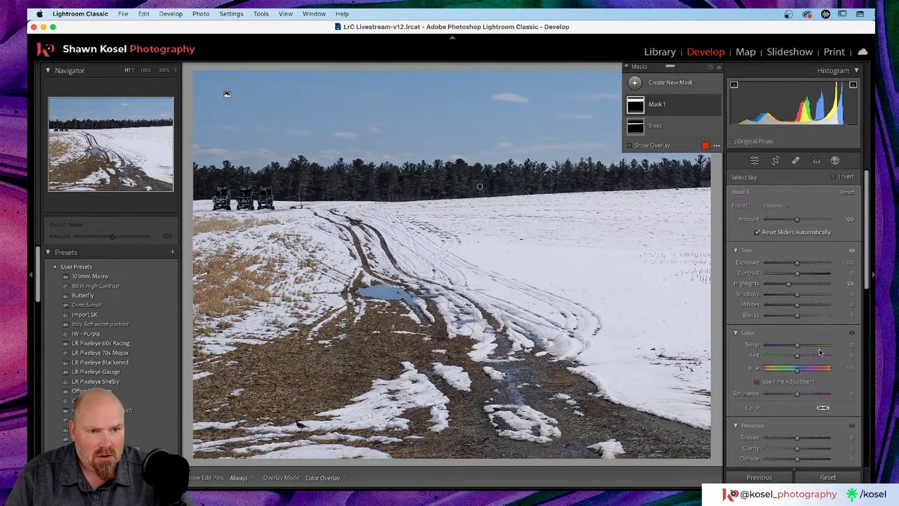
drag(797, 347, 798, 347)
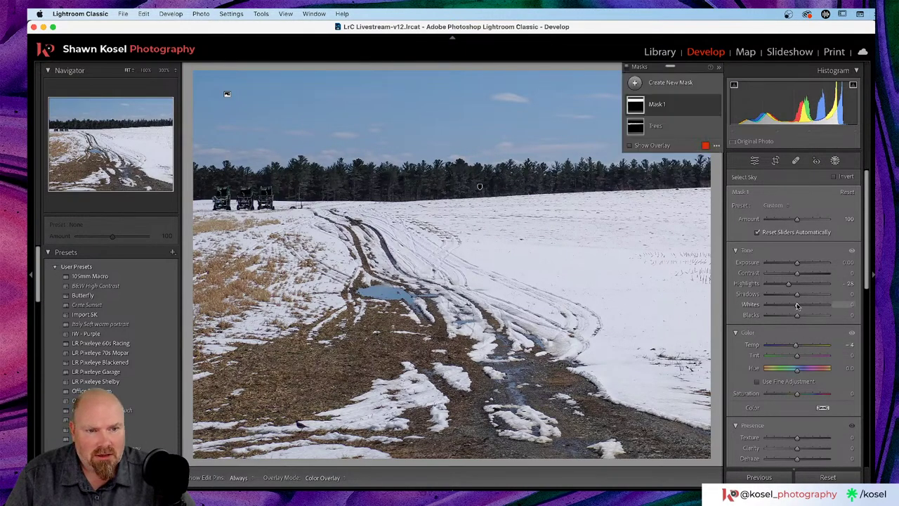
drag(797, 304, 799, 305)
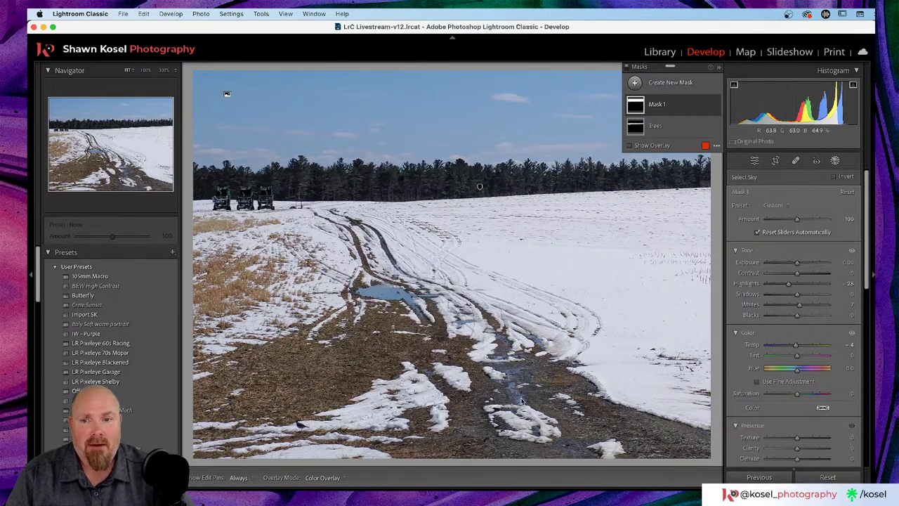
click(834, 161)
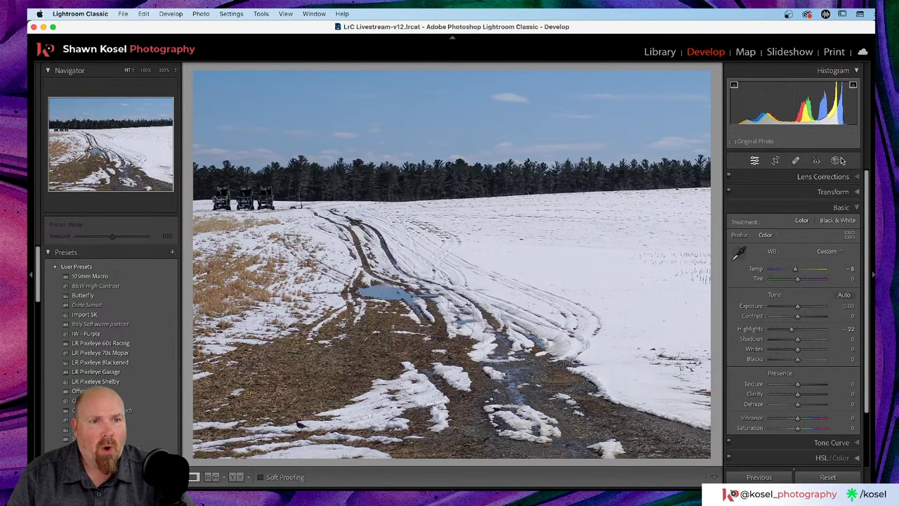
Rename the new sky mask as Sky and leave masking.
click(835, 161)
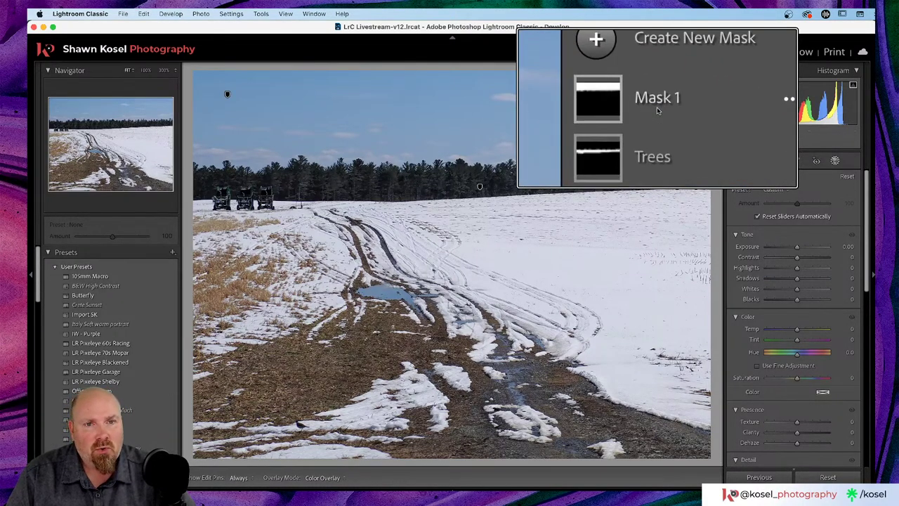
click(657, 107)
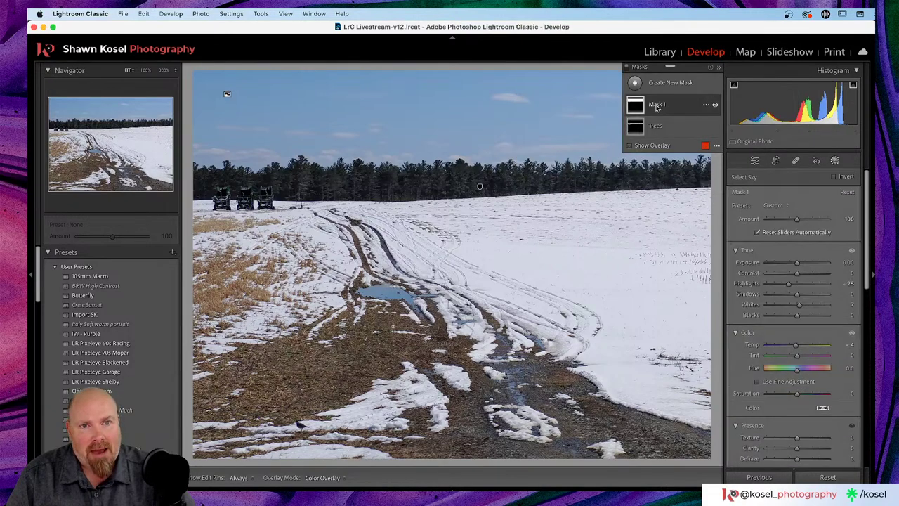
double_click(657, 106)
text(S)
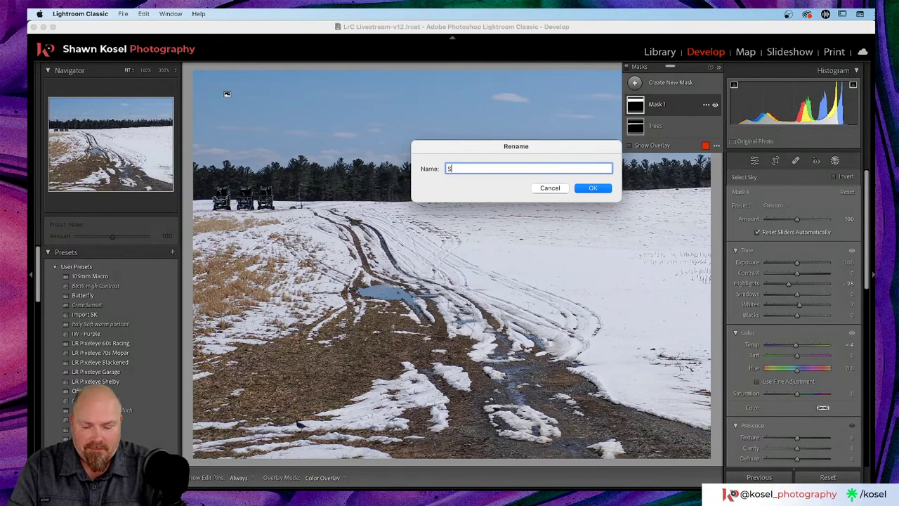
text(ky)
key(Return)
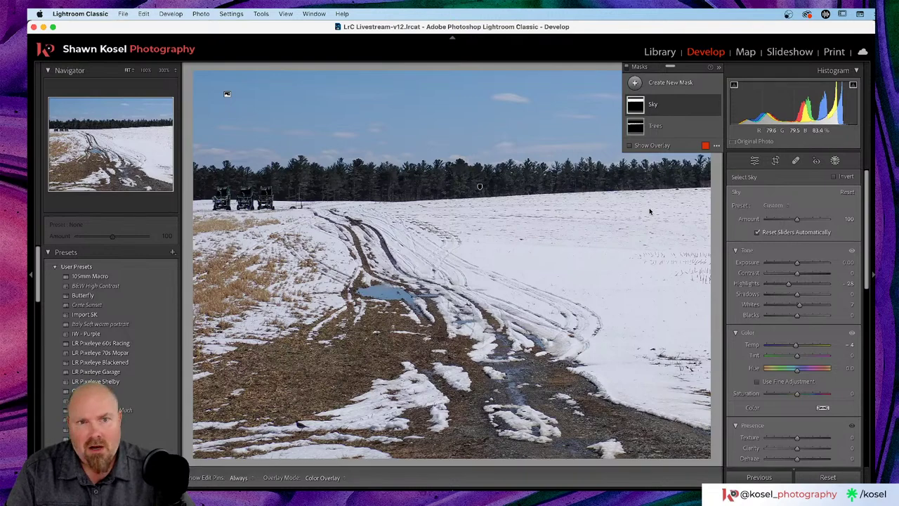
scroll(823, 311, down, 2)
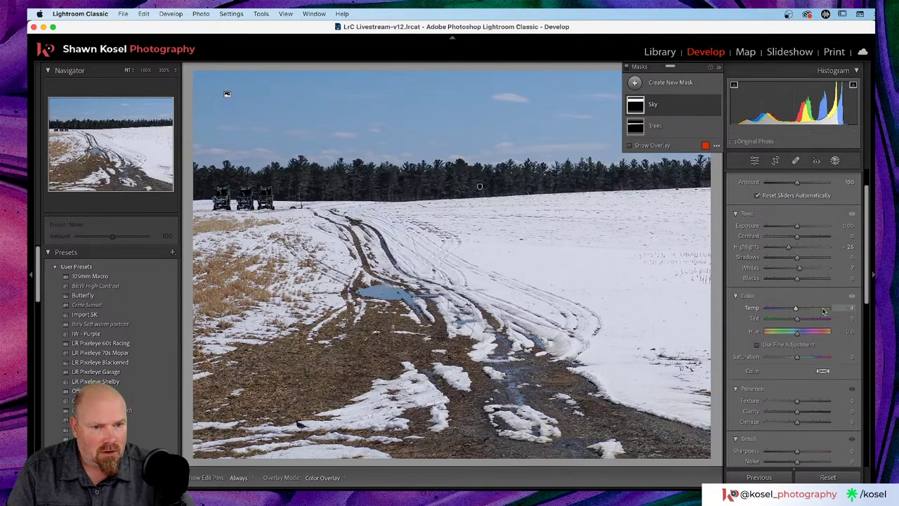
scroll(823, 311, up, 2)
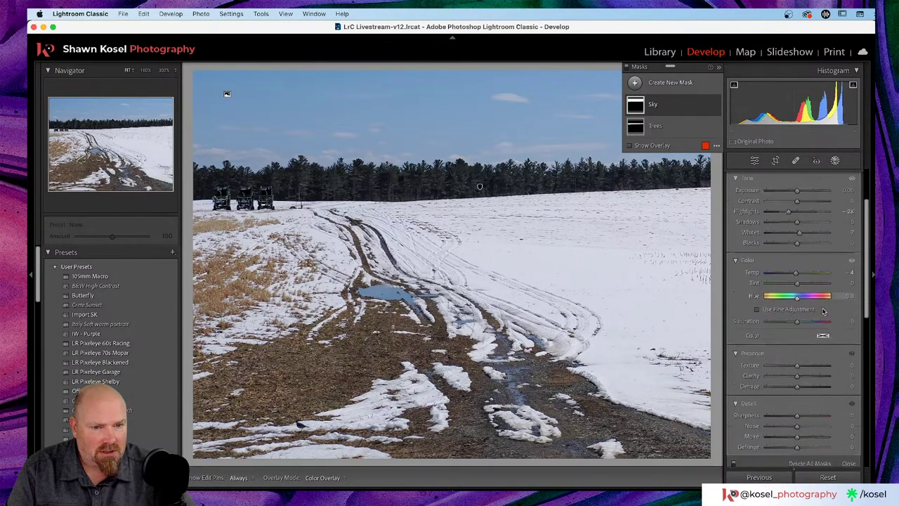
click(834, 161)
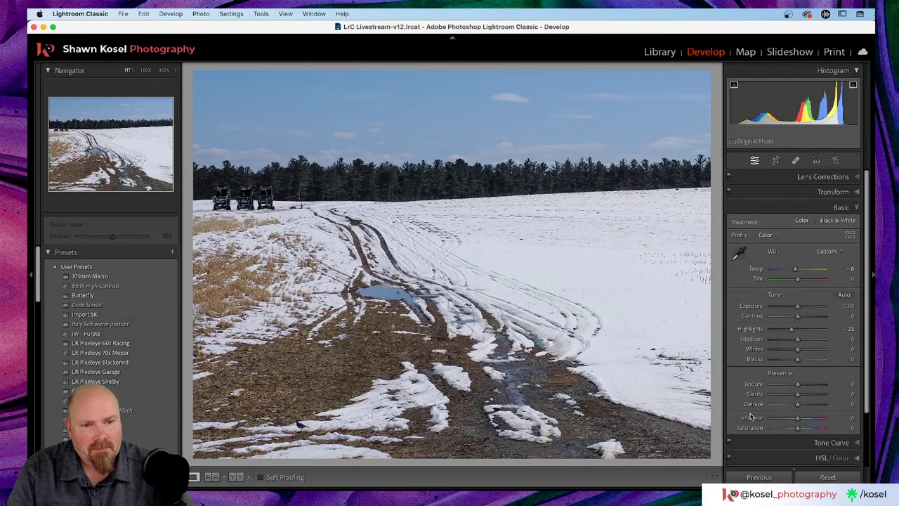
Set the whole photo's Texture to +13 and Clarity to -25.
drag(797, 386, 791, 397)
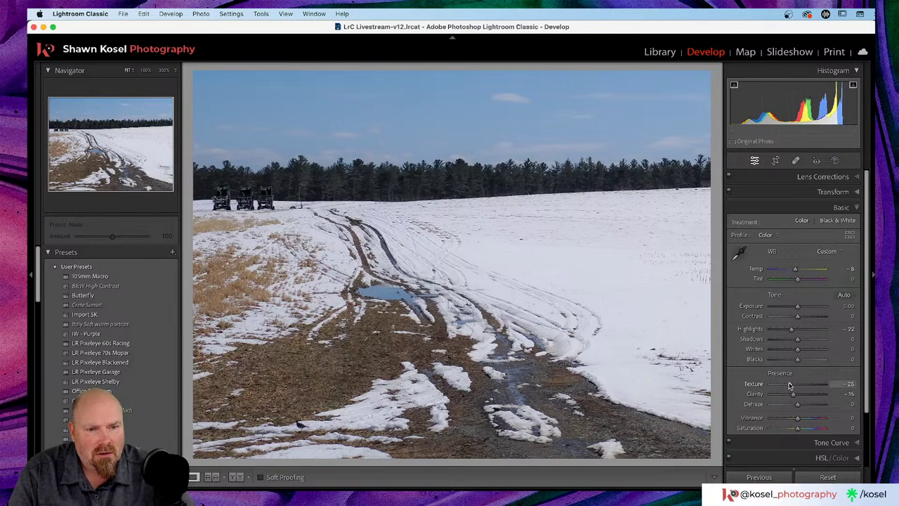
double_click(789, 385)
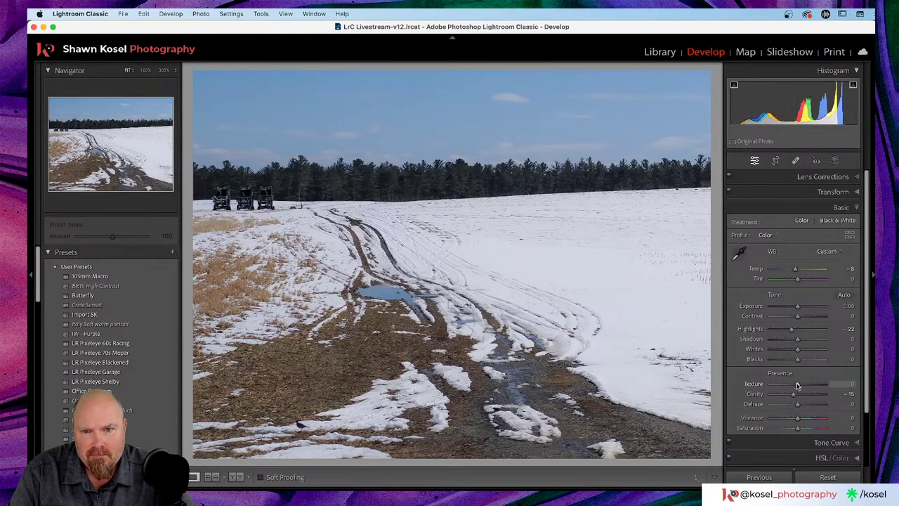
drag(799, 385, 798, 386)
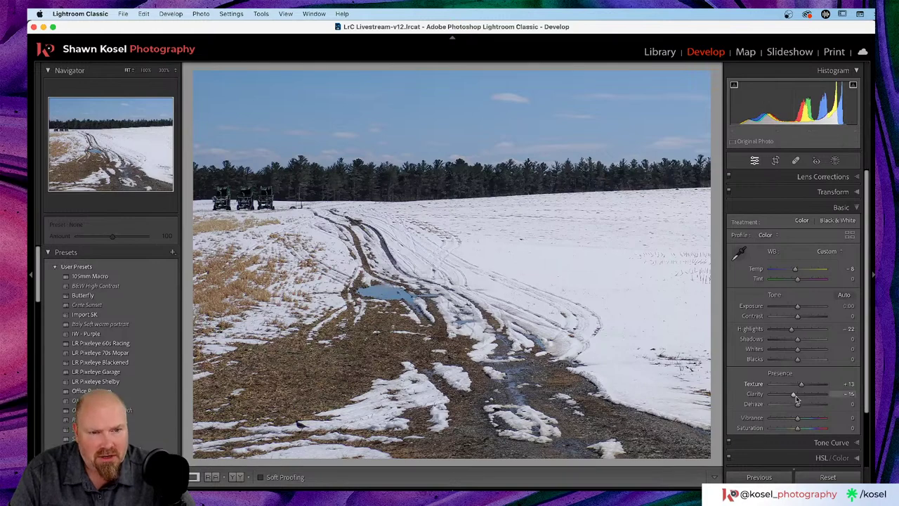
drag(793, 395, 790, 397)
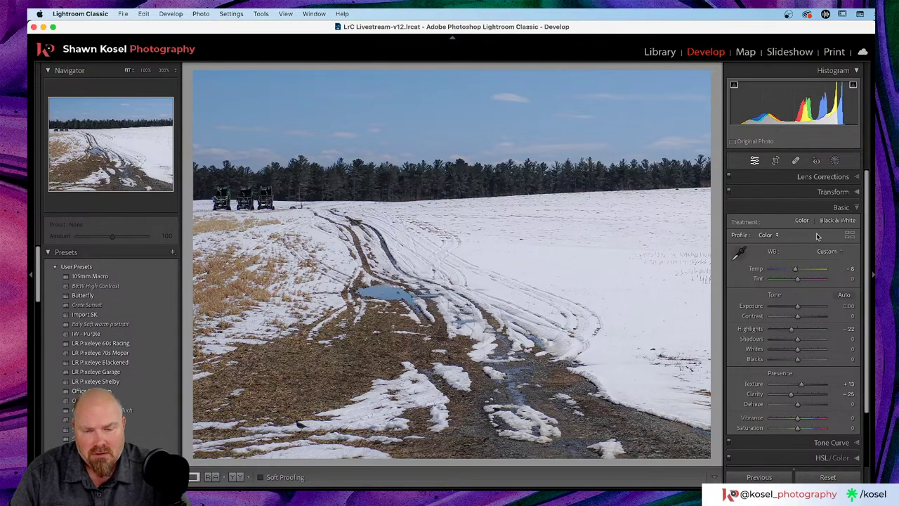
Compare the edited photo with its original version and examine the puddle between the tracks.
key(backslash)
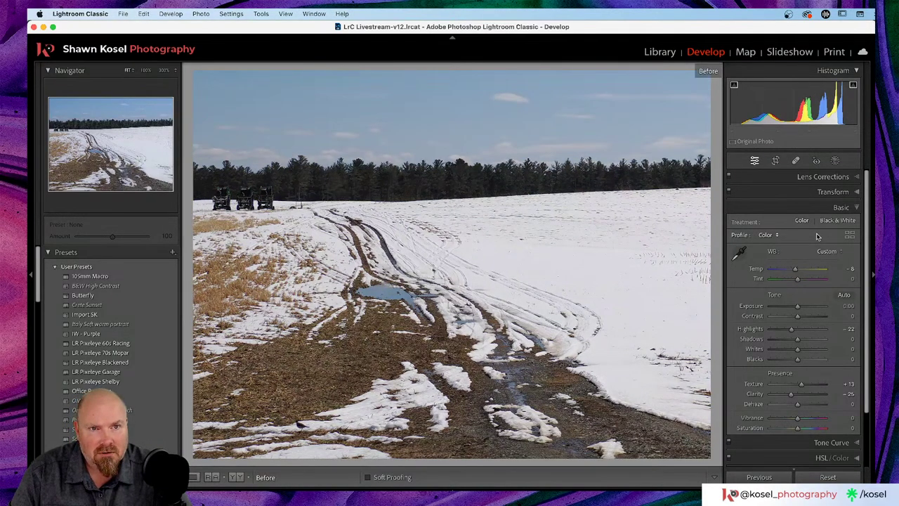
key(backslash)
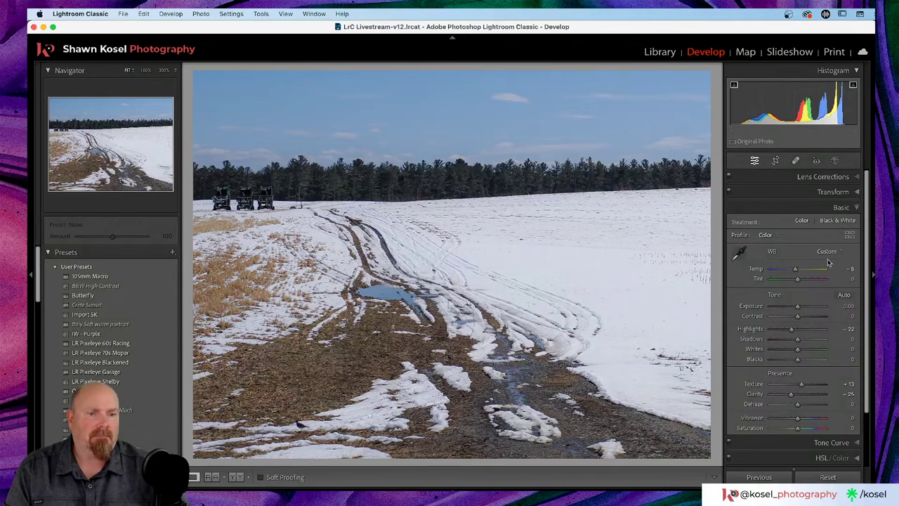
scroll(786, 298, down, 2)
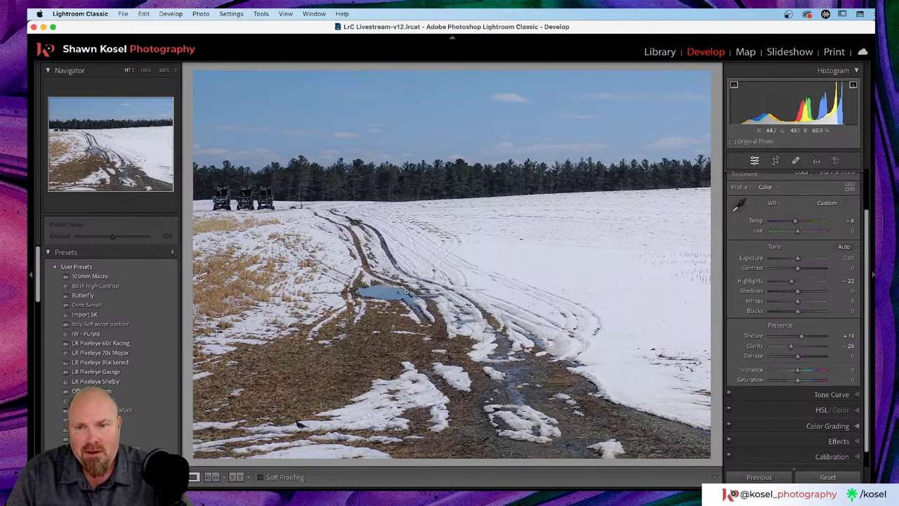
click(406, 294)
click(396, 297)
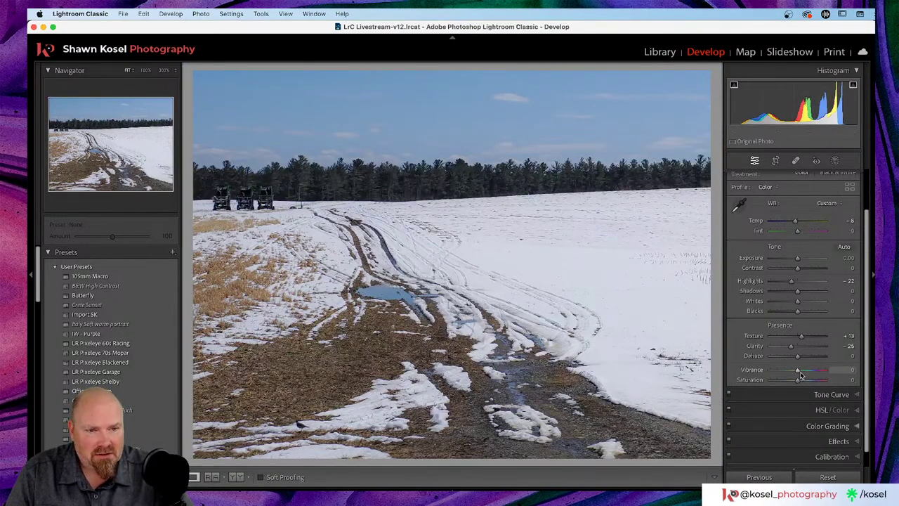
Set the whole photo's Vibrance to +9 and inspect the snow close up.
drag(798, 373, 801, 373)
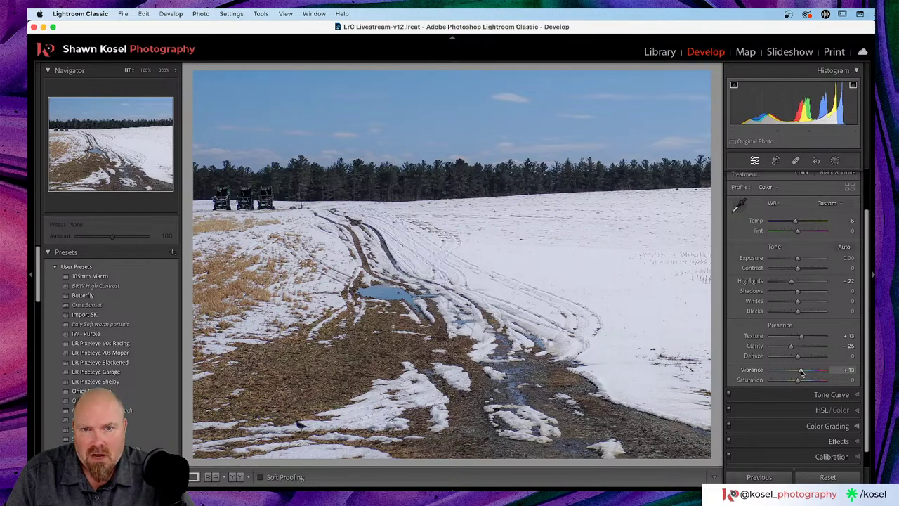
drag(802, 373, 799, 373)
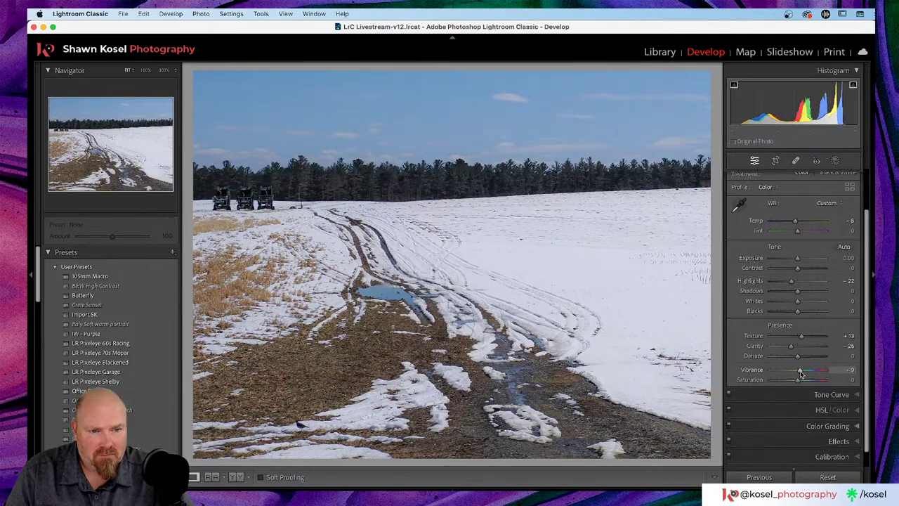
scroll(799, 373, down, 1)
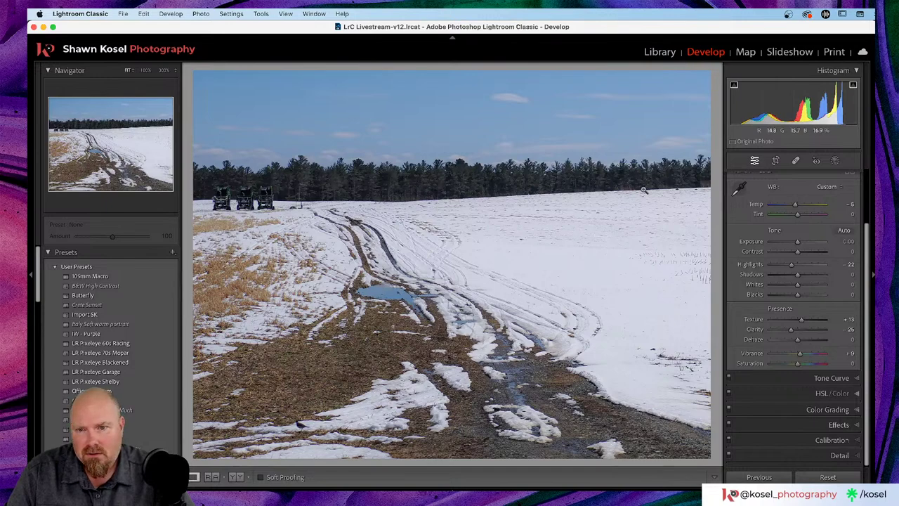
click(575, 271)
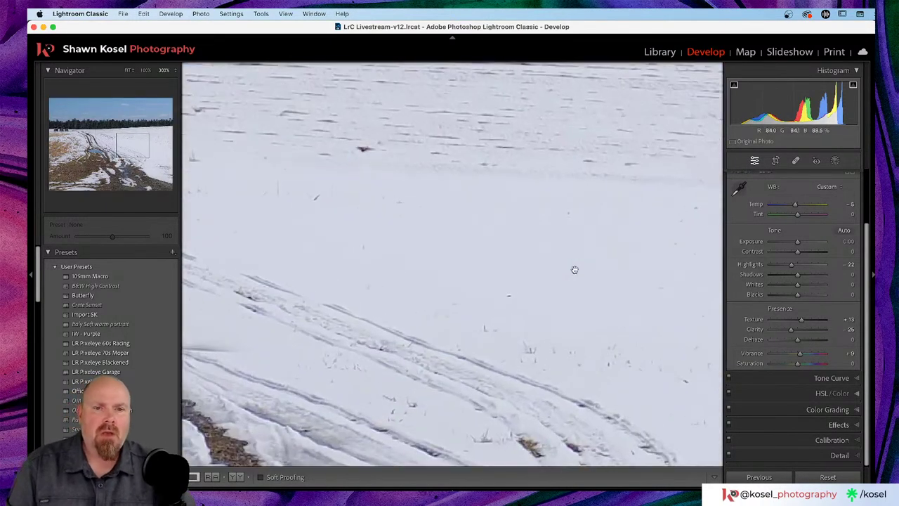
click(615, 259)
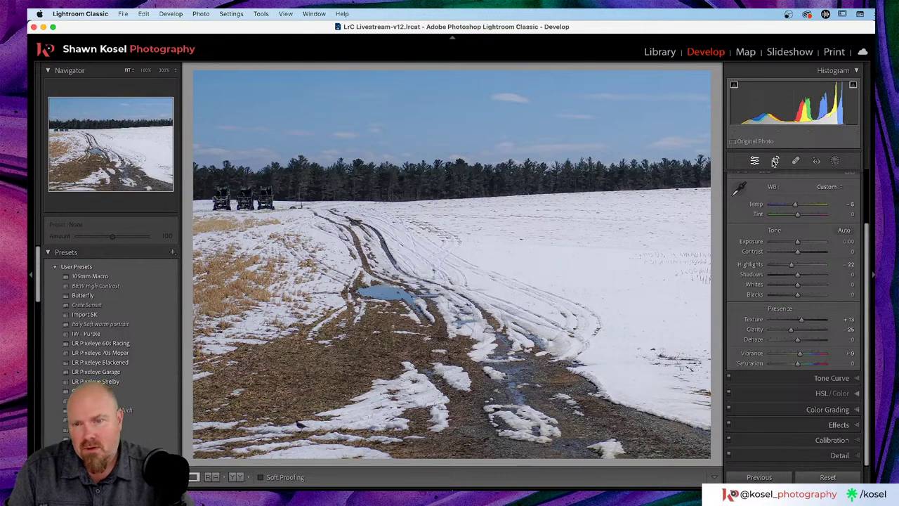
Add a Linear Gradient mask from the photo's right edge across the snow and tilt it to follow the tracks diagonally.
click(835, 161)
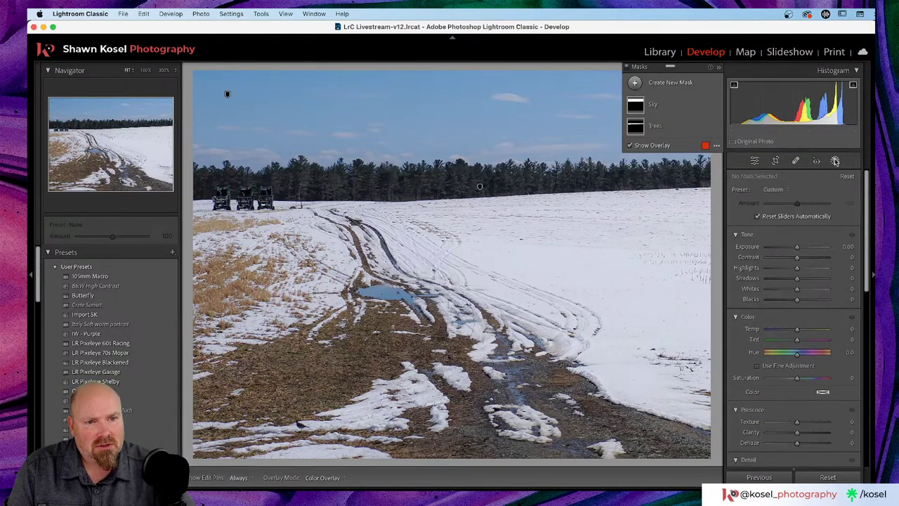
click(636, 83)
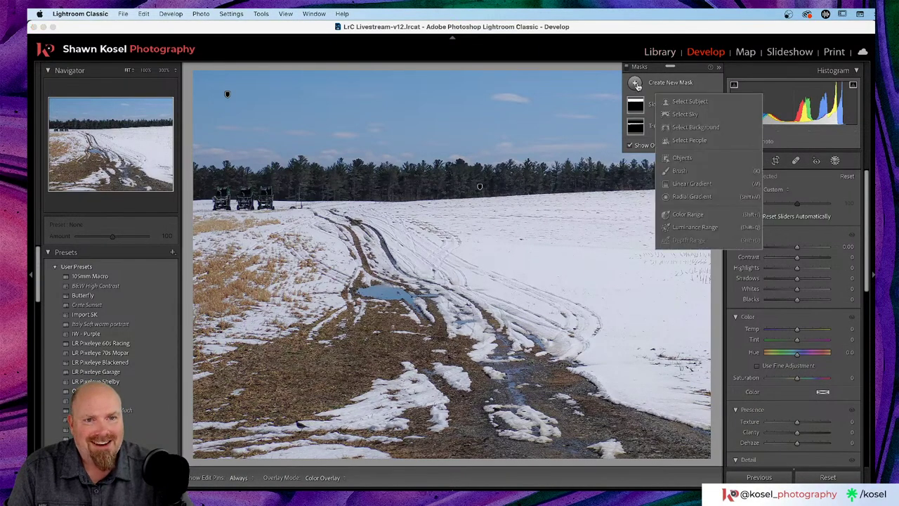
click(691, 184)
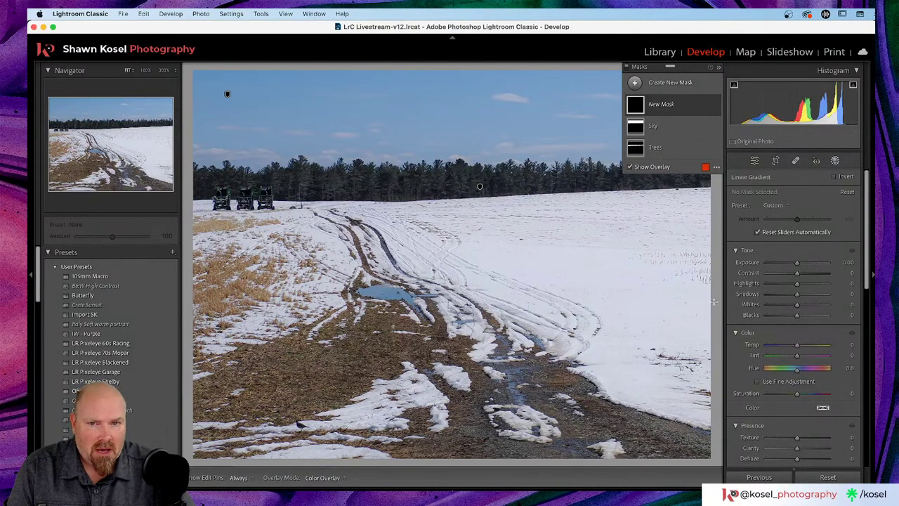
drag(714, 301, 464, 284)
drag(588, 295, 475, 291)
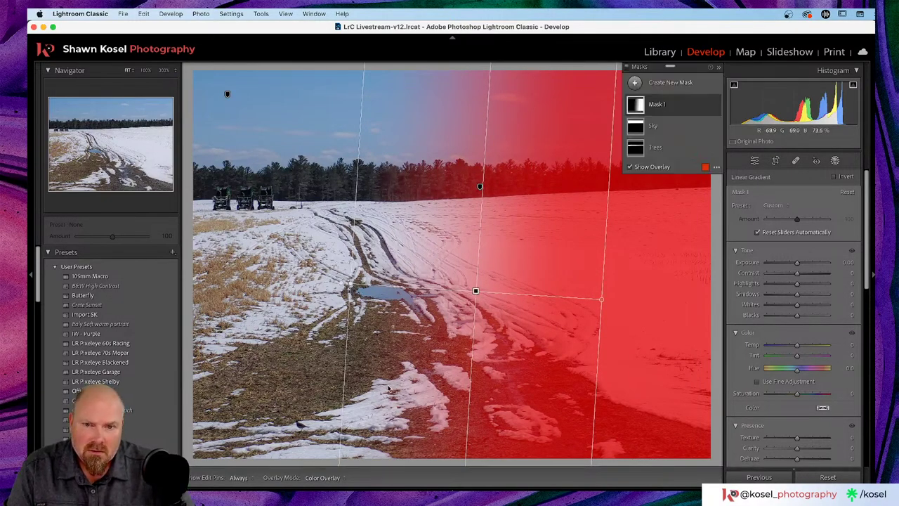
drag(473, 357, 430, 376)
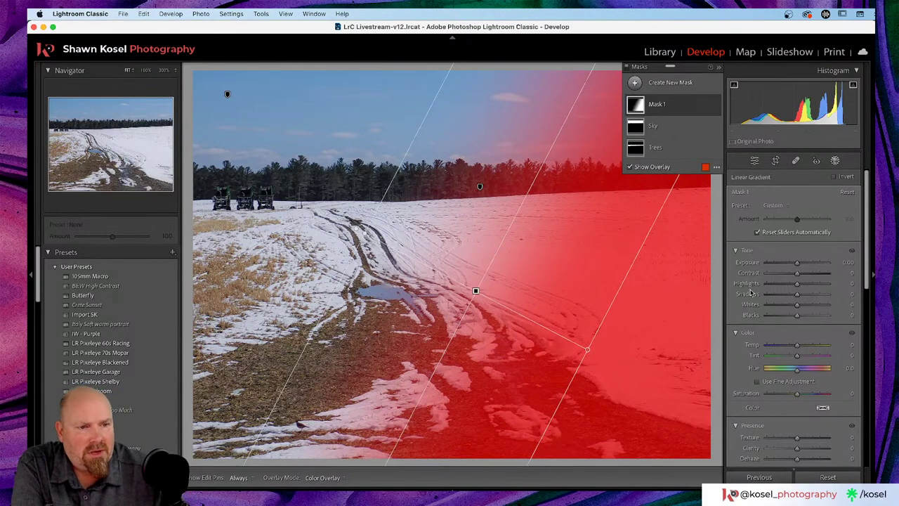
Set the gradient mask's Exposure to -0.27, Contrast to 12, Whites to -15 and Highlights to -29.
click(798, 265)
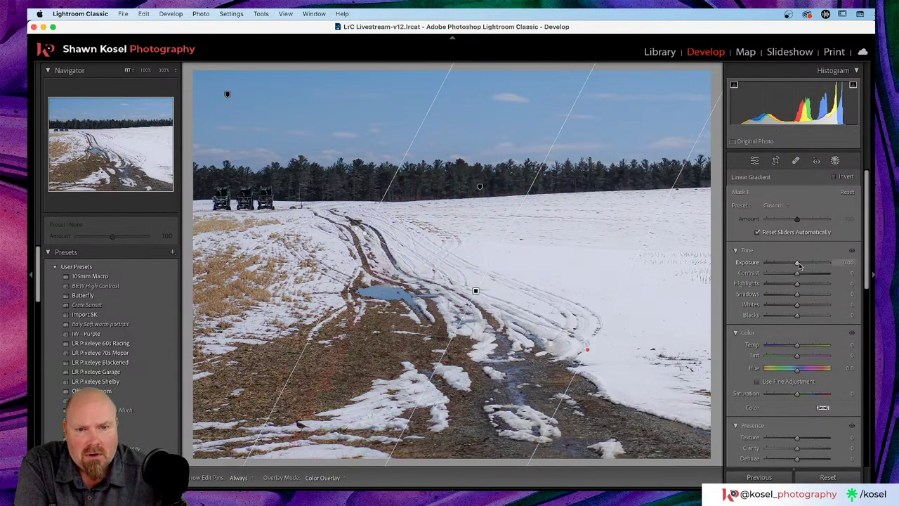
drag(798, 265, 800, 273)
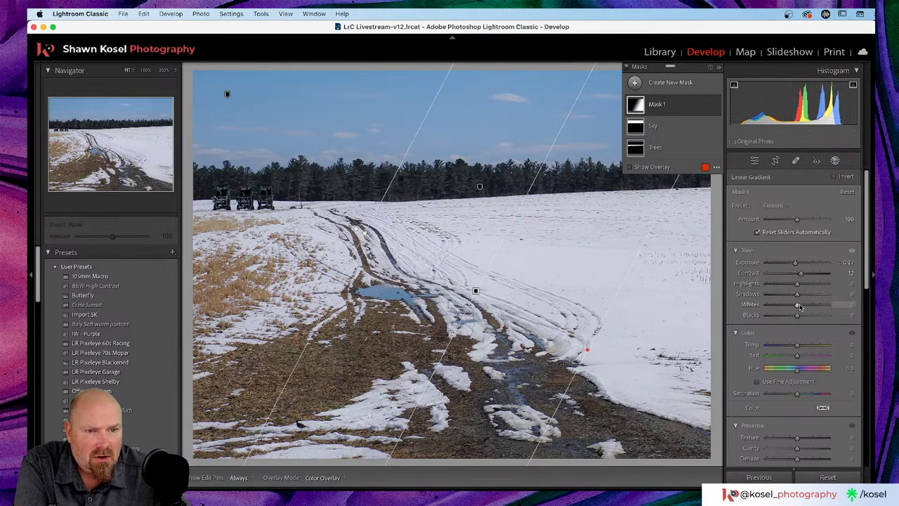
drag(799, 307, 793, 307)
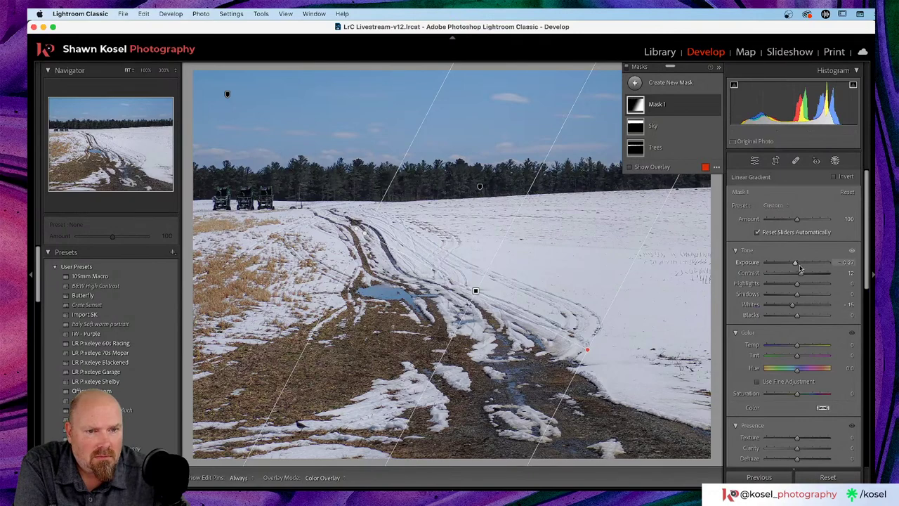
drag(797, 284, 789, 287)
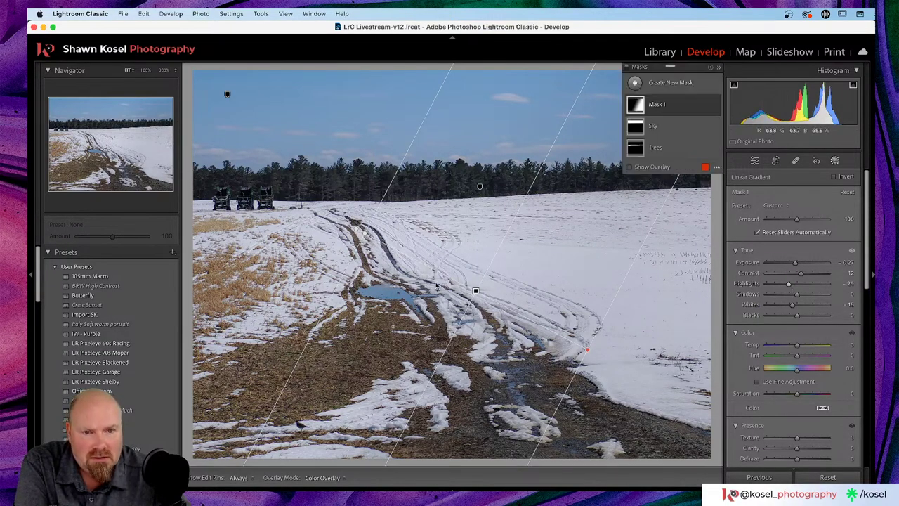
Reposition the linear gradient and narrow its transition just right of the puddle, and leave masking.
drag(475, 290, 458, 283)
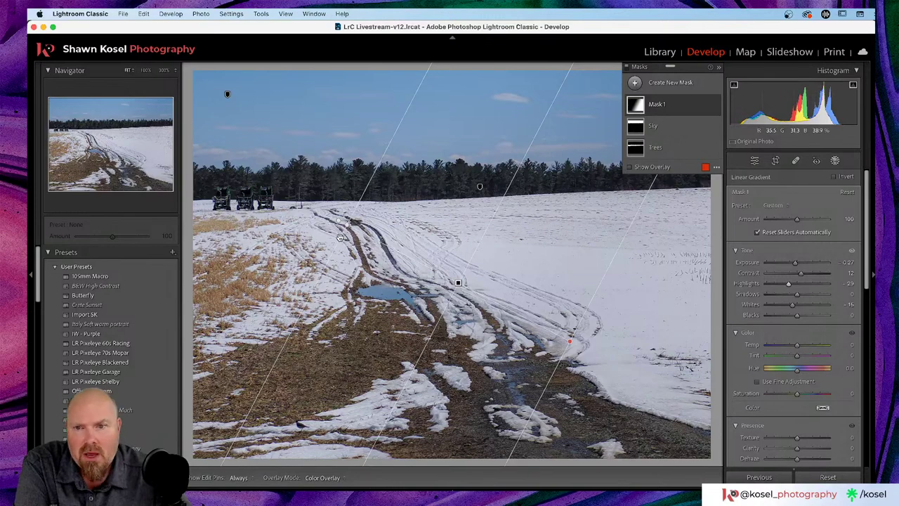
drag(348, 225, 395, 249)
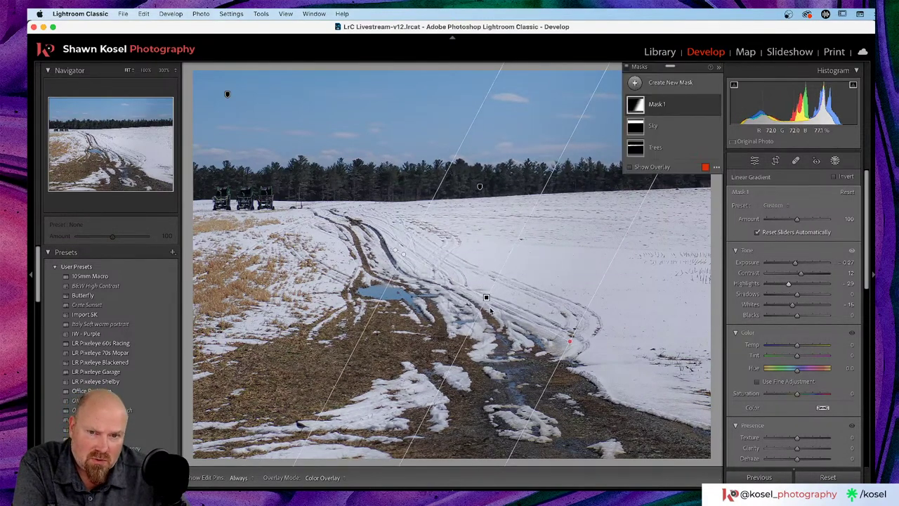
drag(489, 309, 481, 294)
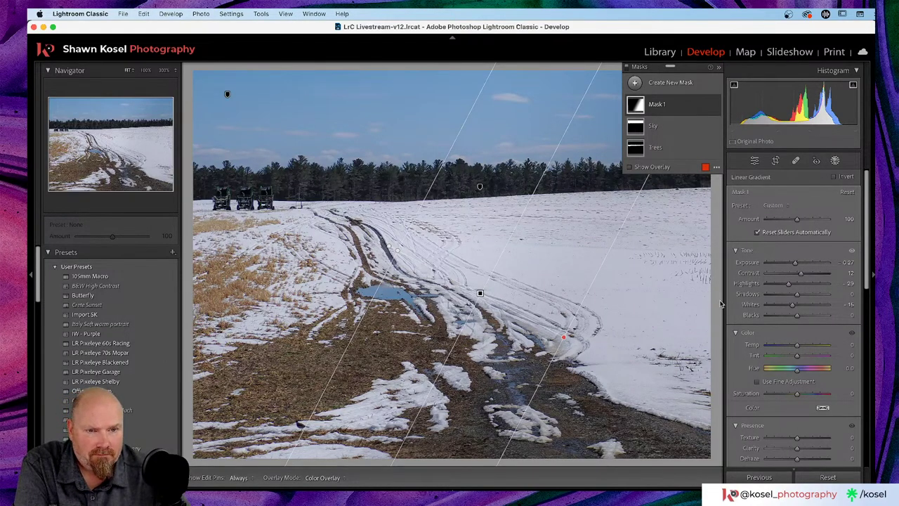
key(F6)
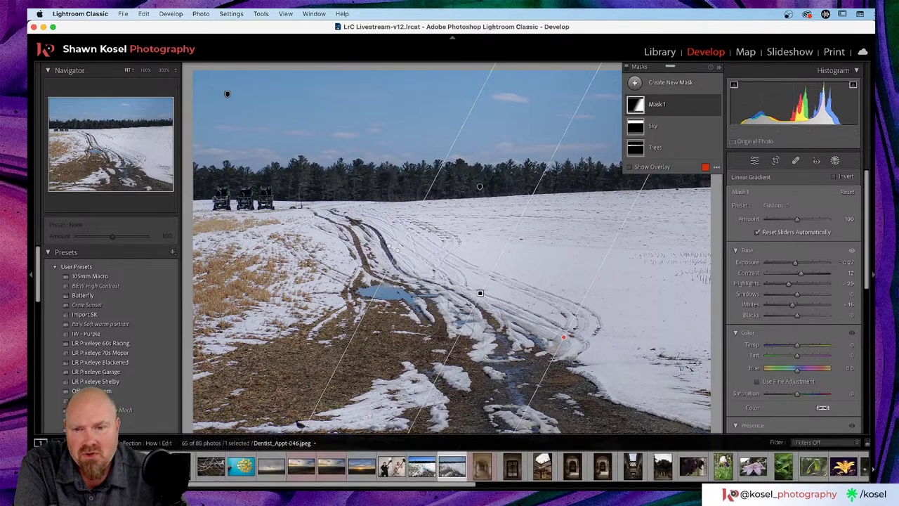
key(F6)
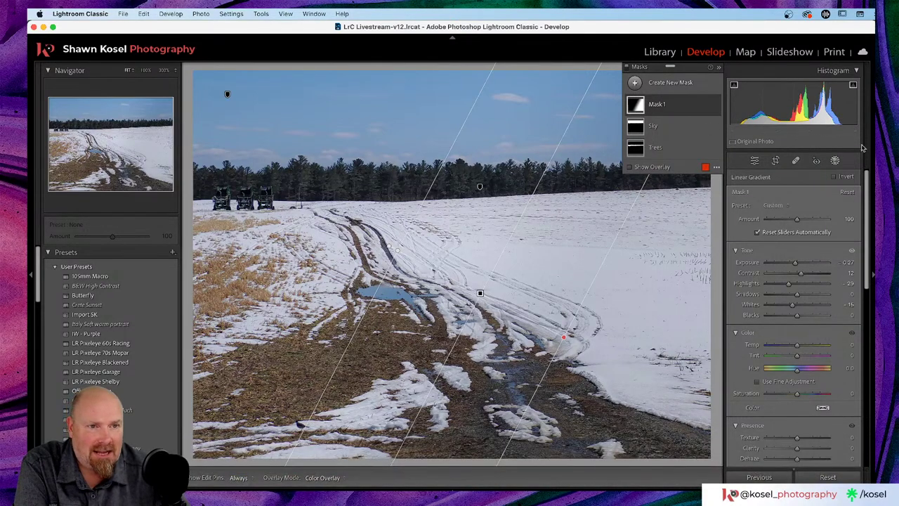
click(835, 160)
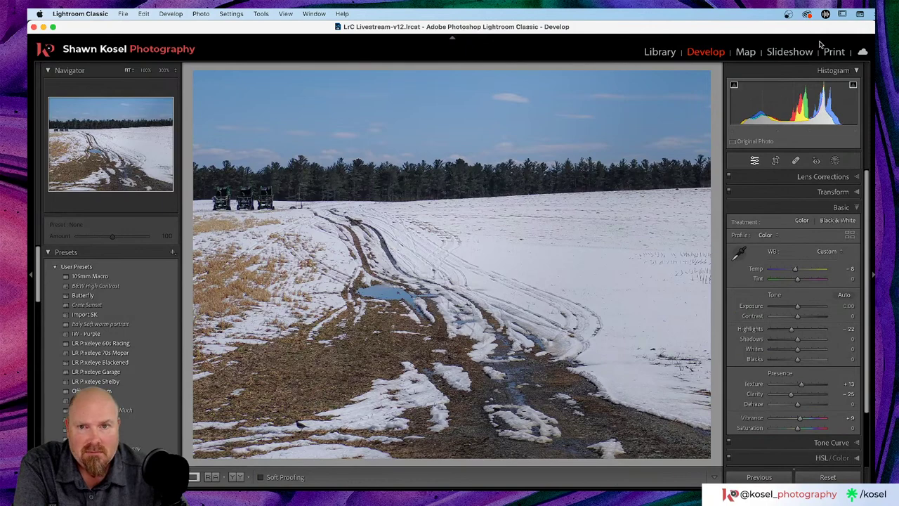
Compare the edited photo with its original version and examine the farm machines by the tree line close up.
key(bracketright)
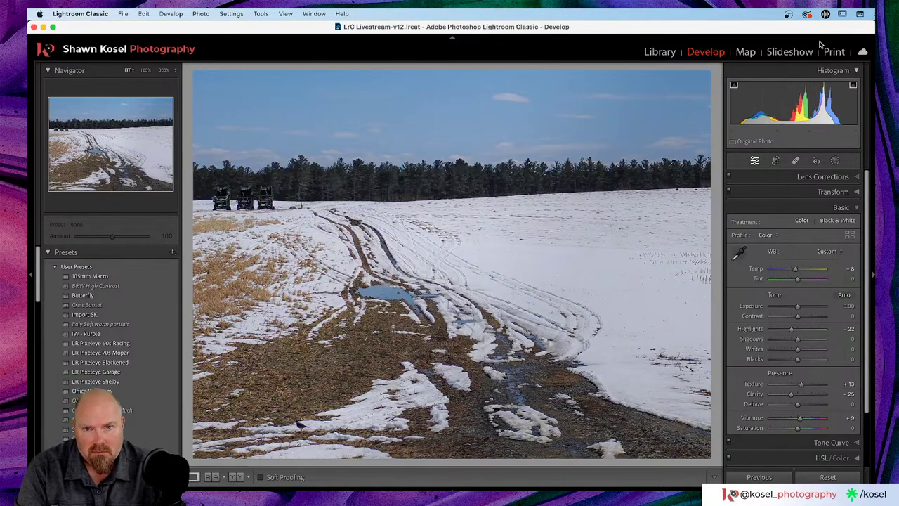
key(backslash)
key(backslash)
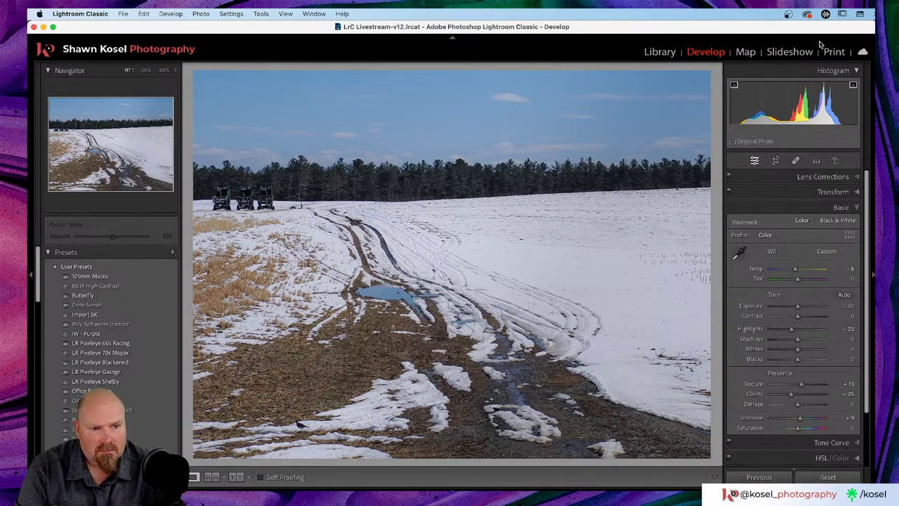
key(backslash)
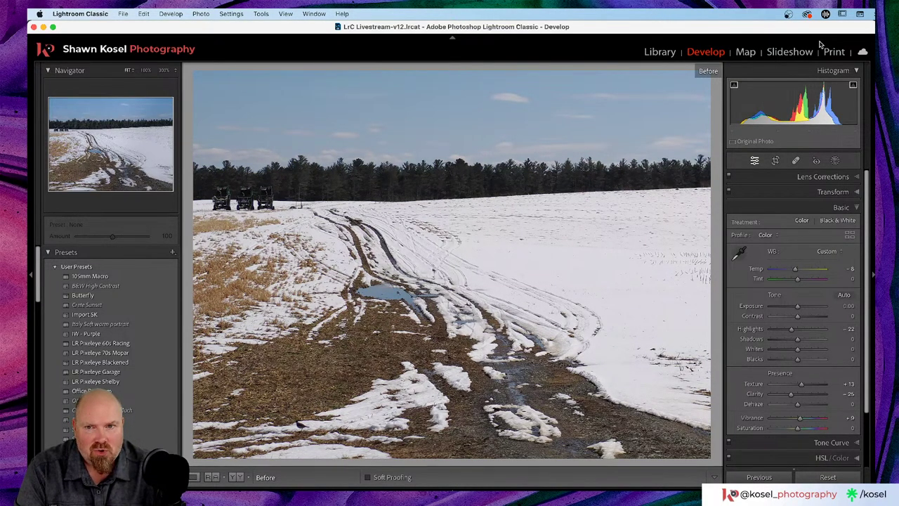
key(backslash)
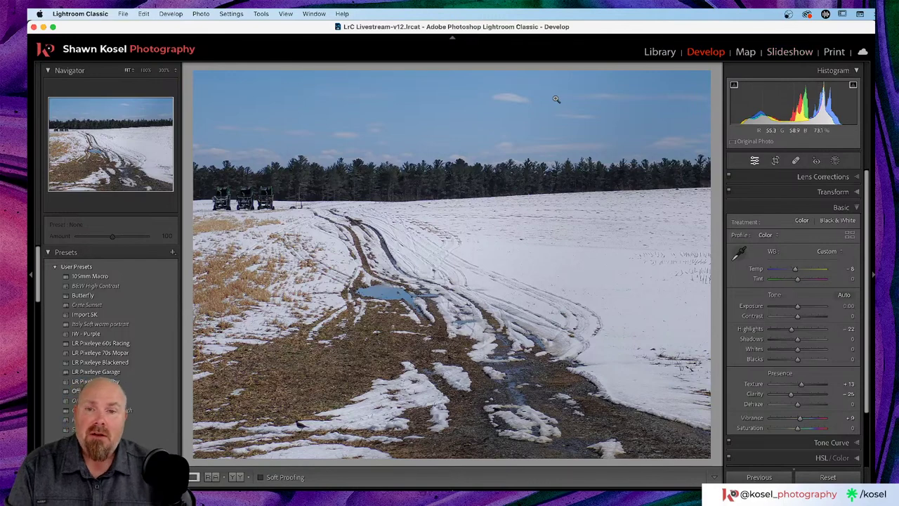
click(244, 198)
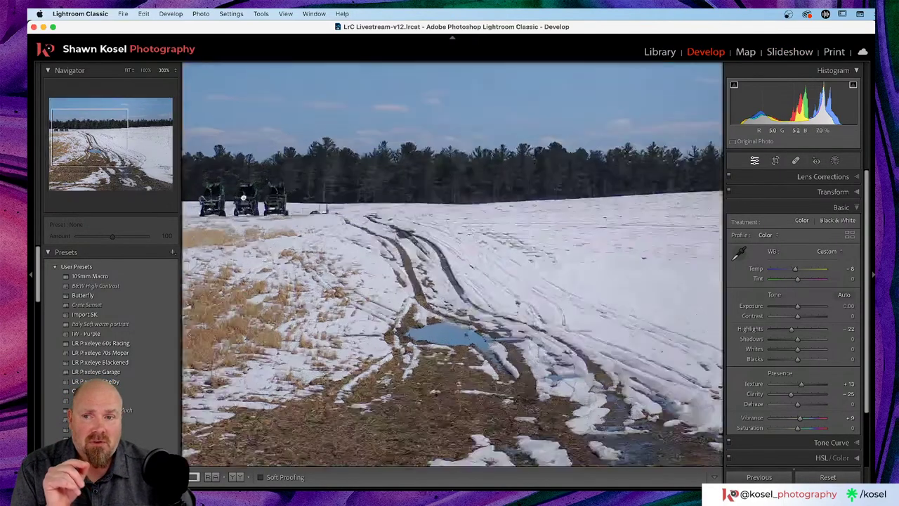
drag(244, 196, 270, 198)
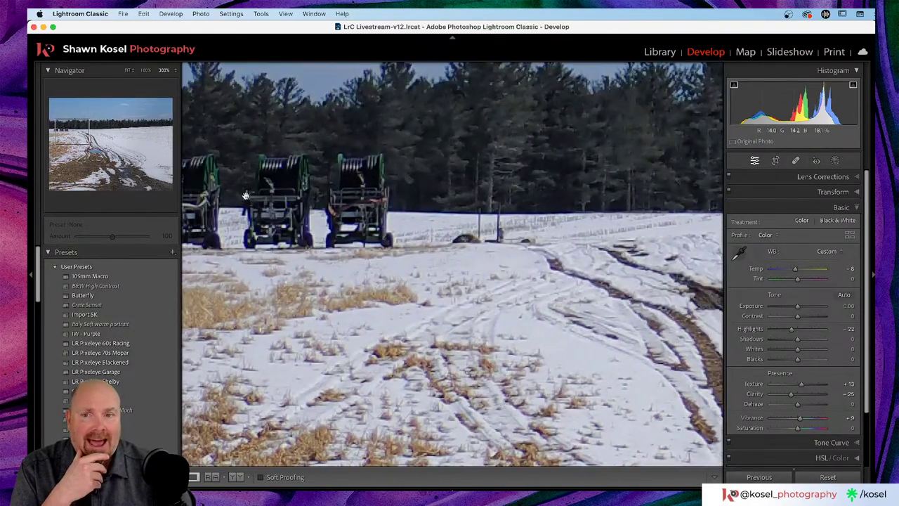
click(245, 197)
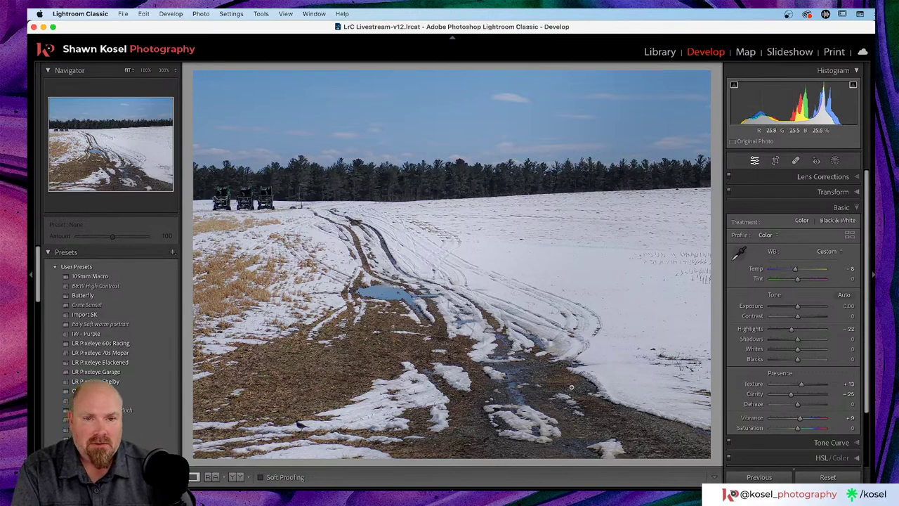
scroll(778, 366, down, 3)
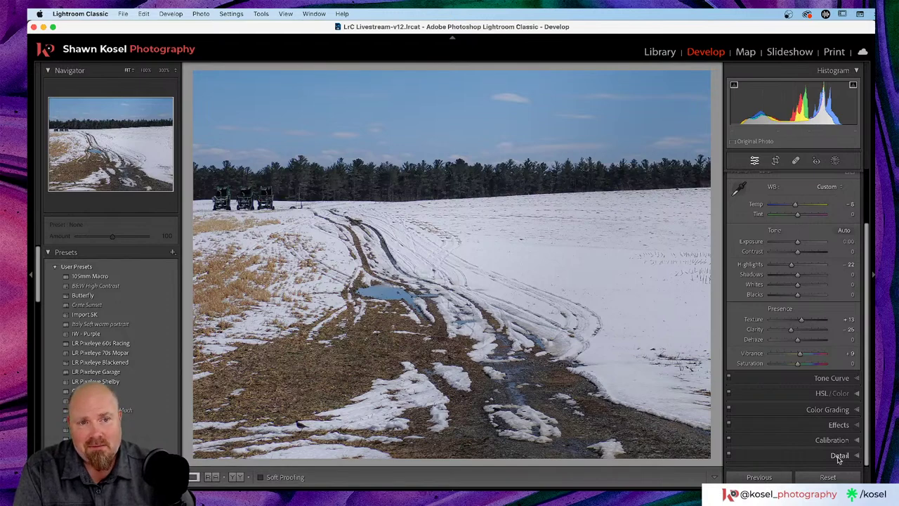
key(backslash)
key(backslash)
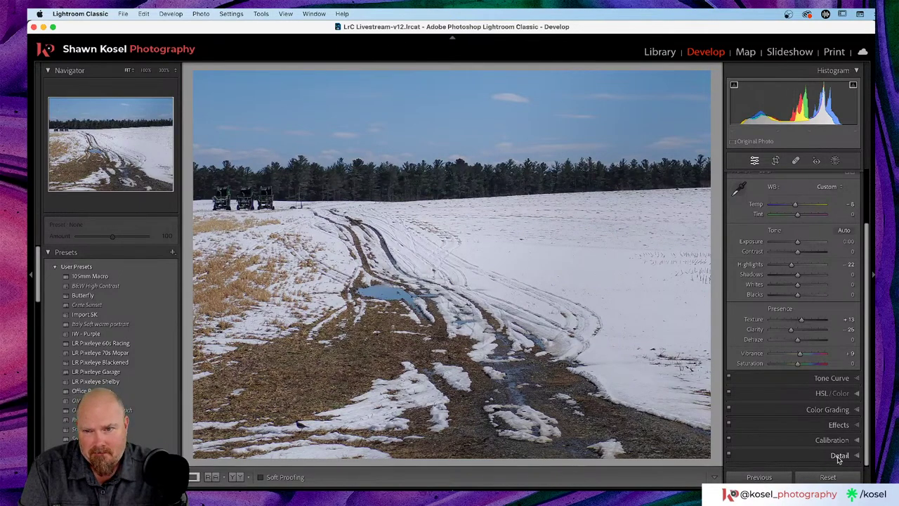
key(backslash)
key(backslash)
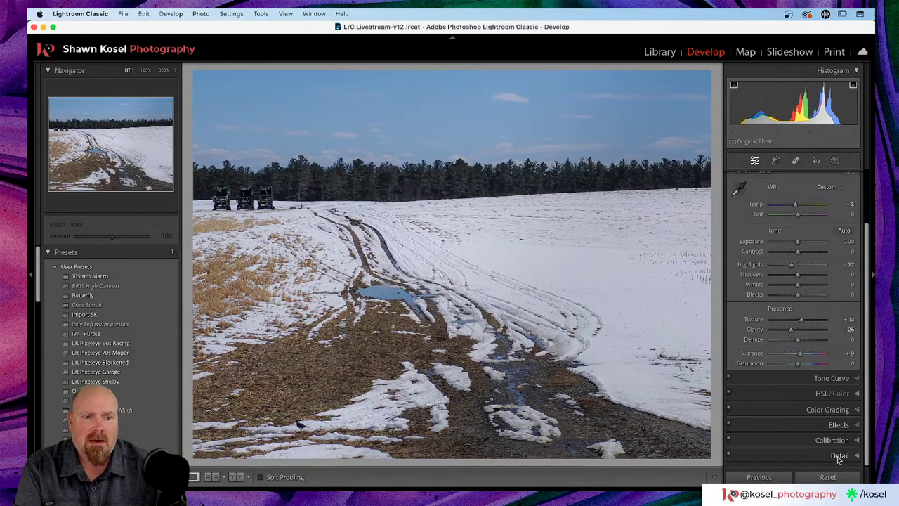
Sharpen the photo with Amount 53 and Masking 100.
click(841, 439)
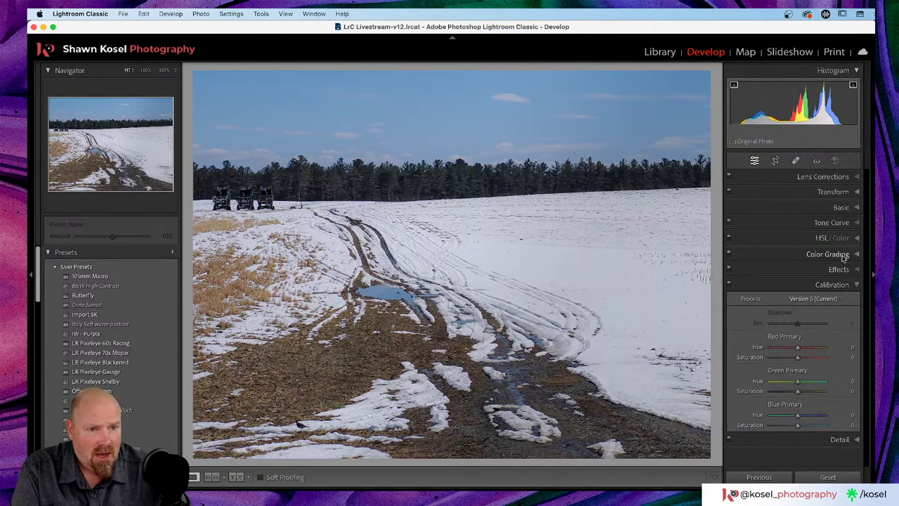
click(834, 284)
click(839, 299)
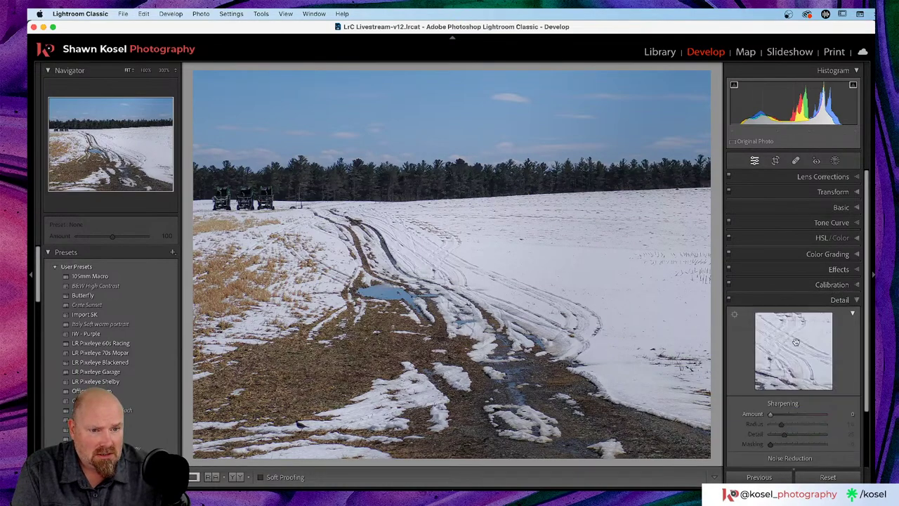
scroll(779, 372, down, 3)
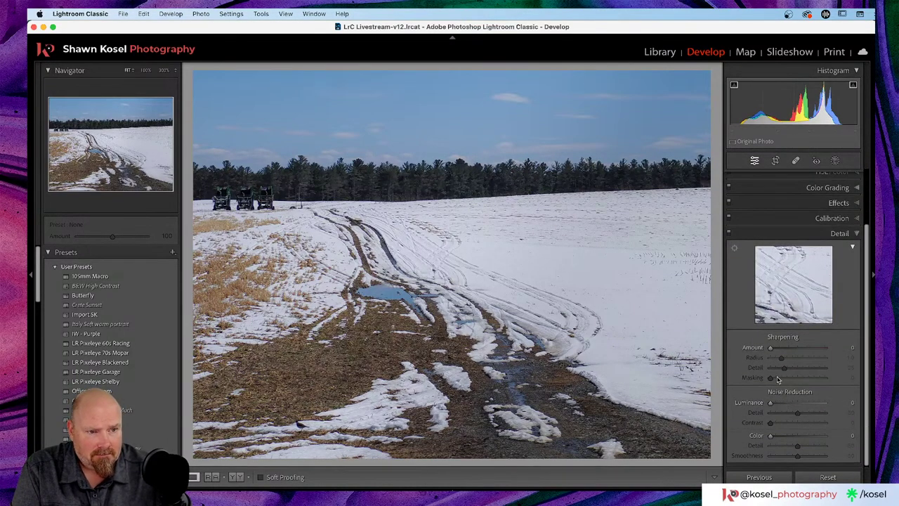
drag(770, 347, 788, 349)
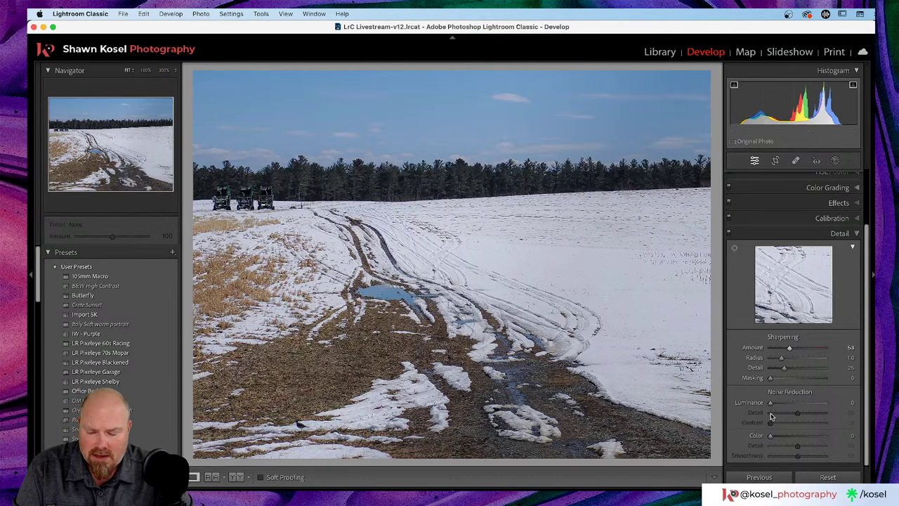
drag(771, 378, 825, 380)
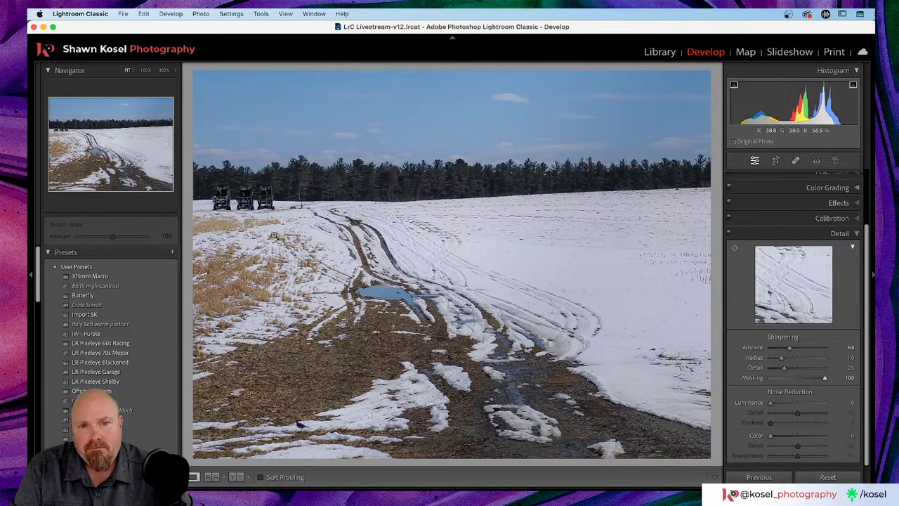
Examine the stubble and tire tracks close up, and compare the full edited photo with its original version.
click(275, 236)
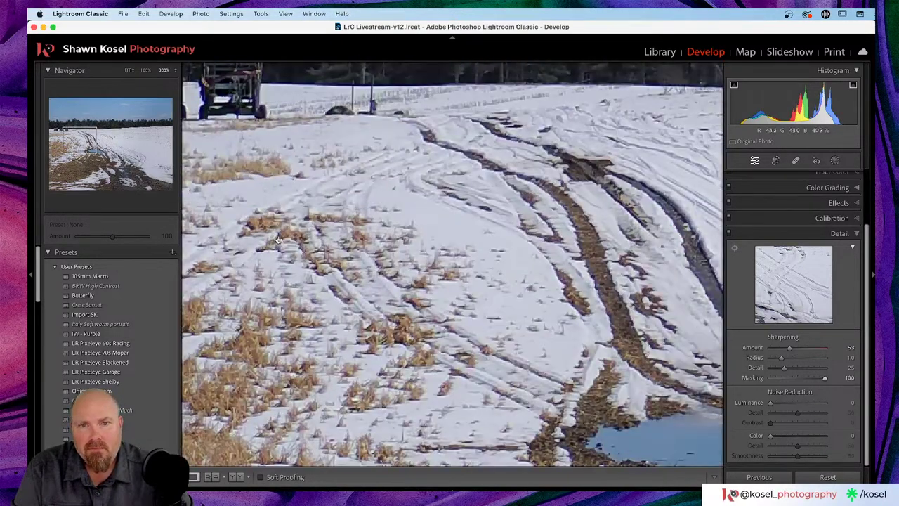
click(278, 240)
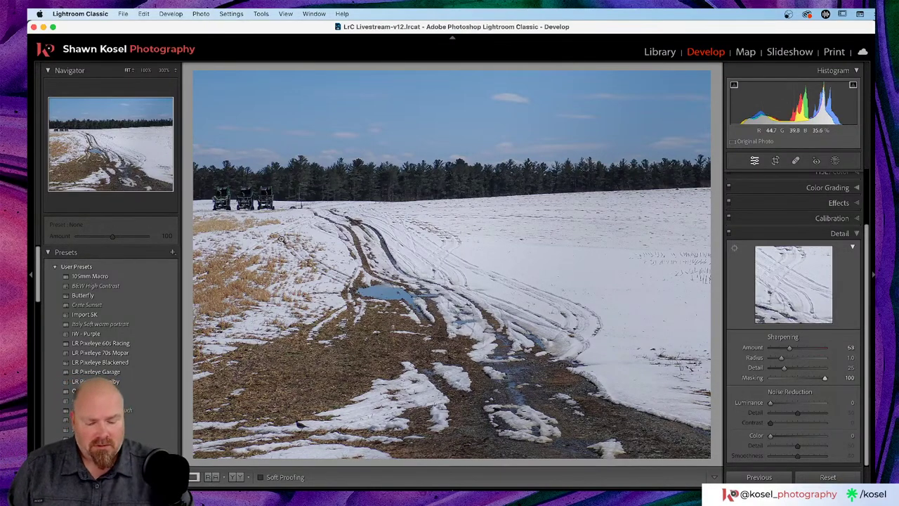
key(bracketright)
key(bracketleft)
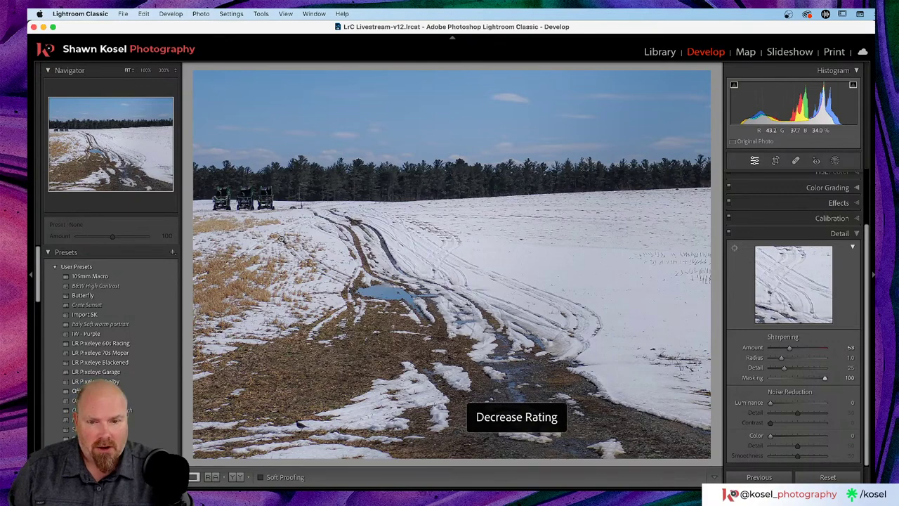
key(backslash)
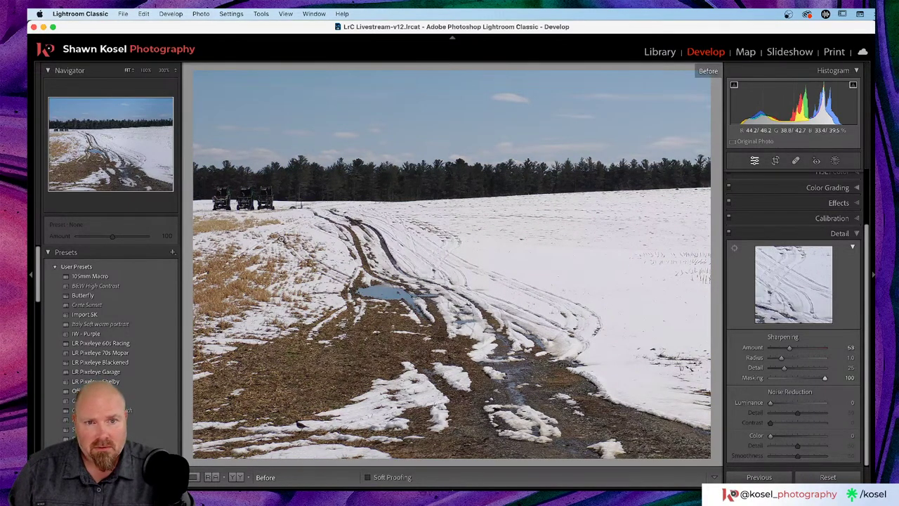
key(backslash)
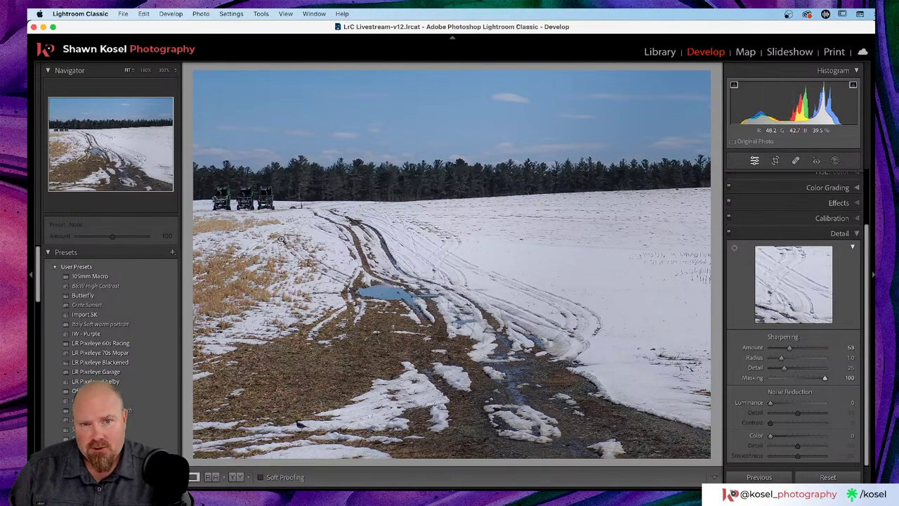
key(backslash)
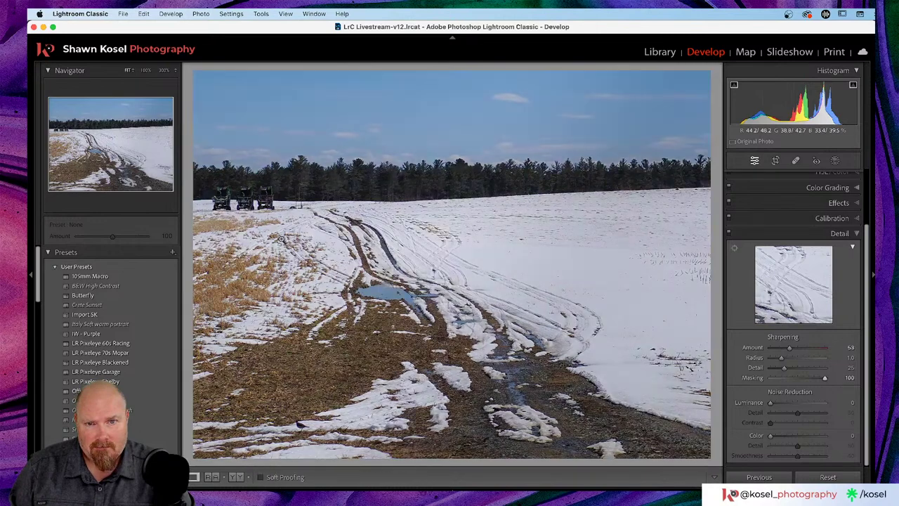
key(backslash)
key(backslash)
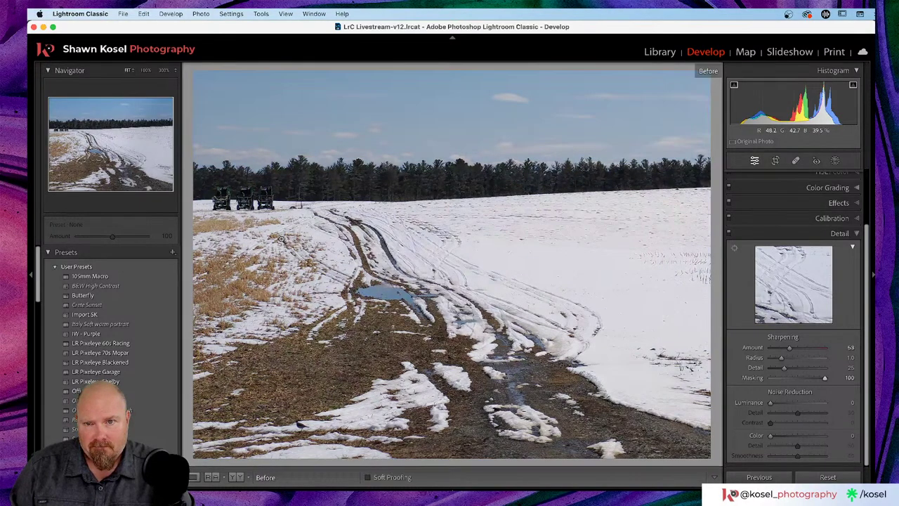
key(backslash)
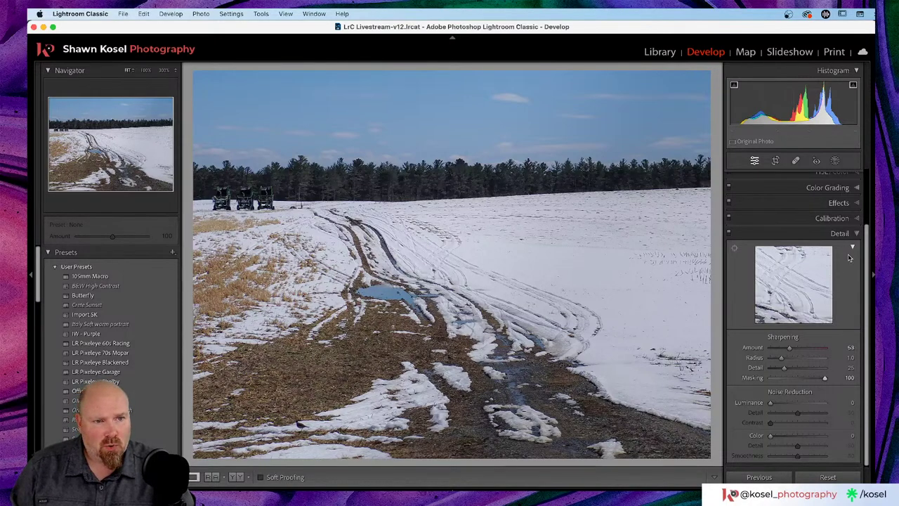
Reset the photo's white balance Temp to 0 and compare the result with the original version.
scroll(848, 254, up, 3)
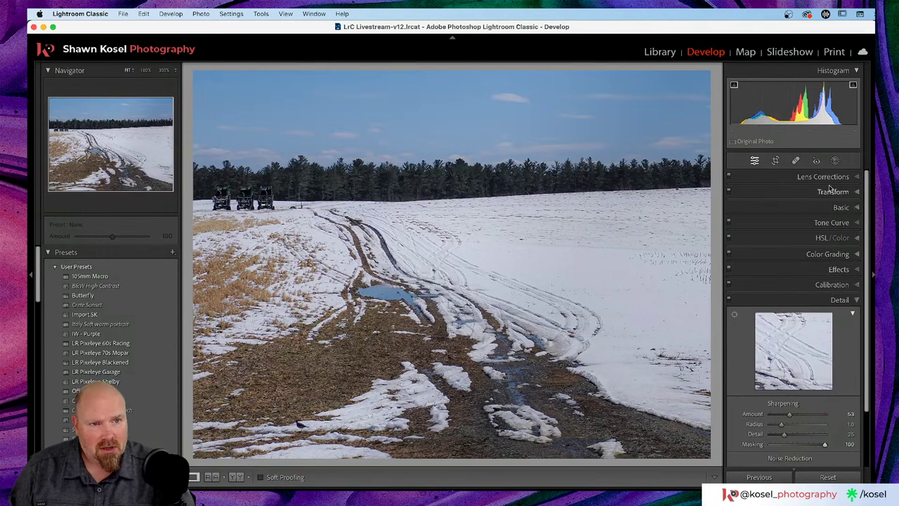
click(839, 207)
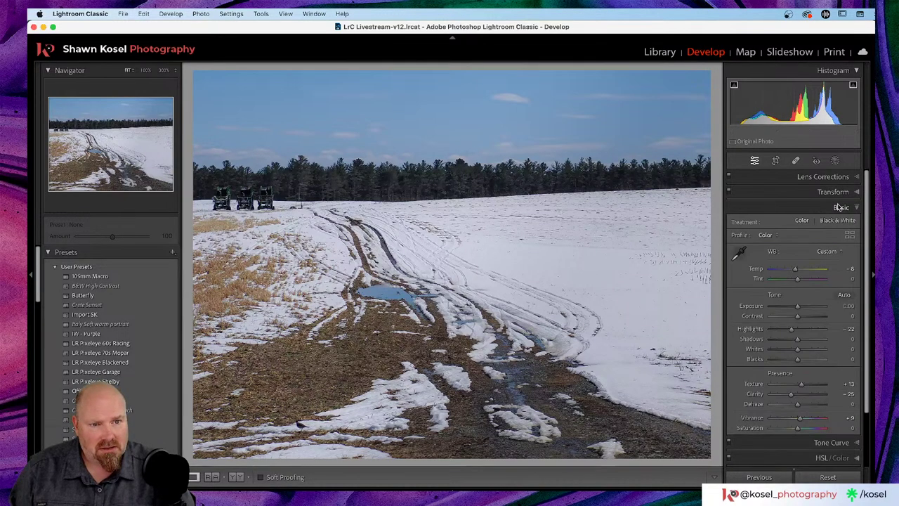
double_click(756, 269)
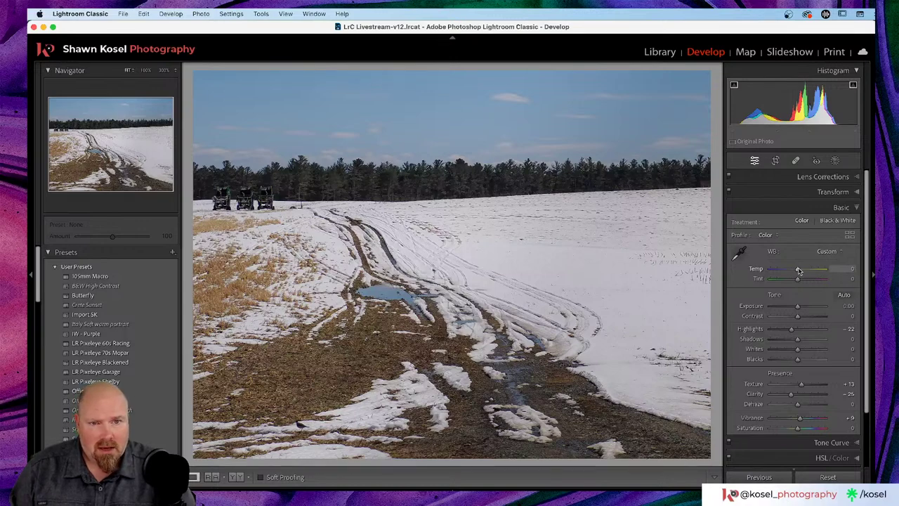
drag(799, 270, 796, 270)
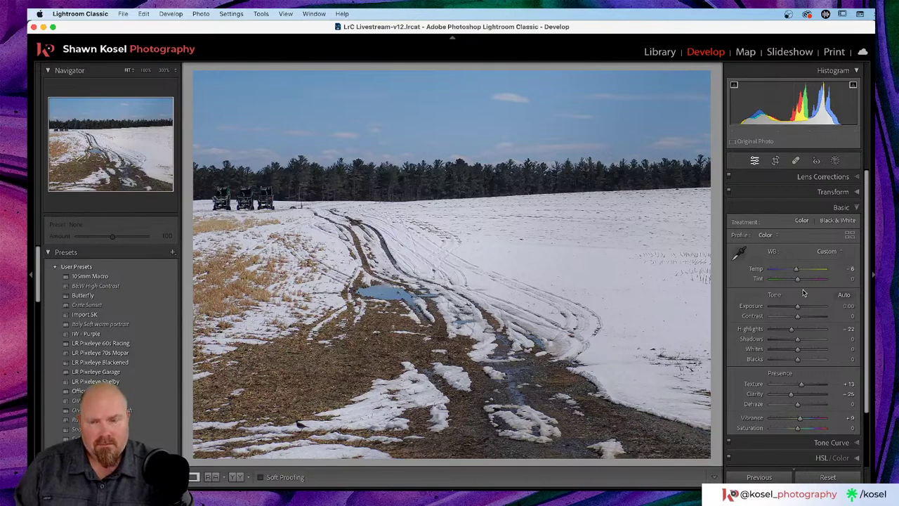
key(backslash)
key(backslash)
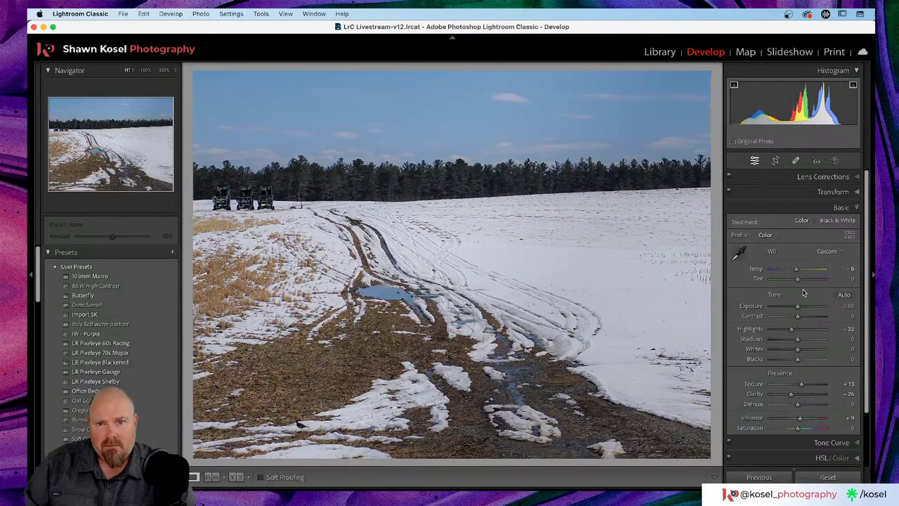
key(backslash)
key(backslash)
double_click(756, 269)
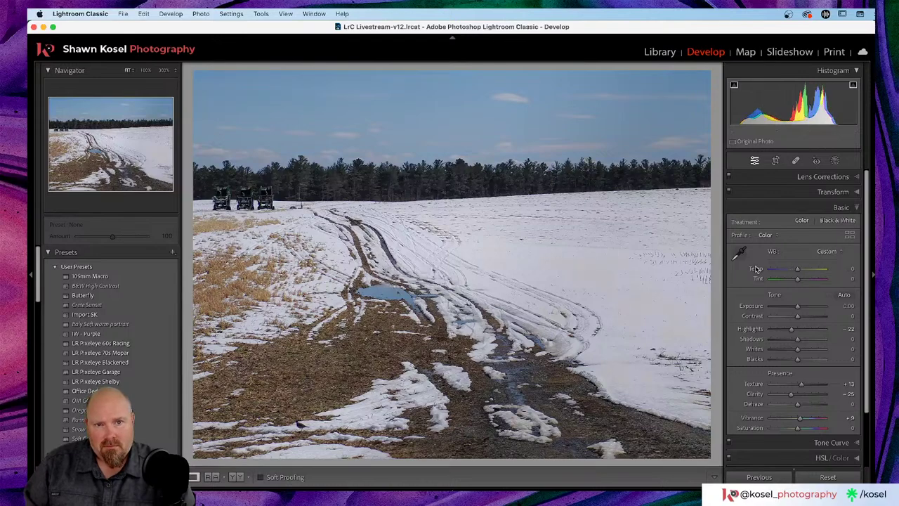
key(backslash)
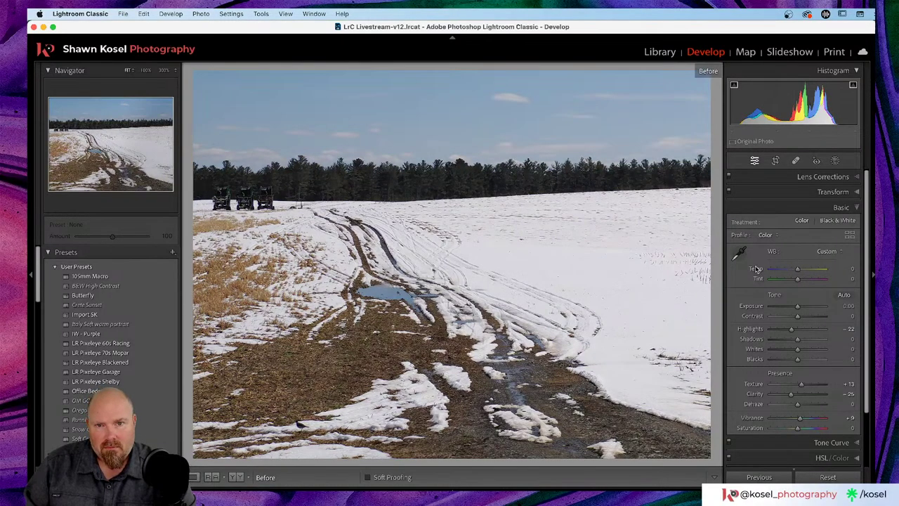
key(backslash)
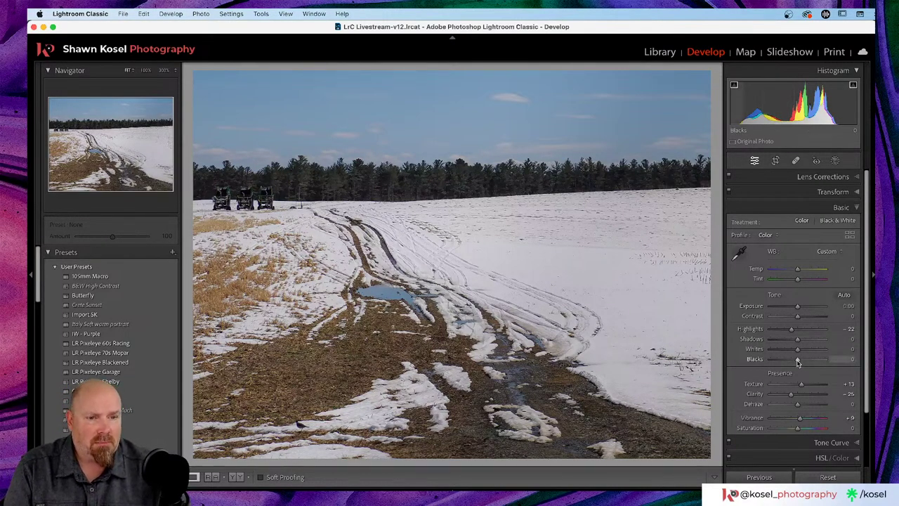
Set the photo's global Blacks to -9.
mouse_move(797, 361)
mouse_down()
mouse_move(783, 361)
mouse_move(795, 361)
mouse_up()
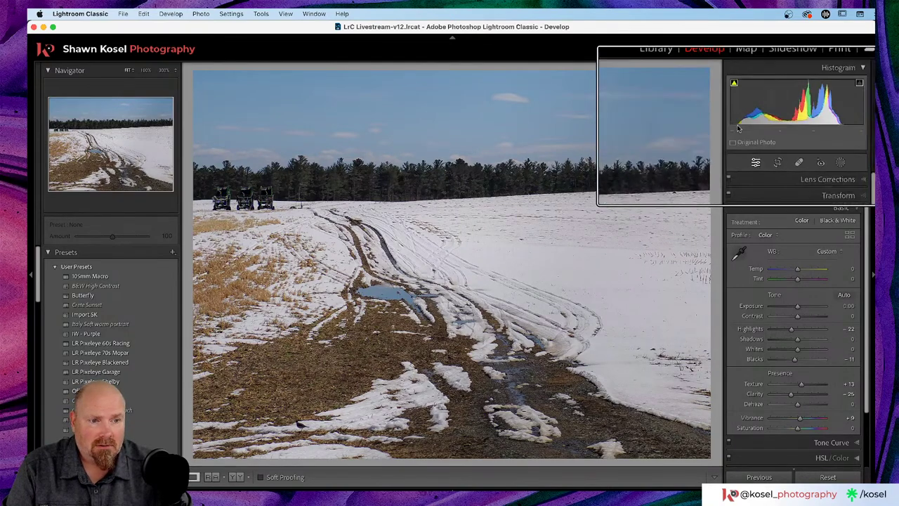
double_click(756, 359)
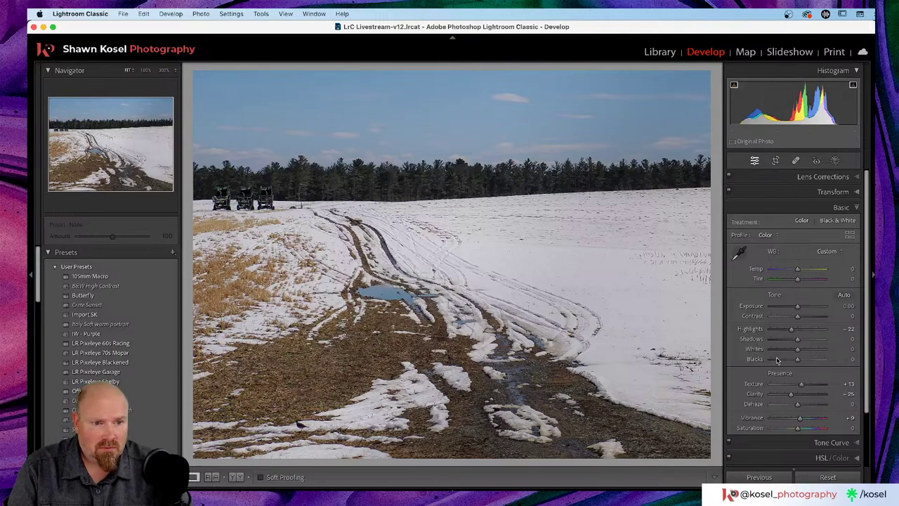
drag(797, 359, 794, 361)
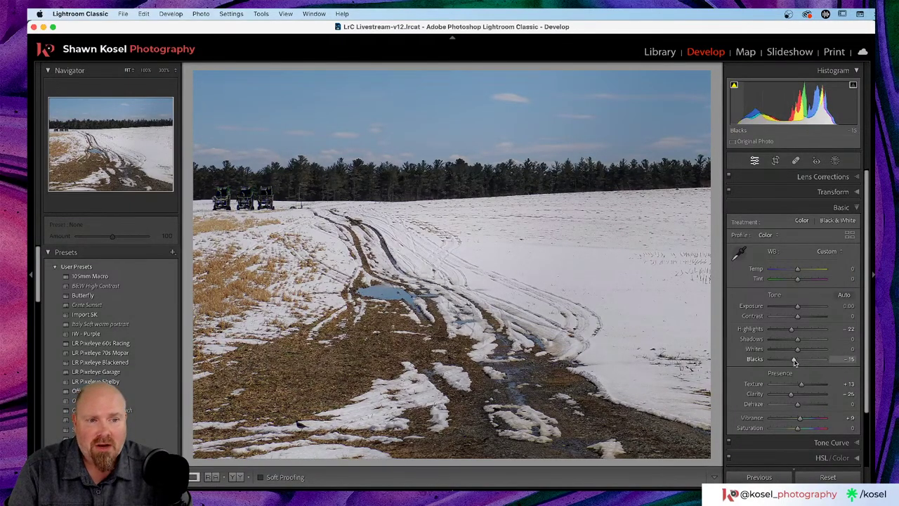
drag(794, 361, 797, 361)
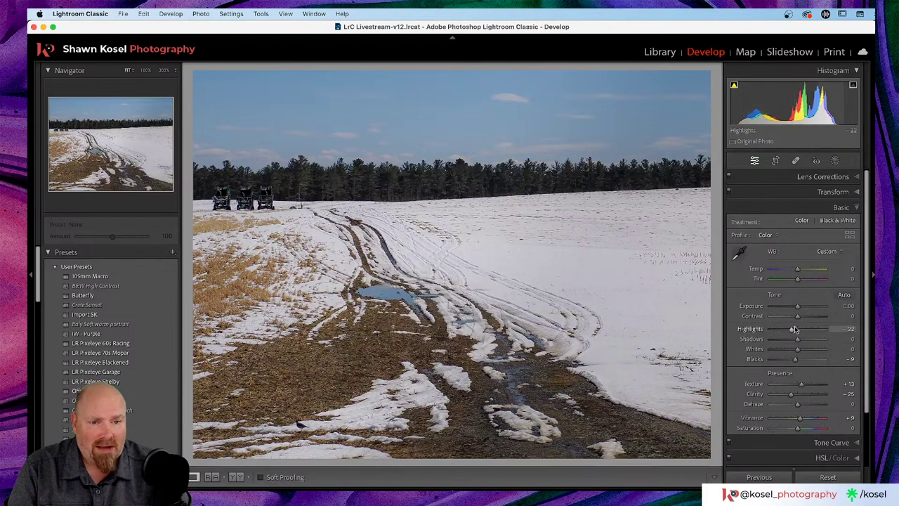
Set the photo's global Highlights to -12 and compare the edit with the original version.
drag(791, 328, 855, 332)
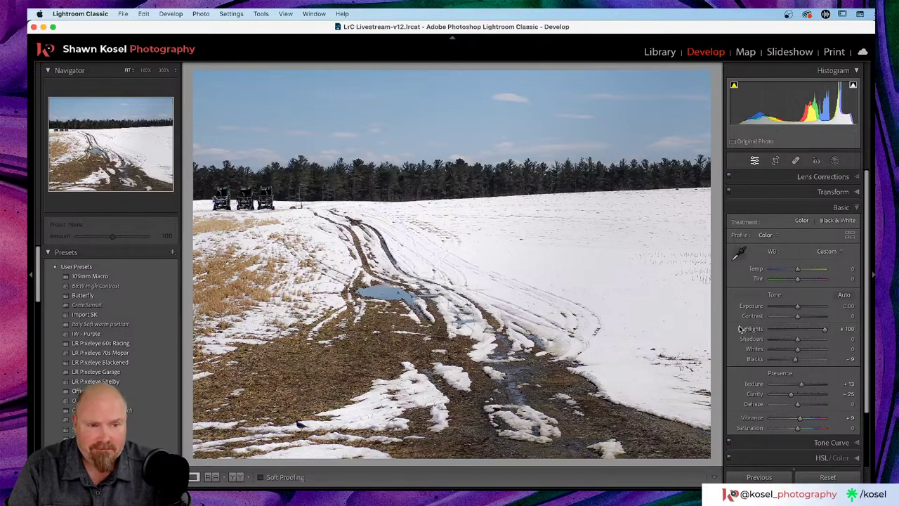
key(super+z)
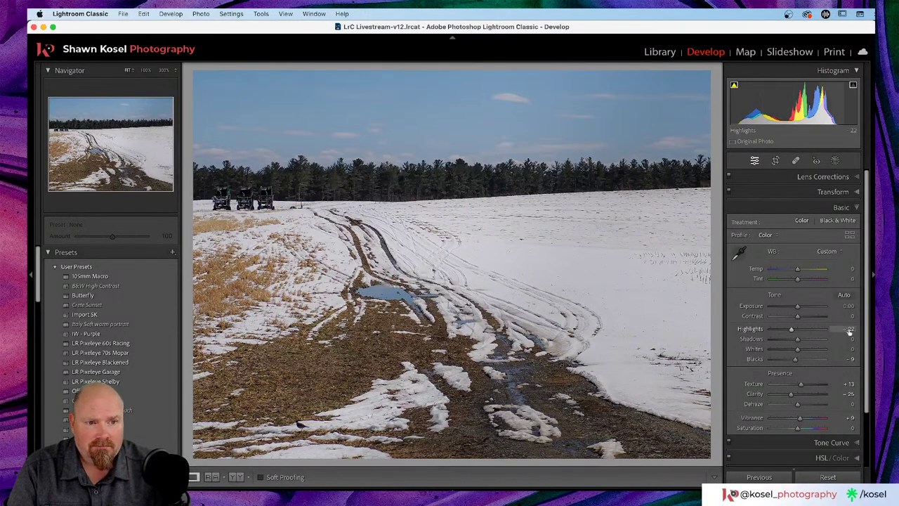
drag(792, 331, 795, 331)
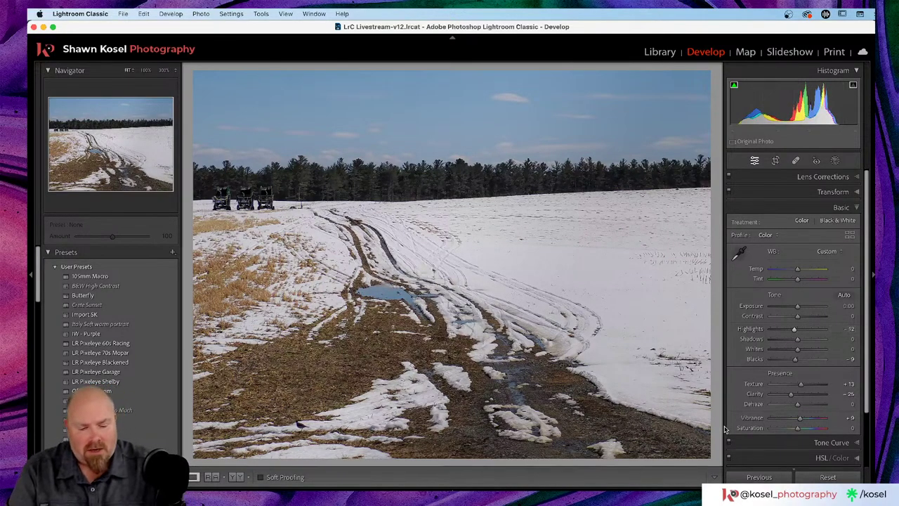
key(backslash)
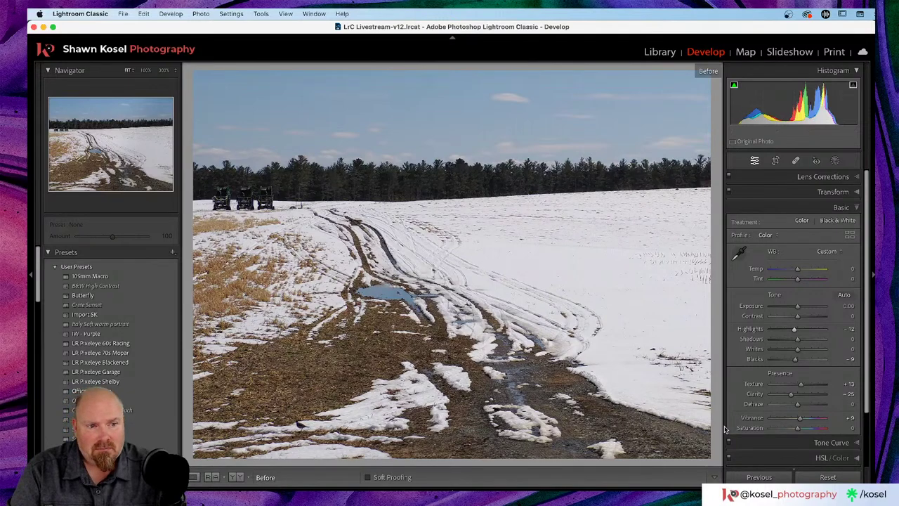
key(backslash)
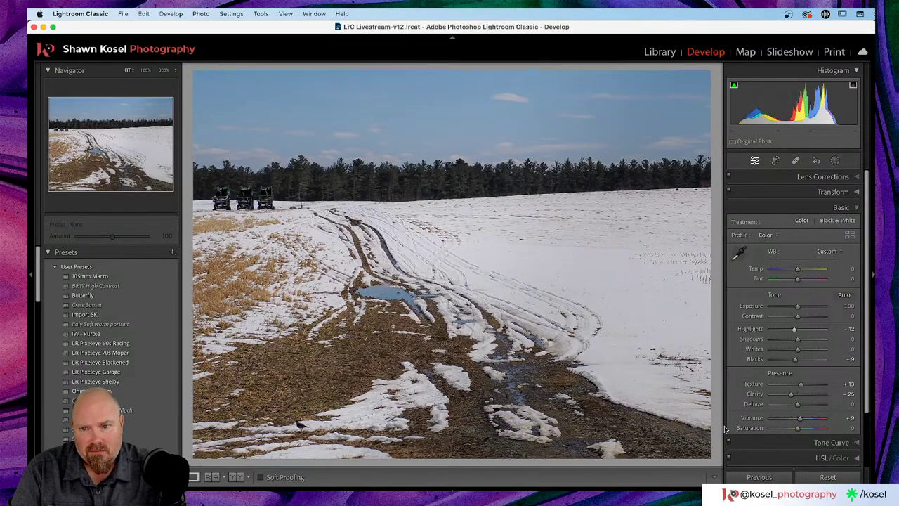
key(backslash)
key(backslash)
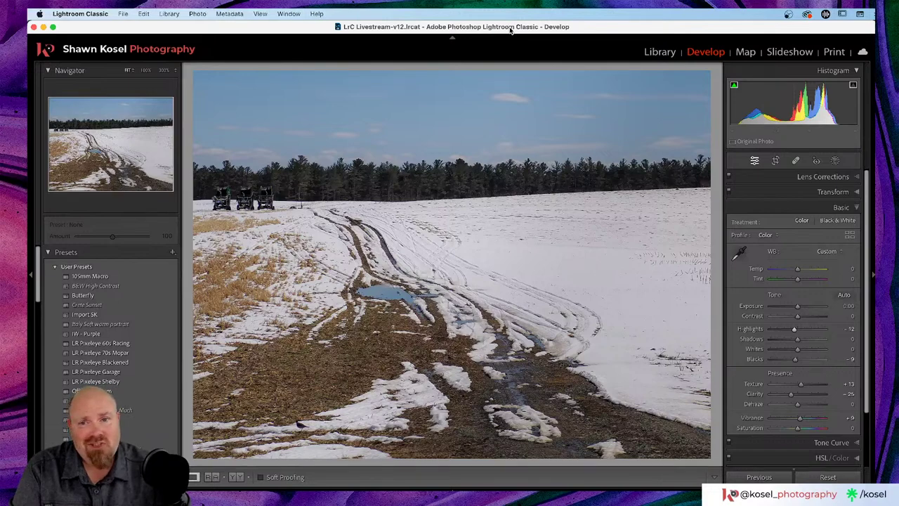
Return to the photo grid and look through the remaining submissions down to the last photo.
key(g)
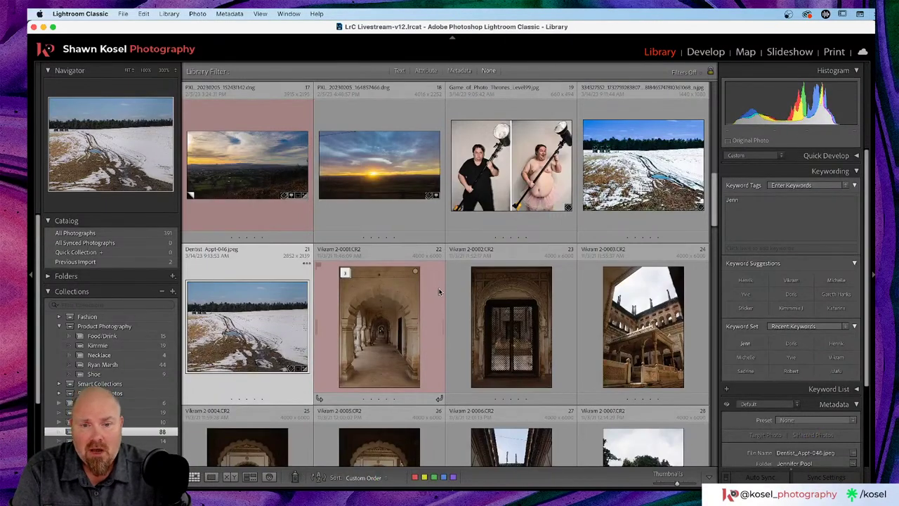
scroll(440, 292, down, 2)
scroll(440, 292, down, 5)
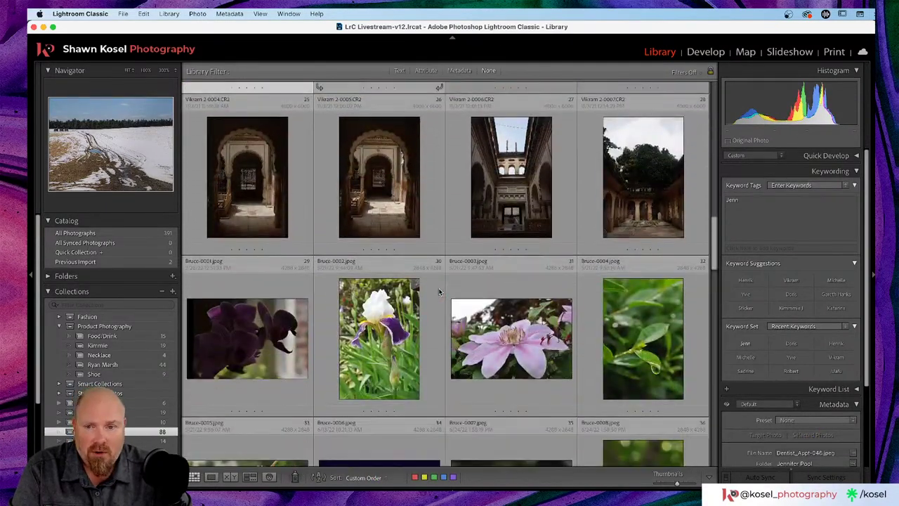
scroll(439, 291, down, 4)
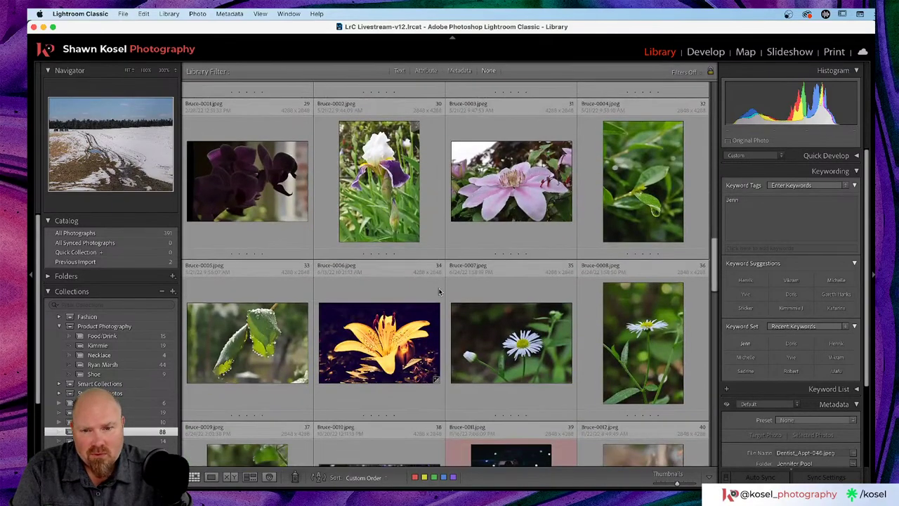
scroll(440, 292, down, 6)
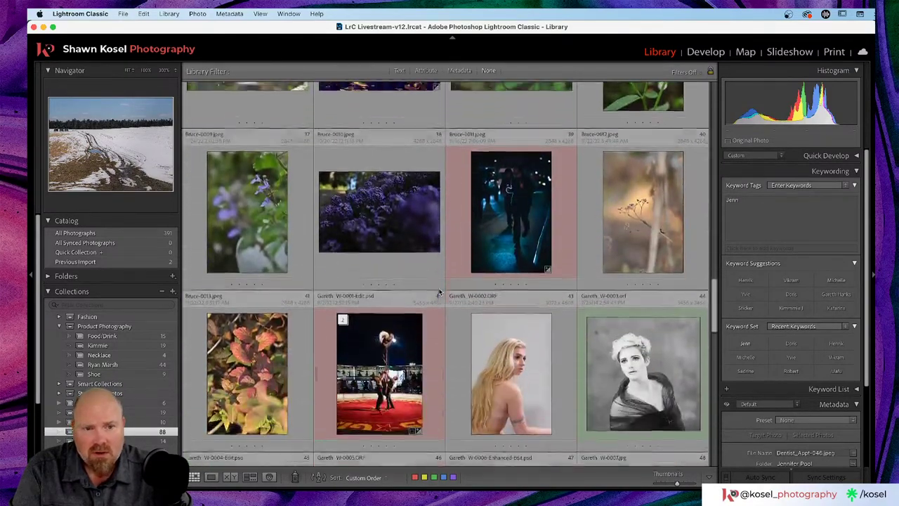
scroll(439, 292, down, 6)
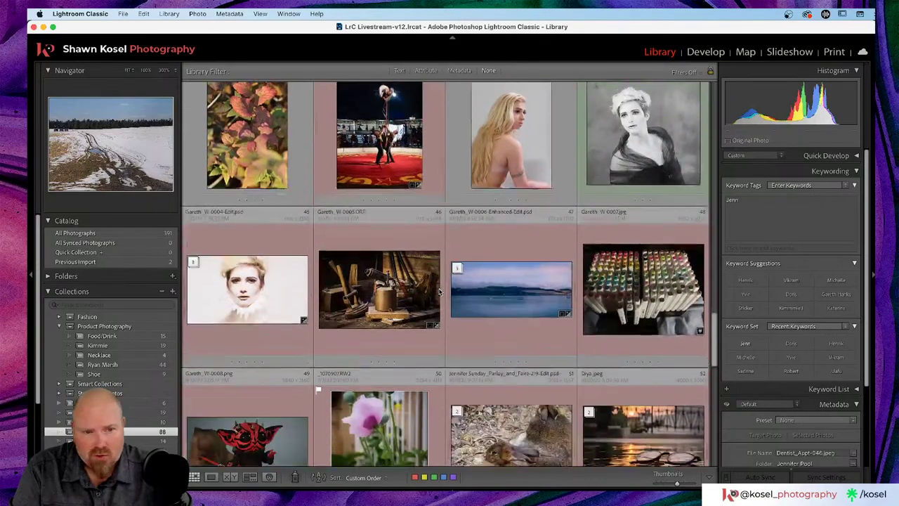
scroll(439, 292, down, 9)
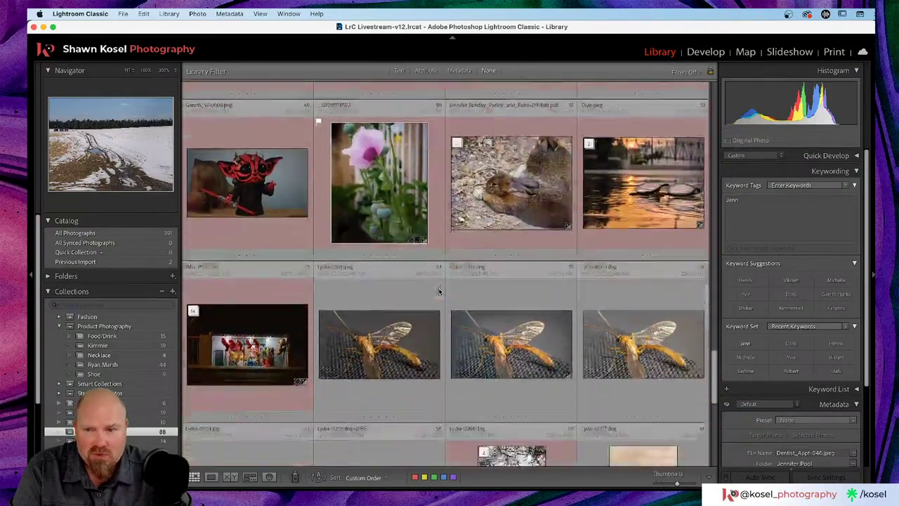
scroll(439, 292, down, 6)
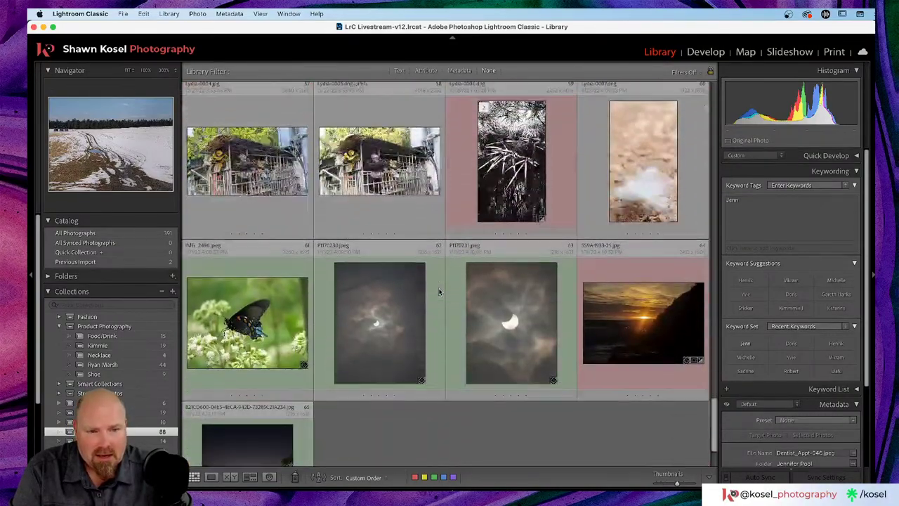
scroll(439, 290, down, 3)
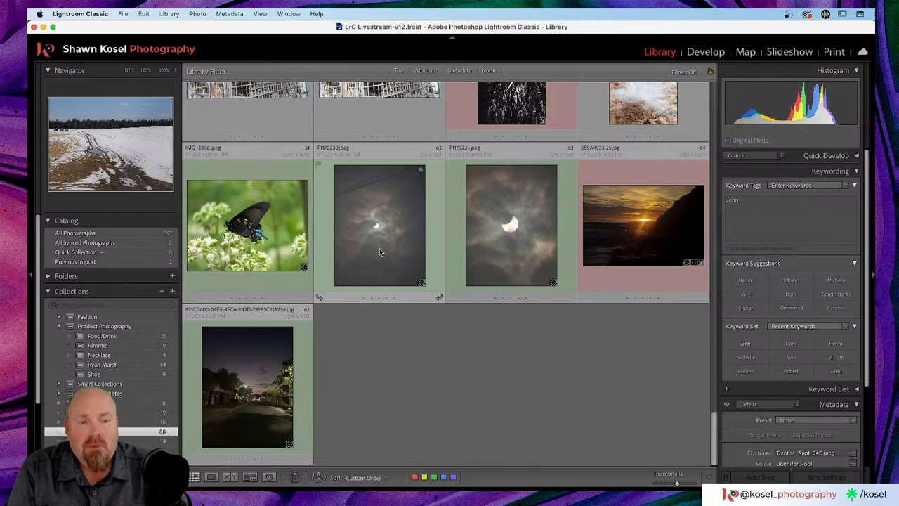
Compare the submitted edit of the snowy field with the re-edited Dentist_Appt-046.jpeg by alternating between them at full view.
scroll(415, 266, up, 10)
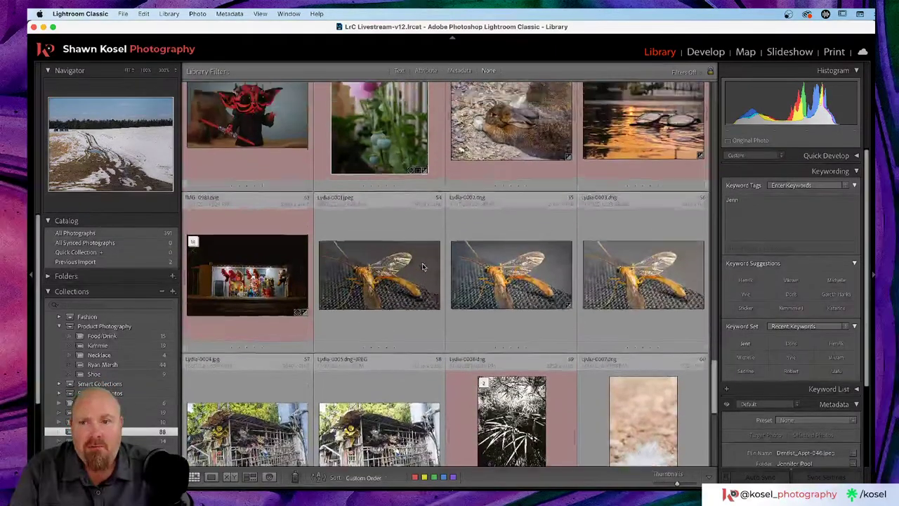
scroll(422, 265, up, 15)
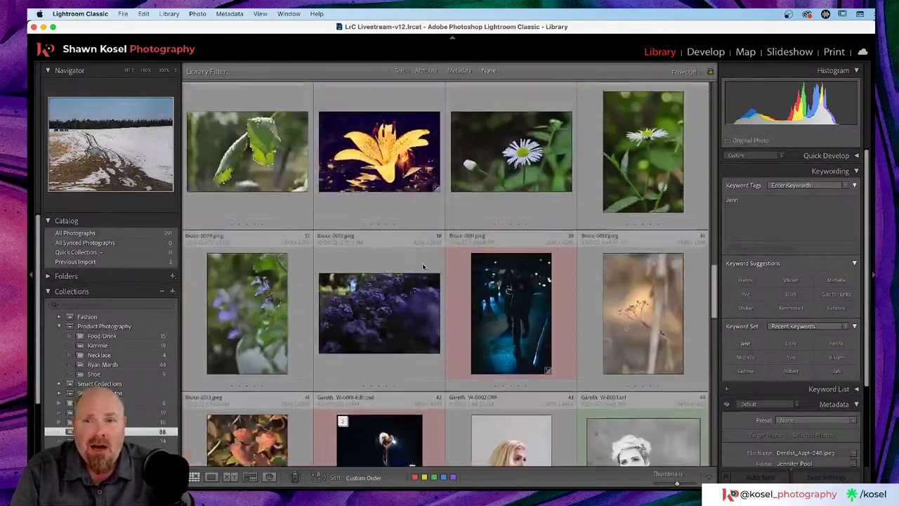
scroll(422, 265, up, 8)
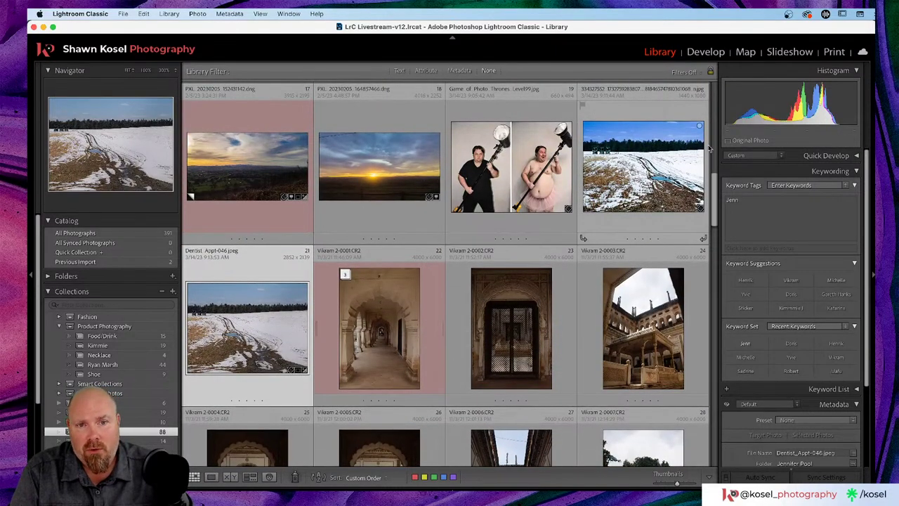
double_click(605, 184)
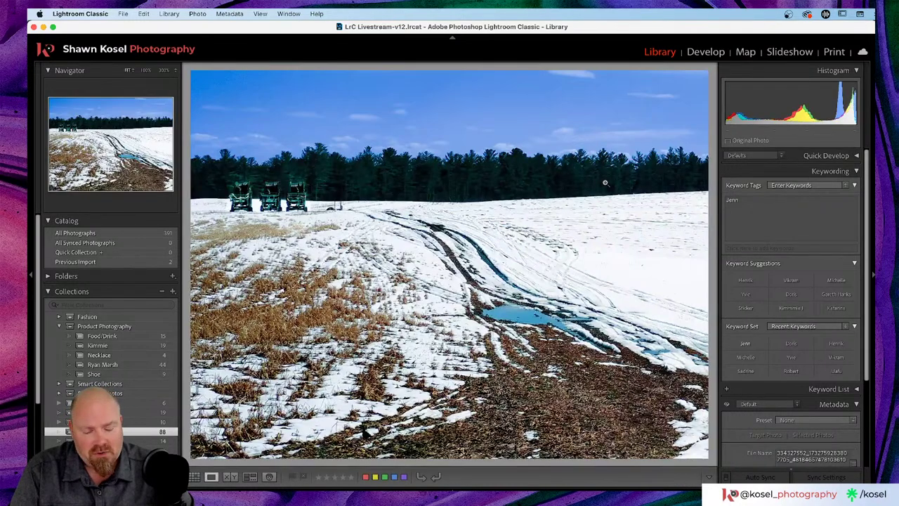
key(Right)
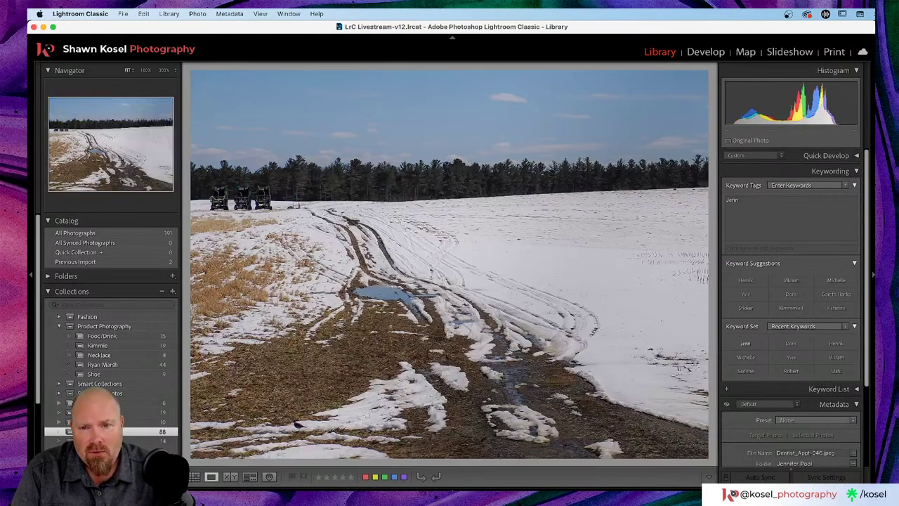
key(Right)
key(Left)
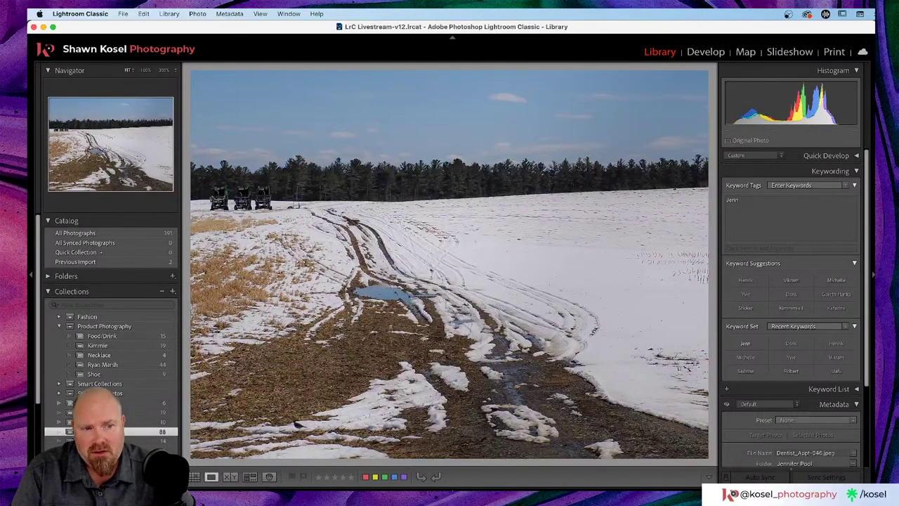
key(Right)
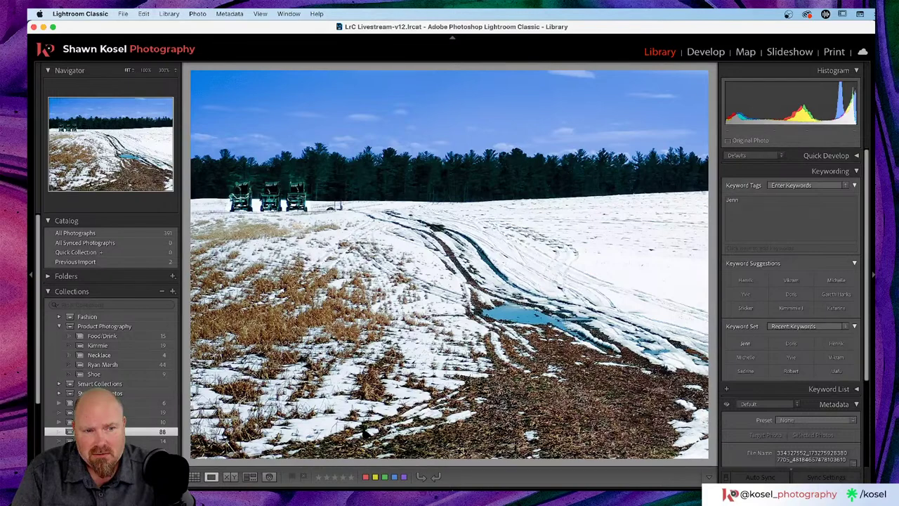
key(Left)
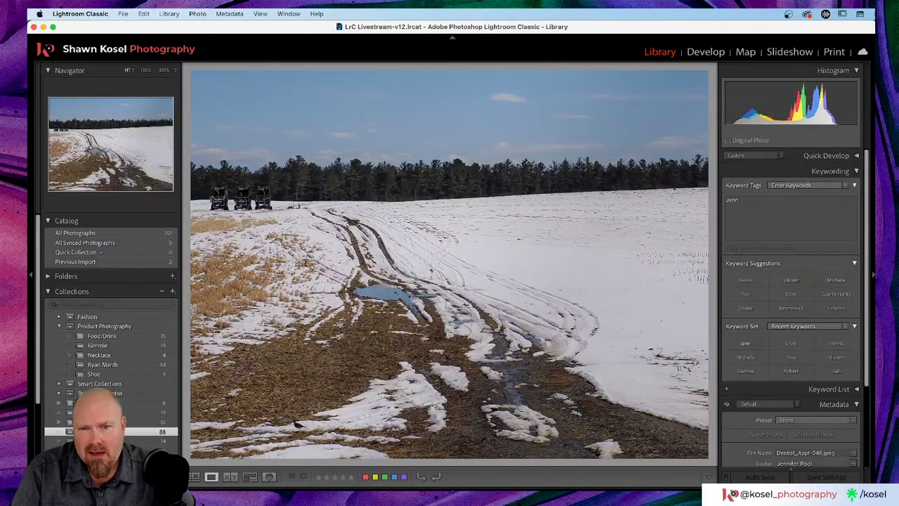
key(Right)
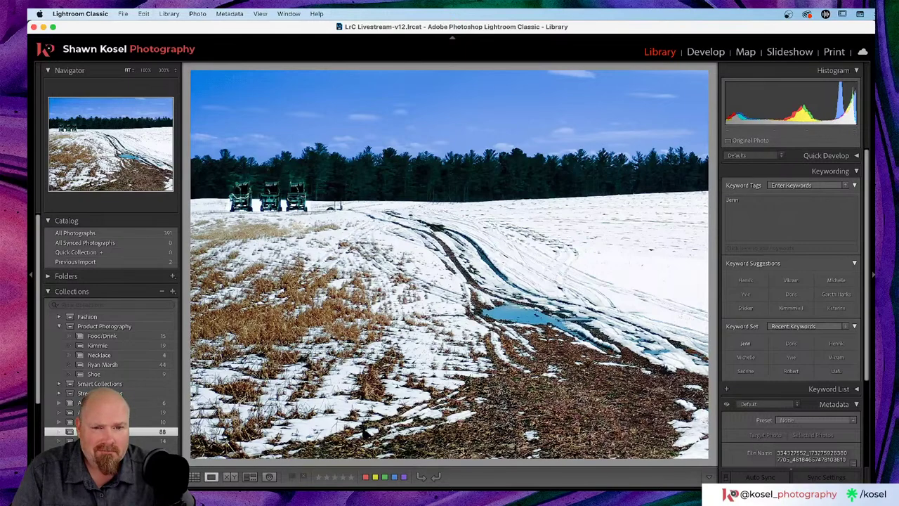
key(Left)
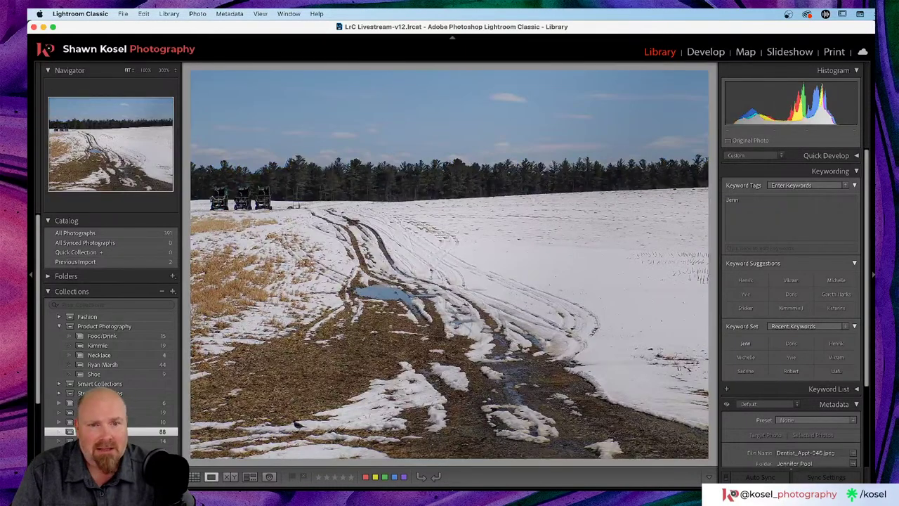
key(Right)
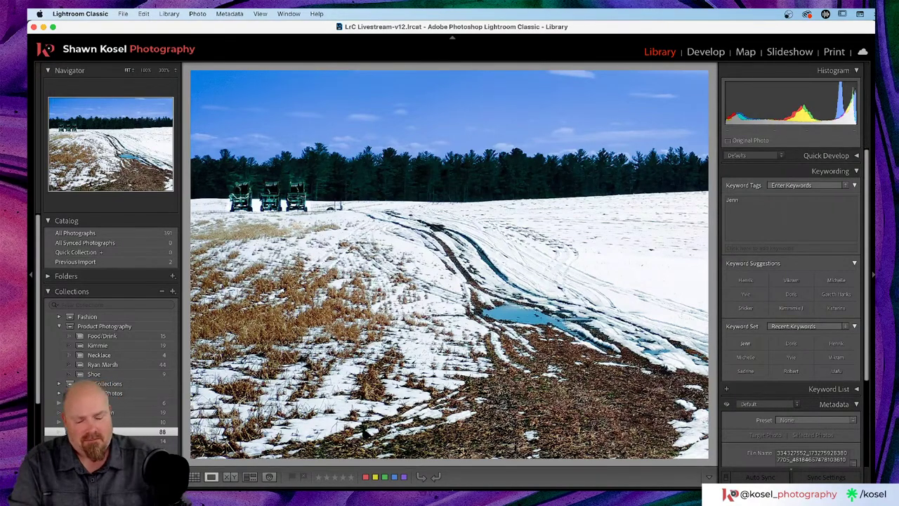
key(Right)
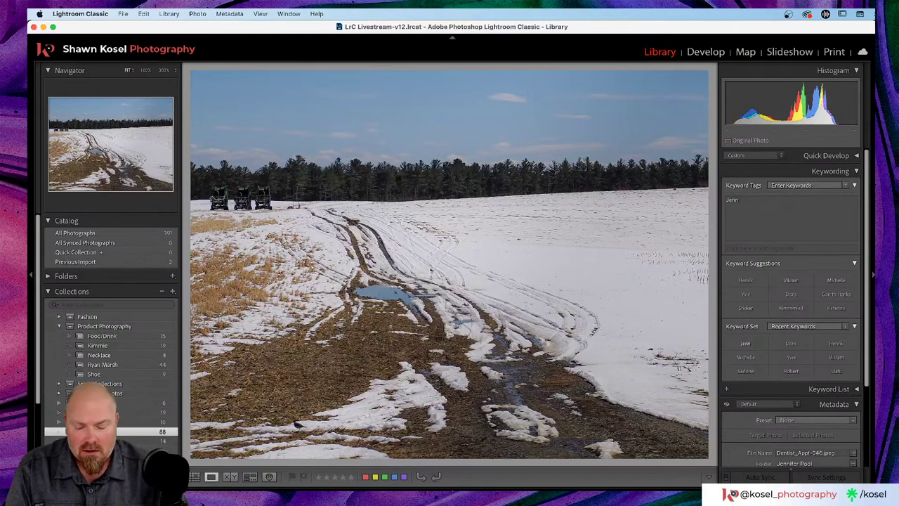
Search the submission grid from the snowy field photos back to the first photo for the next image to edit.
key(g)
scroll(443, 255, up, 3)
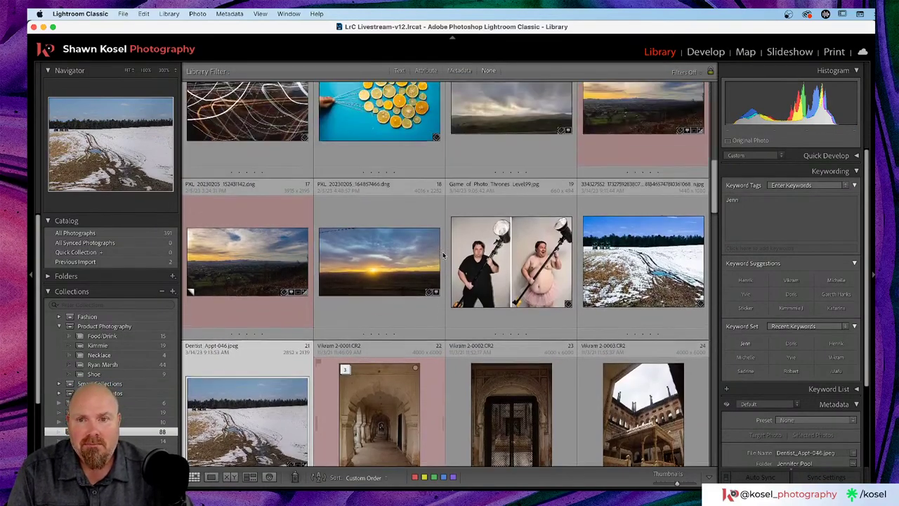
scroll(443, 256, up, 3)
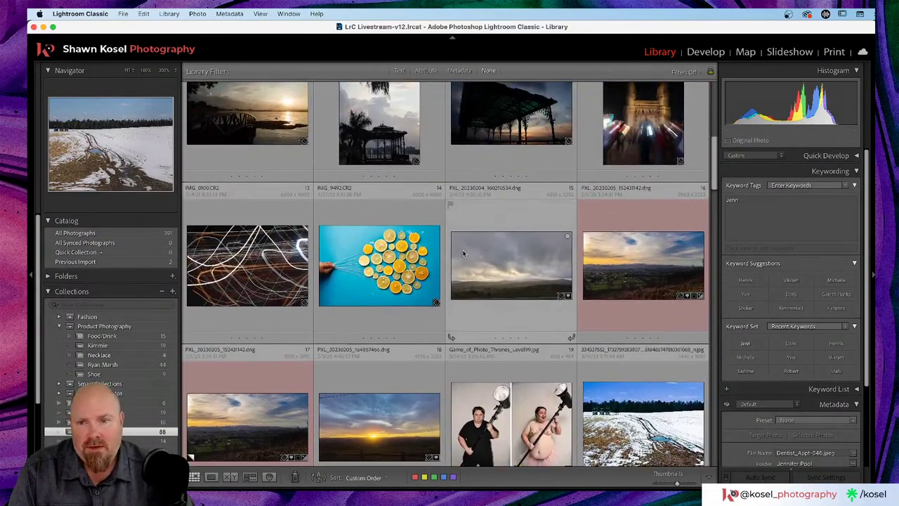
scroll(463, 254, down, 6)
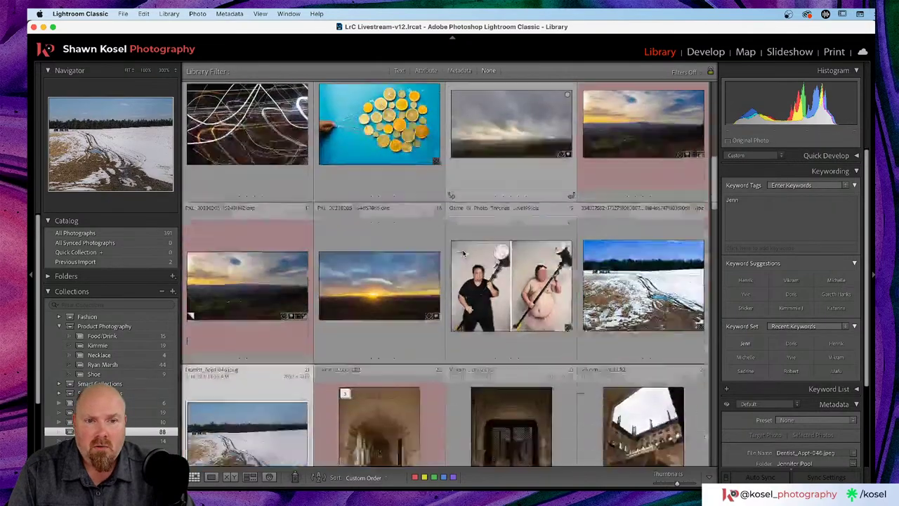
scroll(463, 254, down, 2)
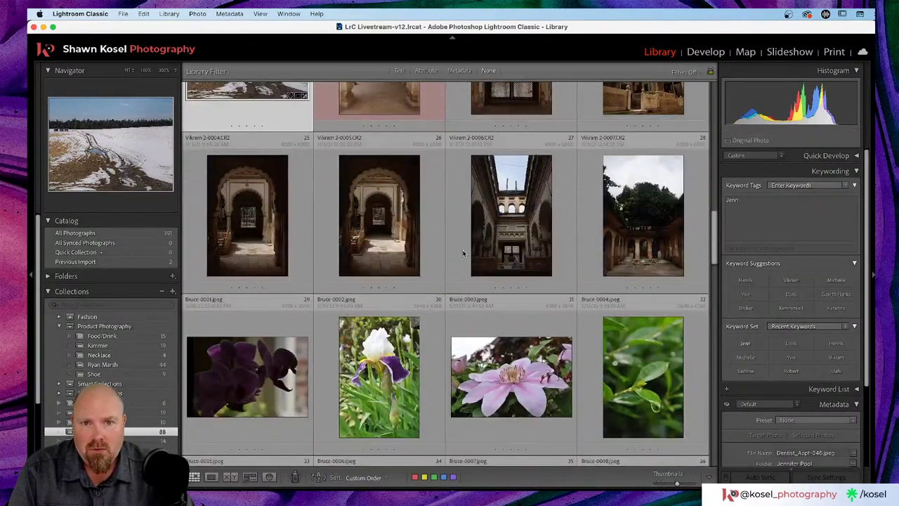
scroll(463, 253, up, 15)
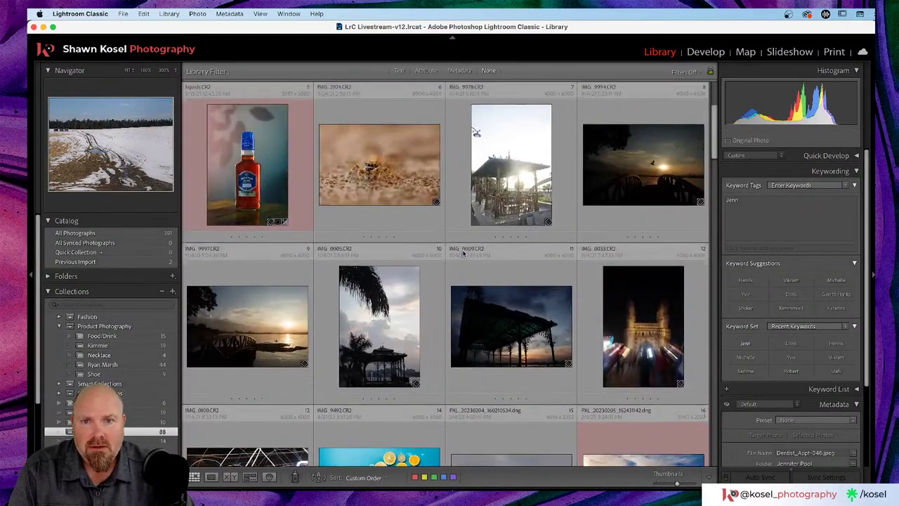
scroll(463, 253, up, 3)
View the white office building photo NO_19.jpg at full view and create a virtual copy of it.
click(252, 146)
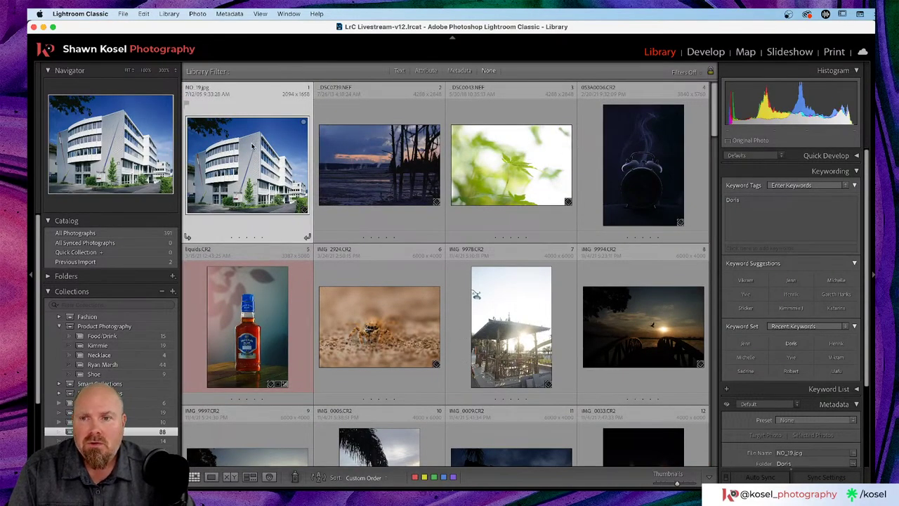
double_click(252, 146)
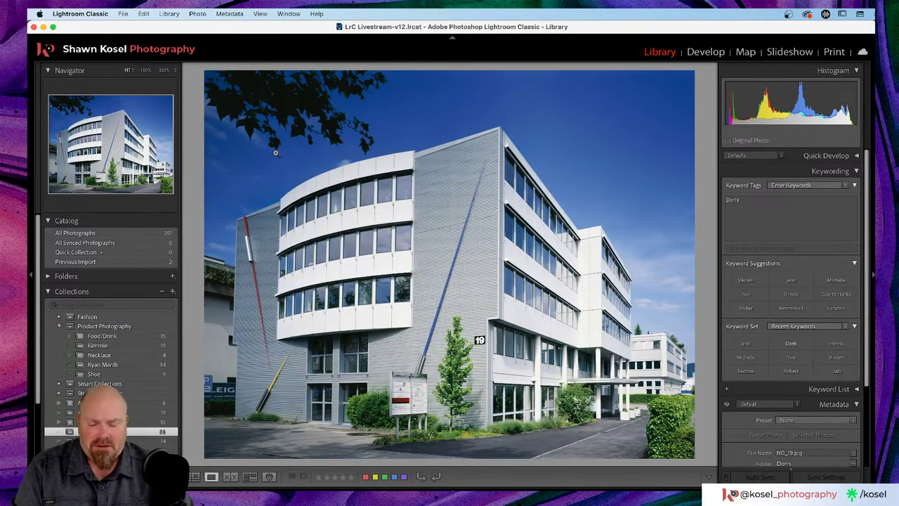
key(g)
right_click(241, 152)
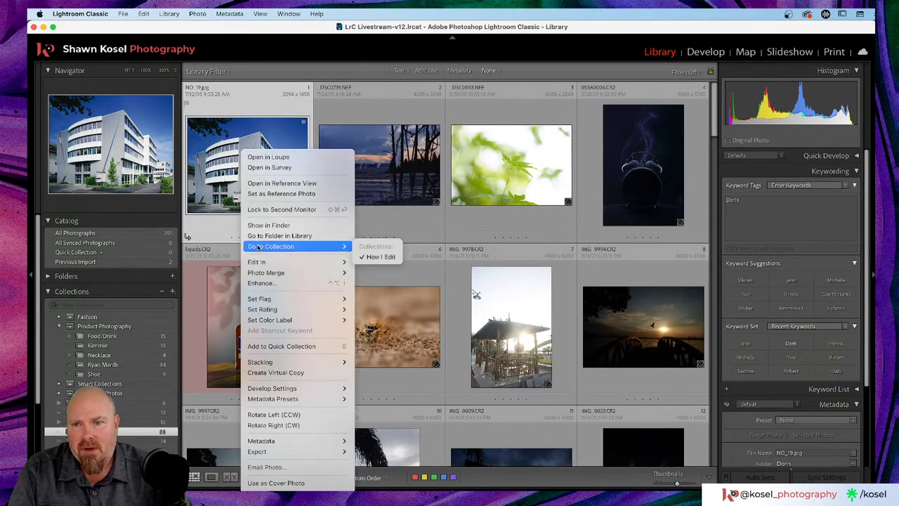
mouse_move(269, 273)
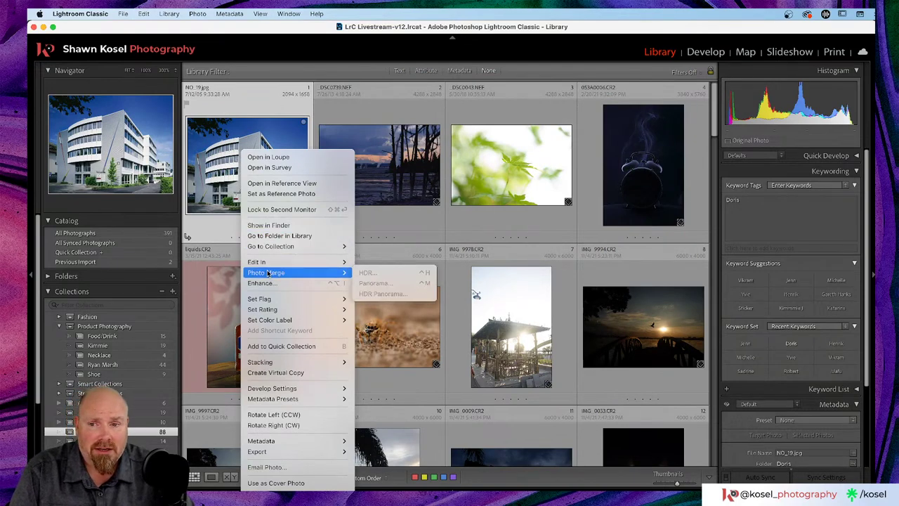
click(286, 374)
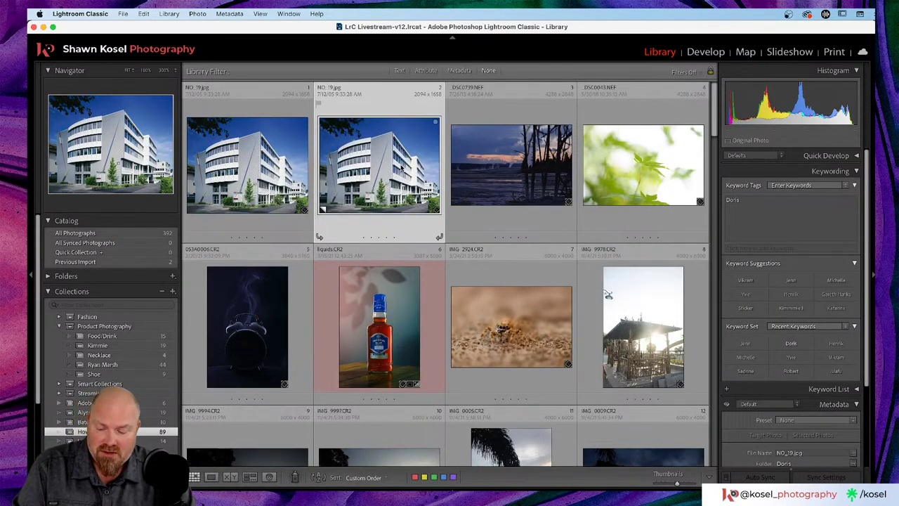
Switch to Discord in Chrome and find the office building post in the your-photos-to-edit channel to read its editing request.
key(super+Tab)
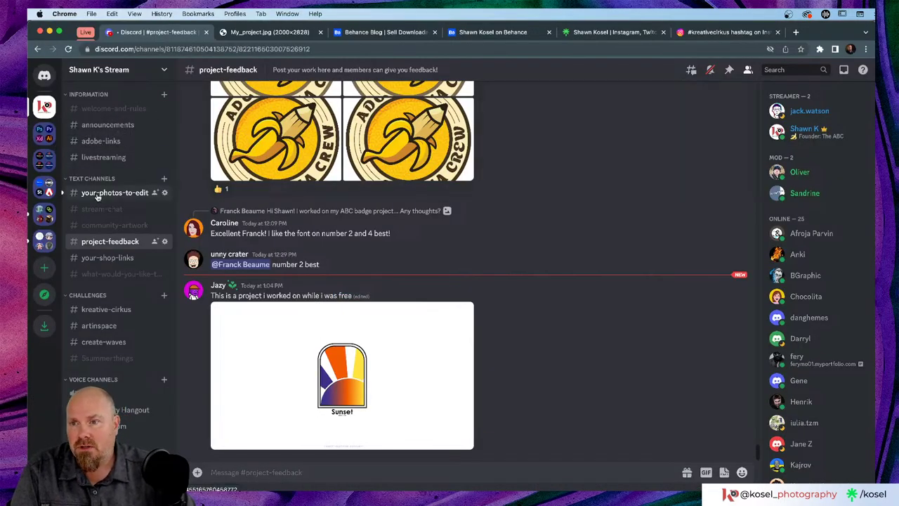
click(98, 196)
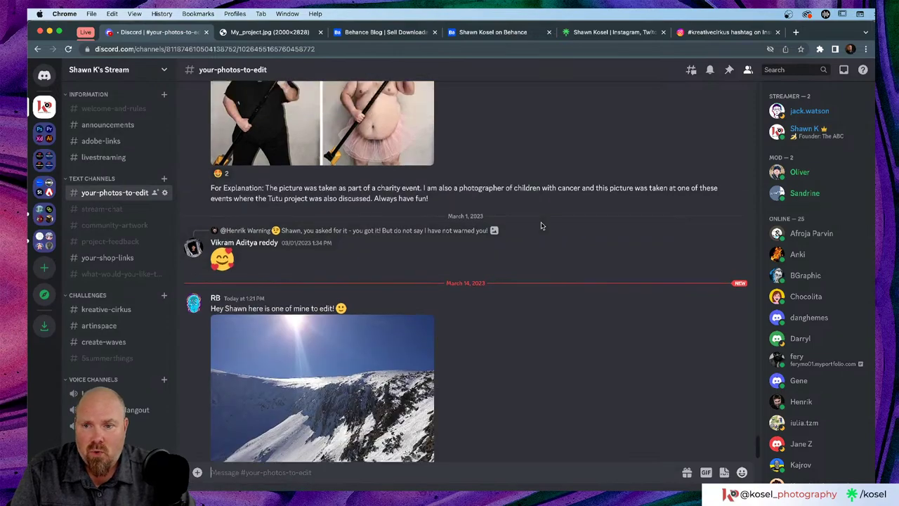
scroll(541, 226, up, 15)
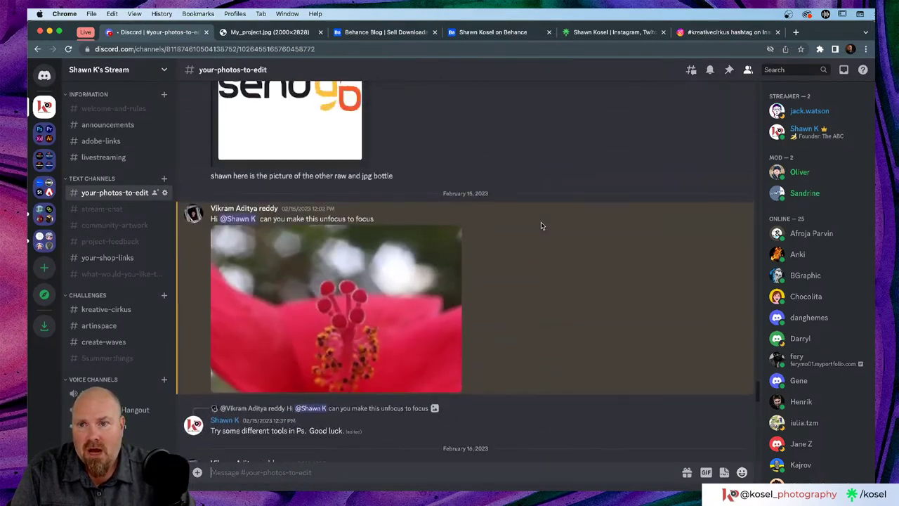
scroll(541, 225, up, 4)
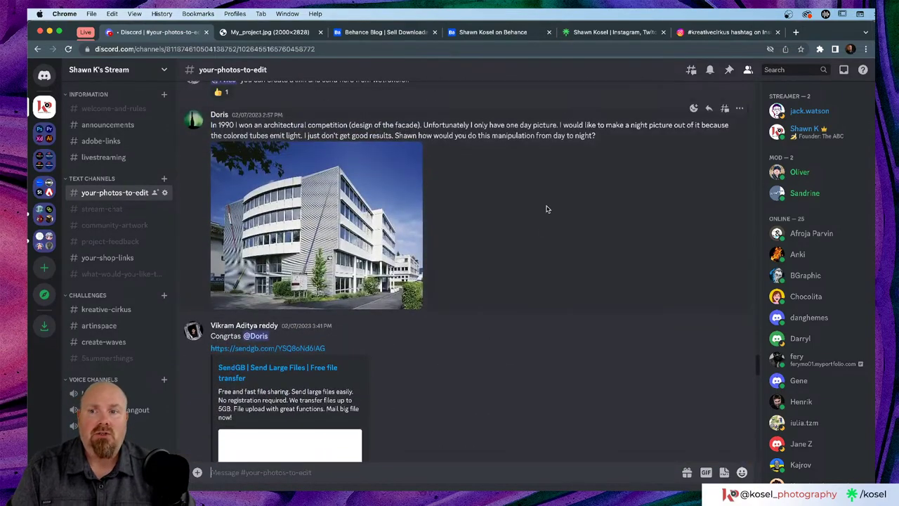
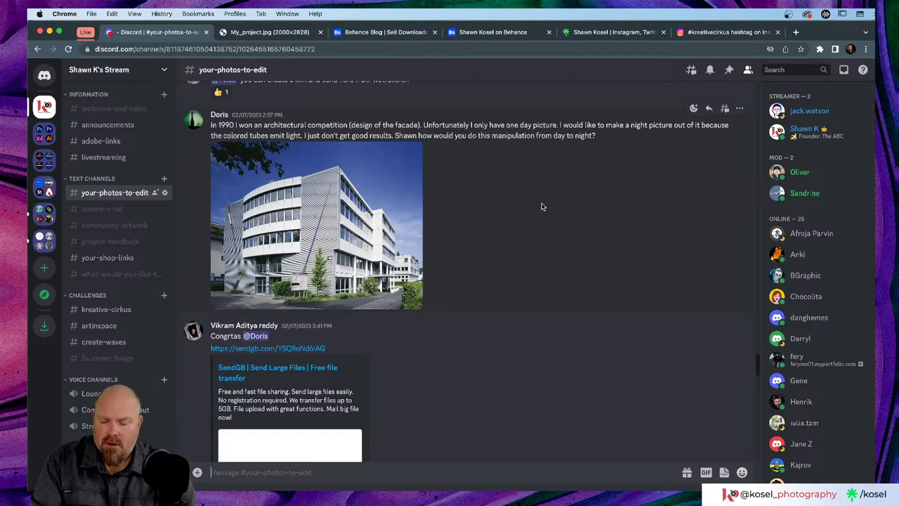
Switch back to Lightroom Classic, find the re-edited snowy field photo Dentist_Appt-046.jpeg in the grid and view it full size and in Develop.
key(super+Tab)
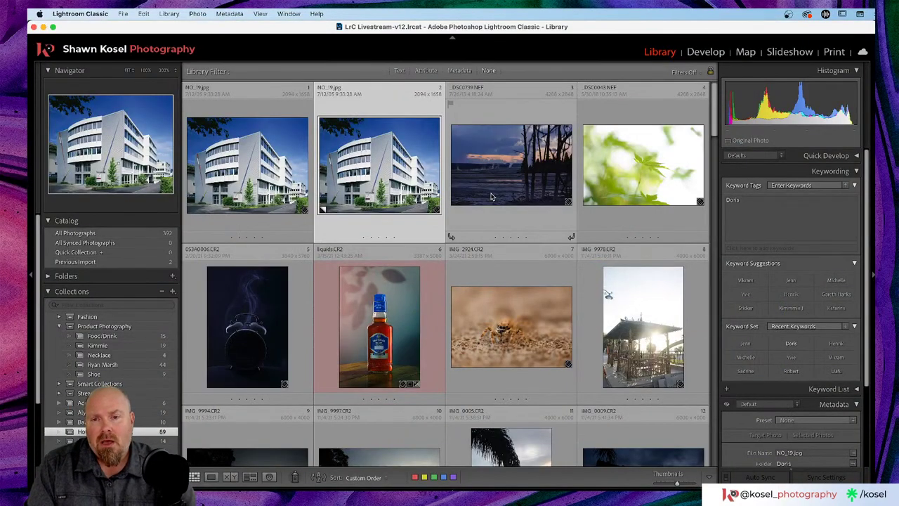
scroll(492, 197, down, 3)
scroll(491, 196, down, 10)
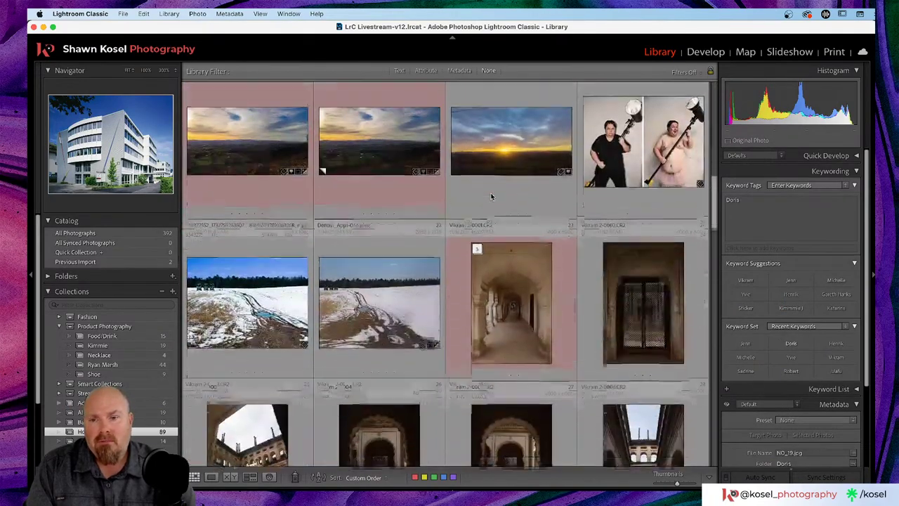
click(369, 200)
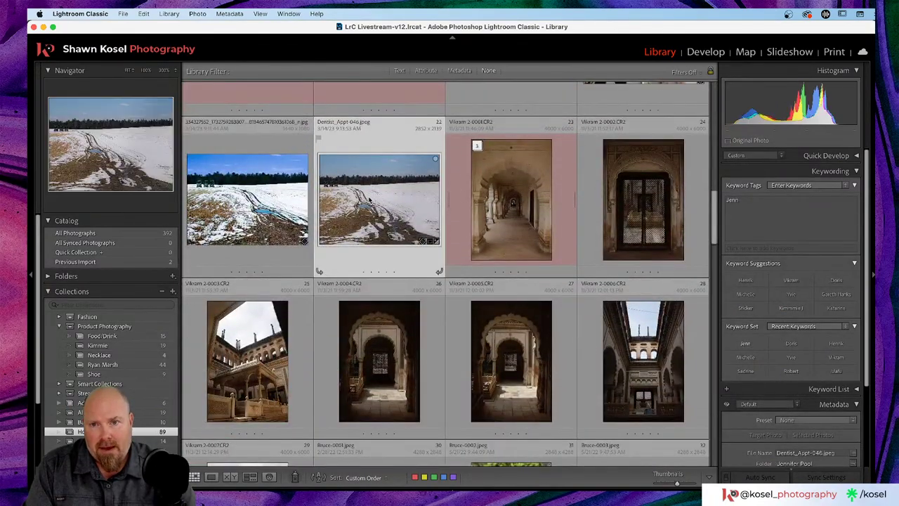
double_click(370, 200)
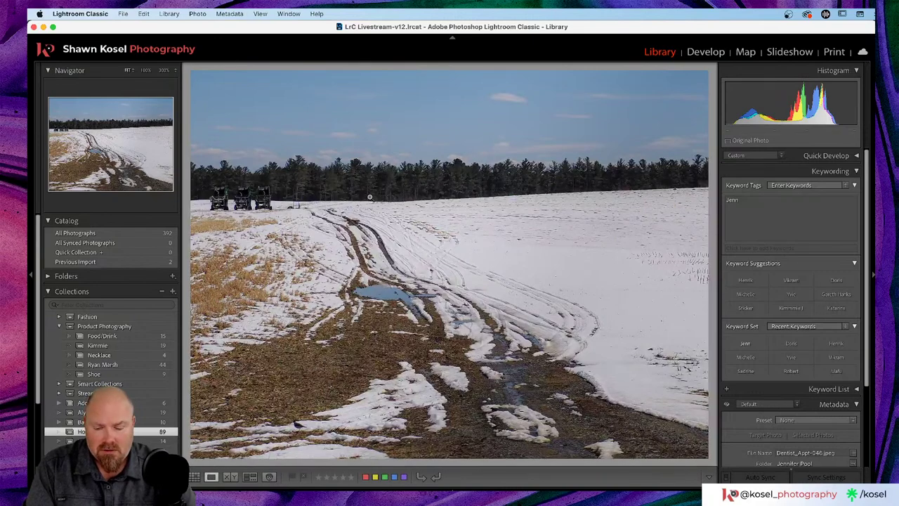
key(d)
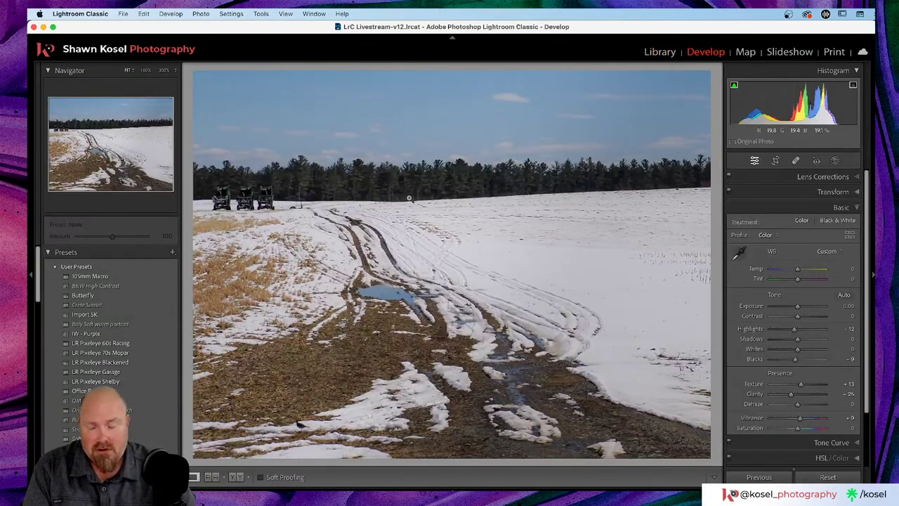
key(g)
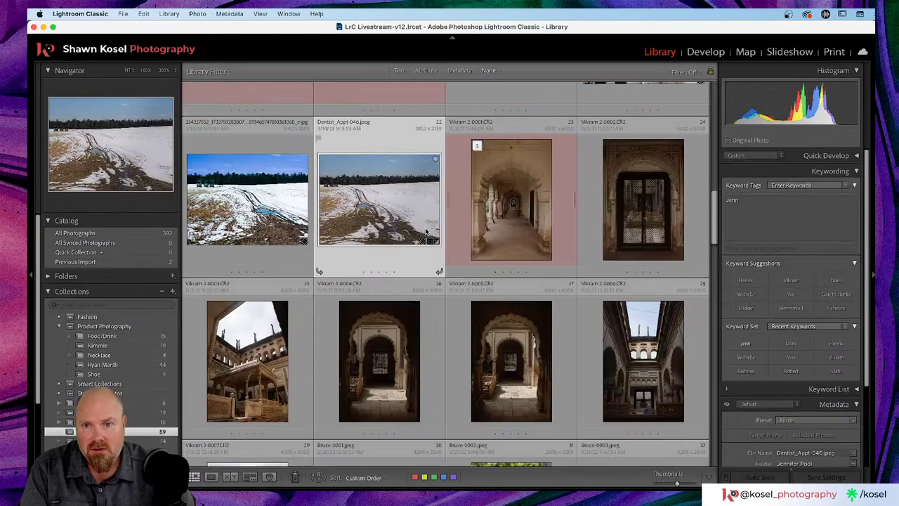
Create a virtual copy of Dentist_Appt-046.jpeg and reset all of the copy's Develop settings to the unedited original.
right_click(389, 191)
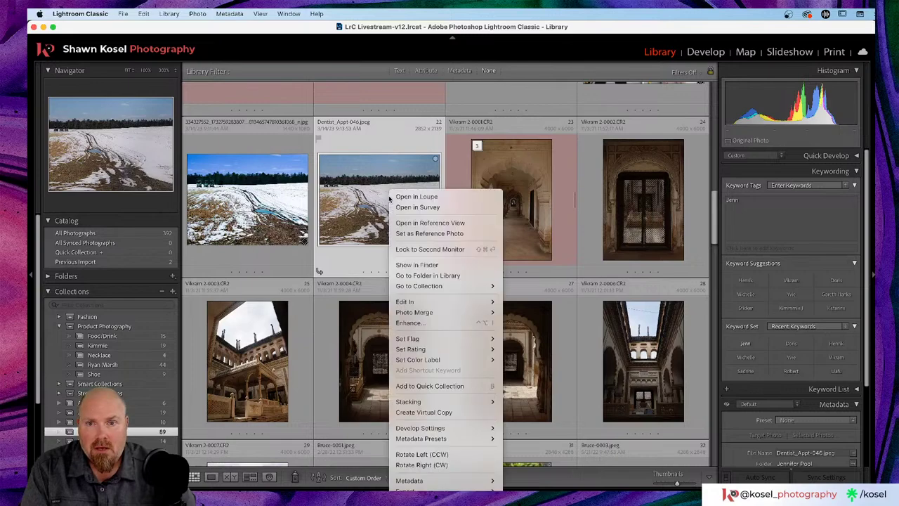
click(423, 413)
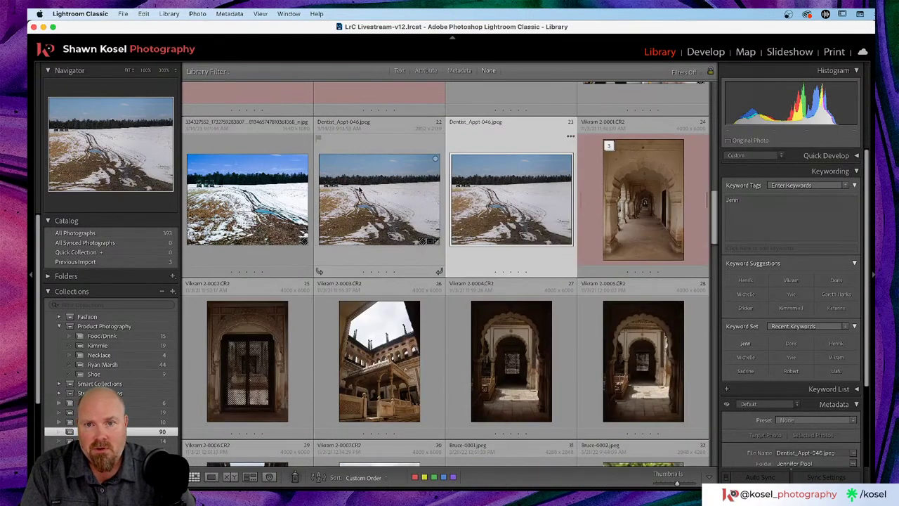
double_click(513, 203)
key(d)
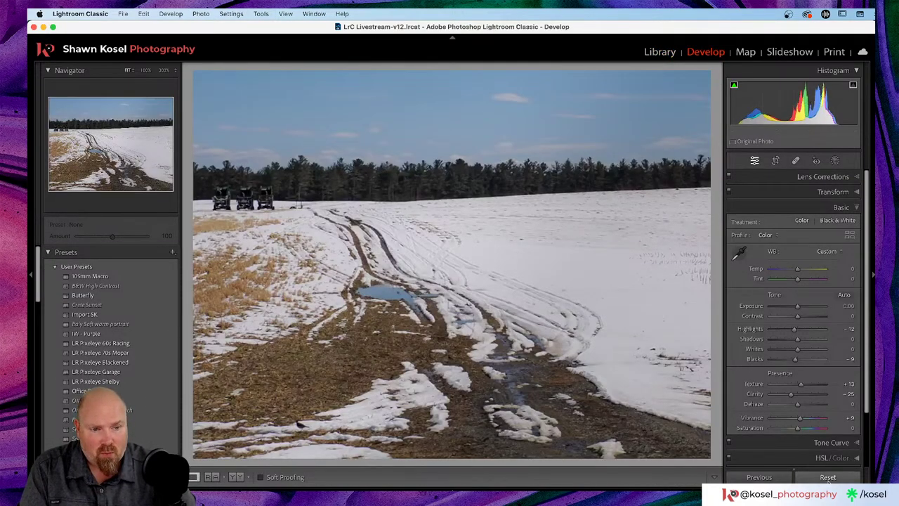
click(828, 476)
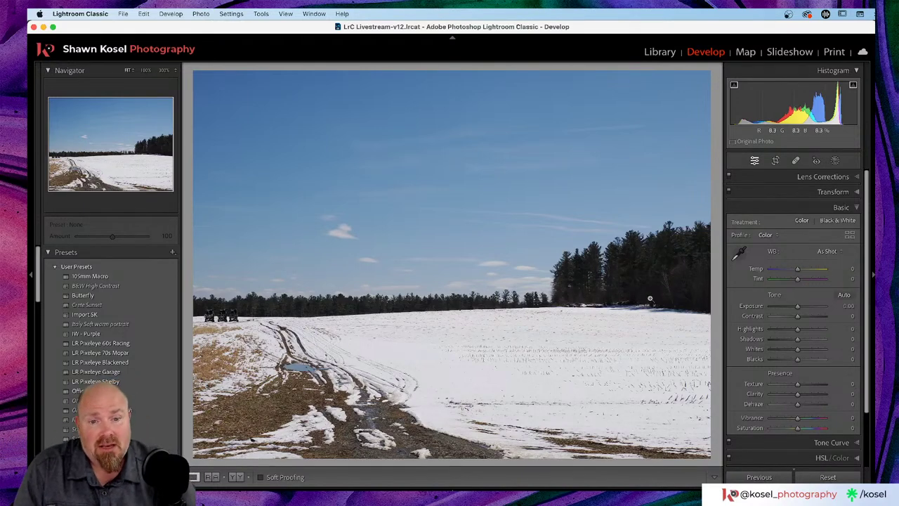
Try cropping the dark group of trees off the right edge of the snowy field copy.
key(alt+super+8)
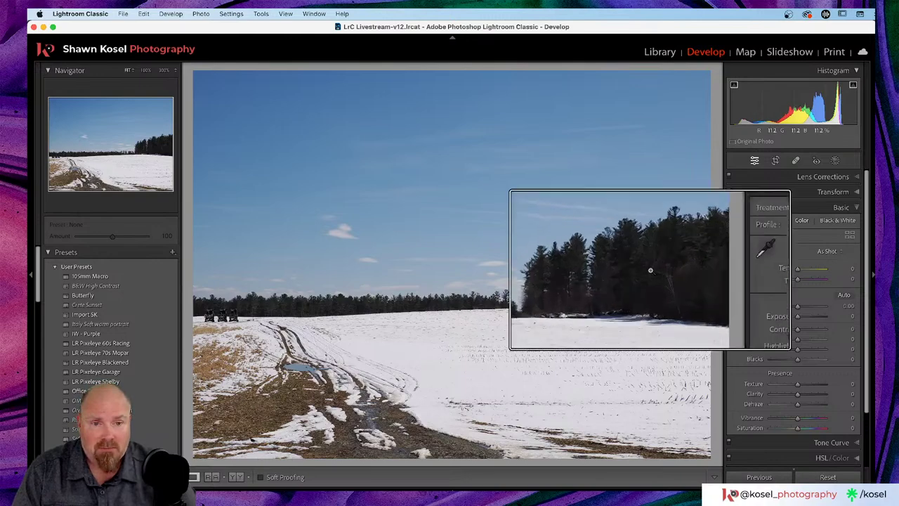
key(alt+super+8)
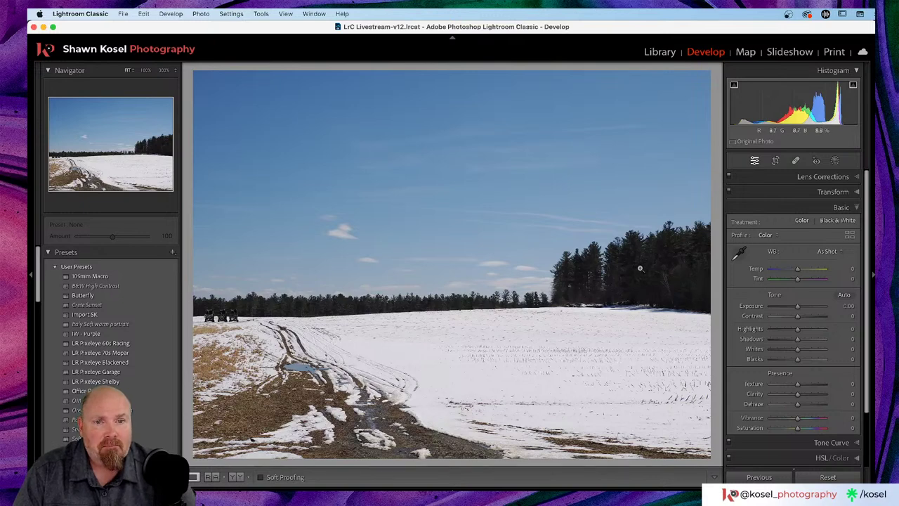
key(alt+super+8)
key(alt+super+8)
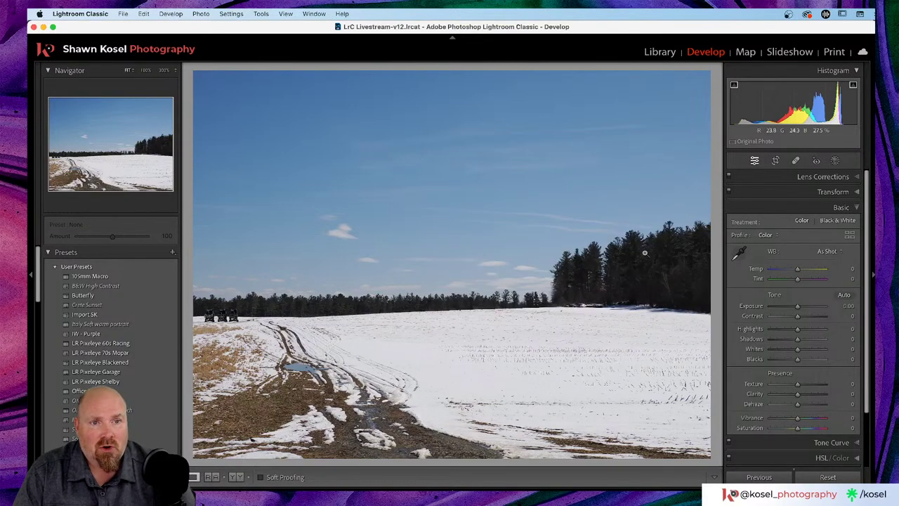
click(776, 160)
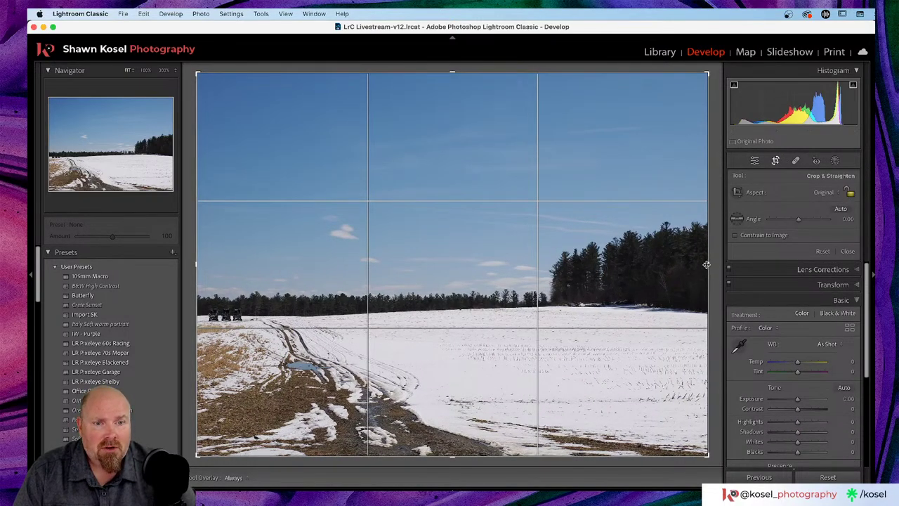
drag(708, 264, 663, 267)
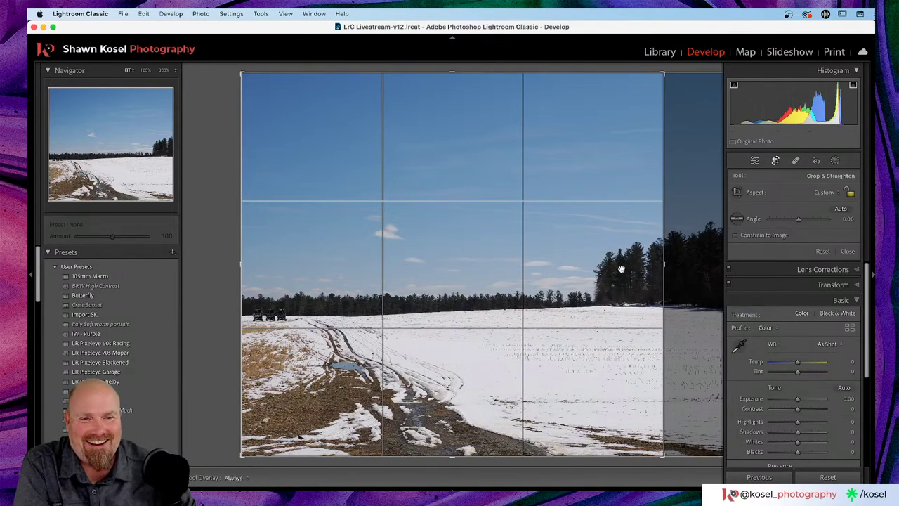
key(ctrl+alt+r)
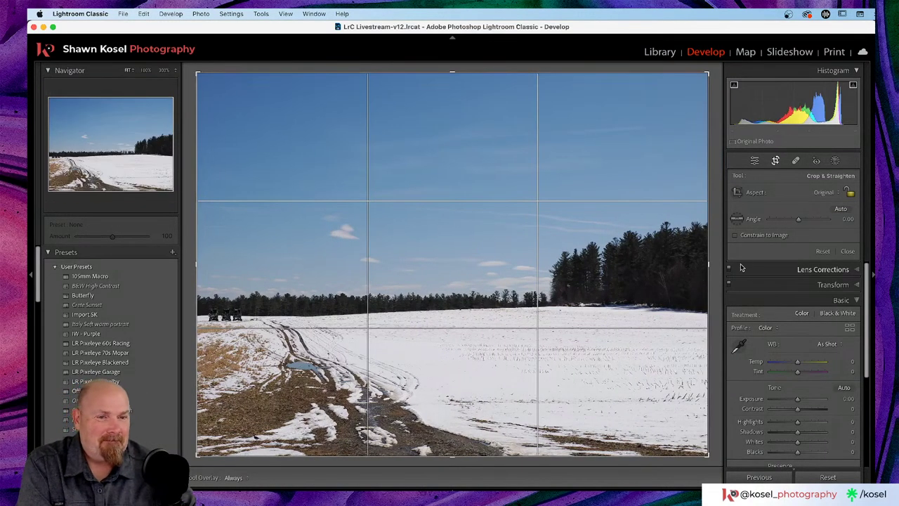
key(F6)
key(F6)
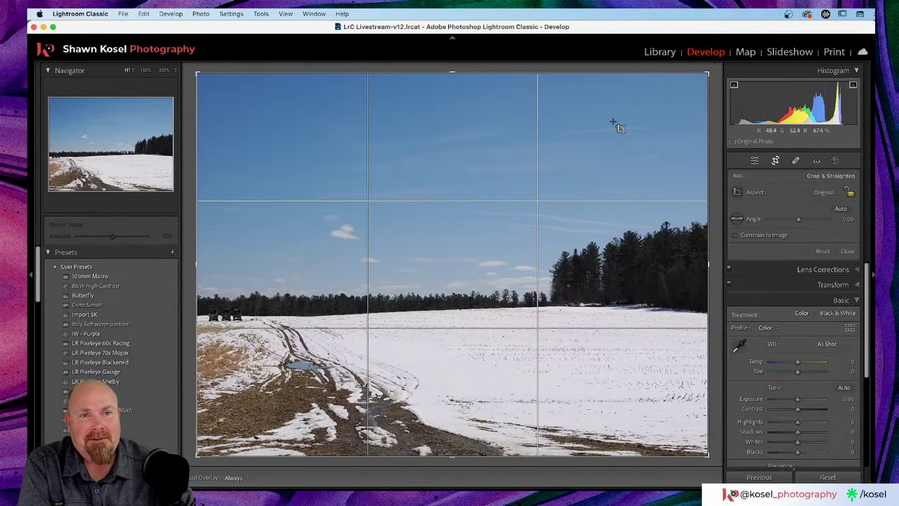
click(847, 252)
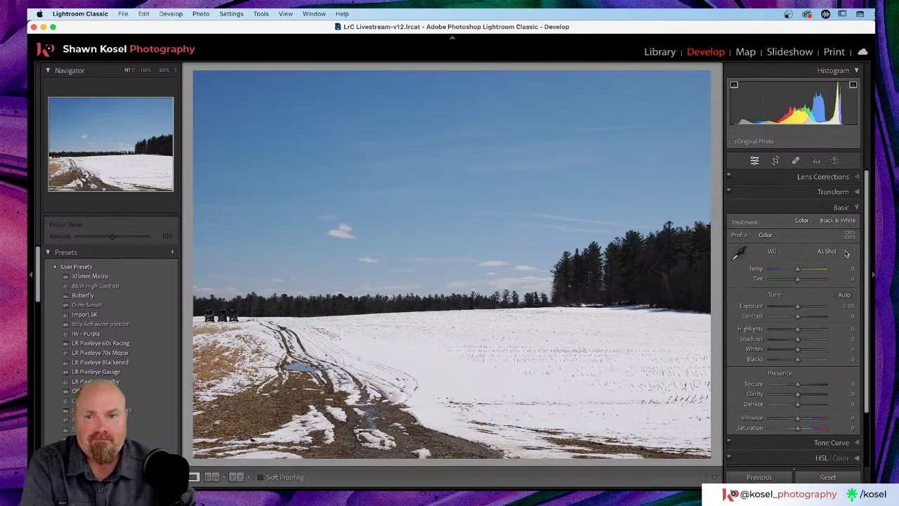
Open the virtual copy of the office building NO_19.jpg in Develop and set Exposure to -1.90 and Temp to -22.
key(g)
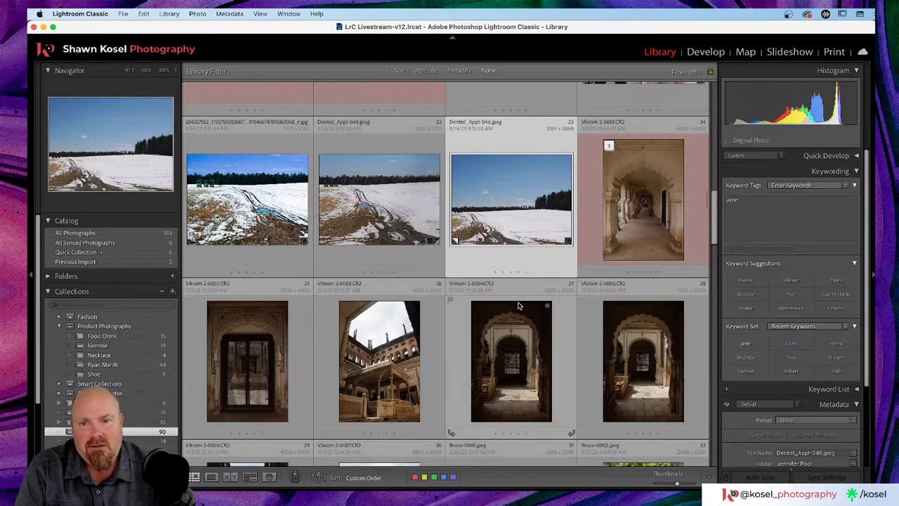
scroll(520, 306, up, 10)
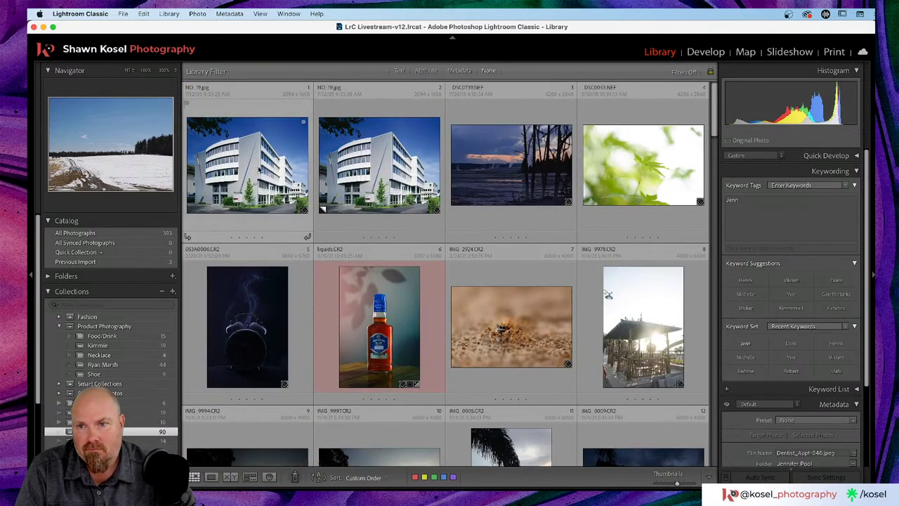
double_click(359, 173)
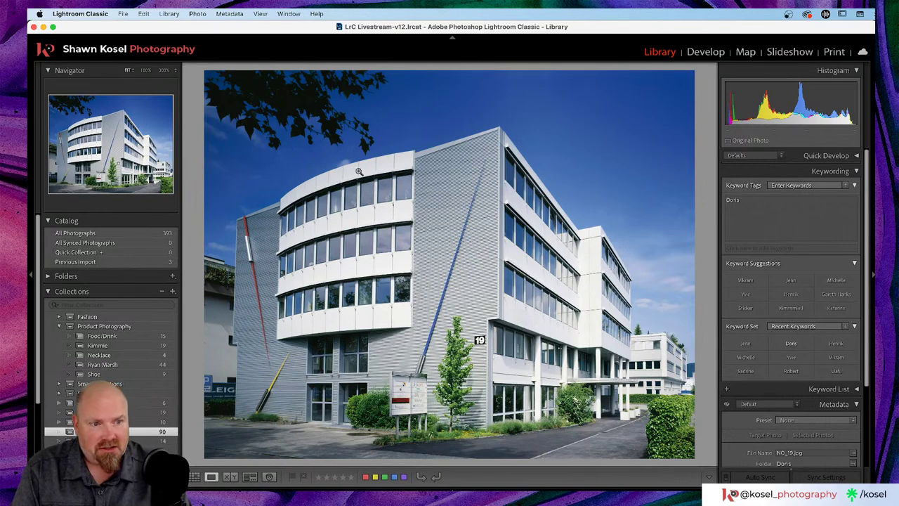
key(d)
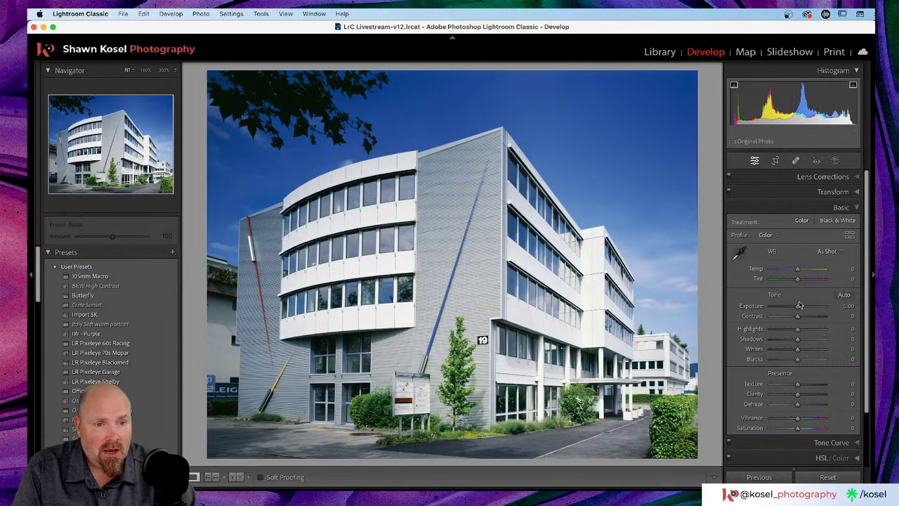
drag(797, 306, 788, 310)
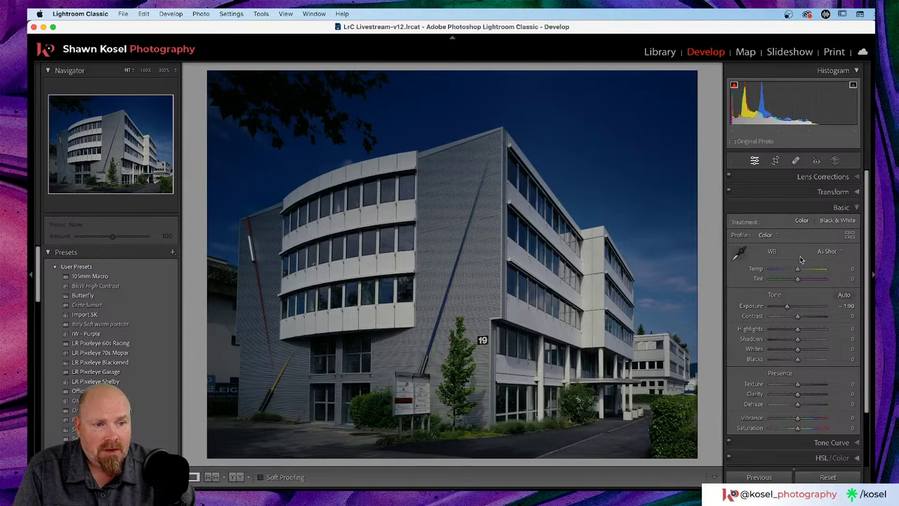
drag(797, 269, 791, 271)
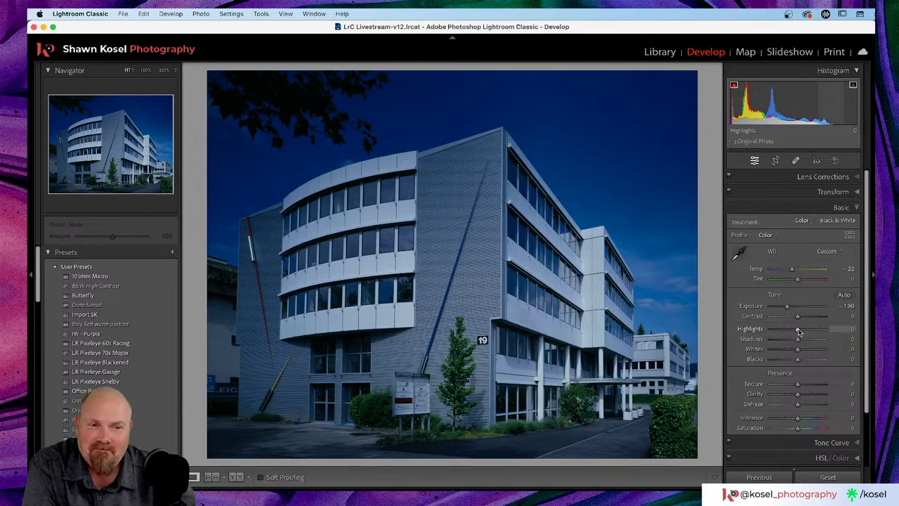
Darken the office building with Highlights -39, Shadows -33, Whites -24, Blacks -11 and Exposure -2.25.
drag(798, 331, 796, 361)
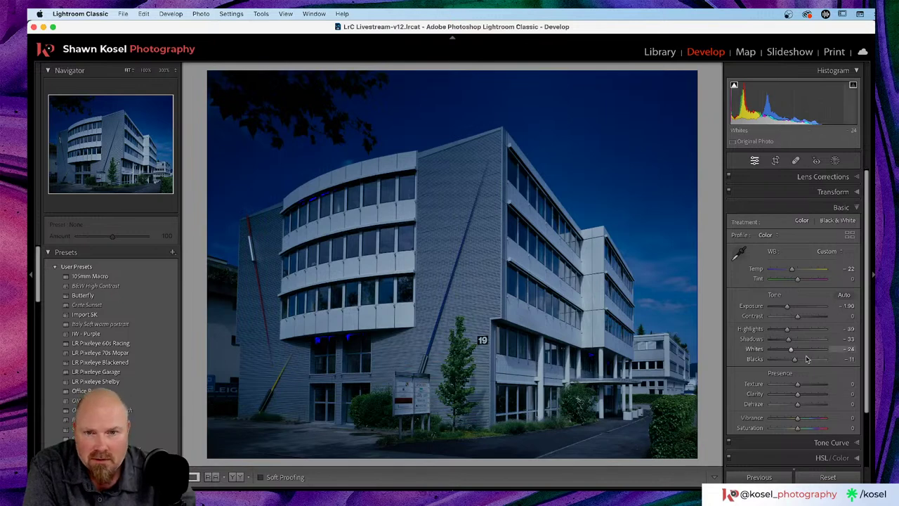
drag(787, 308, 786, 308)
scroll(794, 361, down, 4)
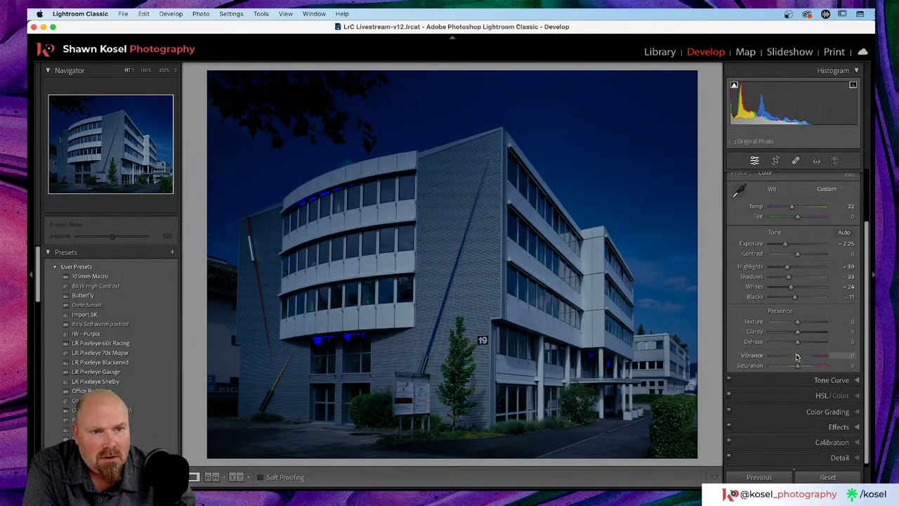
Fine-tune the office building's night look by setting Temp to -16 and Highlights to -64.
scroll(795, 361, up, 4)
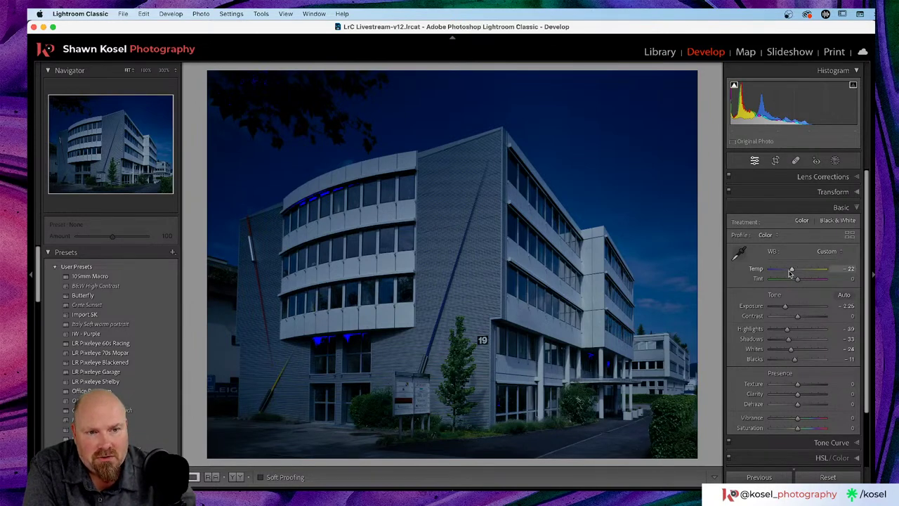
scroll(791, 271, down, 1)
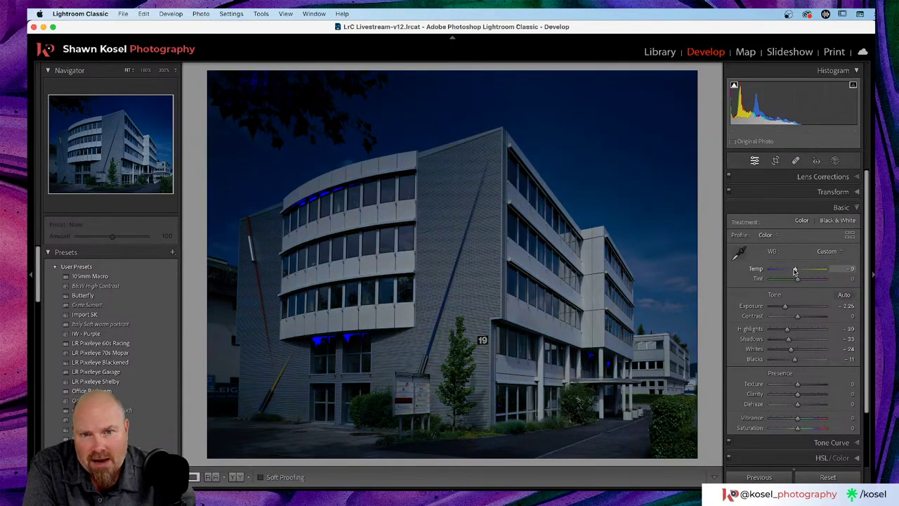
scroll(790, 271, down, 2)
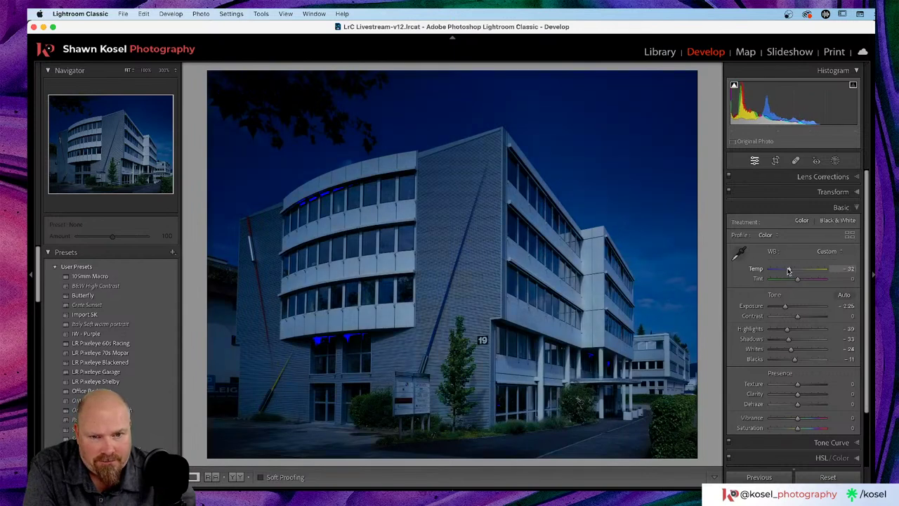
scroll(791, 271, down, 3)
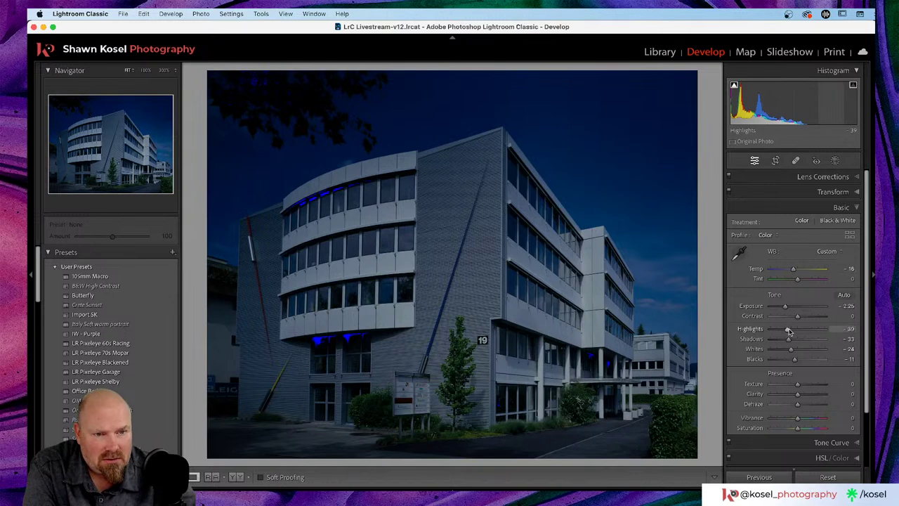
drag(787, 330, 780, 330)
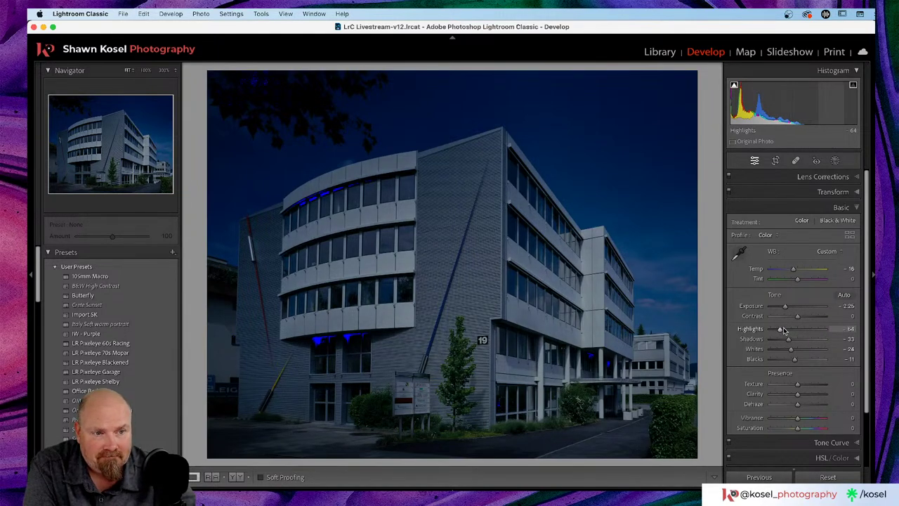
Set the office building photo's Saturation to -51.
scroll(785, 331, down, 5)
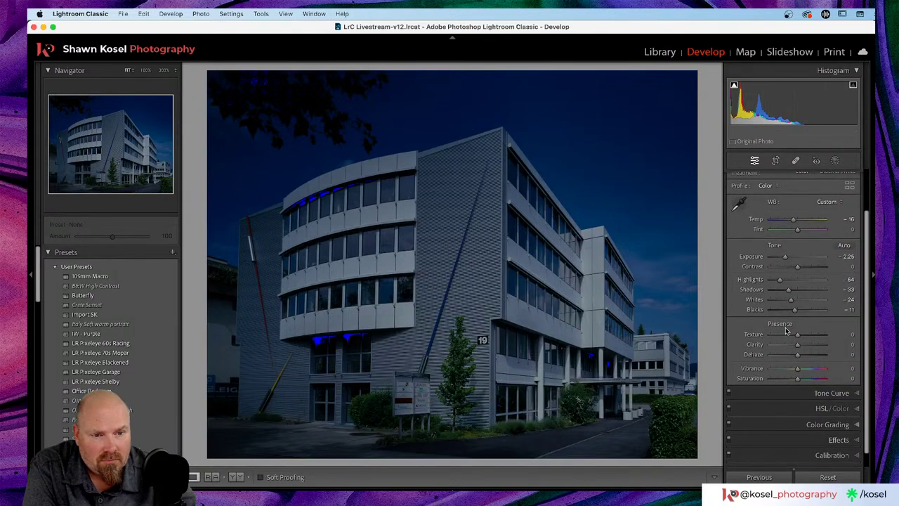
scroll(786, 330, up, 1)
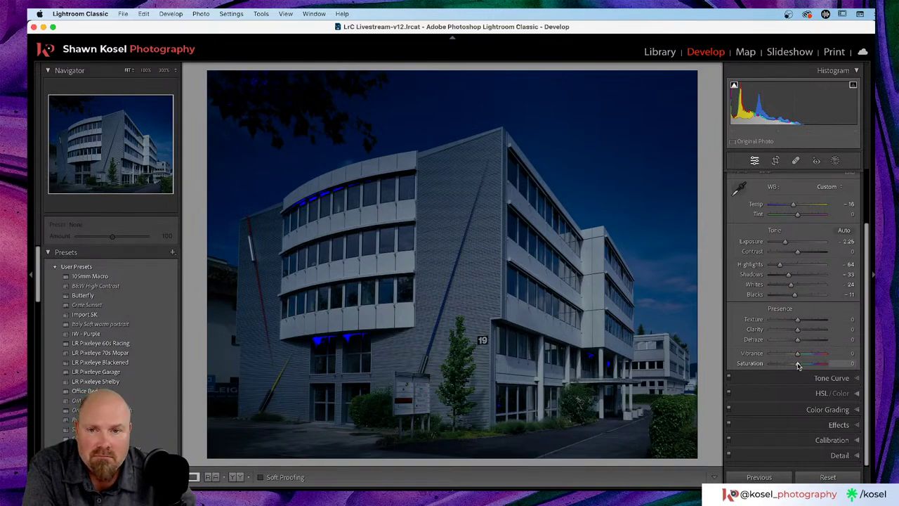
drag(798, 365, 784, 367)
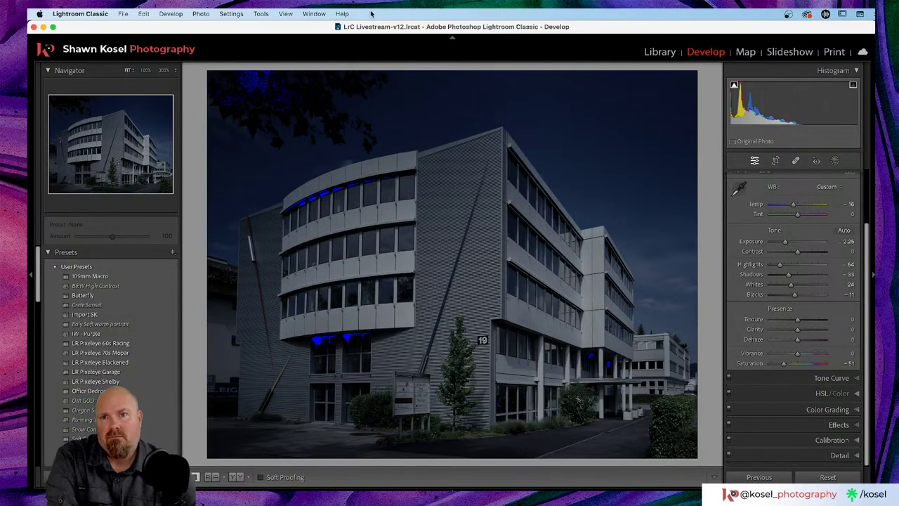
click(314, 13)
key(Escape)
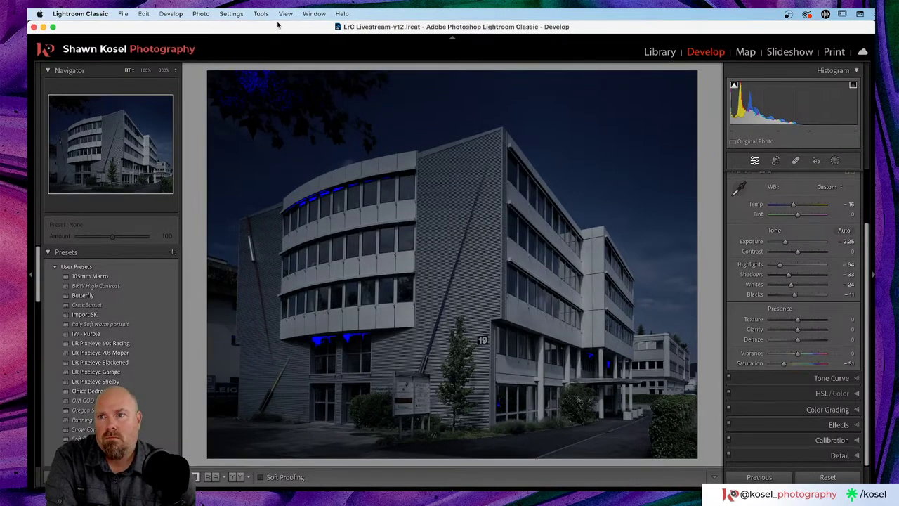
Open the original daytime NO_19.jpg from the Library in Photoshop as a copy with Lightroom adjustments.
key(g)
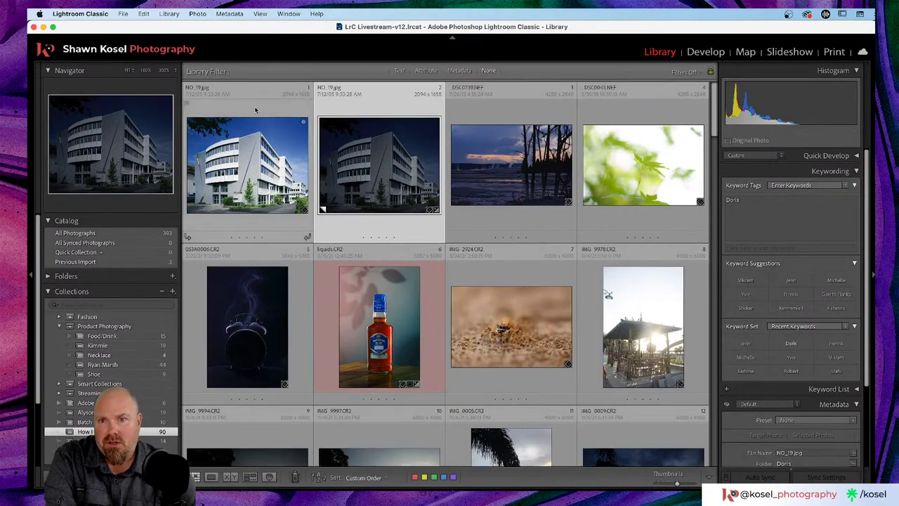
click(267, 173)
key(super+e)
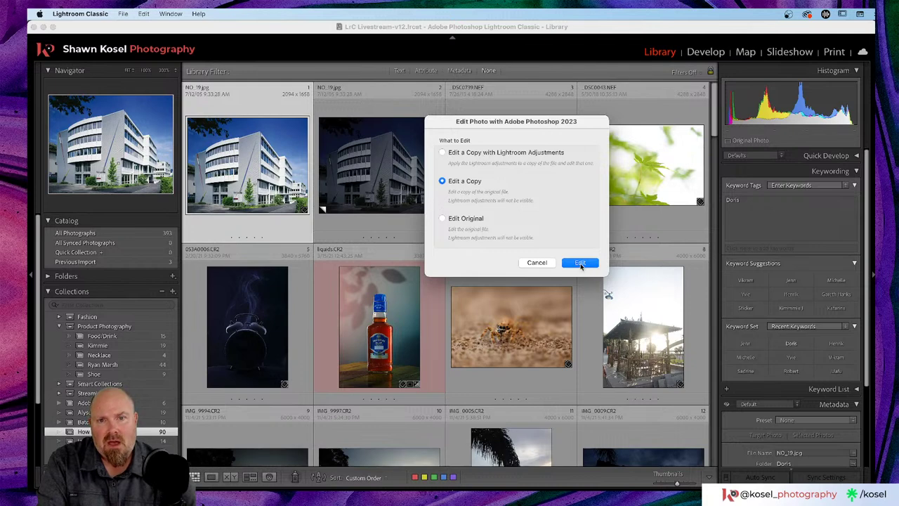
click(442, 153)
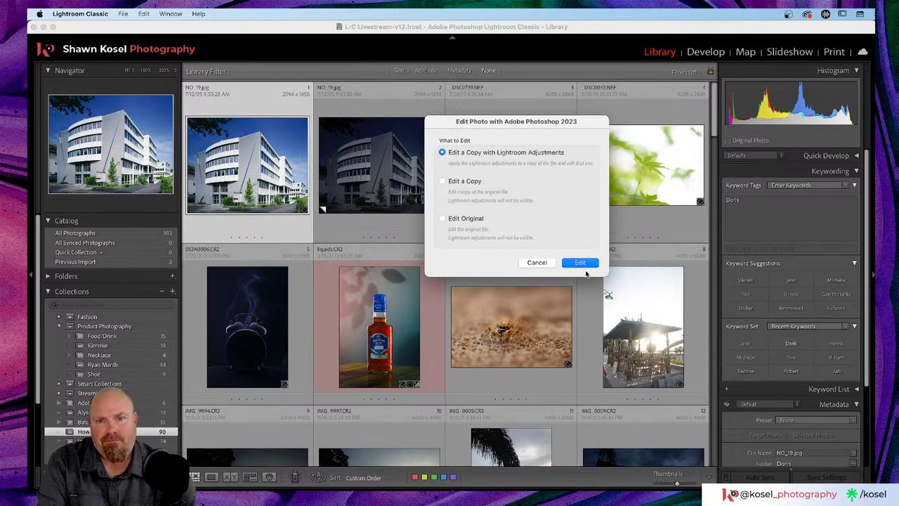
click(586, 266)
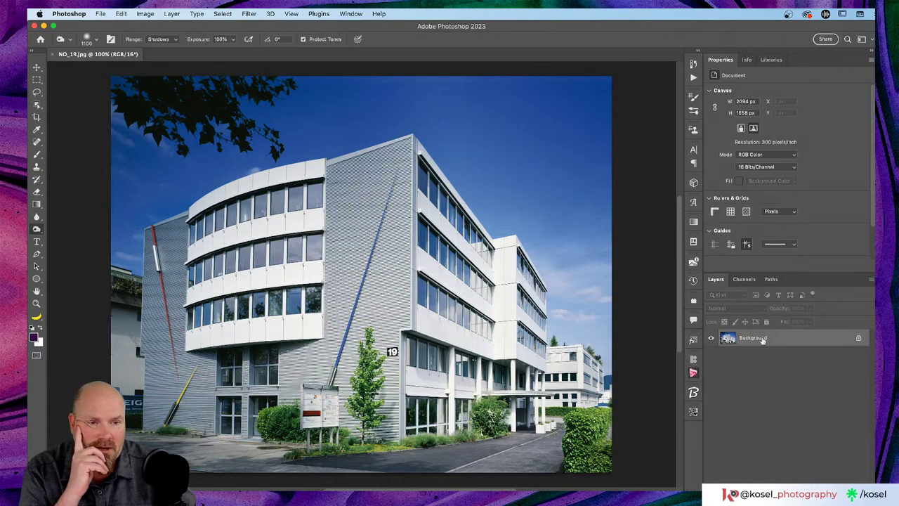
Unlock the Background layer of the building photo and duplicate it.
click(858, 339)
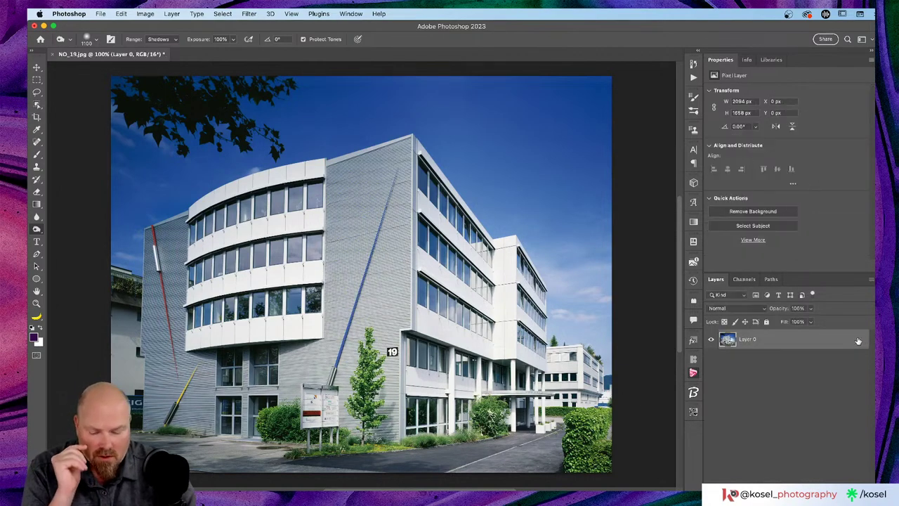
key(super+j)
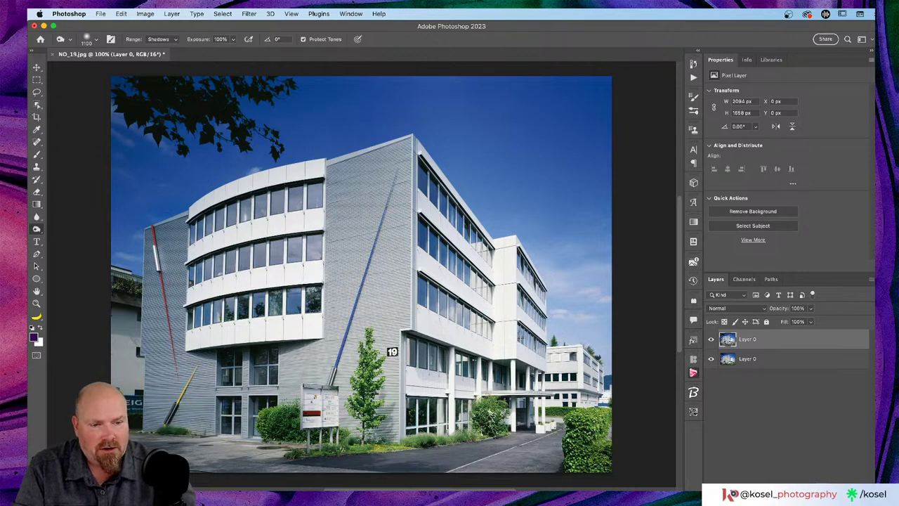
Add a Photo Filter adjustment above the duplicated layer using the Deep Blue filter at 54% density.
click(833, 484)
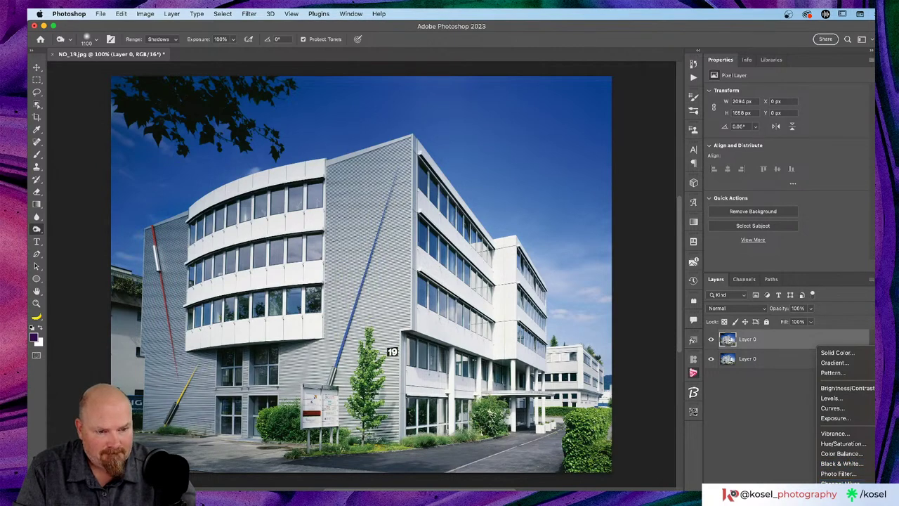
click(838, 474)
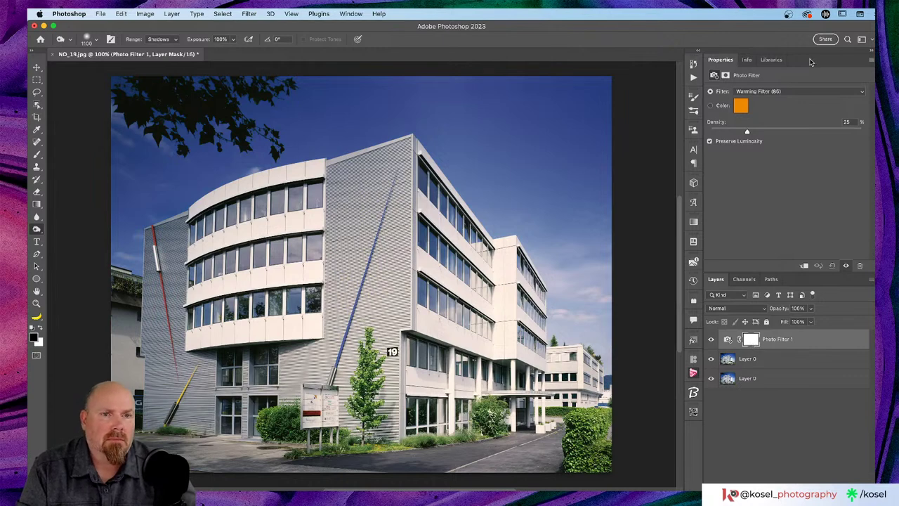
click(849, 92)
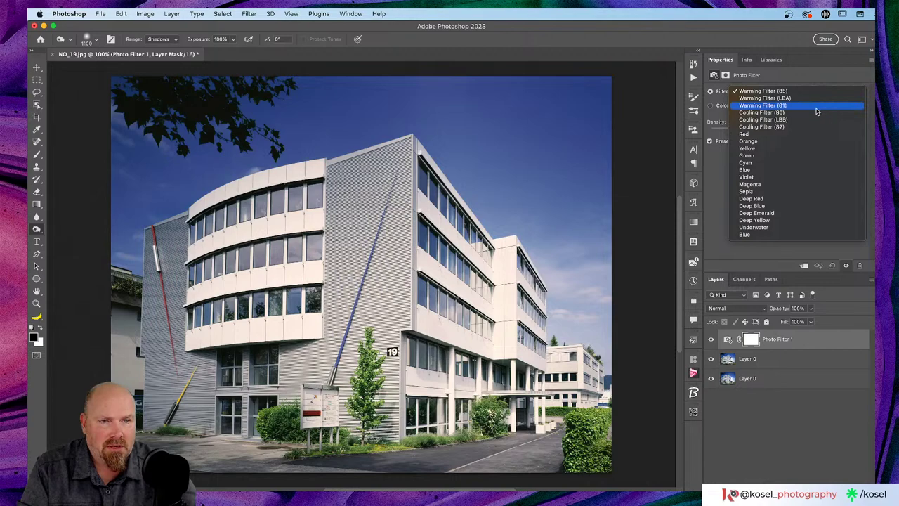
click(773, 206)
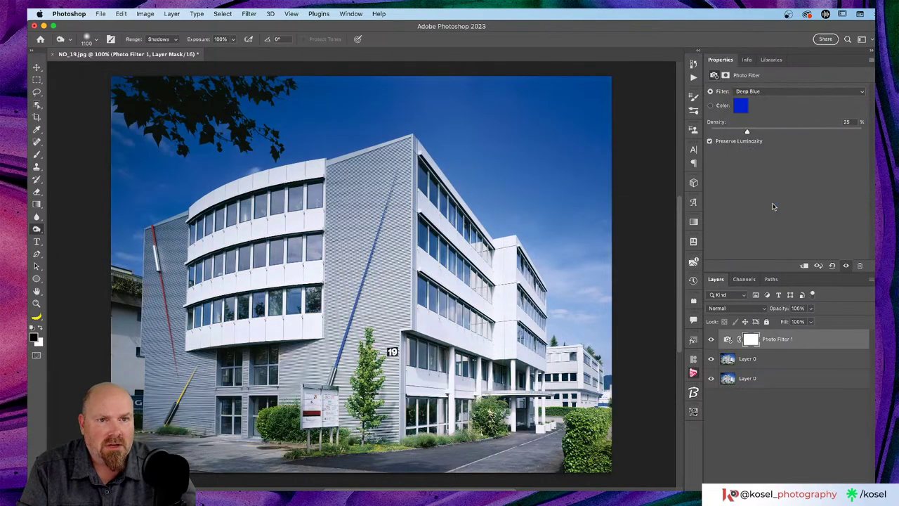
drag(746, 132, 792, 133)
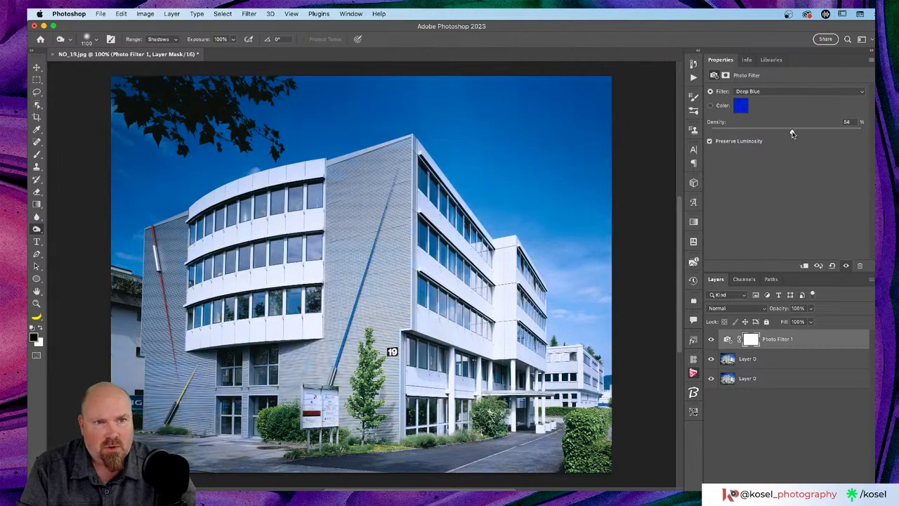
click(796, 92)
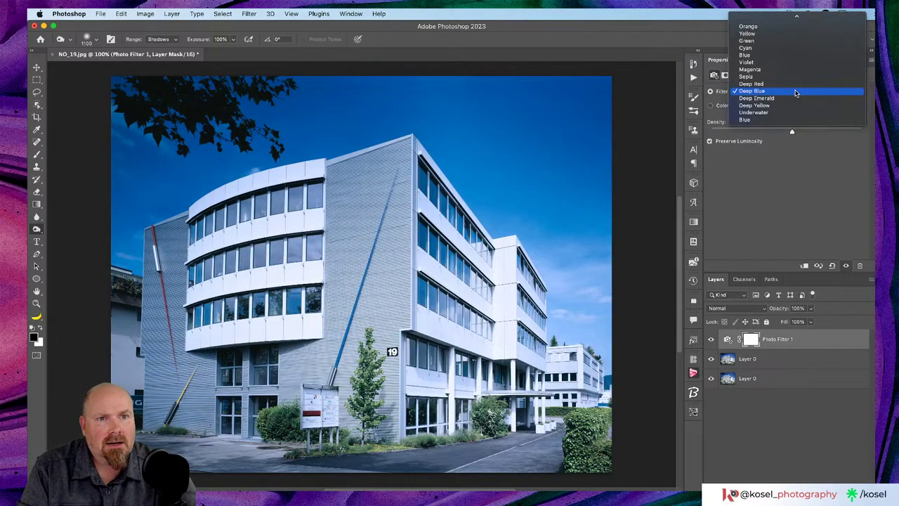
scroll(790, 117, up, 3)
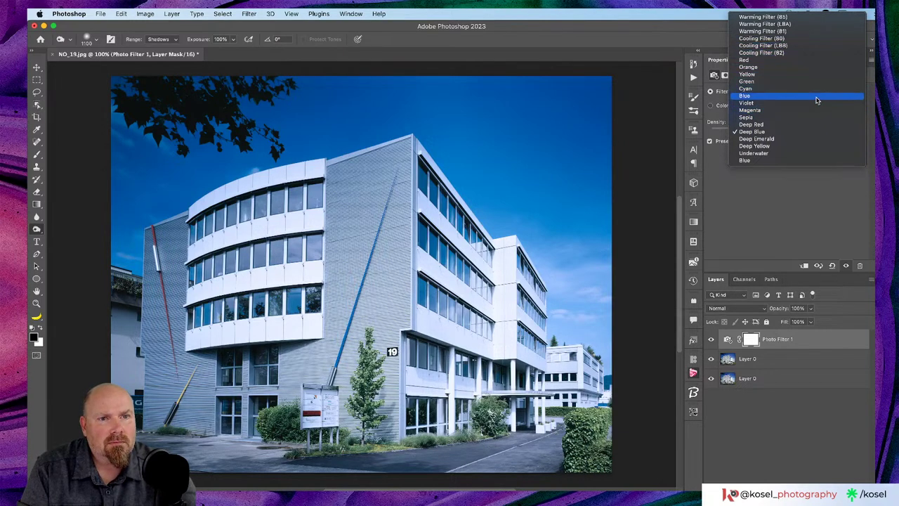
click(784, 135)
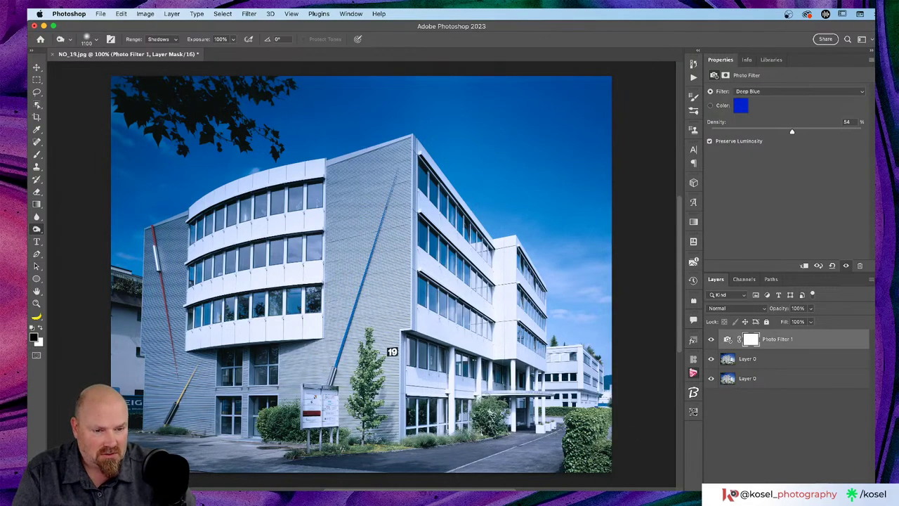
Add a Color Lookup adjustment with the NightFromDay.CUBE 3D LUT and hide the Photo Filter layer.
click(819, 495)
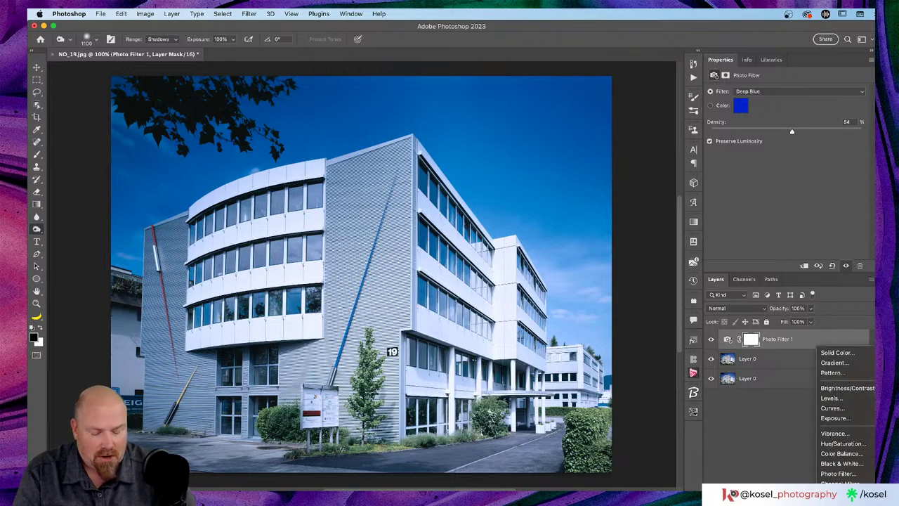
click(836, 493)
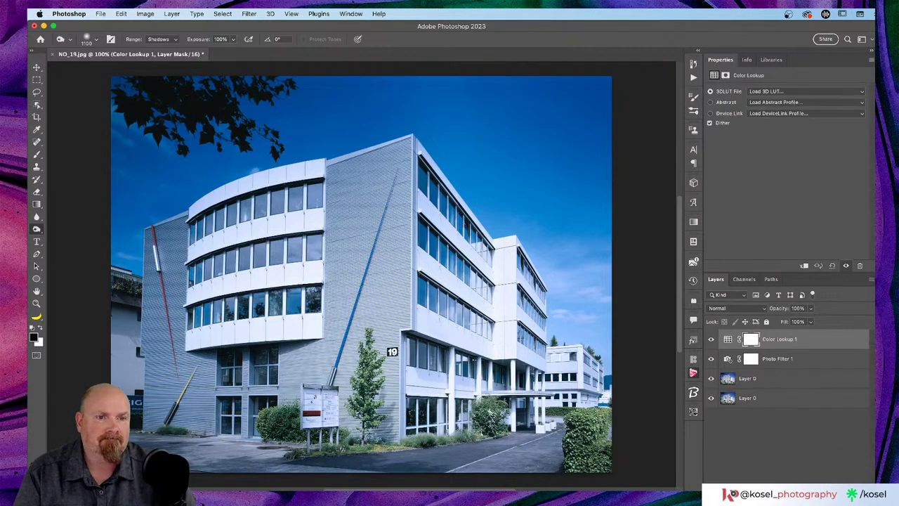
click(711, 359)
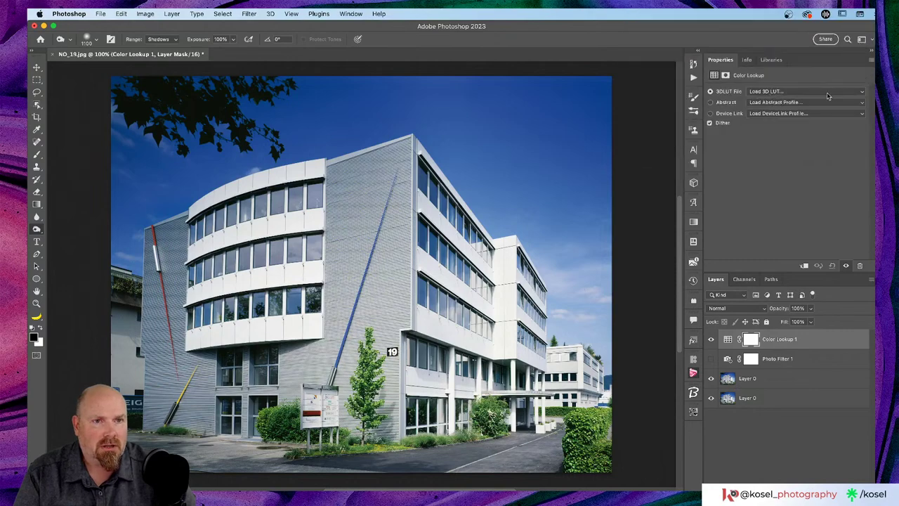
click(861, 93)
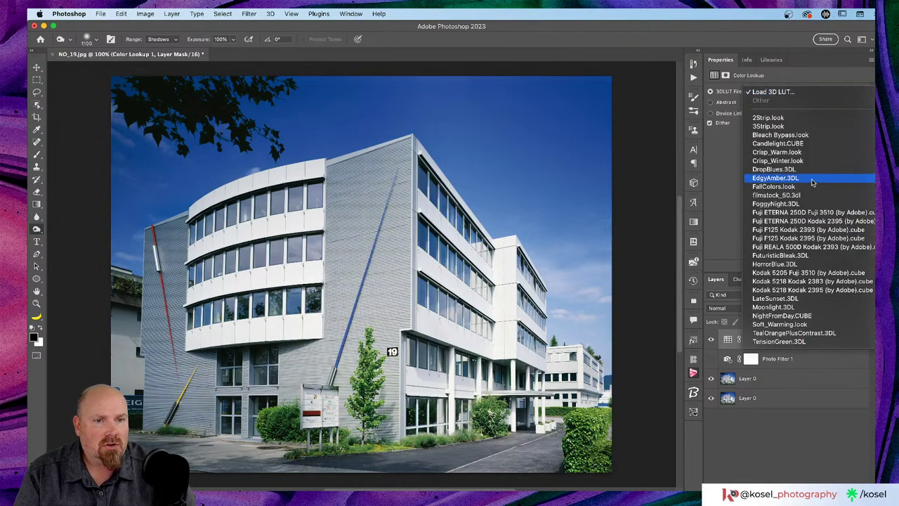
click(778, 319)
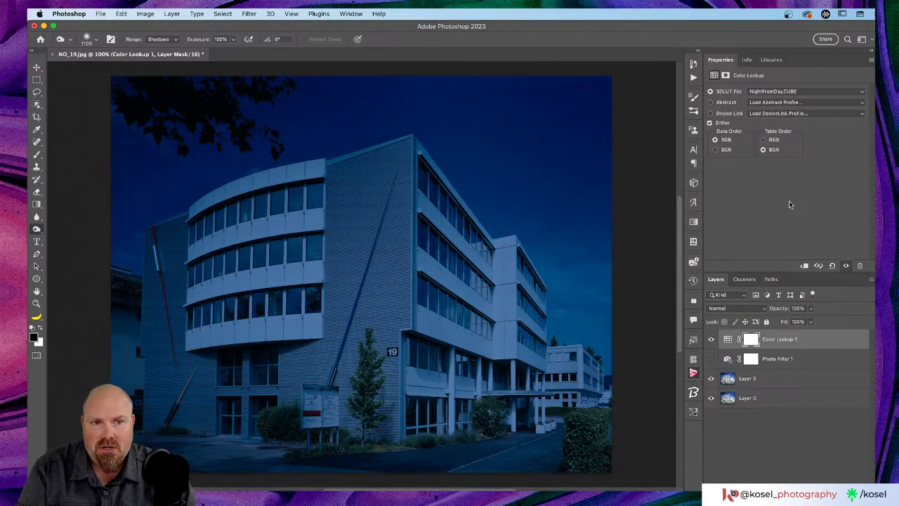
Compare the darkened virtual copy in Lightroom Classic with the NightFromDay version in Photoshop.
key(super+Tab)
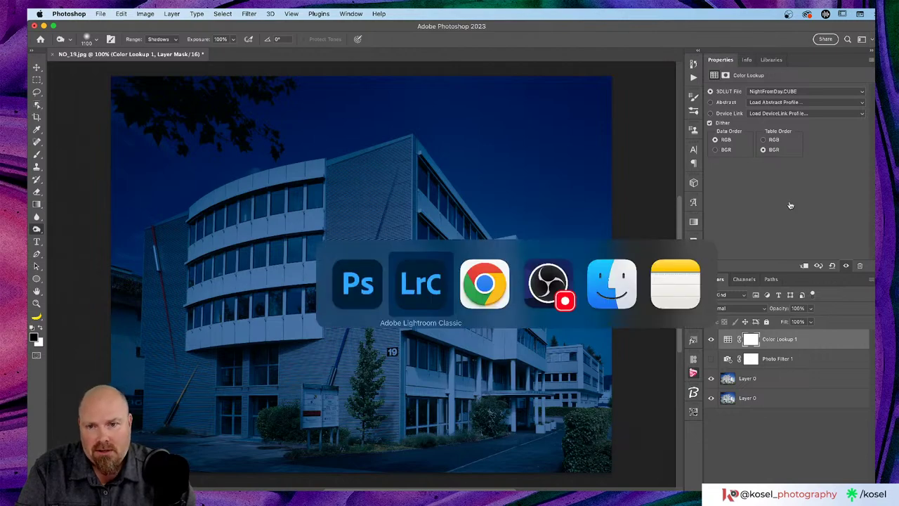
key(super+Tab)
click(383, 168)
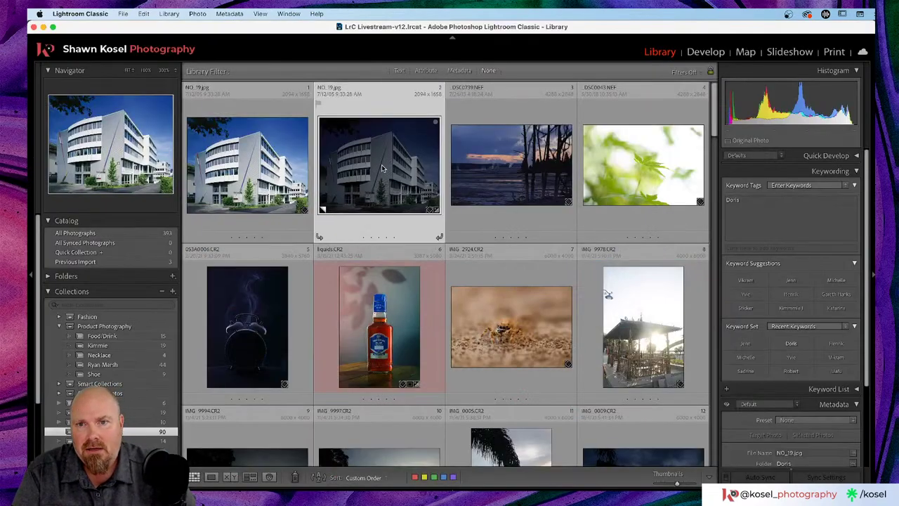
double_click(383, 169)
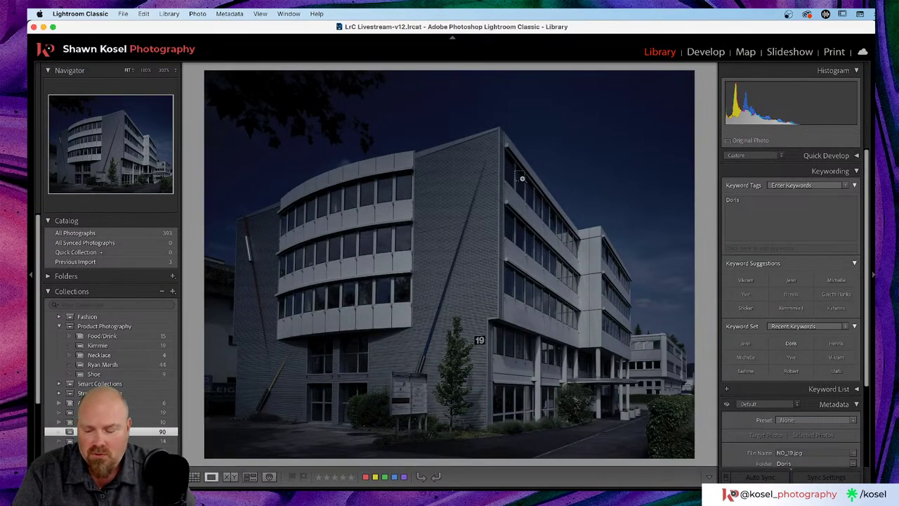
key(super+Tab)
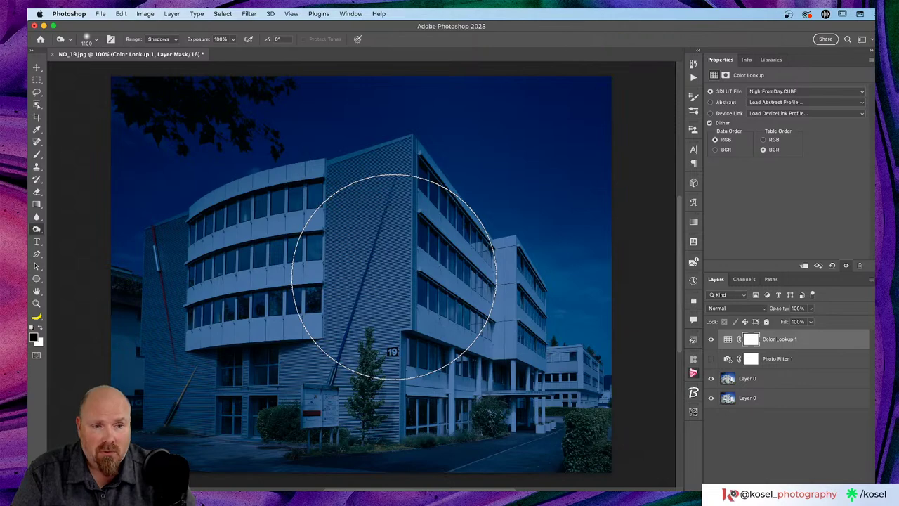
key(super+Tab)
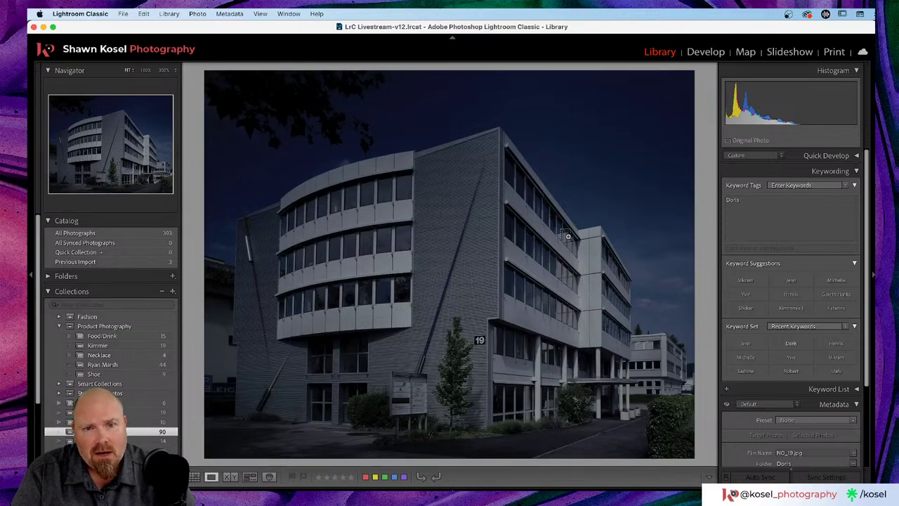
key(super+Tab)
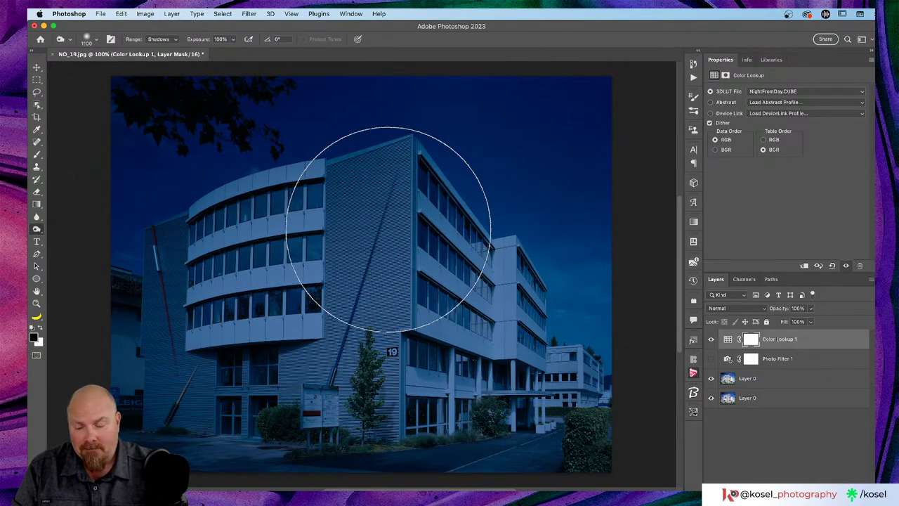
Hide the Color Lookup adjustment and convert the upper Layer 0 to a smart object.
key(v)
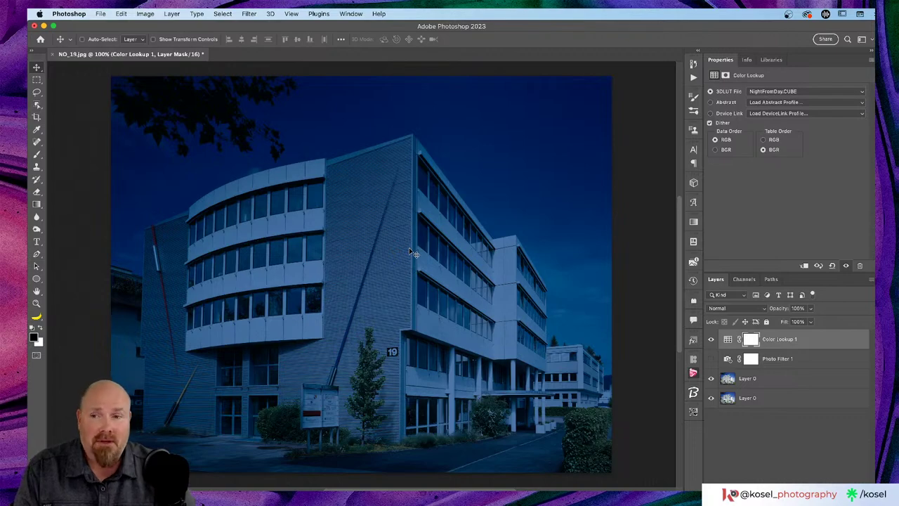
click(710, 339)
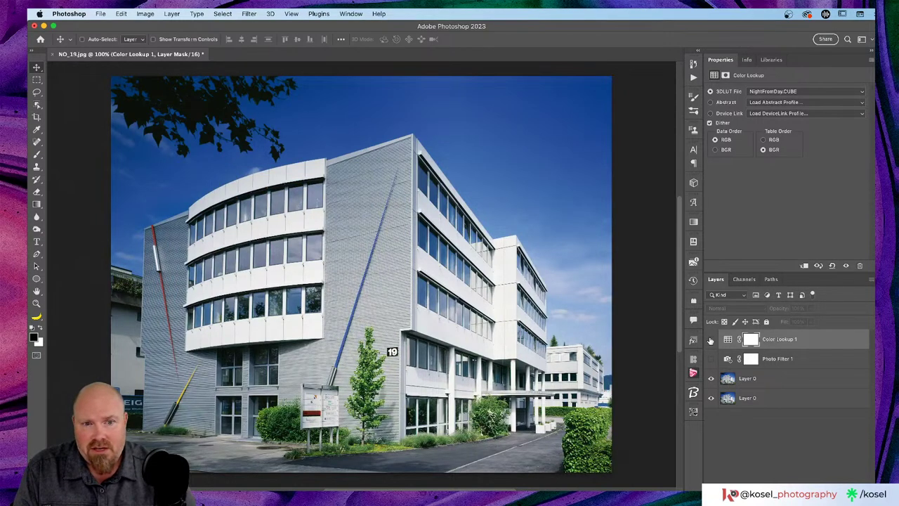
click(793, 386)
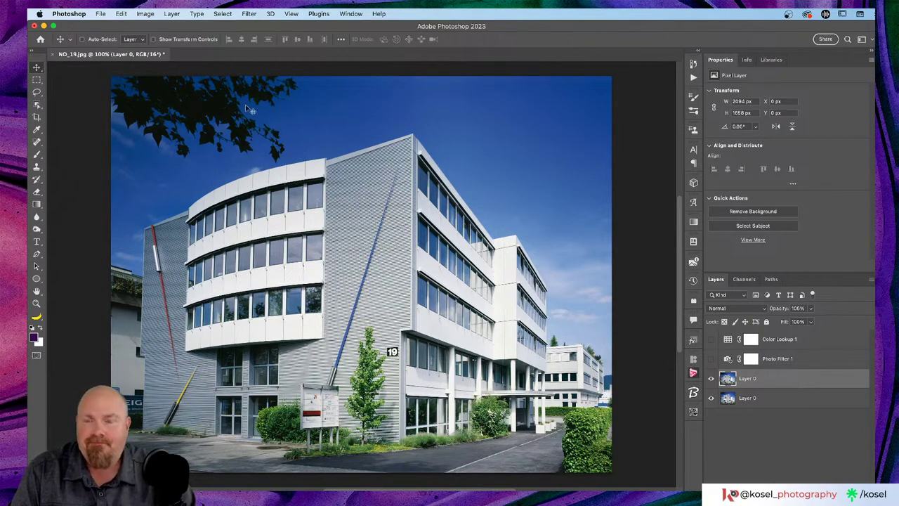
key(super+shift+s)
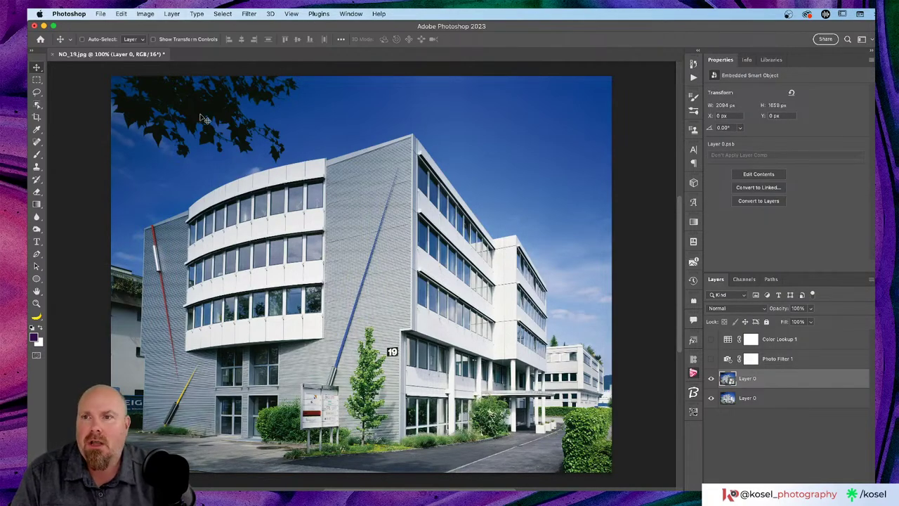
Start Sky Replacement on the upper Layer 0 and browse the Spectacular_Pack_1 and My Clouds sky presets.
click(123, 14)
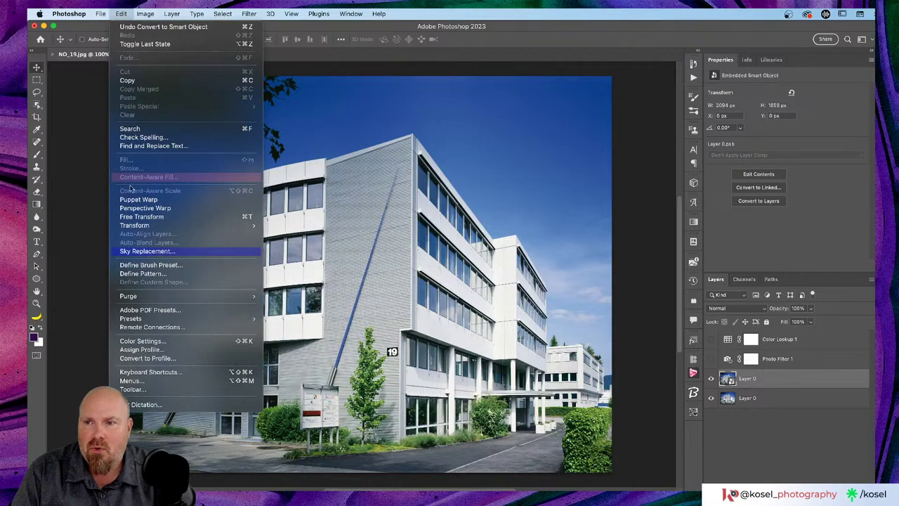
click(138, 252)
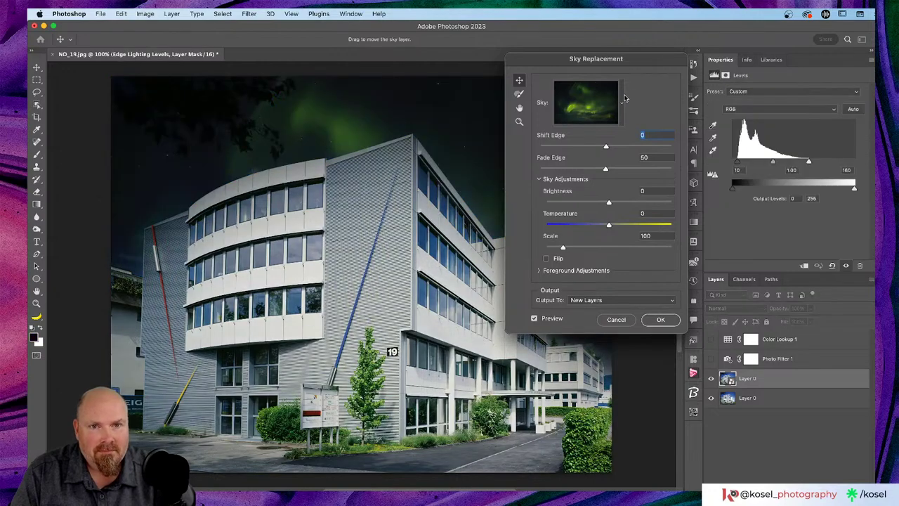
click(621, 102)
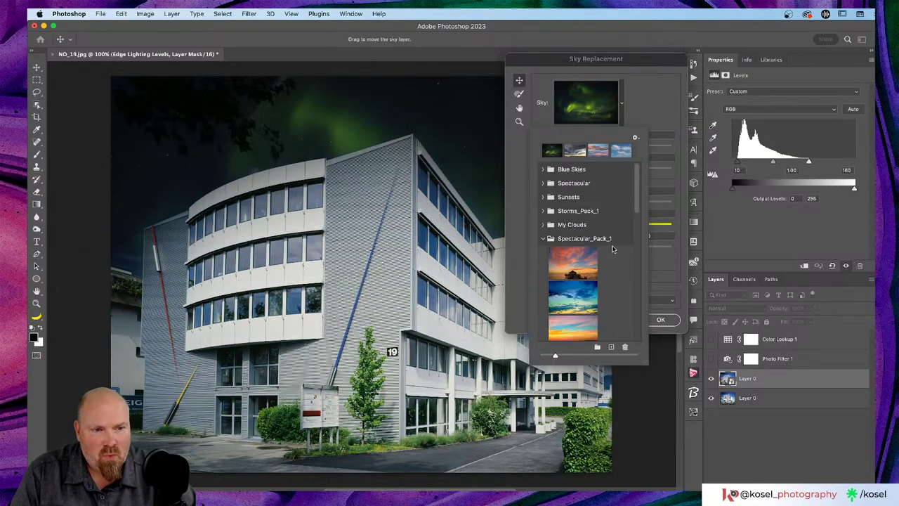
scroll(610, 250, down, 3)
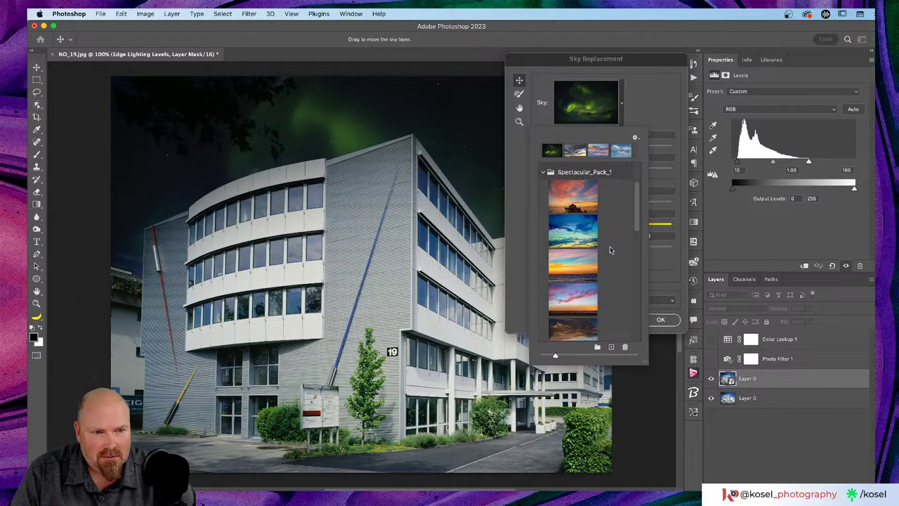
scroll(610, 250, down, 3)
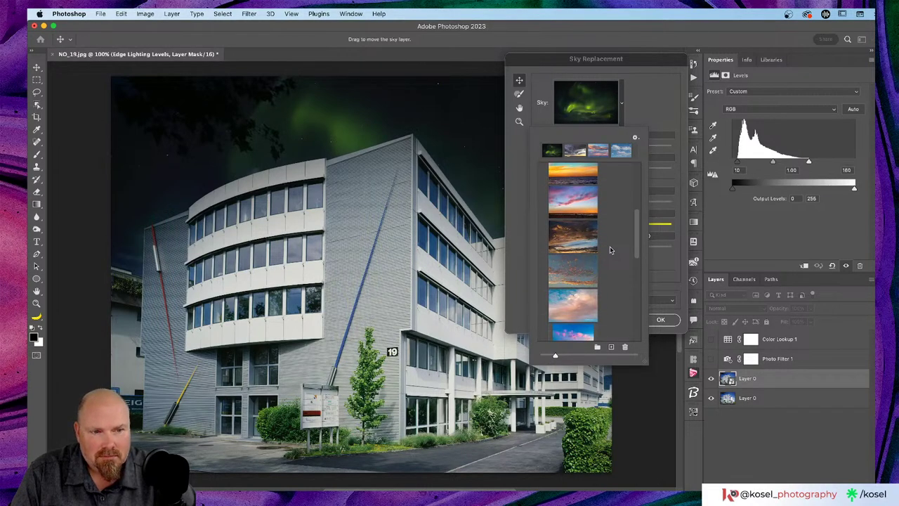
scroll(610, 250, down, 8)
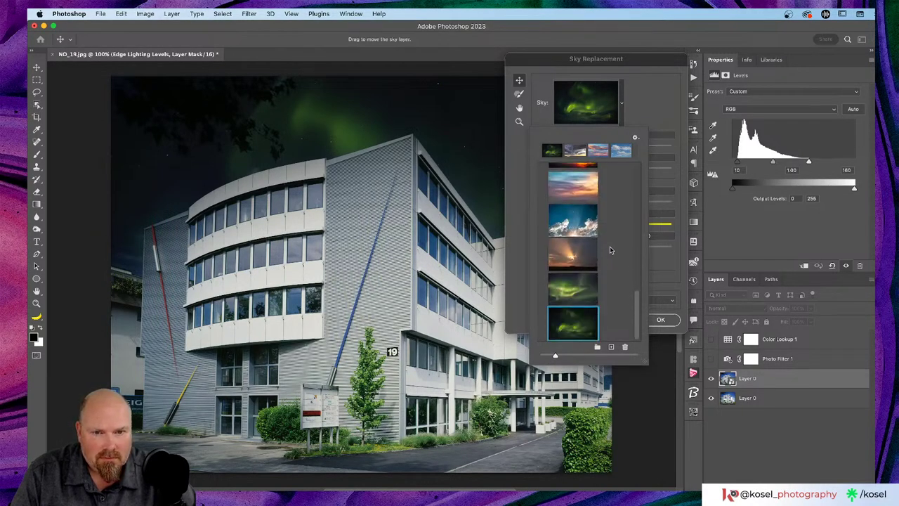
scroll(610, 250, up, 12)
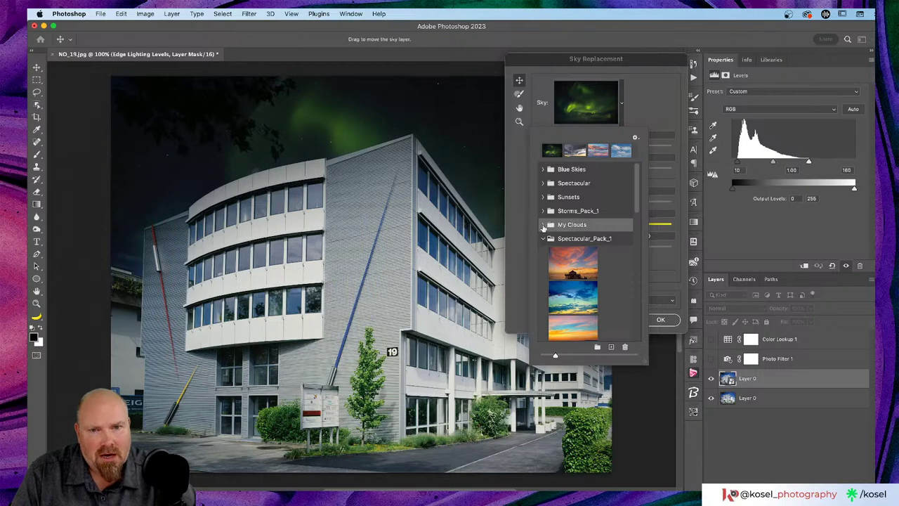
click(543, 225)
scroll(583, 224, down, 5)
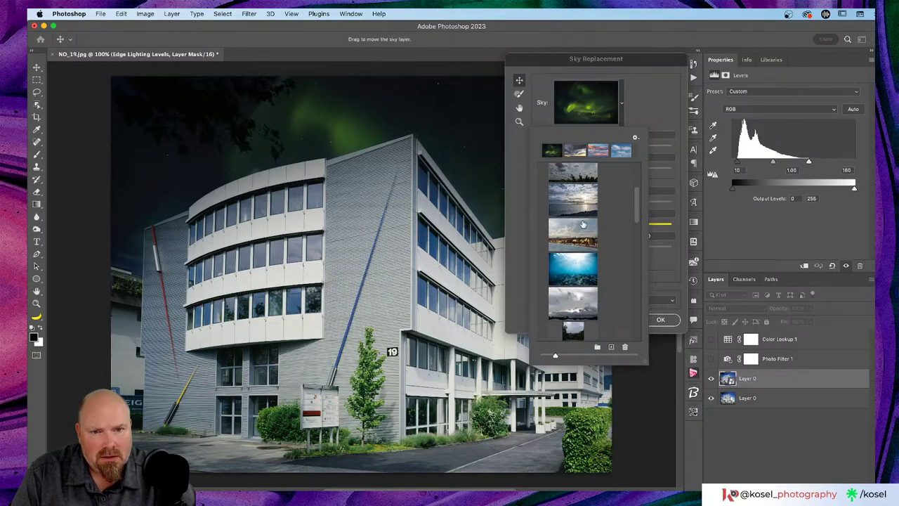
scroll(583, 225, down, 3)
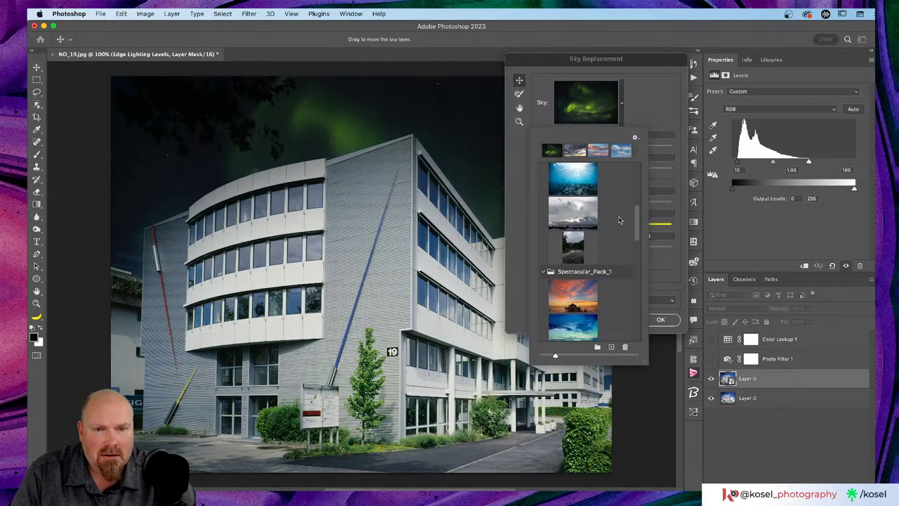
scroll(617, 219, up, 8)
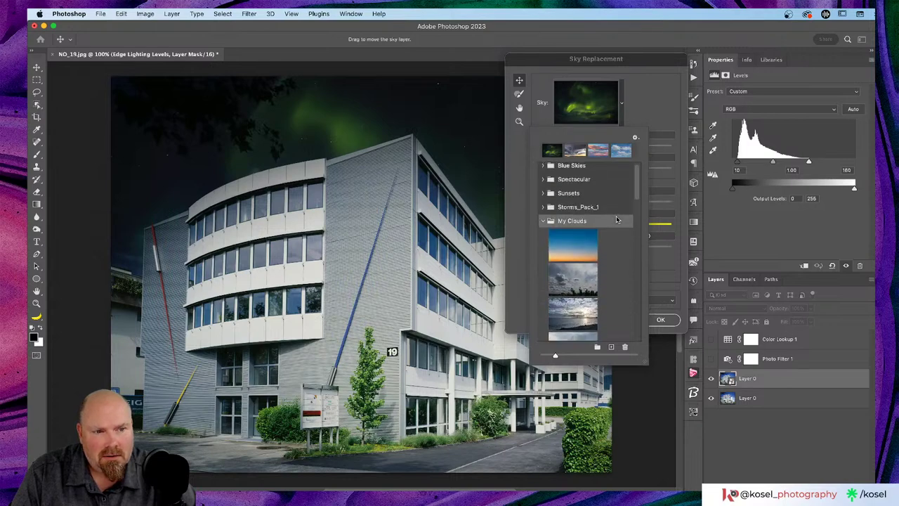
Choose the first Storms_Pack_1 sky, with dark clouds above an orange horizon, as the replacement sky.
click(545, 211)
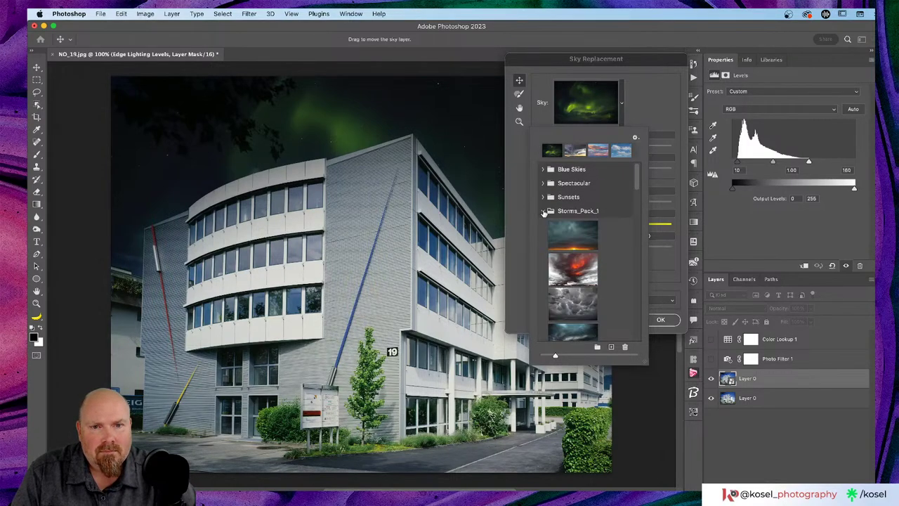
scroll(622, 218, down, 2)
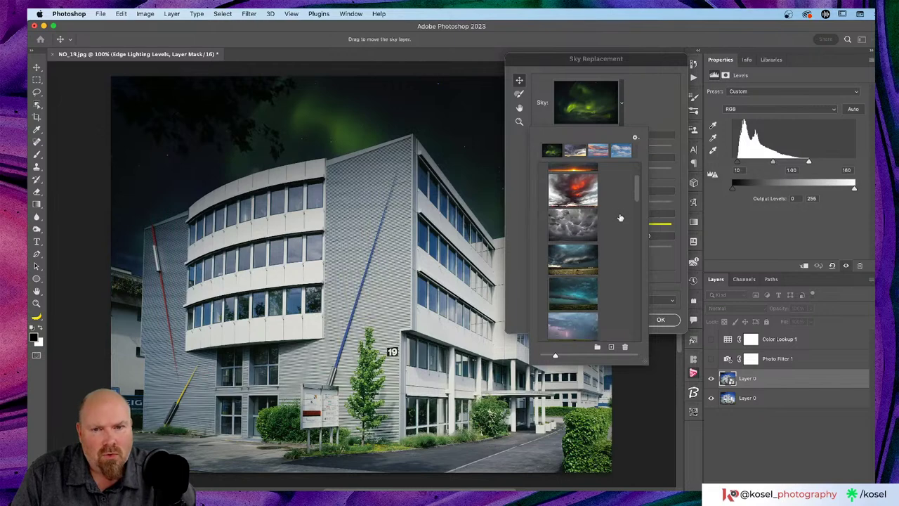
scroll(620, 218, down, 2)
scroll(621, 218, down, 3)
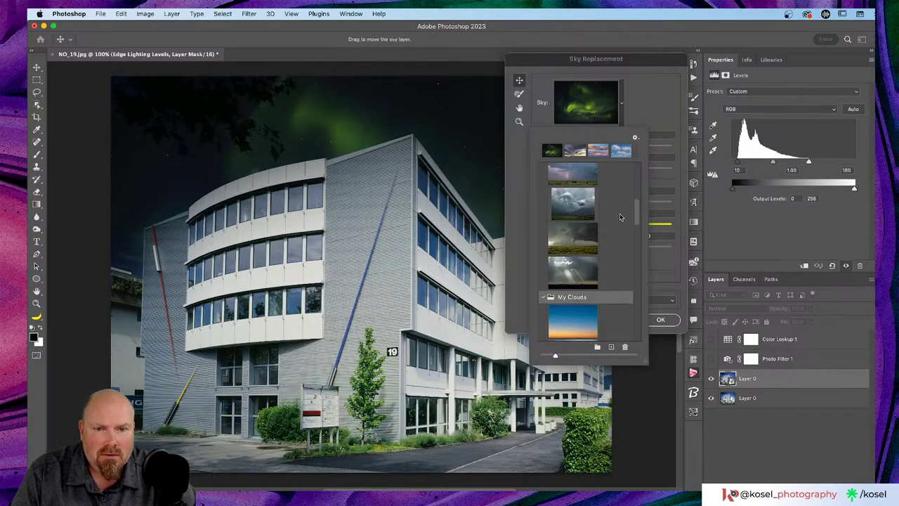
scroll(620, 213, up, 3)
scroll(620, 214, up, 3)
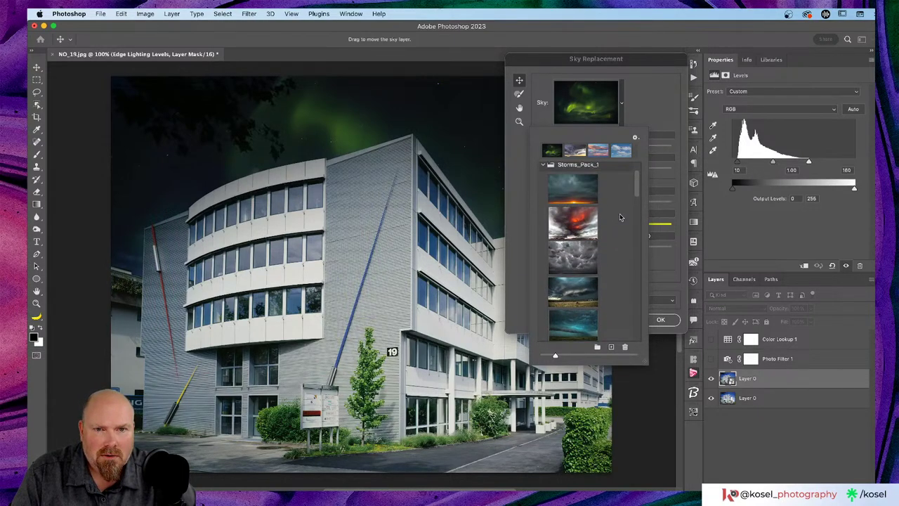
scroll(620, 214, up, 2)
click(569, 233)
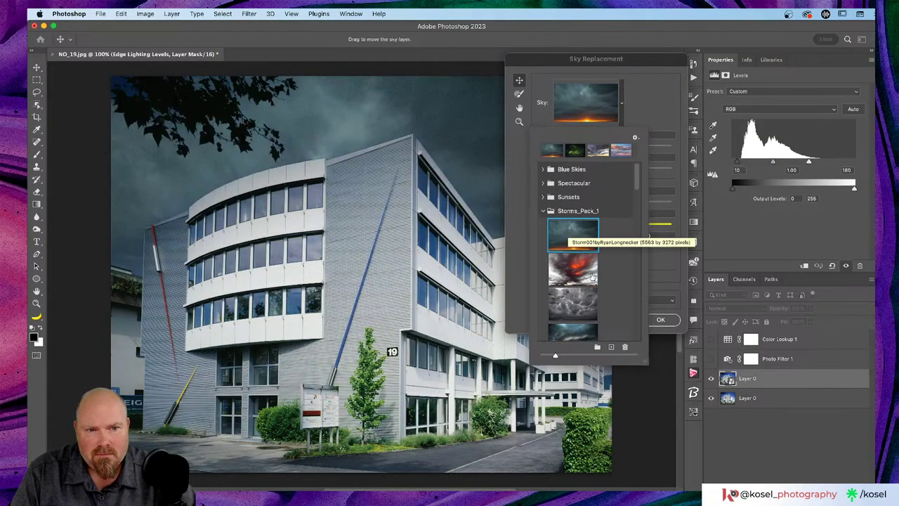
click(664, 91)
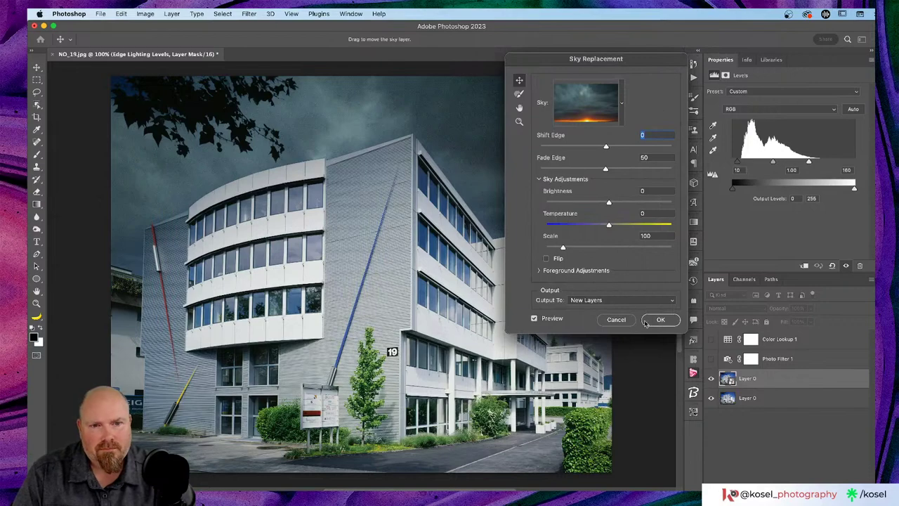
Set the sky's Brightness to -7 and apply the sky replacement with output to New Layers.
drag(616, 63, 644, 85)
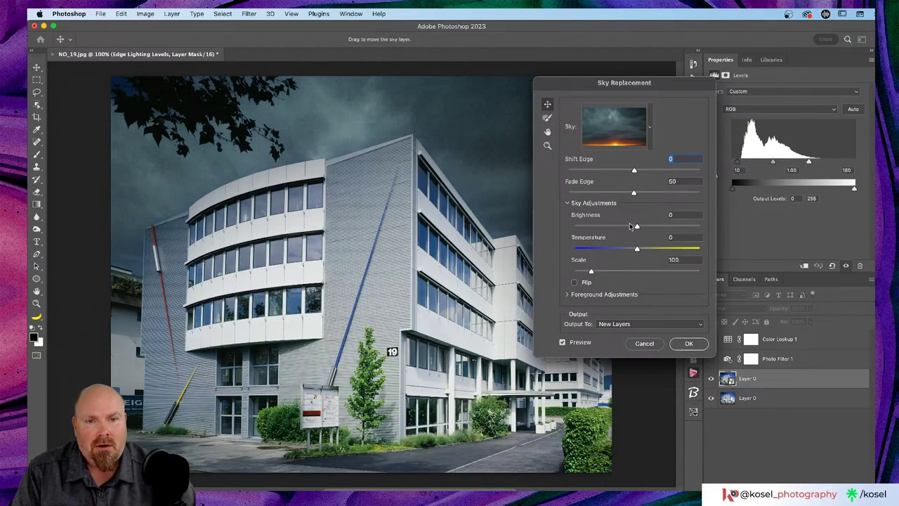
drag(636, 226, 633, 227)
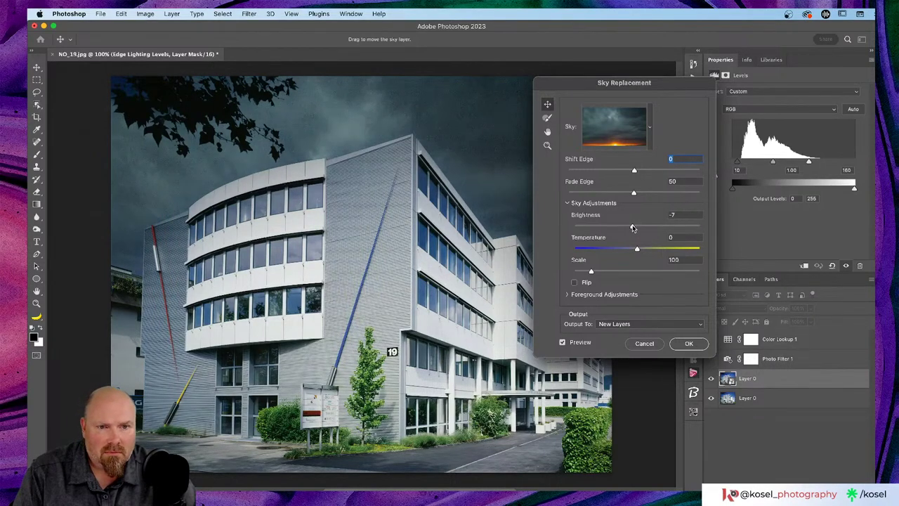
click(679, 347)
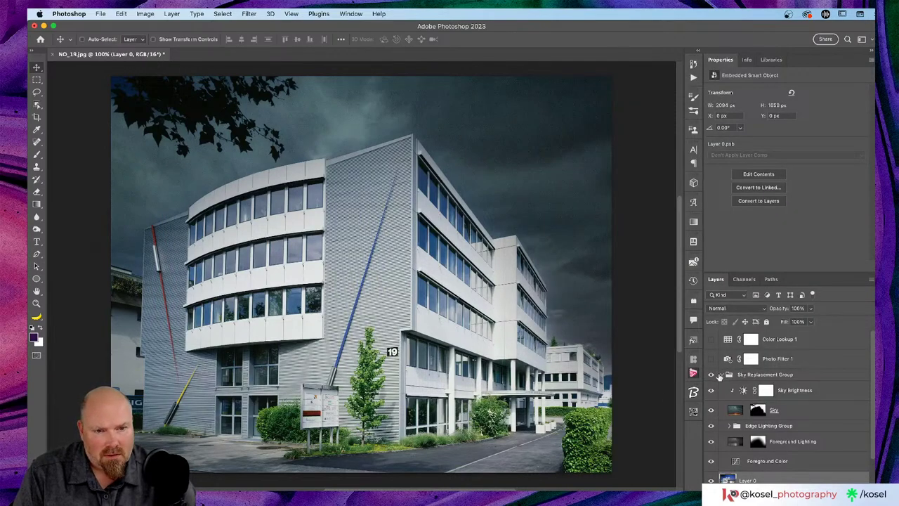
Show the Color Lookup adjustment again and delete the stray vector mask added to it.
click(719, 376)
click(710, 339)
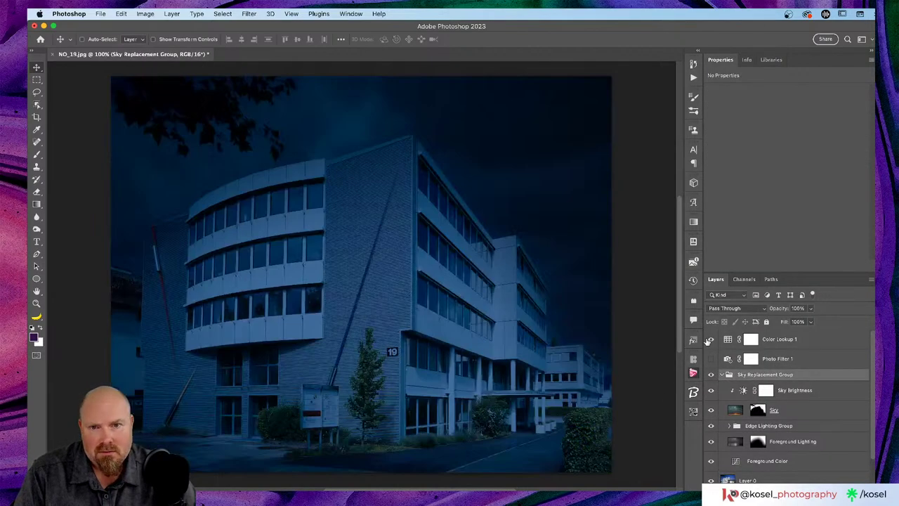
click(822, 341)
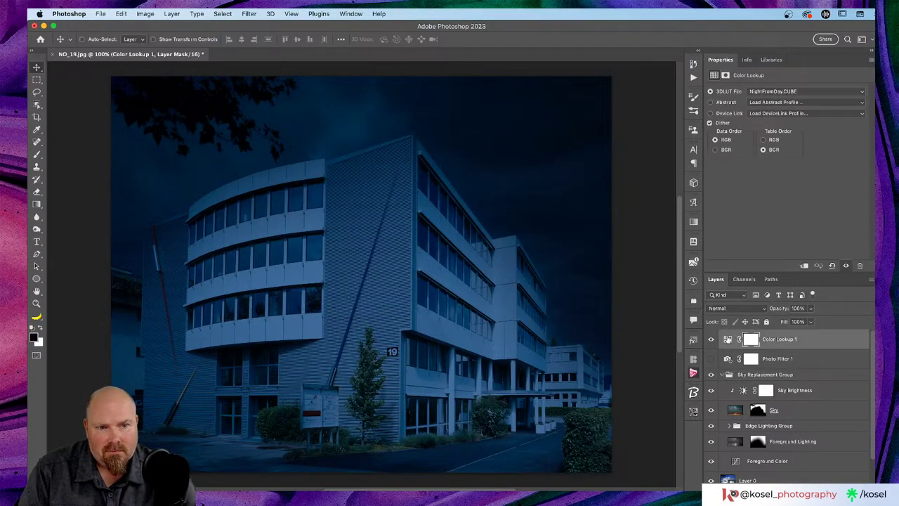
click(728, 340)
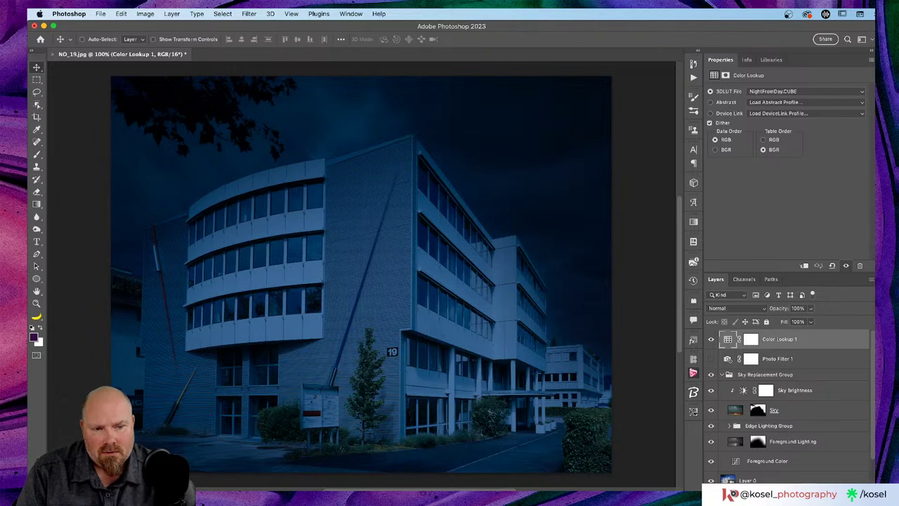
drag(777, 341, 858, 491)
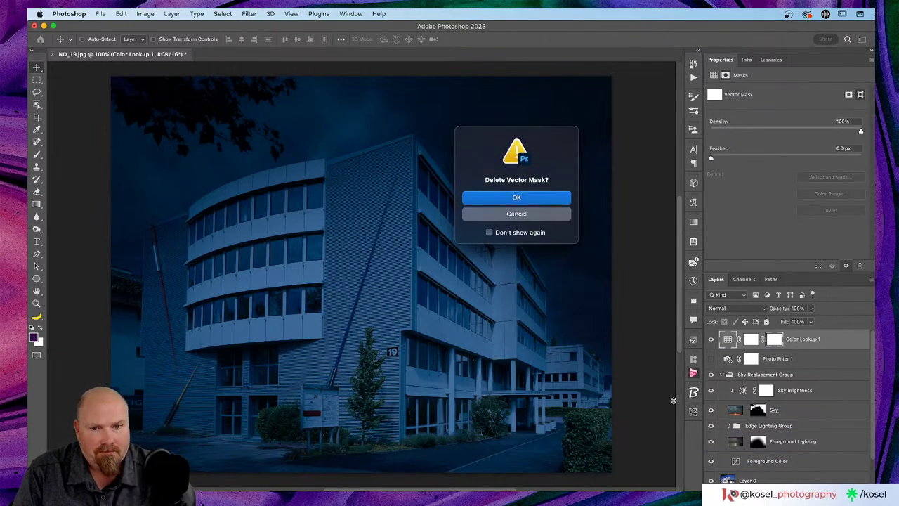
click(532, 198)
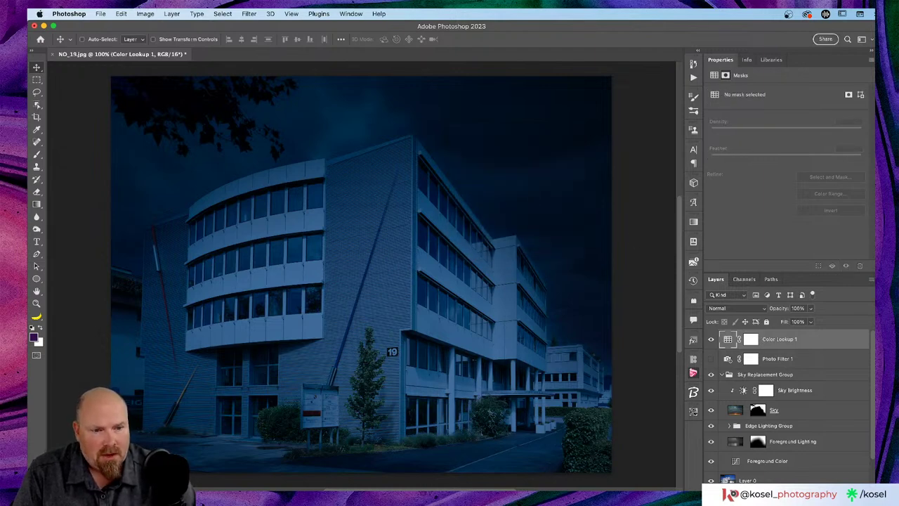
Add a Color Balance adjustment on top with midtones at Cyan-Red +1, Magenta-Green -3 and Yellow-Blue -10.
click(823, 491)
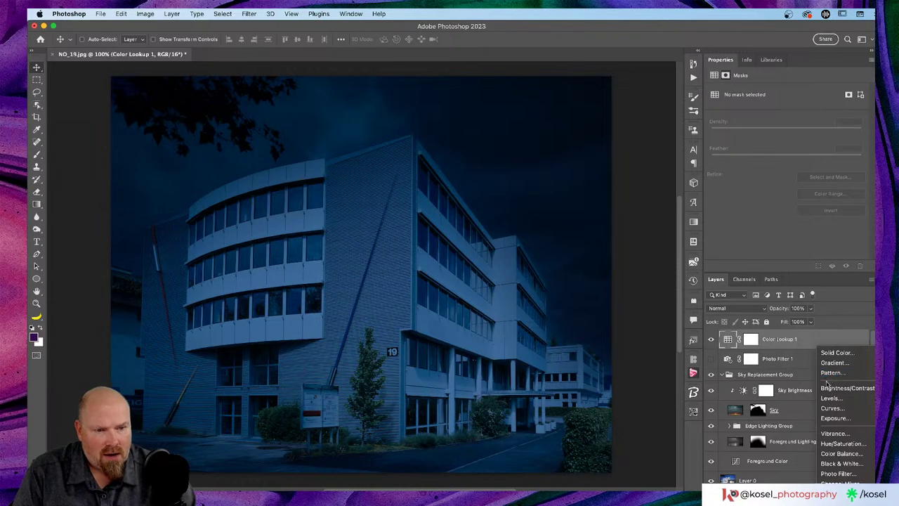
click(839, 455)
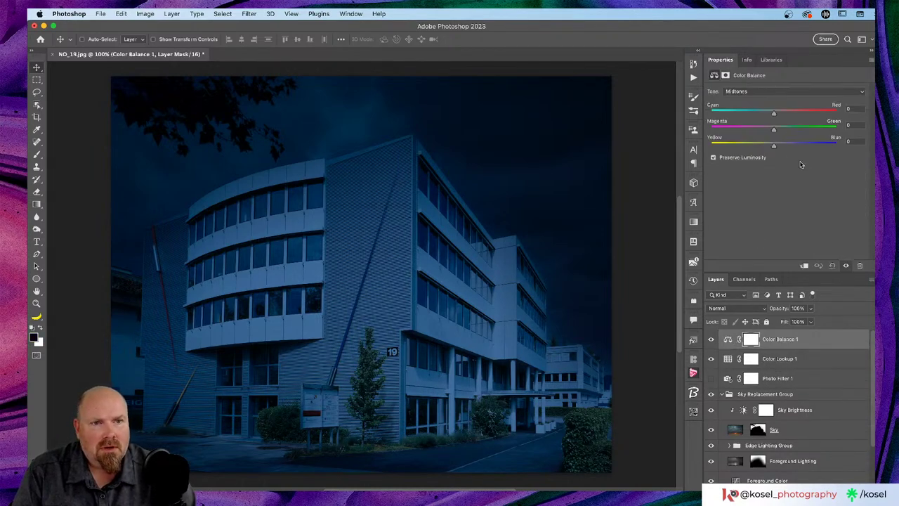
drag(773, 148, 768, 147)
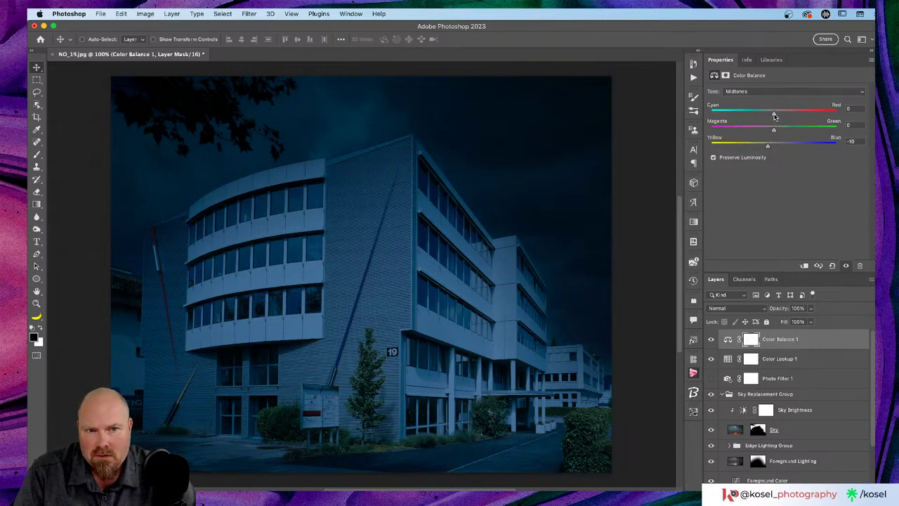
click(775, 116)
drag(773, 133, 772, 133)
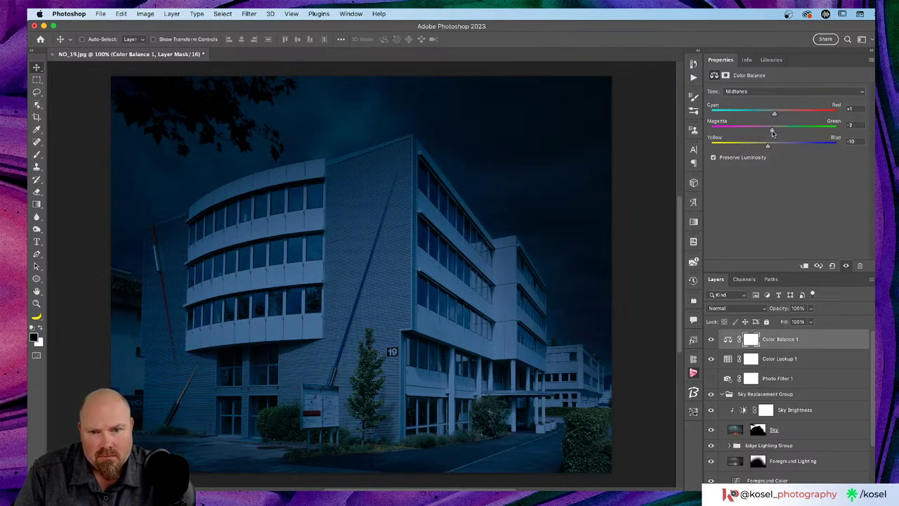
Compare the night image with and without the Color Balance adjustment.
click(711, 340)
click(712, 340)
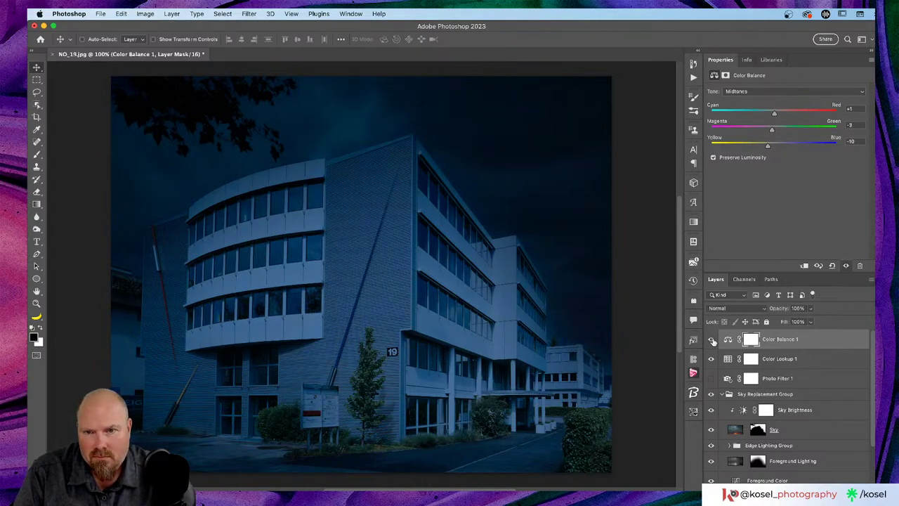
click(712, 340)
click(712, 340)
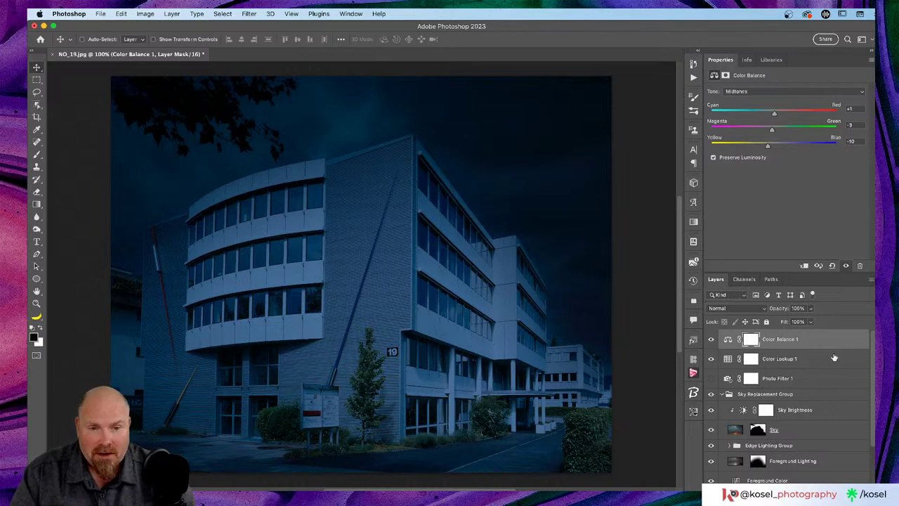
scroll(833, 358, down, 1)
scroll(834, 358, up, 1)
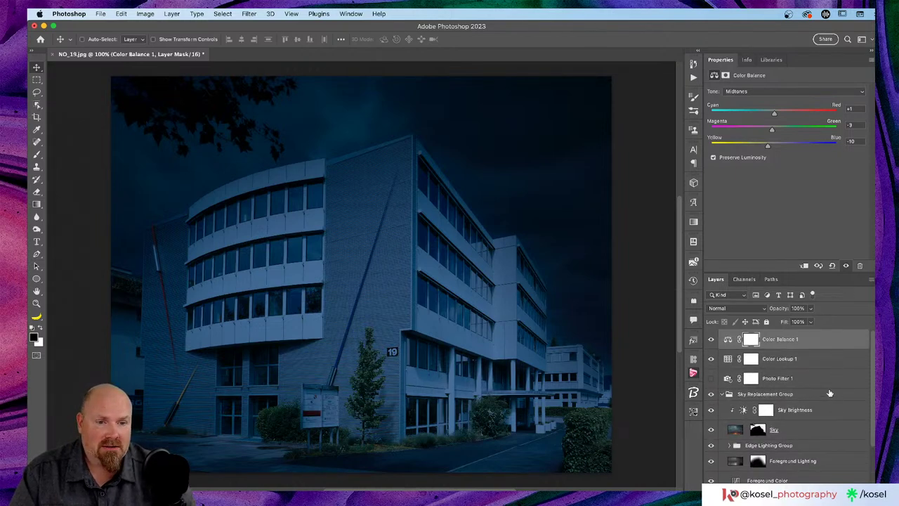
click(812, 360)
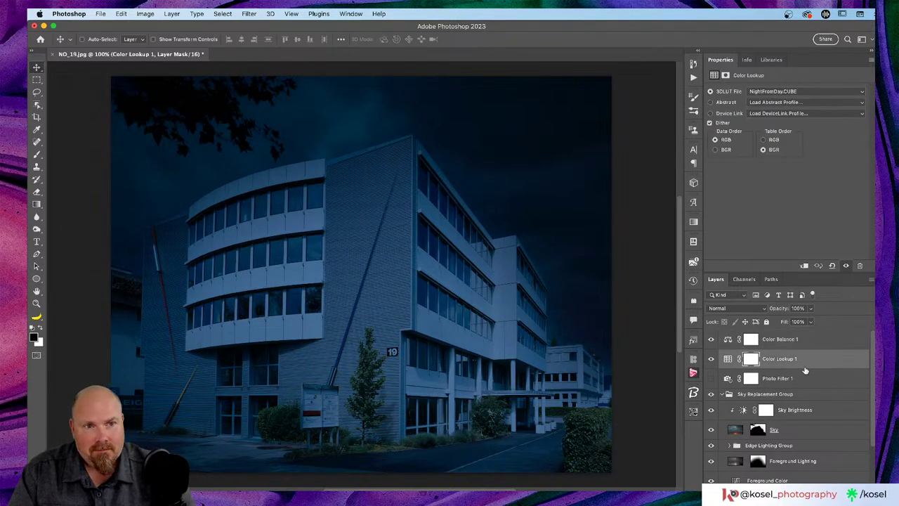
click(800, 341)
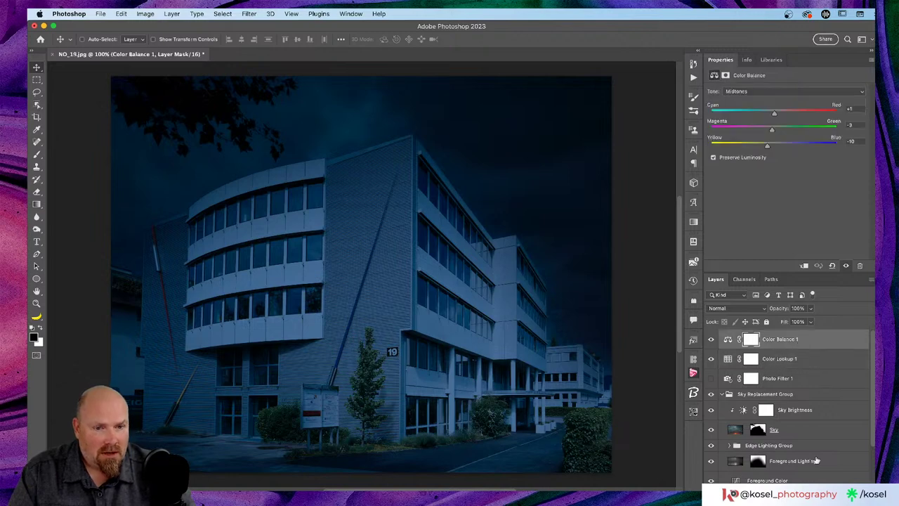
Replace the hidden Photo Filter adjustment with an Exposure adjustment below the Color Lookup, with Exposure set to -0.36.
click(802, 379)
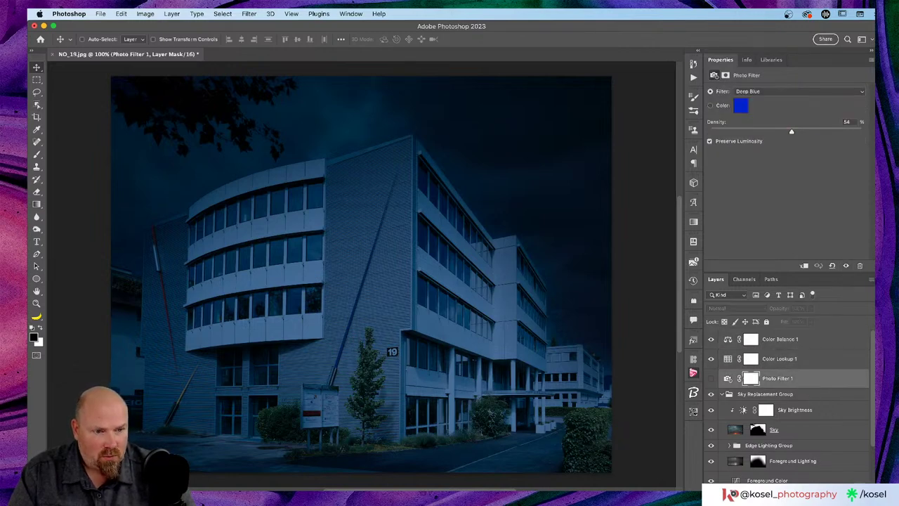
key(Delete)
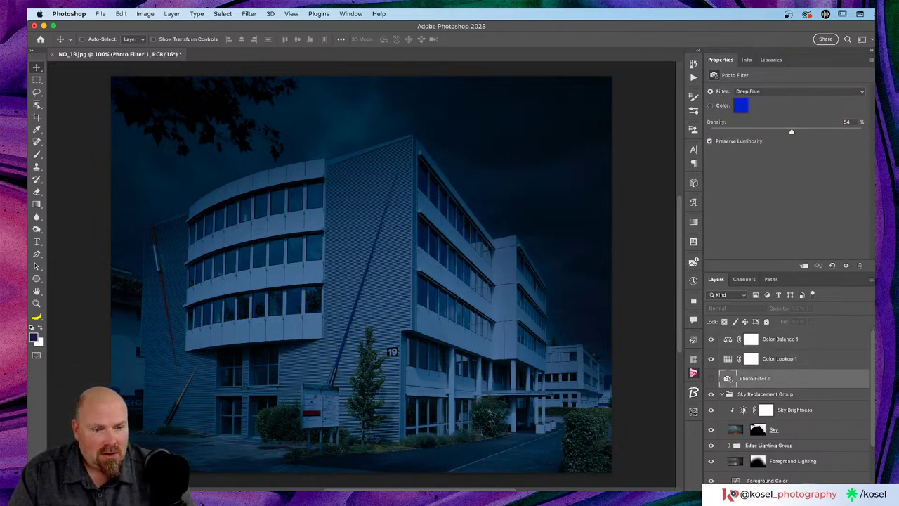
click(818, 495)
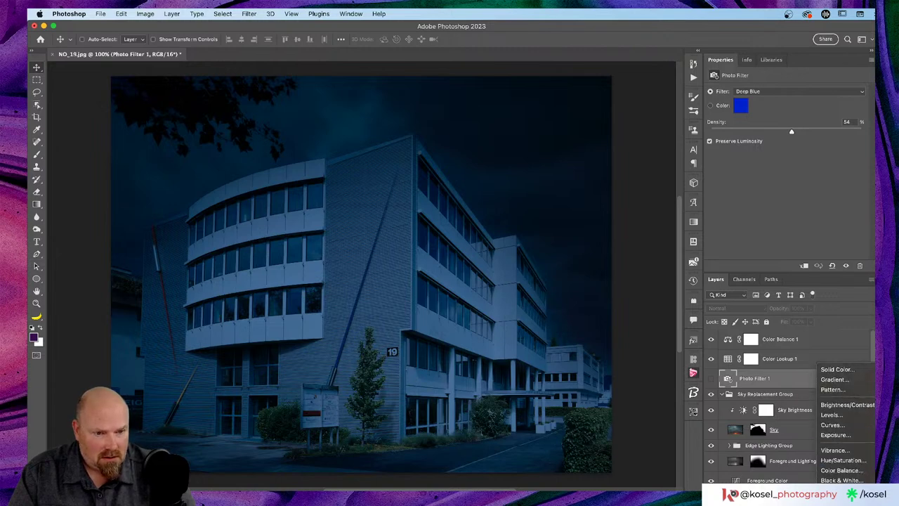
click(850, 437)
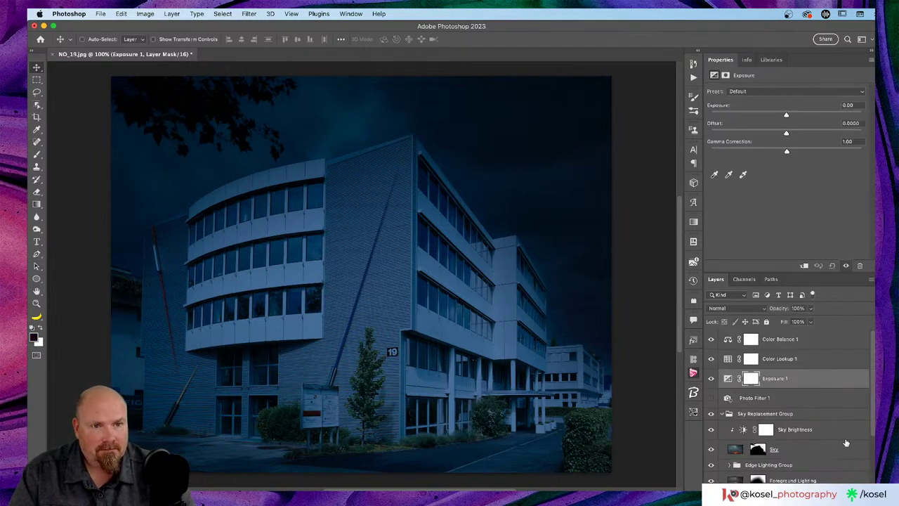
drag(786, 118, 785, 117)
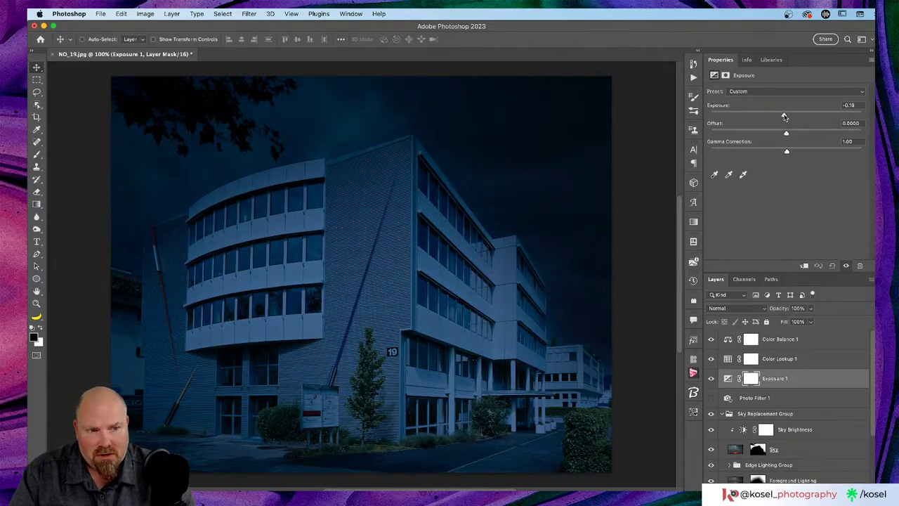
drag(784, 116, 785, 119)
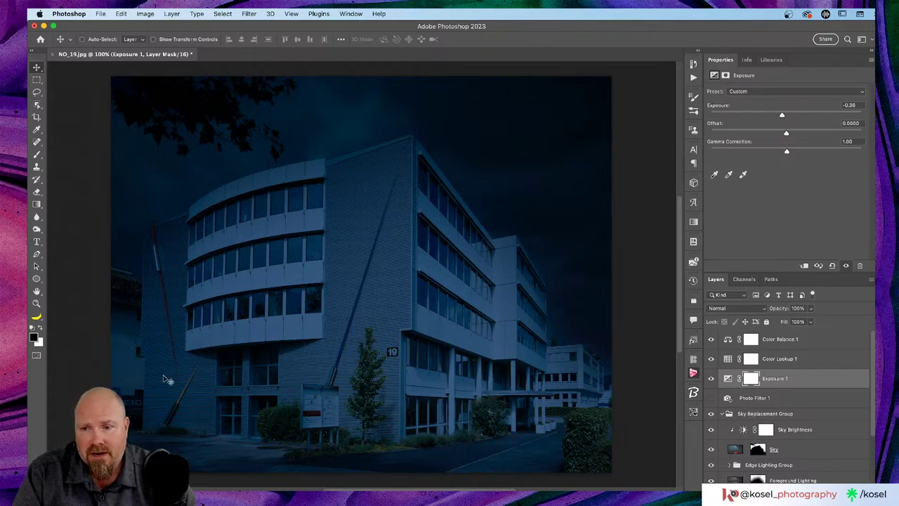
click(800, 399)
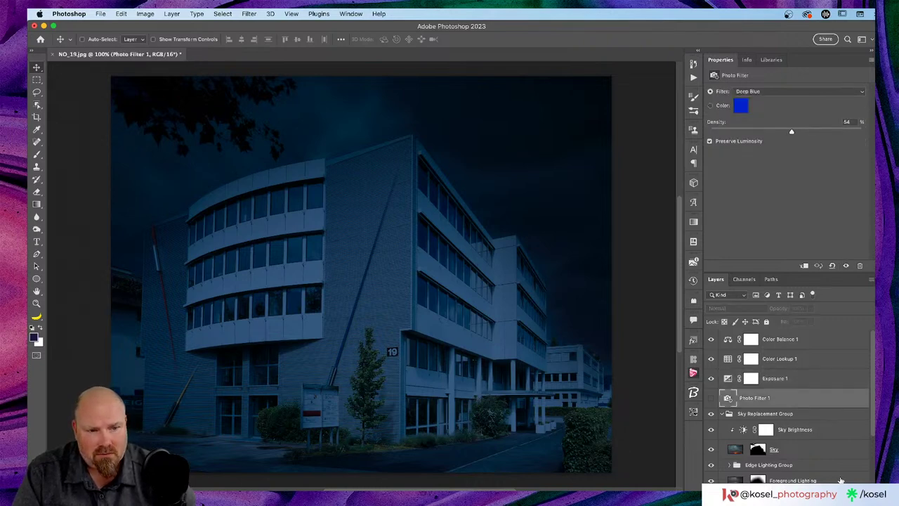
key(Delete)
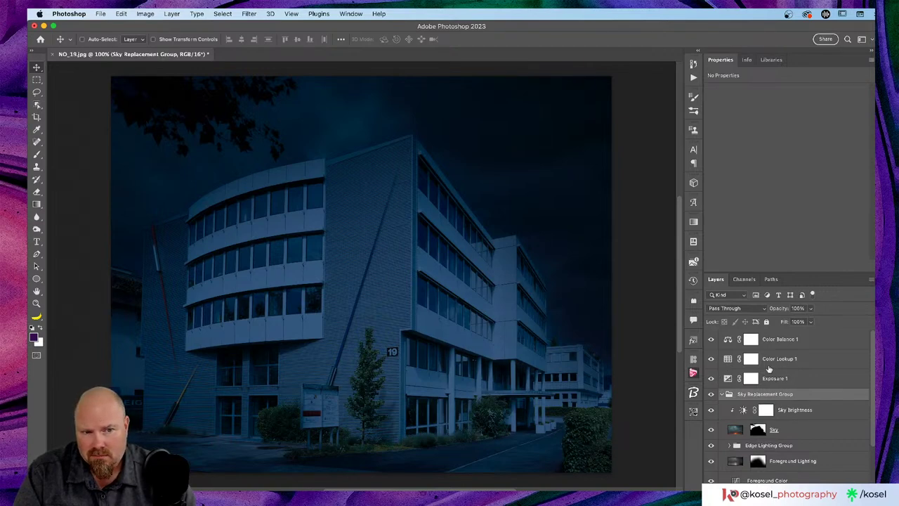
Add a blank layer directly above the Sky Replacement Group and fill it with a linear purple-to-white gradient from the right edge to mid-image.
key(super+alt+shift+n)
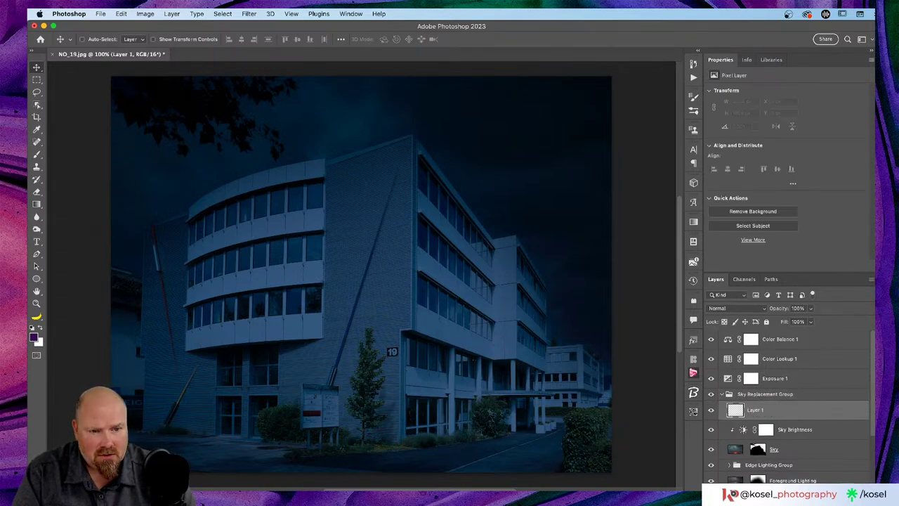
drag(771, 411, 727, 396)
click(721, 414)
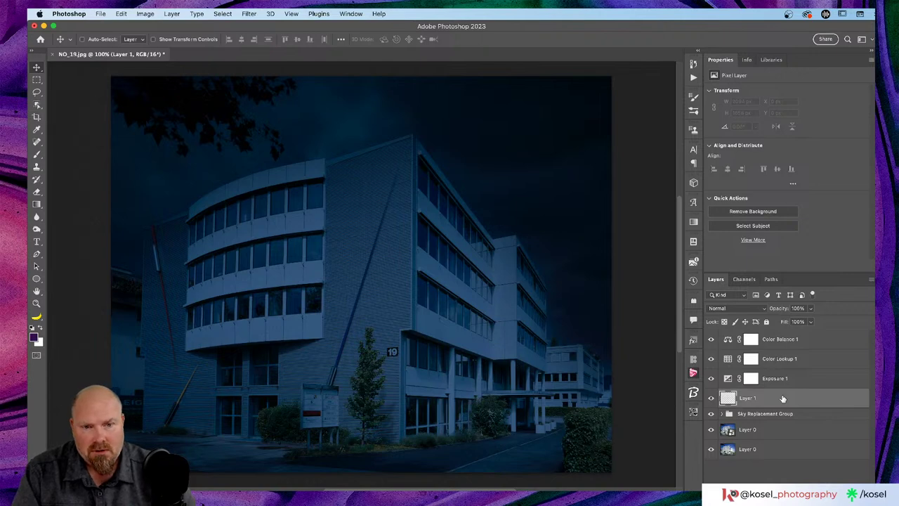
click(36, 203)
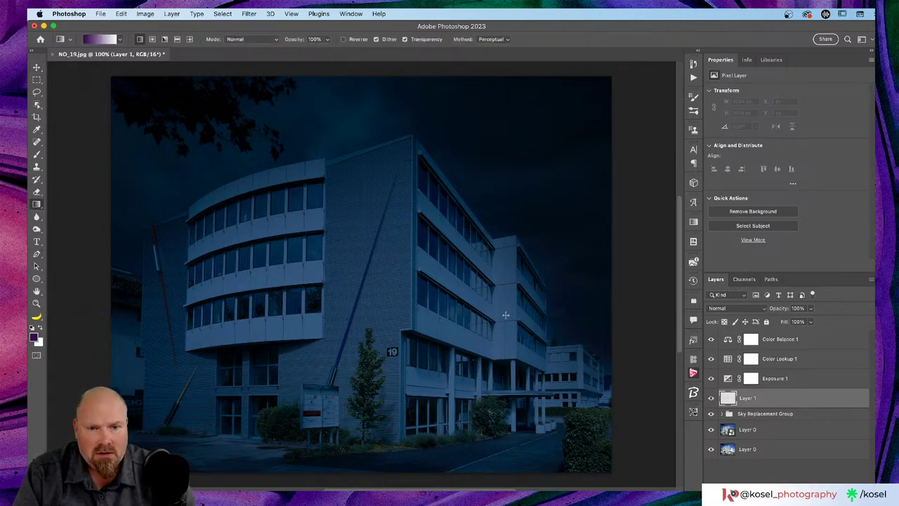
drag(623, 321, 411, 323)
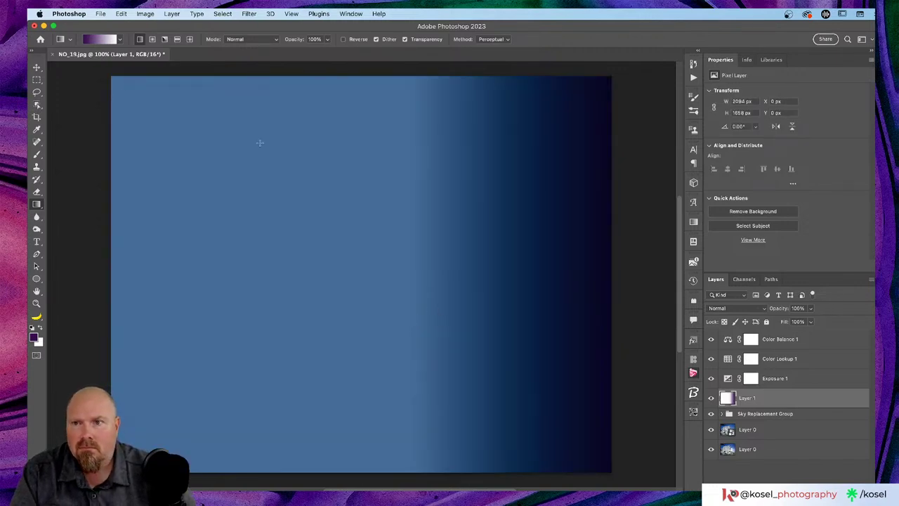
Edit the foreground-to-background gradient so its starting opacity stop is 0%, and accept the custom gradient.
click(105, 39)
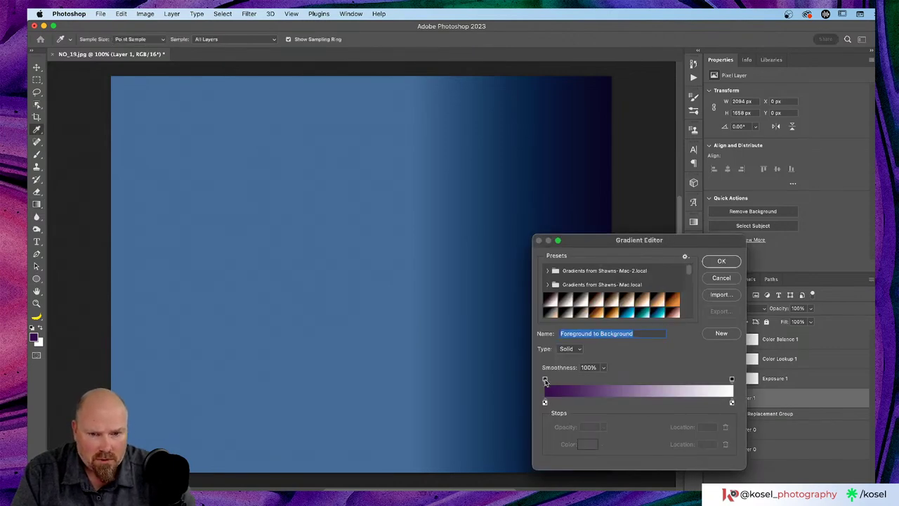
click(545, 380)
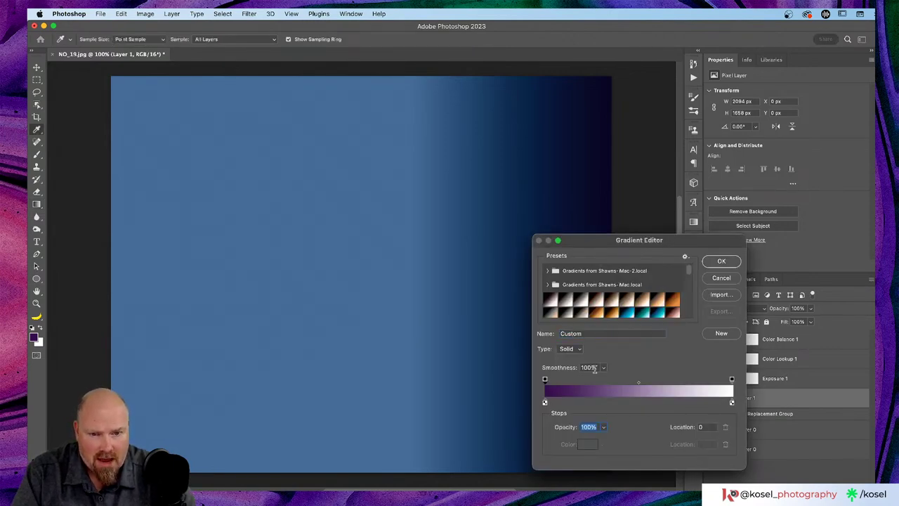
drag(575, 428, 508, 433)
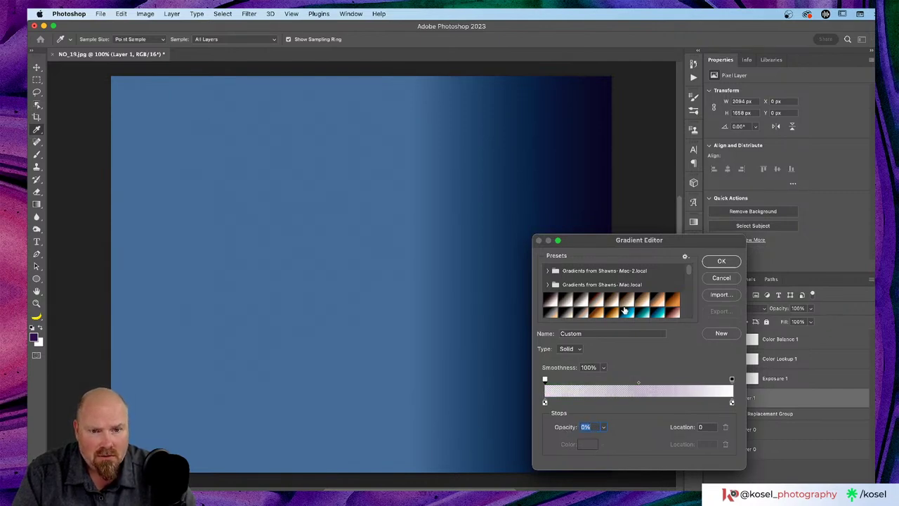
click(731, 403)
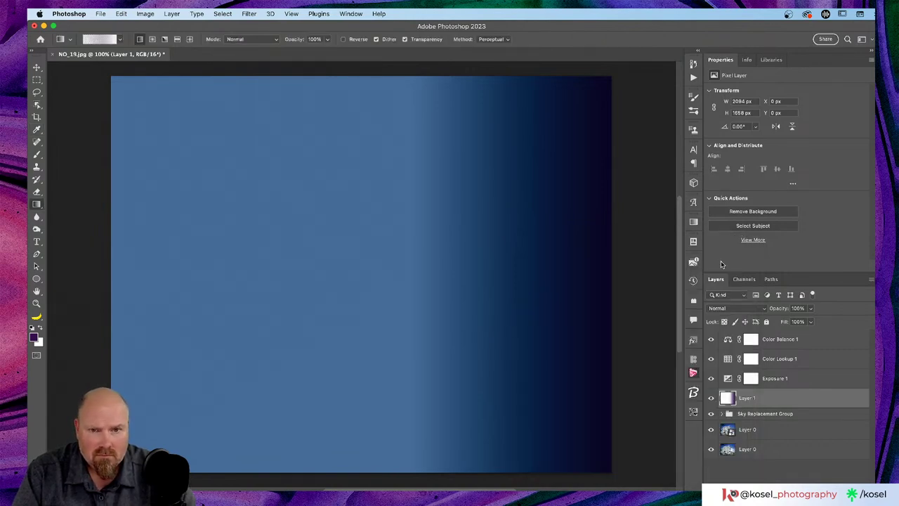
click(721, 264)
Set the blend mode of the gradient layer, Layer 1, to Multiply.
click(748, 308)
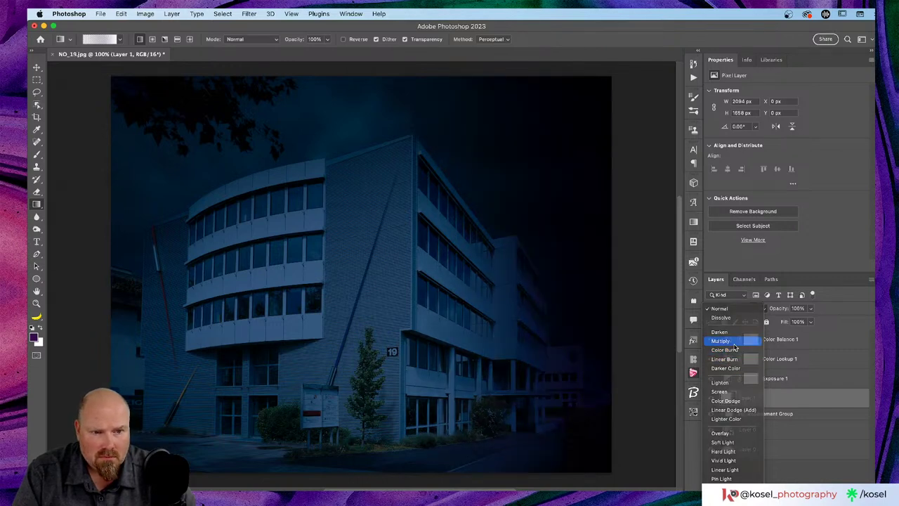
click(730, 342)
key(v)
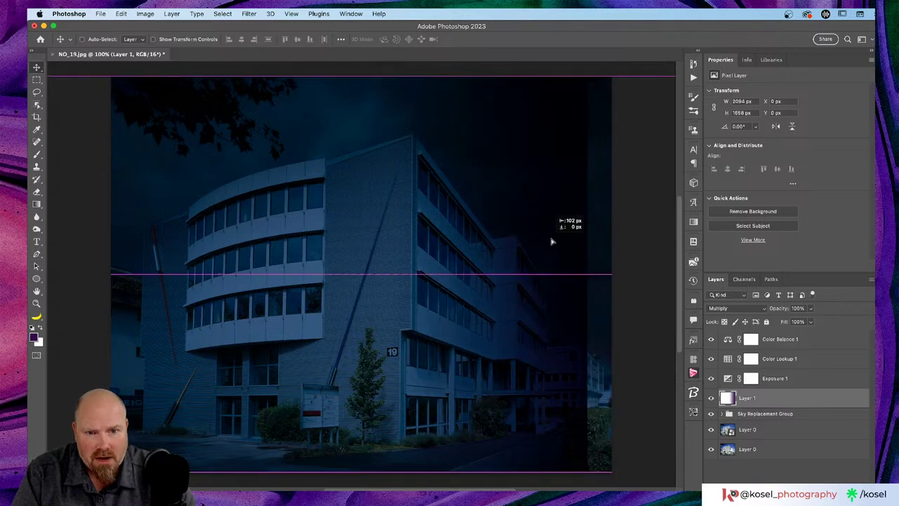
mouse_move(551, 240)
mouse_down()
mouse_move(572, 241)
mouse_move(532, 243)
mouse_move(563, 244)
mouse_up()
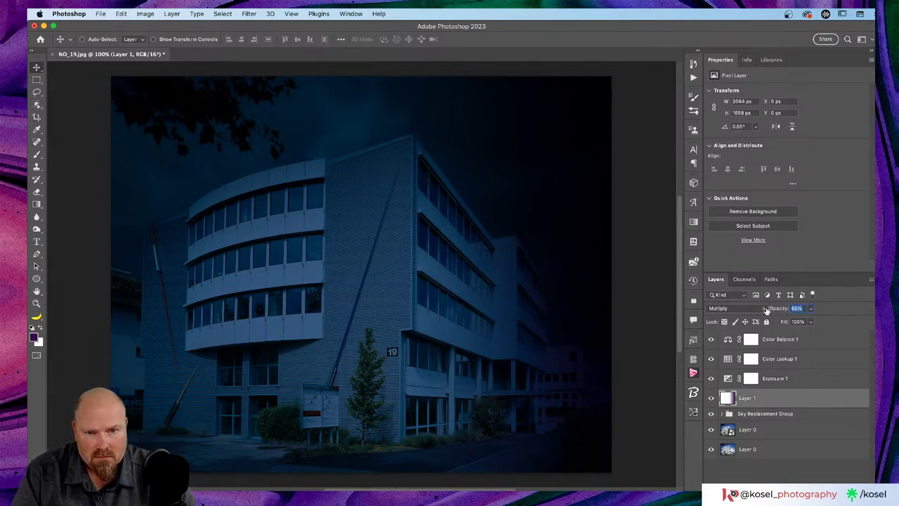
drag(766, 310, 800, 306)
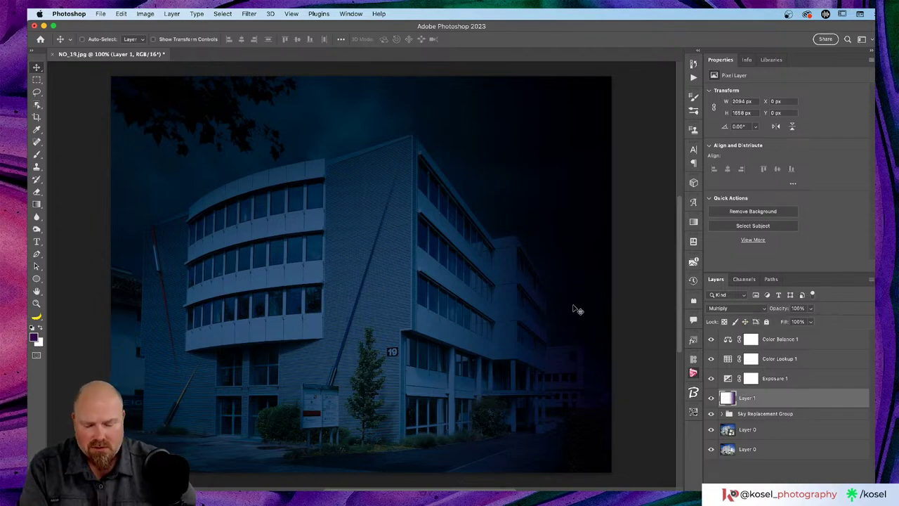
Free-transform Layer 1, rotating the gradient about 91° so its dark end faces the ground.
key(ctrl+t)
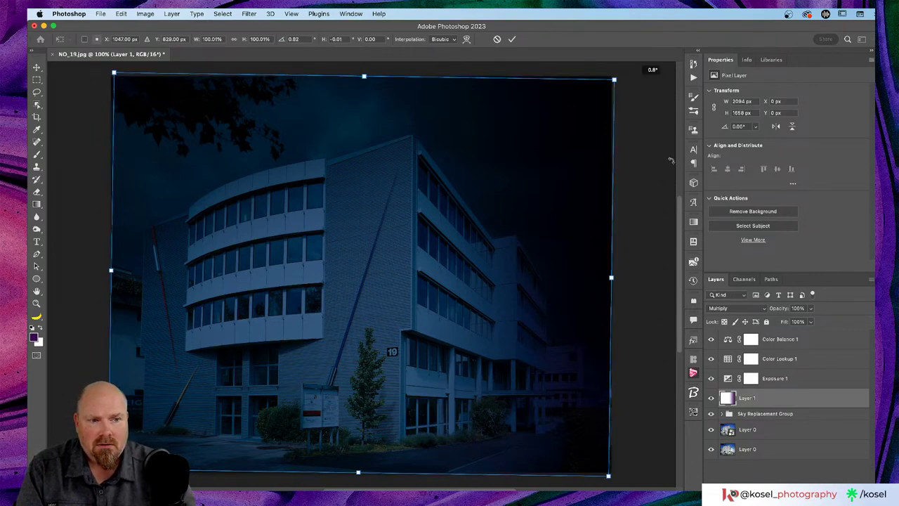
drag(646, 70, 605, 412)
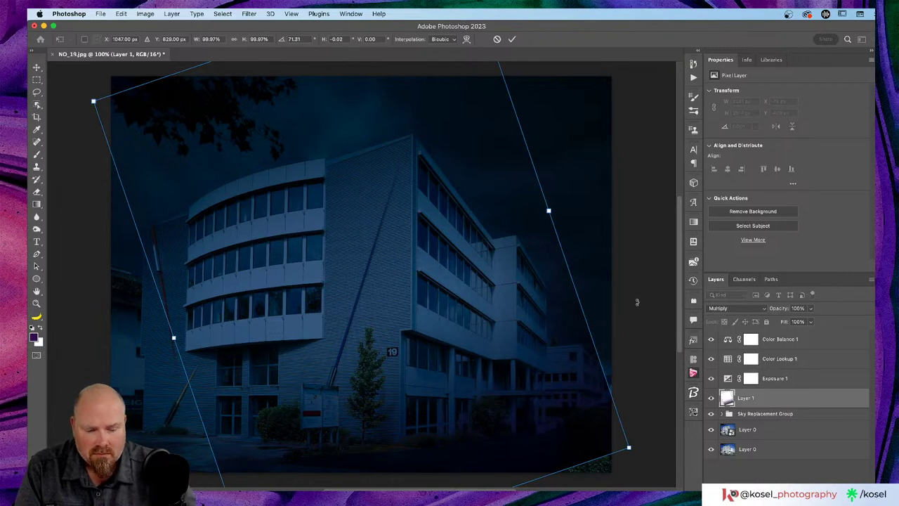
key(super+minus)
key(super+minus)
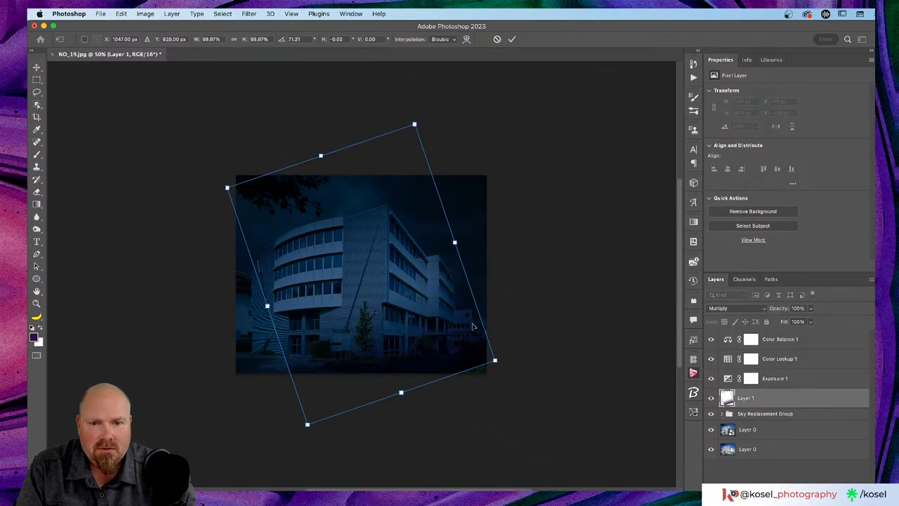
drag(505, 367, 473, 414)
Scale Layer 1 to about 124% width and 64% height, place it over the building's shaded side from the corner, and apply the transform.
drag(411, 339, 534, 325)
drag(488, 130, 483, 70)
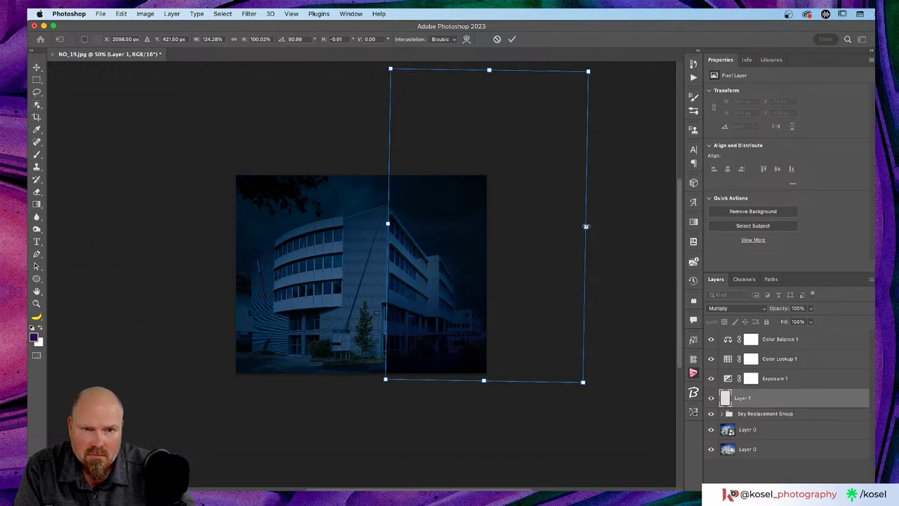
drag(586, 227, 513, 225)
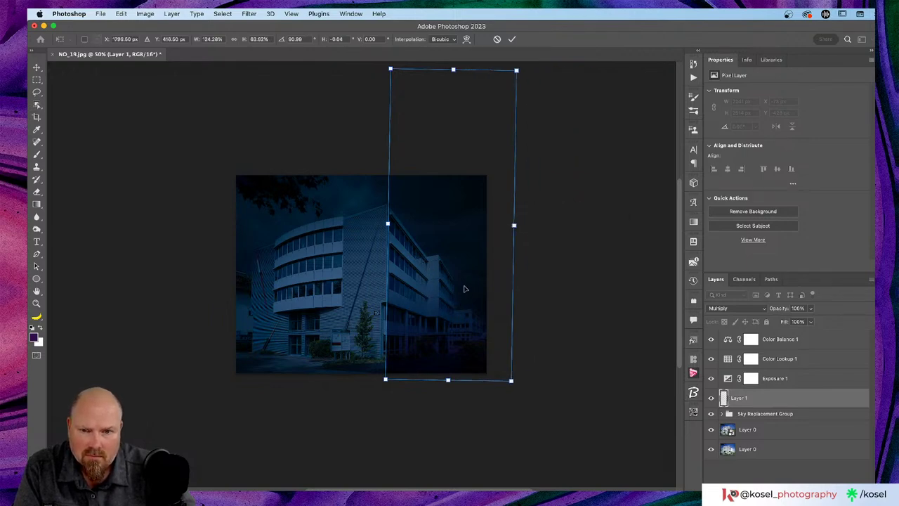
drag(463, 286, 463, 290)
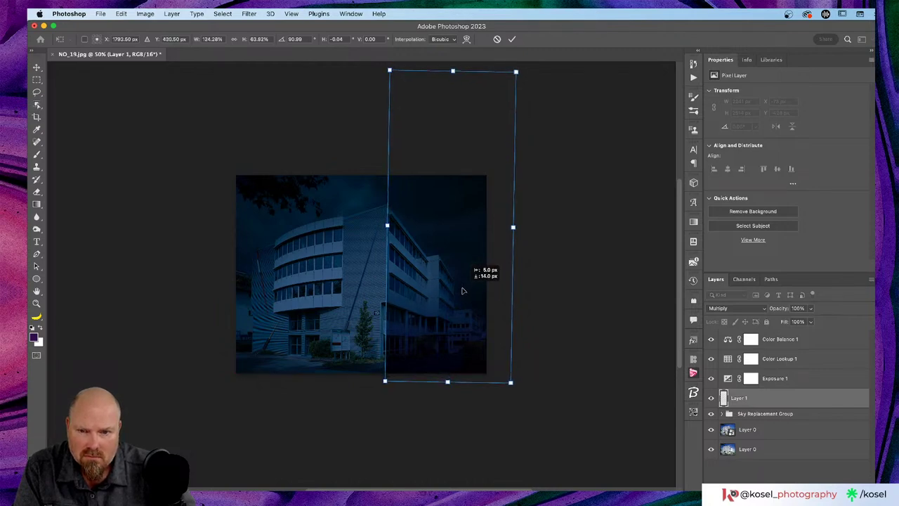
click(511, 39)
Hide and show Layer 1 to compare the building's shaded side with and without the gradient.
key(super+plus)
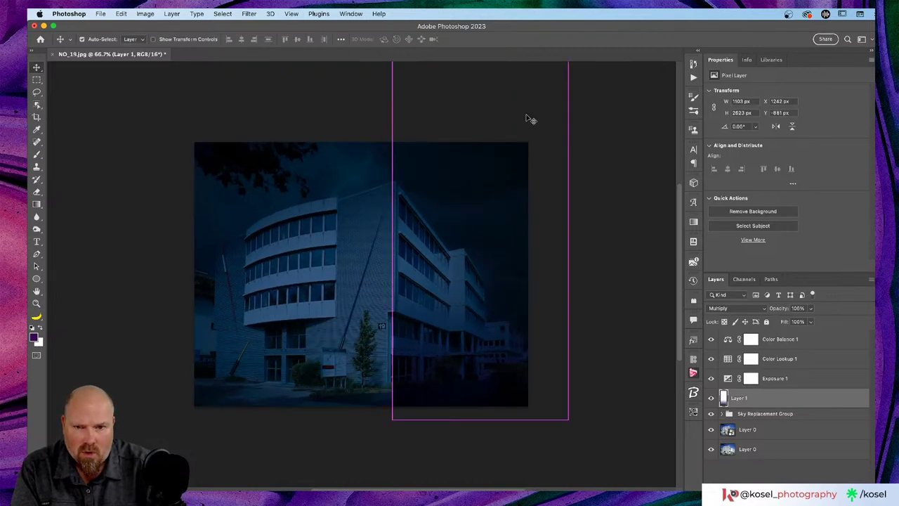
key(super+plus)
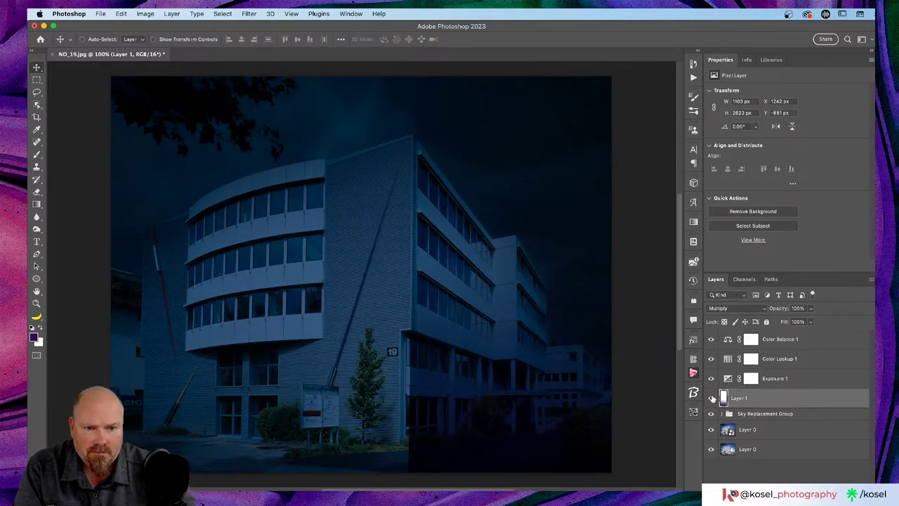
click(712, 397)
click(711, 397)
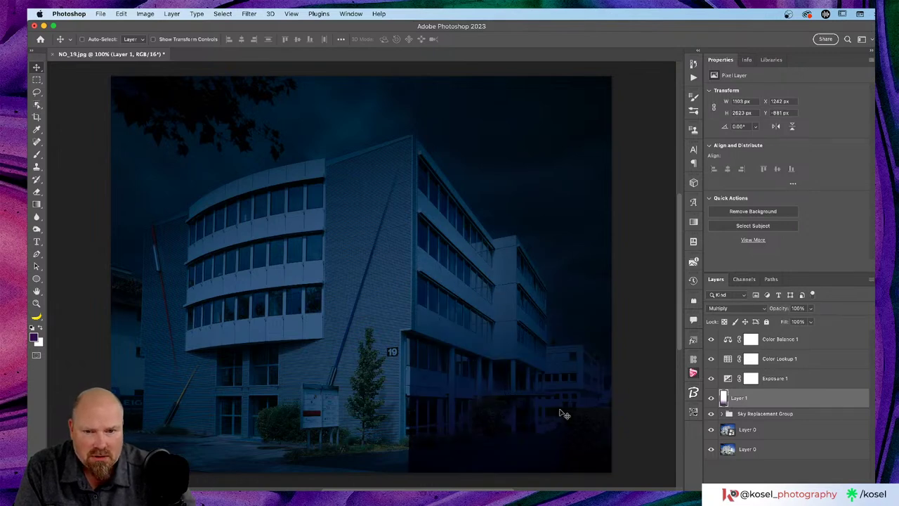
Add a white layer mask to Layer 1 and get the Brush tool ready.
key(super+minus)
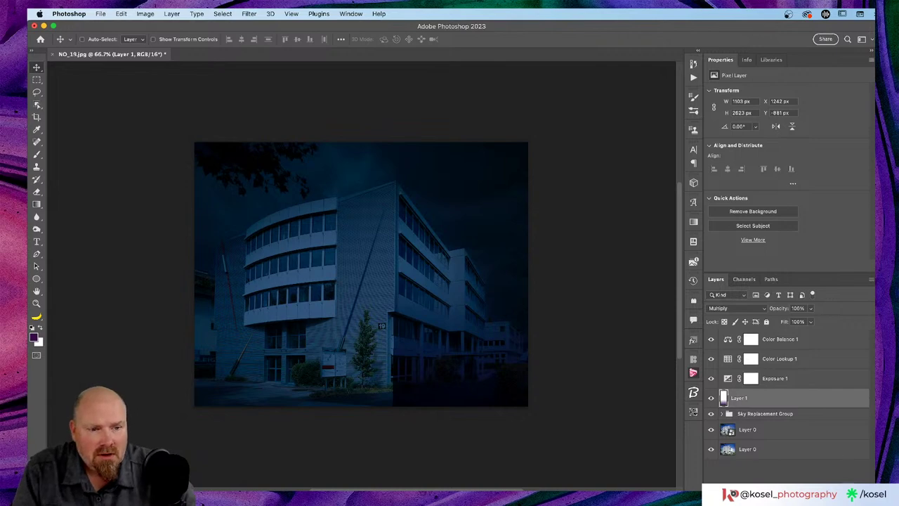
click(809, 488)
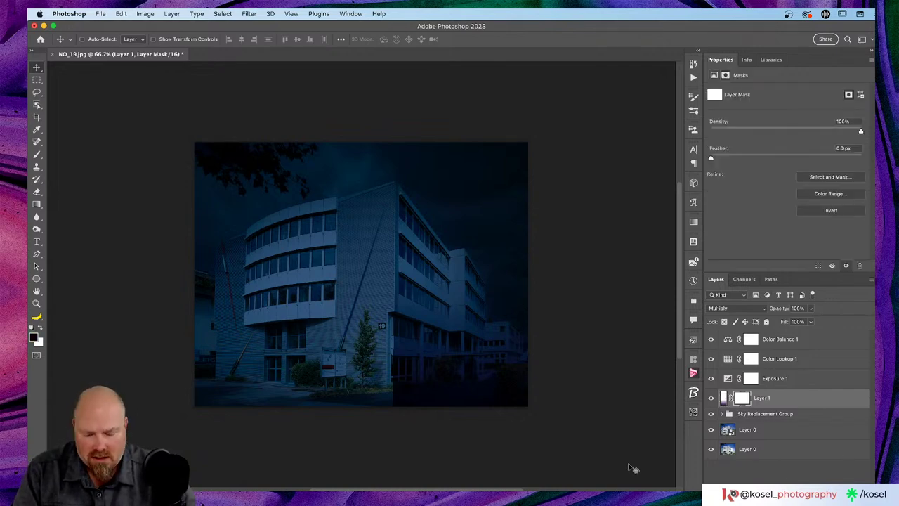
key(b)
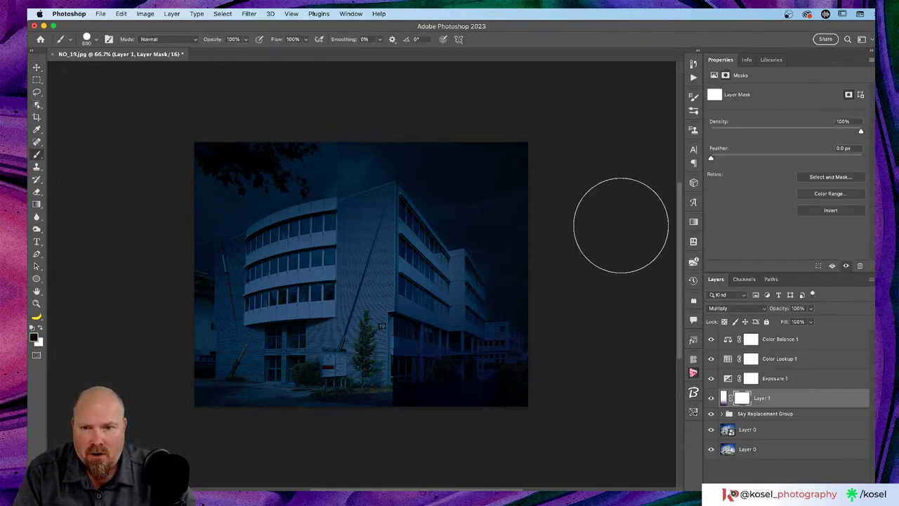
Move the gradient on Layer 1 about 34 px left, past the building's corner.
key(v)
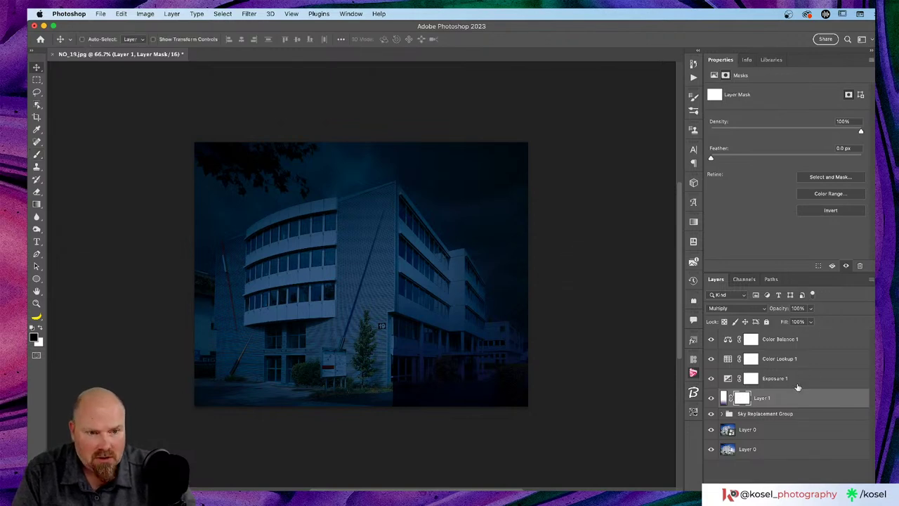
click(727, 398)
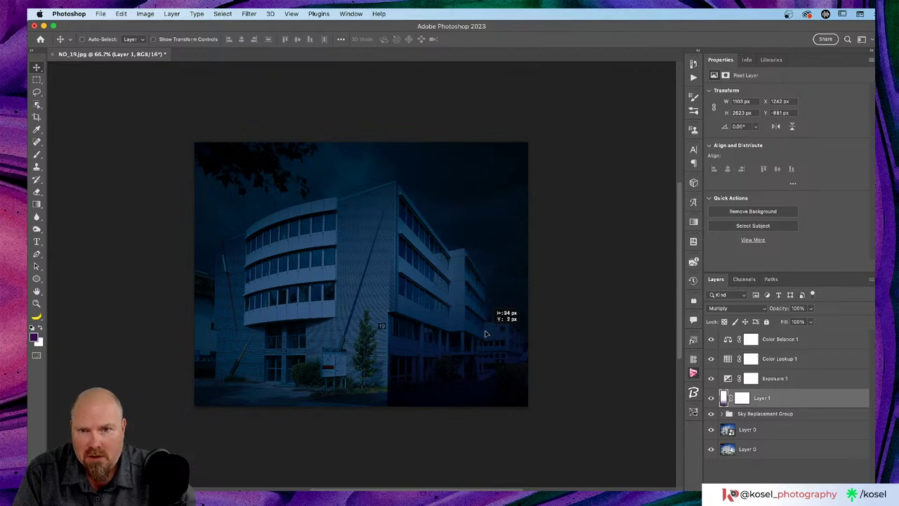
Paint black on Layer 1's mask with a 600 px brush at 30% opacity around the building's corner.
click(741, 398)
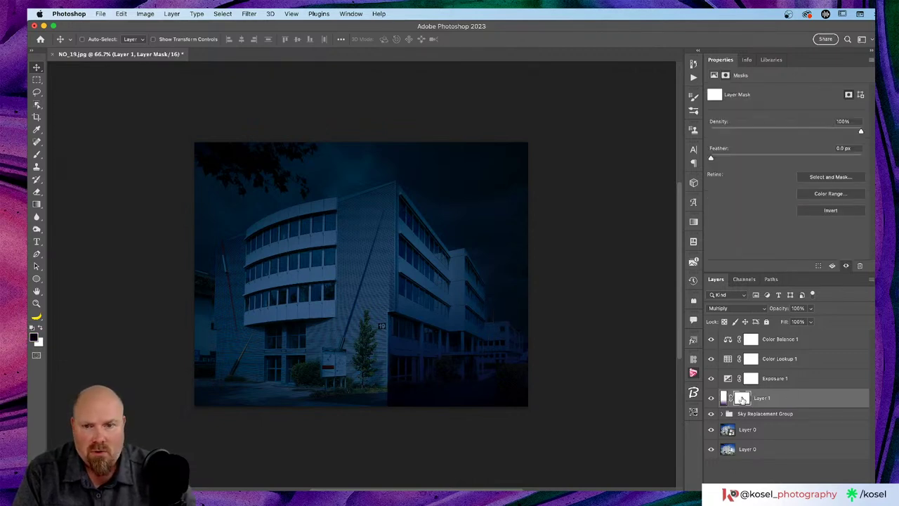
key(b)
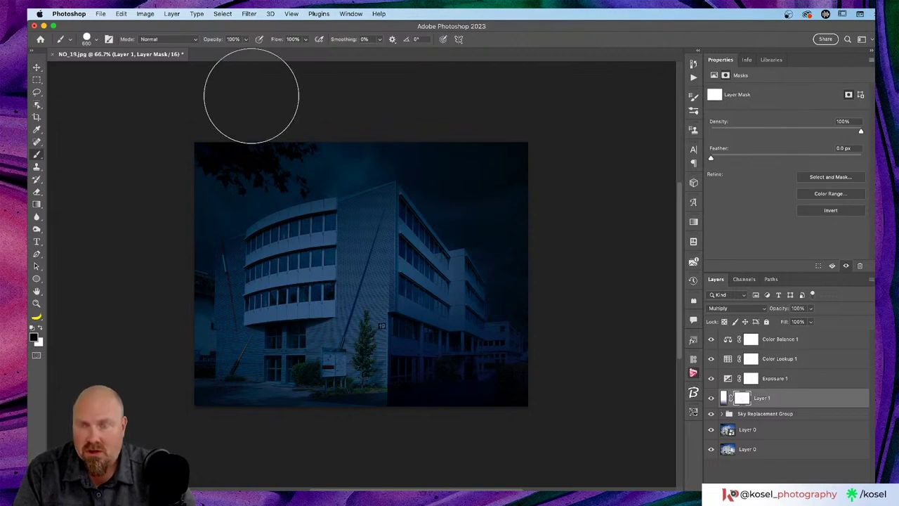
key(3)
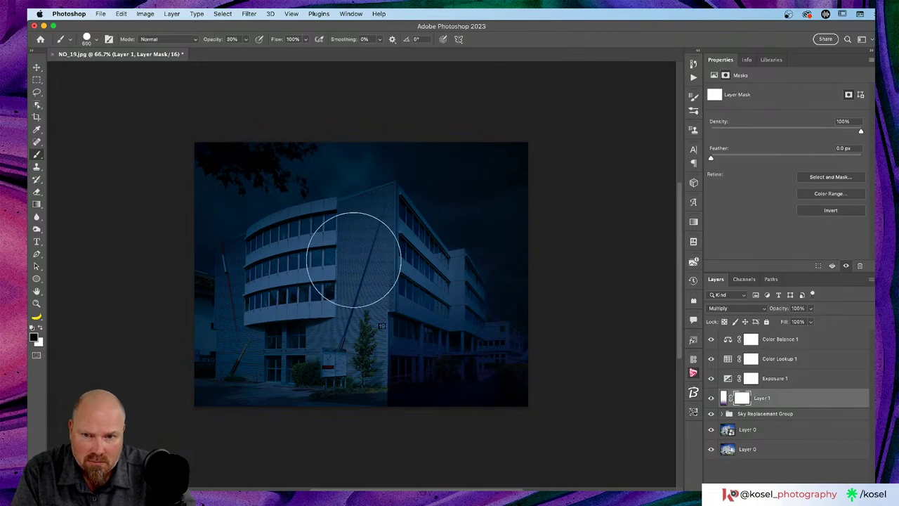
key(super+minus)
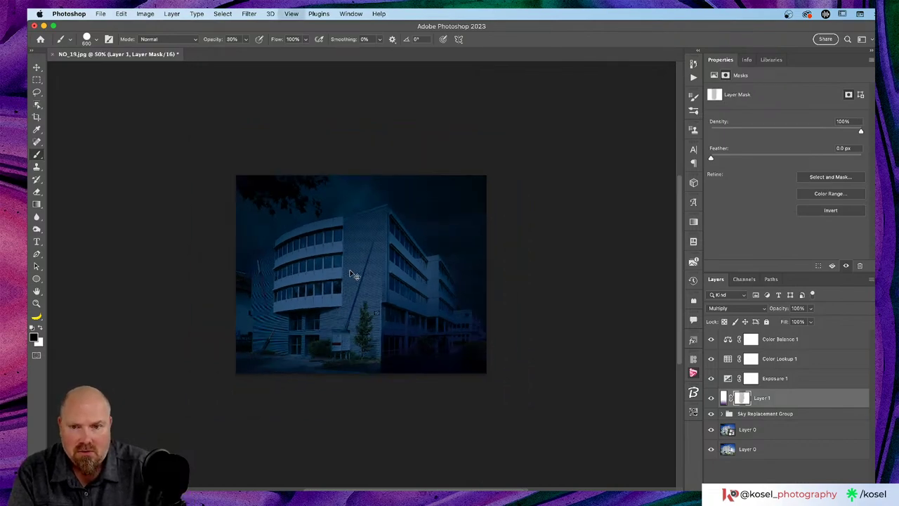
Reduce the brush to 150 px at 100% opacity and mask the gradient off the ribbed wall beside the corner.
key(super+plus)
key(super+plus)
key(super+plus)
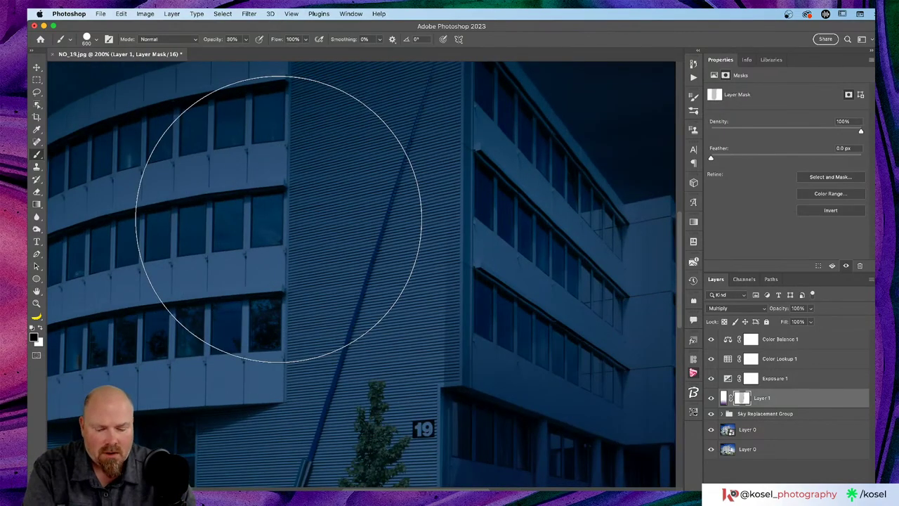
key(bracketleft)
key(bracketleft)
key(bracketleft)
key(bracketleft)
key(bracketleft)
key(bracketleft)
key(bracketleft)
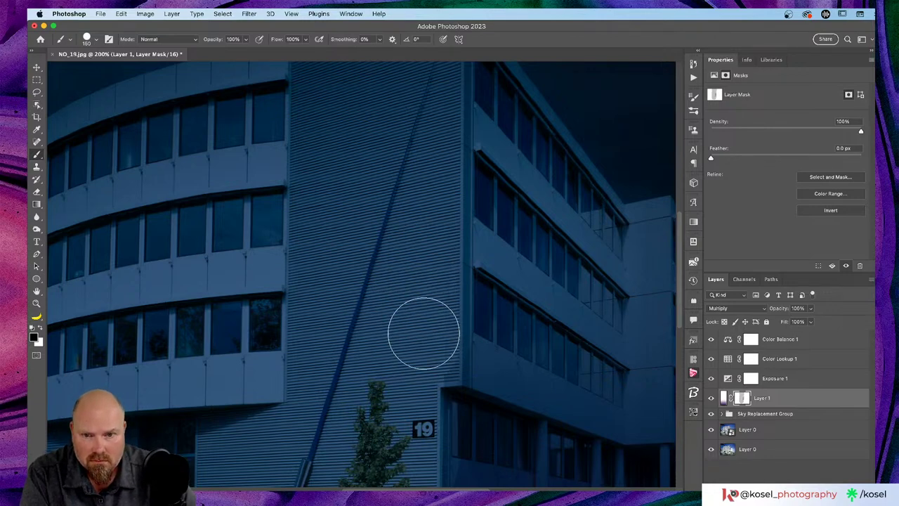
Choose the Soft Round brush at 150 px with 0% hardness and continue masking down the lower wall near the number 19.
click(86, 39)
click(102, 183)
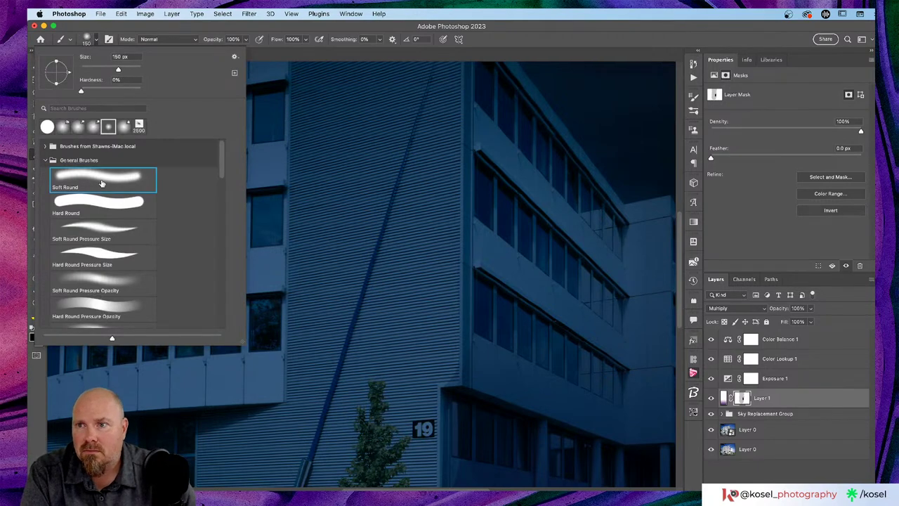
double_click(101, 183)
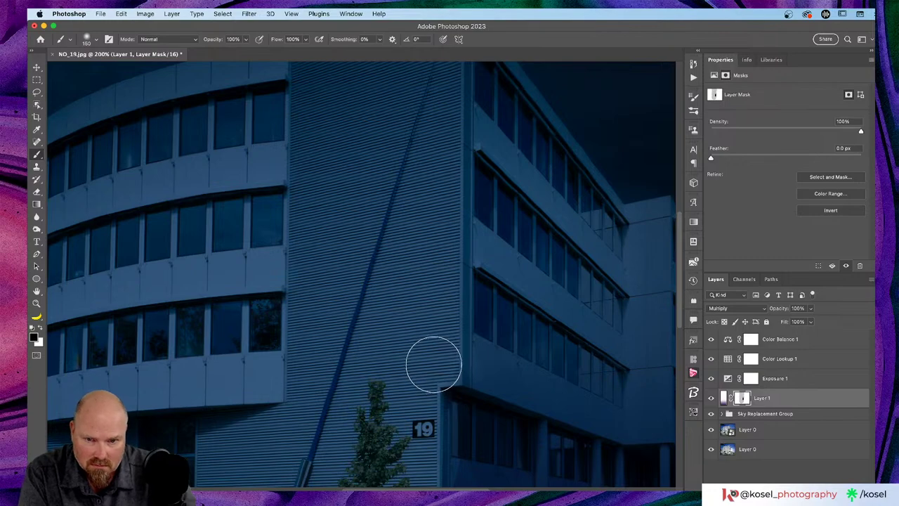
scroll(394, 333, down, 5)
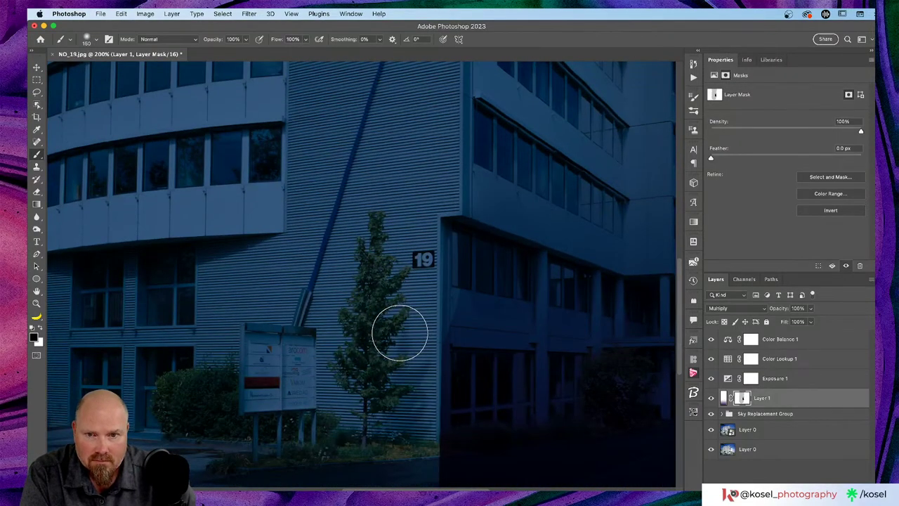
scroll(402, 271, down, 3)
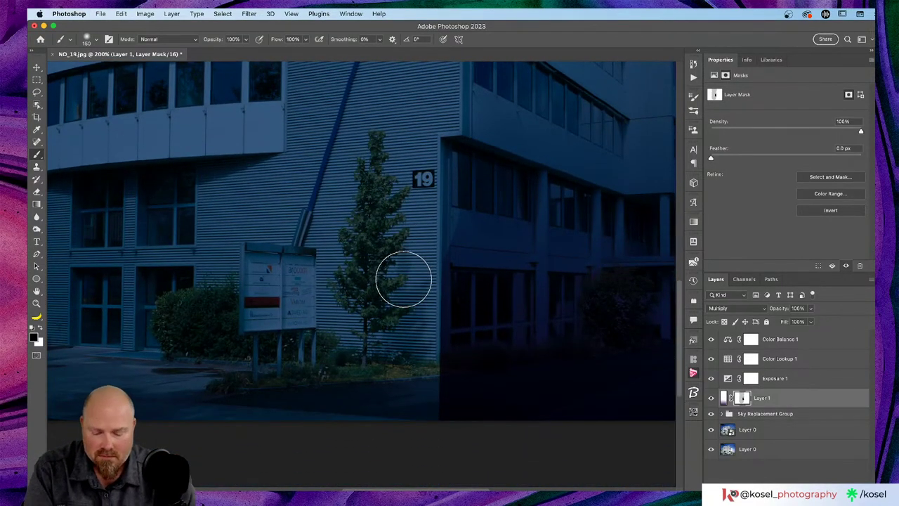
Enlarge the brush to 200 px and paint black on Layer 1's mask over the pavement below the building's corner.
key(v)
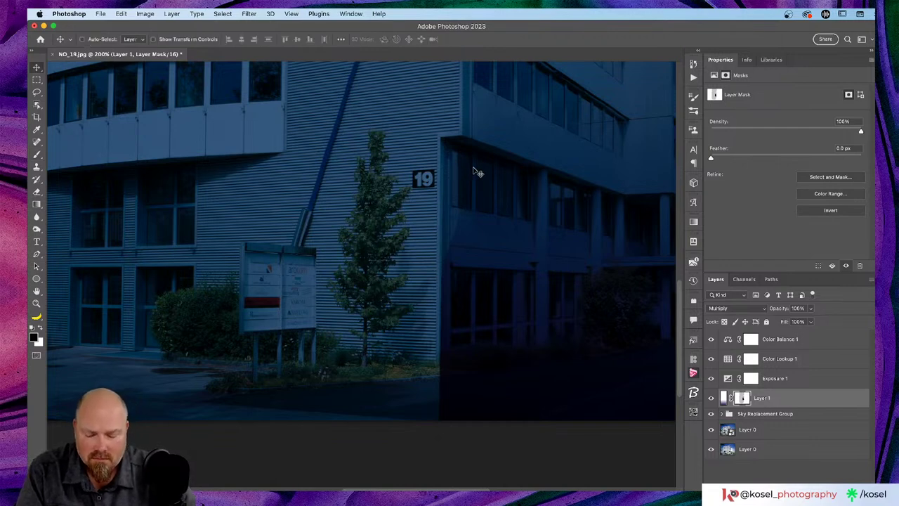
key(b)
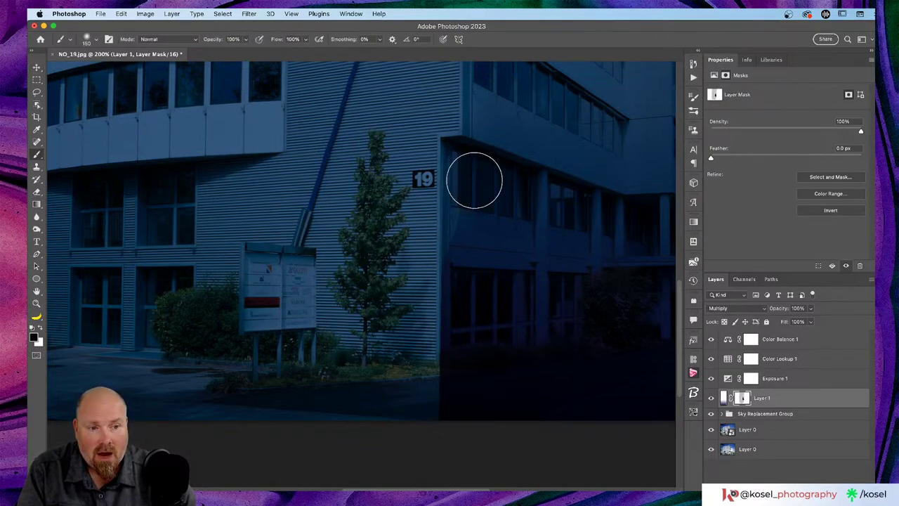
key(x)
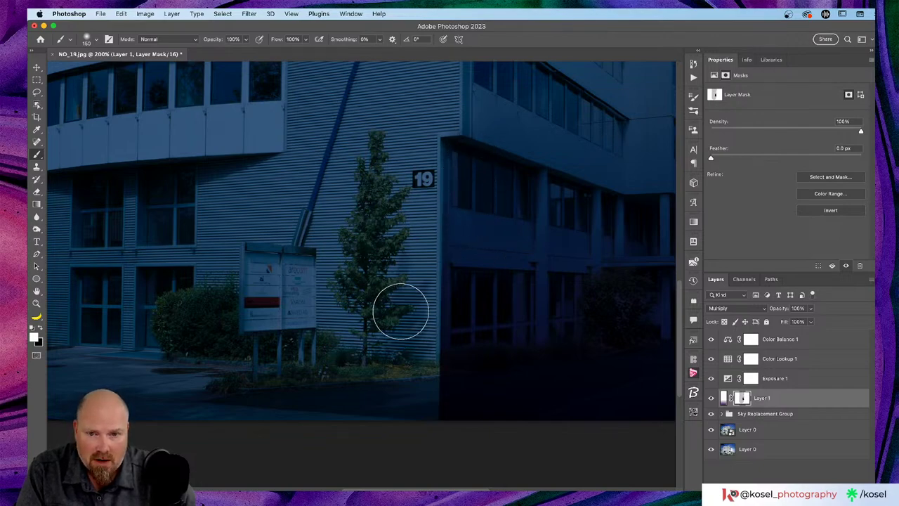
scroll(400, 311, down, 5)
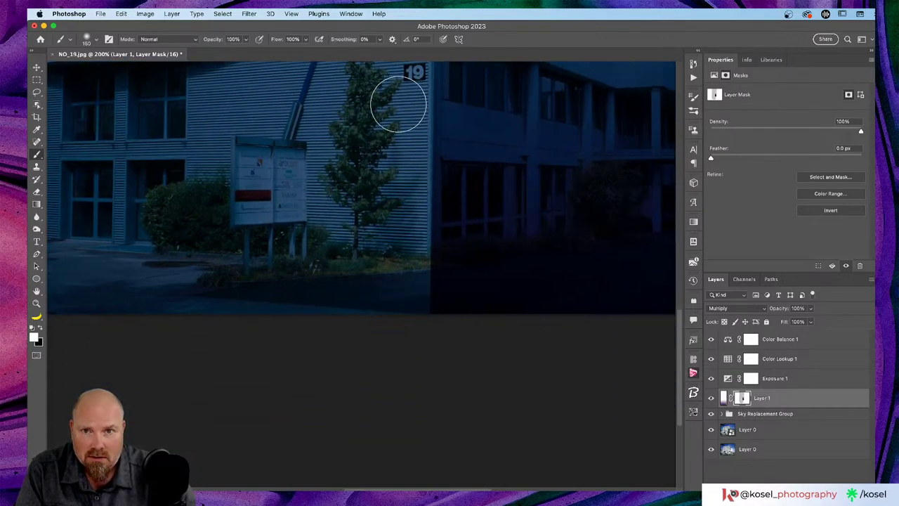
scroll(396, 101, up, 3)
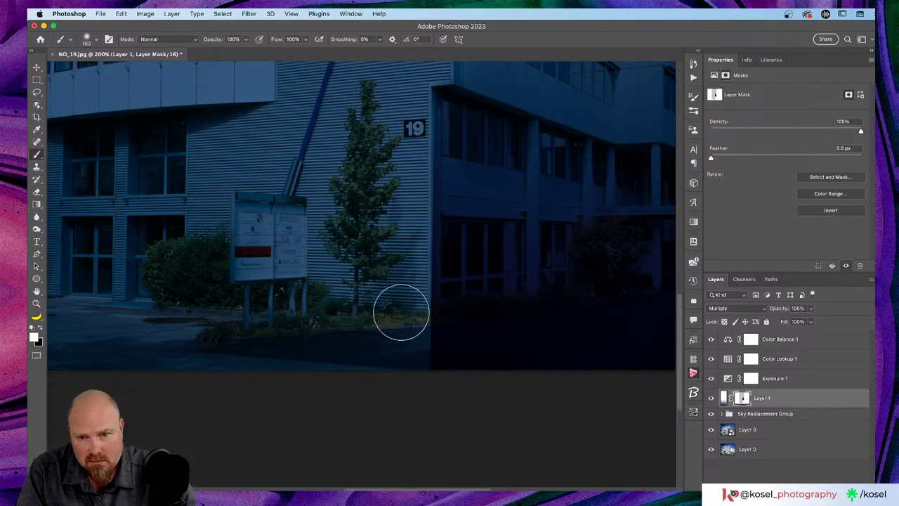
key(x)
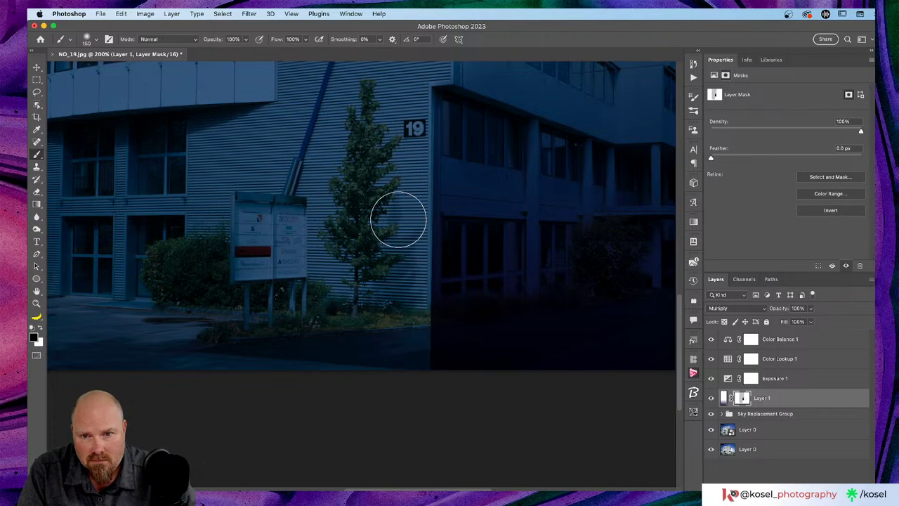
key(bracketright)
key(bracketright)
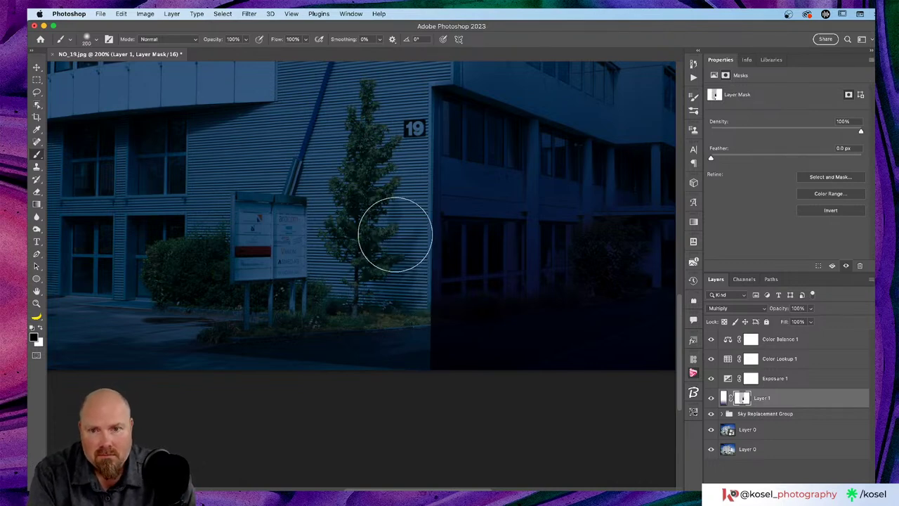
mouse_move(381, 343)
mouse_down()
mouse_move(381, 290)
mouse_move(386, 379)
mouse_move(387, 318)
mouse_move(381, 372)
mouse_move(390, 339)
mouse_up()
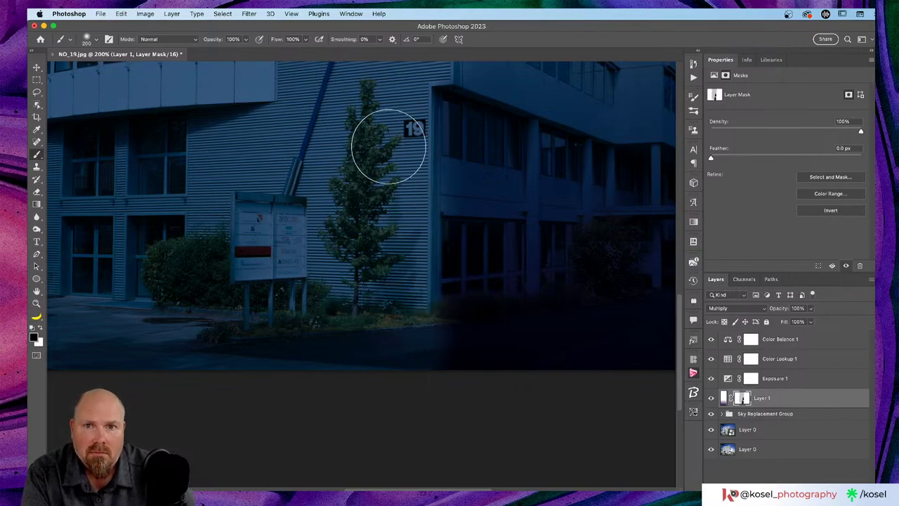
Continue masking the gradient off the pavement, from below the corner across to the white road line.
scroll(375, 190, up, 5)
scroll(377, 191, up, 4)
scroll(377, 190, down, 12)
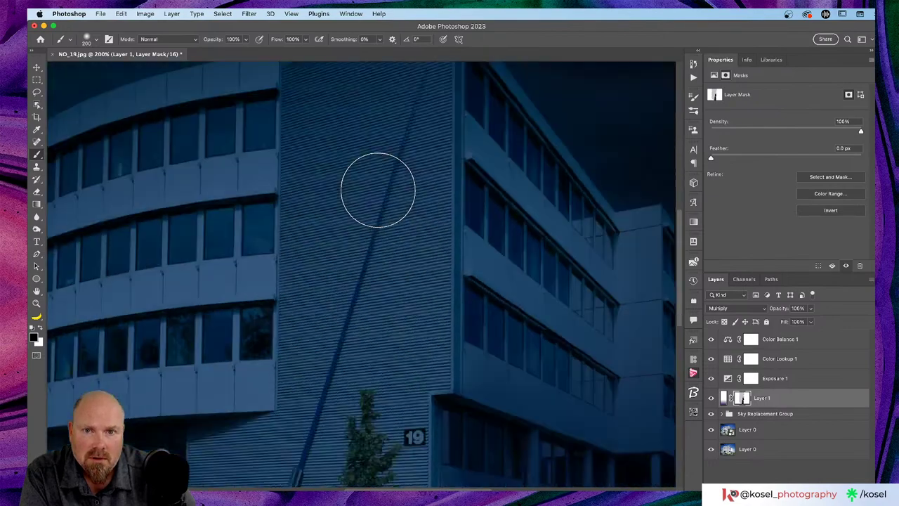
scroll(377, 190, up, 3)
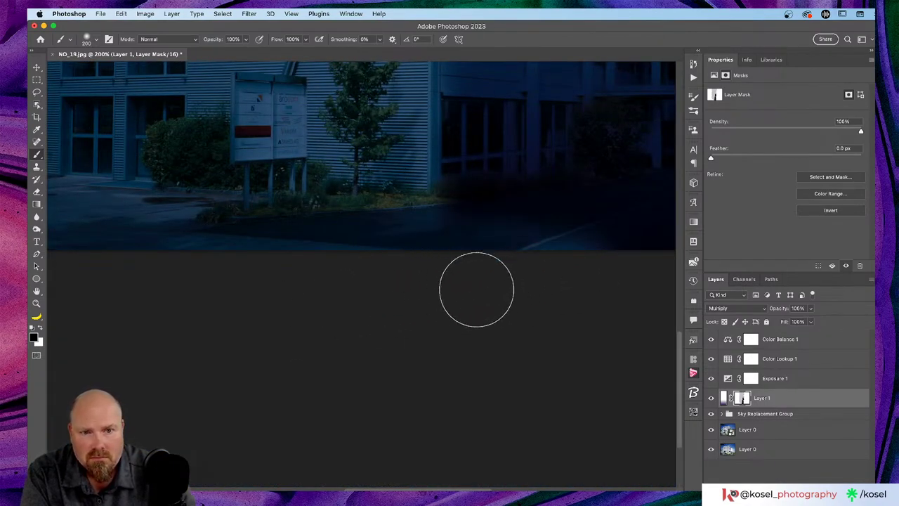
scroll(492, 299, up, 2)
scroll(492, 298, right, 2)
scroll(481, 297, up, 1)
scroll(482, 297, right, 1)
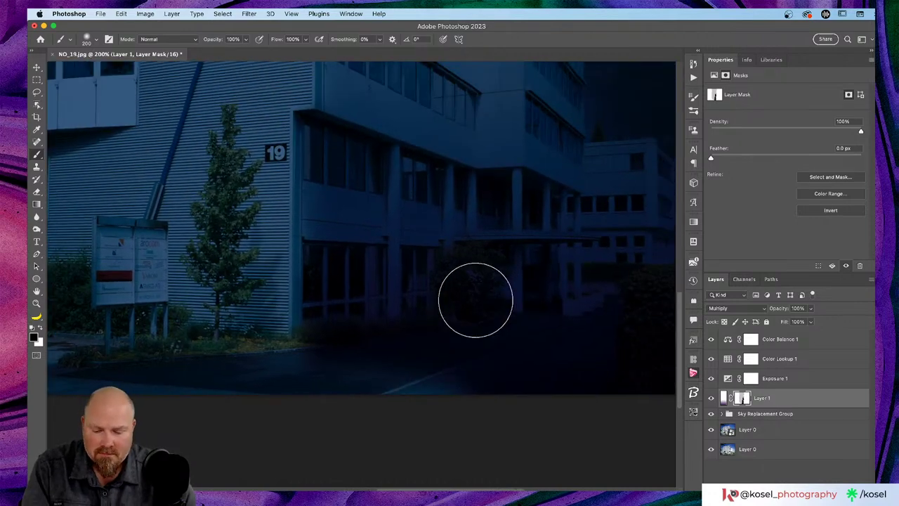
Set the brush to 40% opacity and paint white on Layer 1's mask along the road's lower edge.
key(v)
key(b)
key(x)
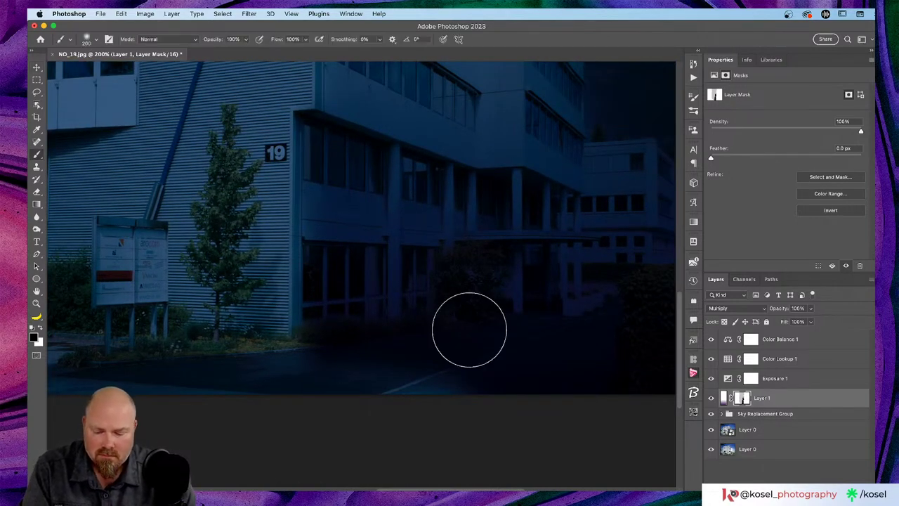
drag(462, 393, 449, 408)
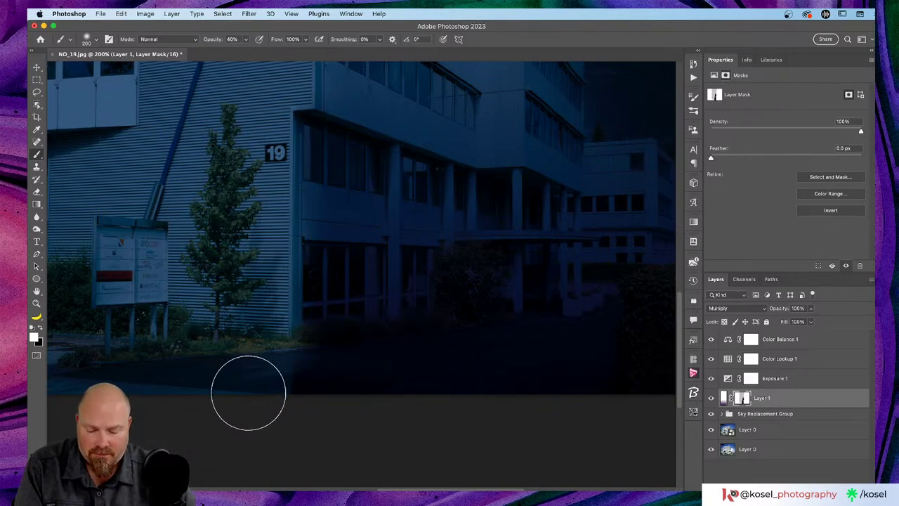
Paint black on Layer 1's mask at 40% opacity over the road and hedge, enlarging the brush to 400 px.
key(x)
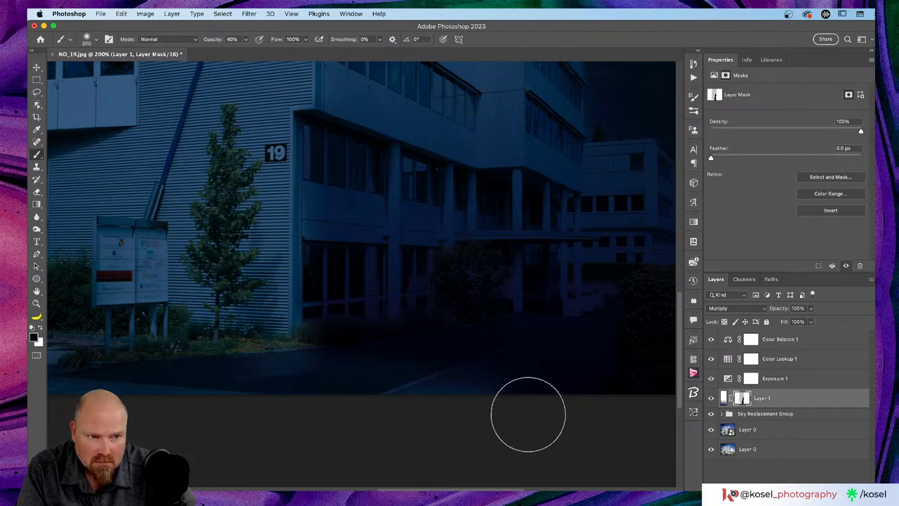
key(bracketright)
key(bracketright)
key(bracketright)
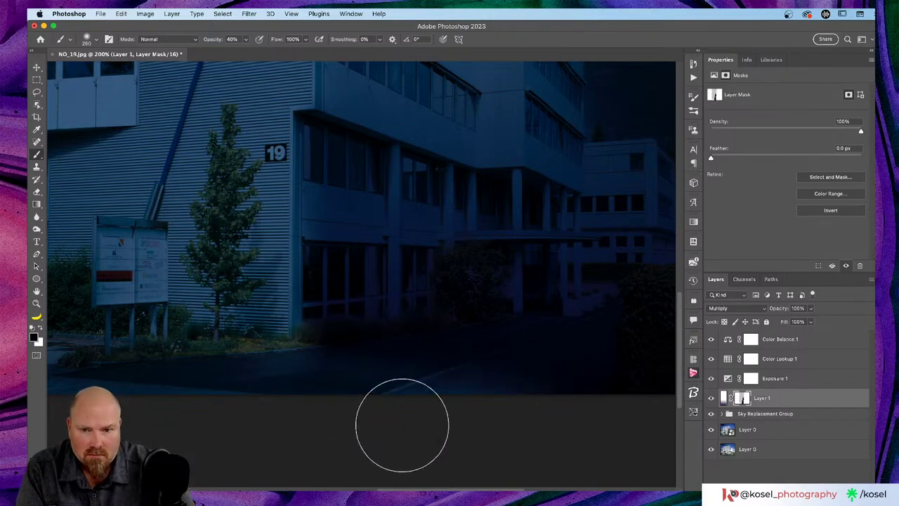
scroll(402, 413, right, 5)
scroll(401, 413, down, 3)
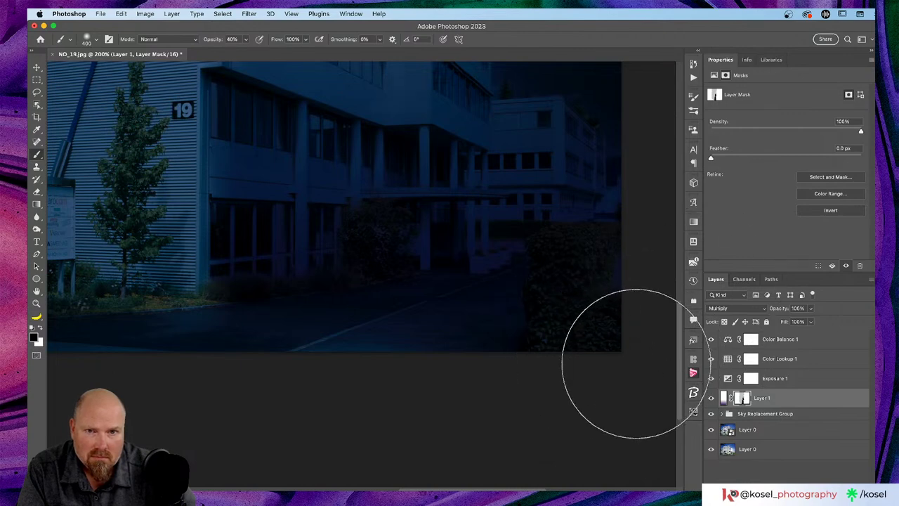
Lower the brush opacity to 20% and blend Layer 1's mask over the road and hedge.
scroll(622, 352, up, 3)
scroll(638, 365, down, 3)
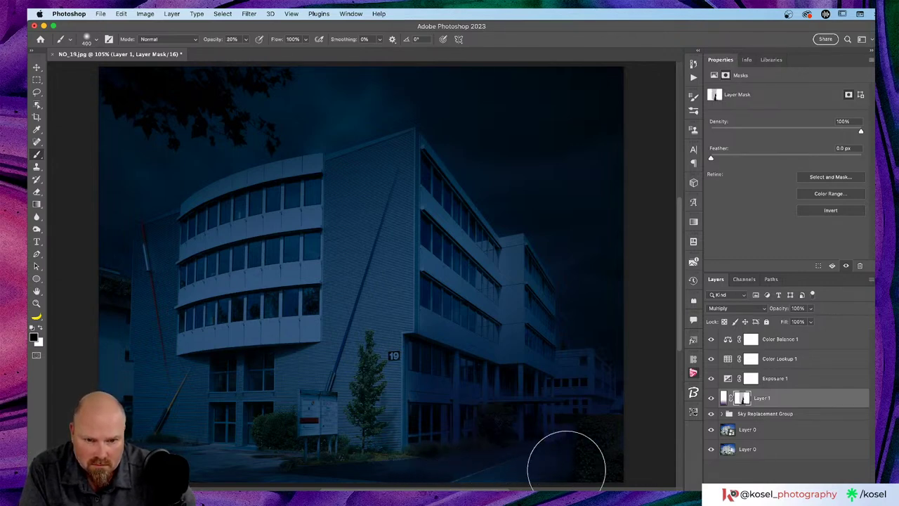
scroll(672, 422, down, 3)
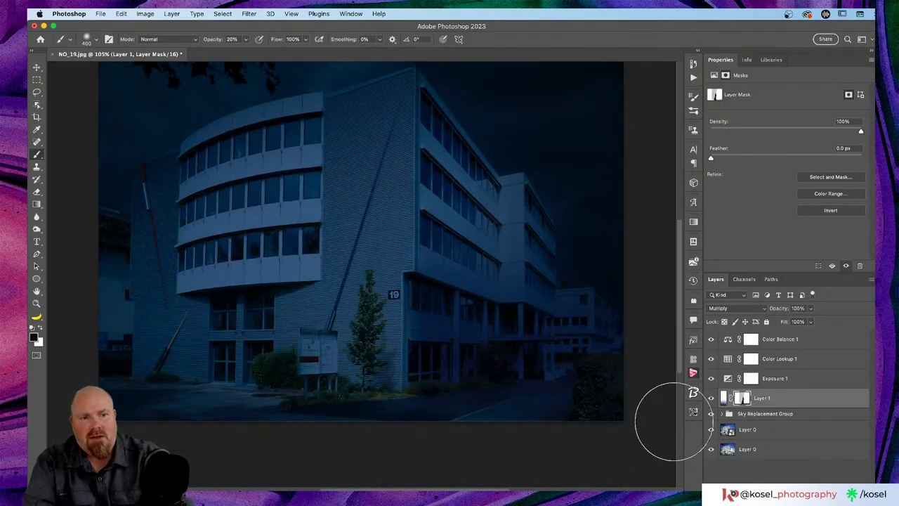
scroll(674, 422, up, 3)
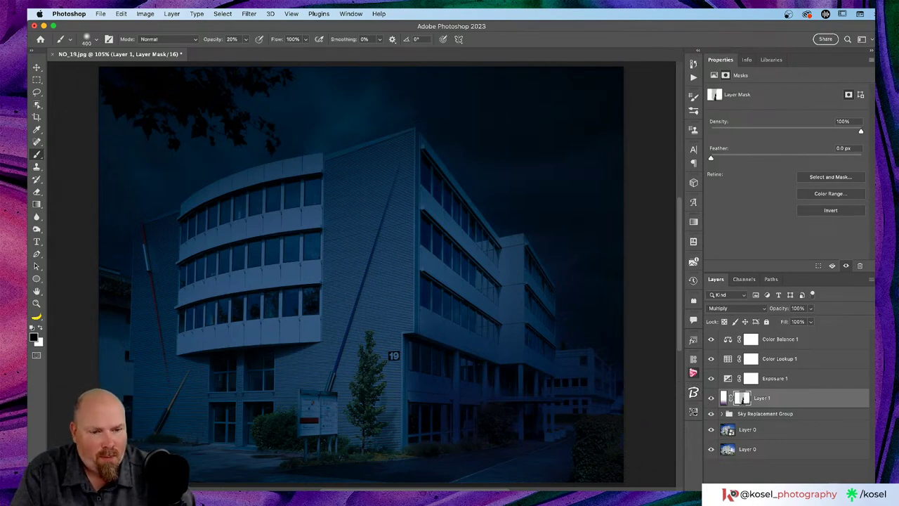
Add a new empty layer directly above Layer 1.
key(super+shift+alt+n)
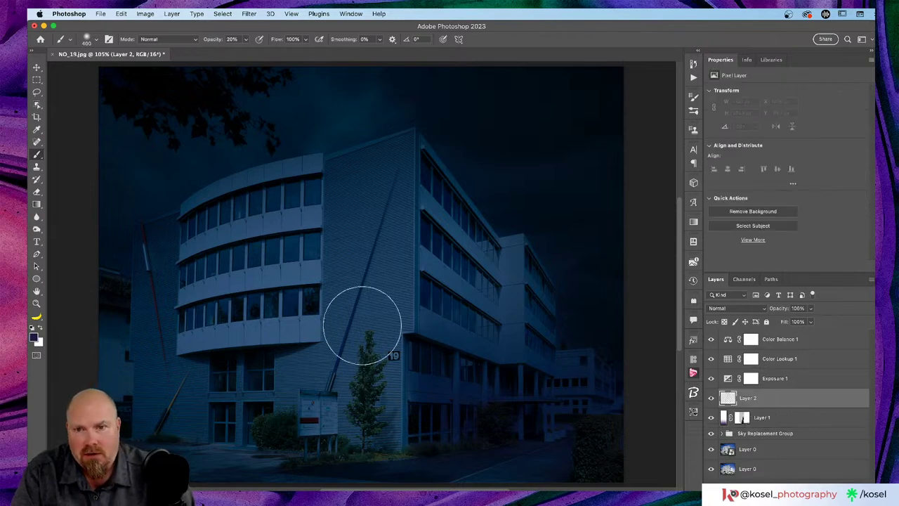
scroll(367, 311, left, 3)
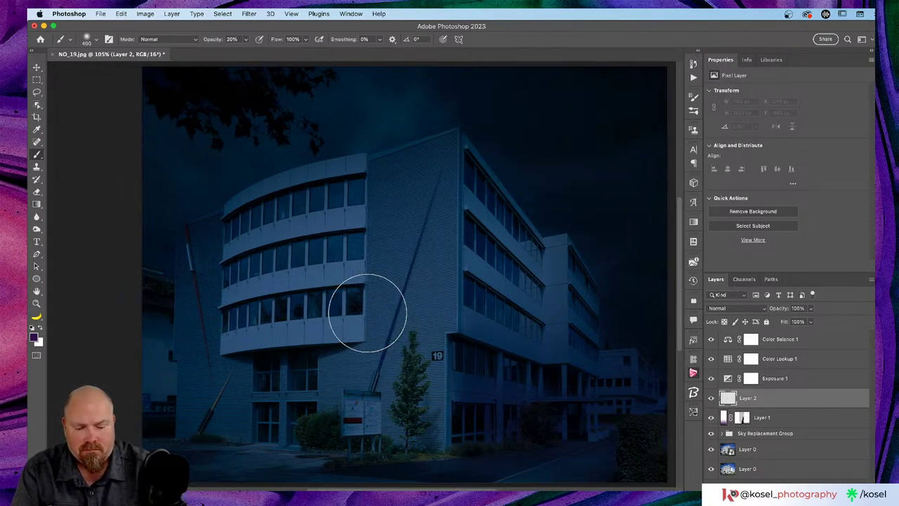
scroll(367, 311, right, 3)
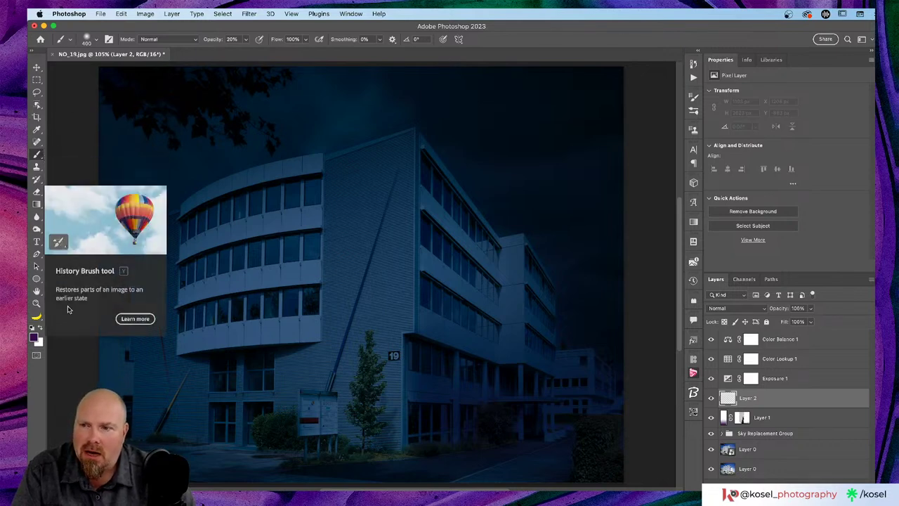
Using the Pen tool in Shape mode with no fill, draw a straight line about 264 by 834 px along the ribbed wall's diagonal pole.
click(36, 254)
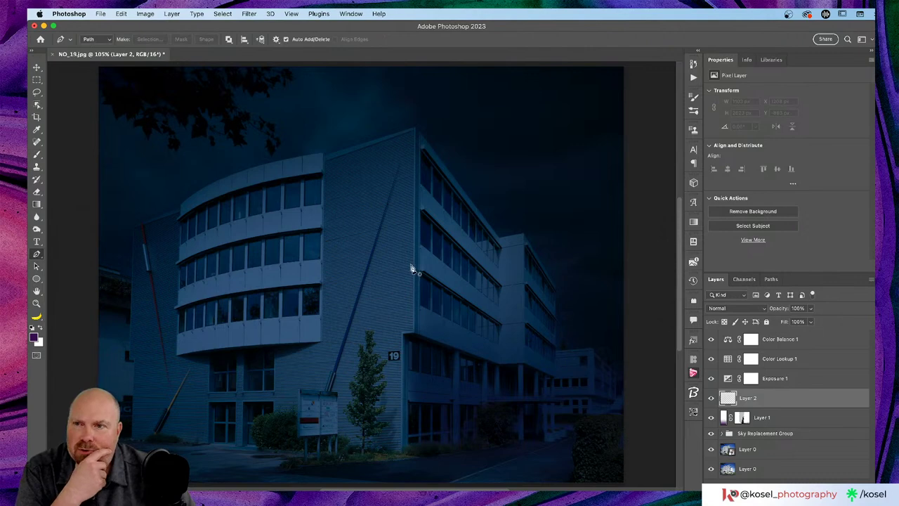
click(99, 40)
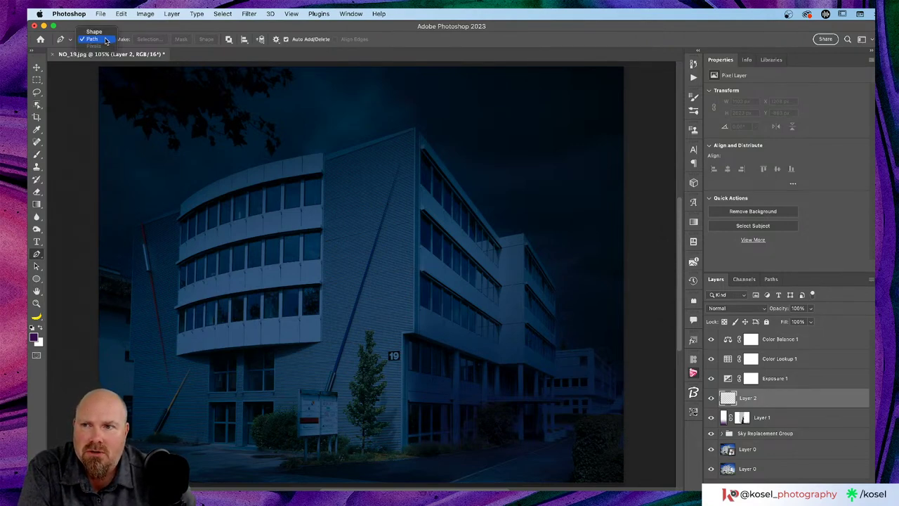
click(95, 31)
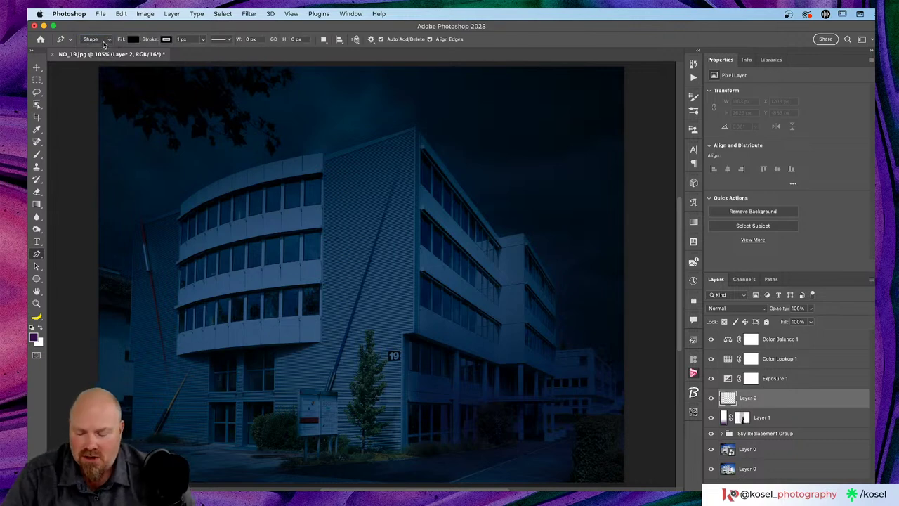
click(133, 39)
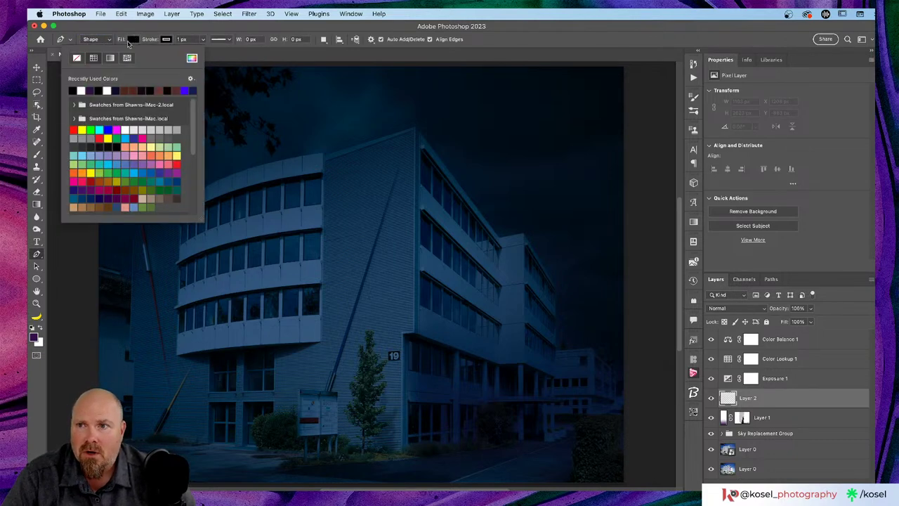
click(77, 58)
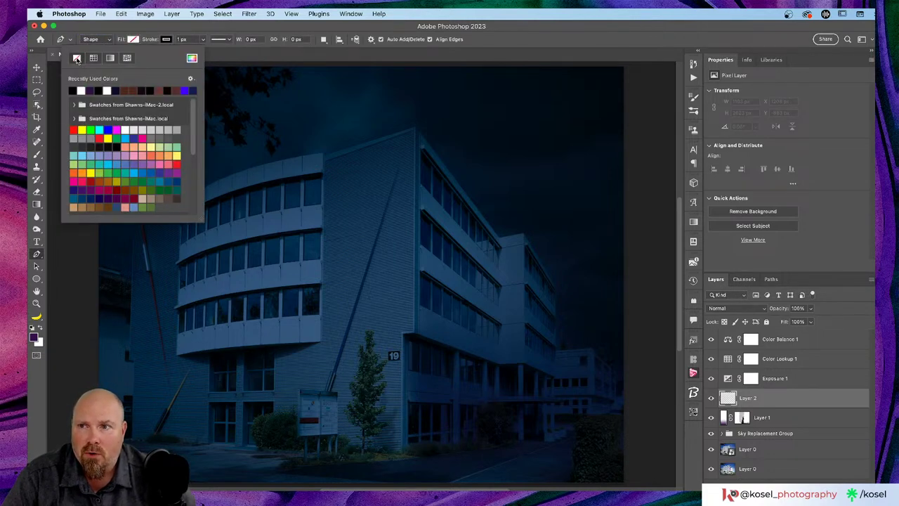
click(334, 374)
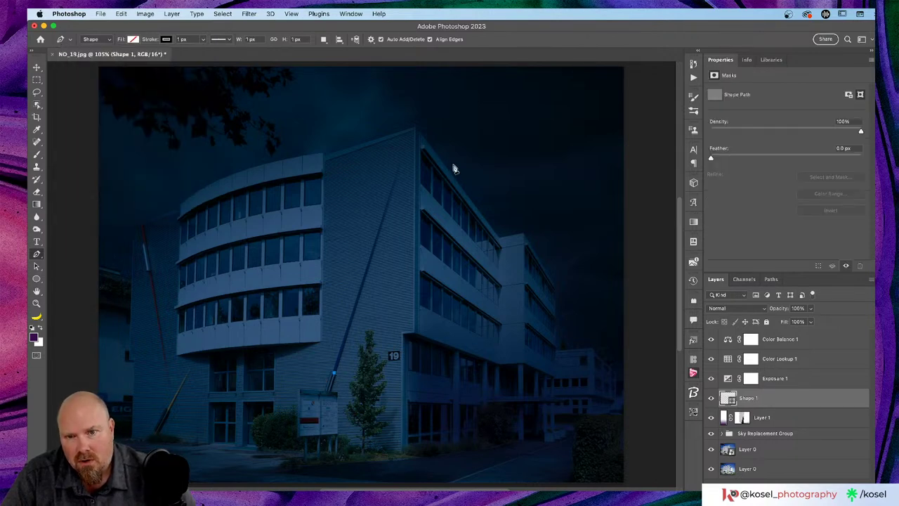
click(401, 167)
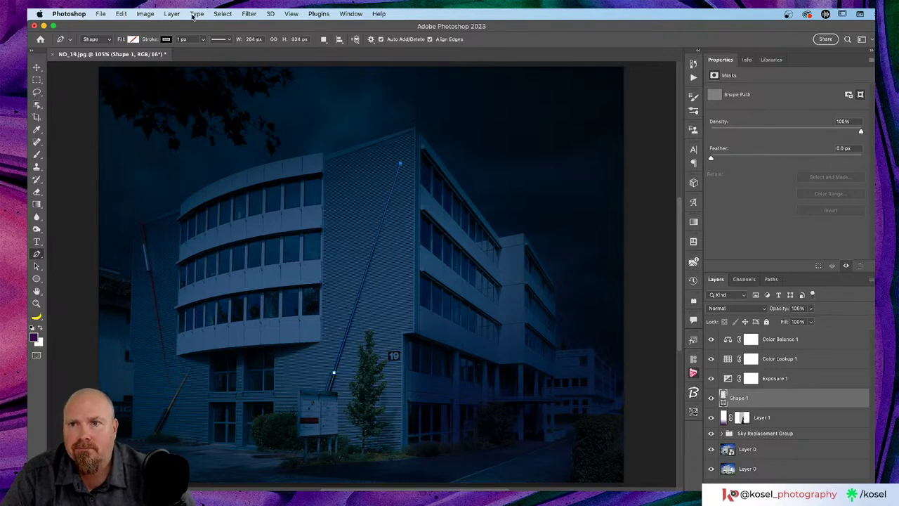
click(228, 40)
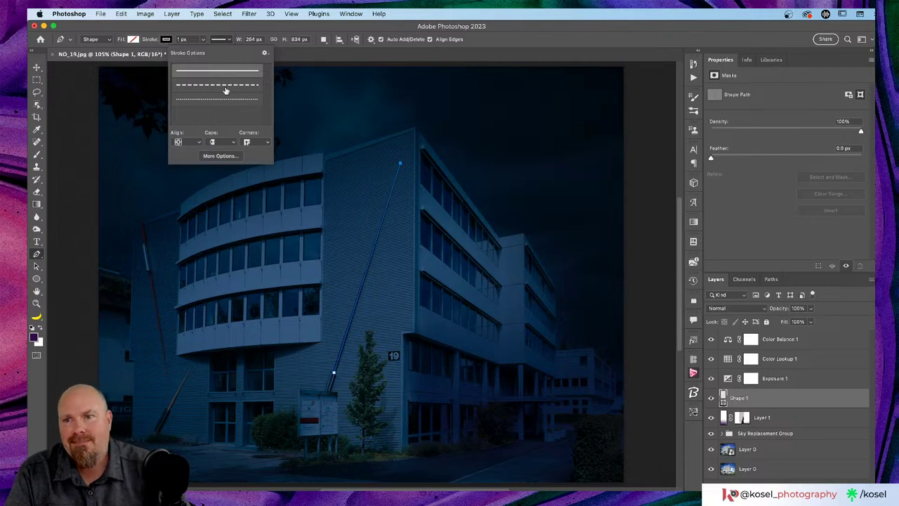
click(219, 155)
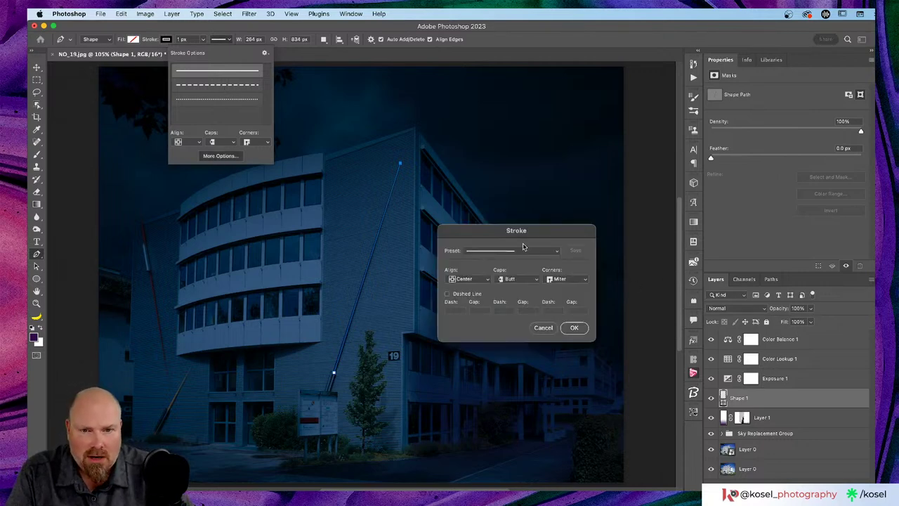
click(554, 250)
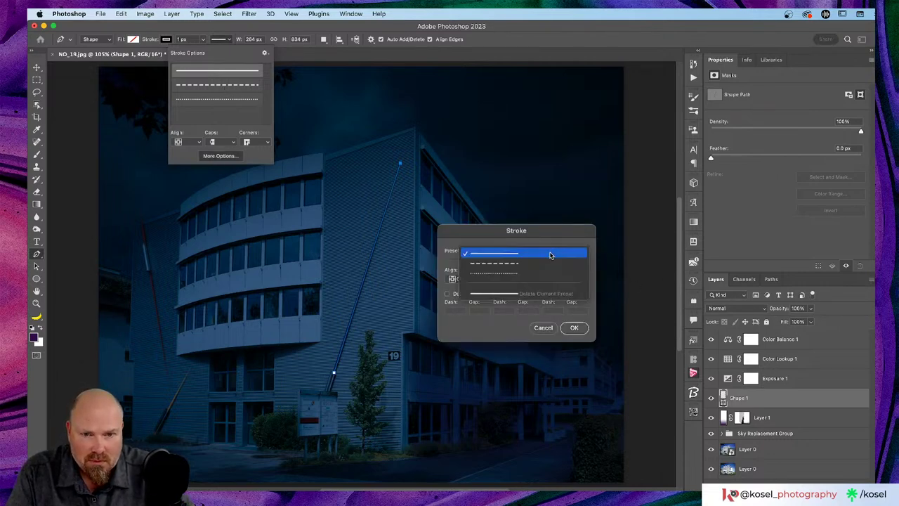
click(551, 252)
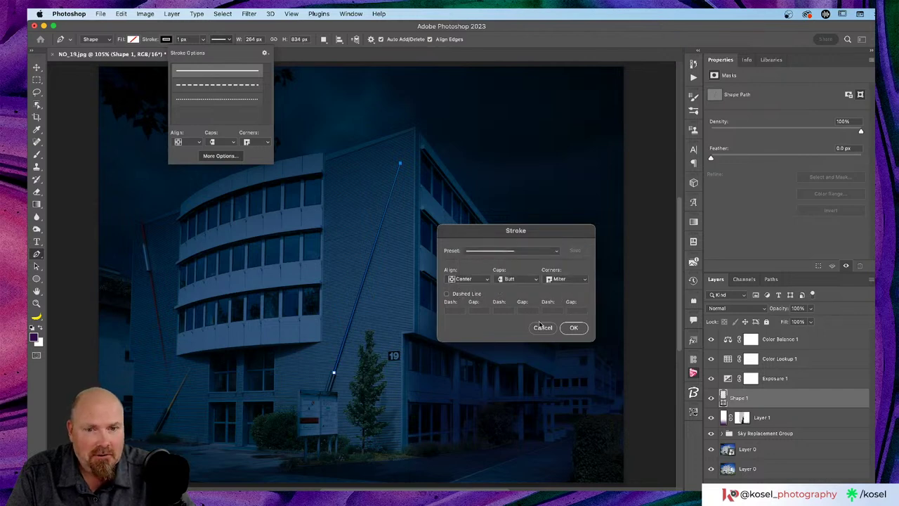
click(543, 327)
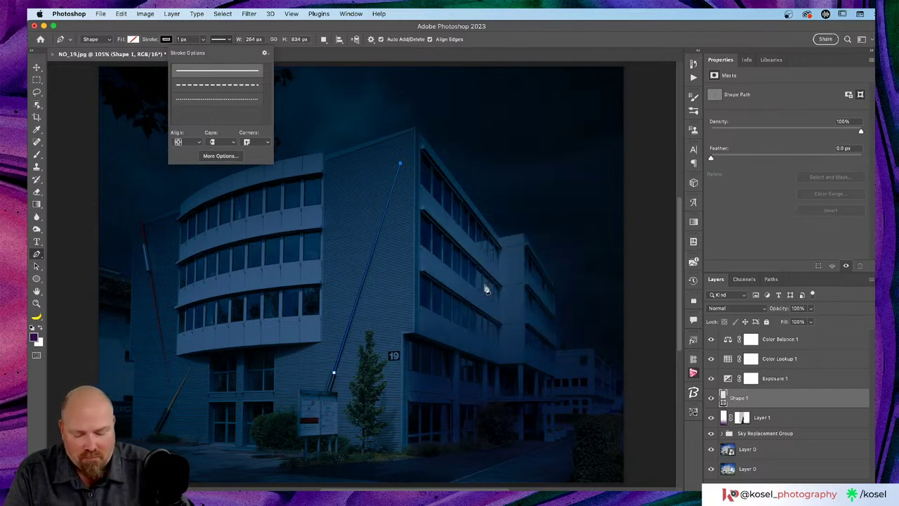
click(376, 27)
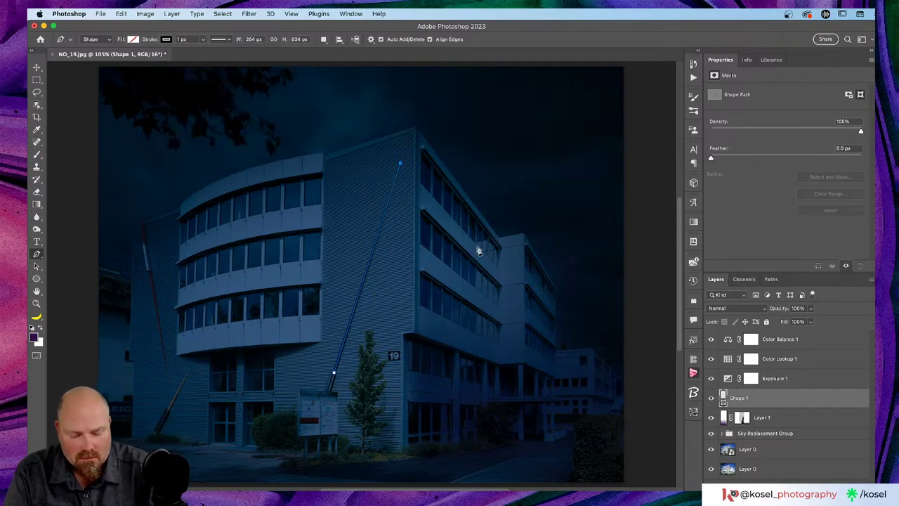
Set the diagonal pole line's stroke colour to white and its stroke width to 4.68 px.
key(super+equal)
key(super+equal)
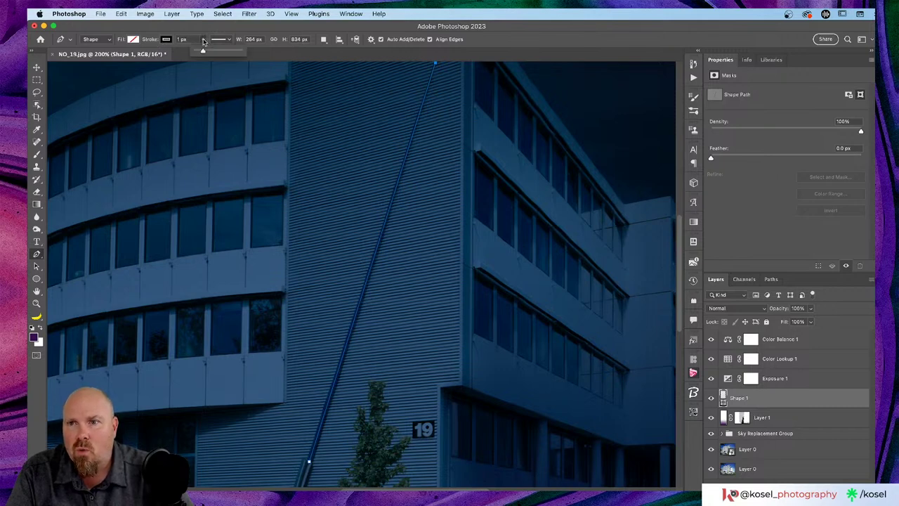
click(168, 40)
click(113, 90)
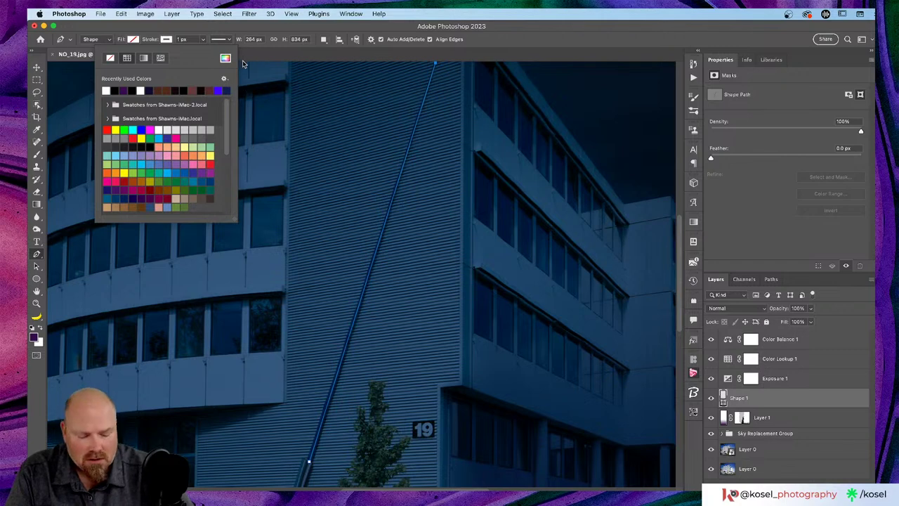
click(195, 35)
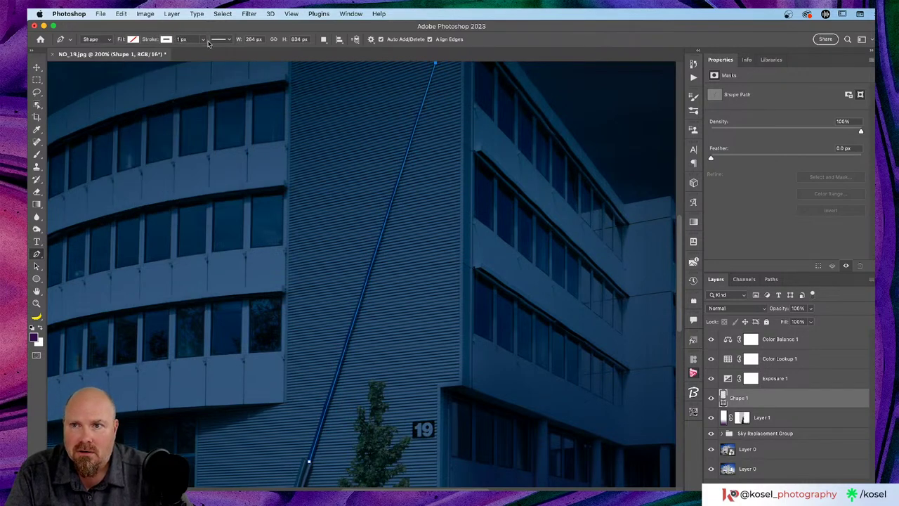
click(203, 39)
drag(202, 53, 204, 55)
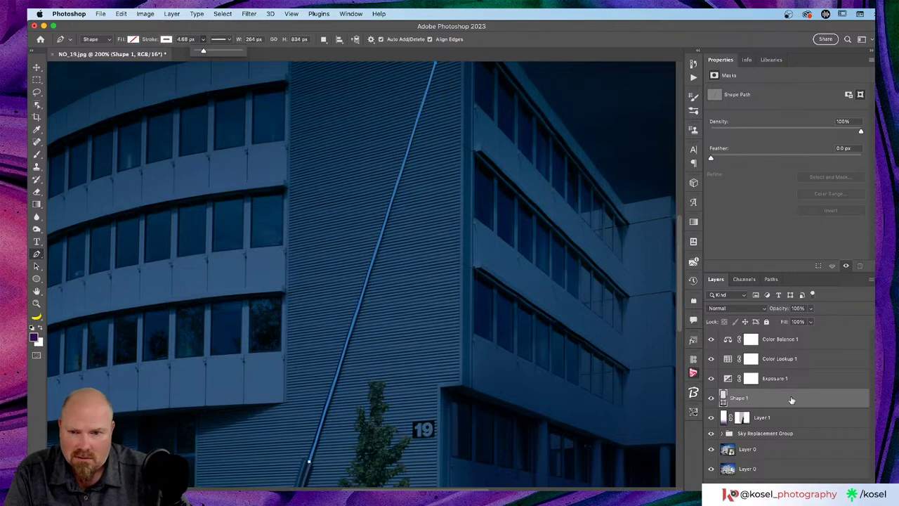
scroll(302, 295, up, 3)
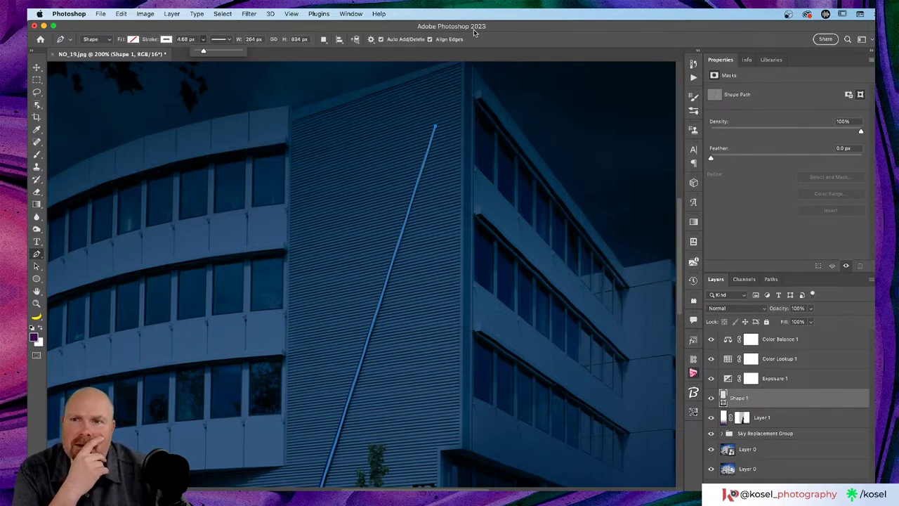
scroll(356, 170, down, 2)
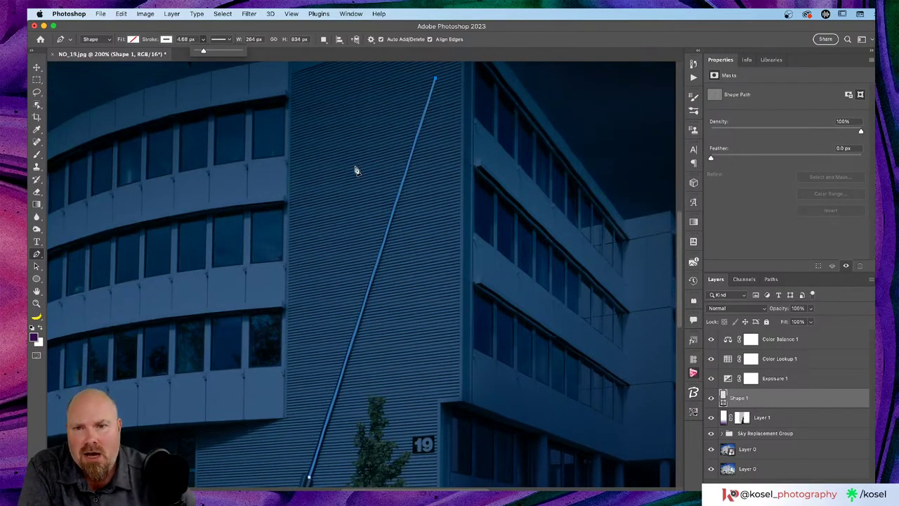
Remove the Shape 1 pole line and add a new empty layer directly above Layer 1.
click(814, 403)
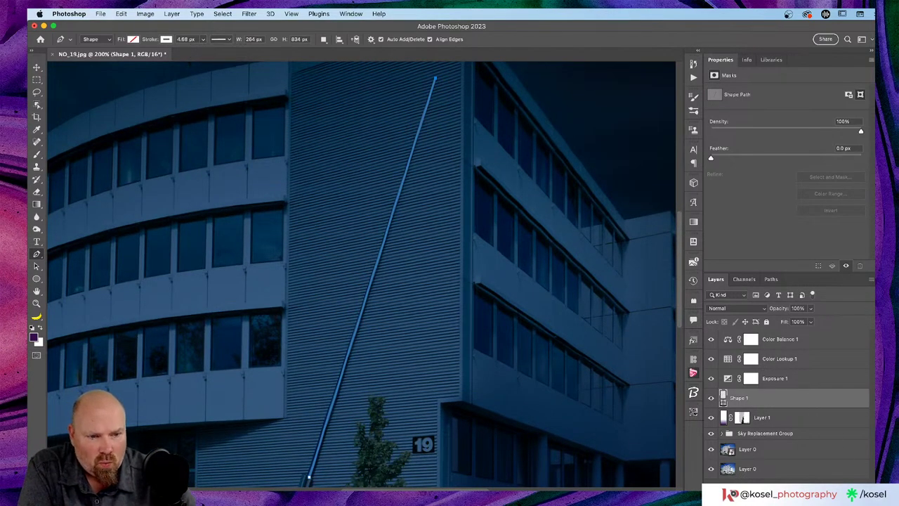
key(super+e)
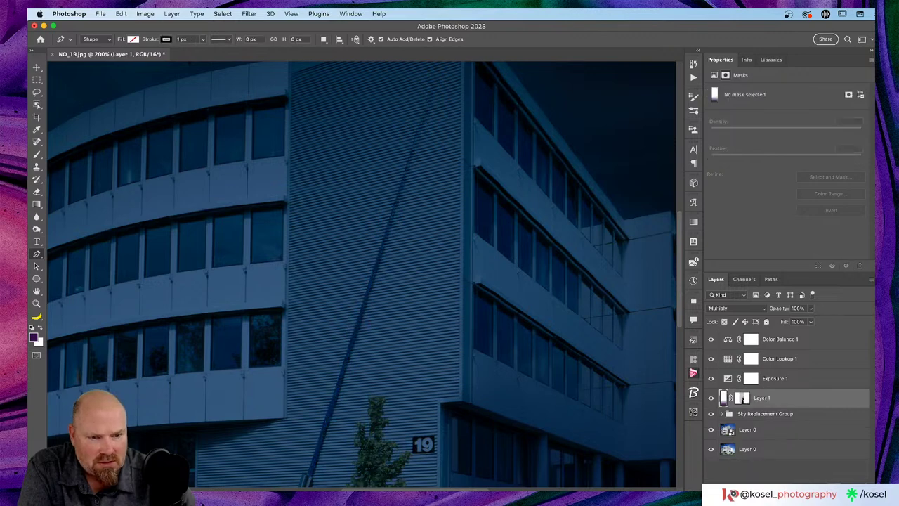
key(super+shift+alt+n)
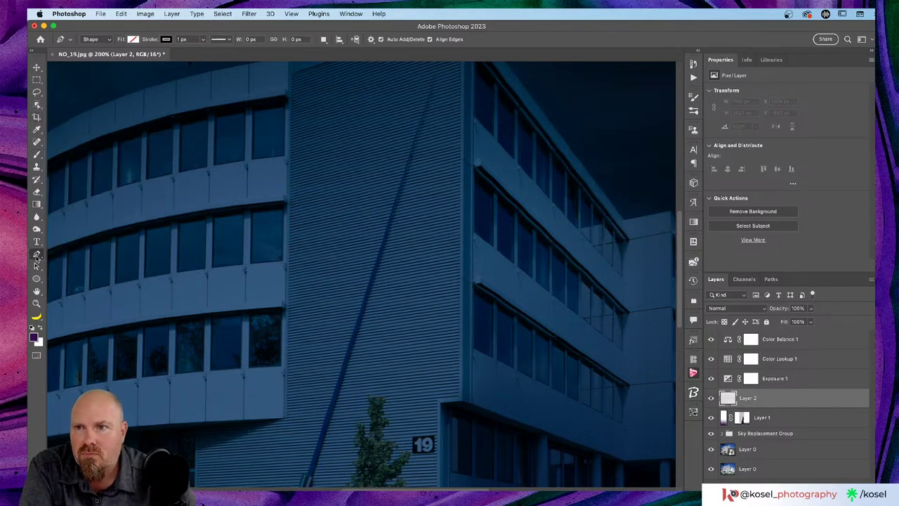
Set the Pen tool's shape fill to white and its stroke to none.
click(131, 40)
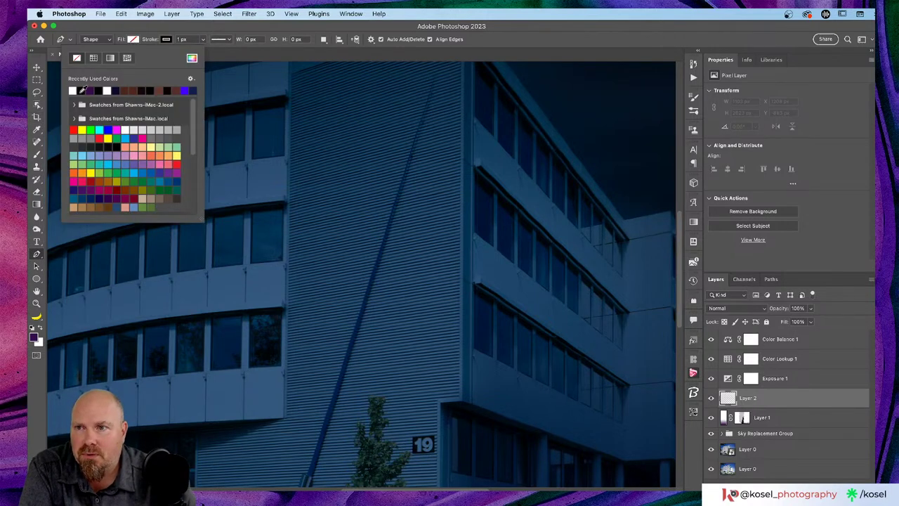
click(167, 39)
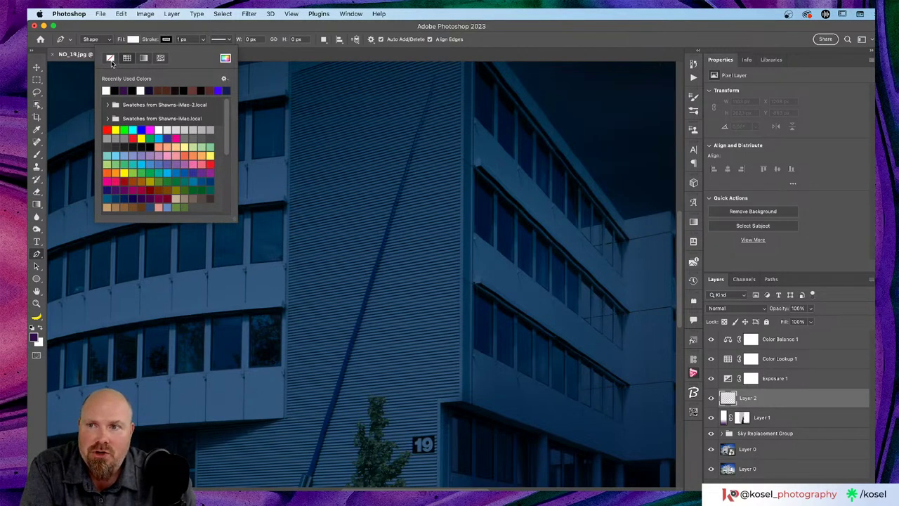
click(110, 61)
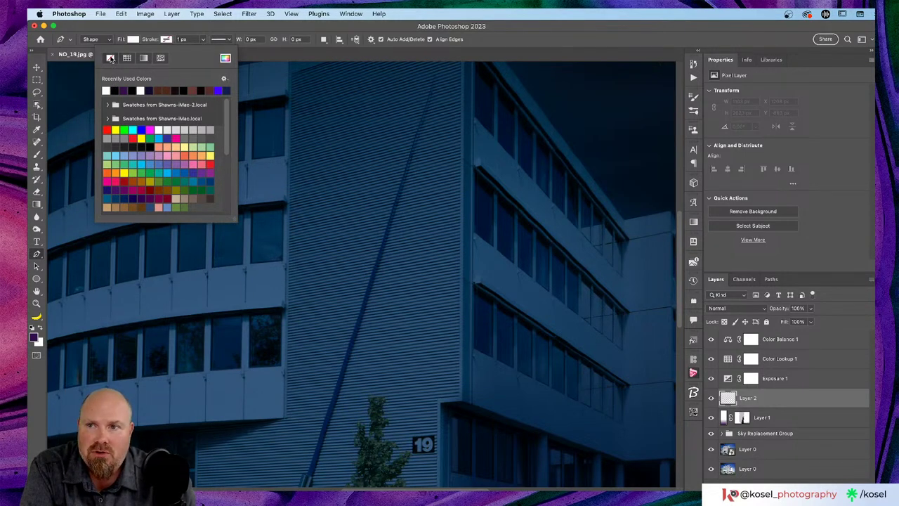
Draw a closed, tapering white shape about 268 by 838 px over the long diagonal pole on the ribbed wall beside the number 19.
click(314, 481)
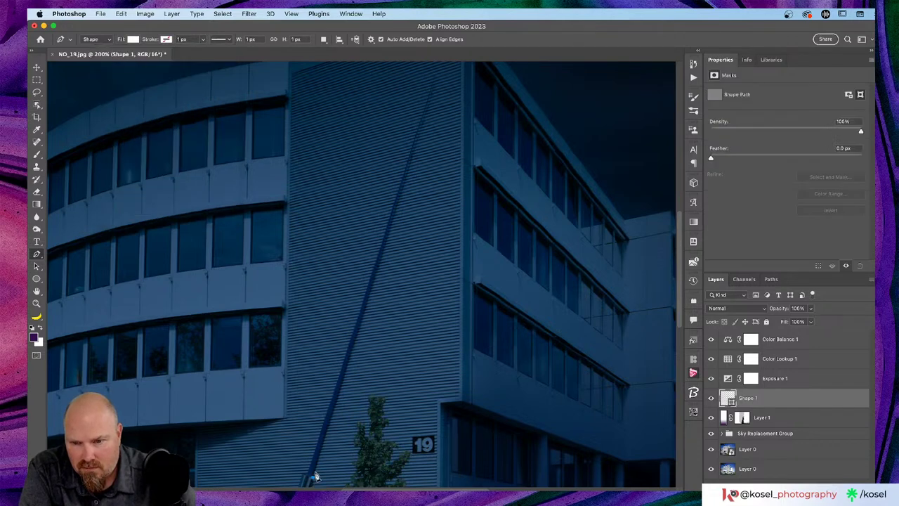
scroll(432, 182, up, 3)
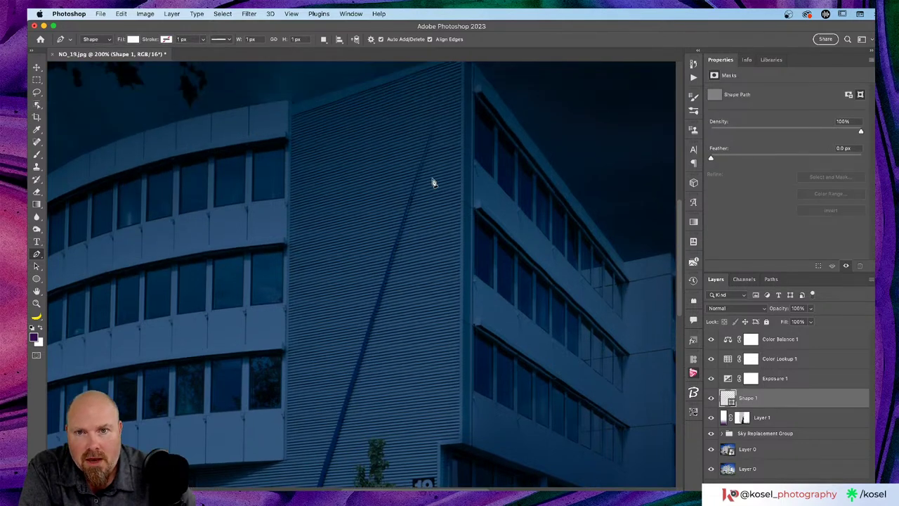
click(436, 123)
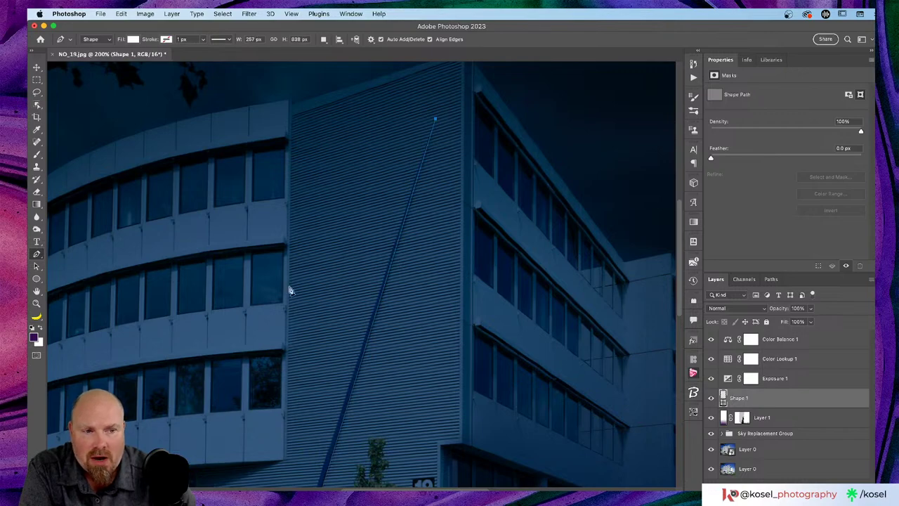
scroll(294, 406, down, 5)
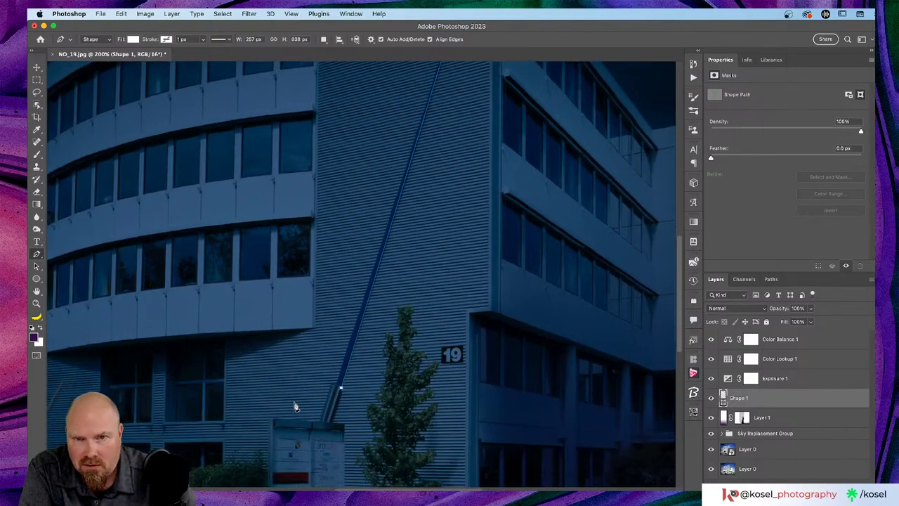
click(338, 389)
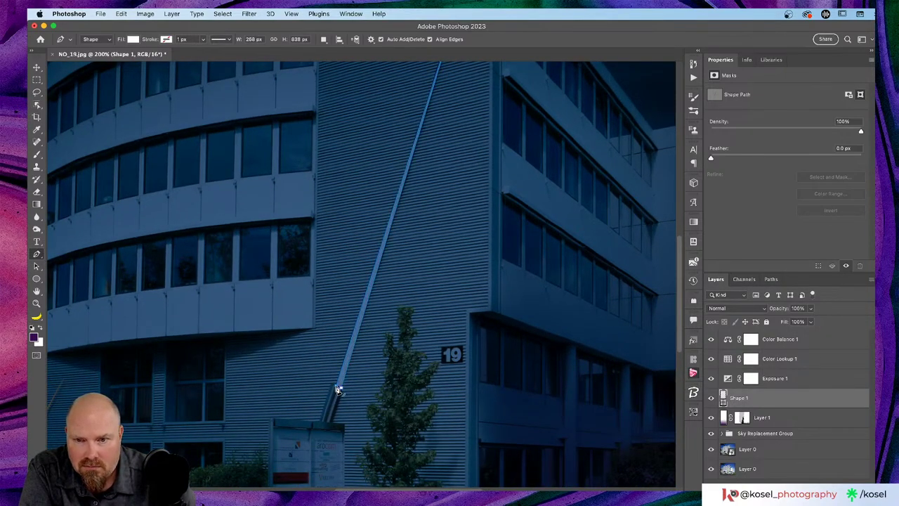
drag(337, 390, 341, 392)
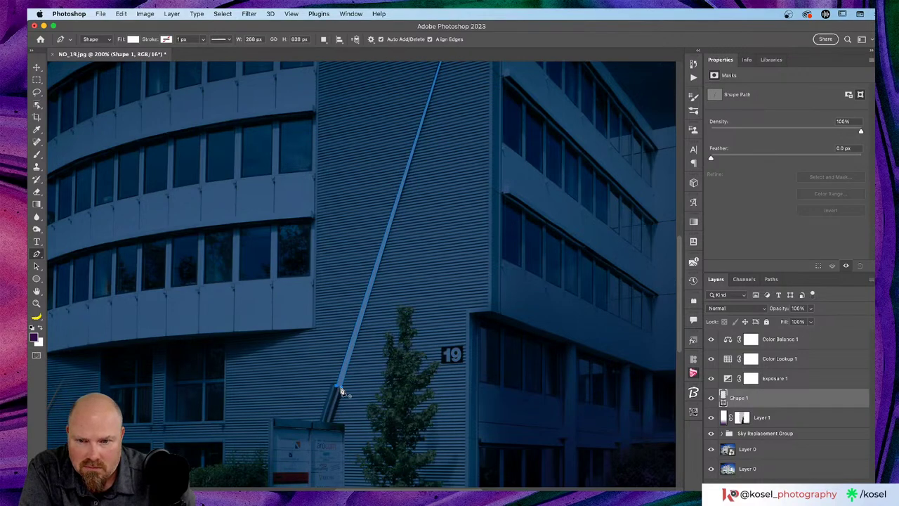
Draw a closed, tapering white shape about 91 by 185 px over the short slanted pole beside the ground-floor entrance.
scroll(351, 386, up, 5)
scroll(351, 386, left, 3)
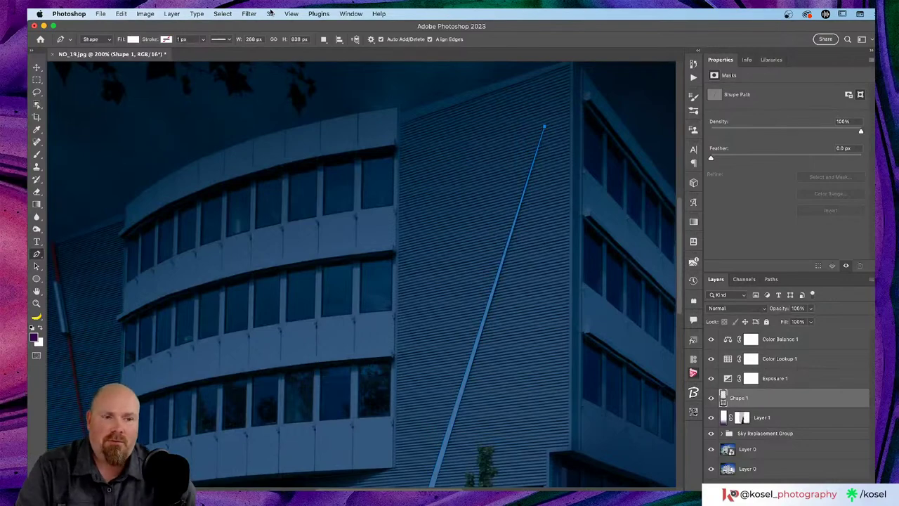
scroll(215, 166, left, 5)
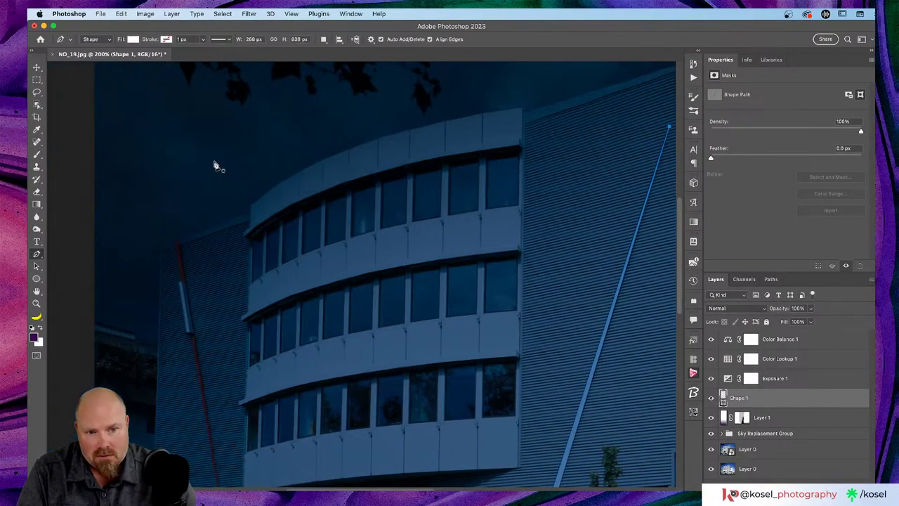
scroll(216, 166, down, 3)
scroll(216, 165, down, 3)
scroll(216, 166, left, 3)
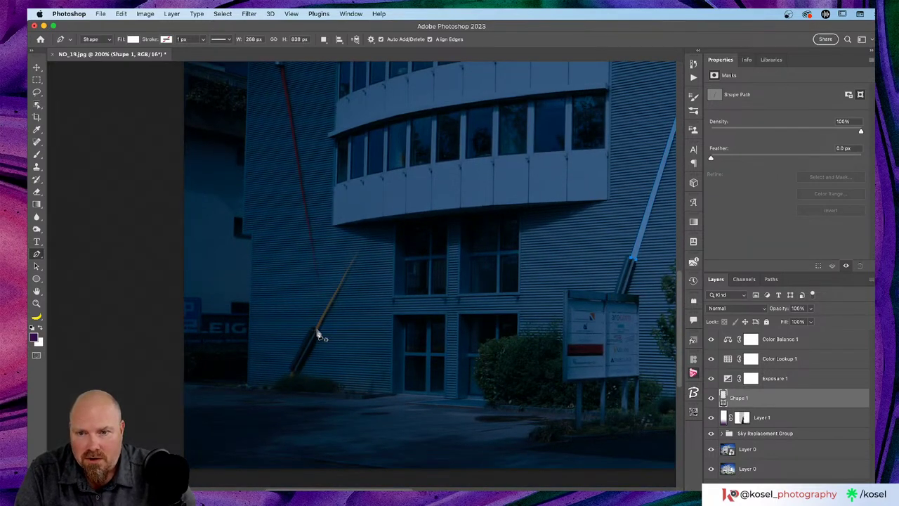
click(318, 332)
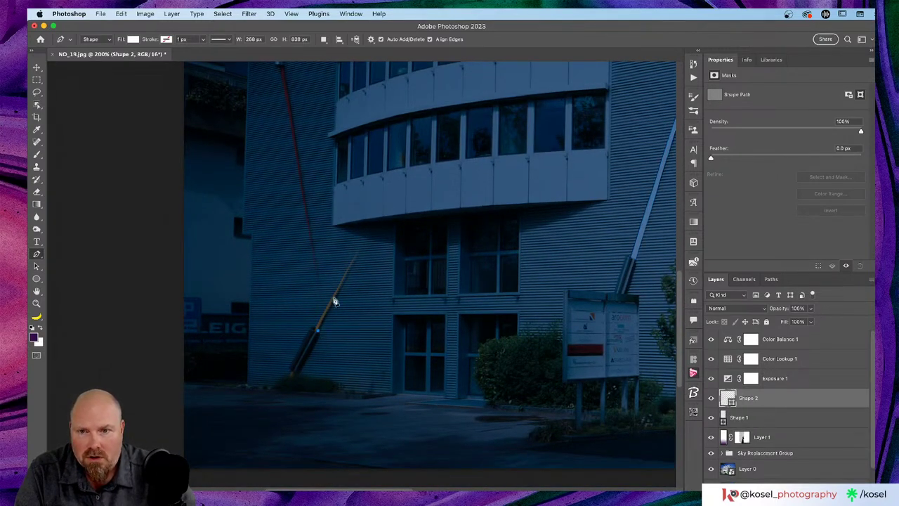
click(357, 253)
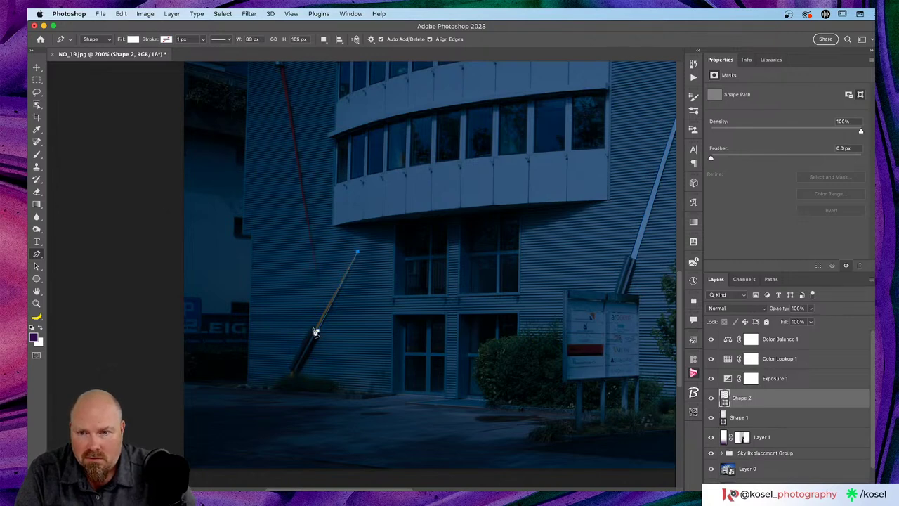
click(316, 331)
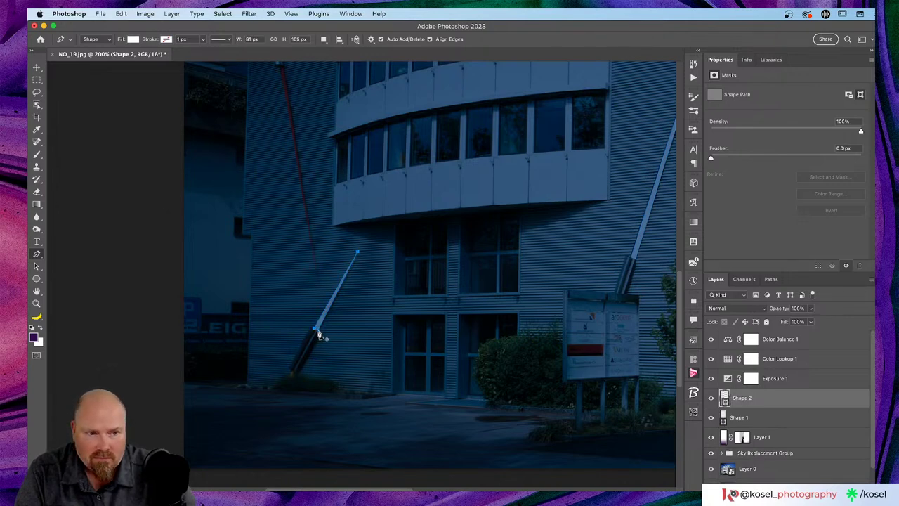
Draw a closed, tapering white shape about 83 by 458 px over the red pole section below its grey cylinder.
scroll(317, 239, up, 8)
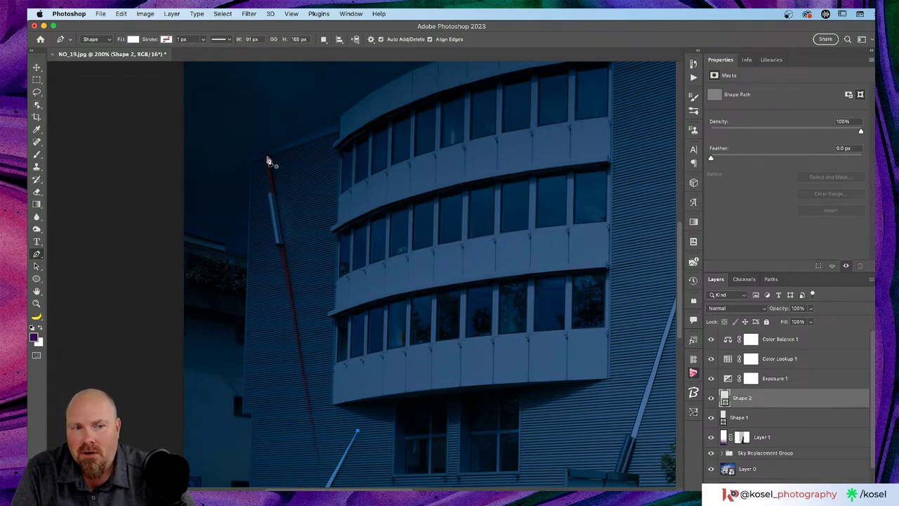
scroll(267, 161, left, 5)
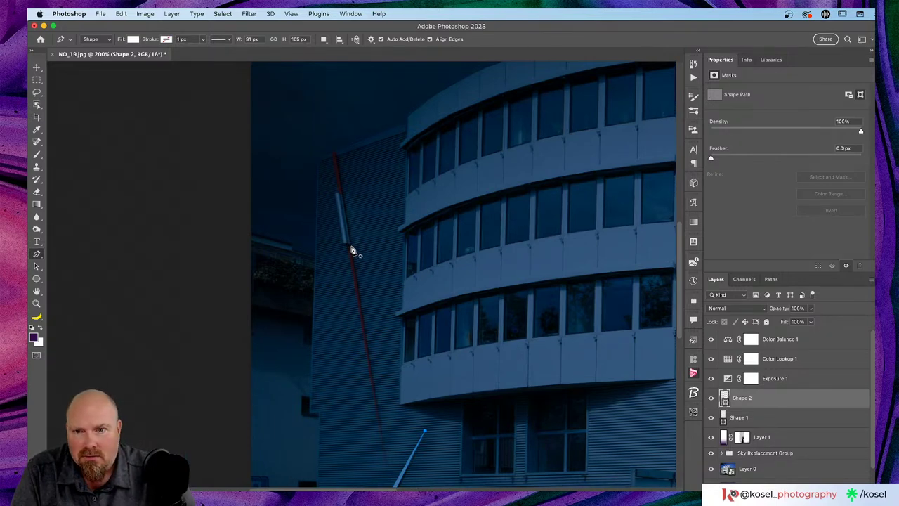
click(351, 246)
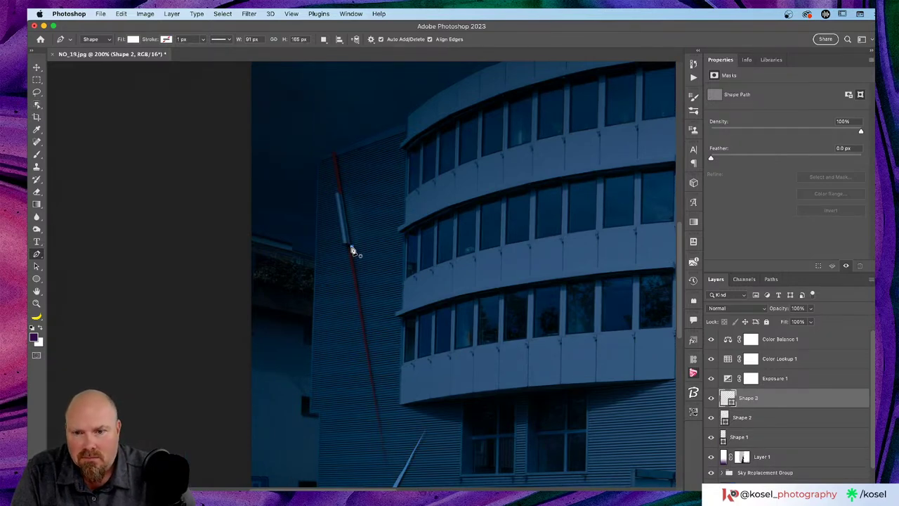
click(386, 465)
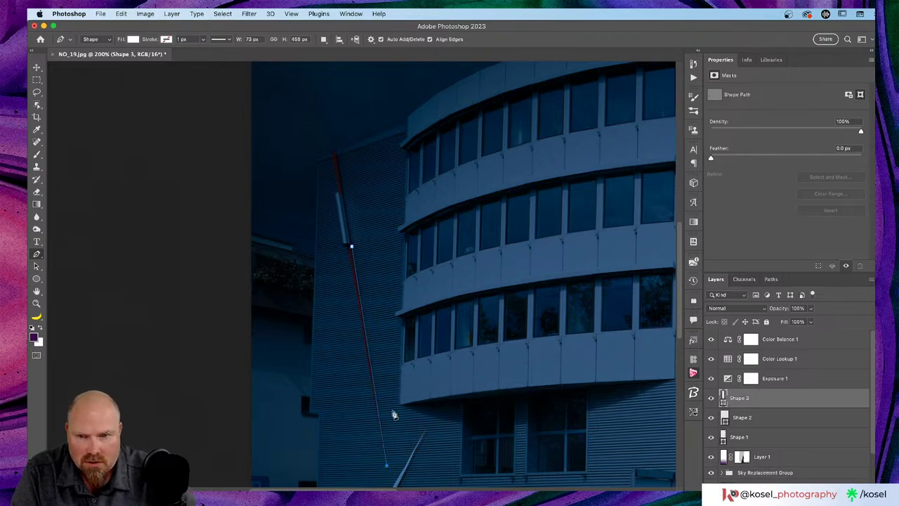
click(346, 251)
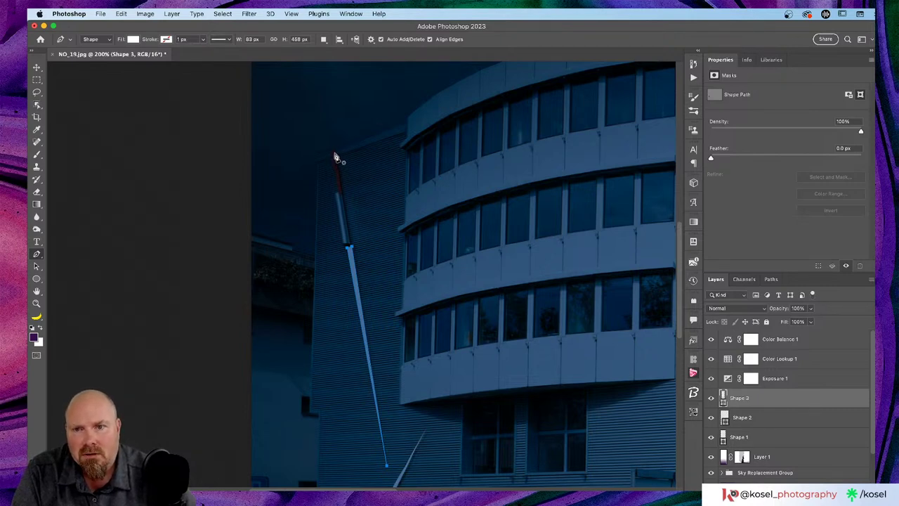
Draw a closed white shape about 22 by 85 px over the short red pole section above the grey cylinder.
click(335, 154)
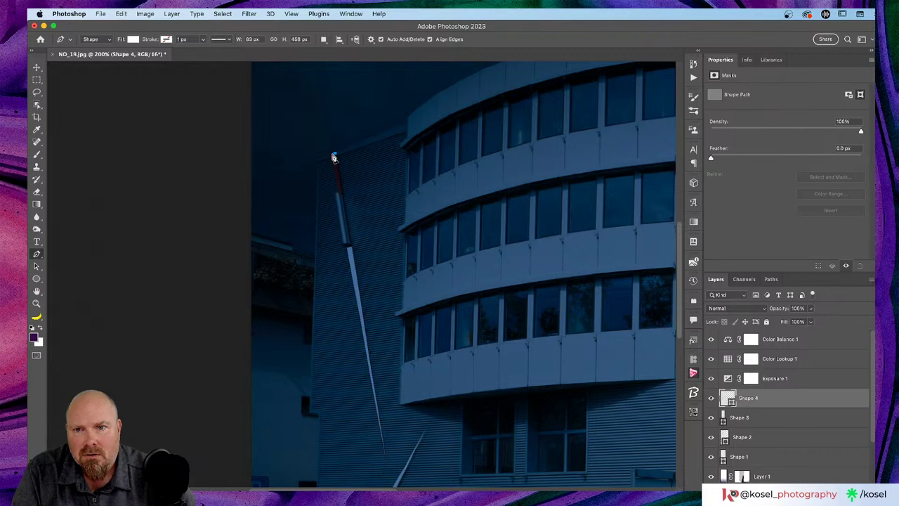
click(340, 197)
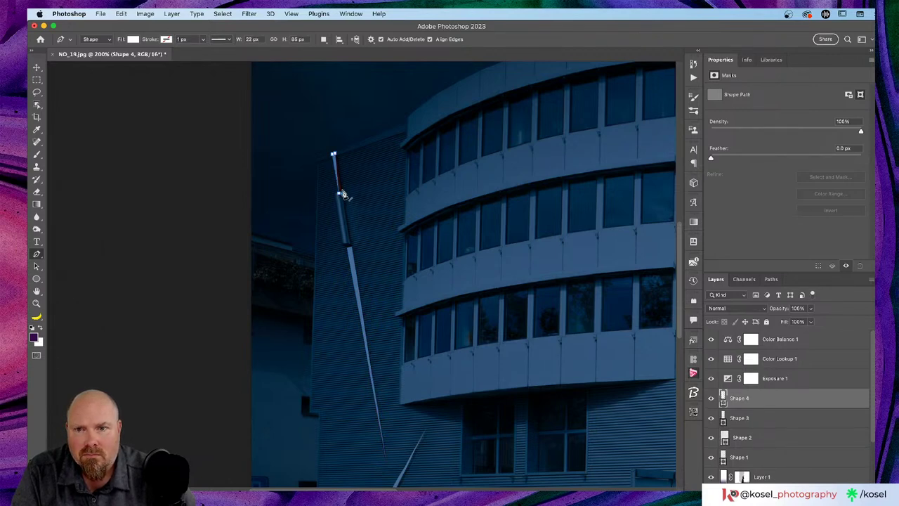
click(334, 155)
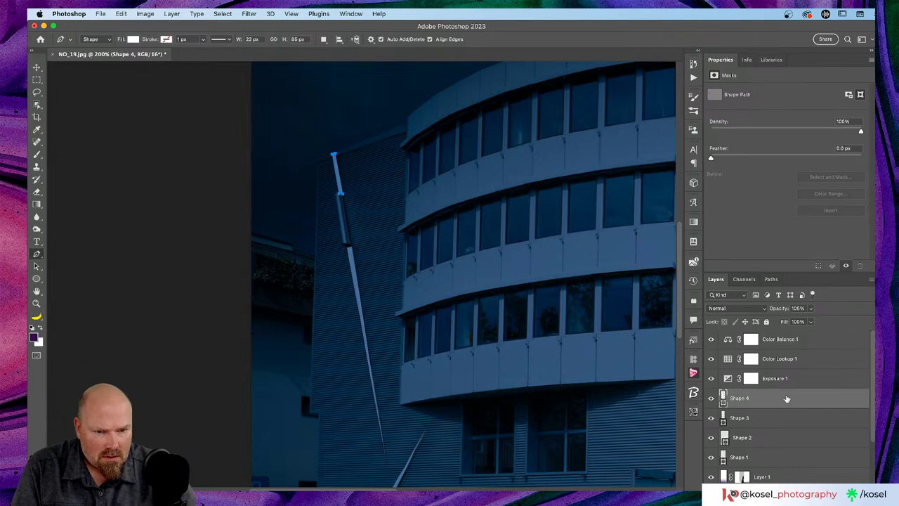
Toggle Shape 1's visibility off and back on to check which pole it covers.
scroll(785, 401, down, 3)
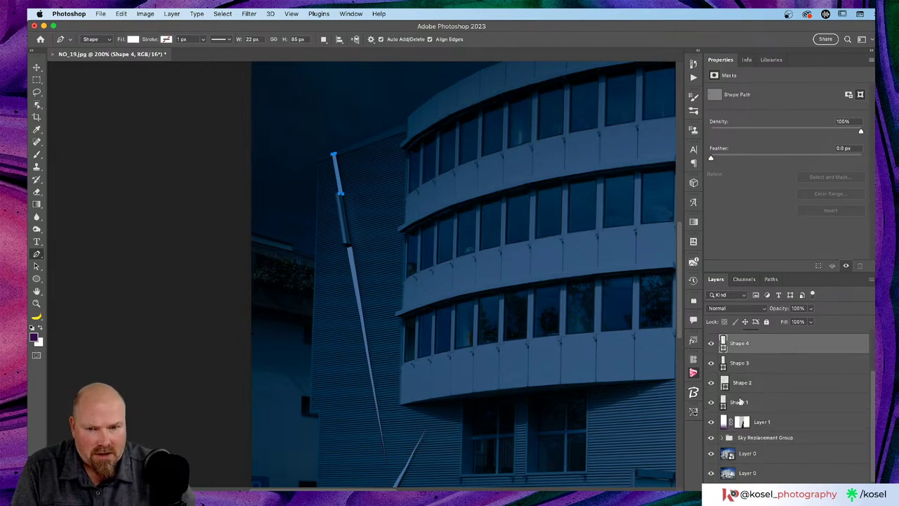
scroll(588, 328, right, 10)
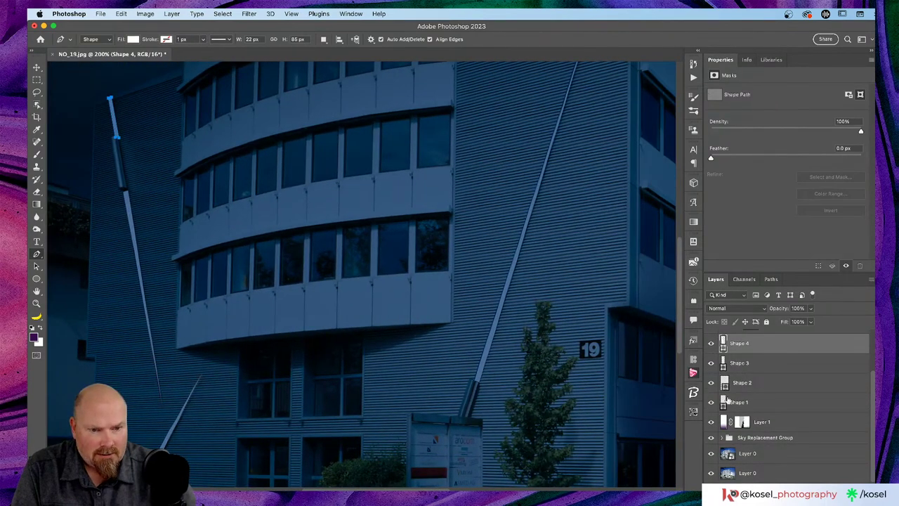
click(712, 403)
click(711, 403)
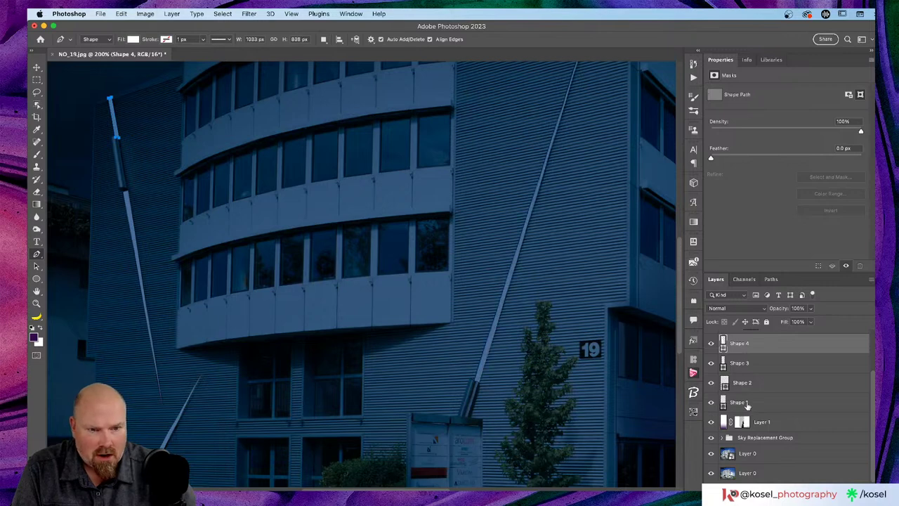
Rename the Shape 1 layer as Blue.
double_click(741, 402)
text(B)
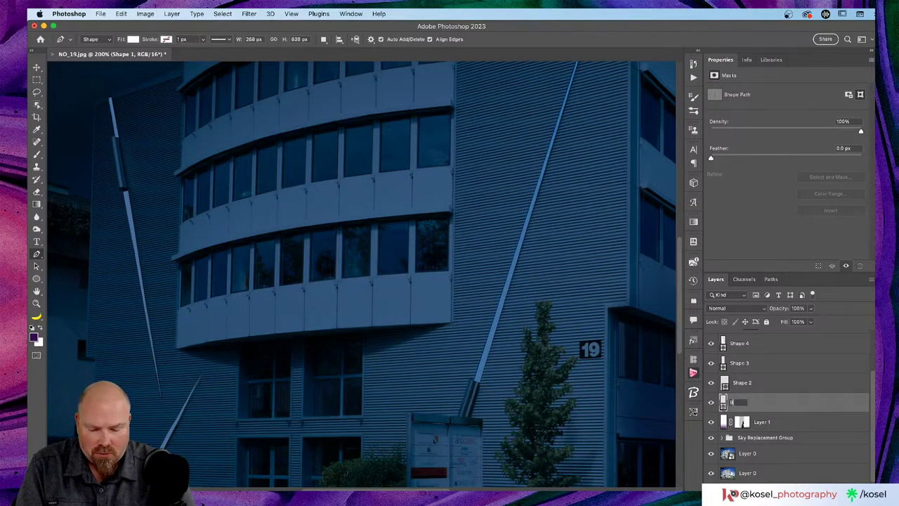
text(lue)
key(Return)
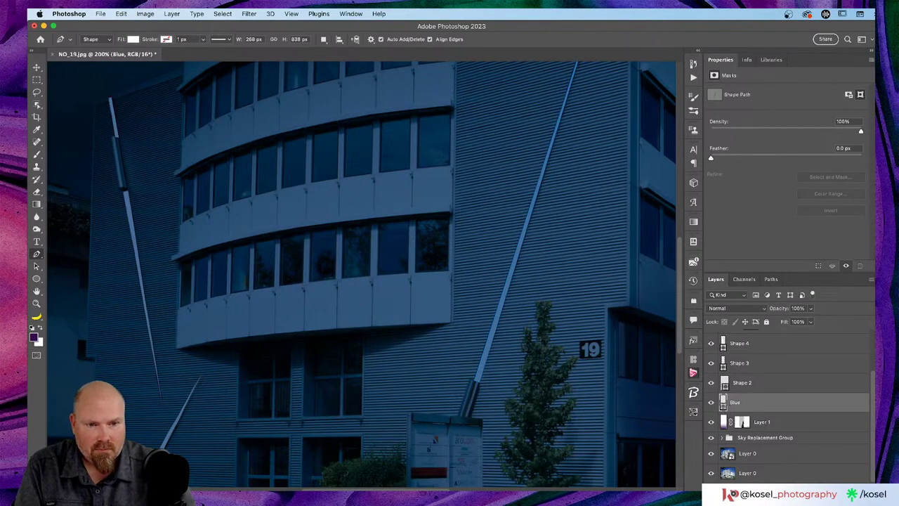
Toggle Shape 2's visibility off and on to identify its pole, and rename the layer as Yellow.
click(713, 385)
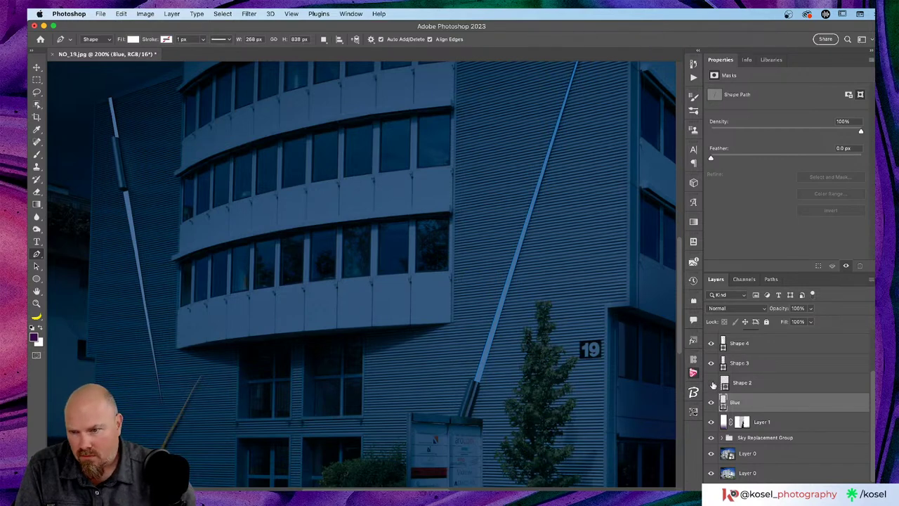
click(713, 384)
double_click(743, 382)
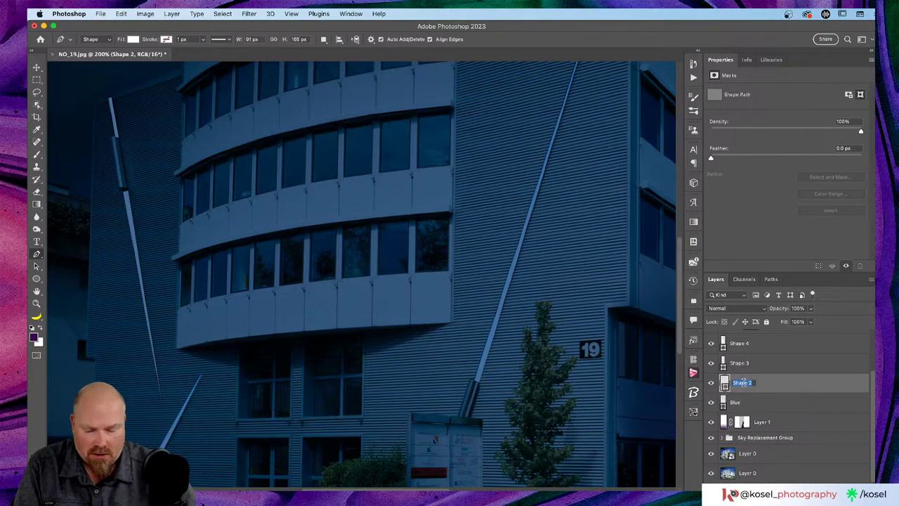
text(Yellow)
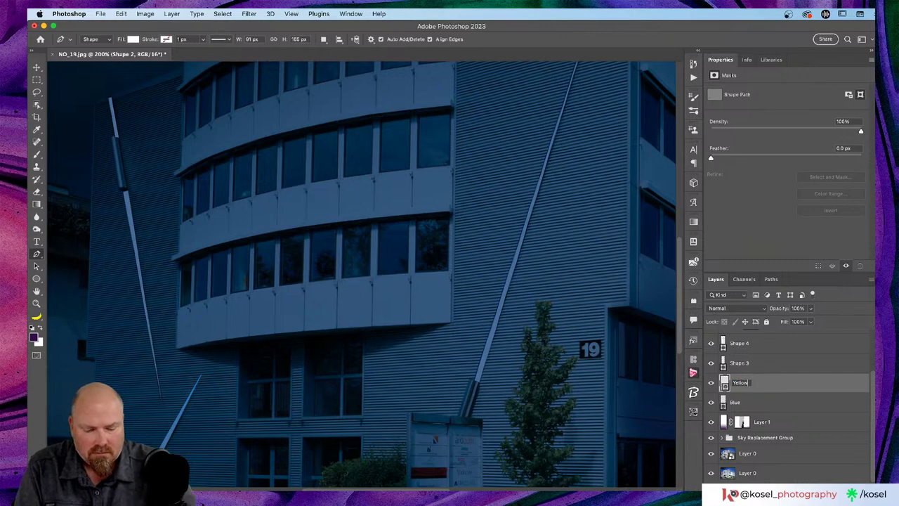
key(Return)
Toggle Shape 3's visibility off and on to identify its pole section, and rename the layer as Red Bot.
scroll(512, 331, left, 10)
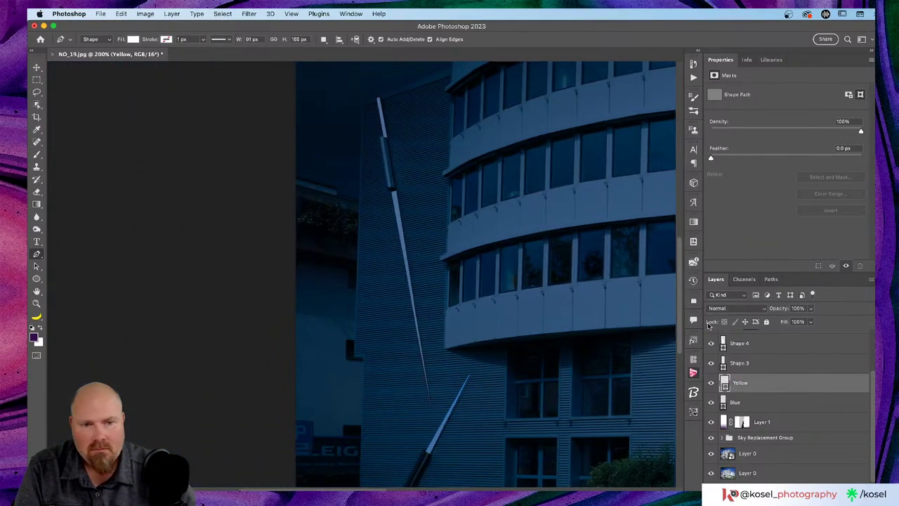
click(712, 363)
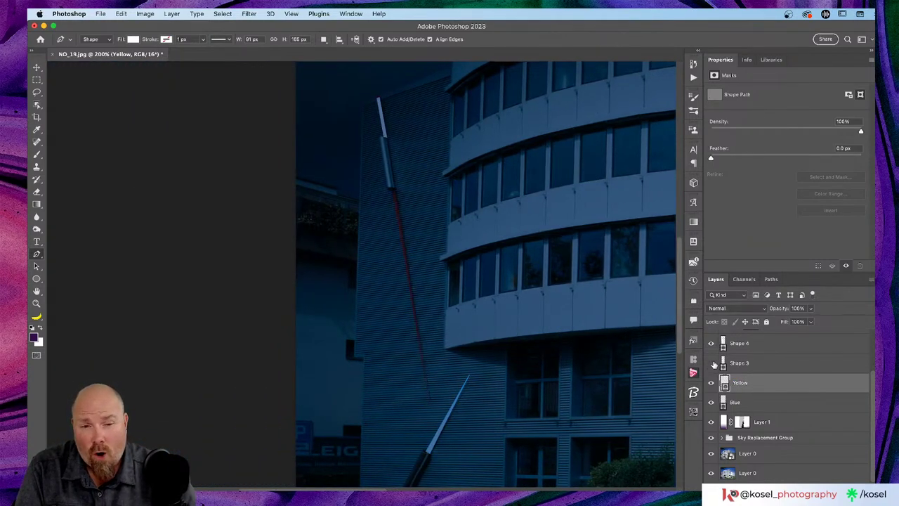
click(712, 363)
double_click(738, 363)
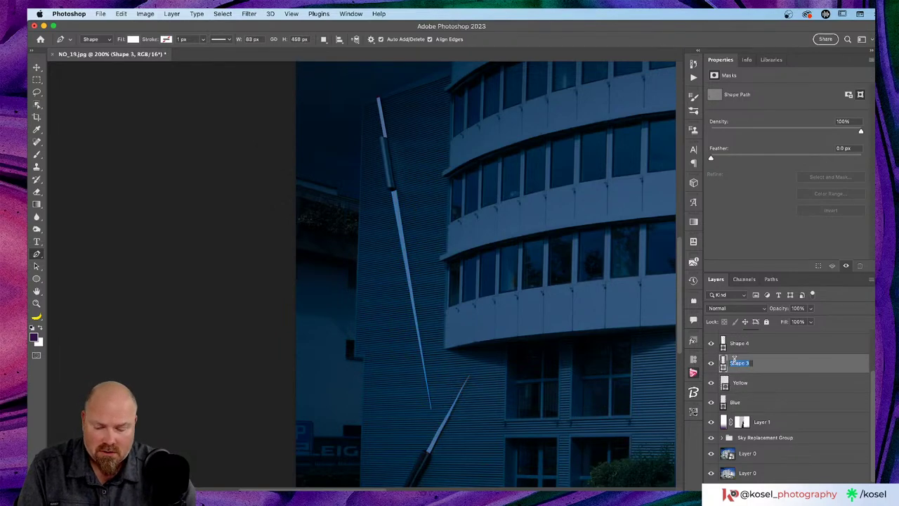
text(Red Bo)
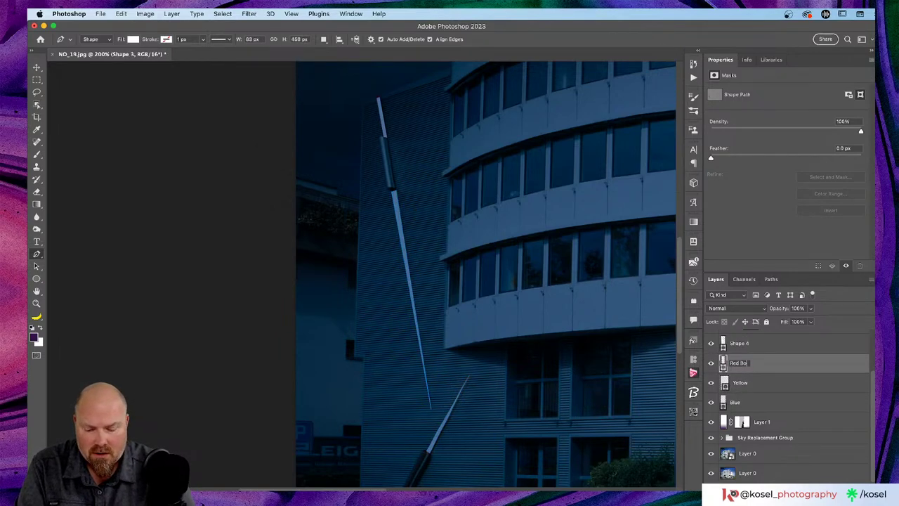
text(t)
key(Return)
Rename the Shape 4 layer as Red Top.
double_click(738, 343)
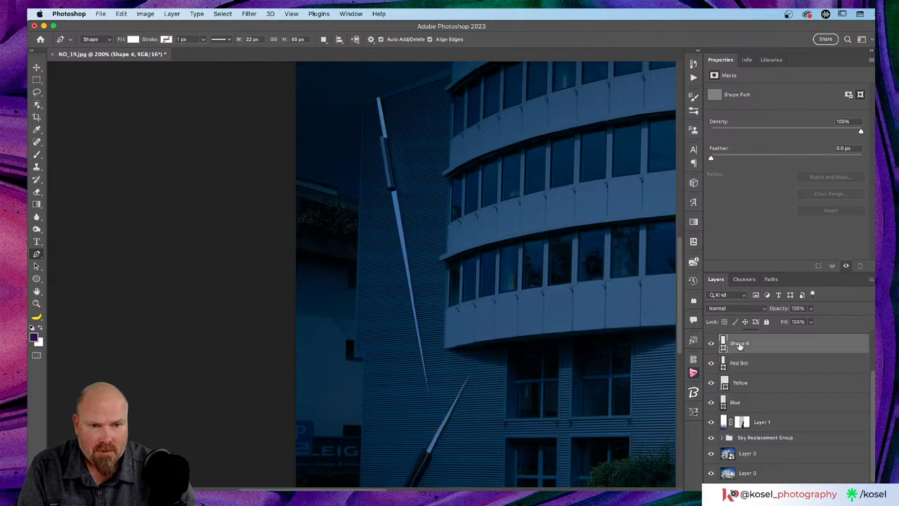
text(Red)
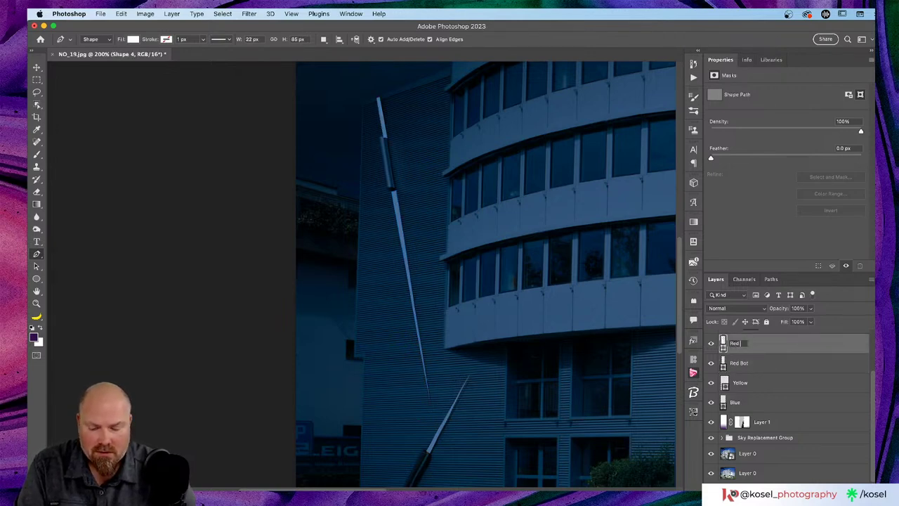
text( Top)
key(Return)
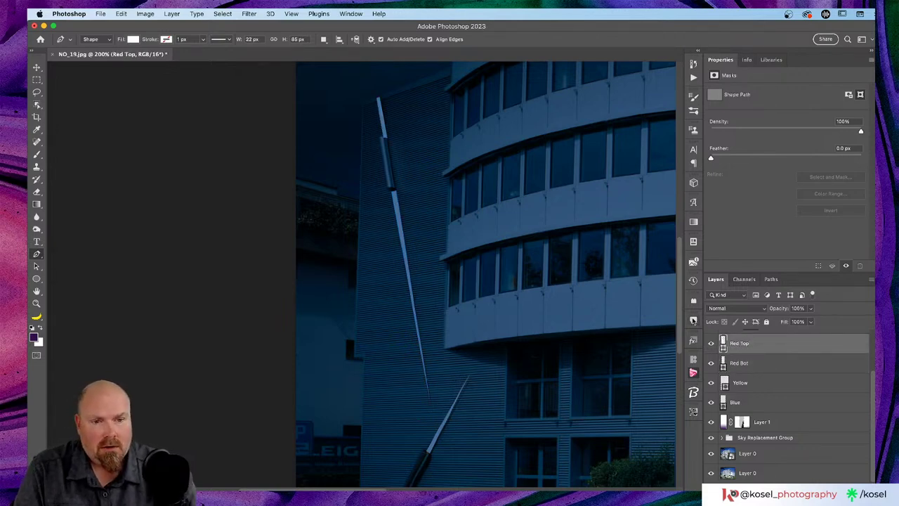
Nudge the Blue shape slightly with the Move tool so it covers the long slanted pole left of the number 19 sign.
scroll(443, 385, right, 10)
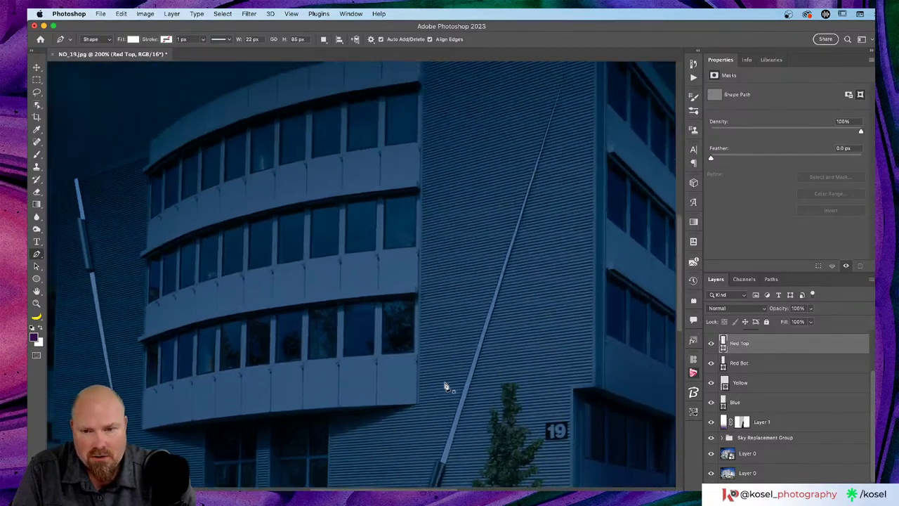
scroll(444, 385, right, 2)
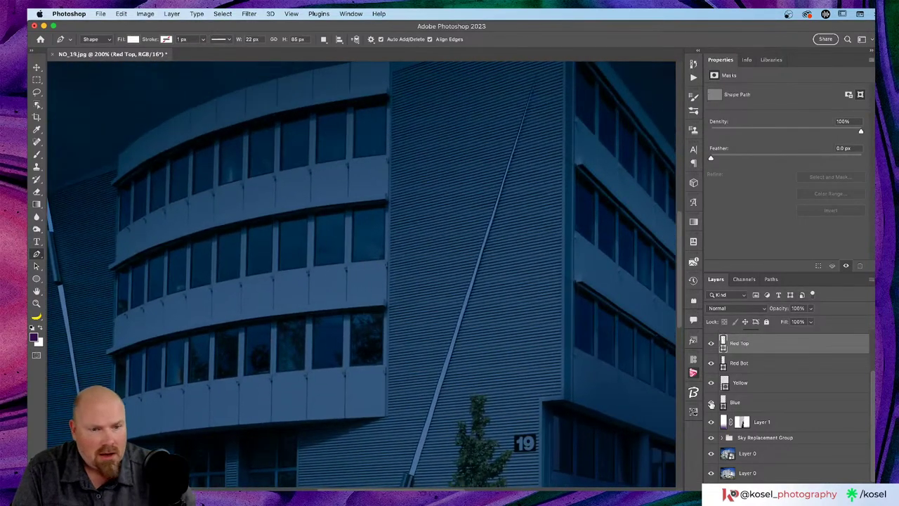
click(792, 402)
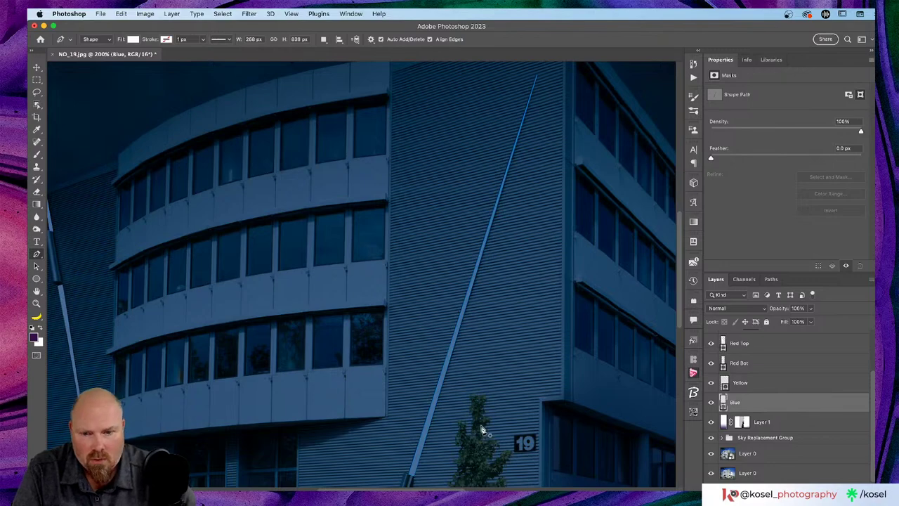
key(super+equal)
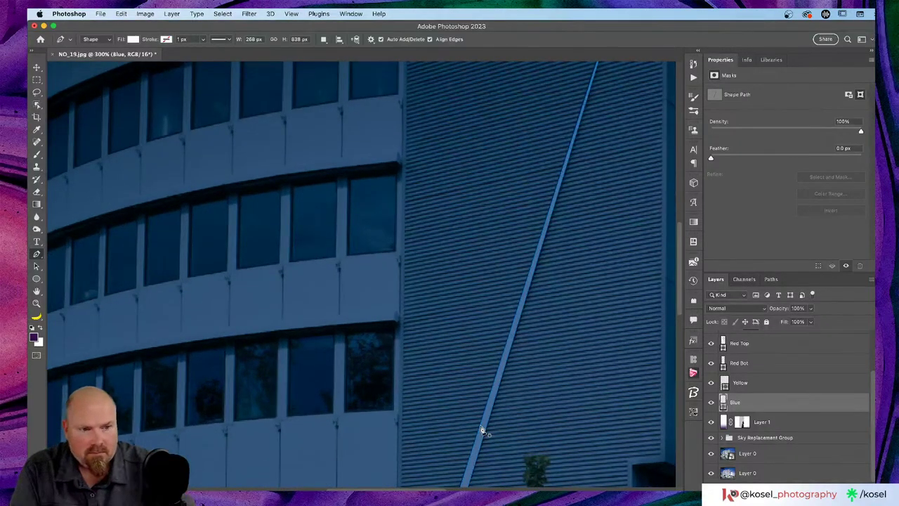
scroll(482, 407, down, 5)
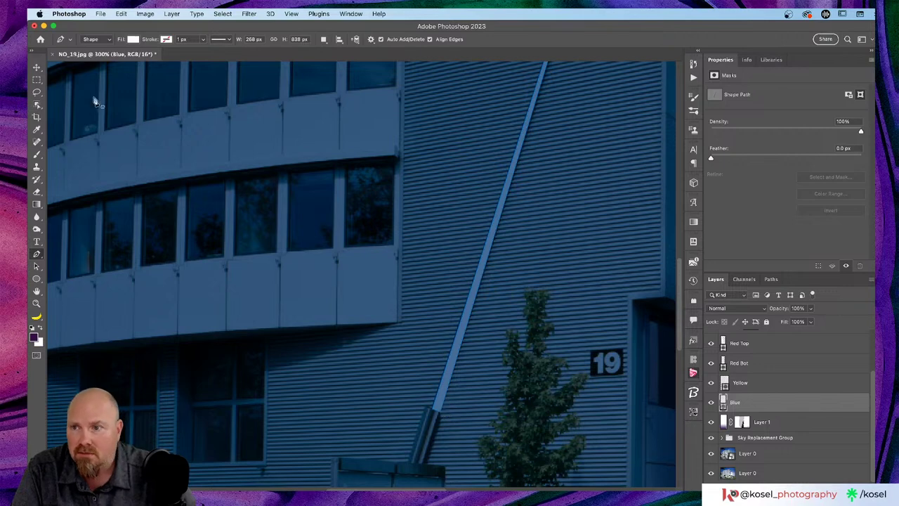
click(38, 67)
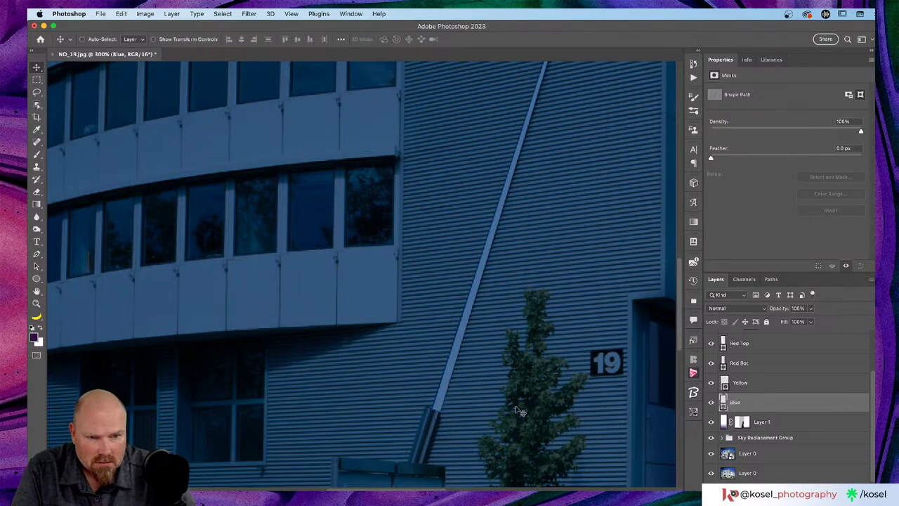
drag(440, 397, 439, 400)
key(Up)
key(Down)
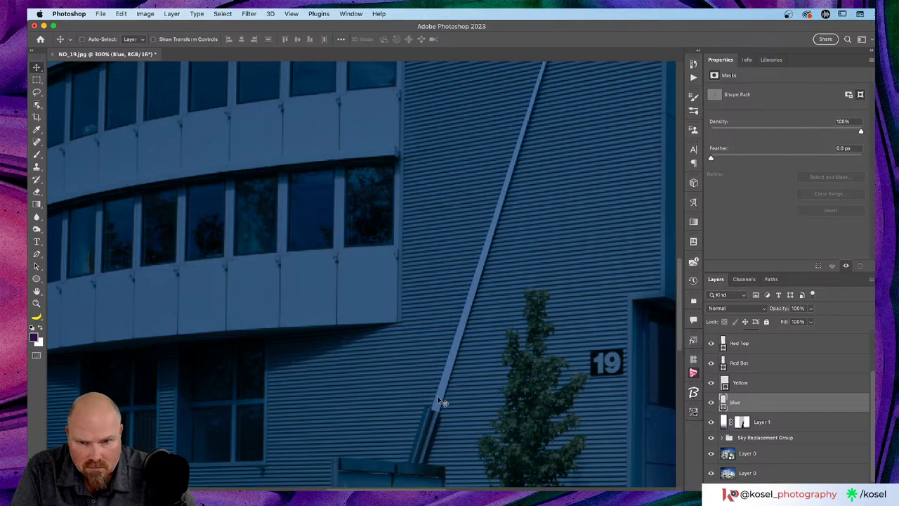
scroll(462, 345, up, 10)
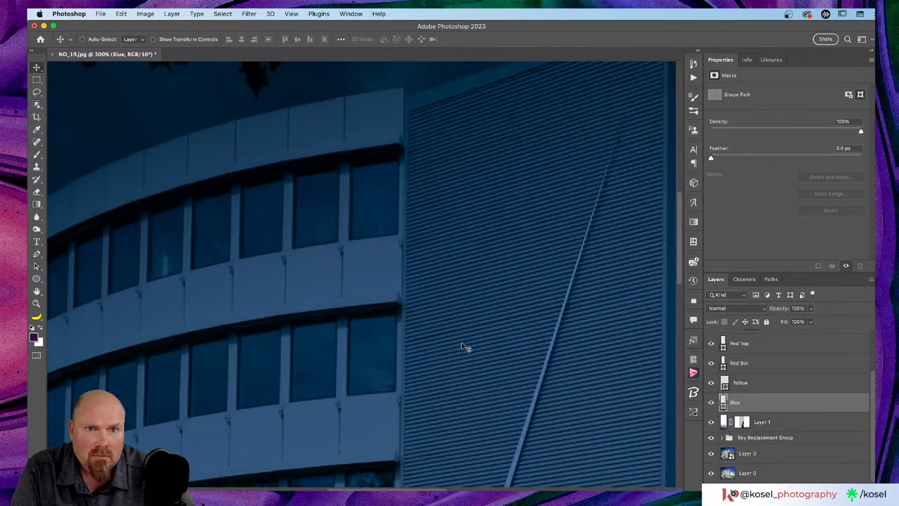
scroll(462, 345, down, 4)
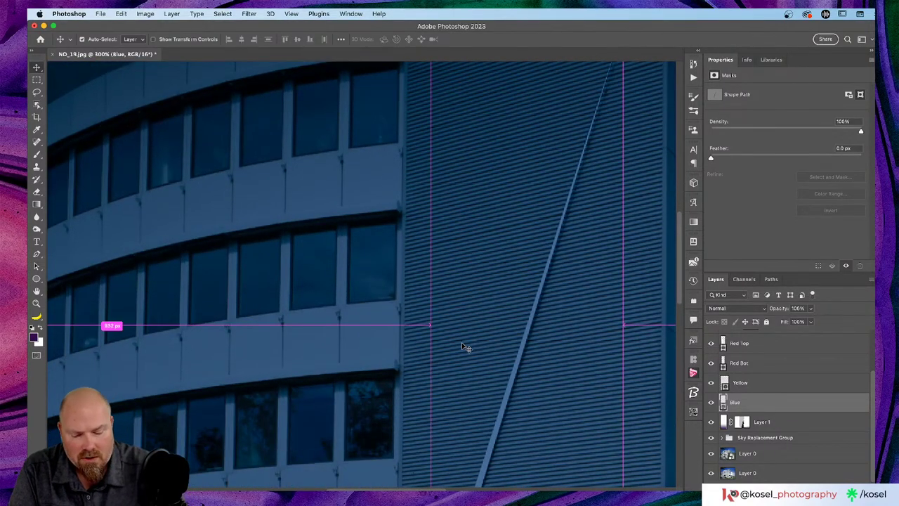
key(super+minus)
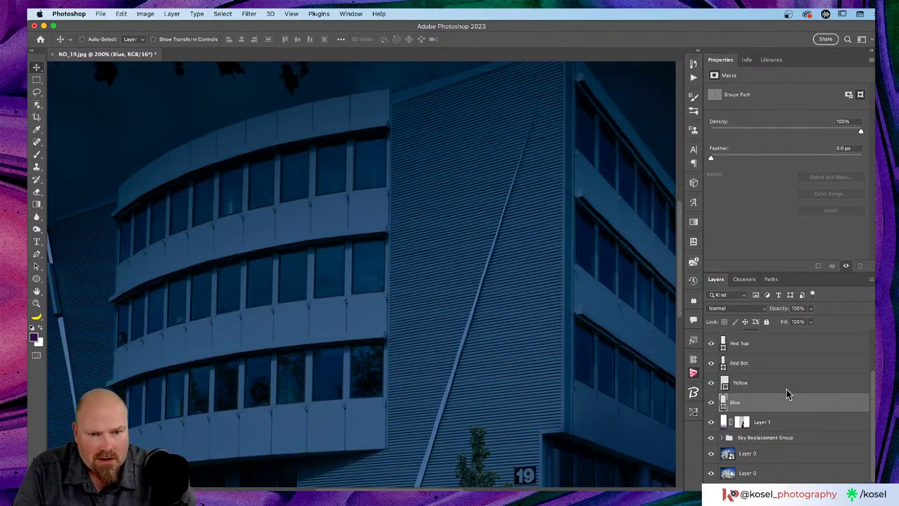
scroll(599, 386, down, 6)
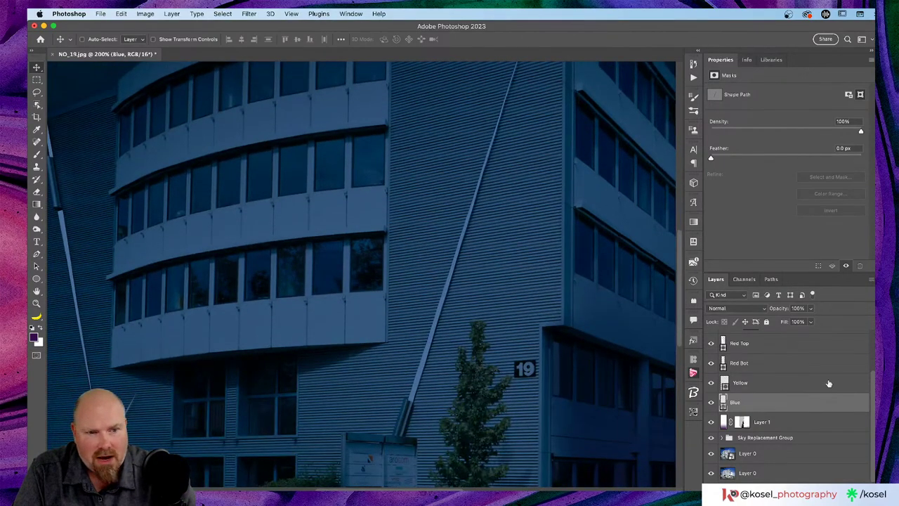
Convert the Blue shape layer to a smart object and move it to the top of the layer stack, above Color Balance 1.
click(784, 408)
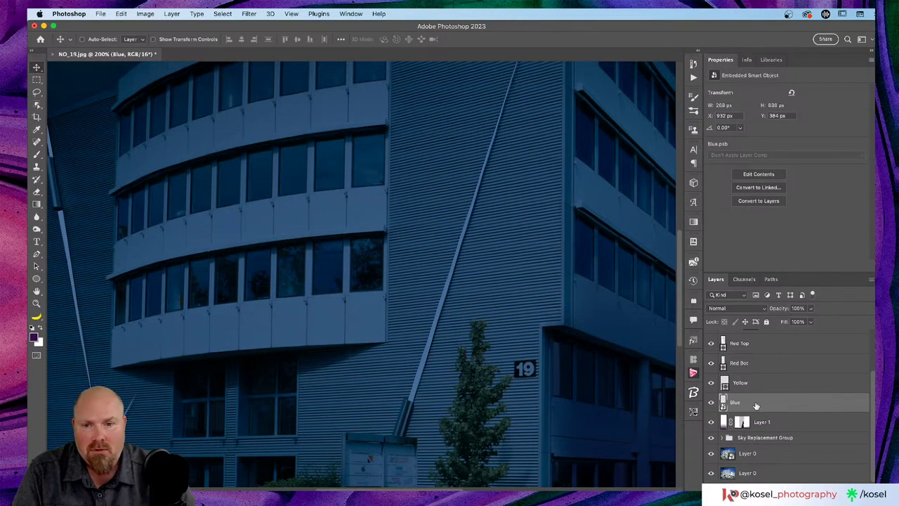
double_click(723, 405)
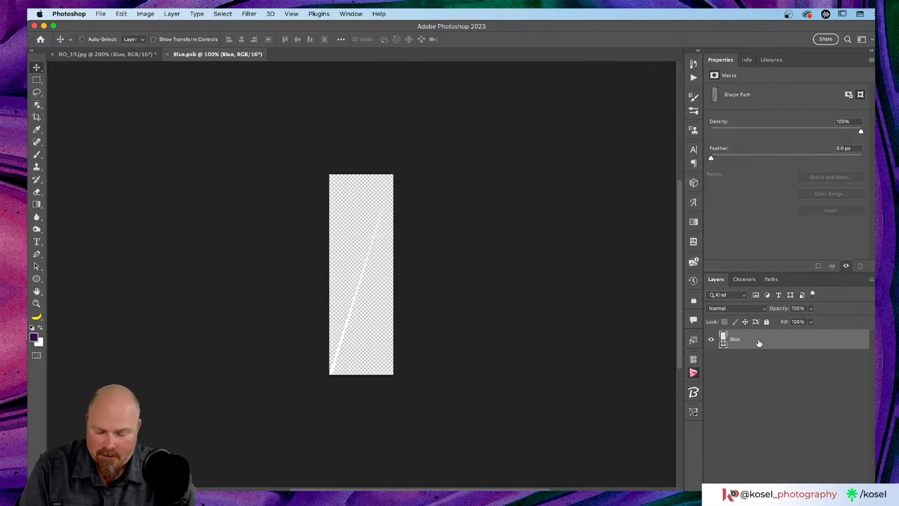
click(169, 55)
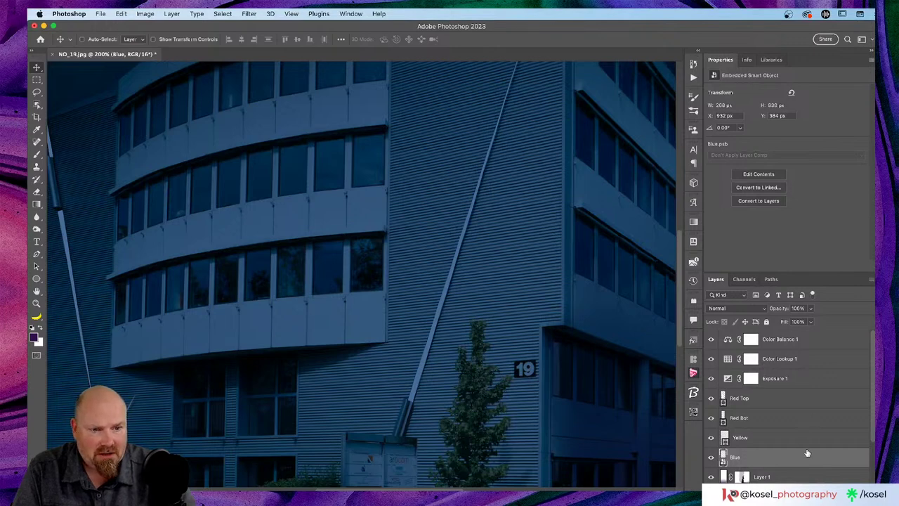
drag(808, 455, 805, 331)
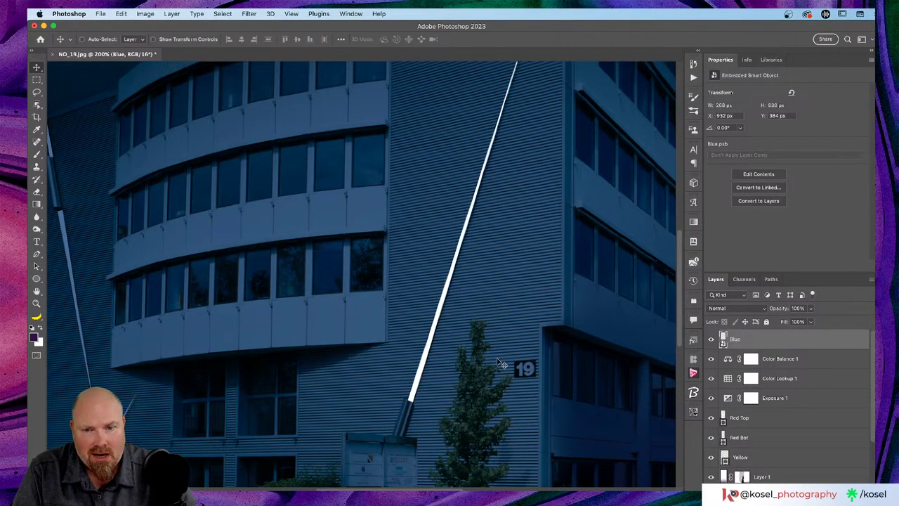
double_click(827, 342)
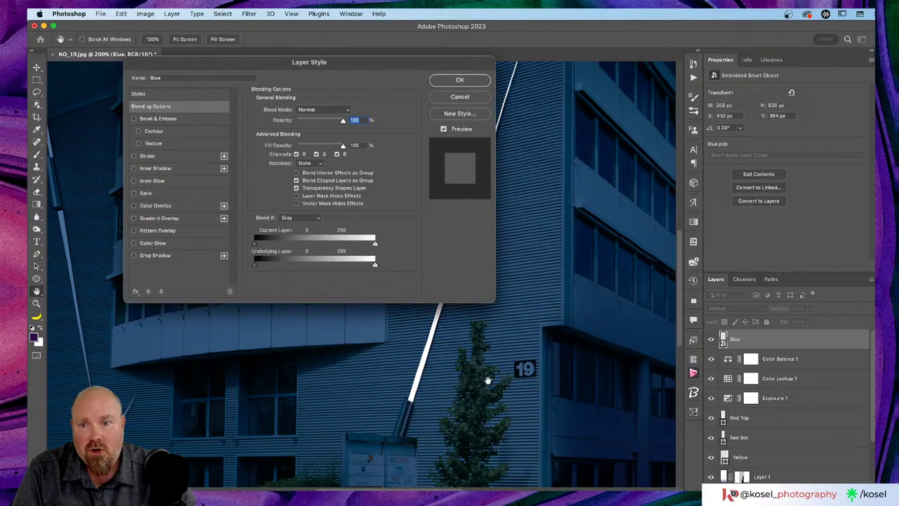
drag(244, 65, 182, 71)
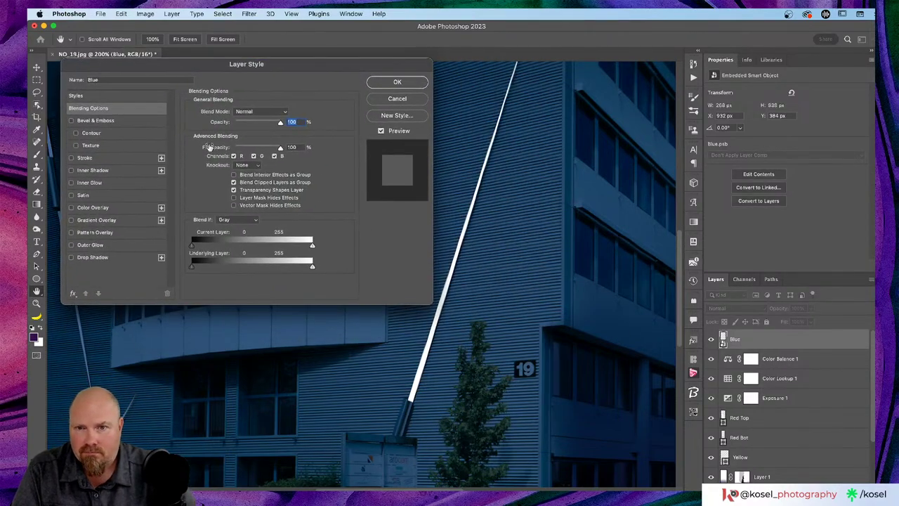
click(391, 100)
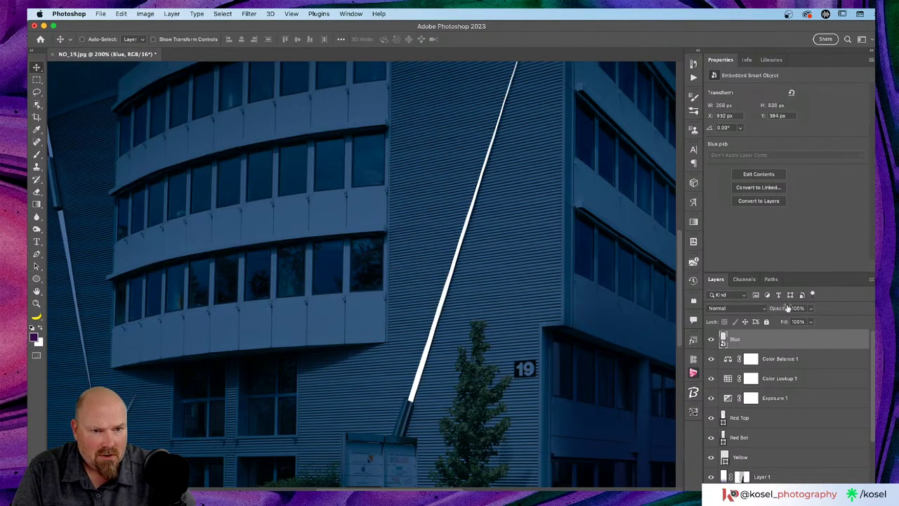
drag(780, 309, 832, 309)
Hide the Blue layer and sample the dark blue of the uncovered pole as the foreground colour with the Eyedropper.
click(711, 339)
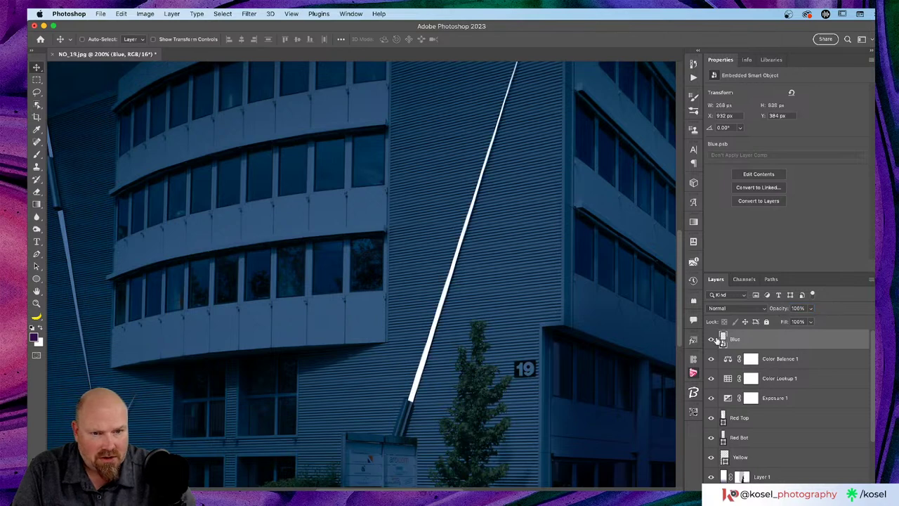
click(713, 340)
key(i)
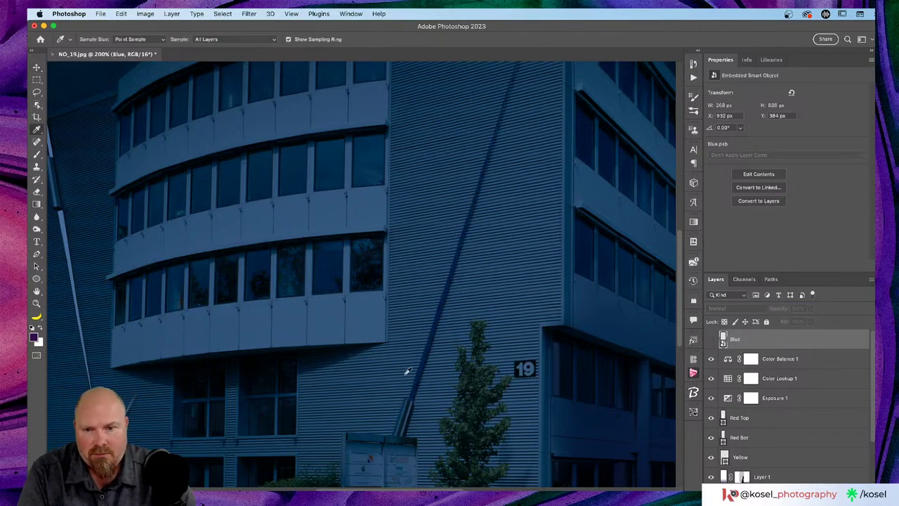
click(424, 364)
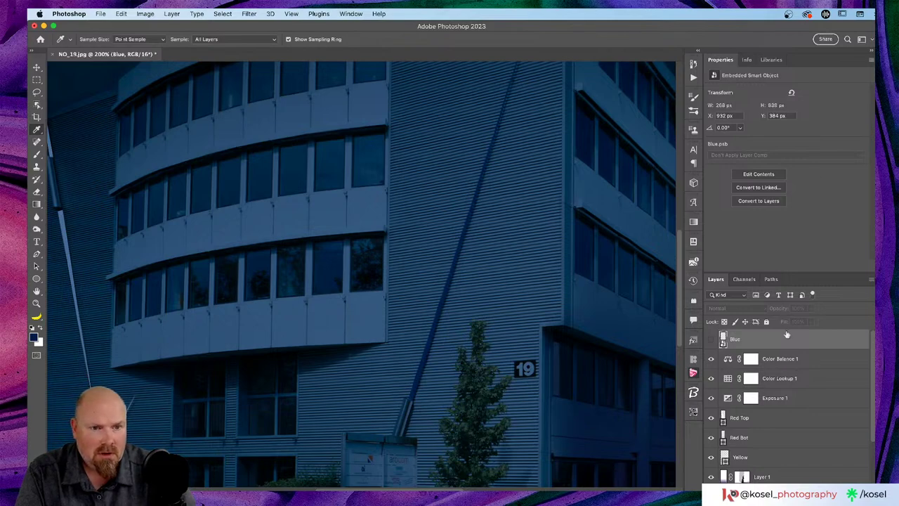
Hide the three adjustment layers, sample the slanted pole's original blue as the foreground colour, and show the adjustments and Blue layer again.
click(711, 359)
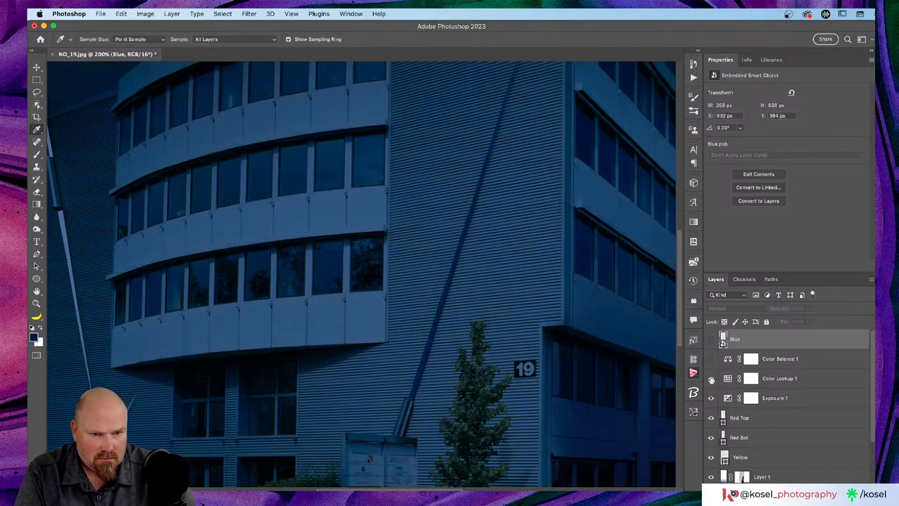
click(711, 379)
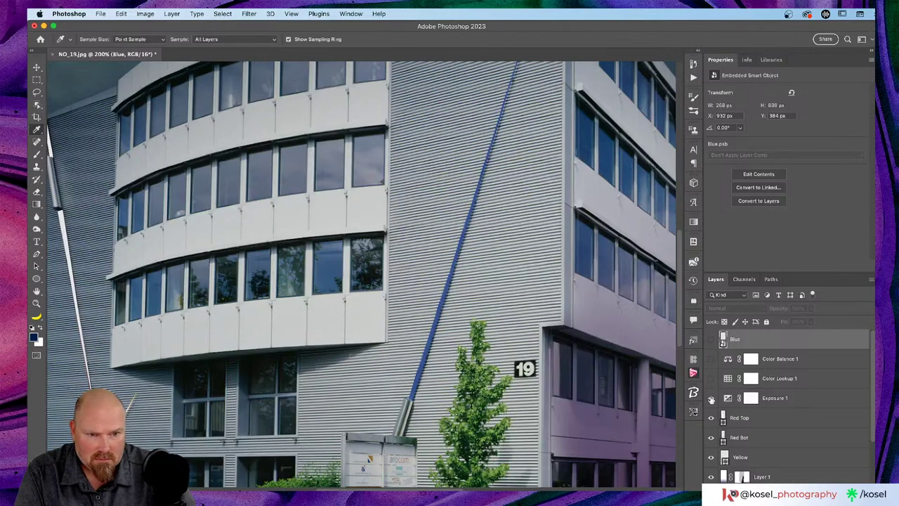
click(711, 398)
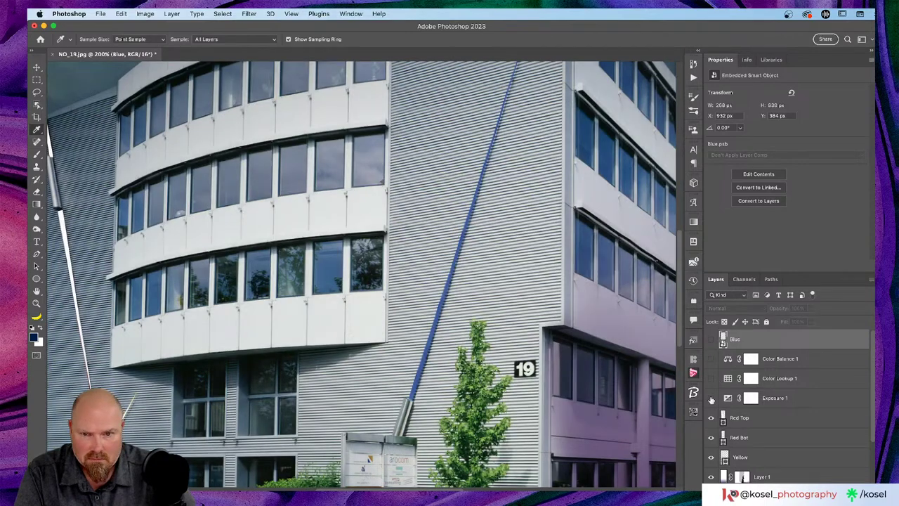
click(439, 314)
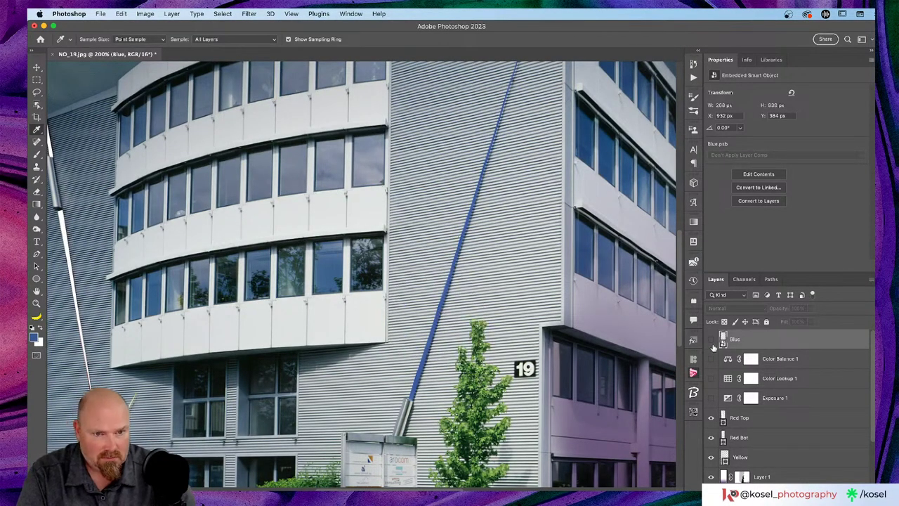
drag(711, 361, 710, 392)
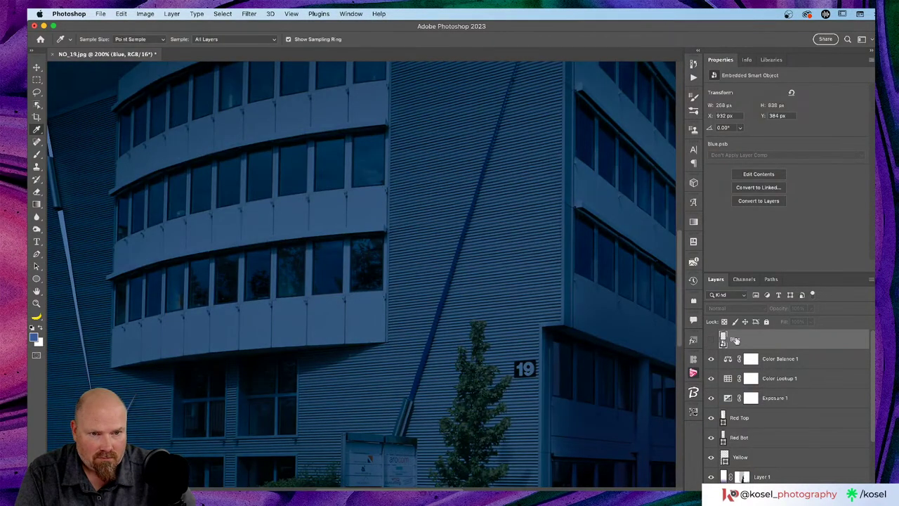
click(710, 340)
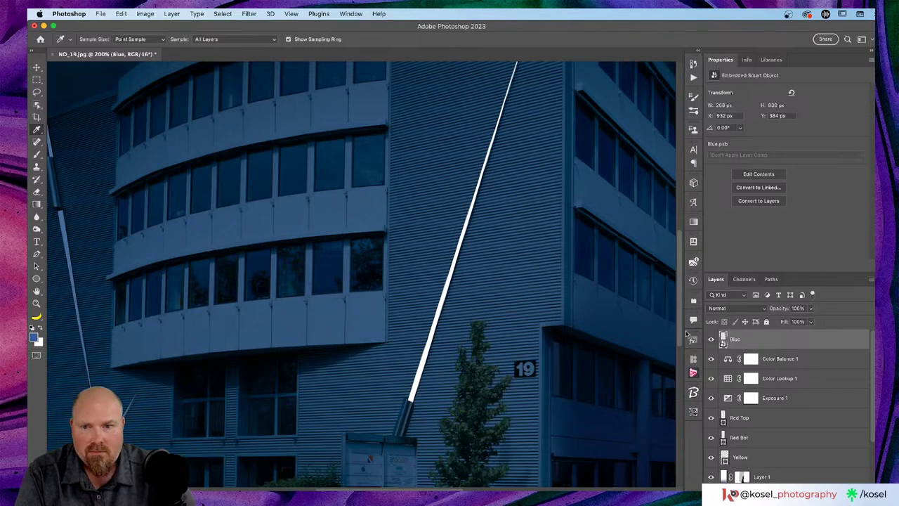
Add an Outer Glow layer style to the Blue layer, coloured with the sampled foreground blue 465b98.
double_click(789, 342)
mouse_move(342, 65)
mouse_down()
mouse_move(401, 62)
mouse_move(335, 65)
mouse_up()
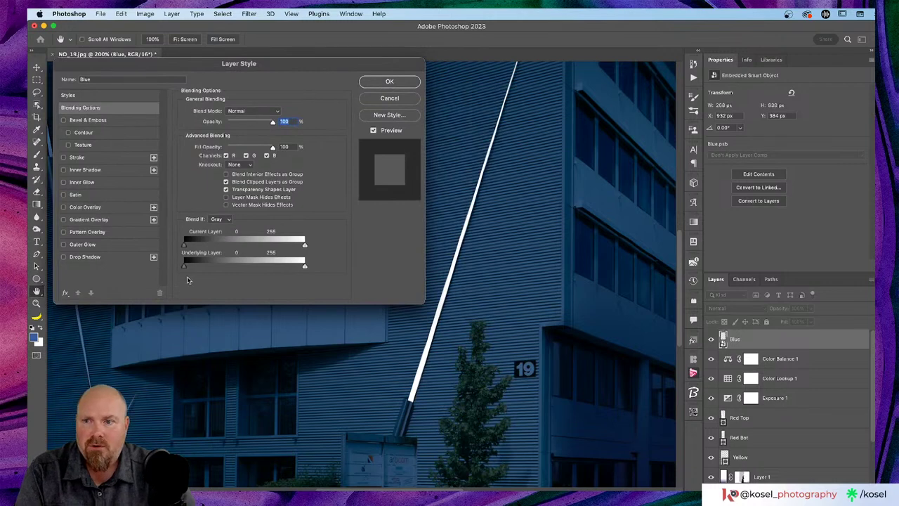
click(83, 244)
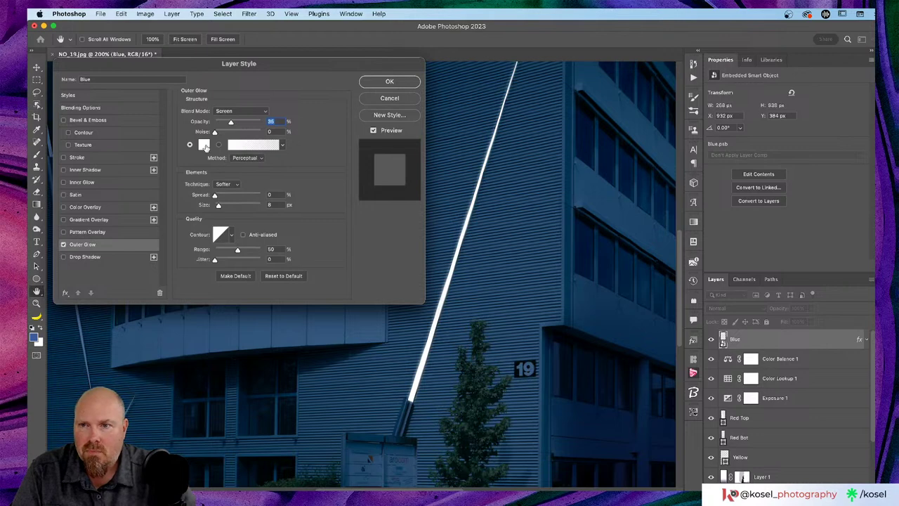
click(205, 145)
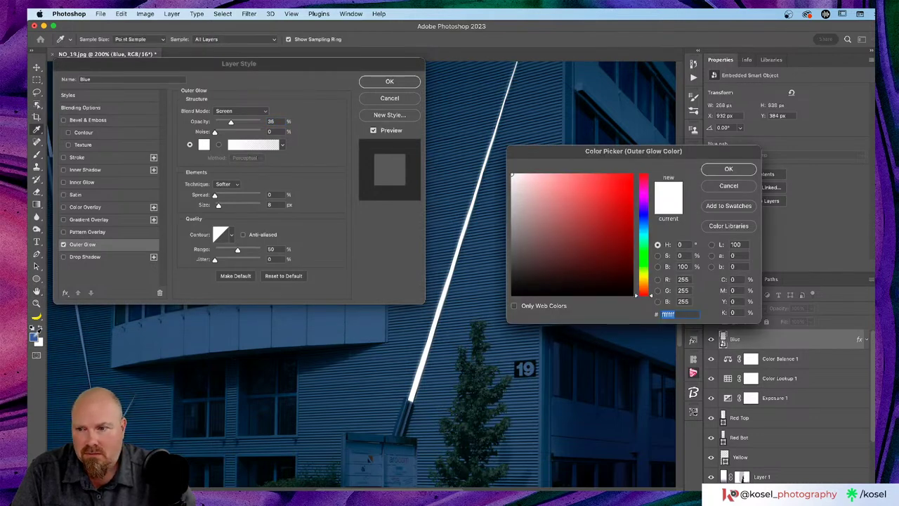
click(37, 332)
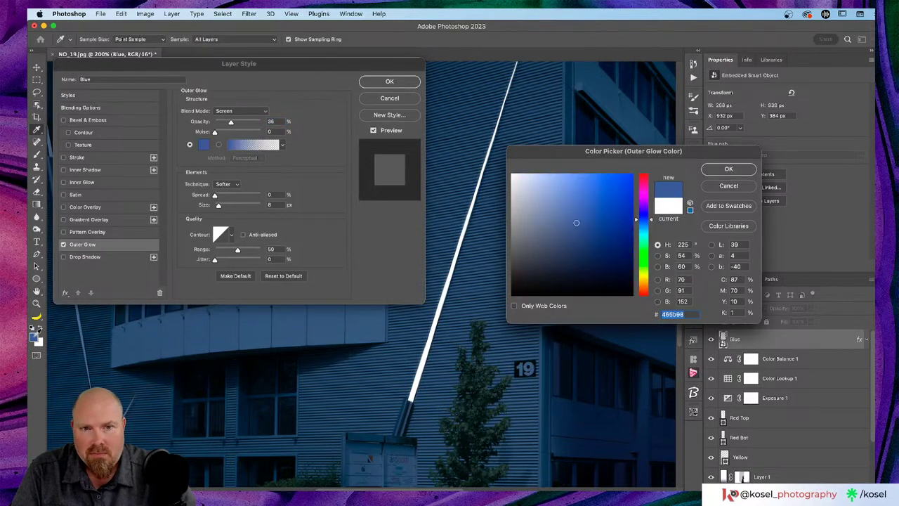
click(728, 168)
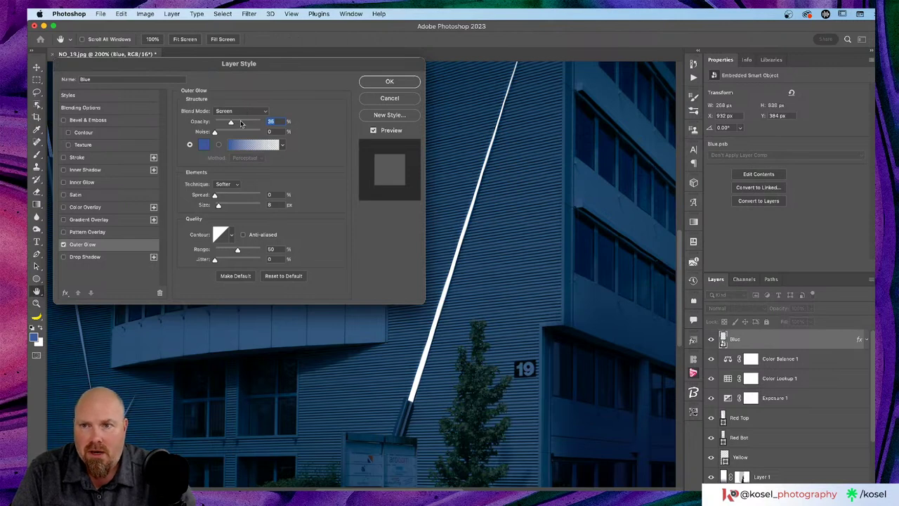
Set the Outer Glow to Linear Dodge (Add) at 100% opacity, with spread about 35% and size about 27 px.
click(265, 113)
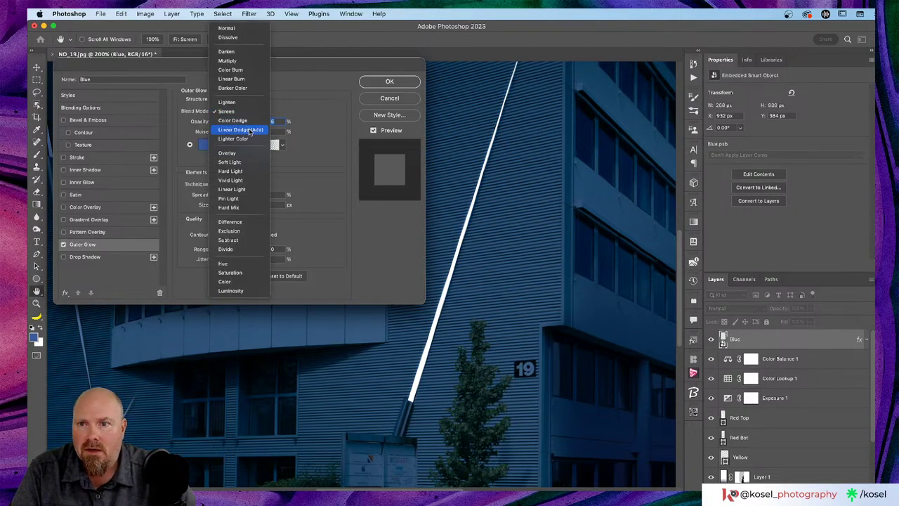
click(249, 131)
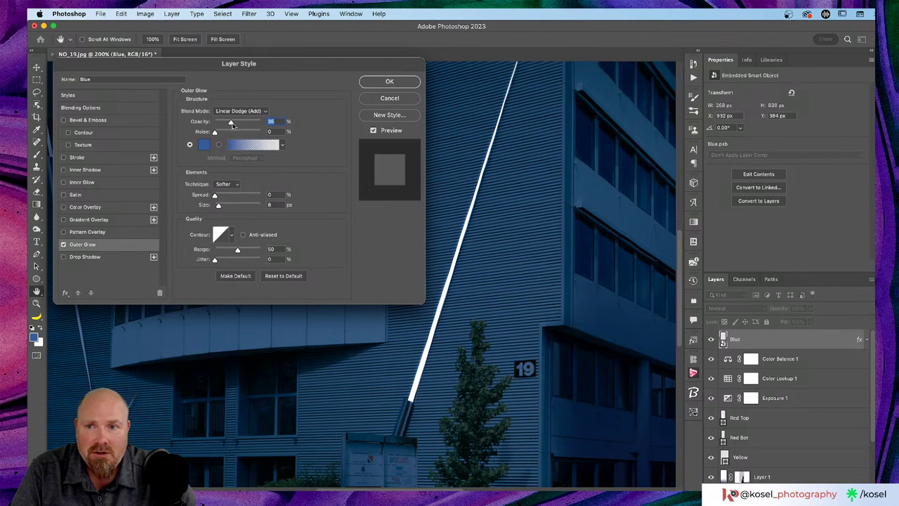
drag(232, 124, 267, 129)
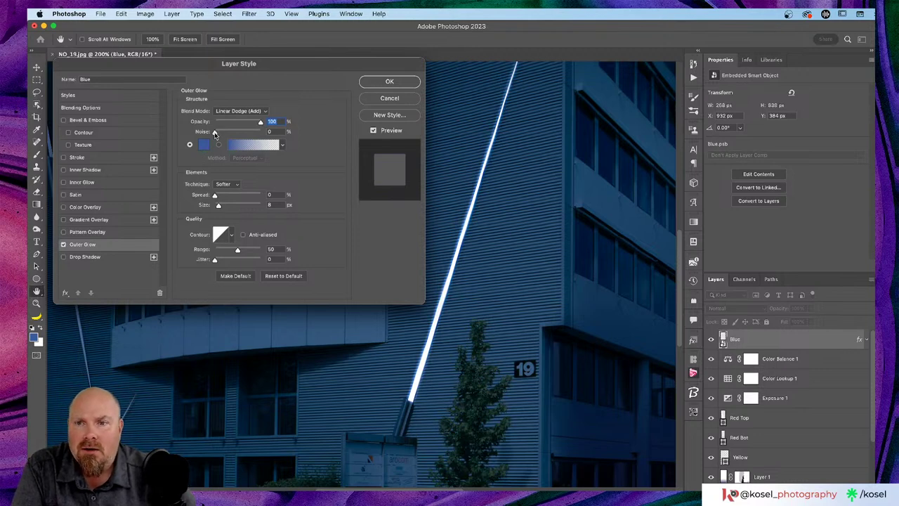
mouse_move(215, 196)
mouse_down()
mouse_move(246, 196)
mouse_move(219, 208)
mouse_move(238, 197)
mouse_move(230, 196)
mouse_up()
Try a different contour preset on the Outer Glow and restore the linear contour.
click(223, 234)
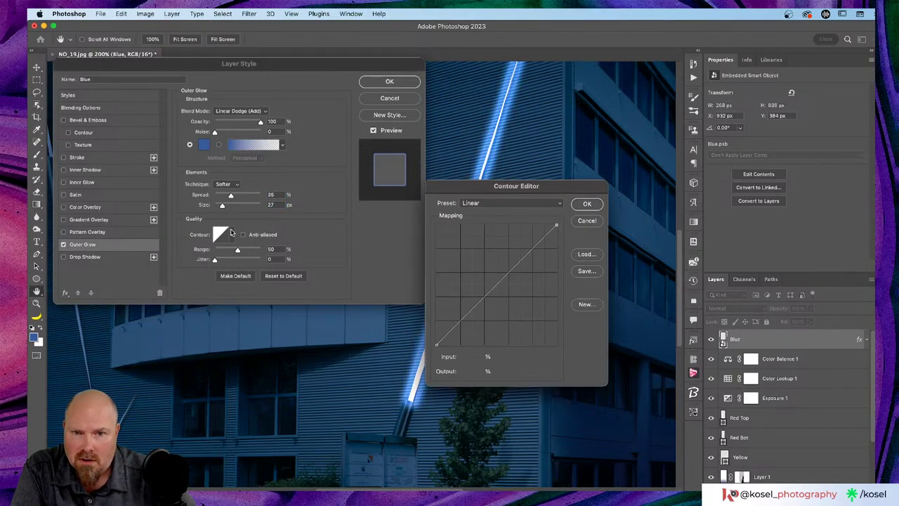
click(577, 221)
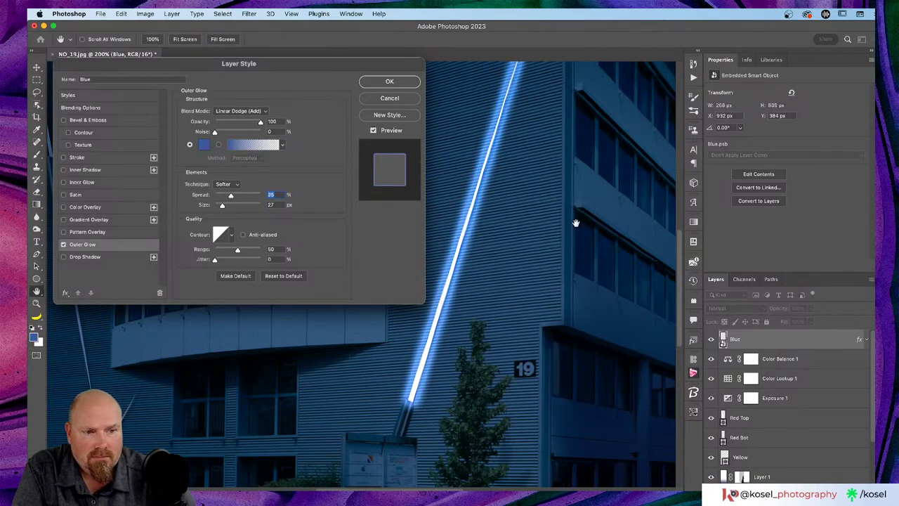
click(231, 234)
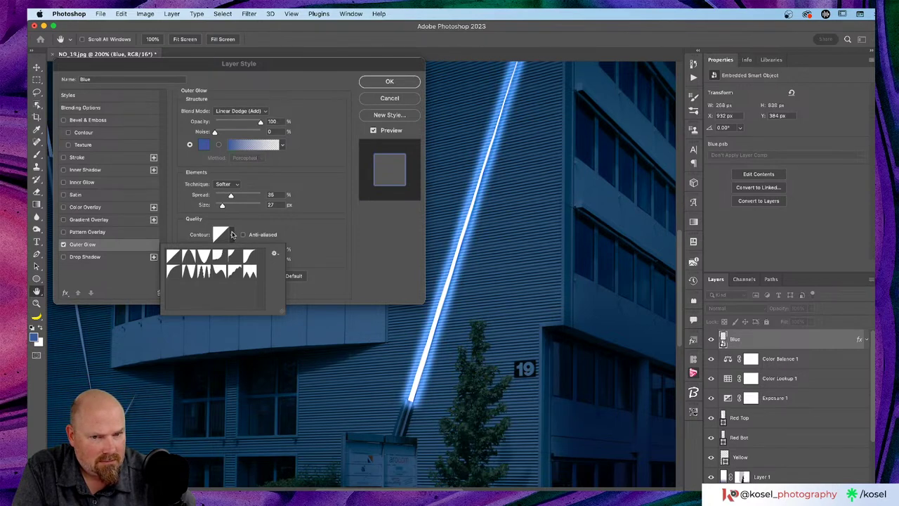
click(219, 255)
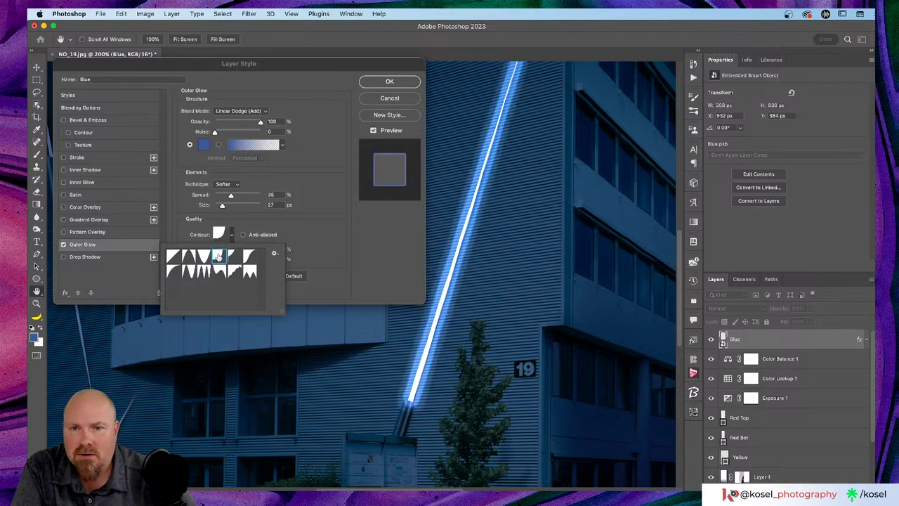
click(172, 256)
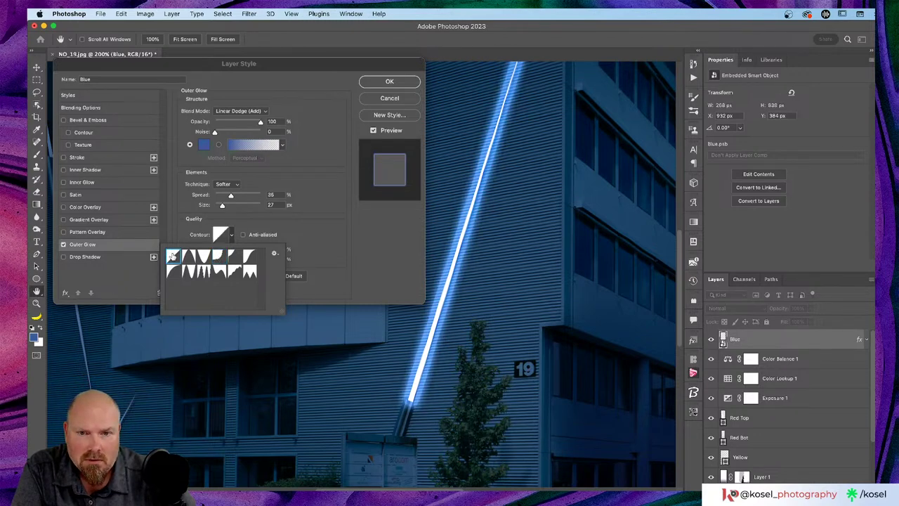
click(316, 76)
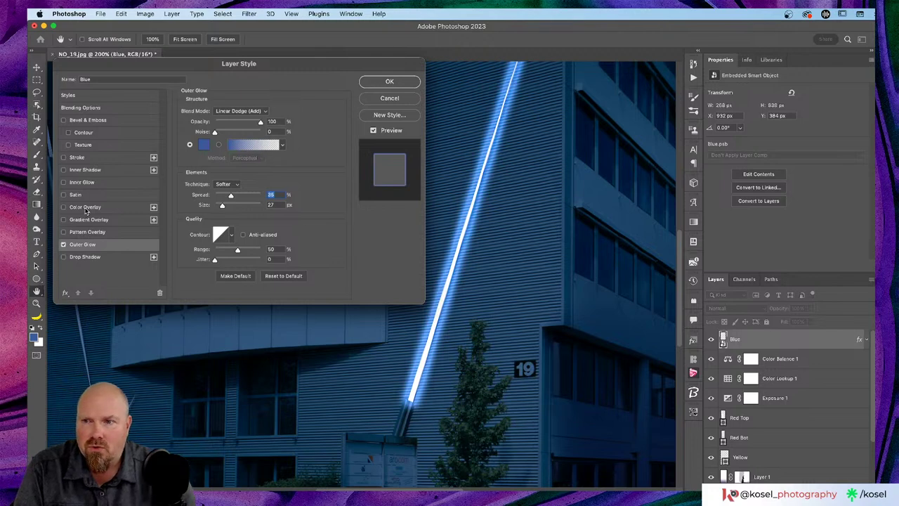
Add an Inner Glow to the Blue layer in the foreground blue 465b98, using Linear Dodge (Add) at 100% opacity.
click(84, 183)
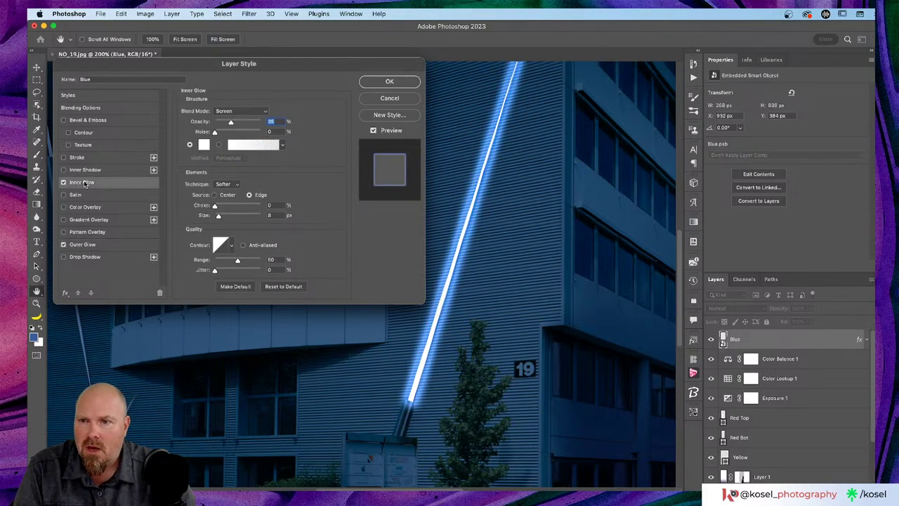
click(203, 145)
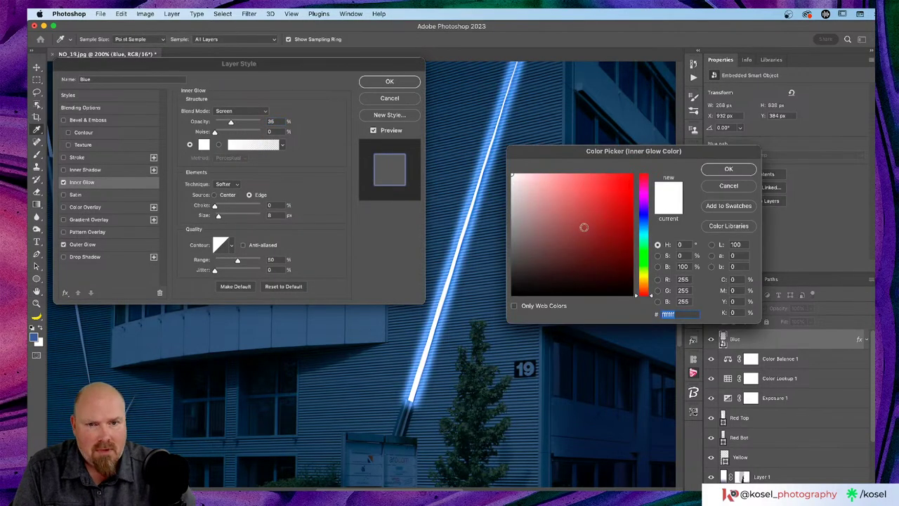
click(34, 336)
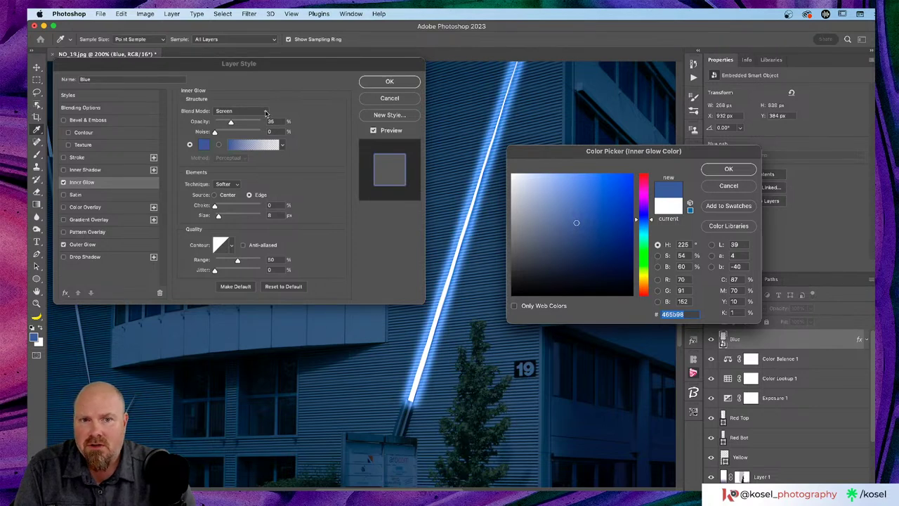
click(724, 174)
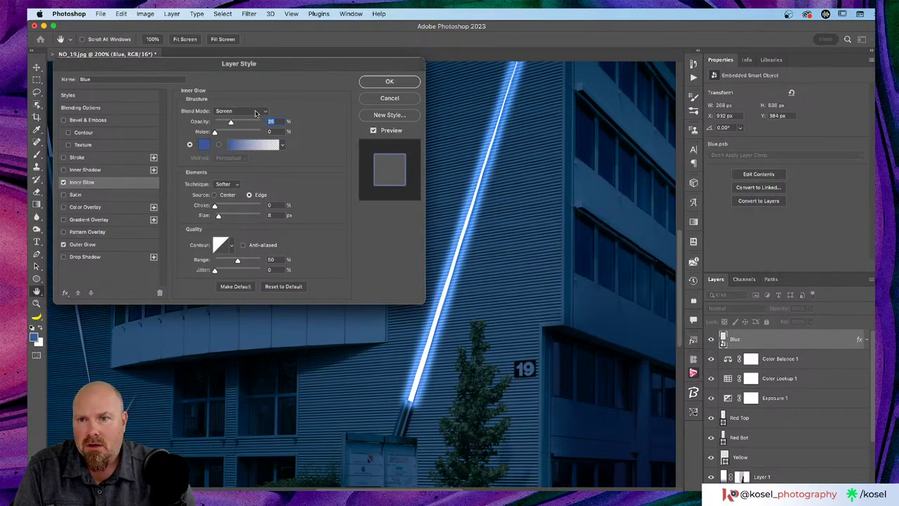
click(256, 112)
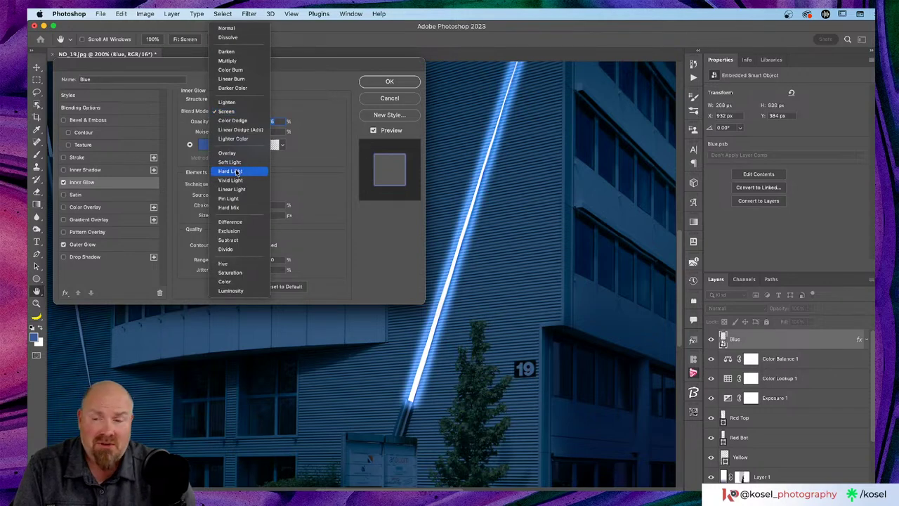
click(244, 129)
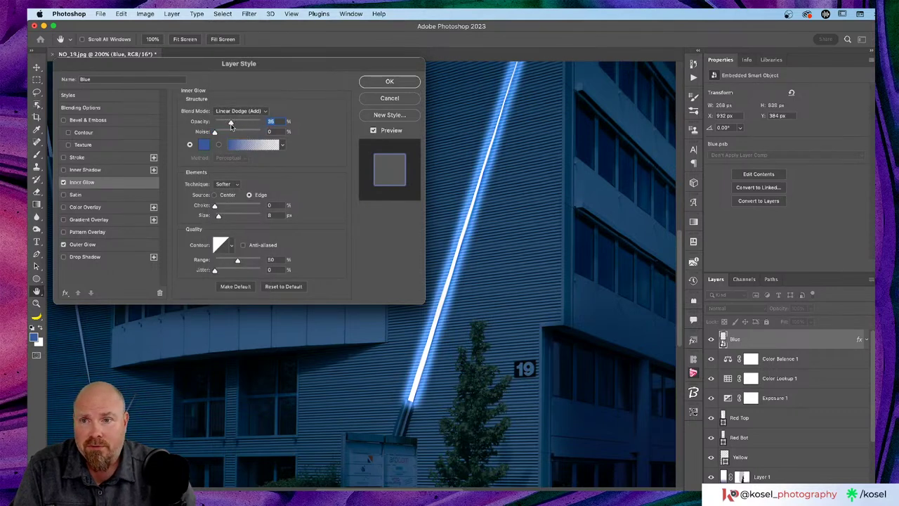
drag(231, 125, 291, 126)
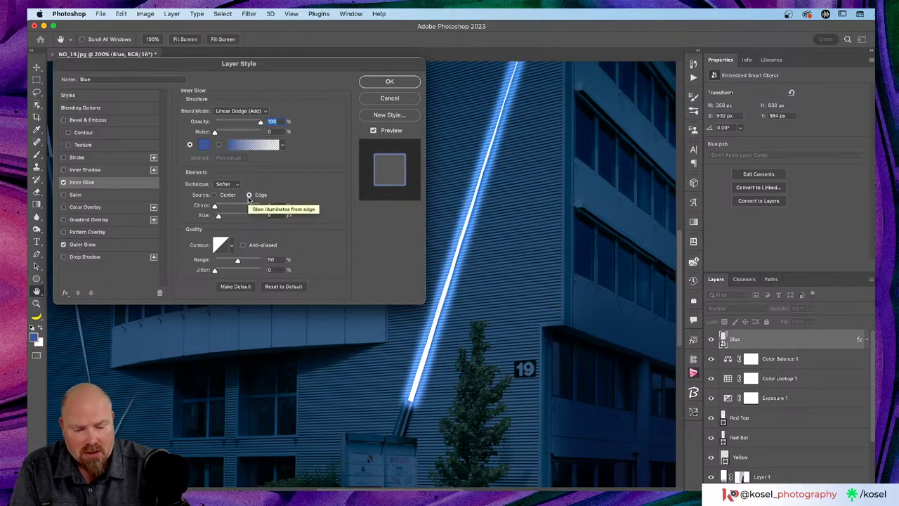
Set the Inner Glow's choke to about 29% and size to about 142 px, comparing the Center source but keeping Edge.
key(super+plus)
key(super+plus)
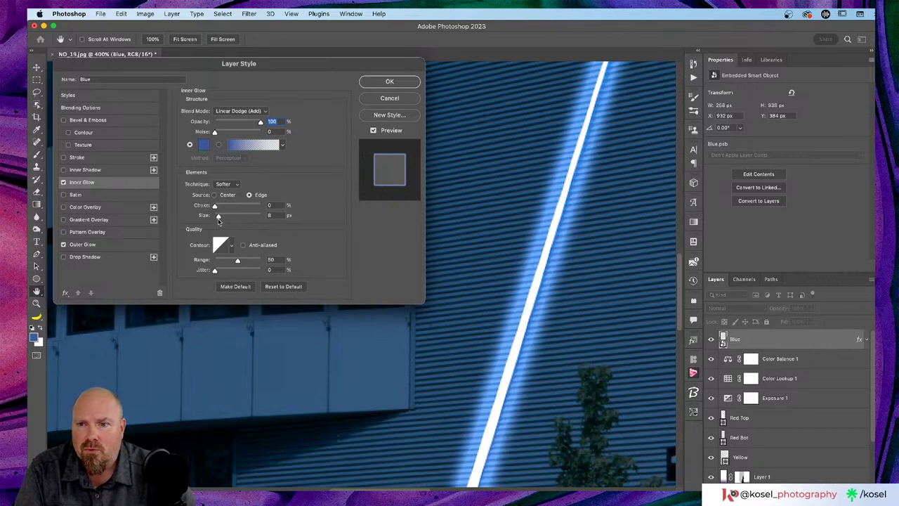
drag(215, 206, 236, 217)
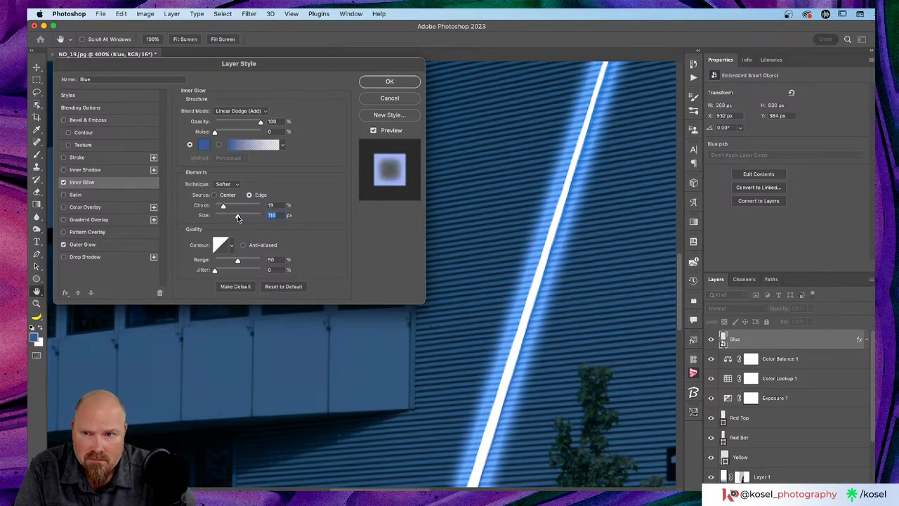
click(214, 195)
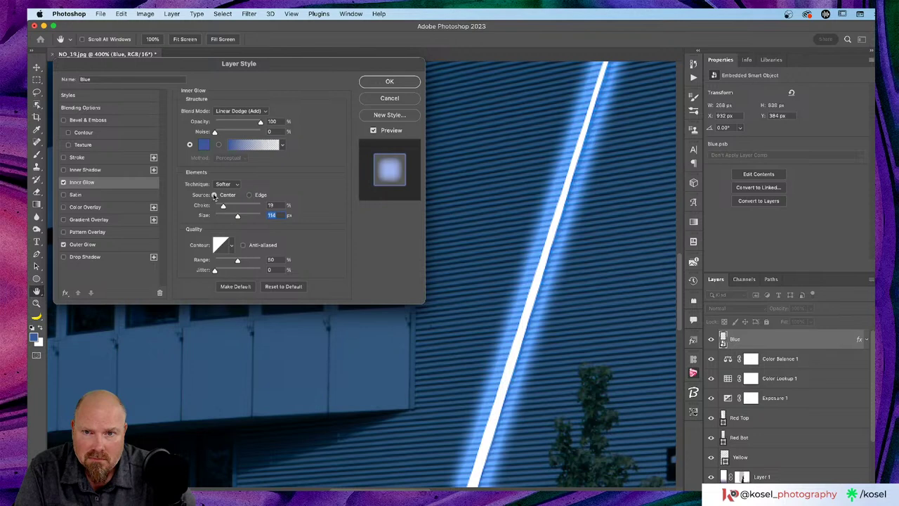
click(250, 195)
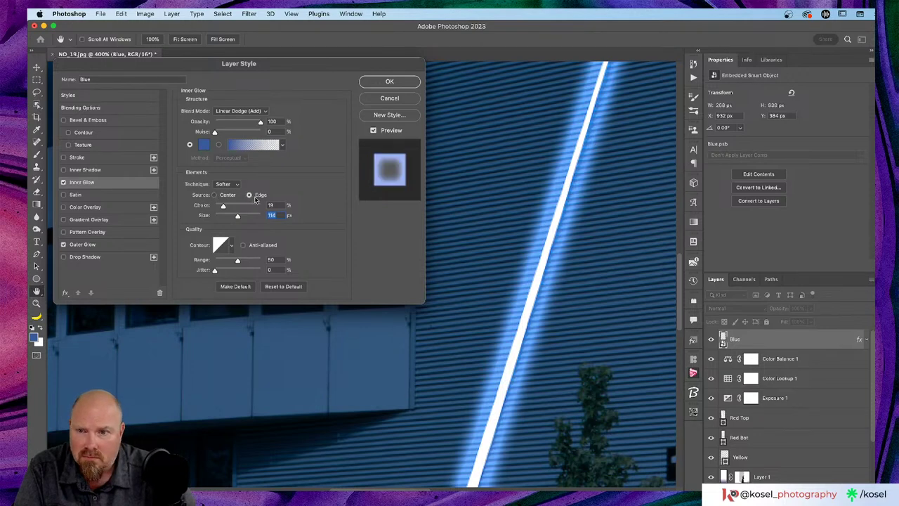
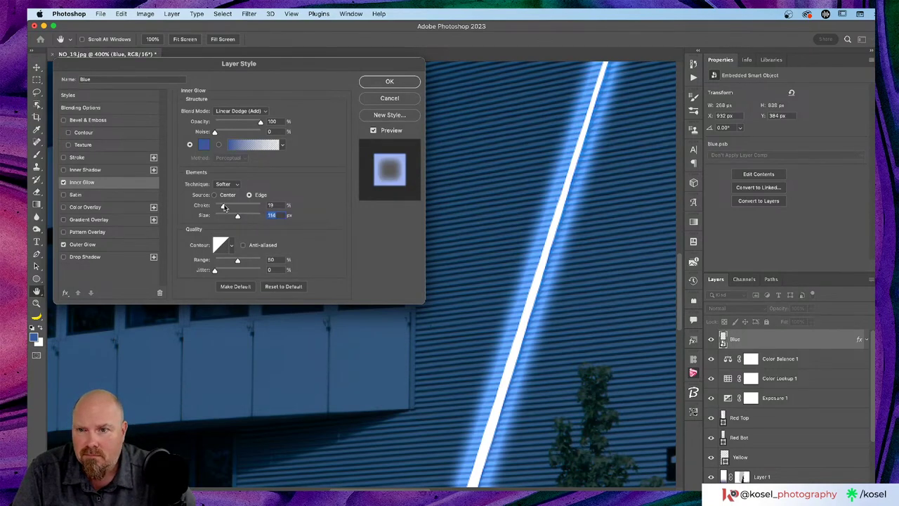
mouse_move(223, 206)
mouse_down()
mouse_move(251, 217)
mouse_move(226, 217)
mouse_move(242, 217)
mouse_up()
Change the Inner Glow's blend mode to Linear Burn.
click(264, 111)
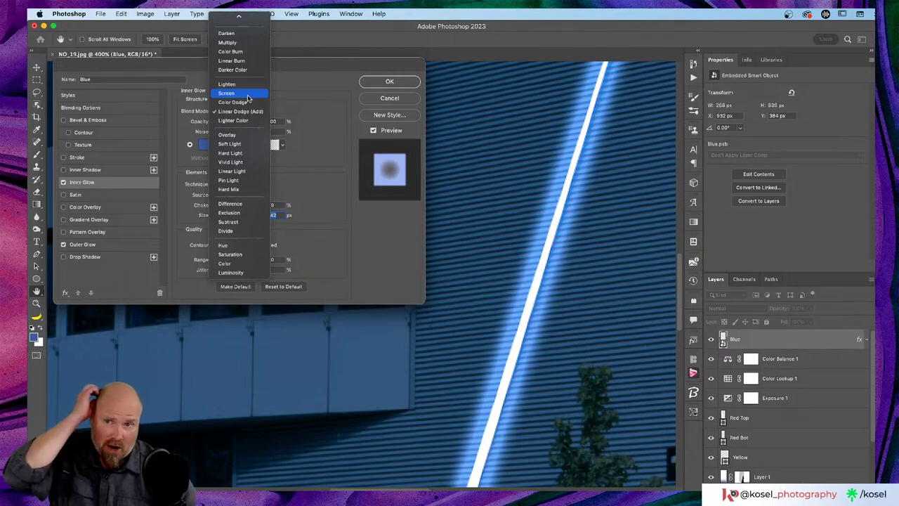
scroll(243, 63, up, 1)
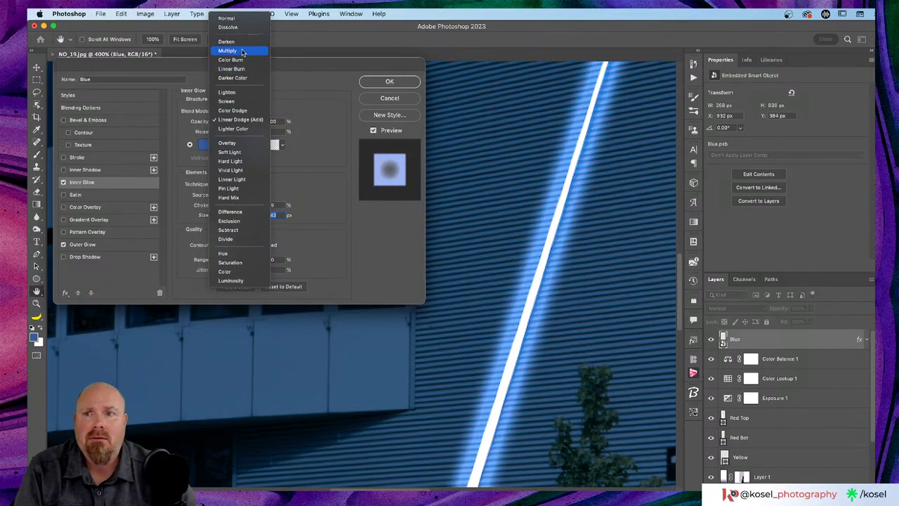
click(242, 69)
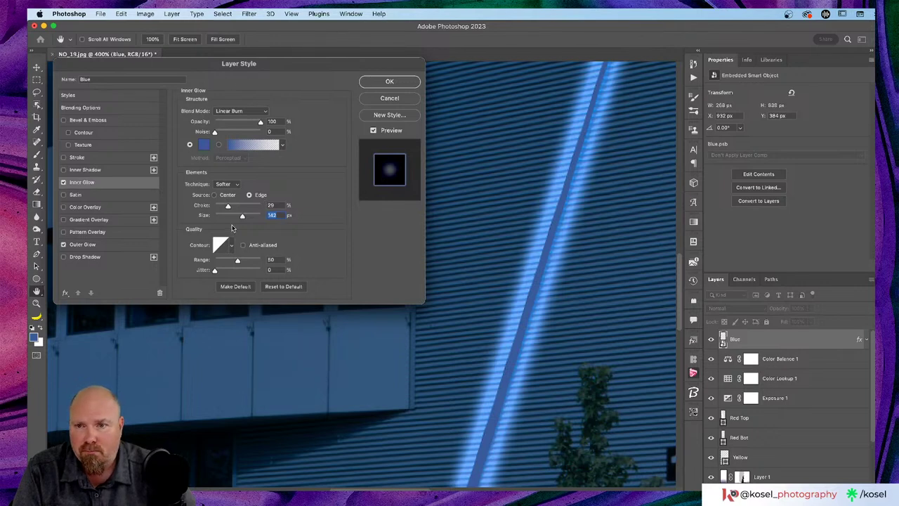
Reduce the Blue layer's Inner Glow to about 7 px size and 22% choke and apply the layer style.
drag(242, 220, 219, 217)
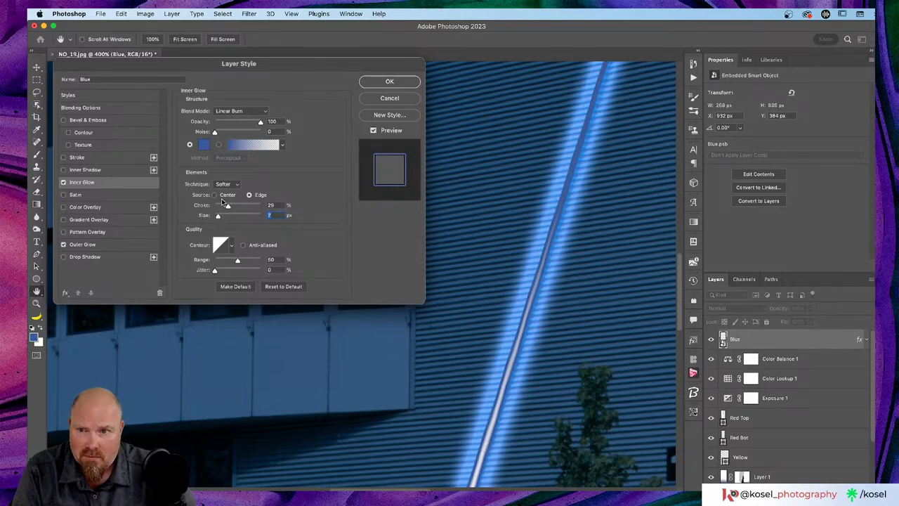
drag(229, 206, 224, 206)
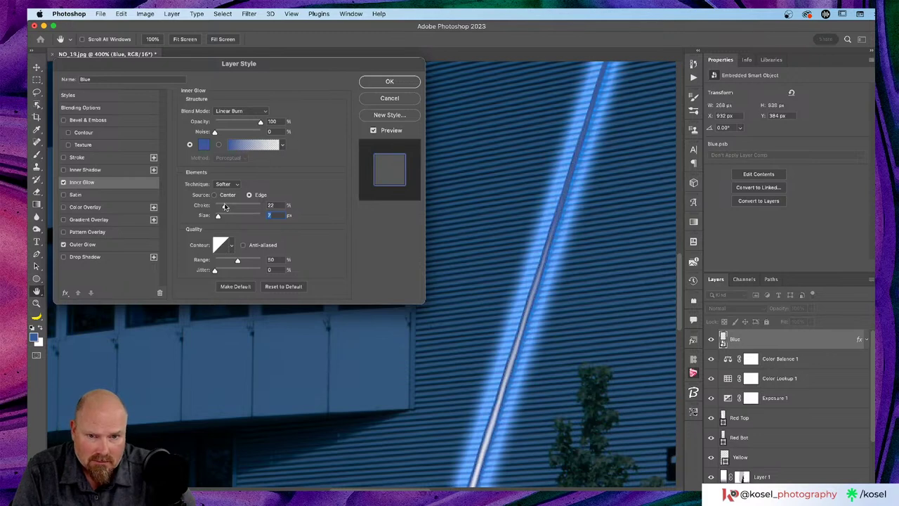
click(225, 207)
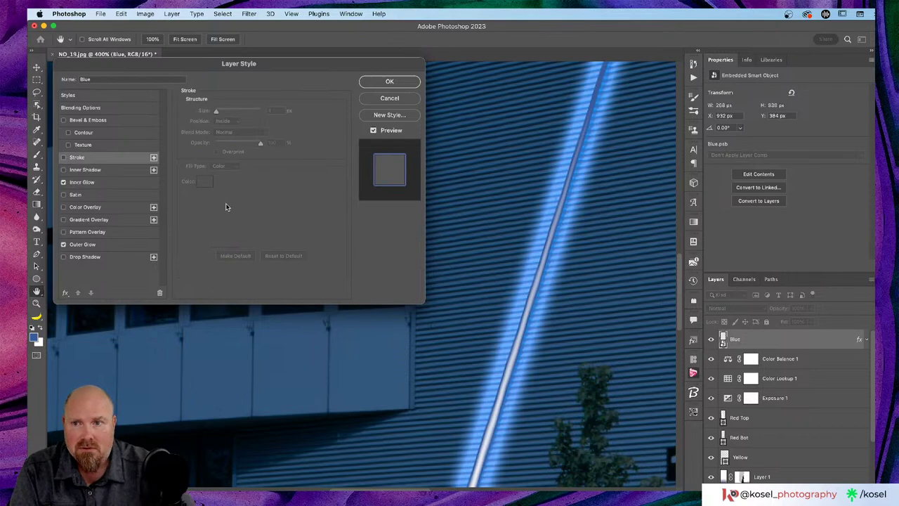
key(Return)
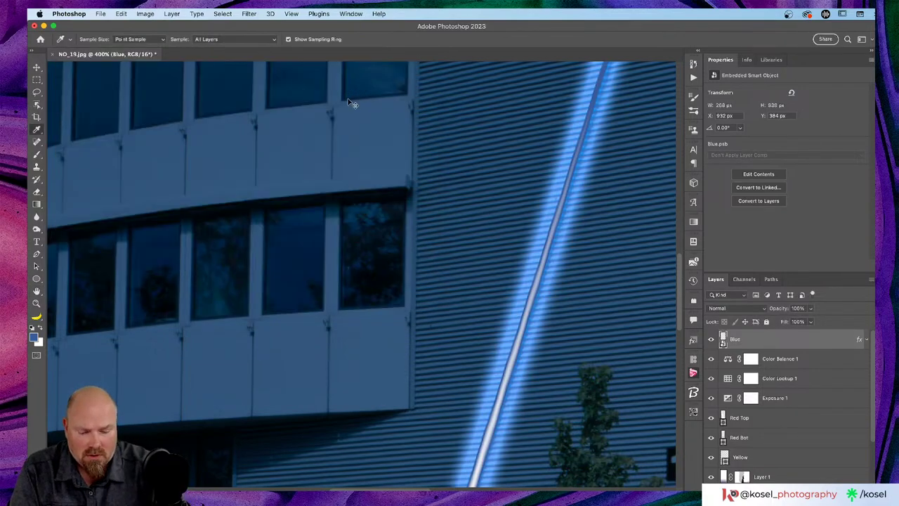
Soften the Blue layer's Outer Glow to about 57% opacity, 15% spread and 54 px size.
key(super+minus)
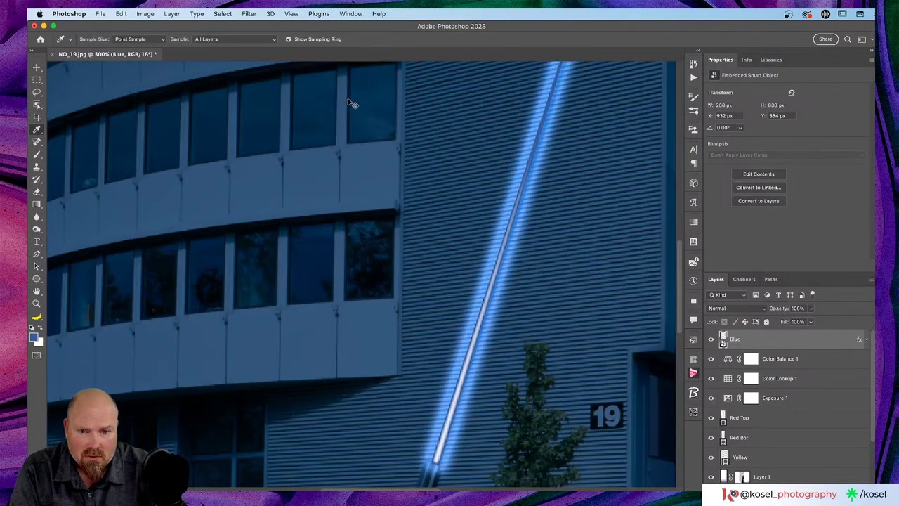
double_click(797, 342)
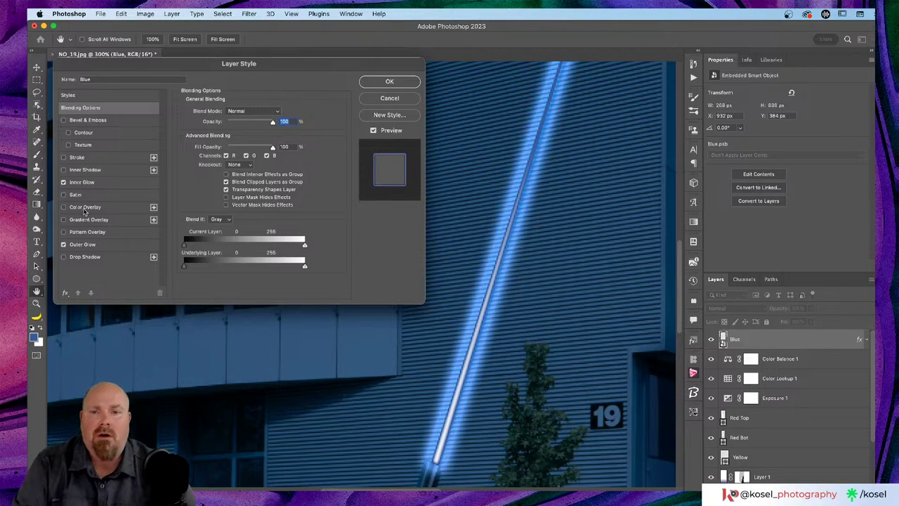
click(90, 246)
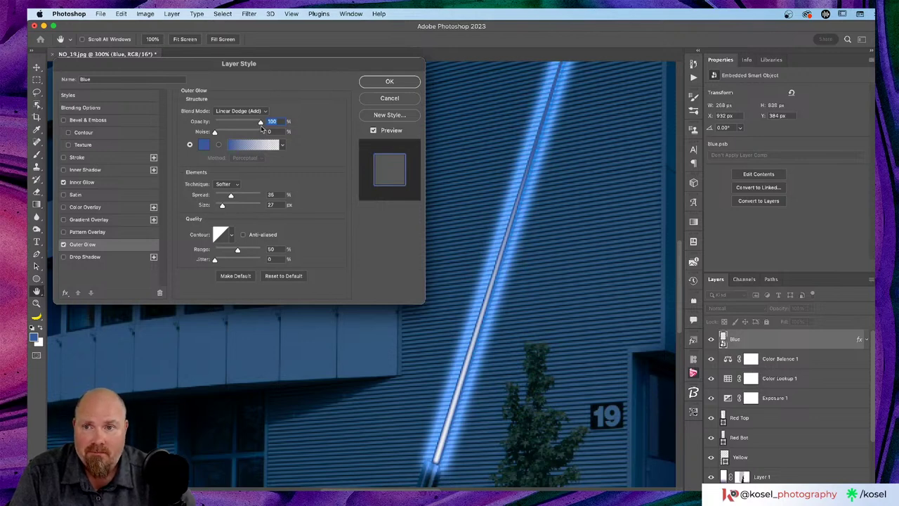
drag(261, 123, 240, 123)
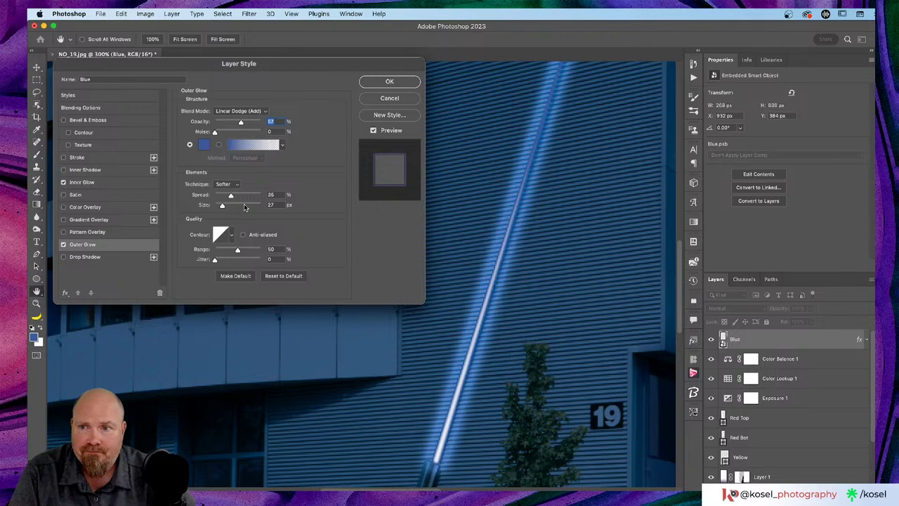
mouse_move(232, 196)
mouse_down()
mouse_move(221, 197)
mouse_move(227, 209)
mouse_up()
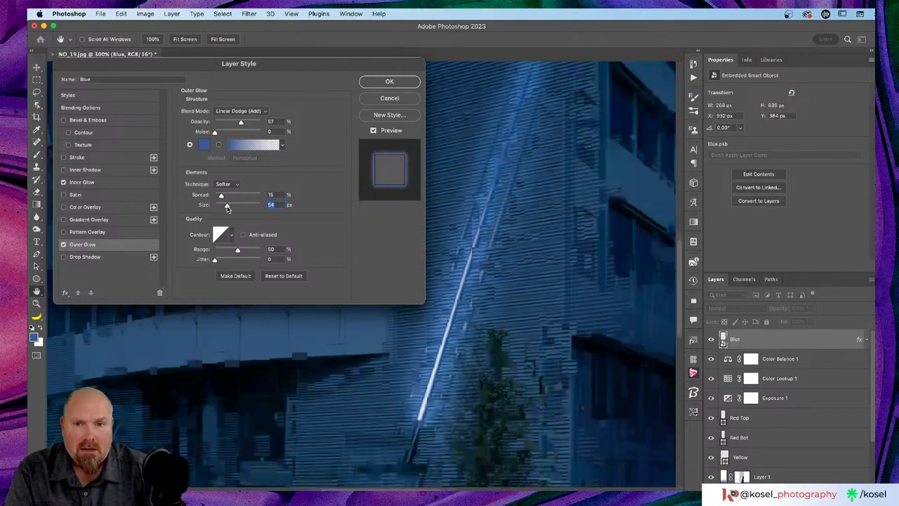
Judge the Outer Glow against the whole building, fine-tune it to about 68 px size and 53% opacity, and apply it.
key(super+minus)
key(super+minus)
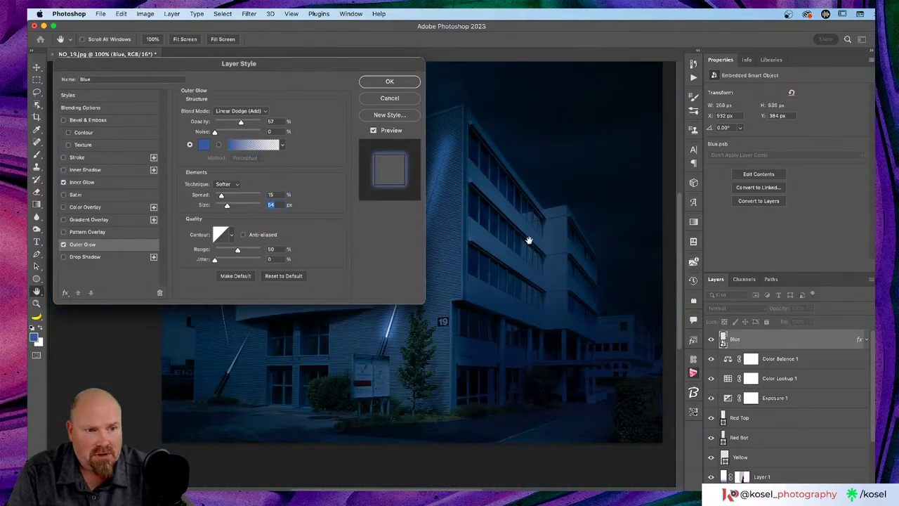
scroll(529, 240, left, 5)
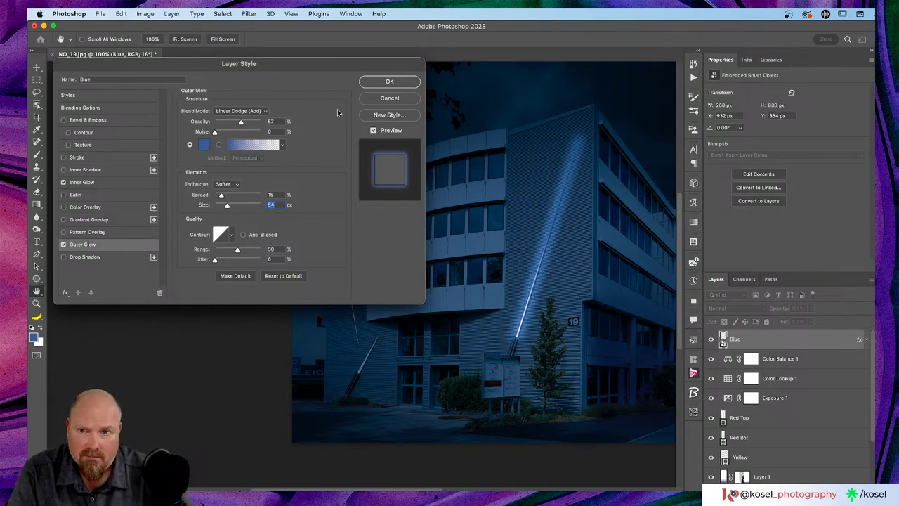
drag(225, 205, 229, 206)
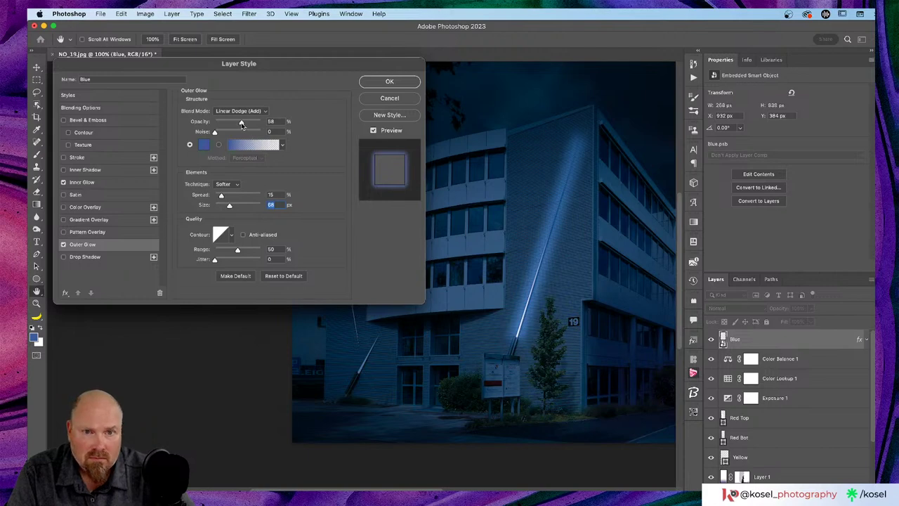
drag(240, 124, 236, 125)
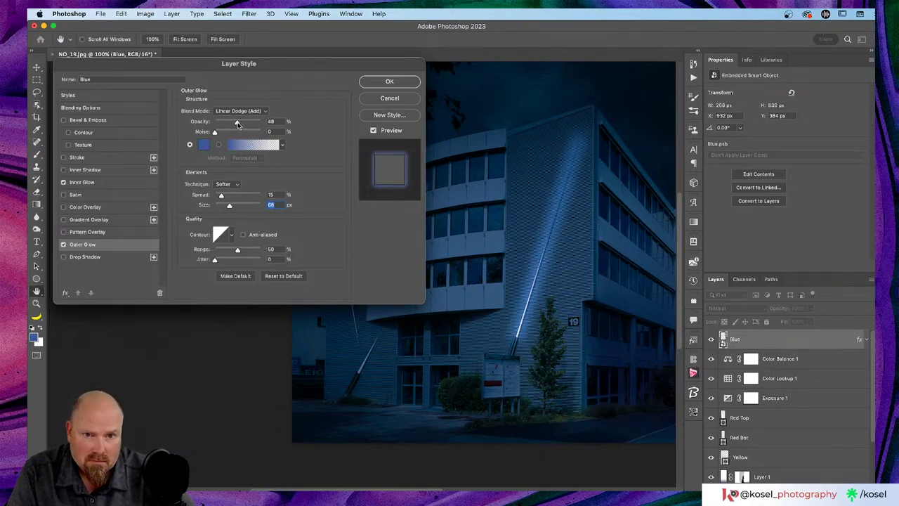
drag(237, 125, 239, 124)
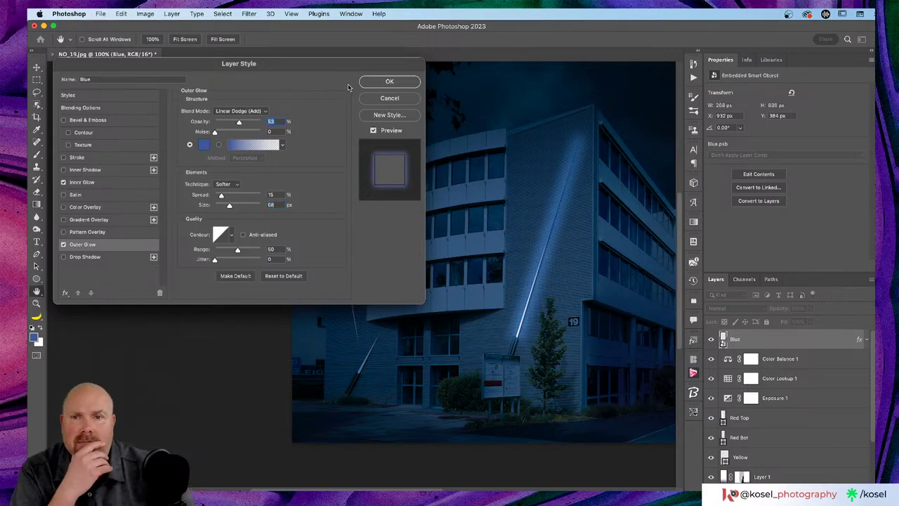
click(386, 83)
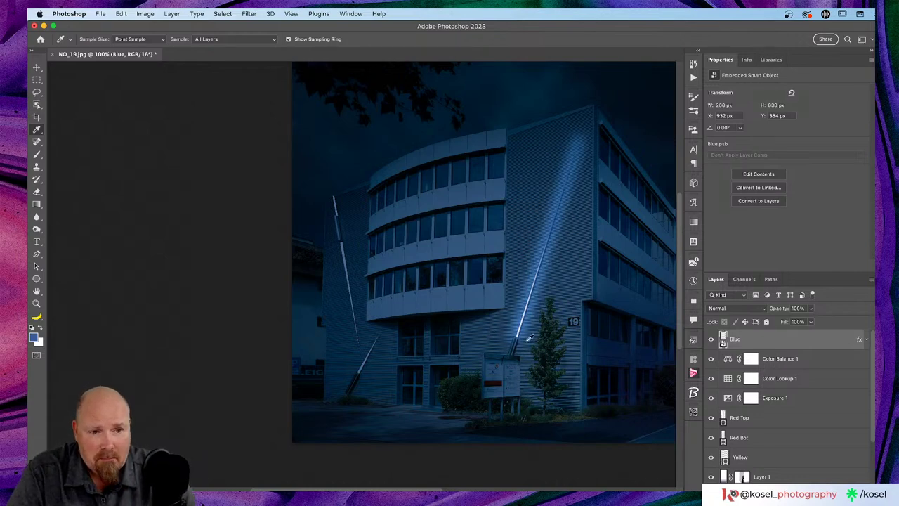
Add a Drop Shadow to the Blue layer, using the brighter blue 5b75c2 derived from the foreground colour.
double_click(773, 345)
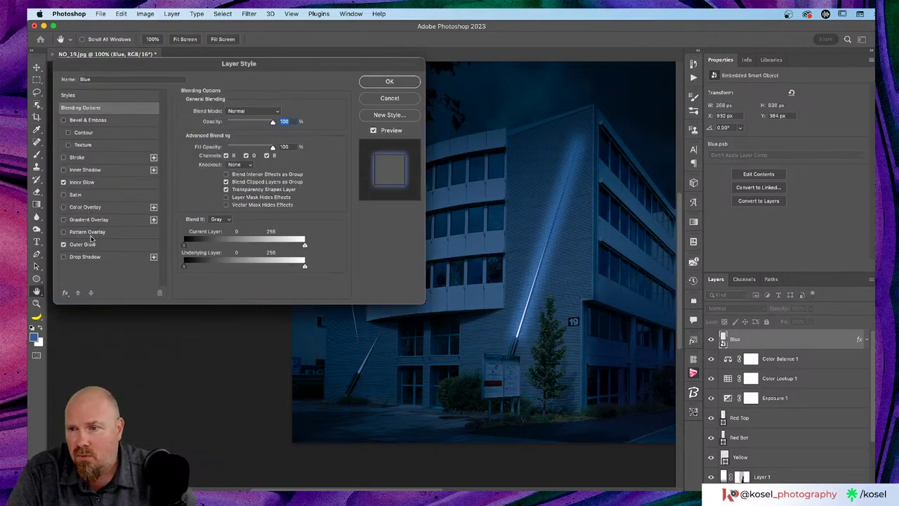
click(64, 257)
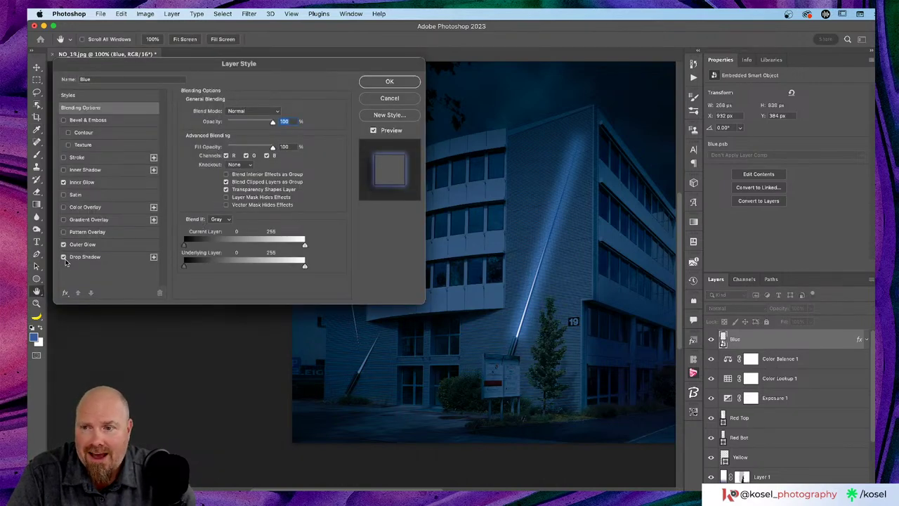
click(82, 258)
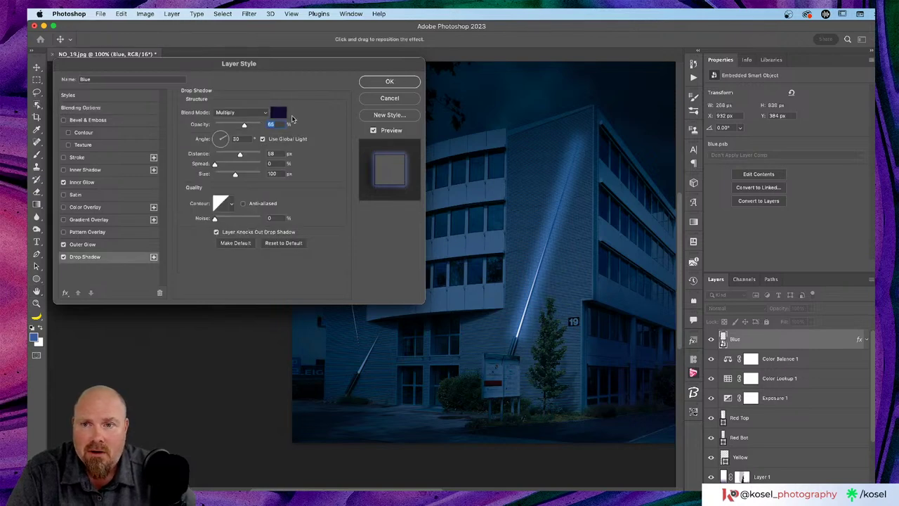
click(279, 114)
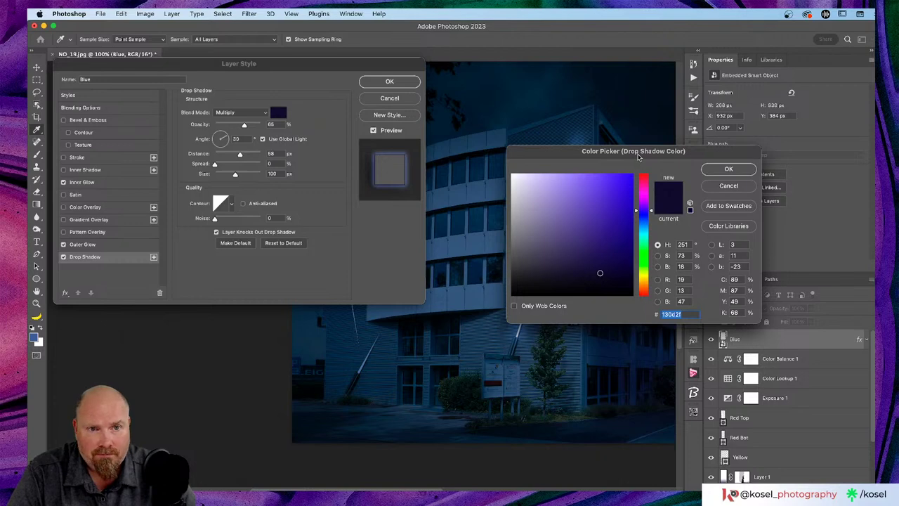
drag(639, 157, 393, 100)
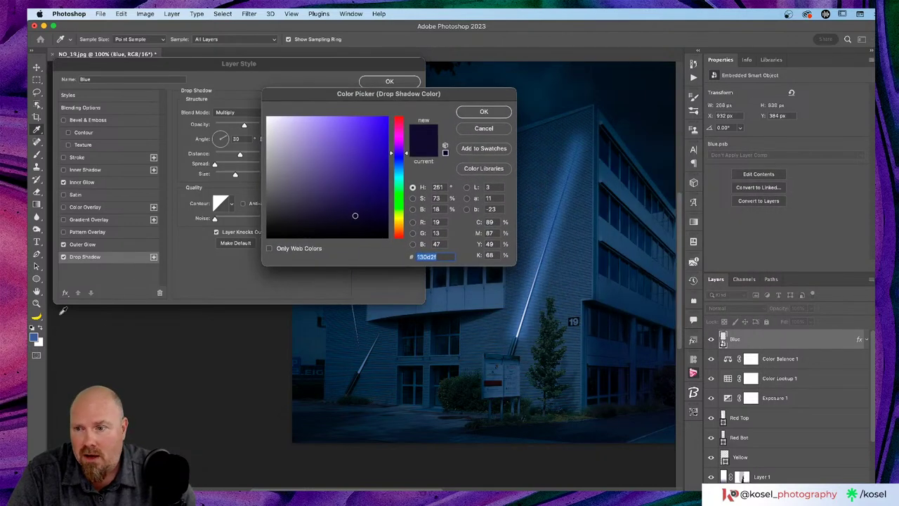
click(38, 335)
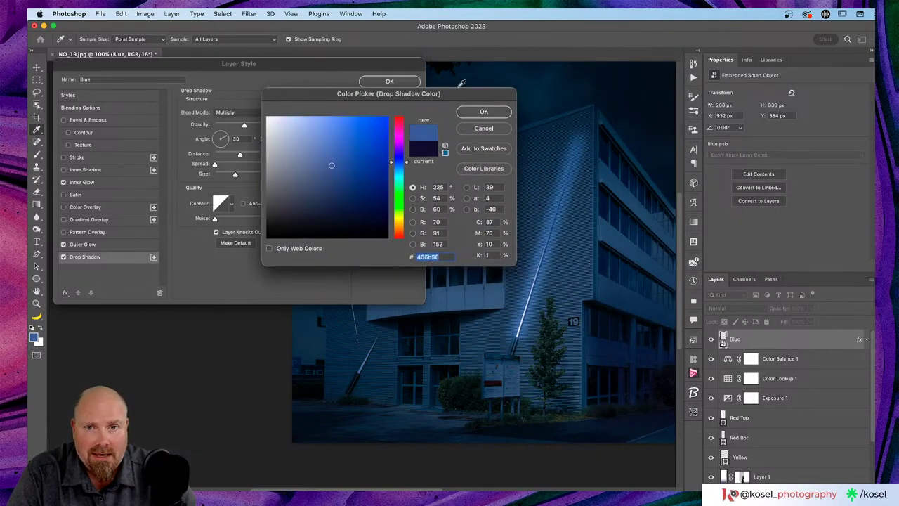
drag(331, 165, 331, 144)
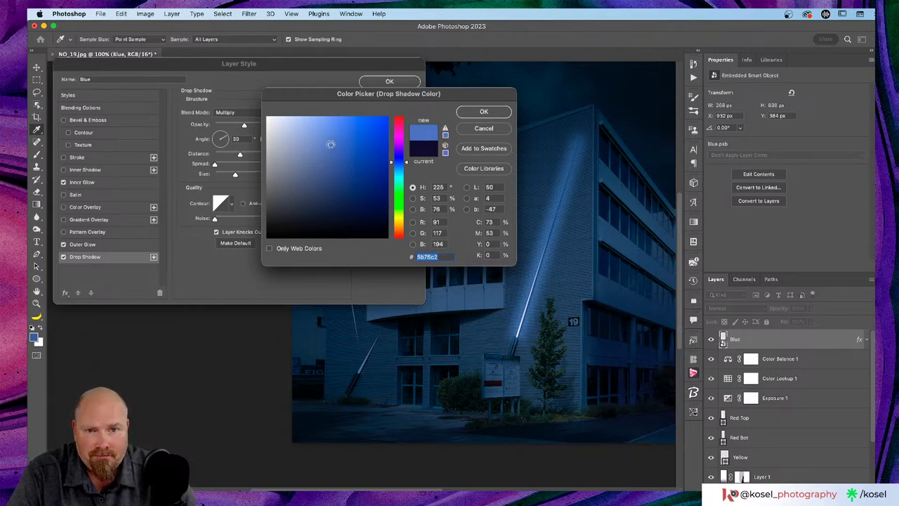
click(484, 113)
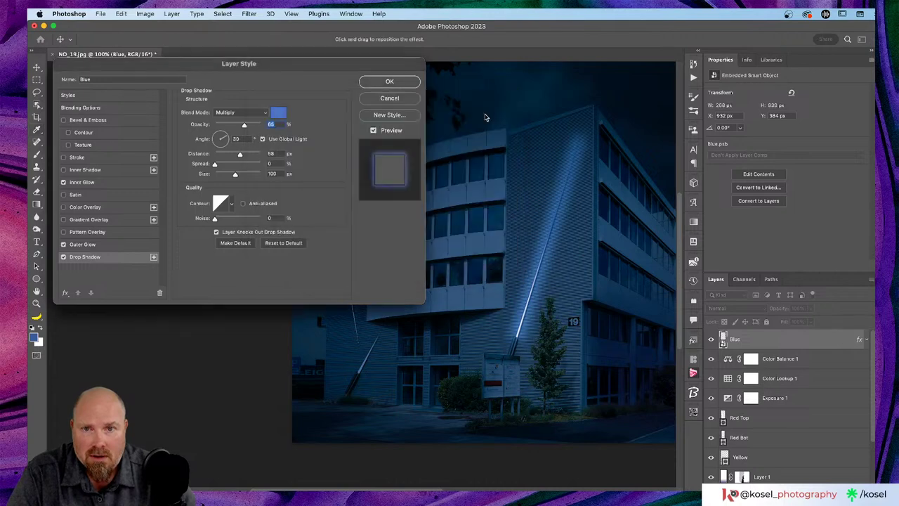
Raise the Drop Shadow's opacity to about 94% and change its blend mode to Linear Dodge (Add).
drag(245, 125, 251, 125)
click(257, 112)
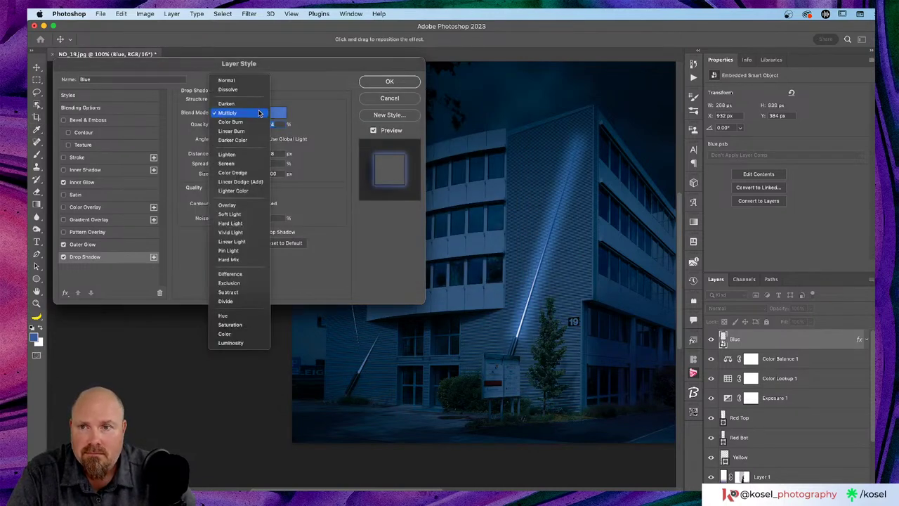
click(245, 183)
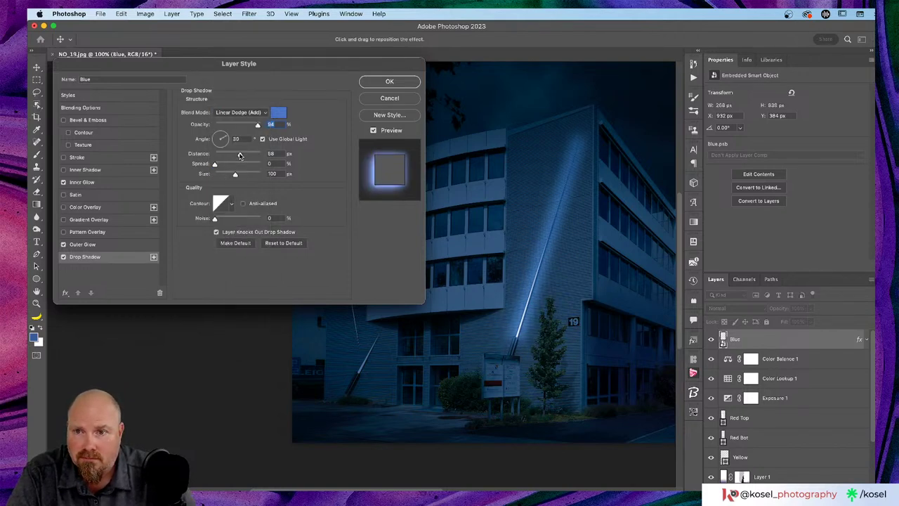
Set the Drop Shadow's distance to about 66 px, size to about 38 px and angle to about 79°.
drag(240, 155, 242, 155)
click(222, 135)
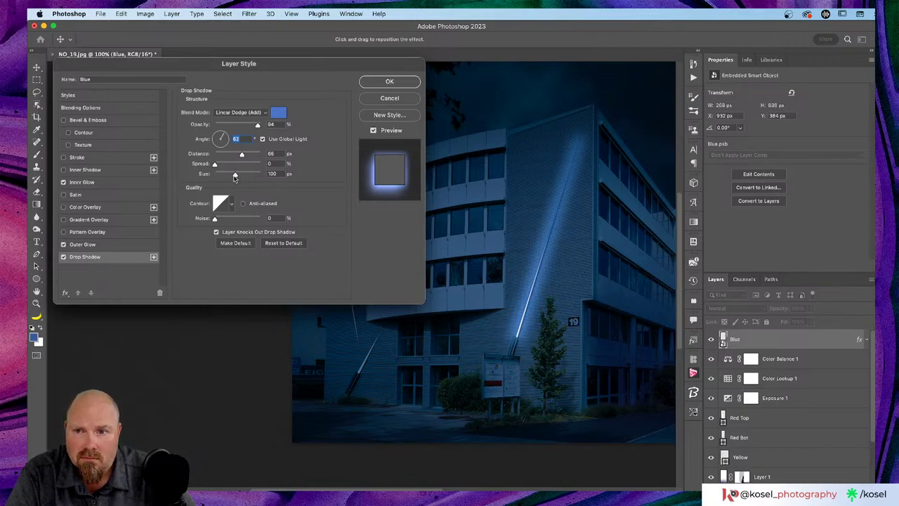
drag(233, 177, 223, 176)
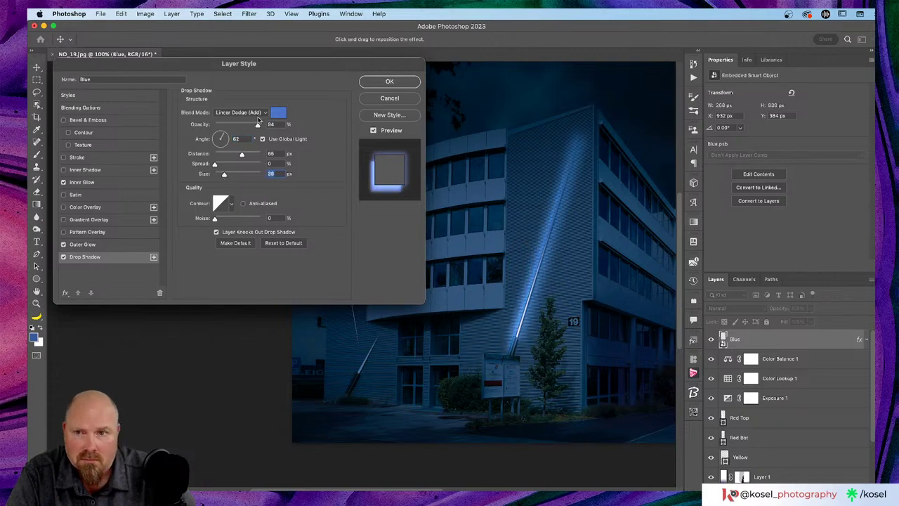
drag(224, 138, 221, 135)
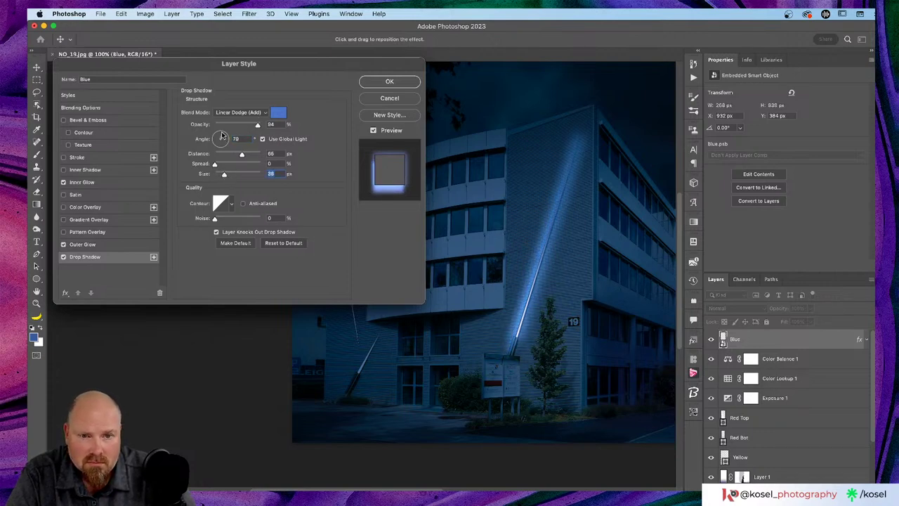
click(222, 135)
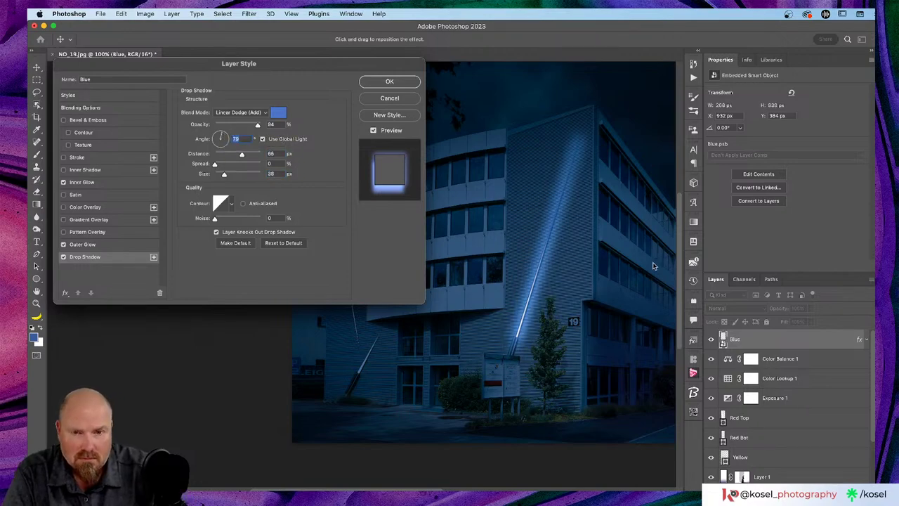
Compare the pole with the Drop Shadow on and off, and lower the shadow's opacity to about 56%, keeping the effect enabled.
key(super+equal)
scroll(610, 253, right, 10)
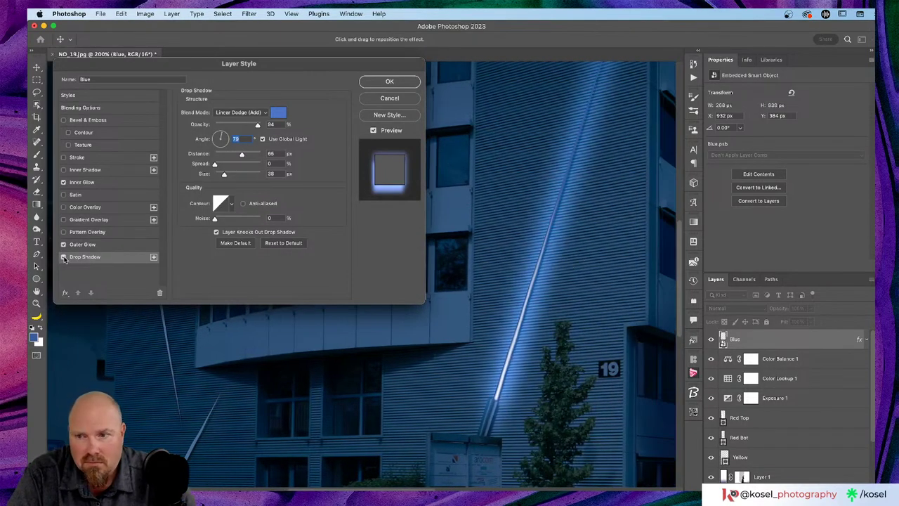
click(64, 258)
click(64, 258)
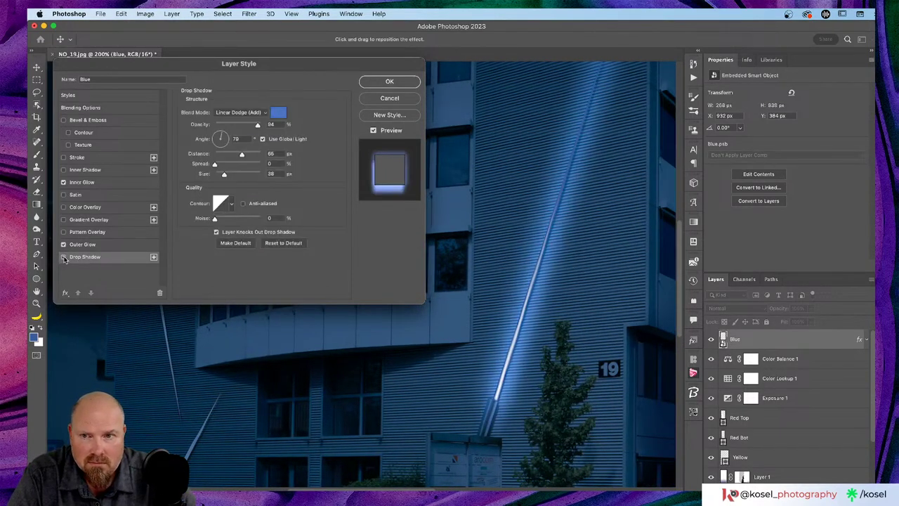
click(64, 258)
click(63, 258)
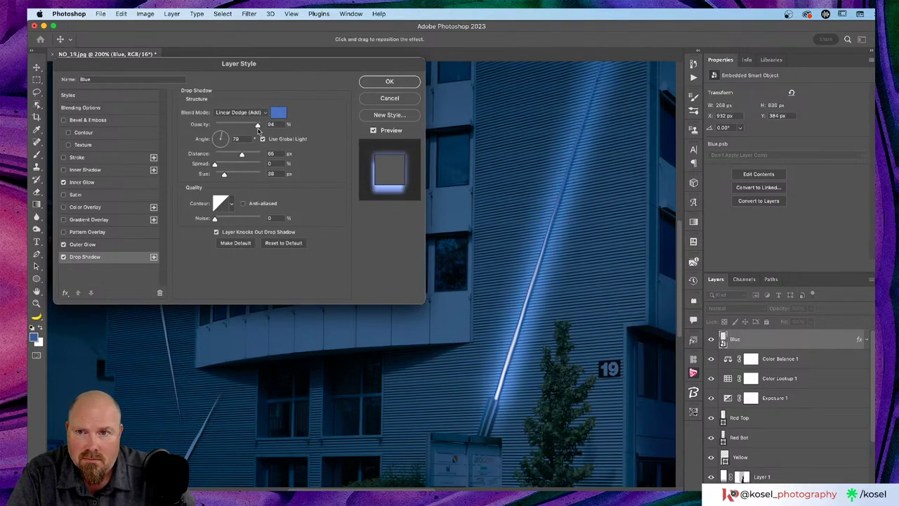
drag(258, 128, 241, 127)
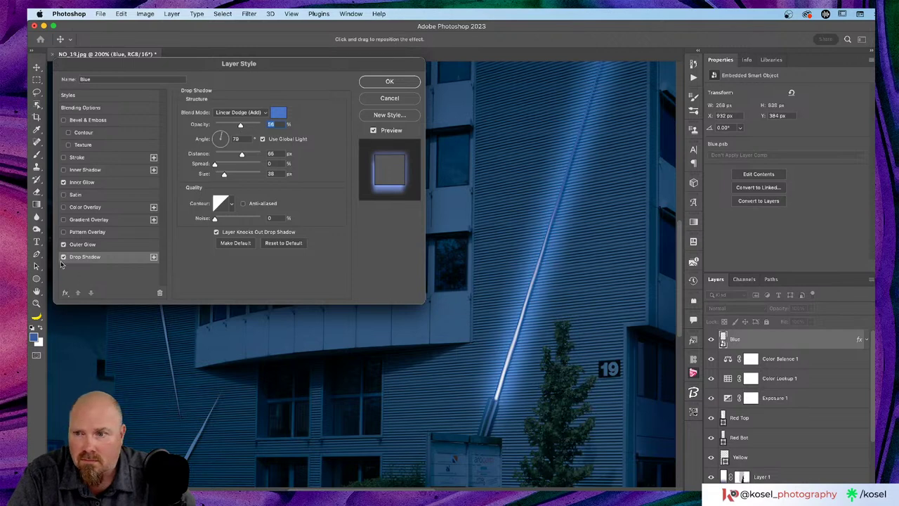
click(63, 257)
click(63, 257)
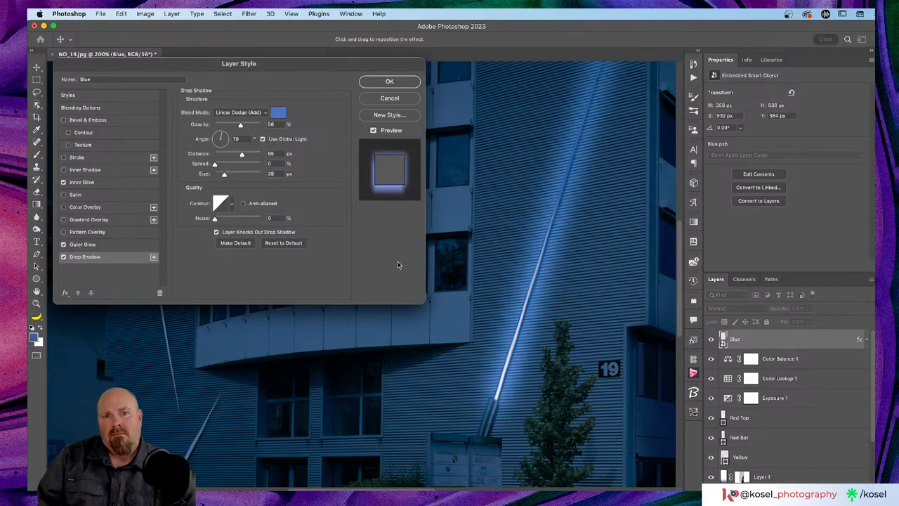
scroll(396, 261, up, 2)
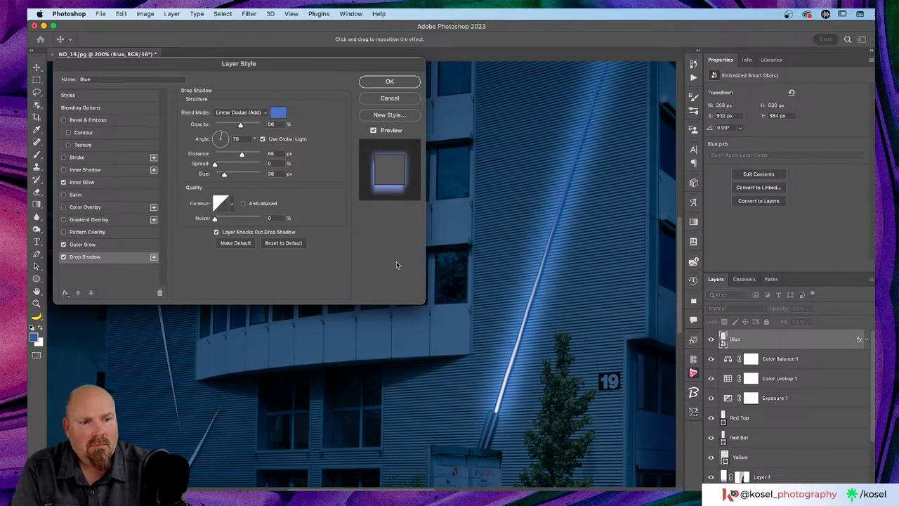
Accept the Blue layer's styles, and merge the Red Top and Red Bot layers into one.
click(397, 84)
key(super+0)
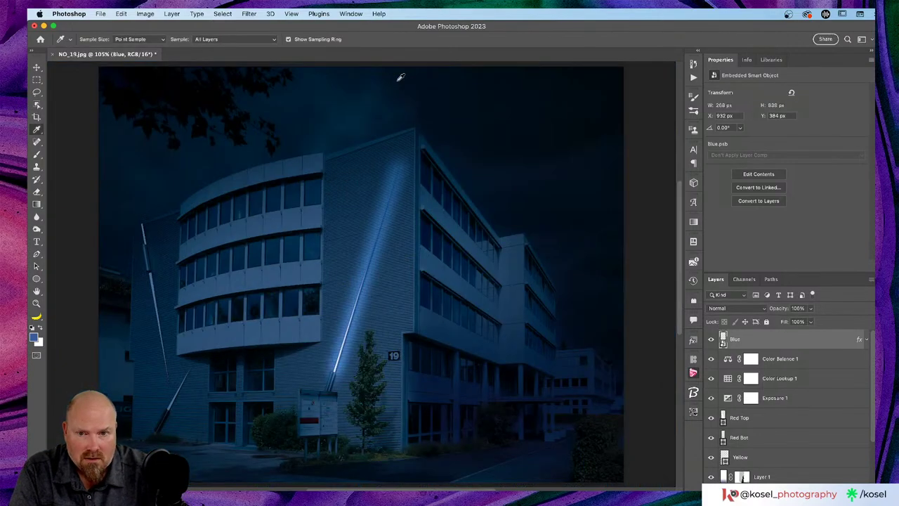
click(794, 422)
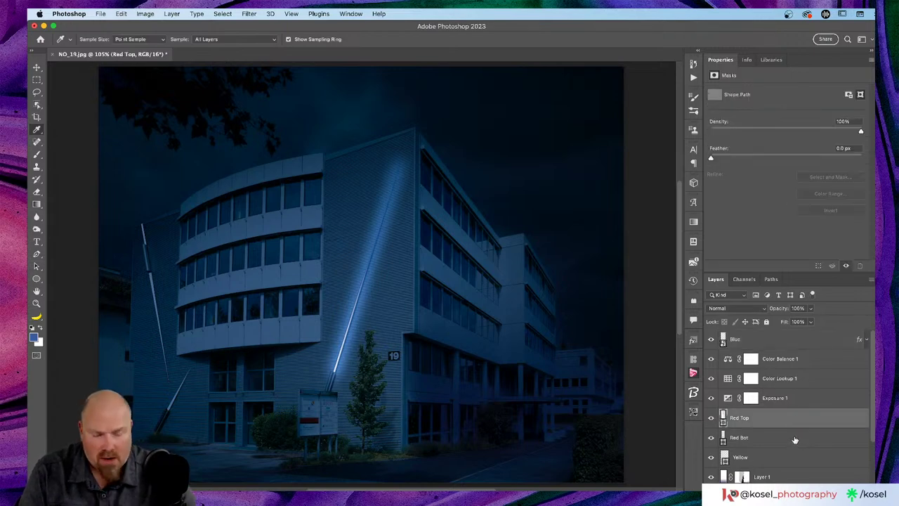
shift+click(794, 438)
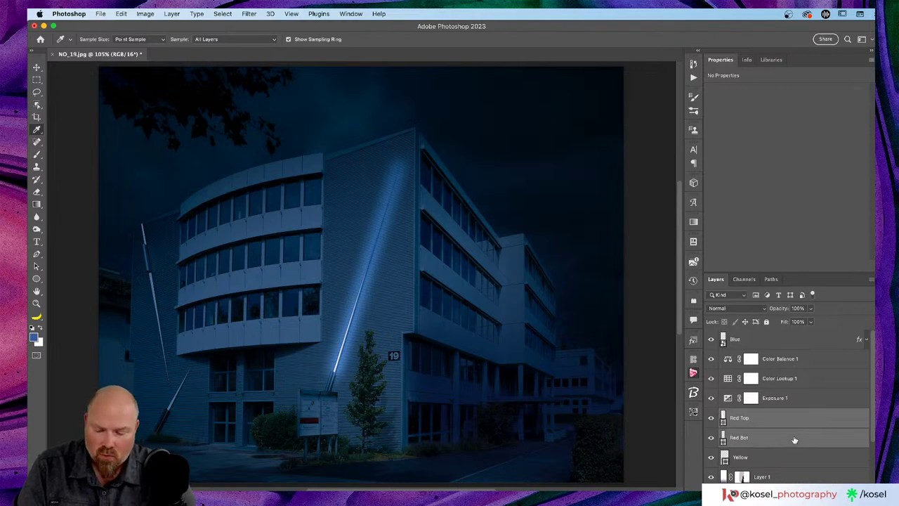
key(super+e)
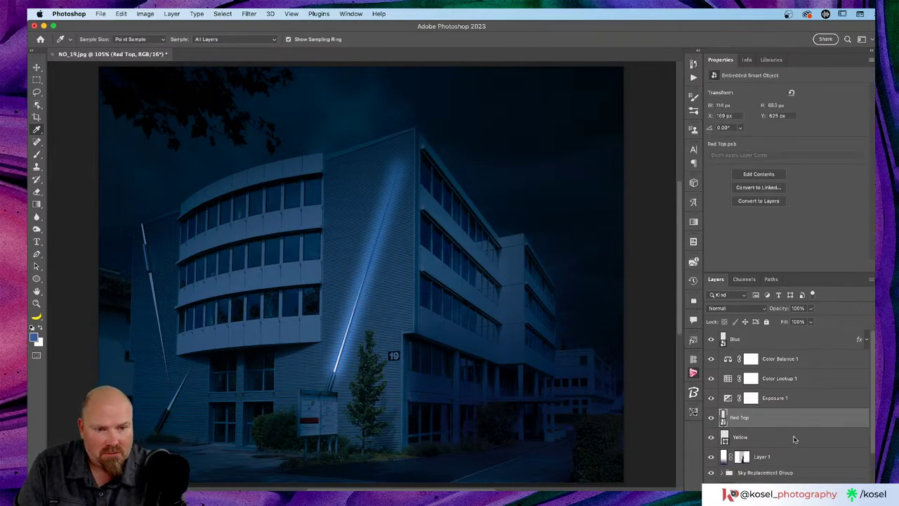
Move the merged Red Top layer and the Yellow layer to just below Blue, and copy Blue's layer style onto both.
drag(801, 420, 794, 354)
click(792, 439)
drag(791, 442, 789, 376)
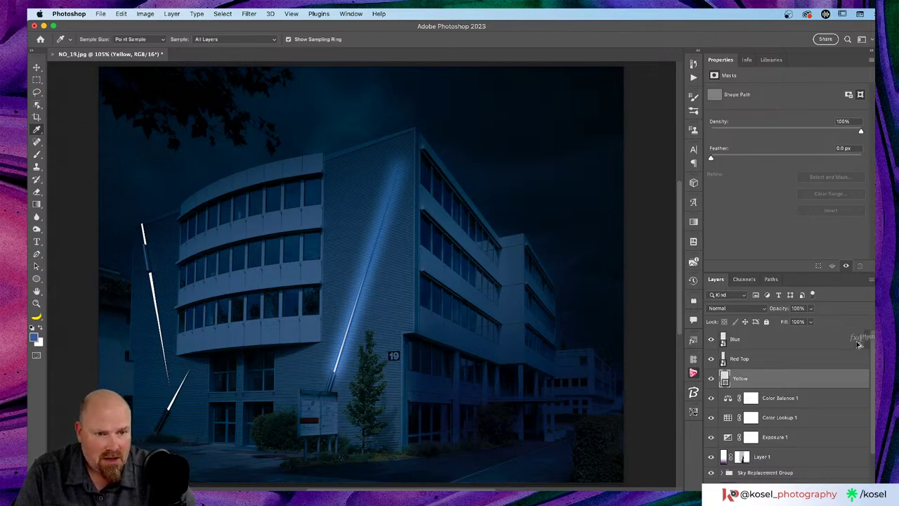
drag(848, 362, 847, 388)
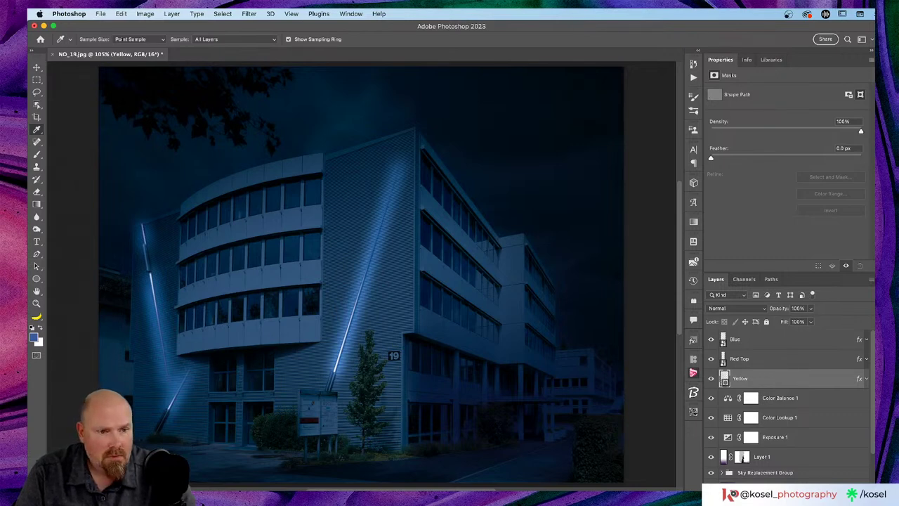
Hide the Yellow layer and the Color Balance, Color Lookup and Exposure adjustments, and sample the short pole's yellow as the foreground colour.
double_click(839, 380)
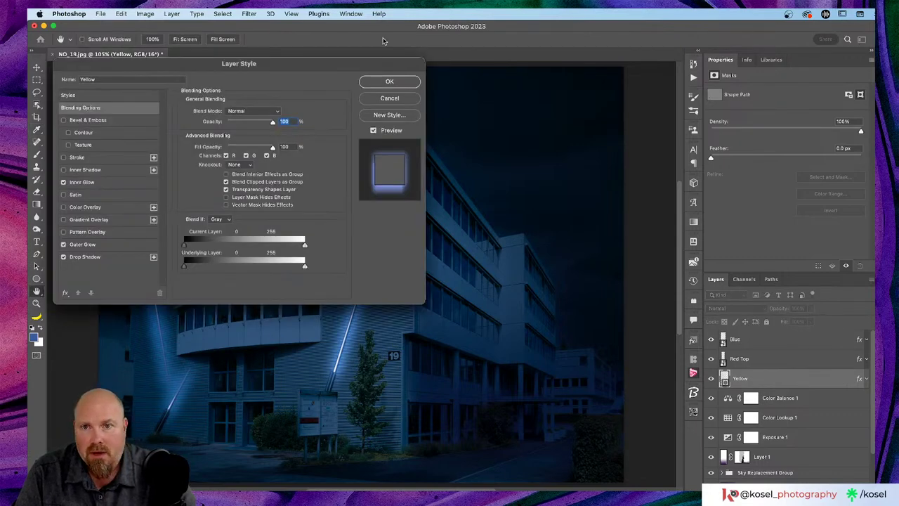
click(386, 99)
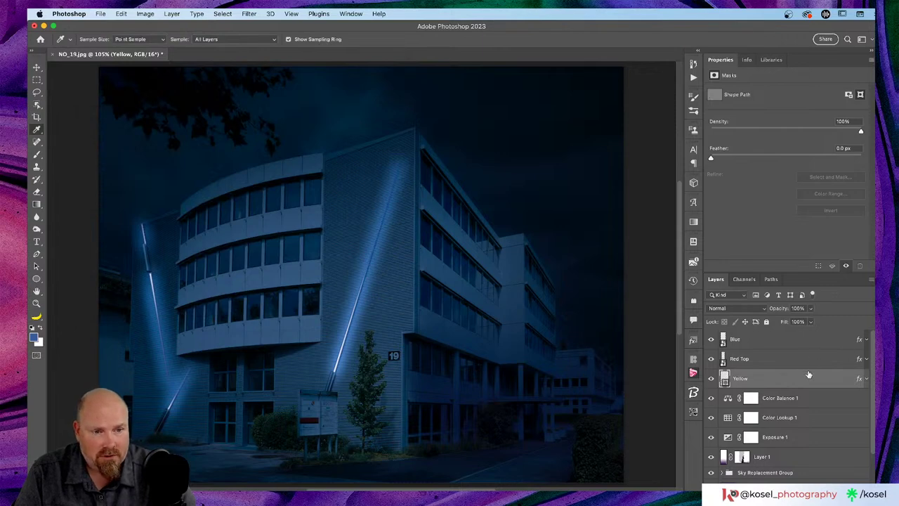
click(711, 379)
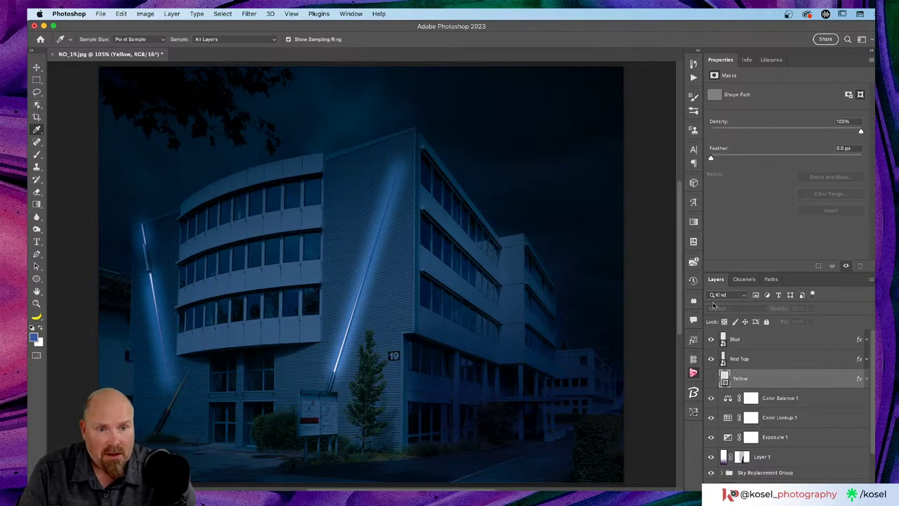
click(710, 417)
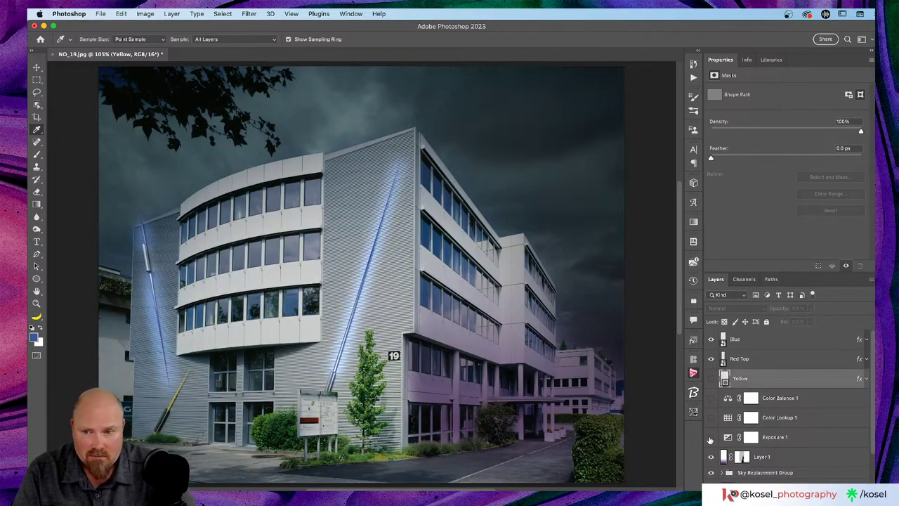
click(710, 437)
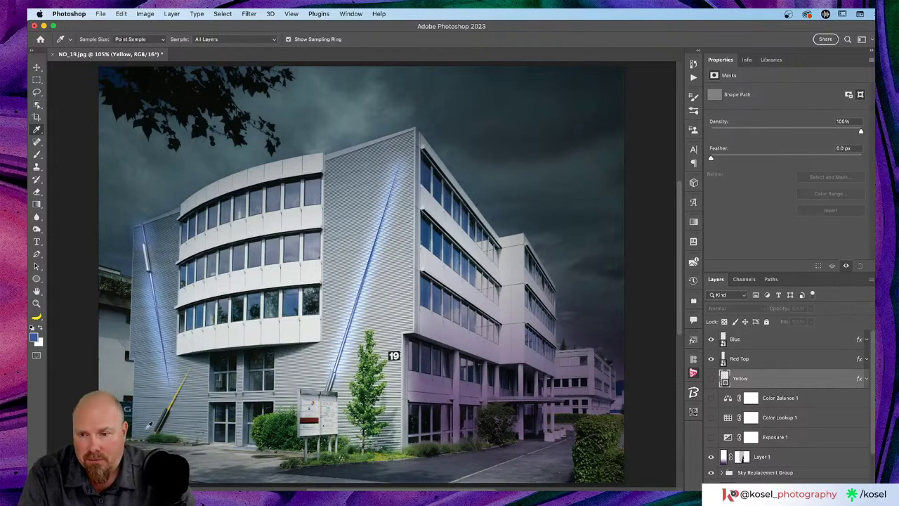
click(172, 399)
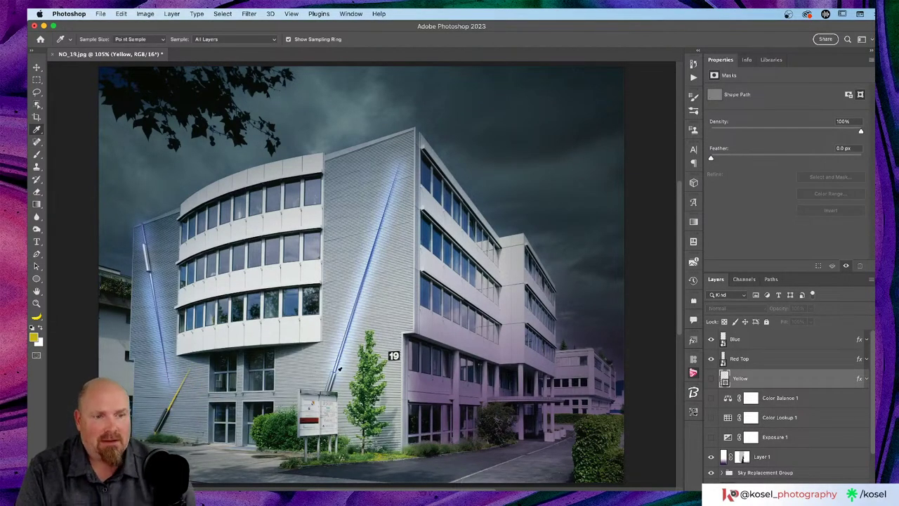
Show the three adjustment layers and the Yellow layer again.
click(711, 398)
click(711, 418)
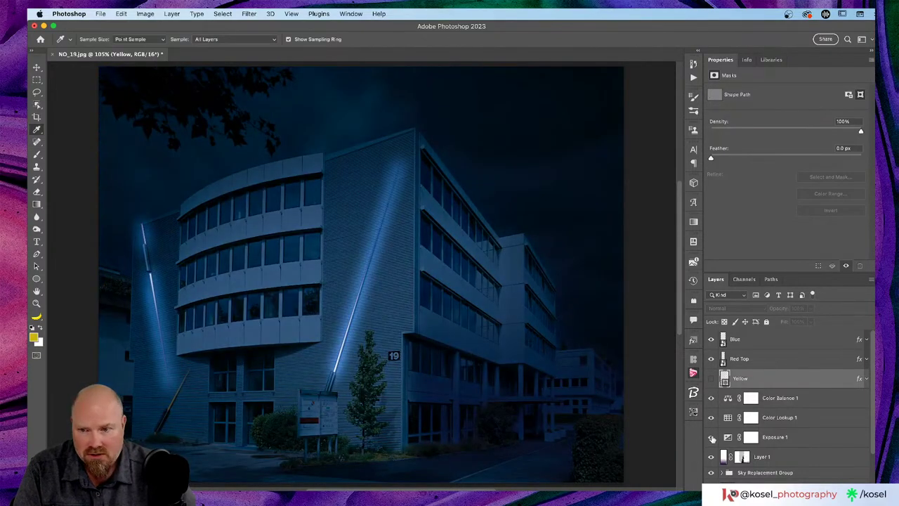
click(711, 379)
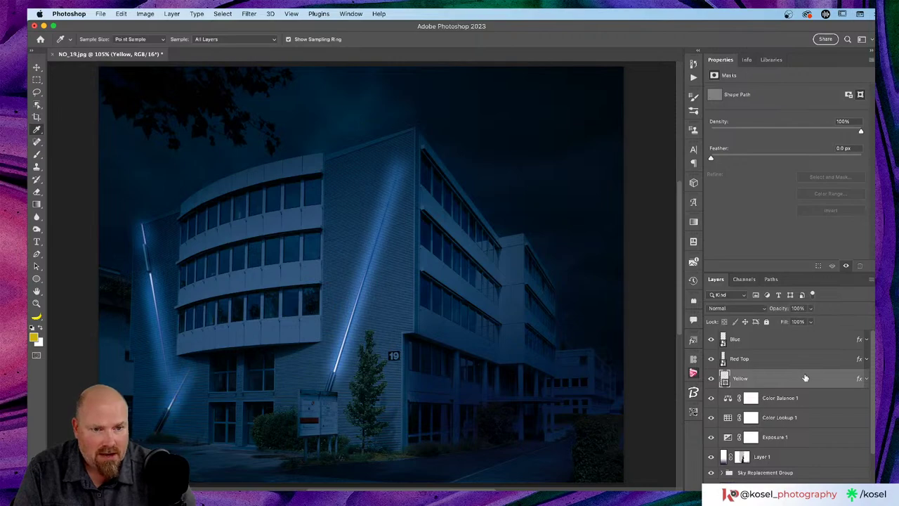
Change the Yellow layer's Inner Glow colour to the sampled yellow c6b22f.
double_click(806, 379)
drag(241, 65, 474, 59)
click(319, 176)
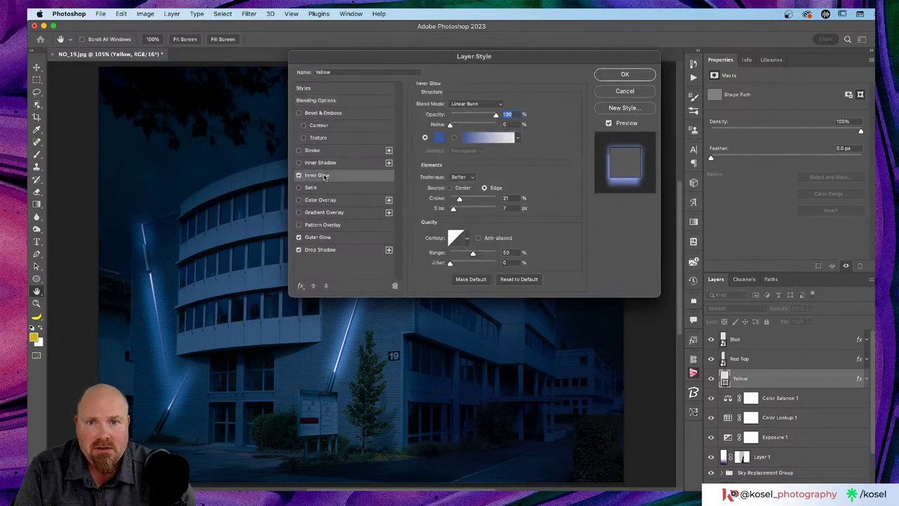
click(441, 139)
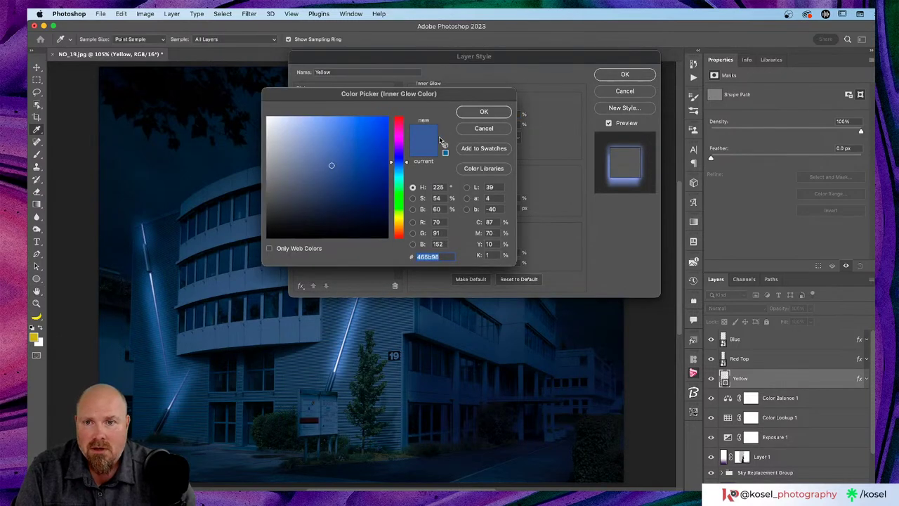
text(c6b22f)
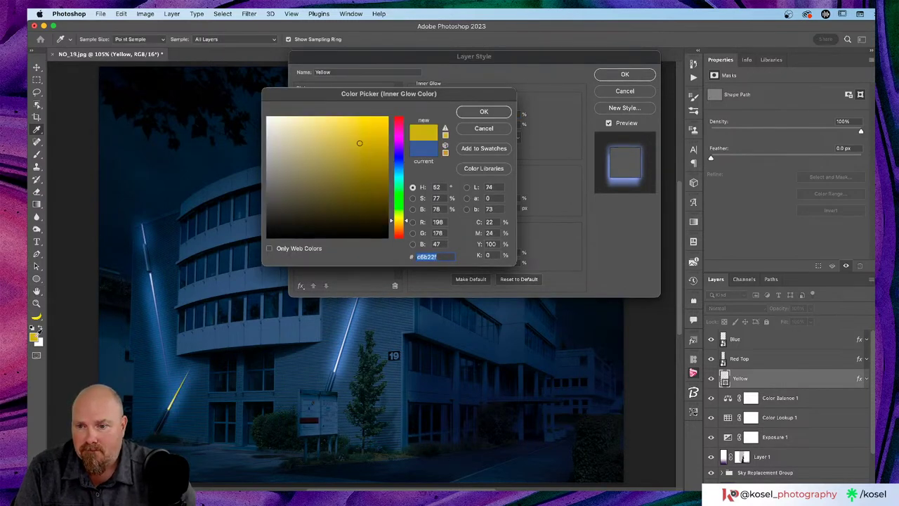
click(480, 112)
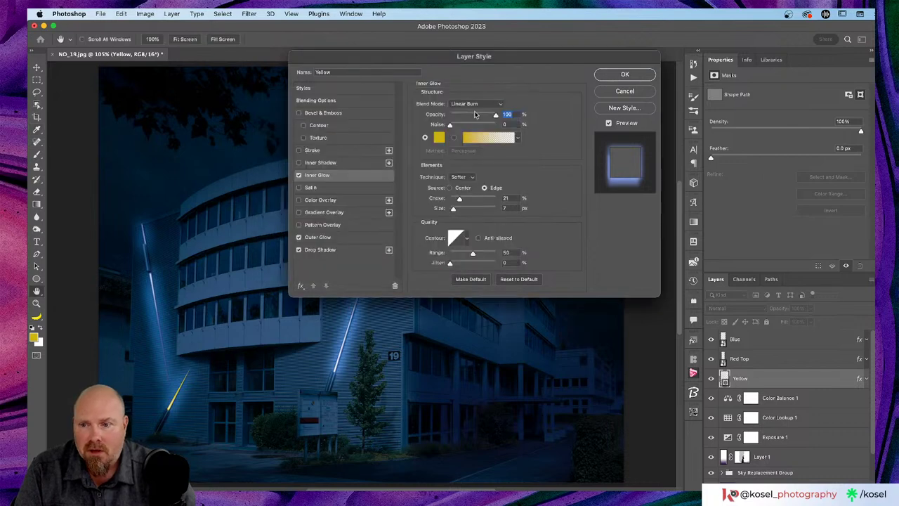
Set the Yellow layer's Outer Glow colour to the same yellow, c6b22f.
click(325, 237)
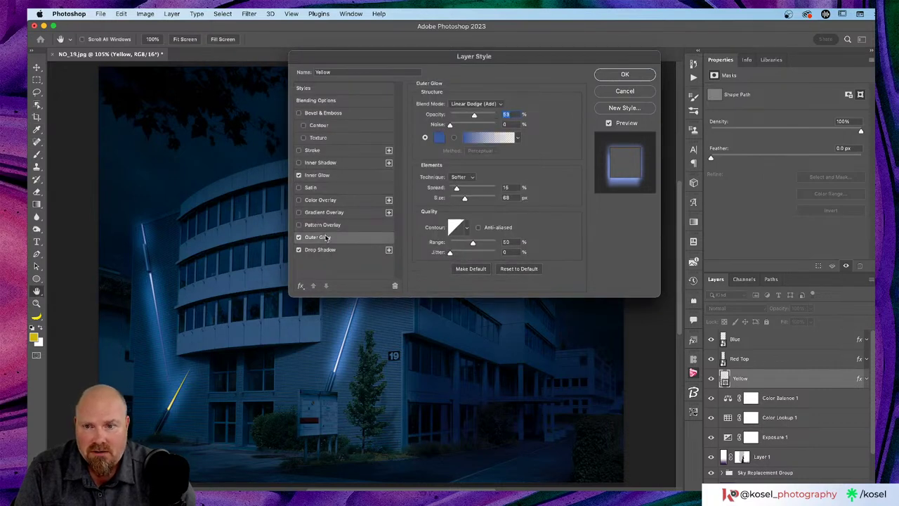
click(439, 138)
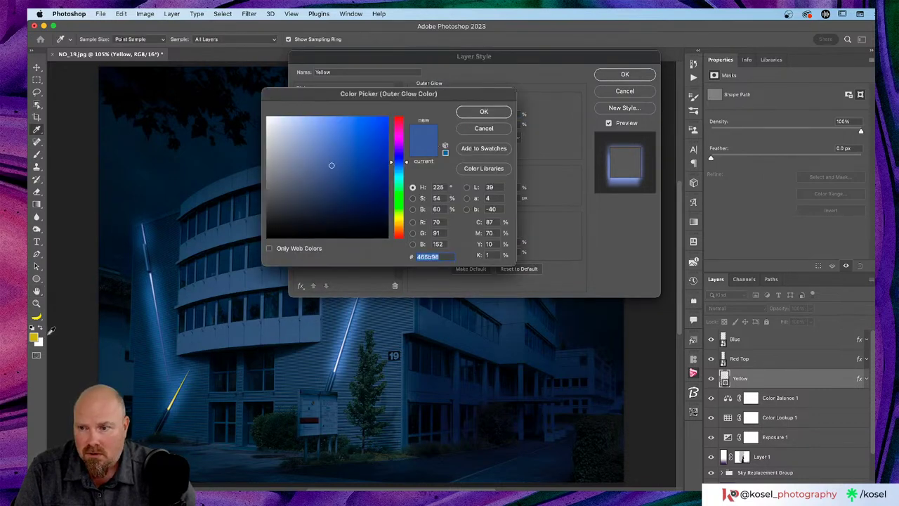
click(176, 392)
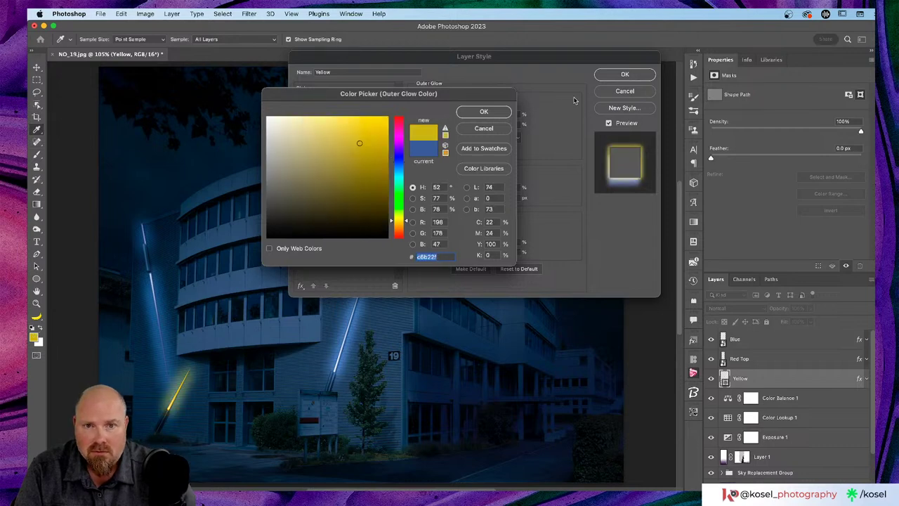
click(484, 112)
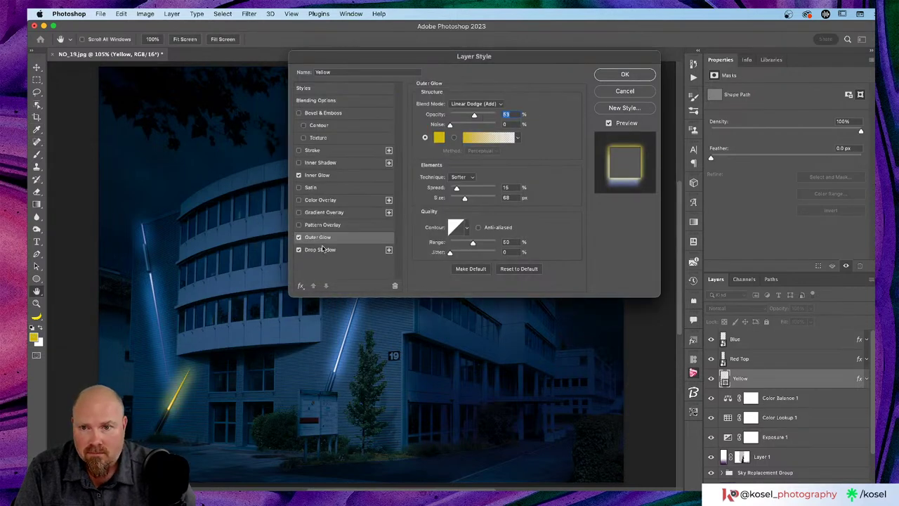
Set the Yellow layer's Drop Shadow colour to the lighter yellow ebd96a, derived from the pole's yellow, and accept the layer style.
click(323, 250)
click(516, 106)
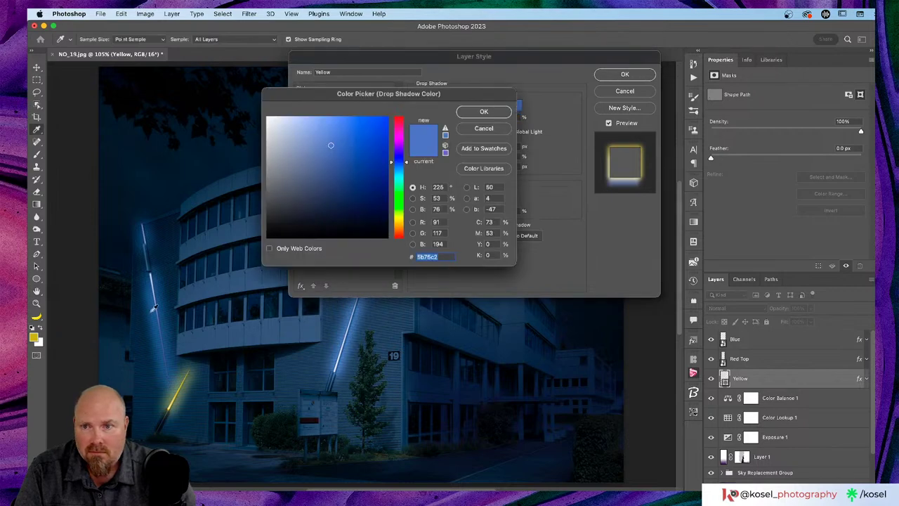
click(175, 392)
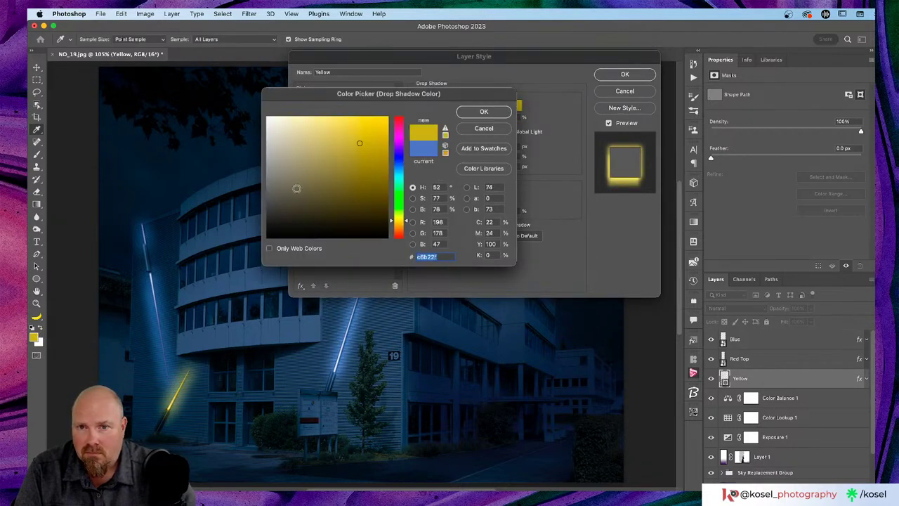
mouse_move(331, 151)
mouse_down()
mouse_move(361, 144)
mouse_move(333, 126)
mouse_up()
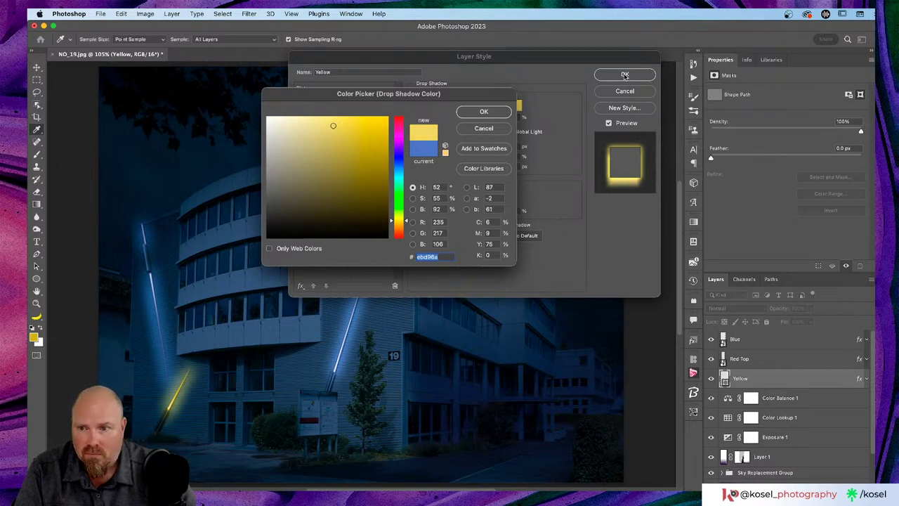
key(Return)
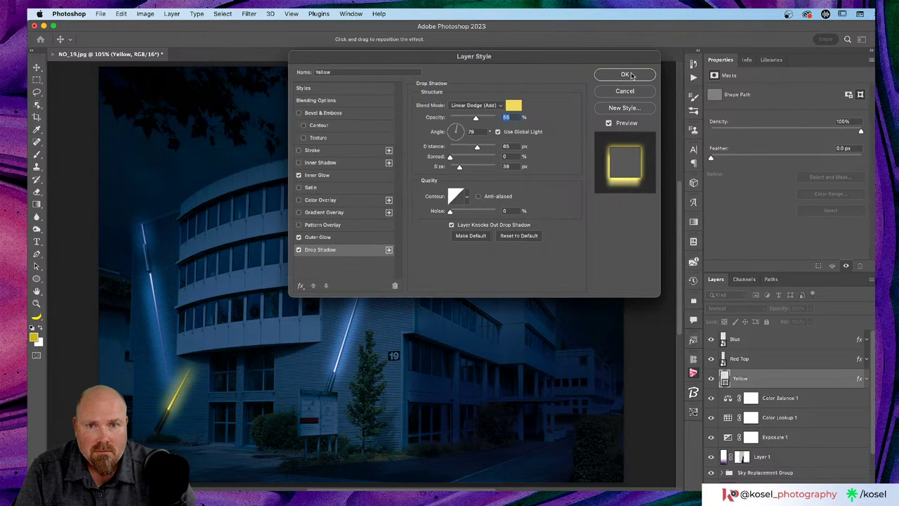
click(625, 74)
Select the Red Top layer and hide it together with the Color Balance, Color Lookup and Exposure adjustments.
click(795, 359)
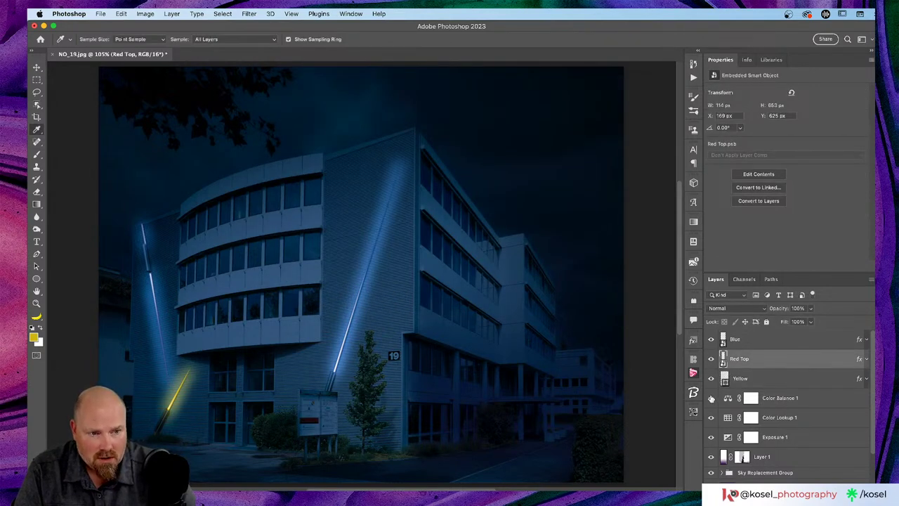
drag(712, 398, 713, 439)
click(711, 358)
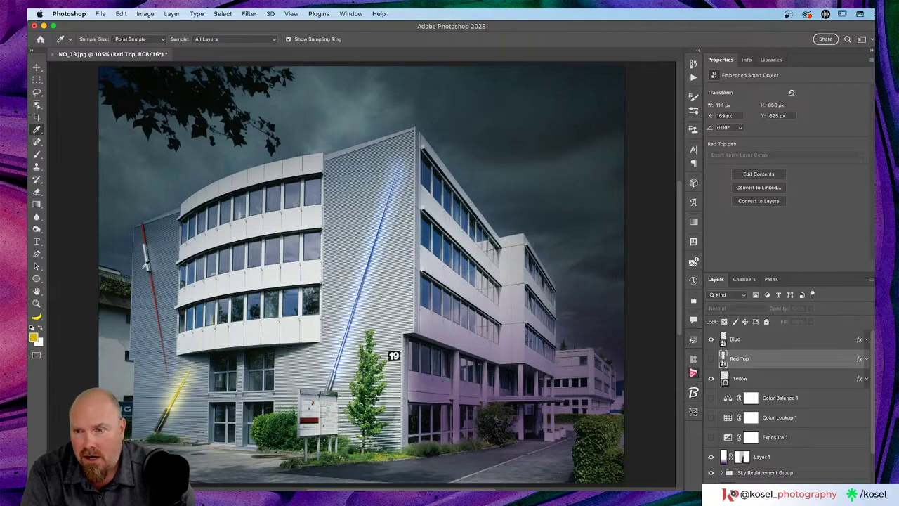
Sample the original red of the long pole on the building's far wall as the foreground colour.
click(153, 273)
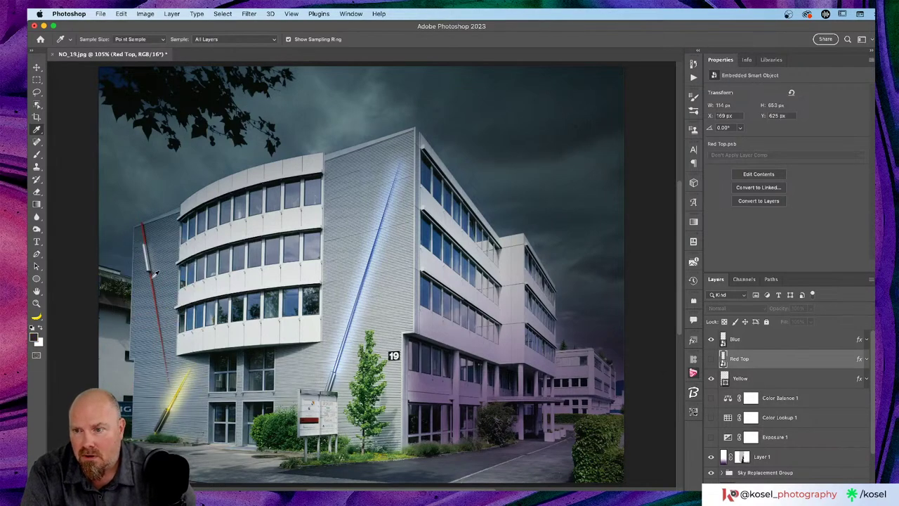
click(147, 230)
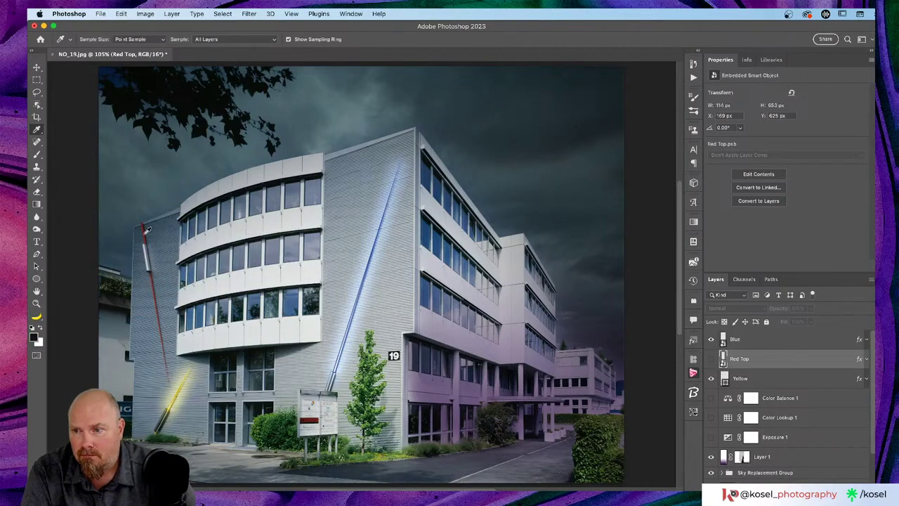
click(146, 234)
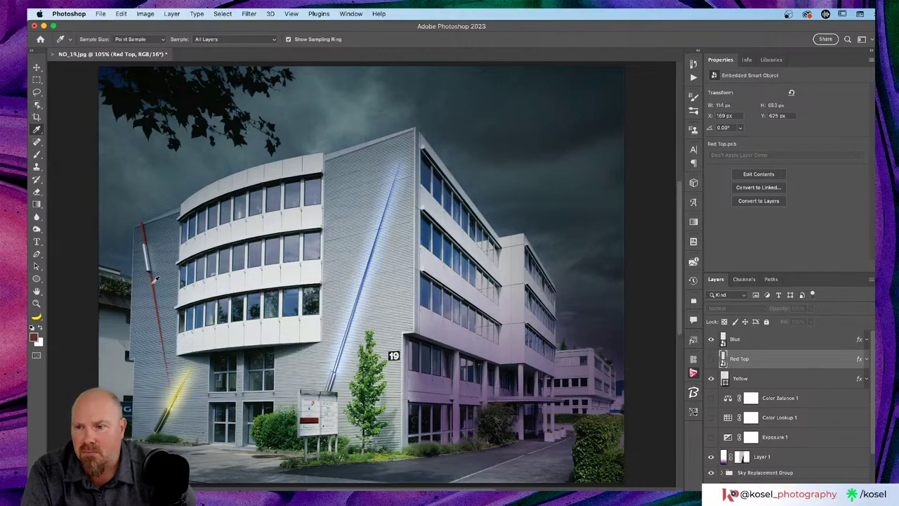
key(super+equal)
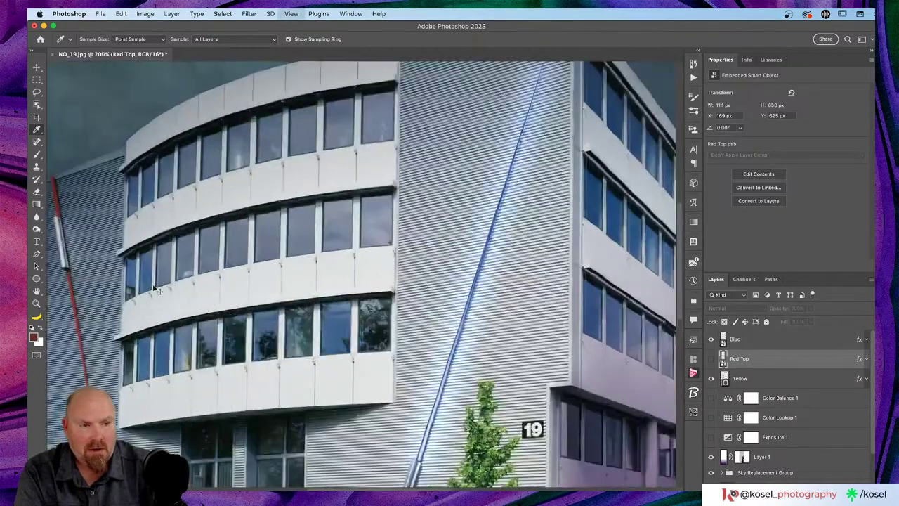
key(super+equal)
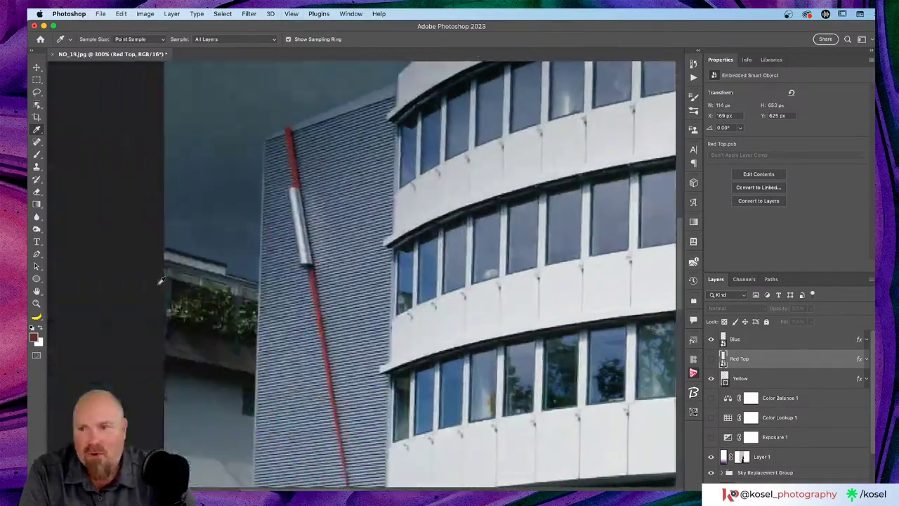
scroll(160, 281, left, 3)
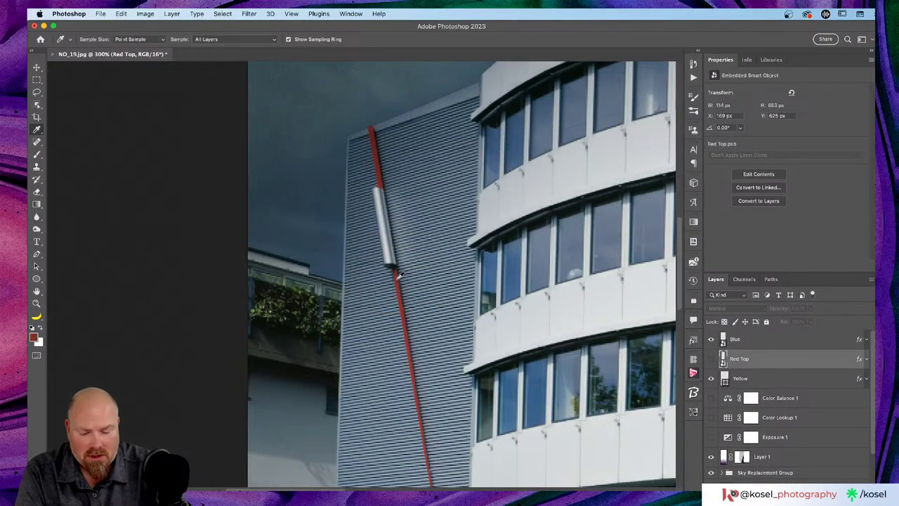
key(super+0)
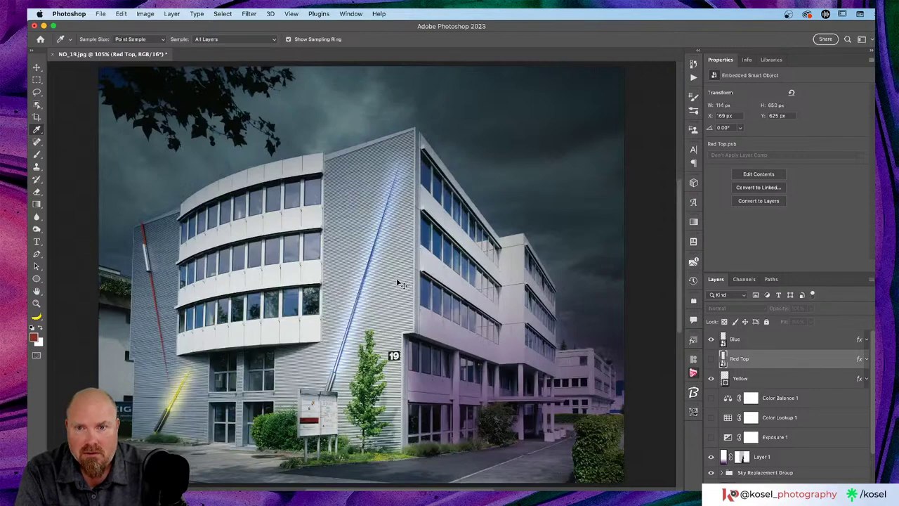
Show the Color Balance, Color Lookup and Exposure adjustments and the Red Top layer again.
click(710, 417)
click(710, 437)
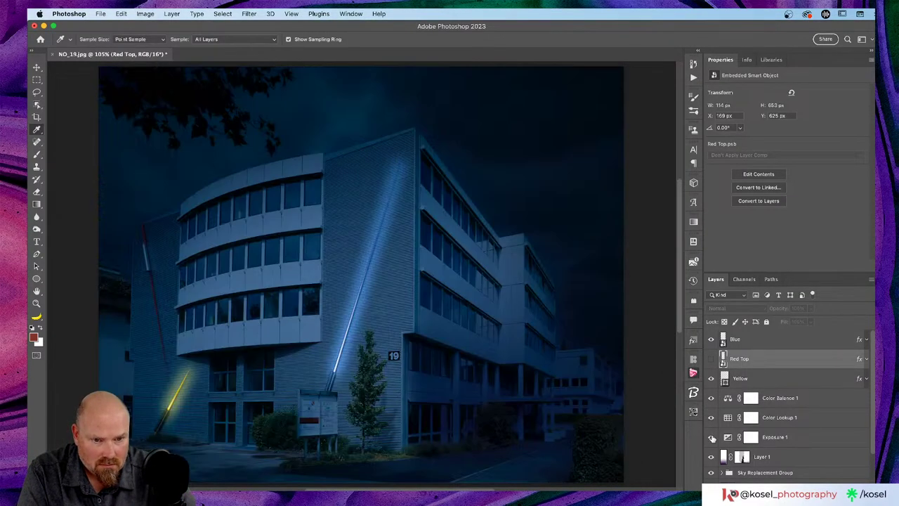
click(711, 359)
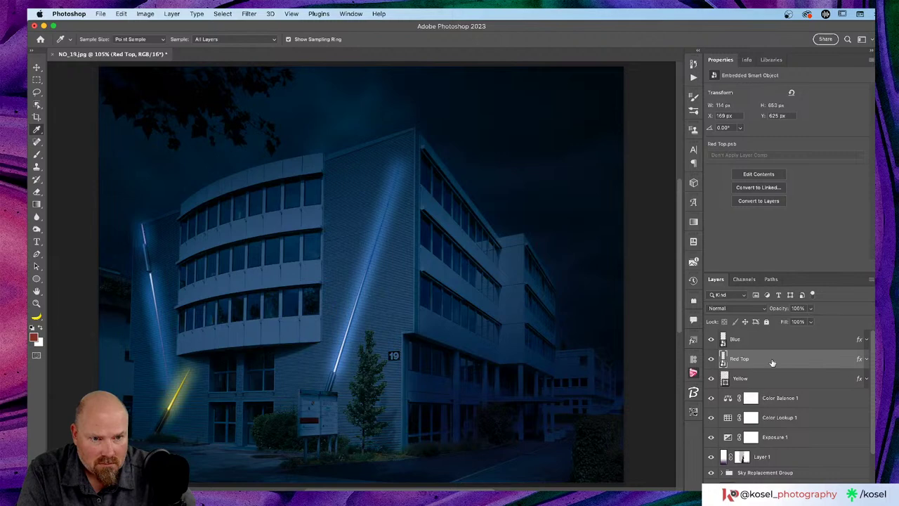
Set the Red Top layer's Inner Glow colour to the sampled pole red, 73352d.
double_click(833, 361)
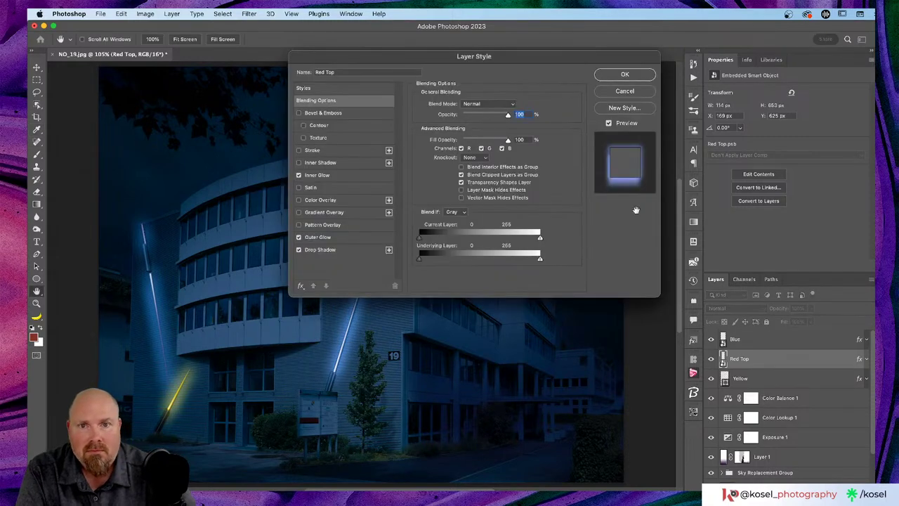
click(323, 175)
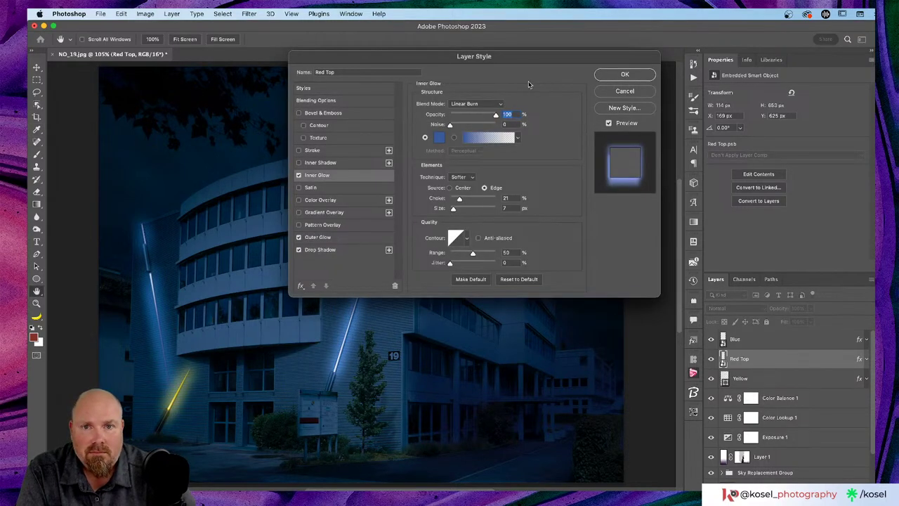
click(436, 137)
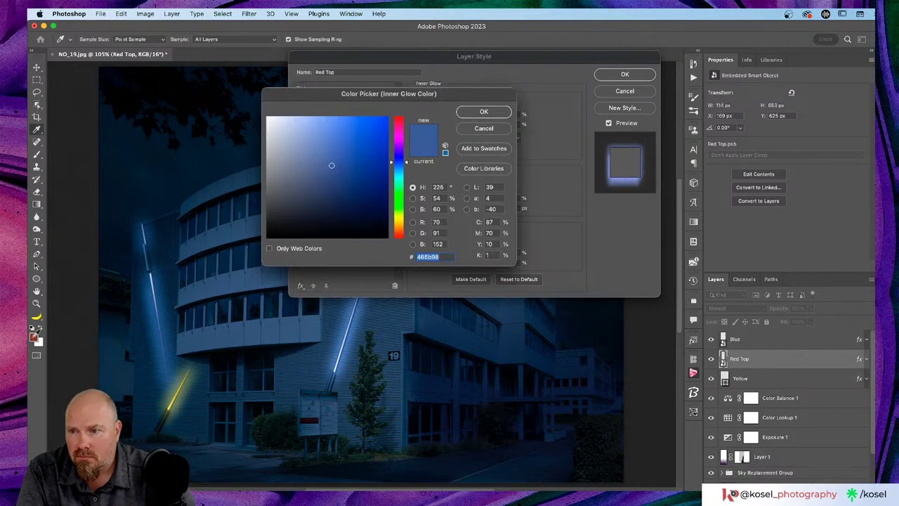
click(36, 334)
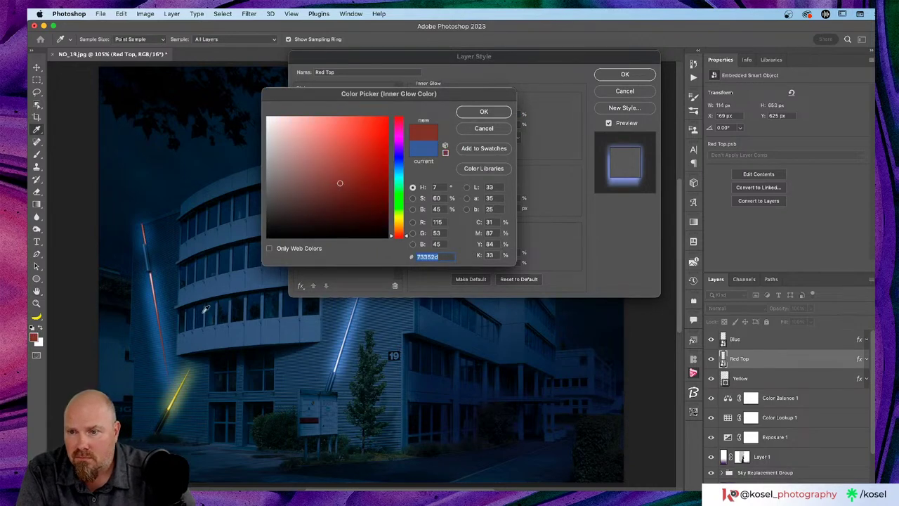
click(483, 113)
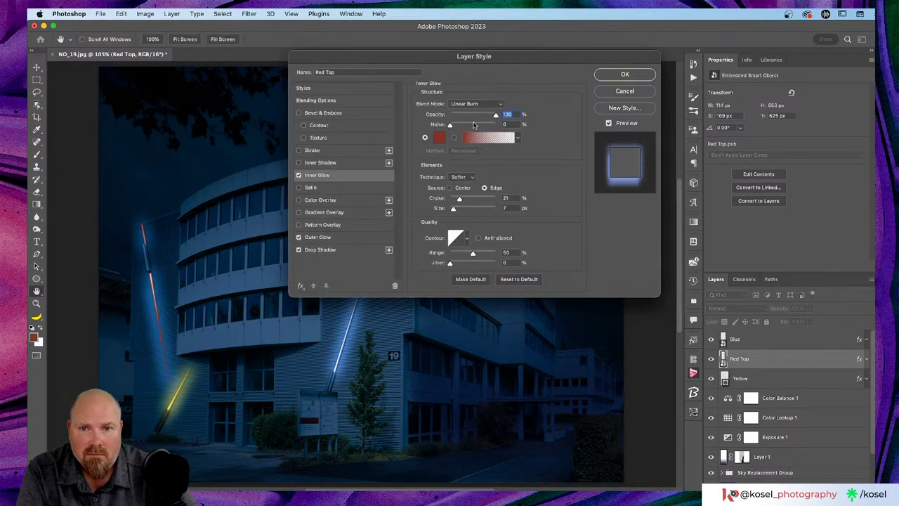
Set the Red Top layer's Outer Glow colour to the same red, 73352d.
click(316, 238)
click(439, 137)
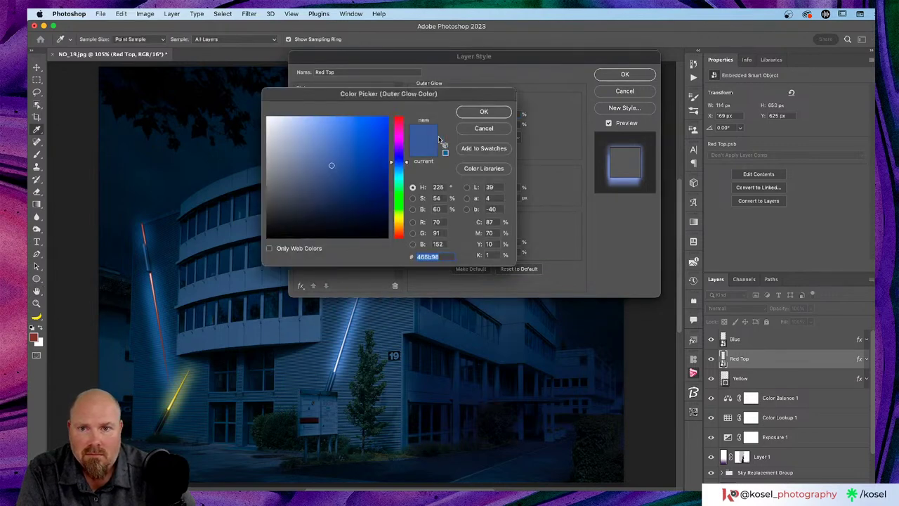
click(134, 318)
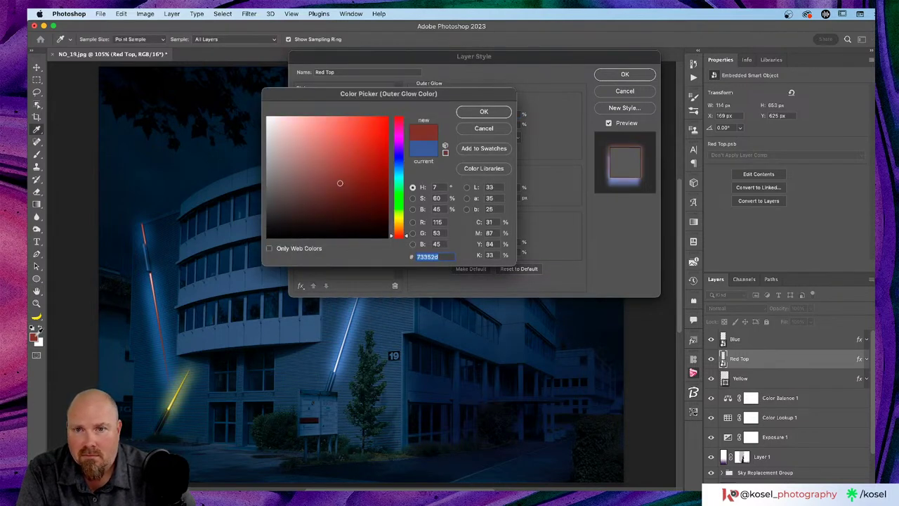
click(481, 113)
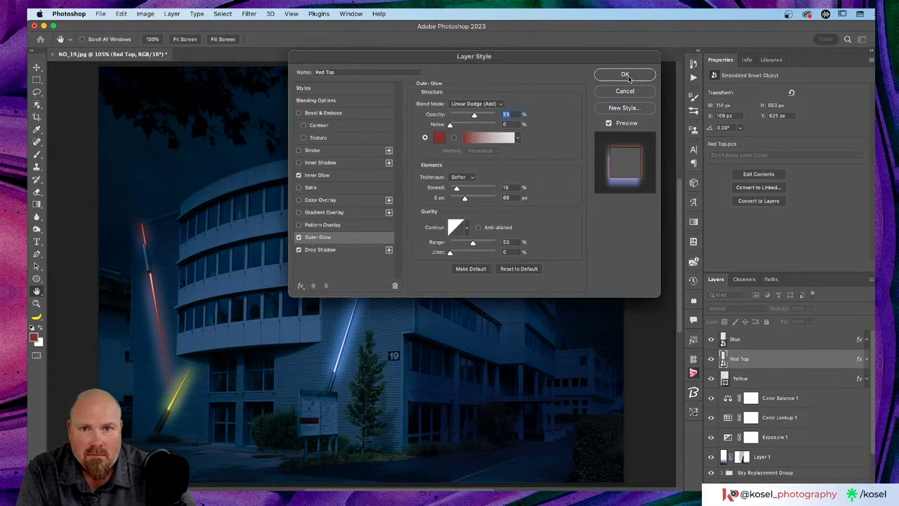
Set the Red Top layer's Drop Shadow colour to the red 73352d and accept the layer style.
click(312, 252)
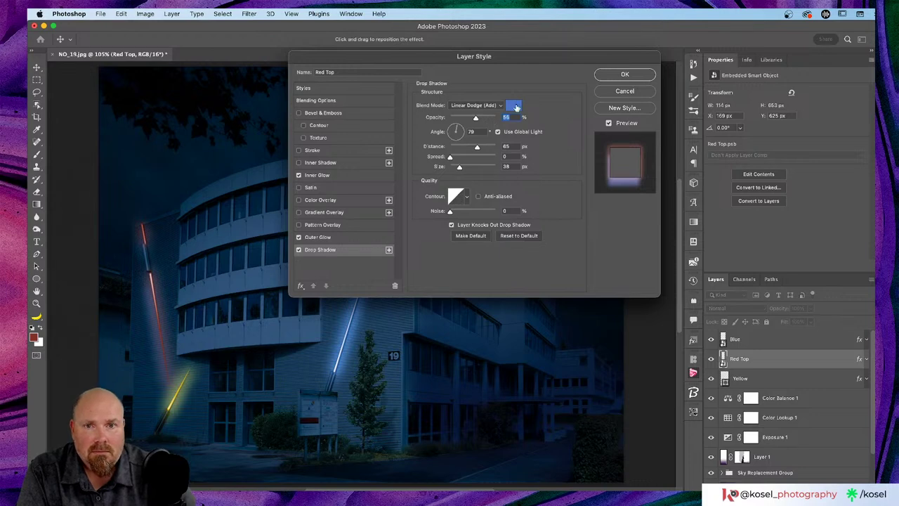
click(516, 107)
click(34, 335)
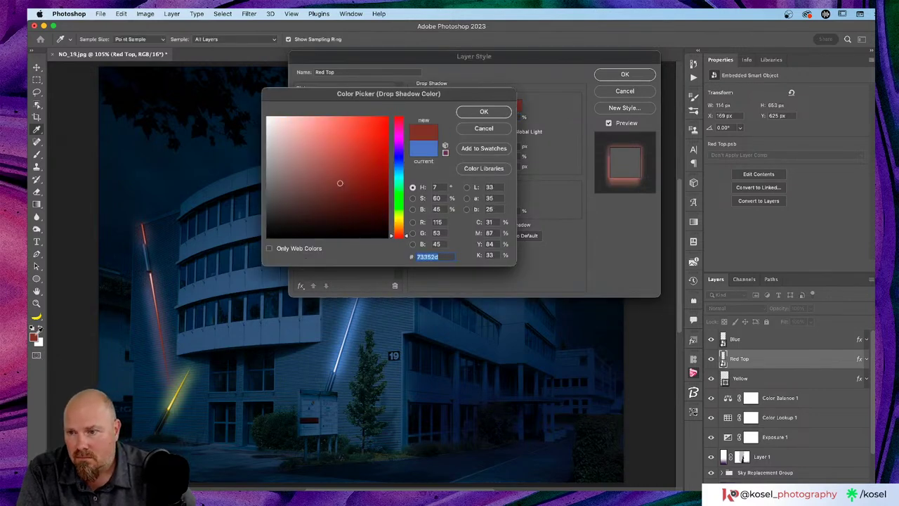
click(493, 117)
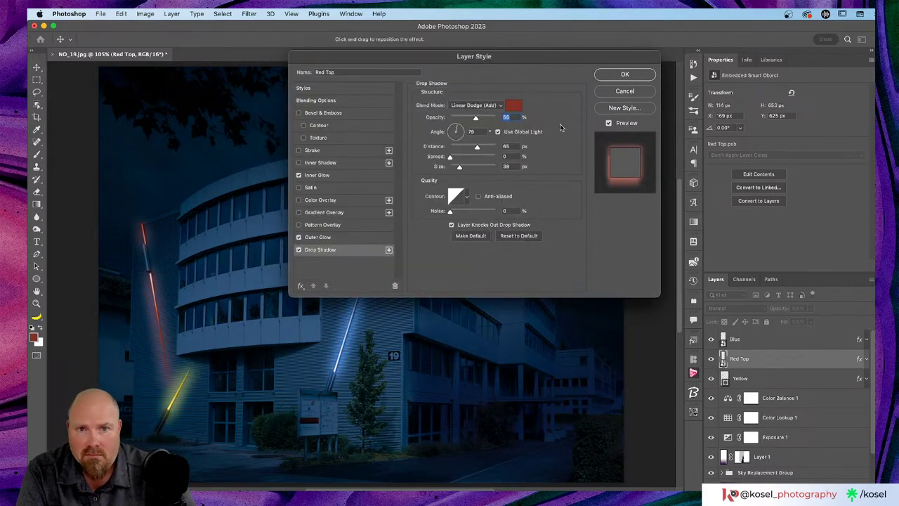
click(637, 74)
Reduce the Yellow layer's Inner Glow size to 5 px and accept the layer style.
scroll(357, 320, left, 5)
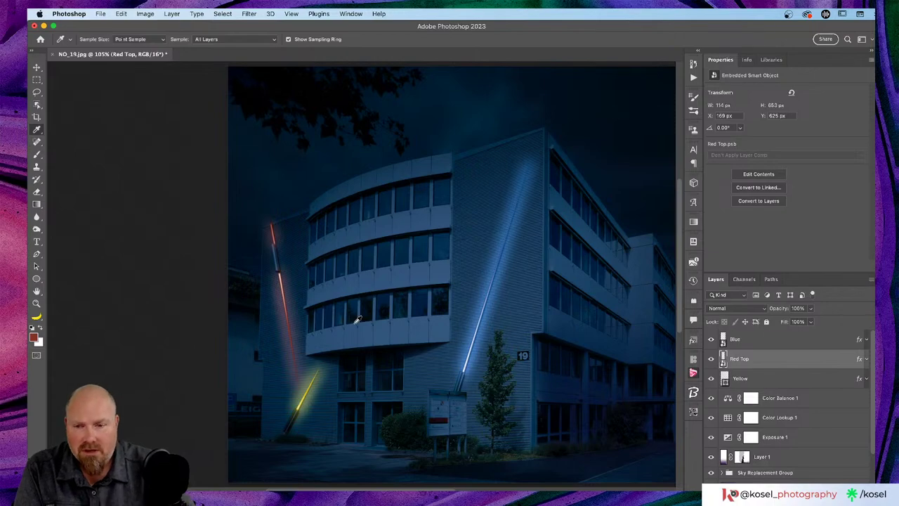
scroll(357, 320, up, 3)
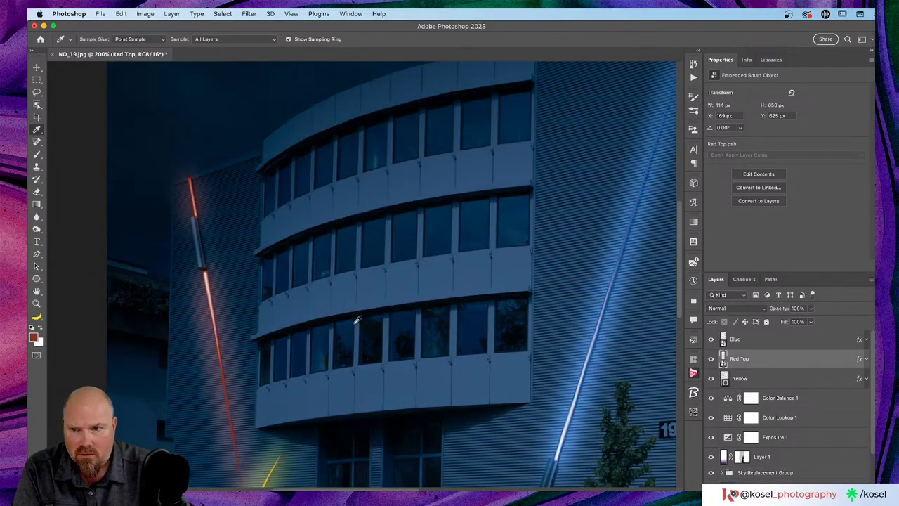
scroll(358, 321, down, 8)
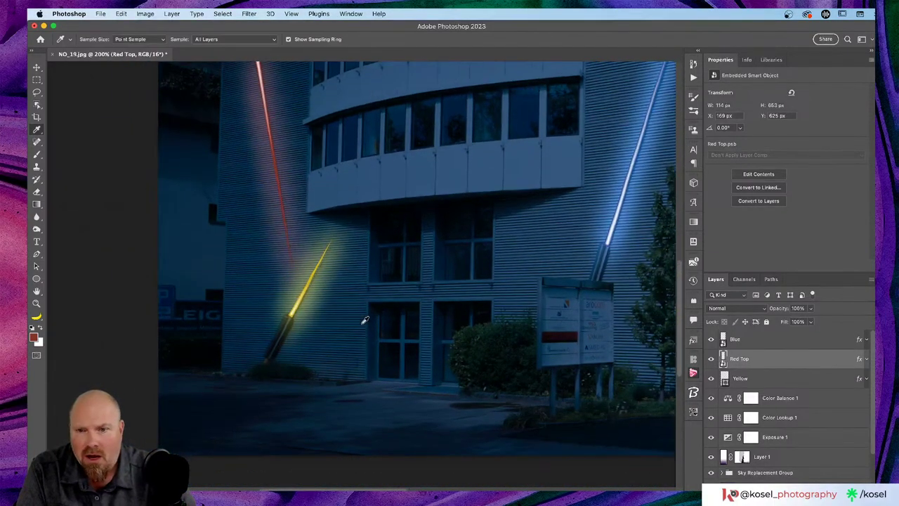
click(749, 379)
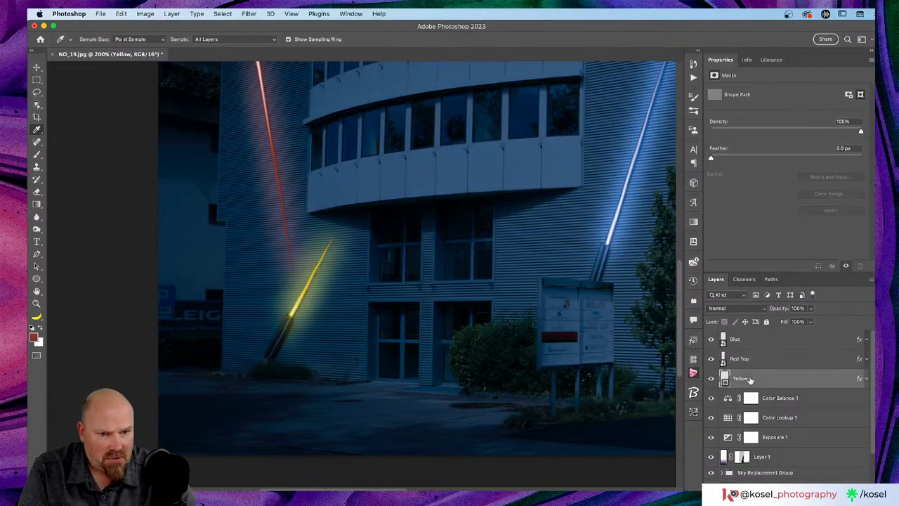
double_click(806, 379)
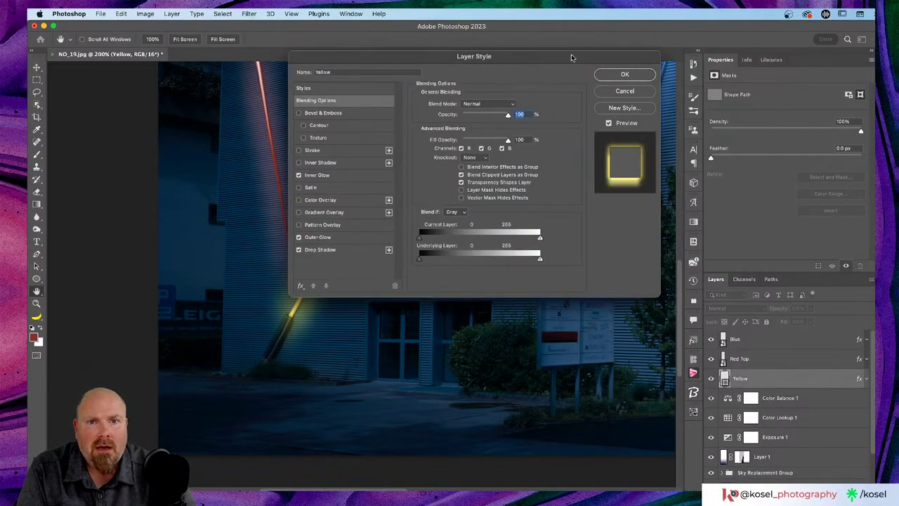
drag(571, 58, 699, 65)
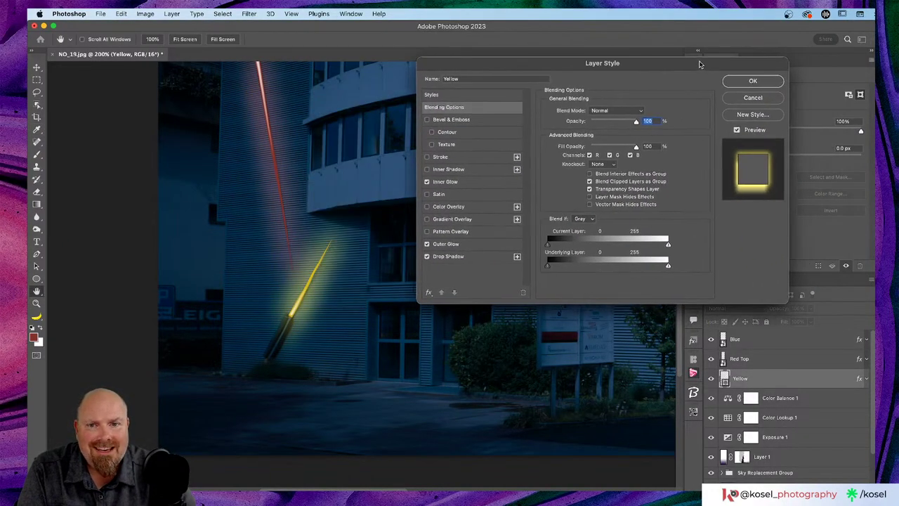
click(439, 182)
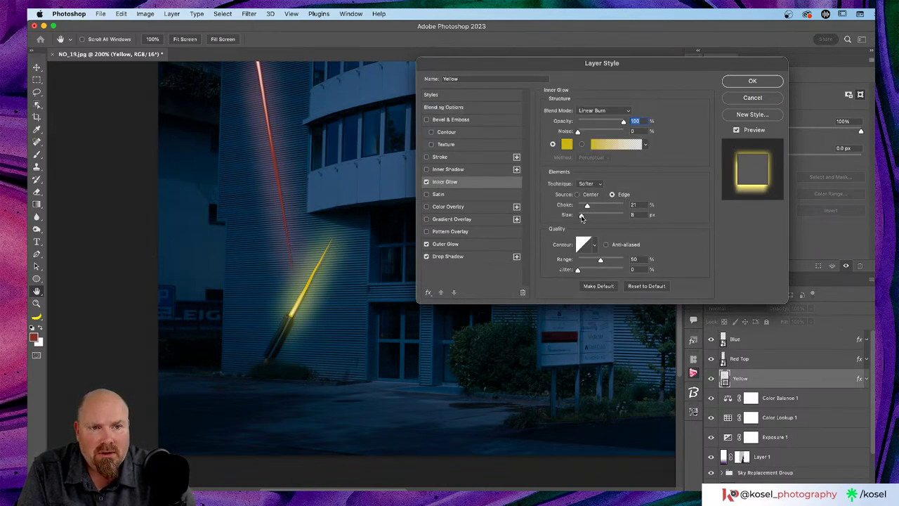
drag(581, 217, 581, 218)
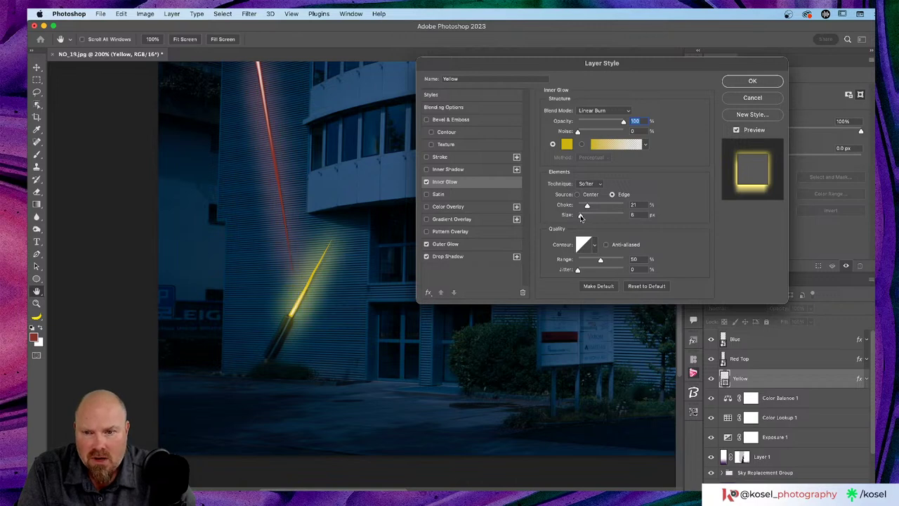
click(580, 218)
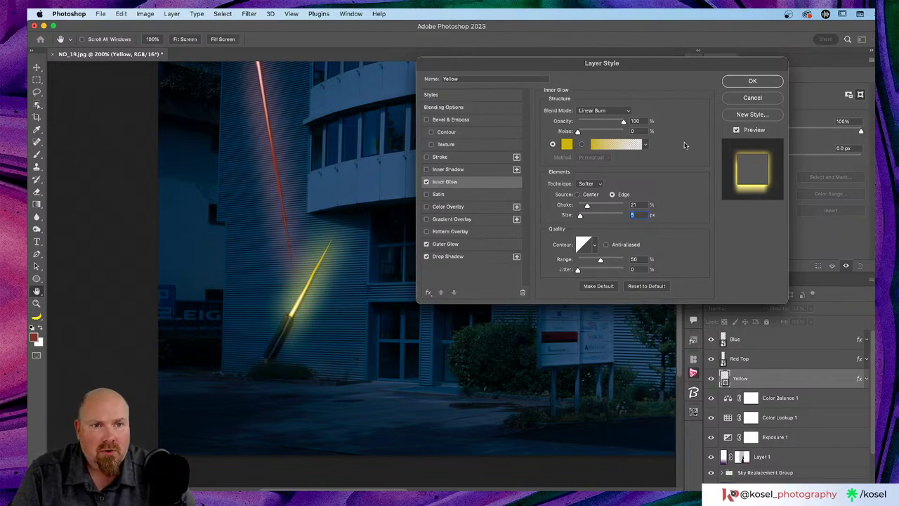
click(752, 81)
Lower the Red Top layer's Inner Glow opacity to 77%, leave Inner Shadow off, and accept the layer style.
scroll(345, 219, up, 5)
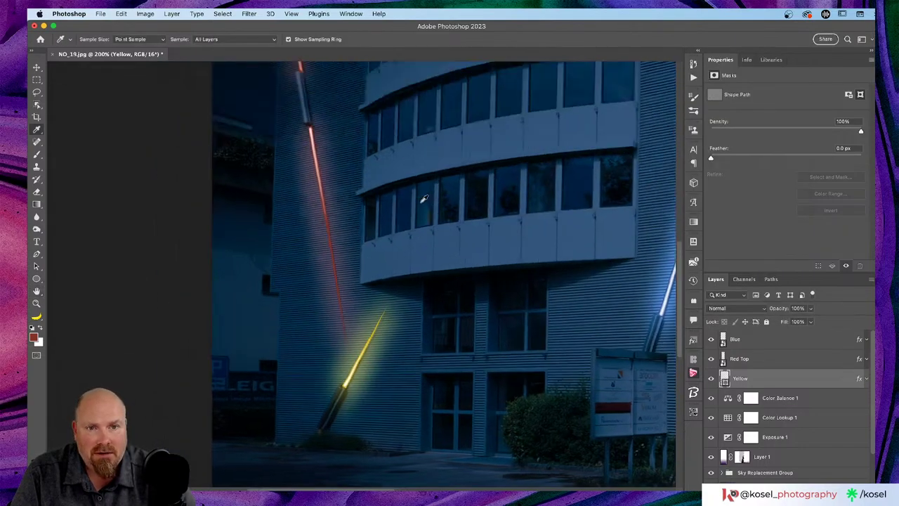
scroll(422, 197, left, 3)
scroll(421, 196, up, 3)
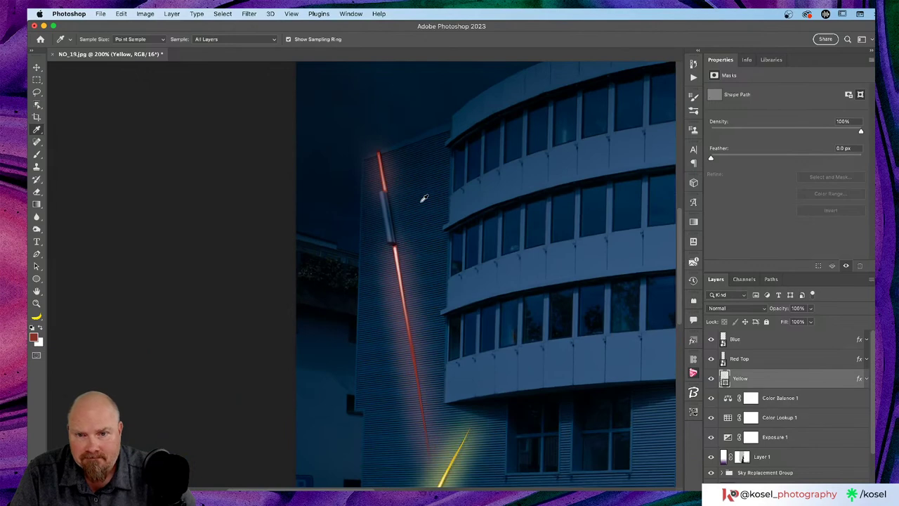
scroll(422, 197, down, 3)
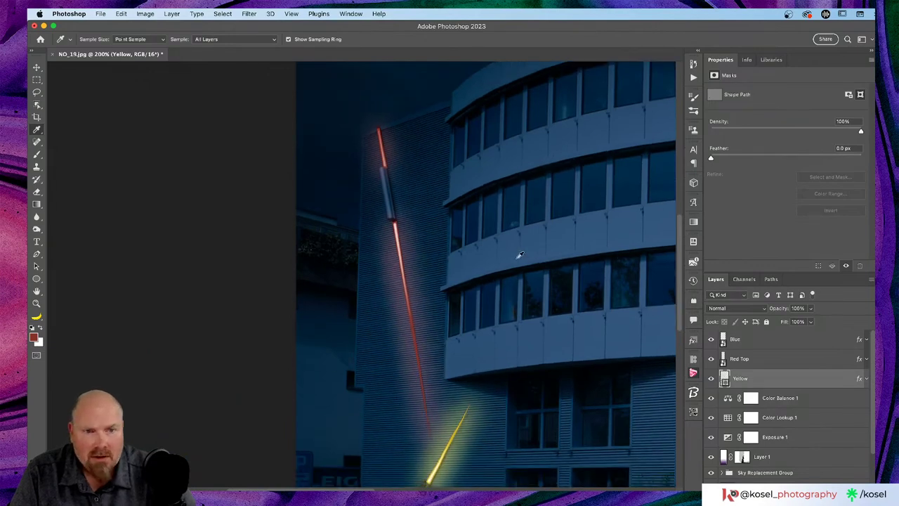
click(757, 360)
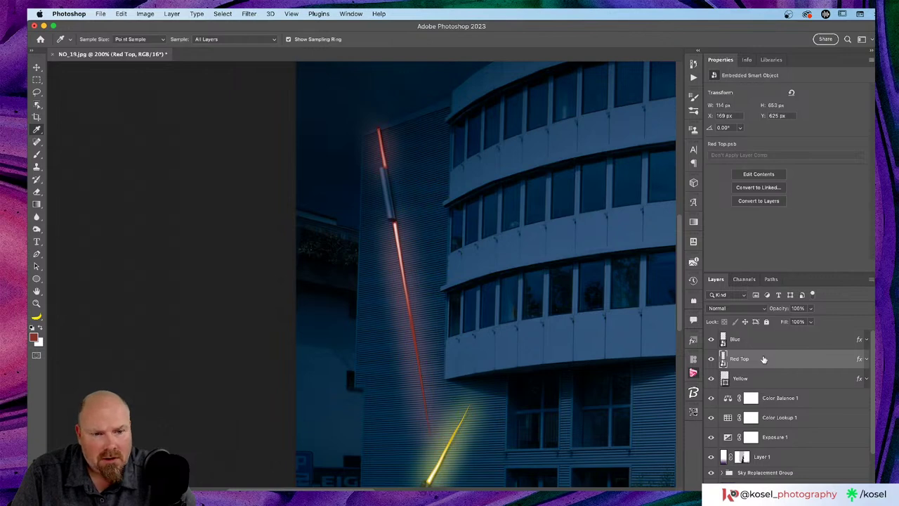
double_click(763, 359)
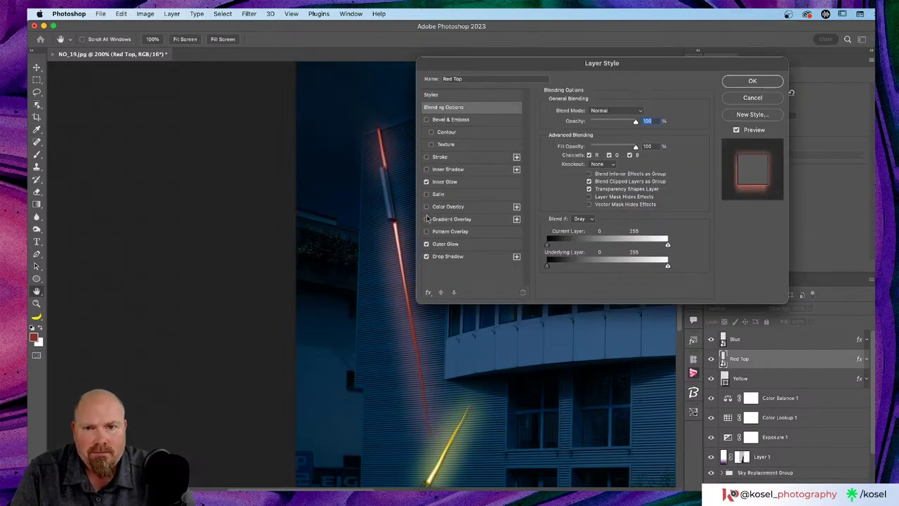
click(447, 170)
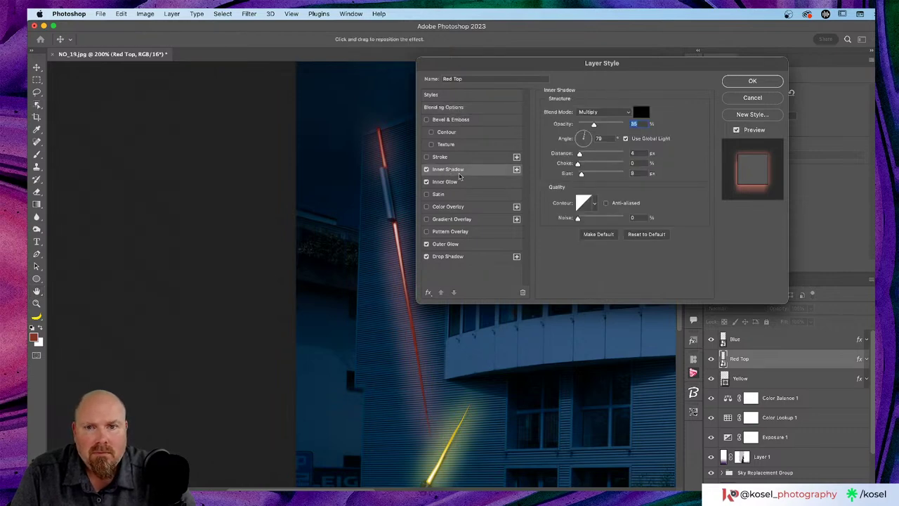
click(426, 169)
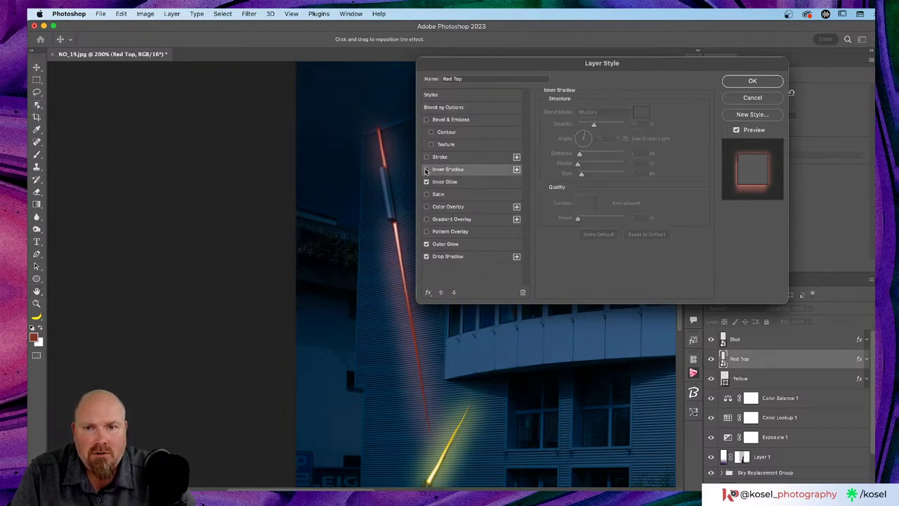
click(442, 183)
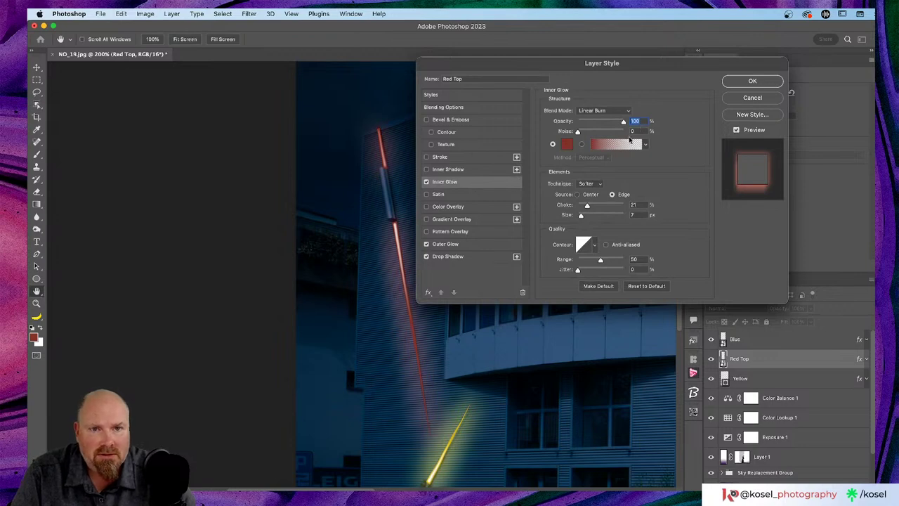
drag(625, 124, 611, 123)
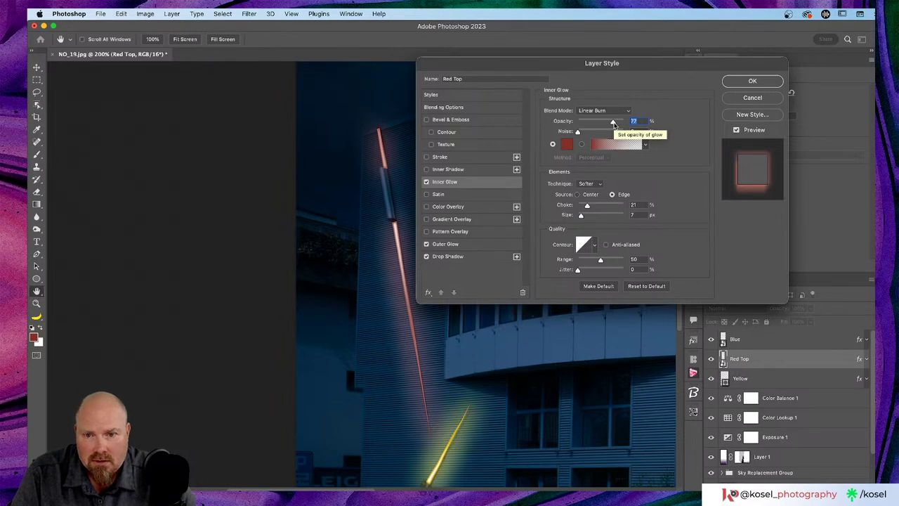
click(752, 83)
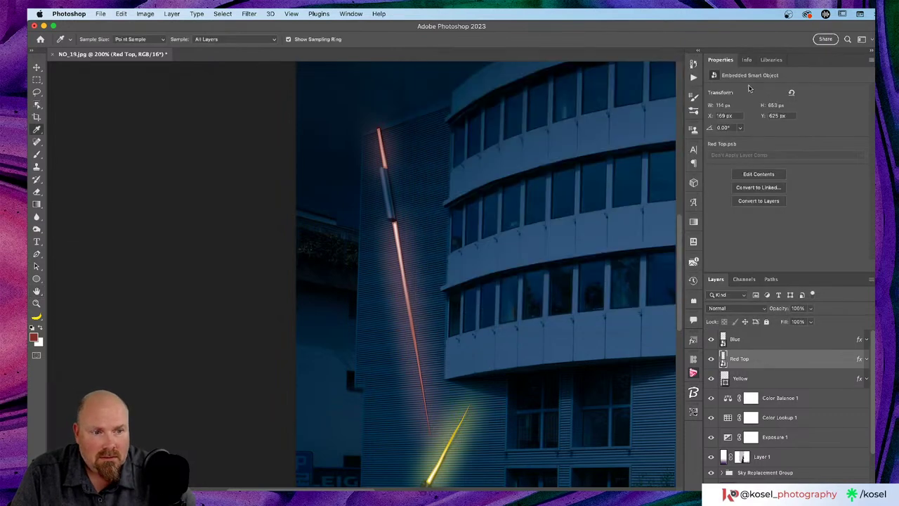
Lower the Yellow layer's Inner Glow opacity to 57% and accept the layer style.
scroll(610, 381, down, 5)
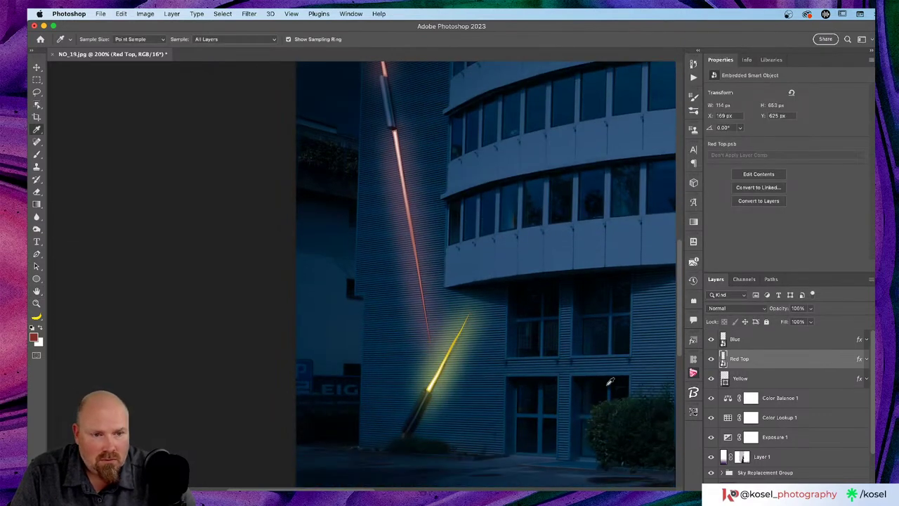
double_click(814, 381)
click(444, 182)
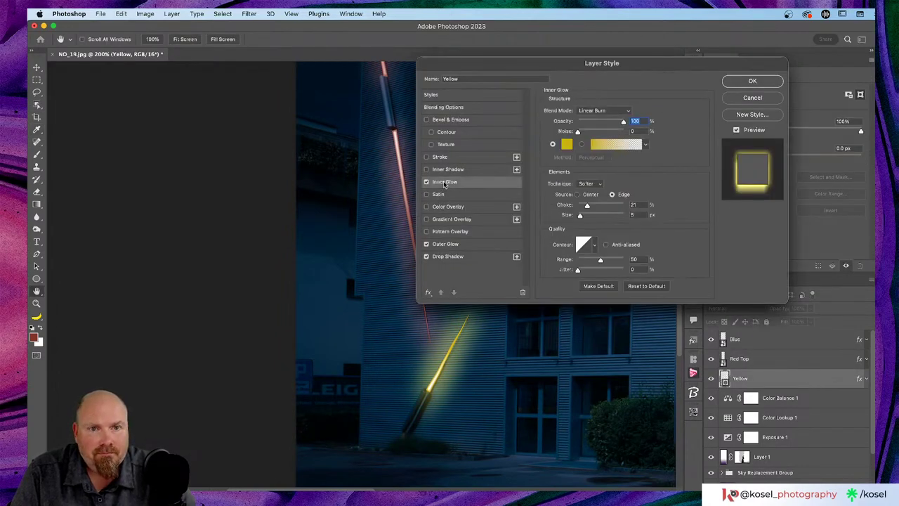
drag(674, 71, 793, 54)
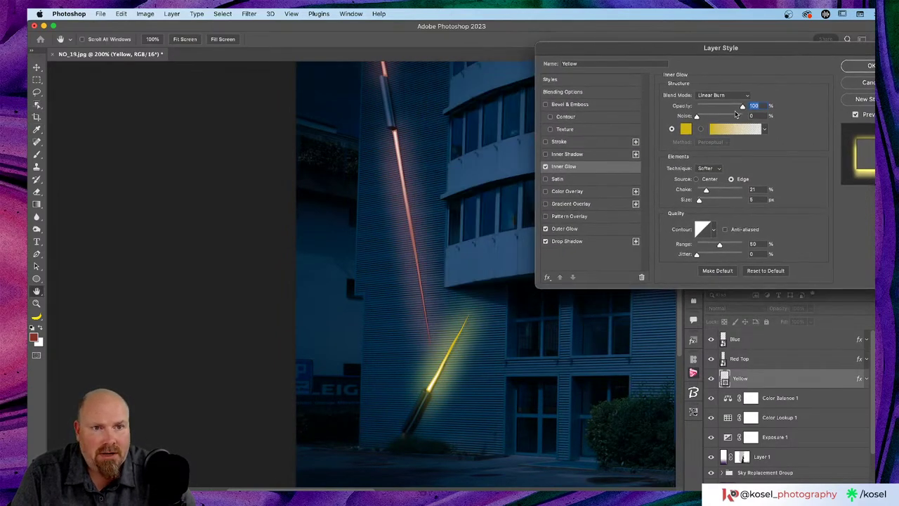
drag(742, 108, 726, 110)
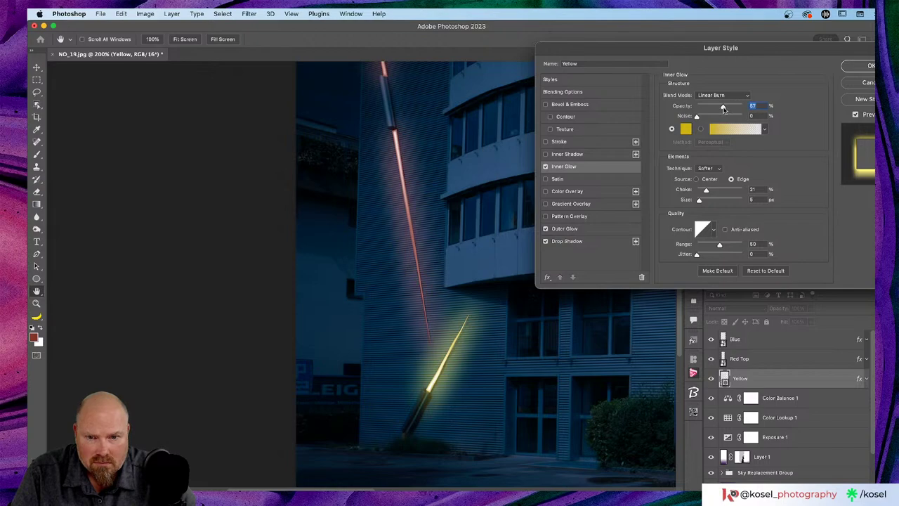
click(864, 67)
key(i)
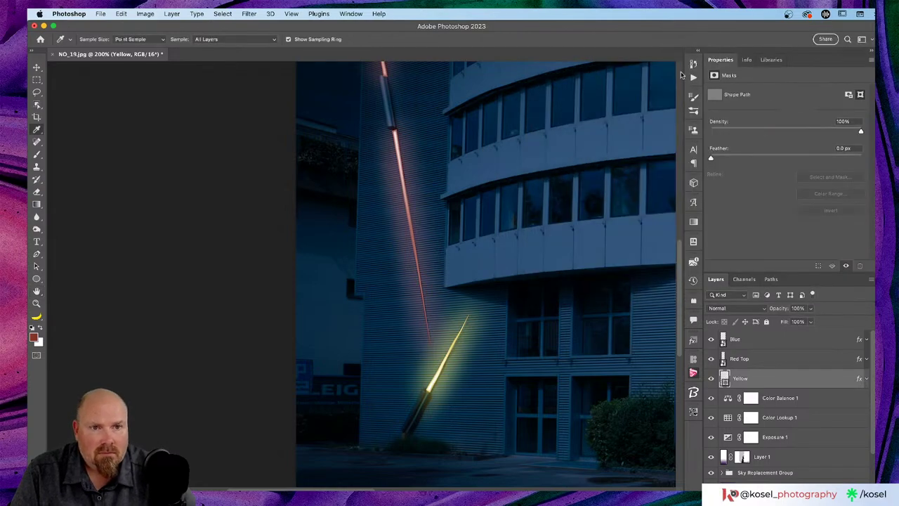
Lower the Blue layer's Inner Glow opacity to about 93% and accept the layer style.
scroll(564, 198, right, 5)
scroll(563, 198, up, 3)
scroll(563, 198, right, 3)
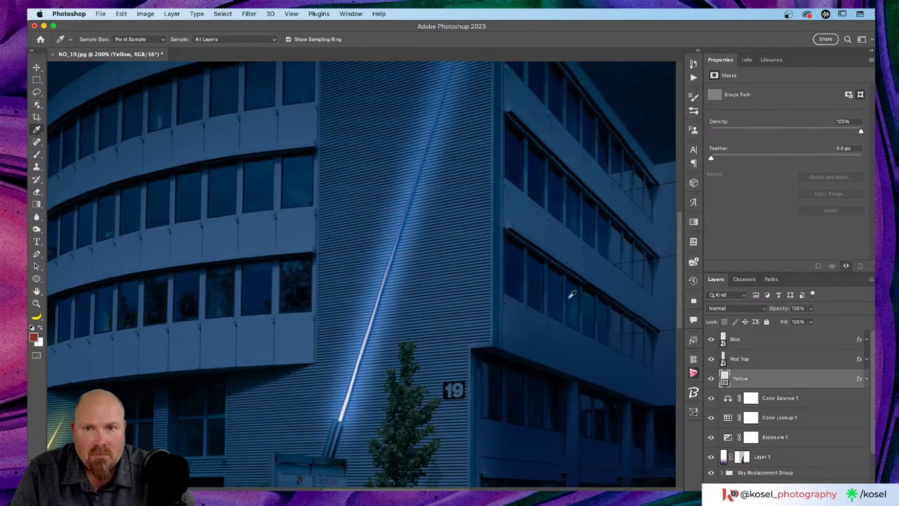
scroll(573, 287, up, 1)
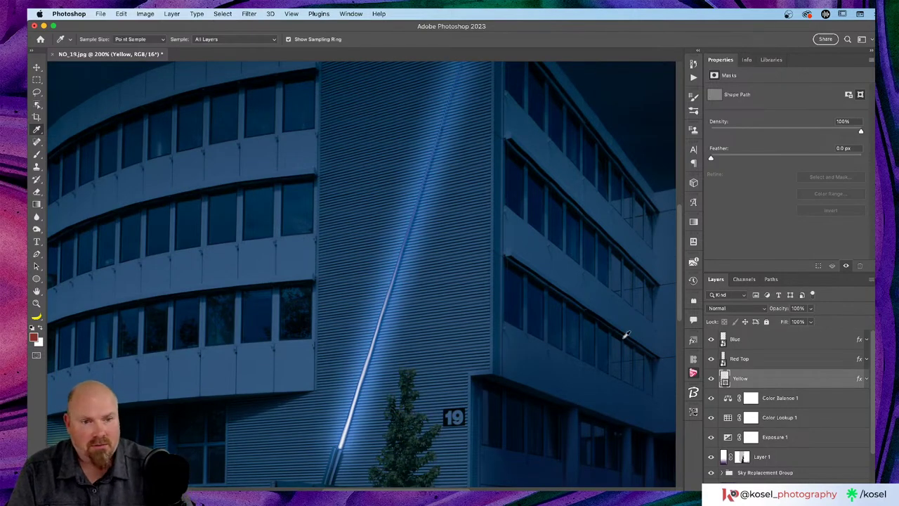
double_click(798, 340)
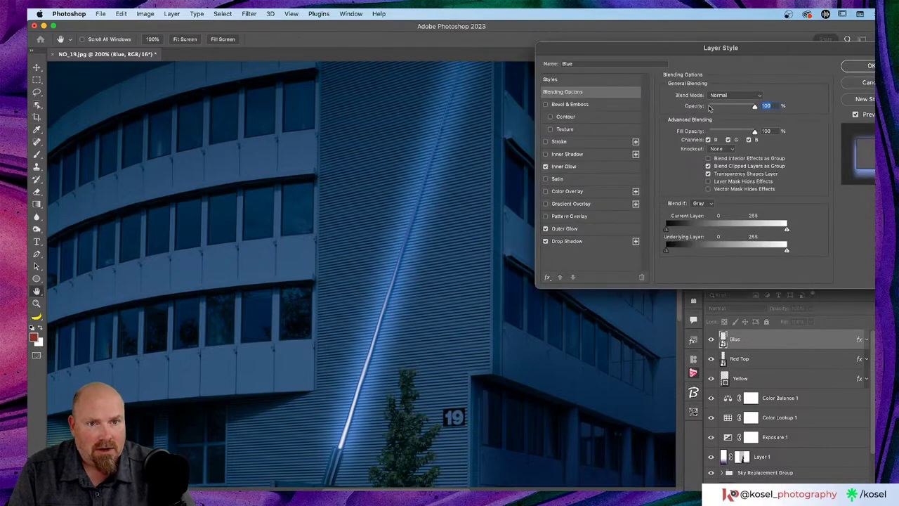
click(573, 167)
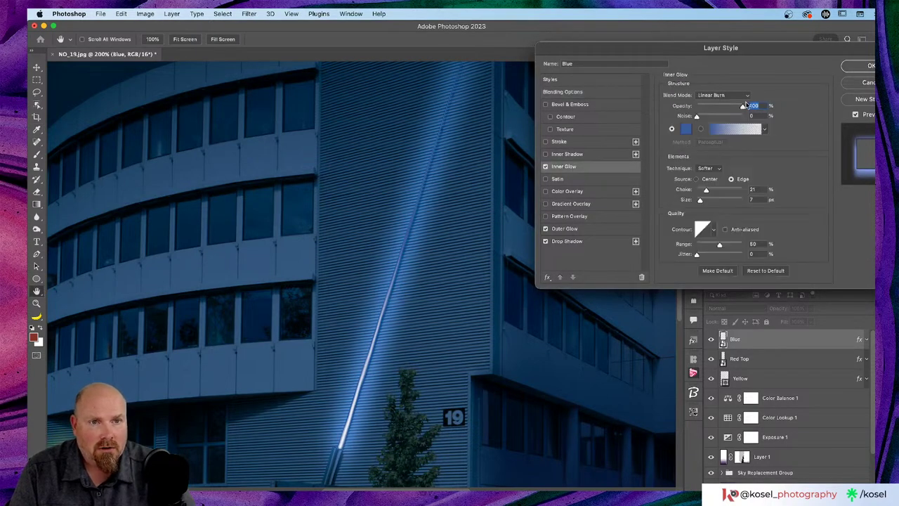
mouse_move(743, 108)
mouse_down()
mouse_move(725, 108)
mouse_move(736, 108)
mouse_up()
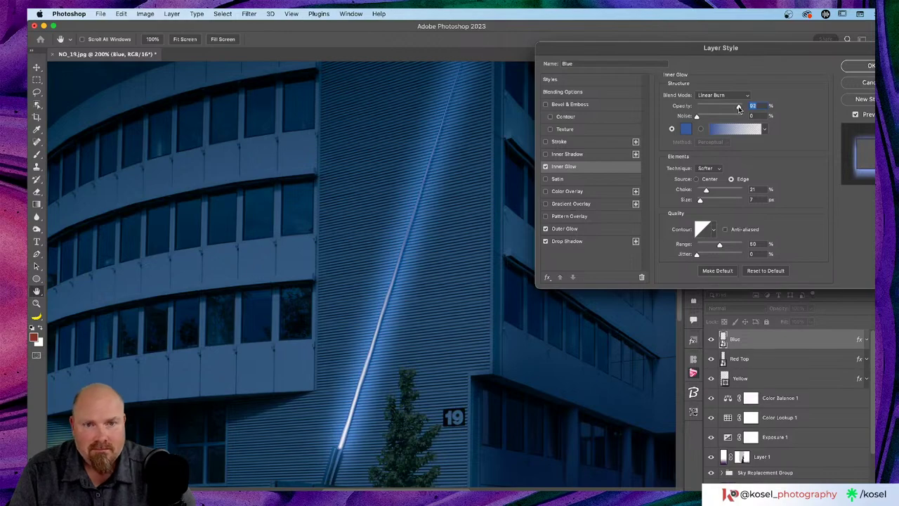
key(Return)
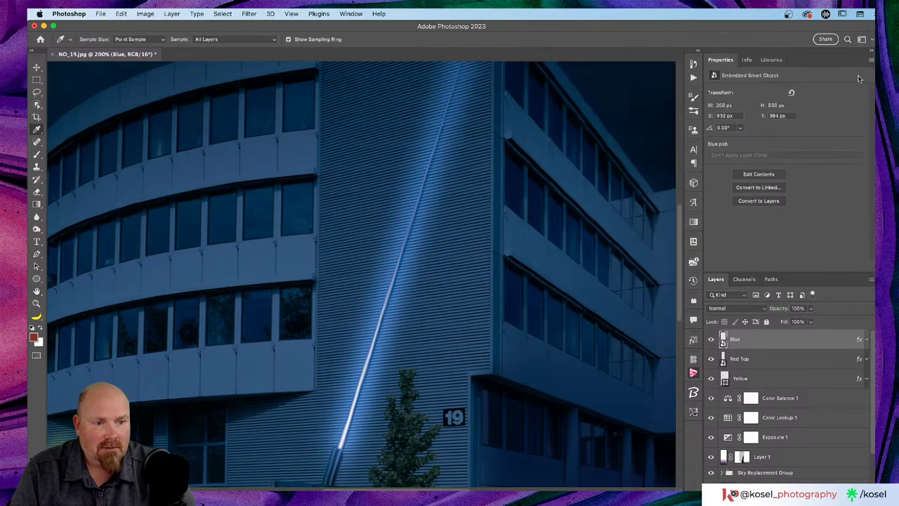
Add a new layer named blue directly above Layer 1 and set its blend mode to Linear Dodge (Add).
scroll(449, 265, left, 10)
scroll(449, 264, down, 5)
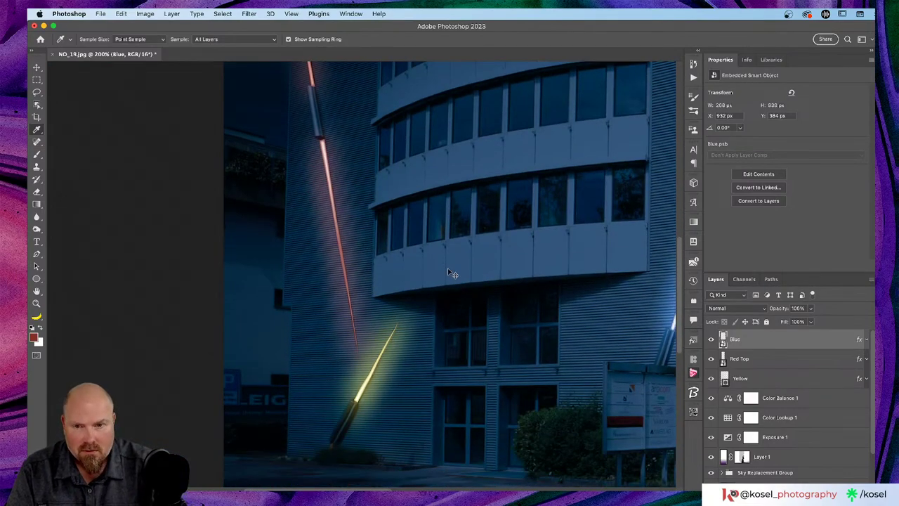
key(super+equal)
key(super+minus)
key(super+minus)
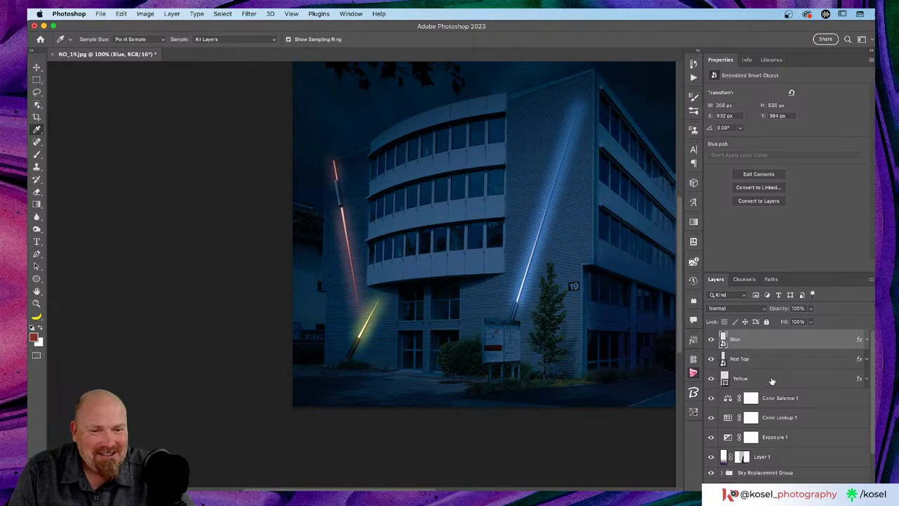
scroll(771, 383, down, 2)
click(793, 420)
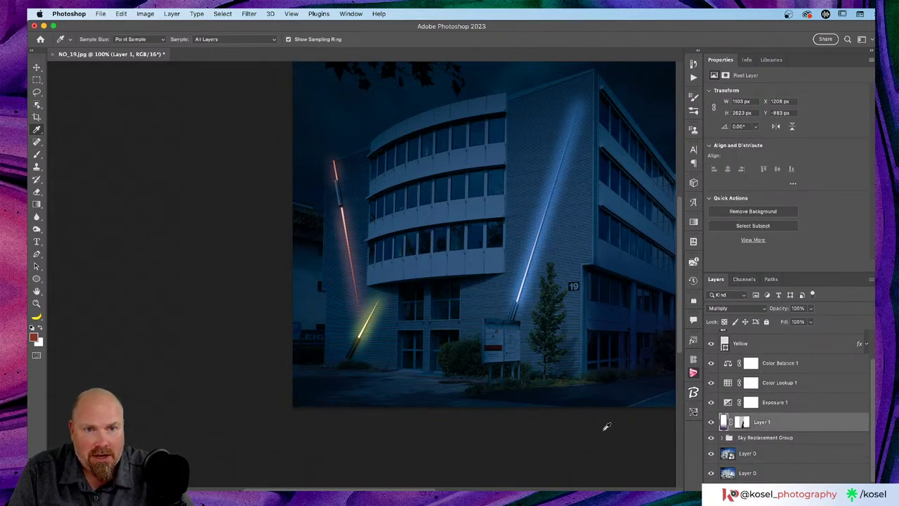
scroll(607, 426, right, 5)
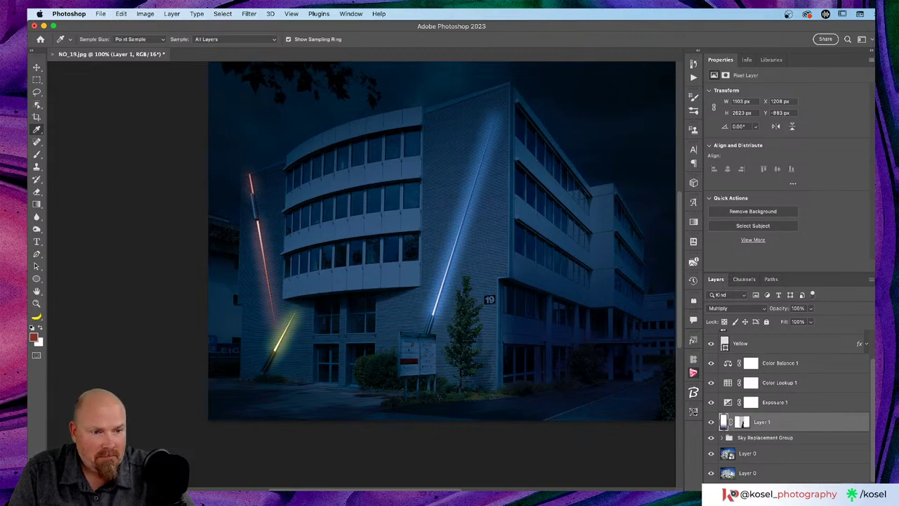
key(alt+shift+super+n)
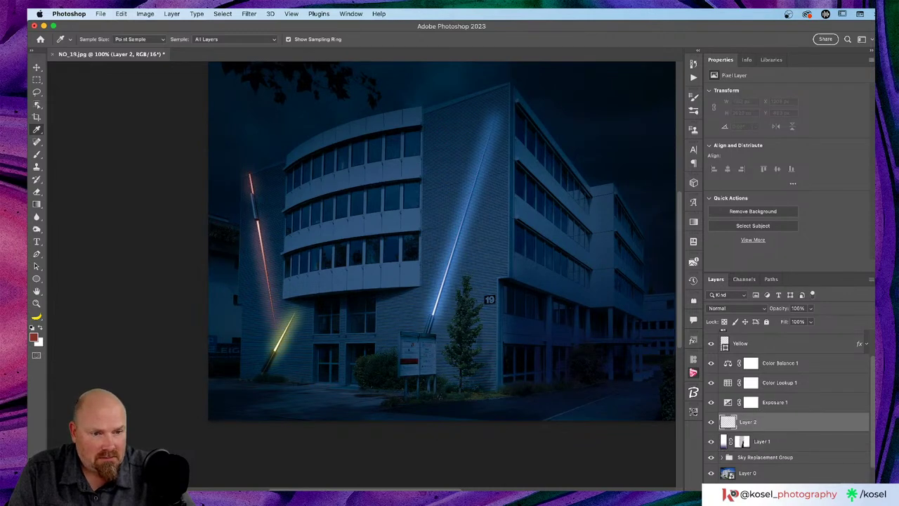
double_click(747, 422)
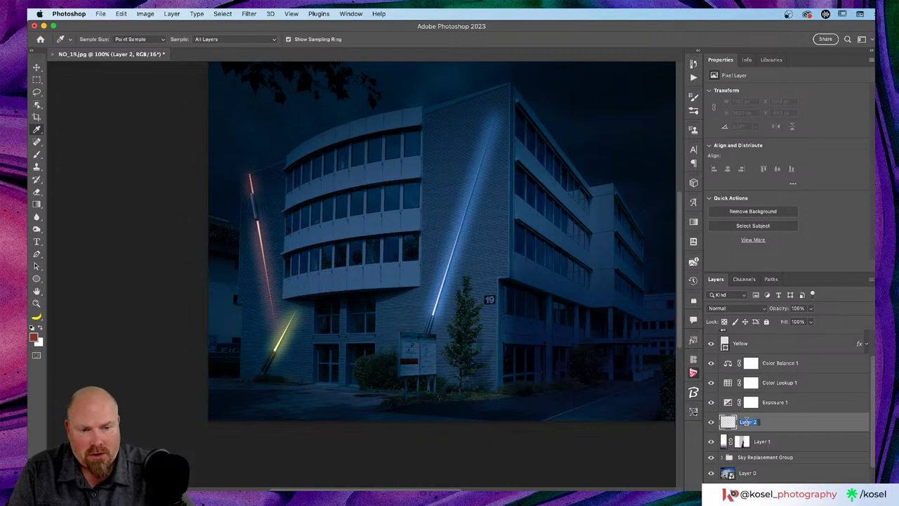
text(bl)
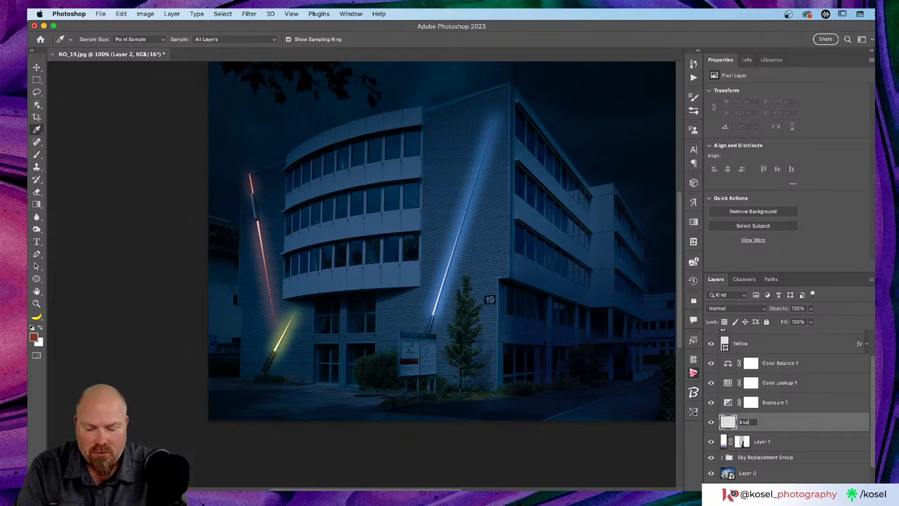
key(Return)
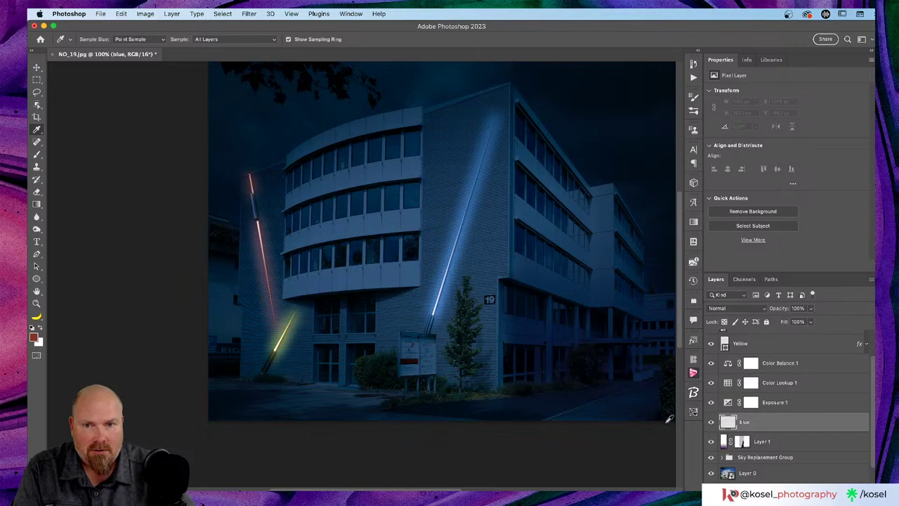
click(759, 308)
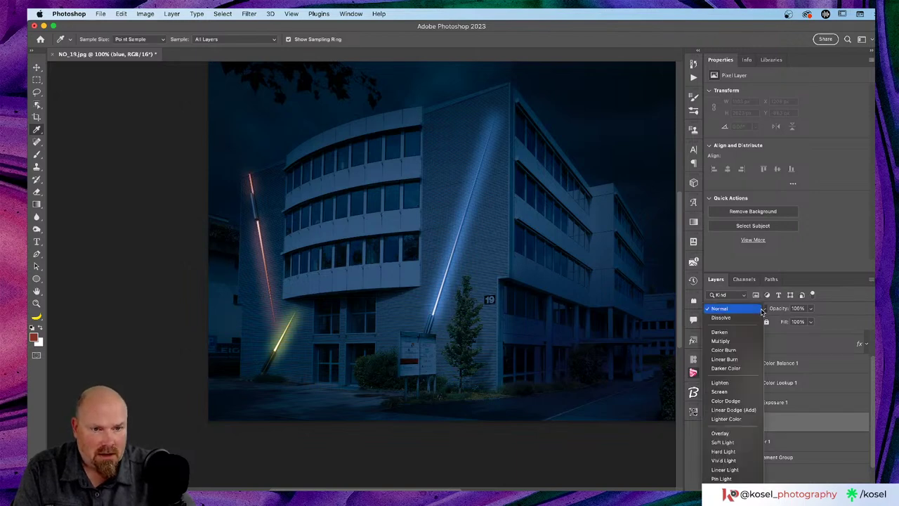
click(738, 410)
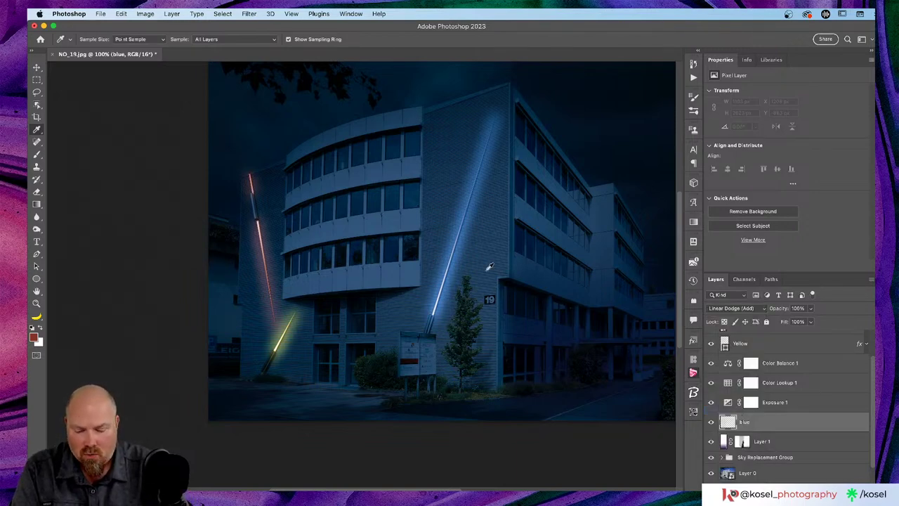
Set up the Brush tool with 100% opacity, 20% flow and a size of about 125 px.
key(b)
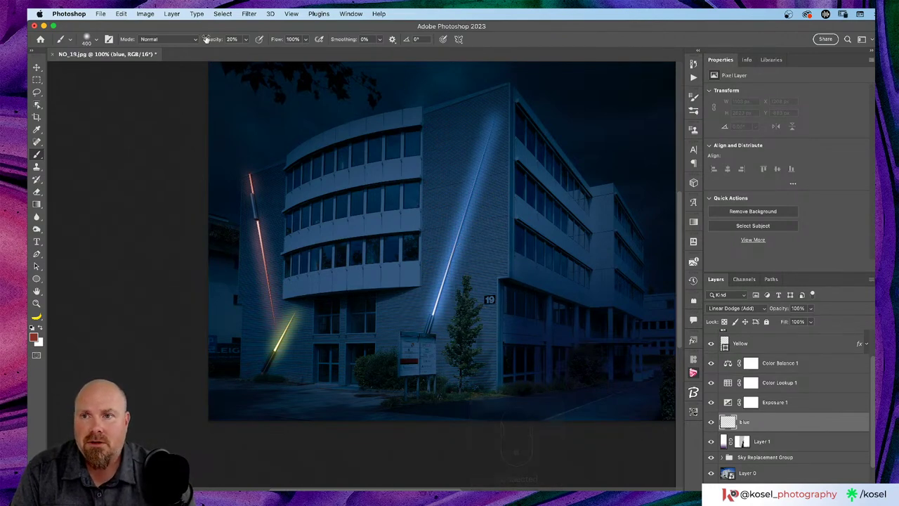
drag(208, 40, 342, 47)
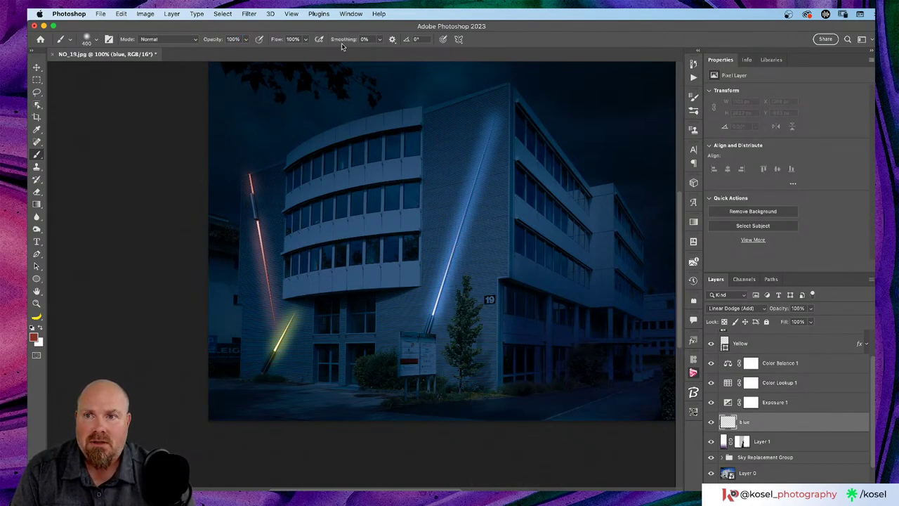
click(292, 39)
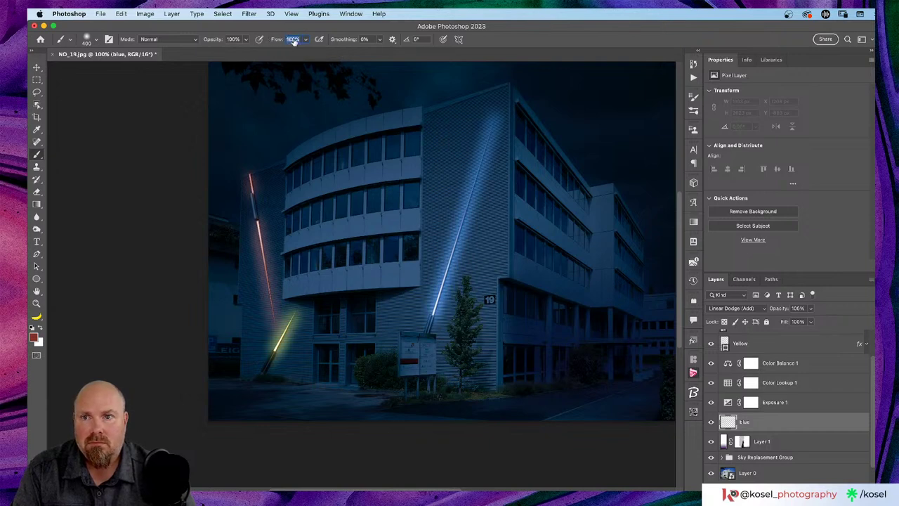
text(26)
key(Return)
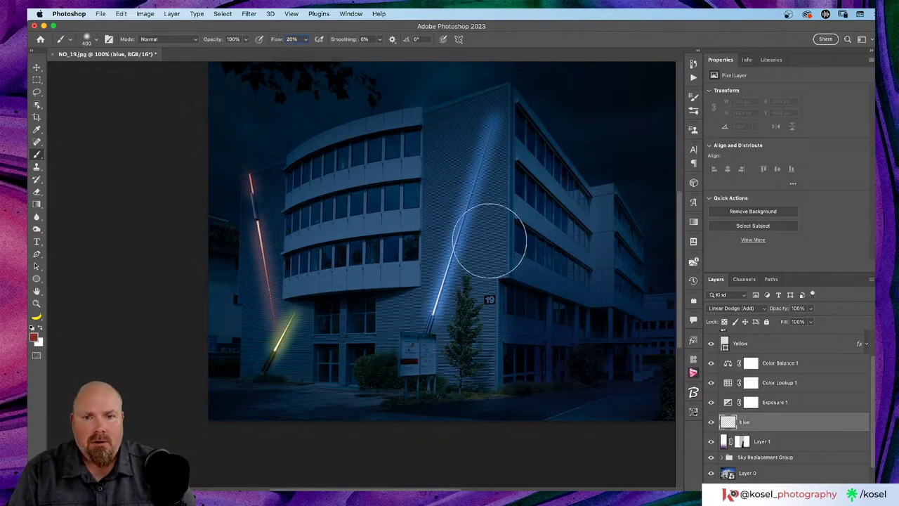
key(bracketleft)
key(bracketleft)
key(bracketleft)
key(bracketleft)
key(bracketleft)
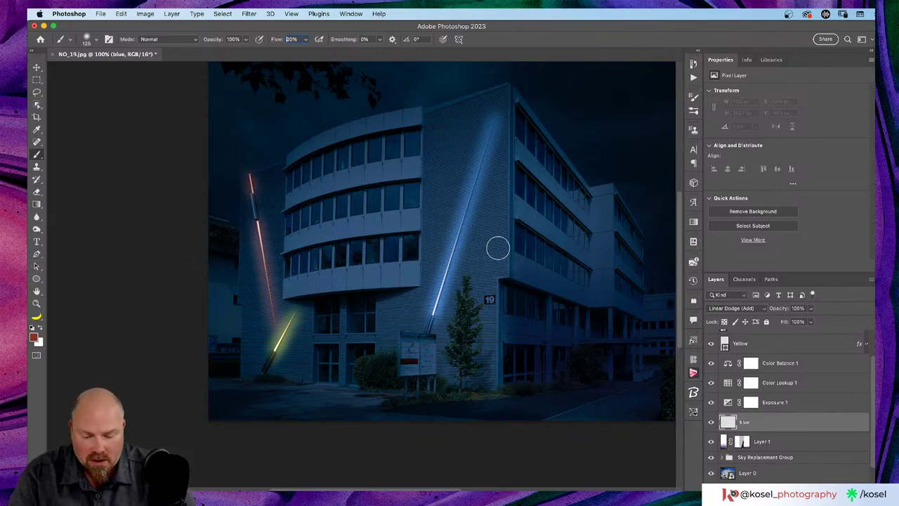
Sample the blue of the tall pole's glow as the foreground colour for the Brush tool.
key(i)
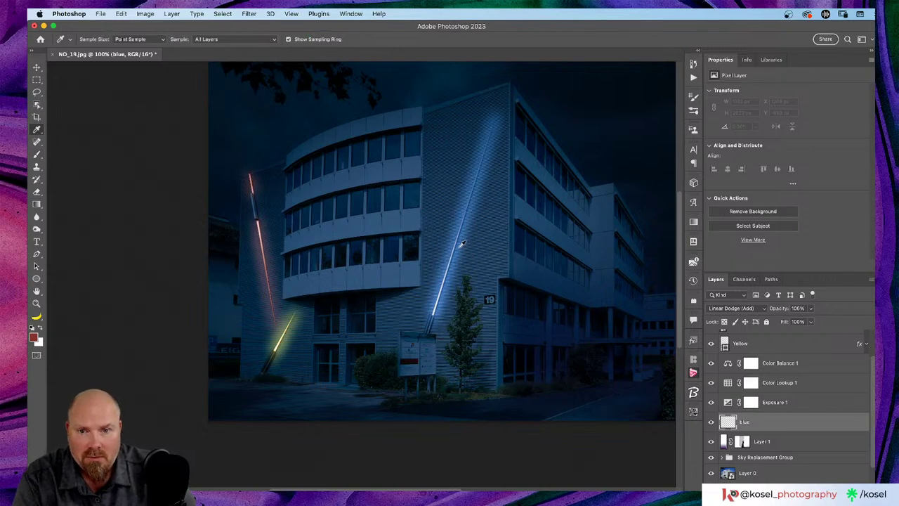
click(463, 245)
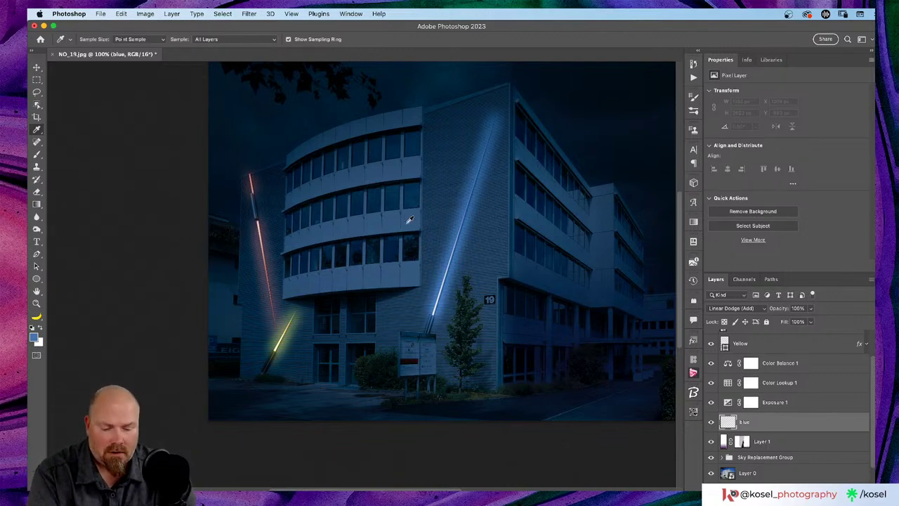
key(b)
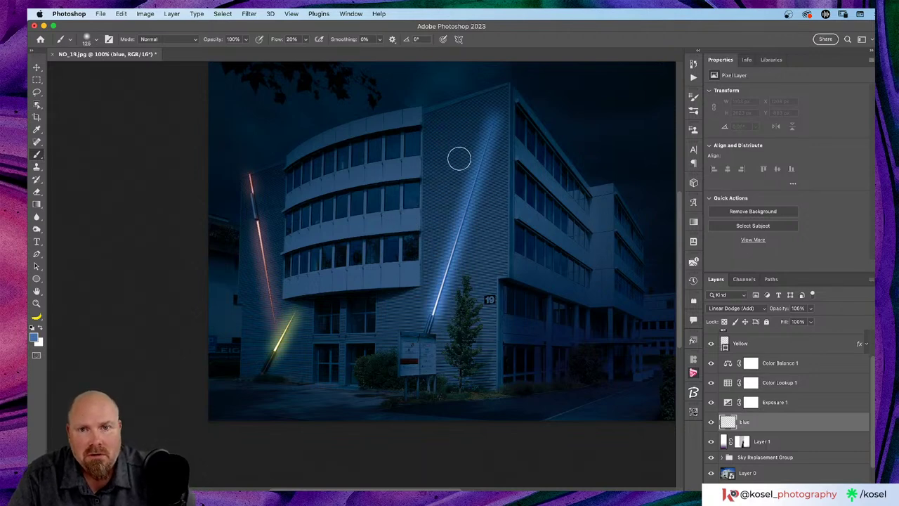
Try painting blue light on the wall beside the upper end of the blue pole and undo the strokes.
click(479, 128)
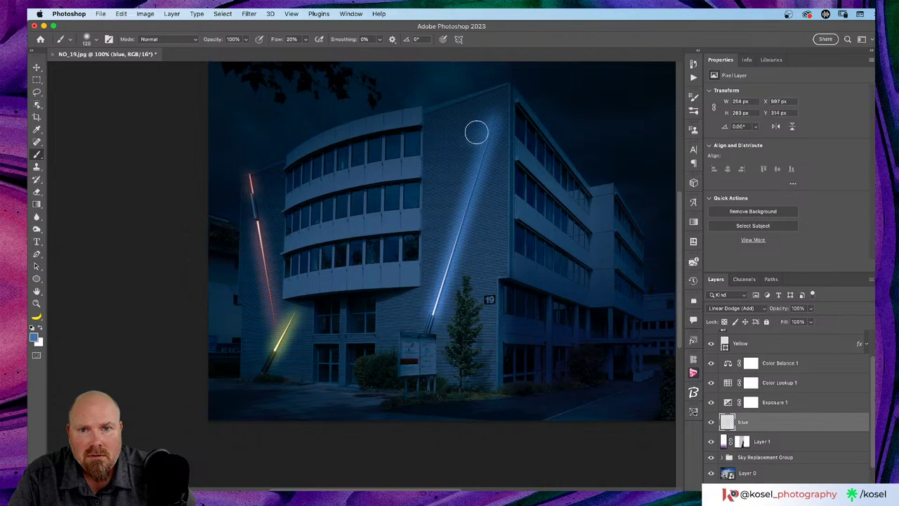
drag(476, 132, 461, 151)
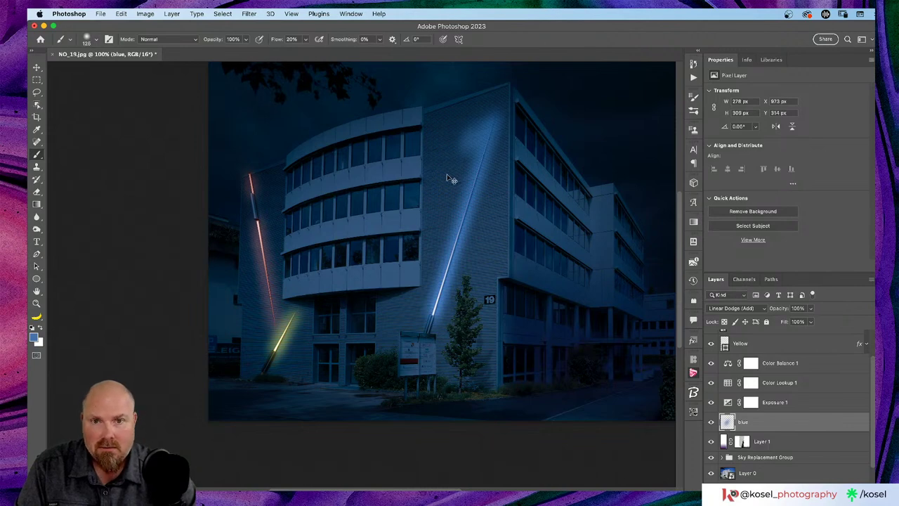
key(super+z)
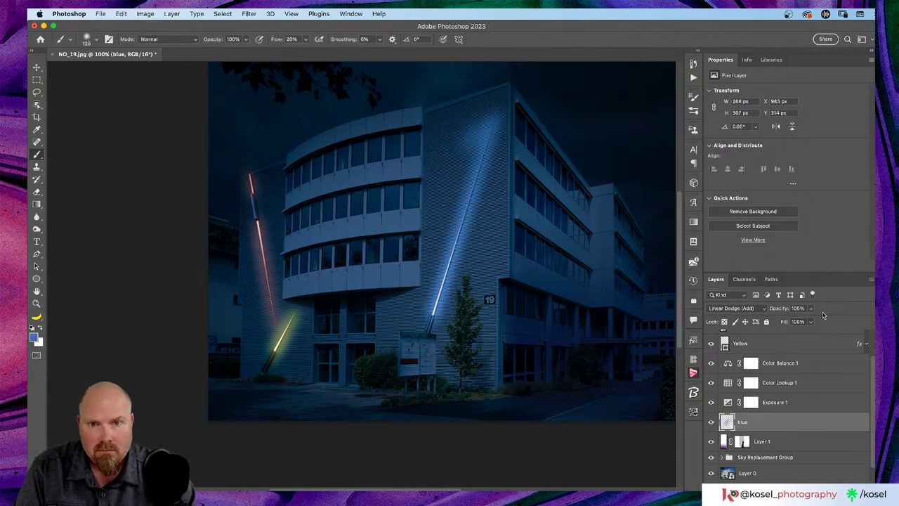
key(super+z)
key(super+z)
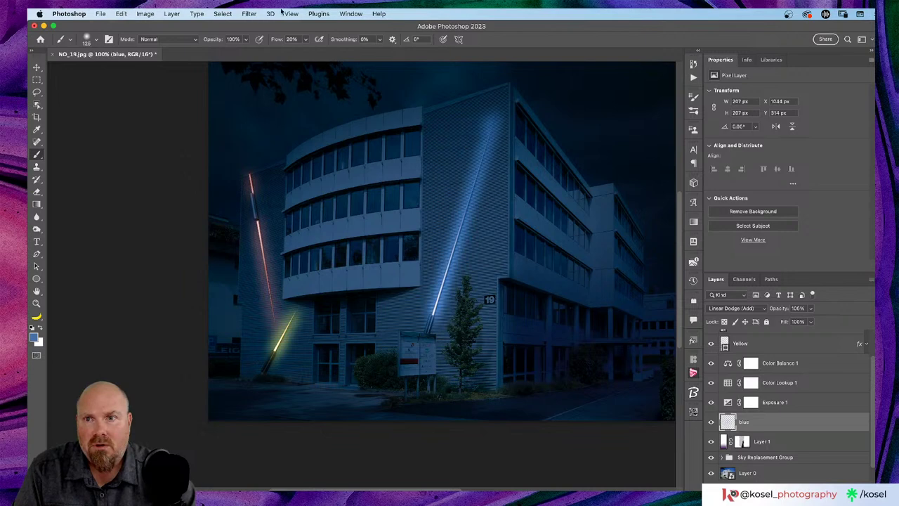
Lower the brush flow to 9% and paint blue light over the curved facade's windows and panels nearest the blue pole.
drag(277, 40, 271, 40)
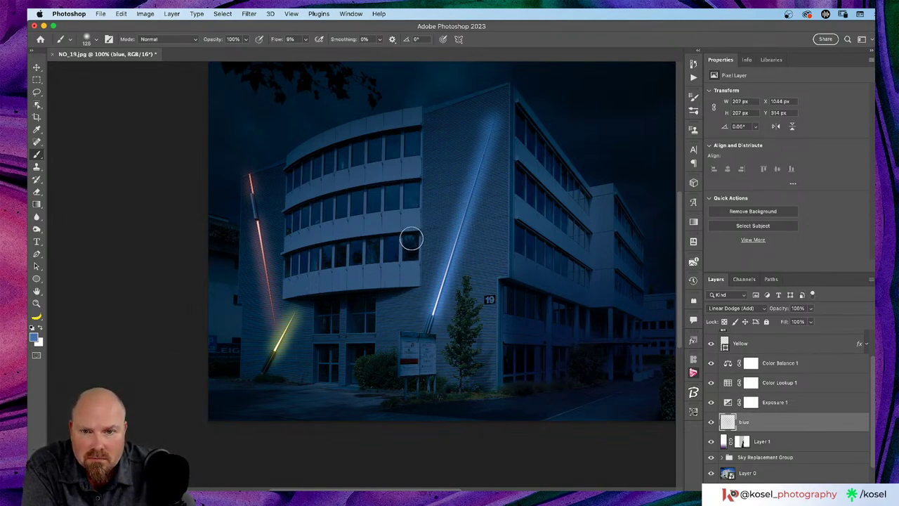
click(411, 235)
drag(412, 235, 410, 241)
click(409, 241)
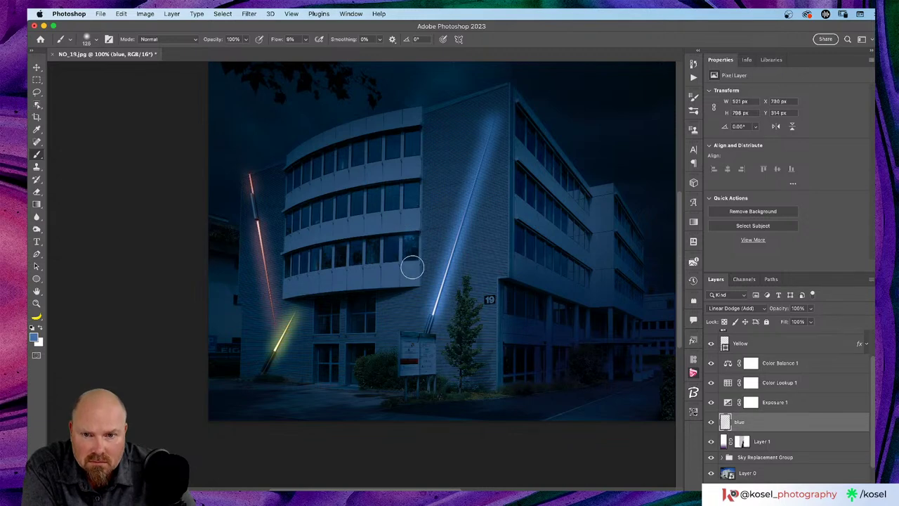
click(409, 282)
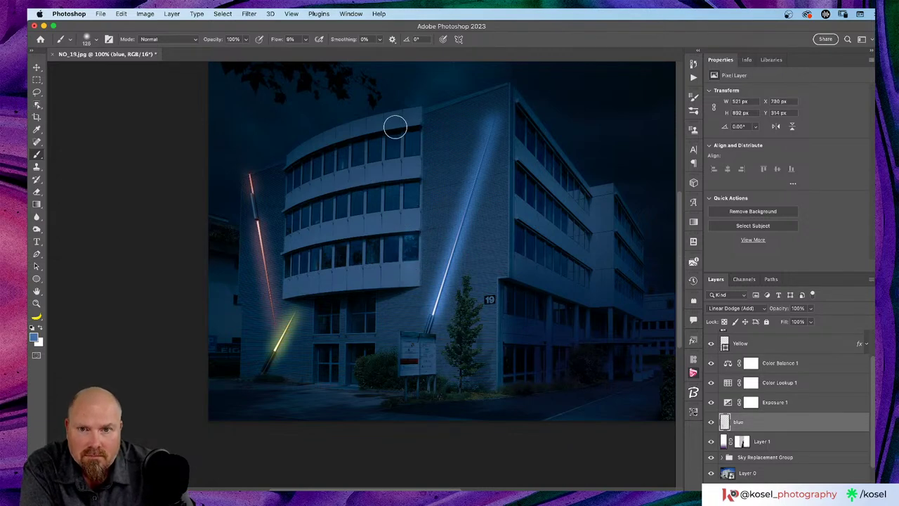
drag(413, 111, 414, 160)
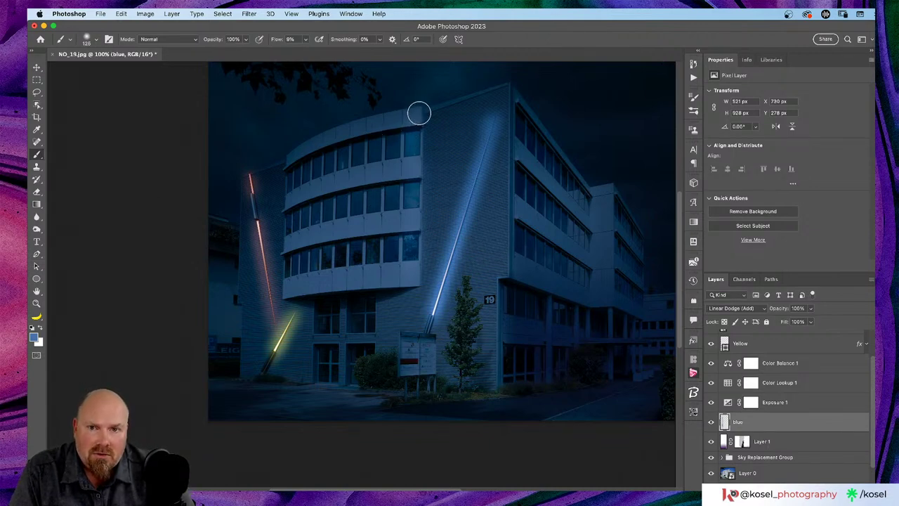
drag(419, 110, 418, 132)
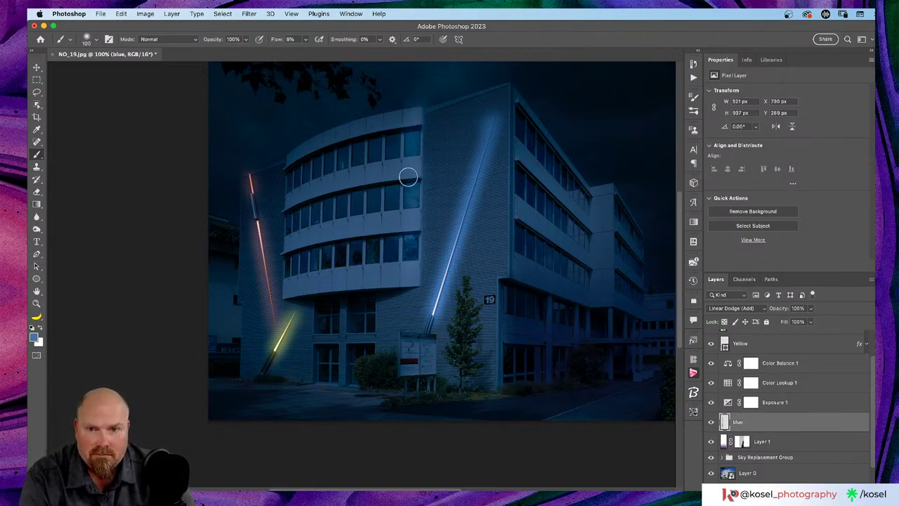
Reduce the brush to 80 px and paint blue light over the ribbed wall on both sides of the blue pole.
key(bracketleft)
key(bracketleft)
key(bracketleft)
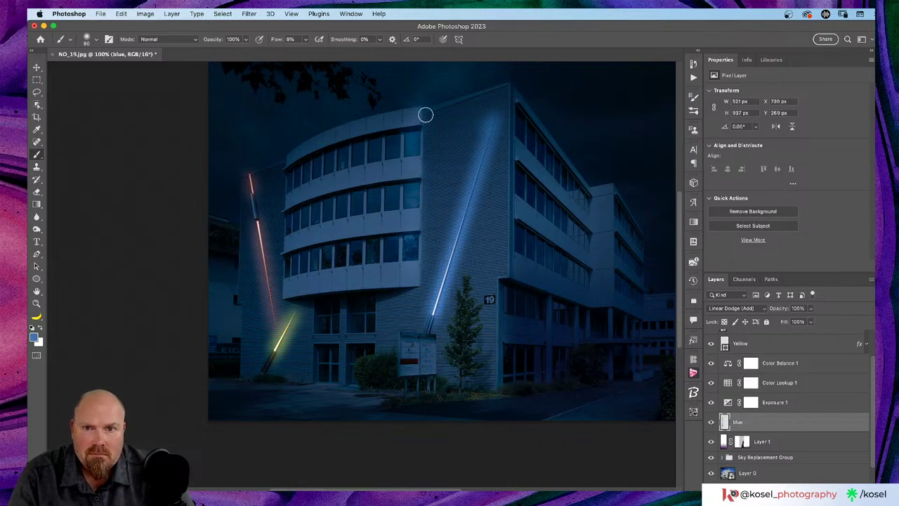
mouse_move(422, 117)
mouse_down()
mouse_move(415, 267)
mouse_move(429, 293)
mouse_move(395, 240)
mouse_move(407, 308)
mouse_move(412, 287)
mouse_move(375, 297)
mouse_move(436, 272)
mouse_up()
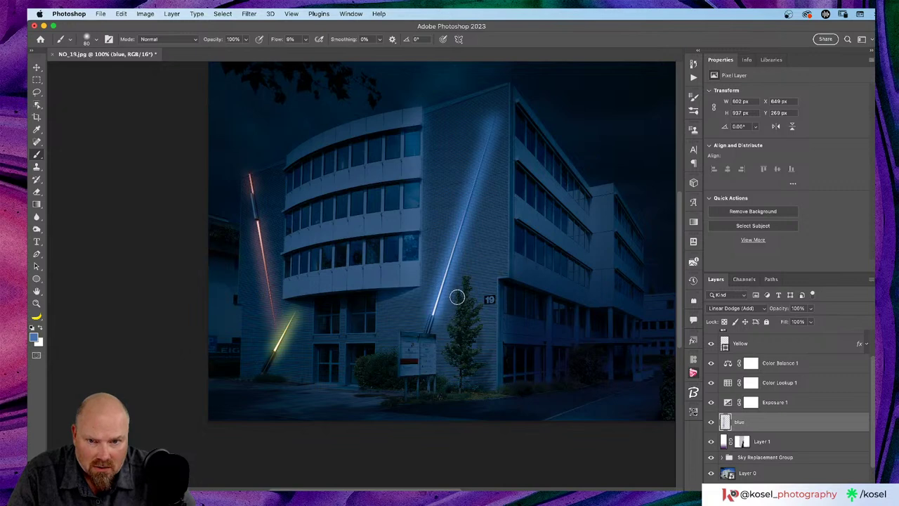
mouse_move(457, 302)
mouse_down()
mouse_move(451, 368)
mouse_move(453, 313)
mouse_move(471, 269)
mouse_move(457, 203)
mouse_move(467, 182)
mouse_move(482, 200)
mouse_move(507, 97)
mouse_up()
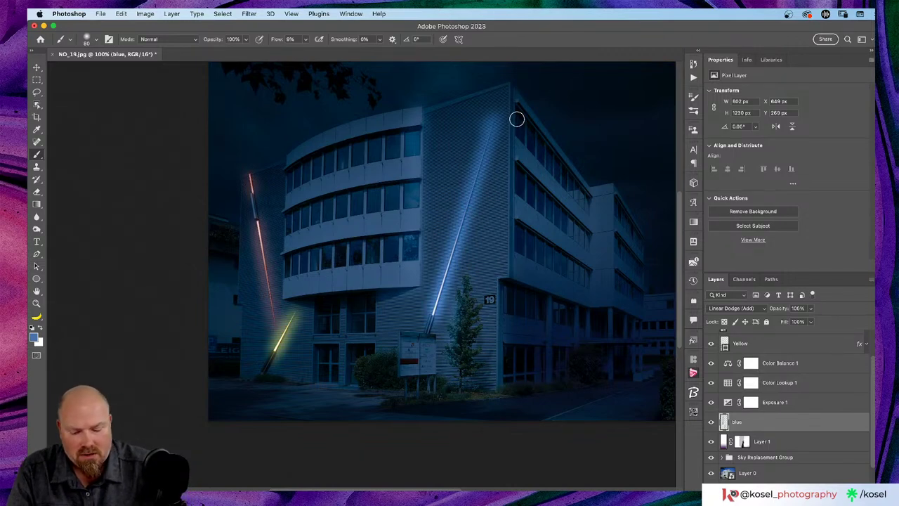
Try painting blue light with a smaller brush of about 45 px along the ribbed wall's upper corner and undo the strokes.
key(super+equal)
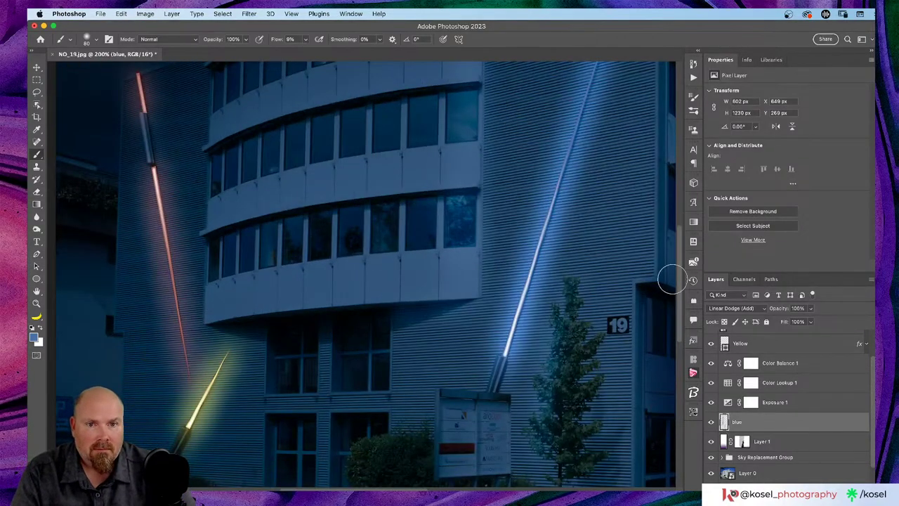
drag(564, 244, 475, 243)
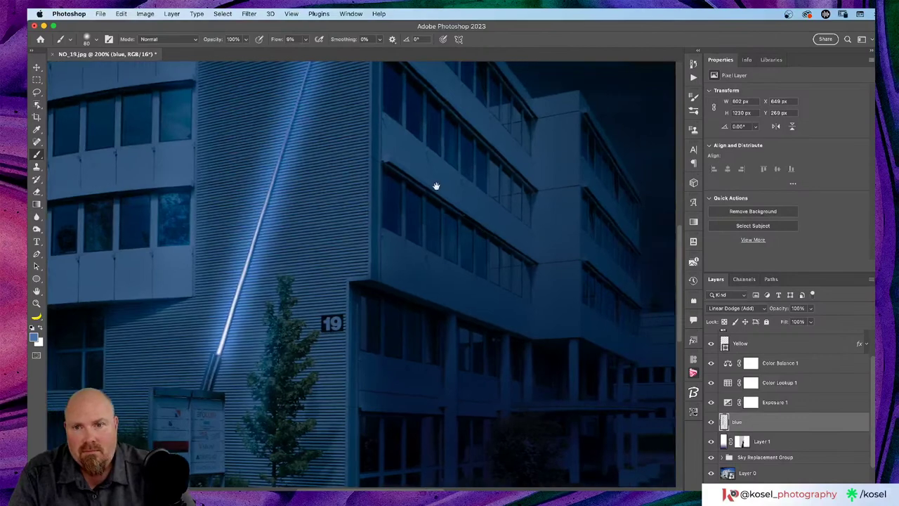
mouse_move(435, 187)
mouse_down()
mouse_move(513, 235)
mouse_move(470, 246)
mouse_up()
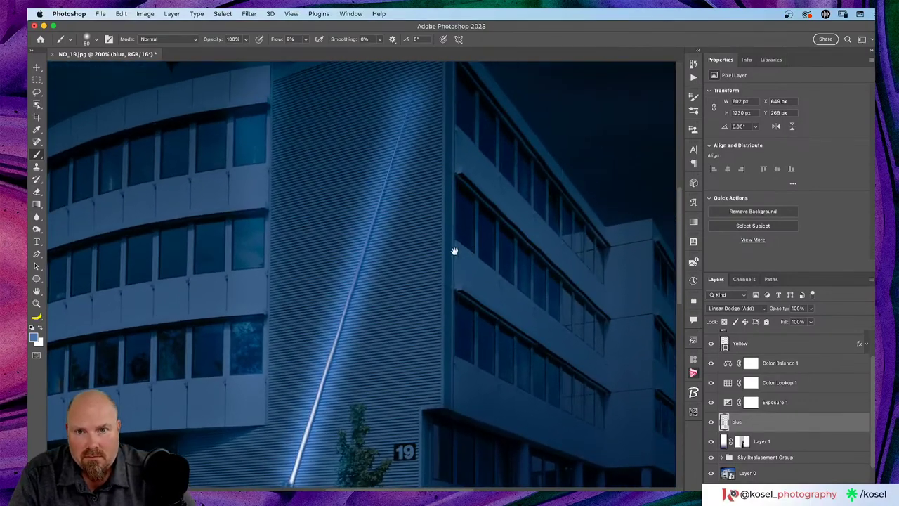
scroll(454, 221, up, 5)
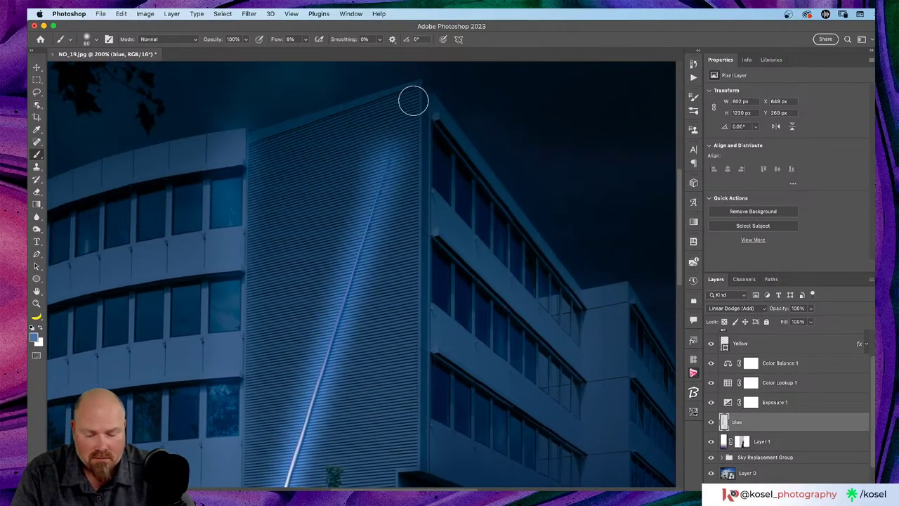
key(bracketleft)
key(bracketleft)
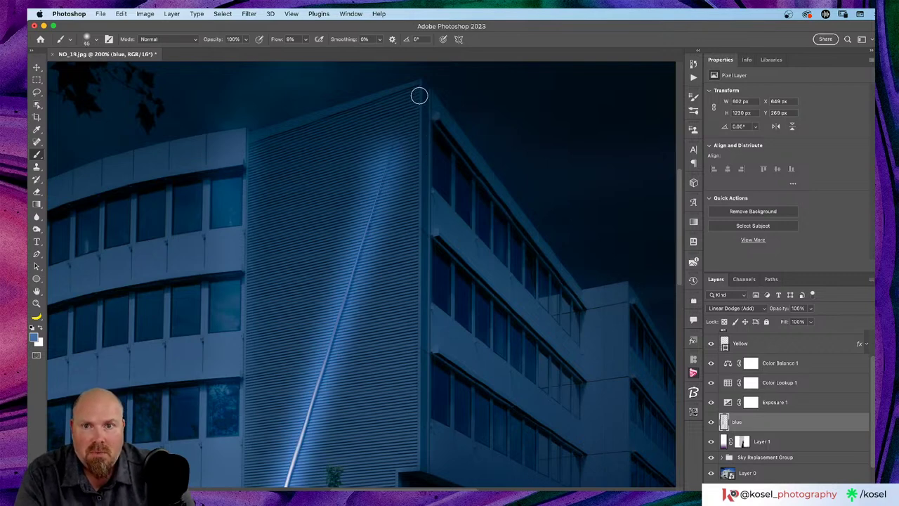
click(414, 91)
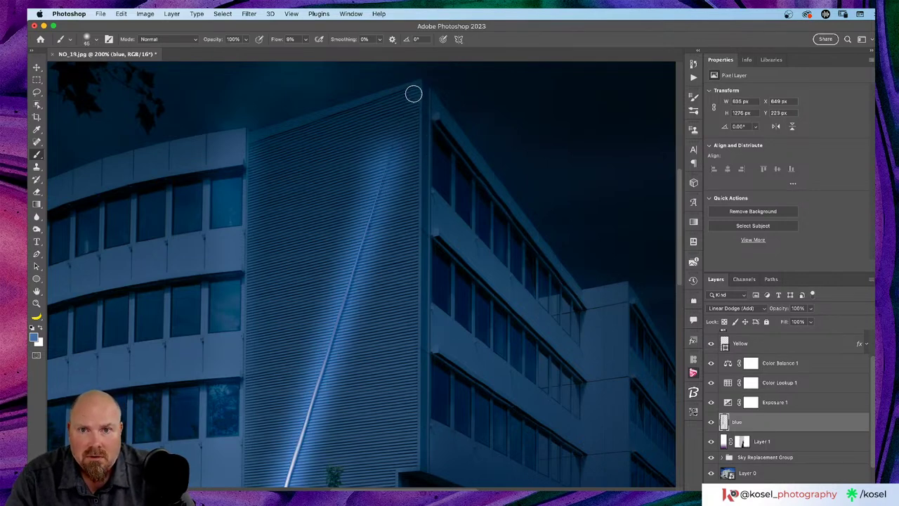
drag(417, 111, 423, 167)
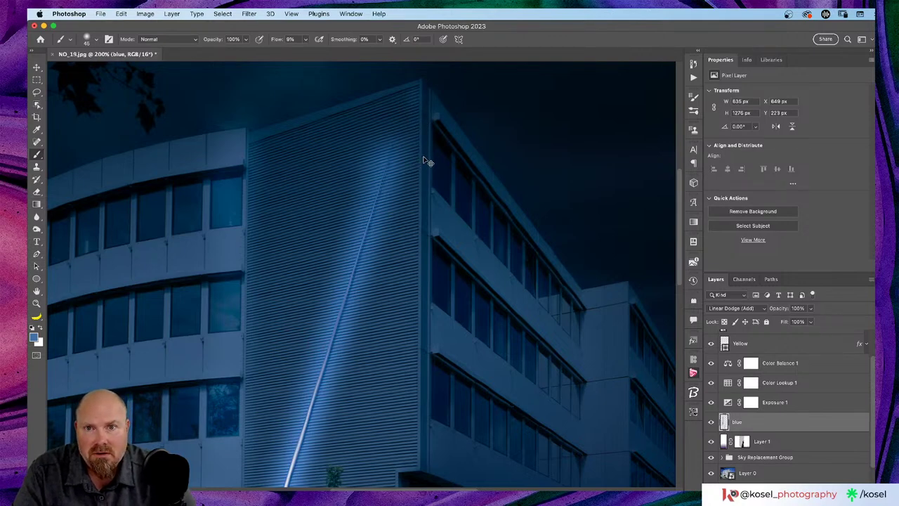
key(super+z)
key(super+z)
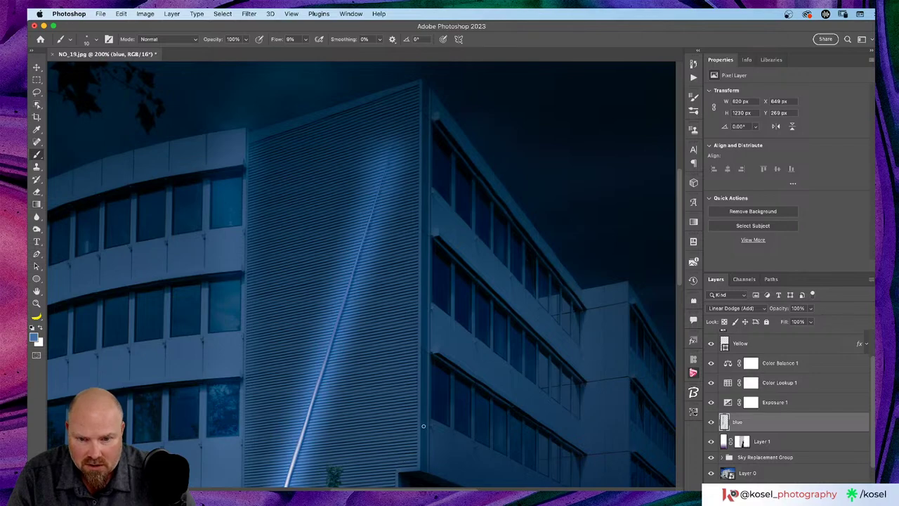
Compare the lower wall and tree with the blue layer hidden and shown.
scroll(423, 426, down, 10)
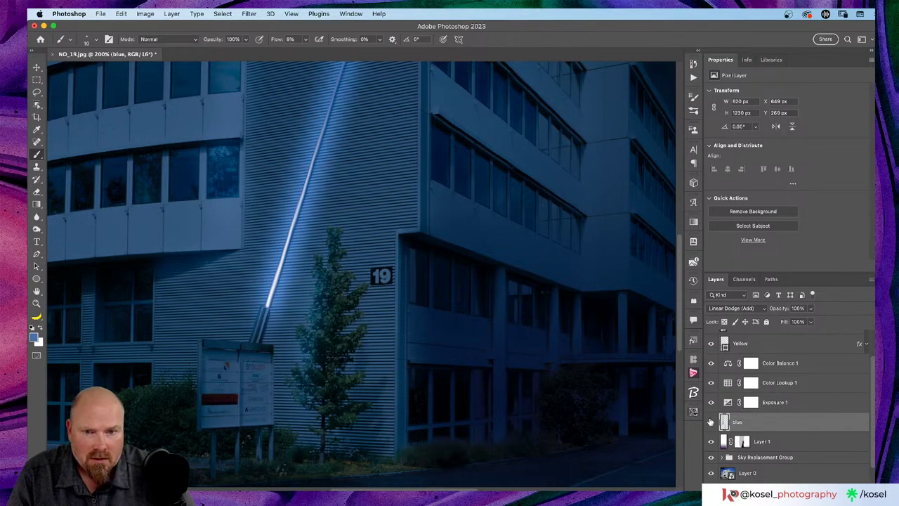
click(710, 422)
click(710, 421)
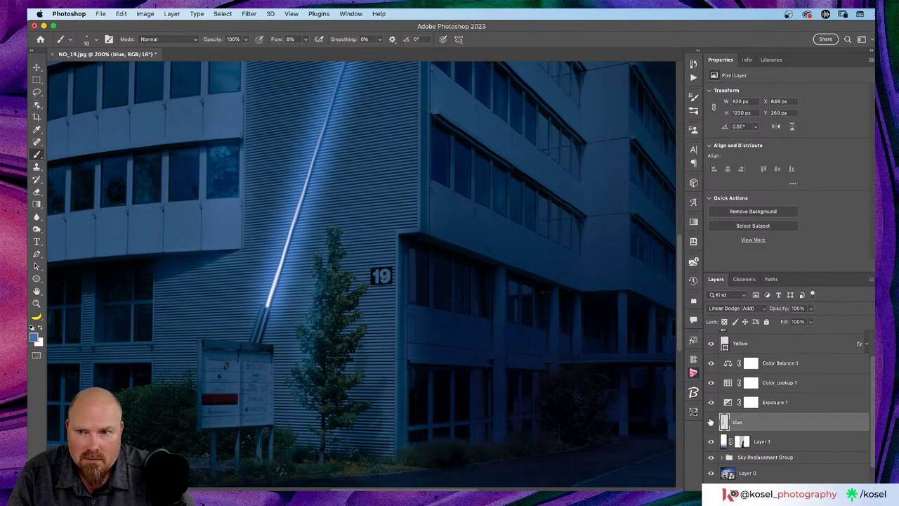
click(710, 422)
click(710, 421)
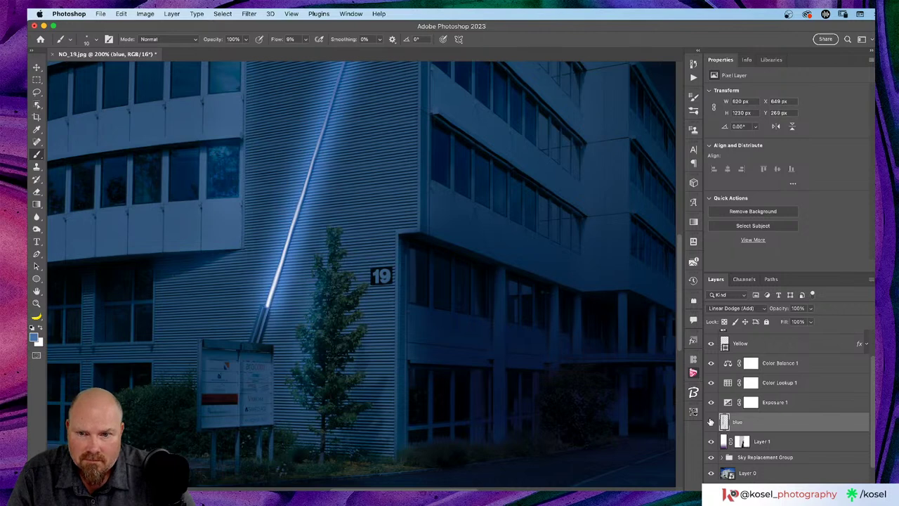
click(710, 421)
click(710, 422)
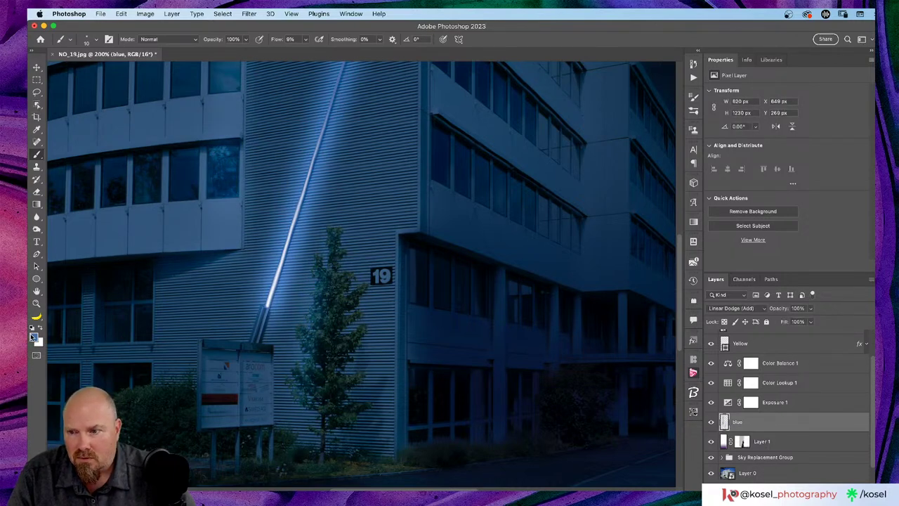
Set the foreground colour to a darker, more saturated blue, #1a305b.
click(33, 336)
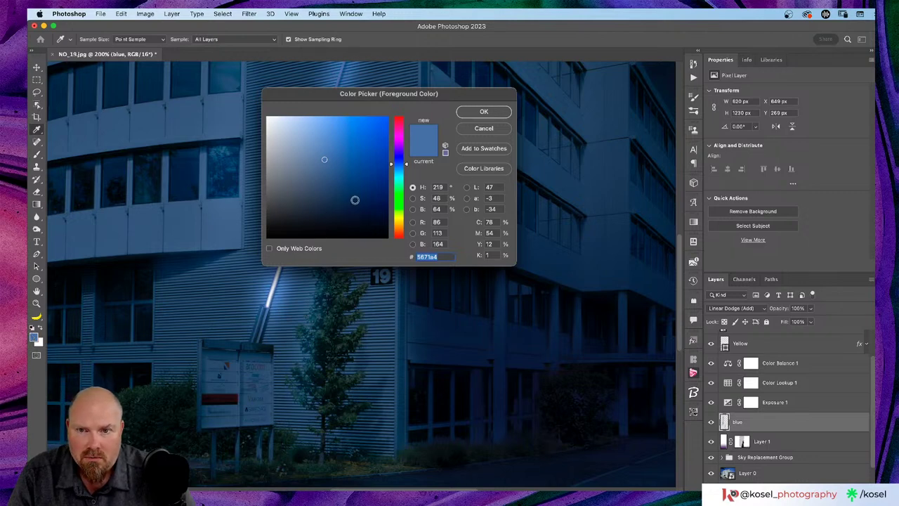
click(354, 194)
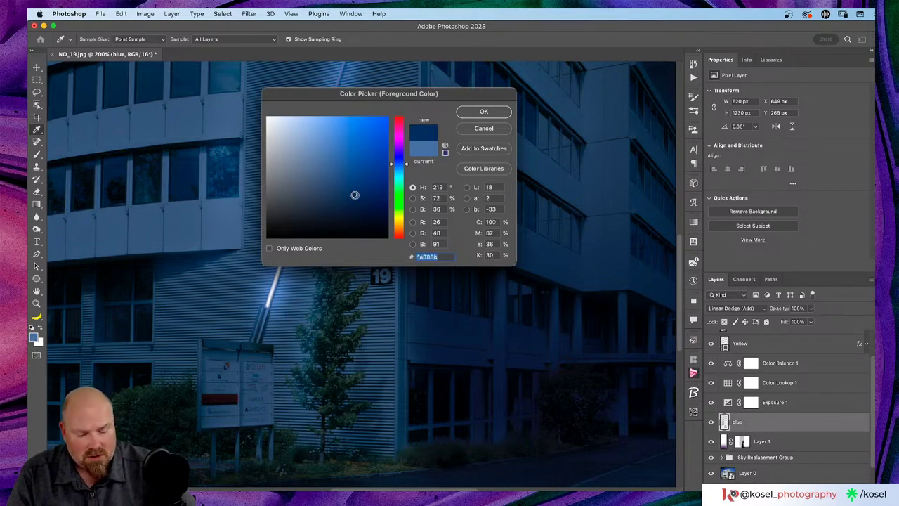
key(Return)
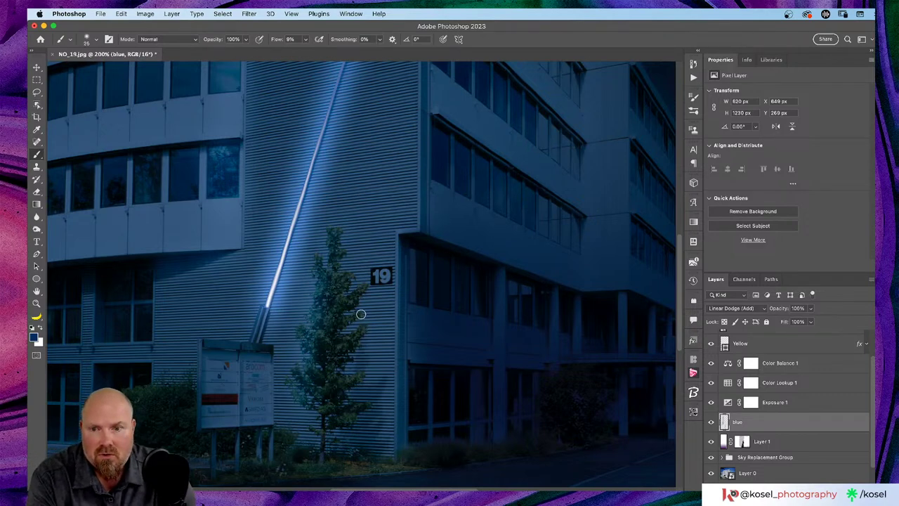
Add a new layer above the blue layer and paint dark blue over the tree's far side with a 35 px brush.
key(bracketright)
key(bracketright)
key(bracketright)
key(bracketright)
key(bracketright)
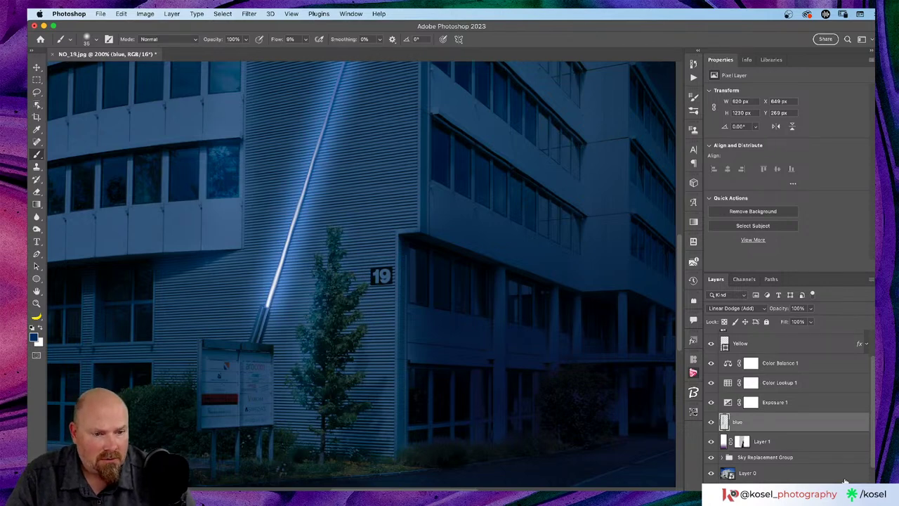
key(alt+shift+super+n)
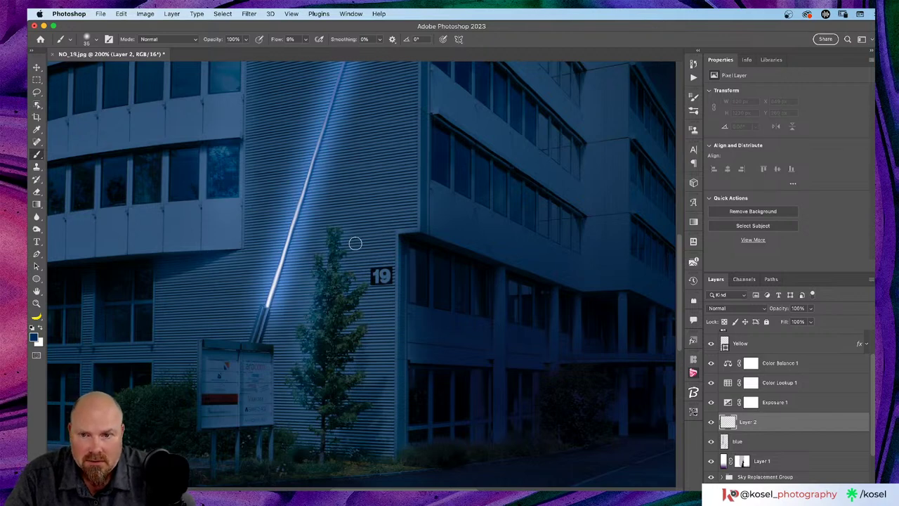
mouse_move(337, 236)
mouse_down()
mouse_move(349, 288)
mouse_move(366, 286)
mouse_move(344, 311)
mouse_move(354, 303)
mouse_move(369, 321)
mouse_move(359, 312)
mouse_move(346, 327)
mouse_move(350, 340)
mouse_move(362, 331)
mouse_move(353, 337)
mouse_move(362, 353)
mouse_move(338, 360)
mouse_move(345, 352)
mouse_move(351, 377)
mouse_move(363, 378)
mouse_move(339, 392)
mouse_move(351, 412)
mouse_up()
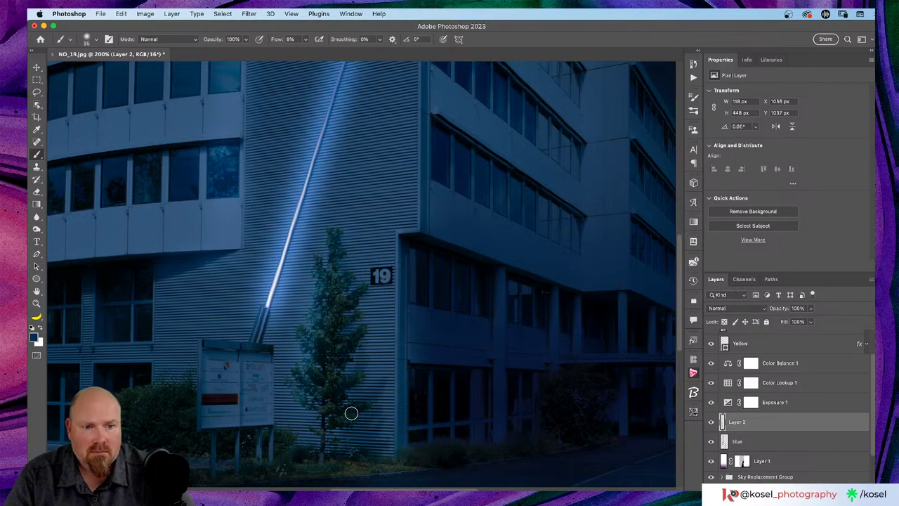
Compare the tree with Layer 2 hidden and shown.
click(712, 421)
click(712, 421)
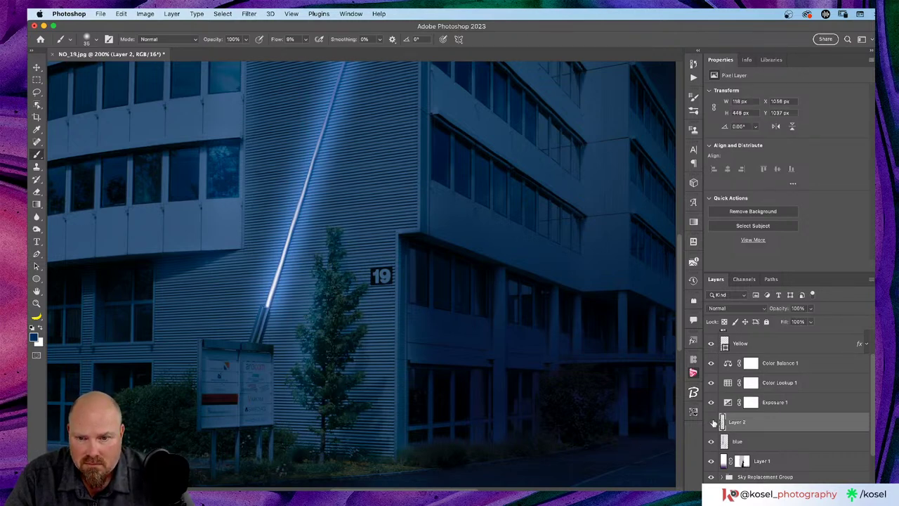
click(711, 422)
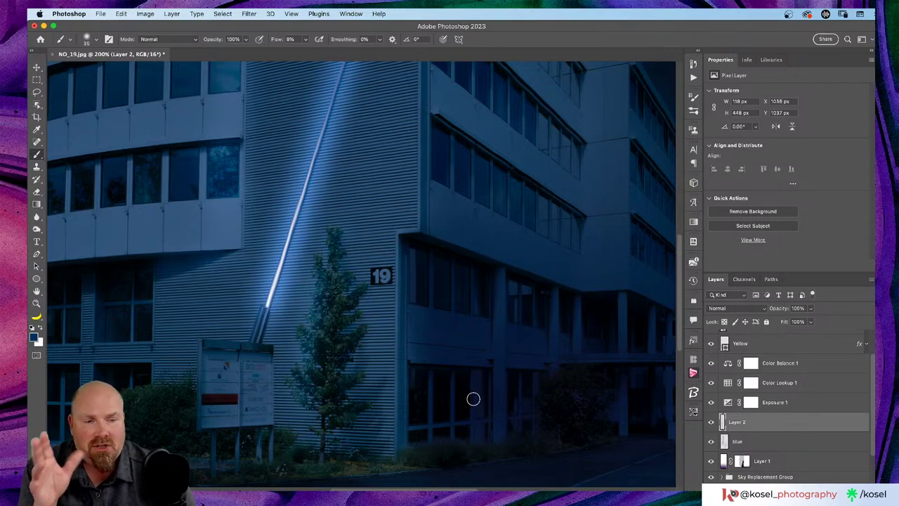
Add a Curves adjustment above Layer 2 and brighten the image with two raised points, one at input 167 and output 207.
key(super+minus)
key(super+minus)
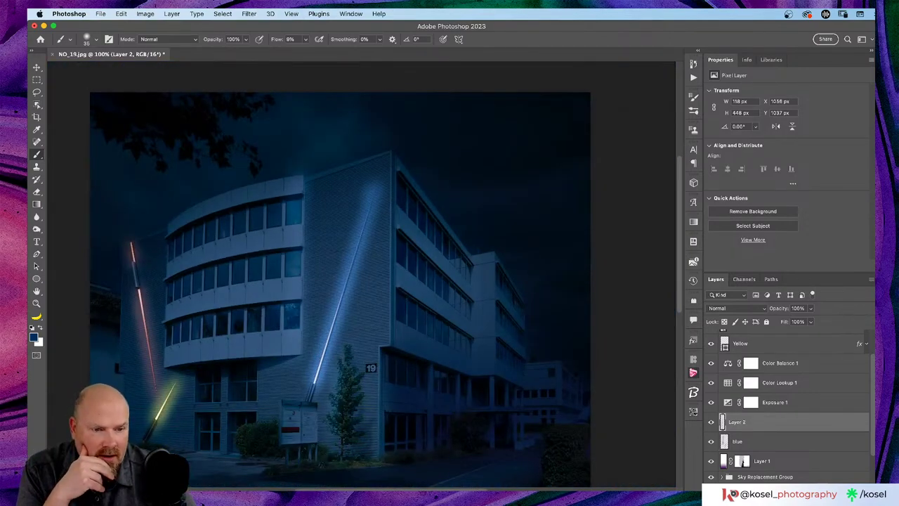
click(821, 495)
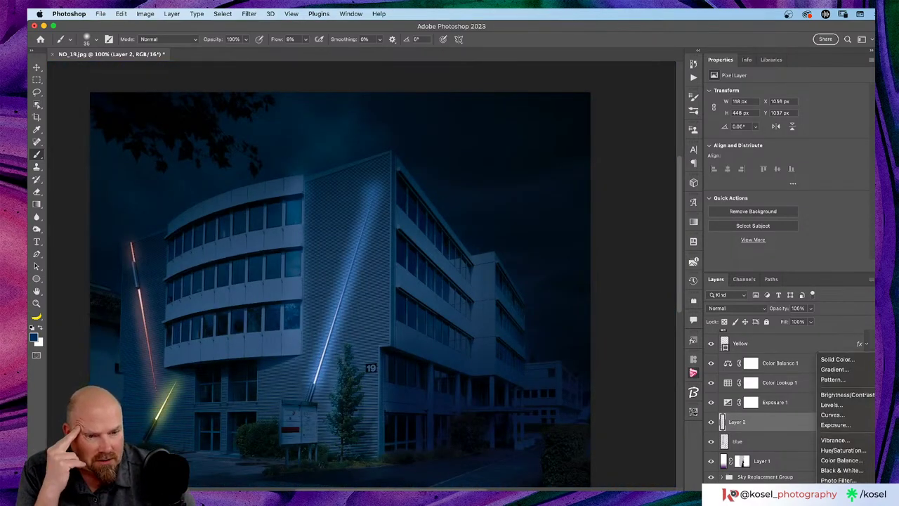
click(832, 414)
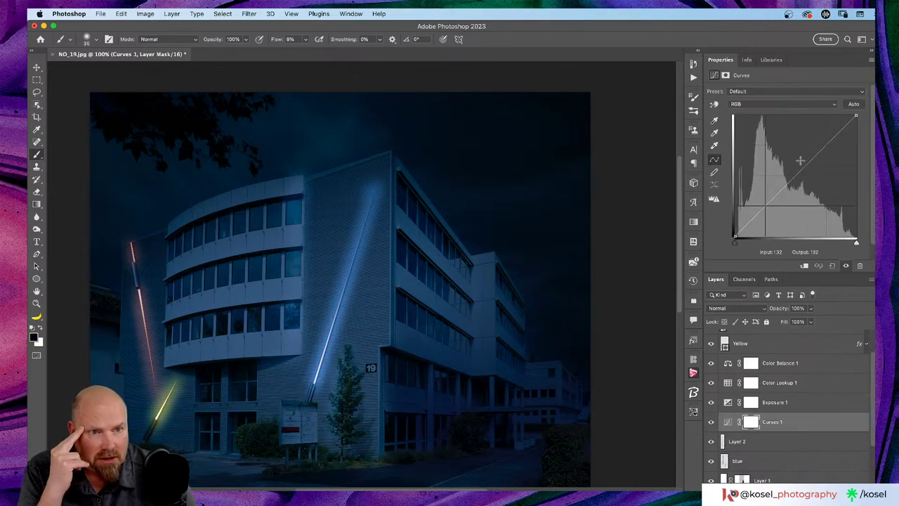
drag(793, 176, 786, 167)
drag(818, 141, 814, 138)
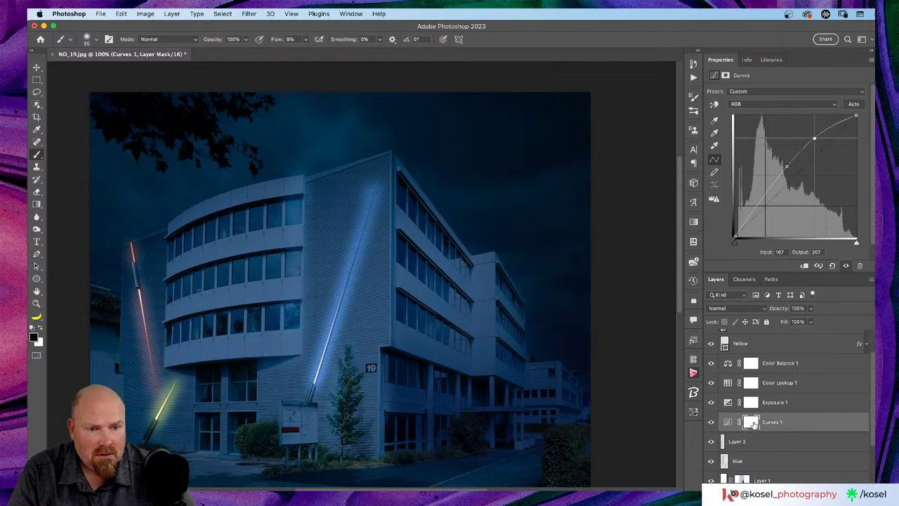
Invert the Curves 1 mask to black and paint white with a 100 px brush over the wall around the blue pole.
click(752, 421)
key(super+i)
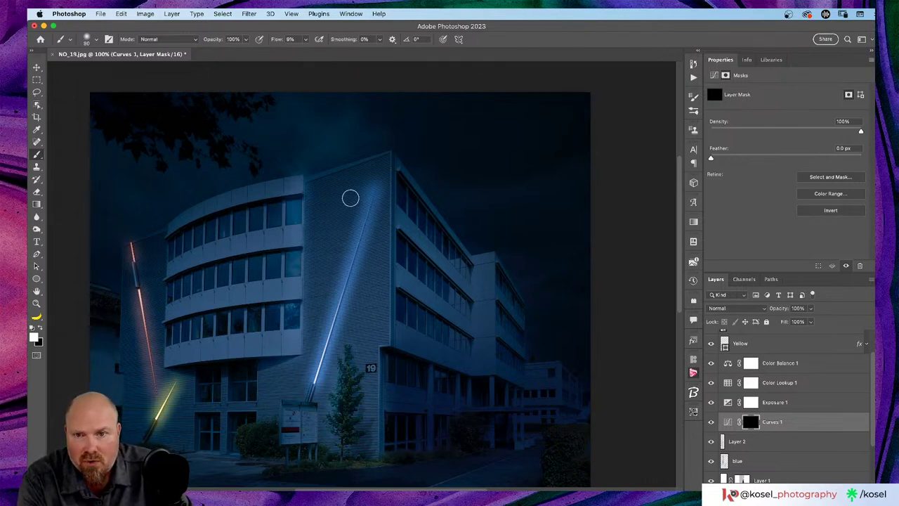
key(bracketright)
key(bracketright)
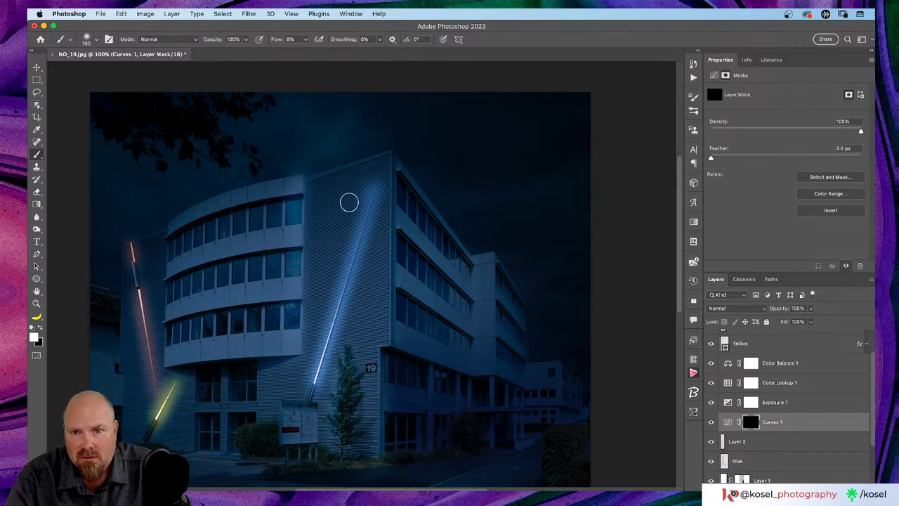
mouse_move(348, 212)
mouse_down()
mouse_move(328, 284)
mouse_move(339, 241)
mouse_move(335, 266)
mouse_up()
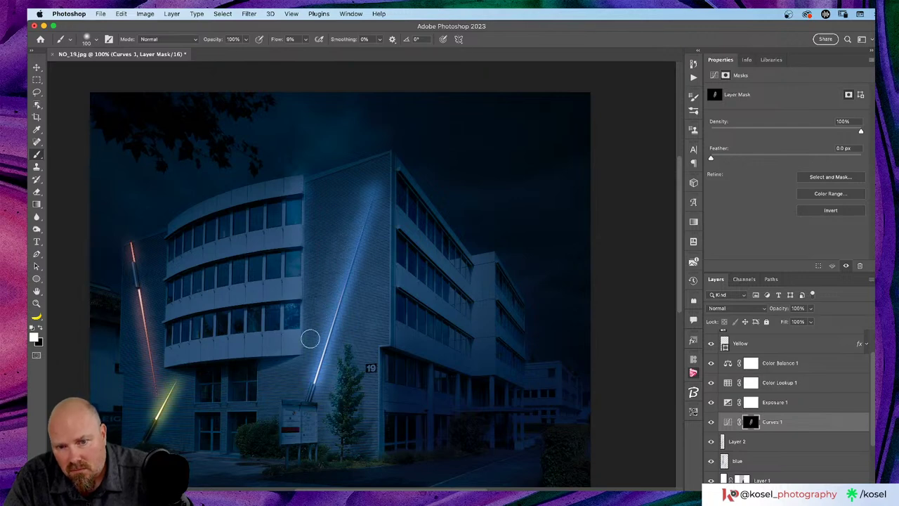
Compare the wall around the blue pole with the Curves 1 adjustment hidden and shown.
click(711, 422)
click(711, 422)
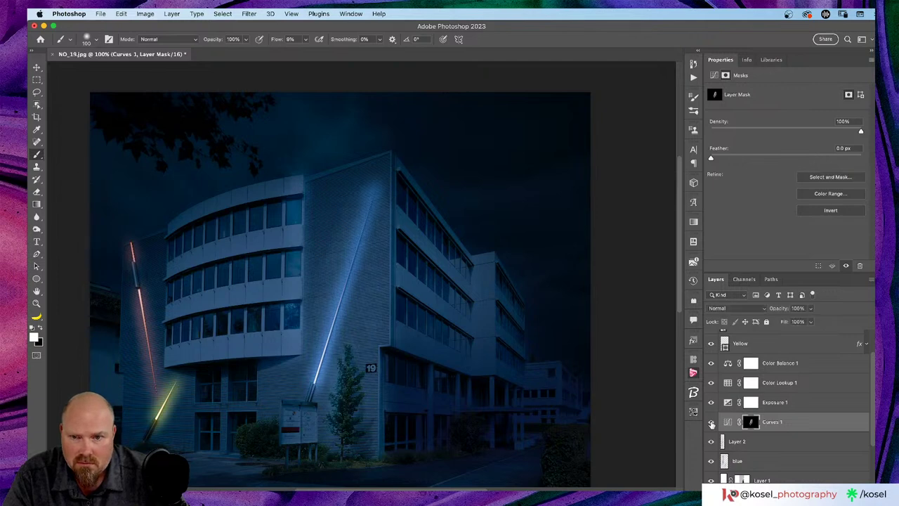
click(710, 422)
click(711, 422)
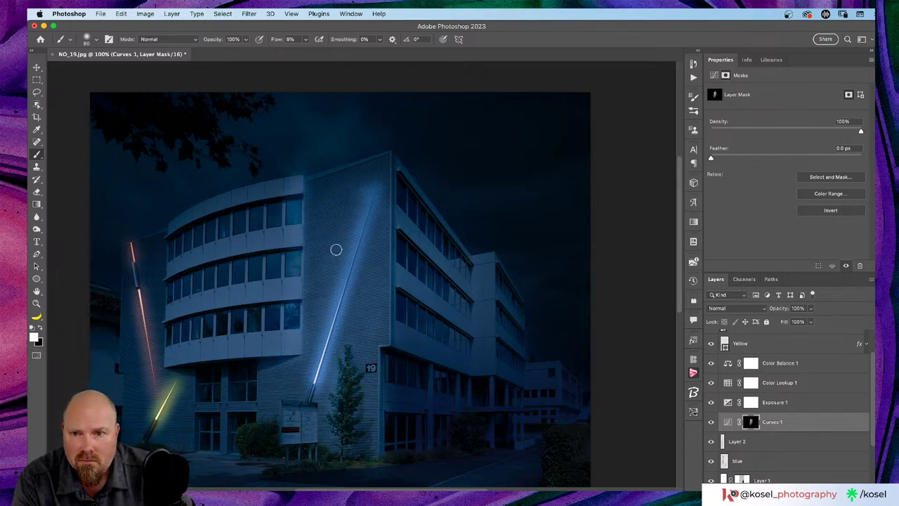
Paint more white on the Curves 1 mask along the wall beside the blue pole with a 100 px brush.
key(p)
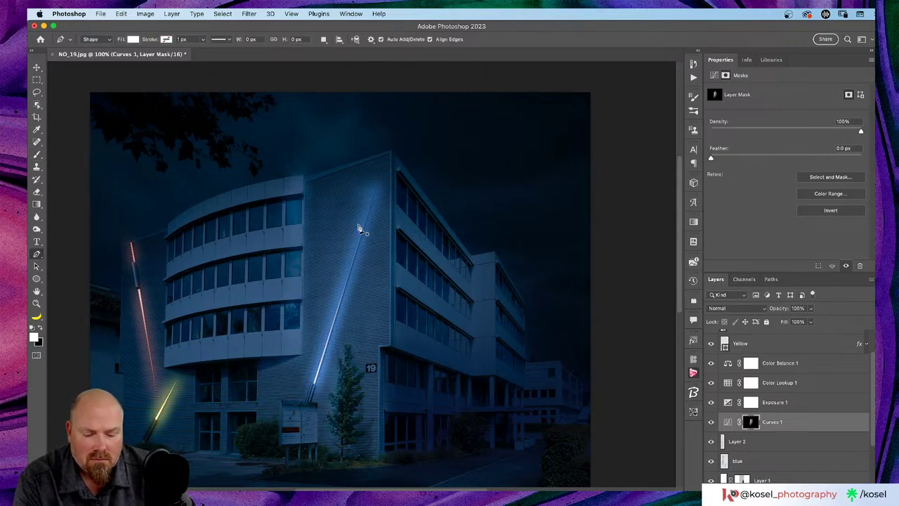
key(b)
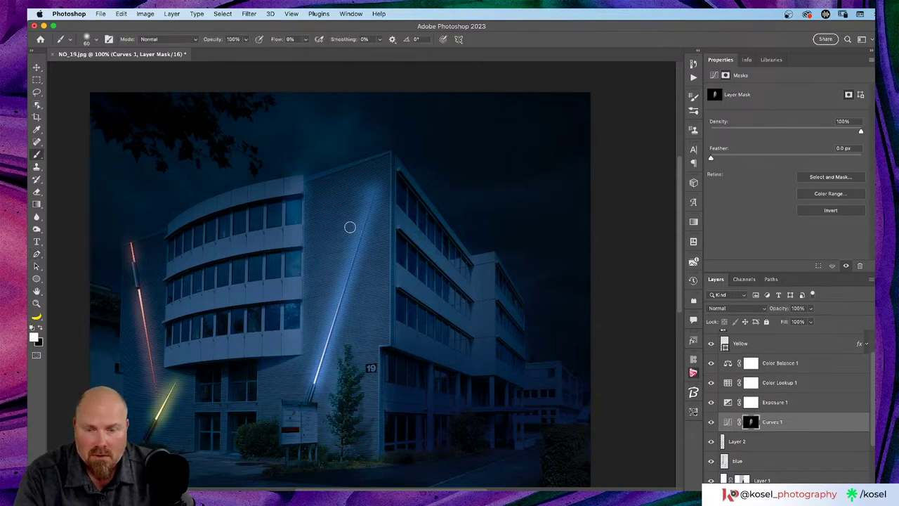
key(bracketright)
key(bracketright)
key(bracketright)
key(bracketright)
key(bracketright)
key(bracketright)
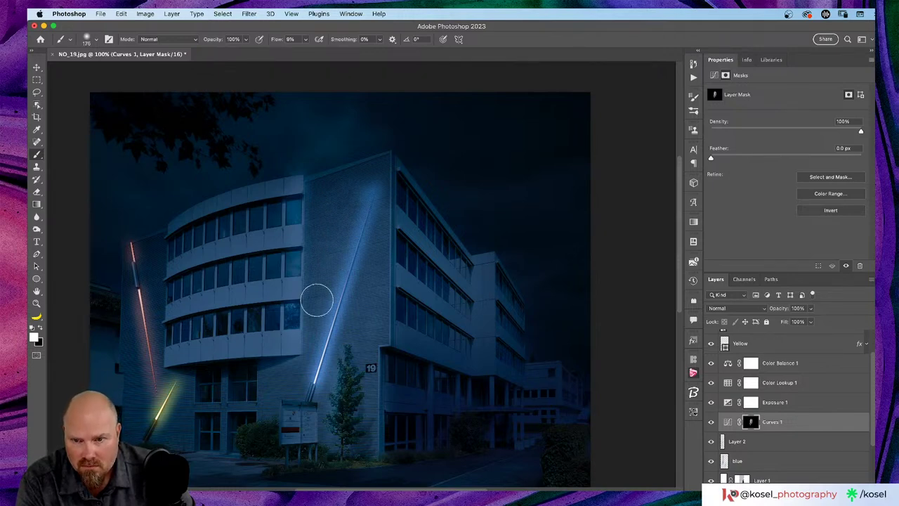
key(bracketleft)
key(bracketleft)
key(bracketleft)
mouse_move(355, 196)
mouse_down()
mouse_move(319, 301)
mouse_move(317, 338)
mouse_up()
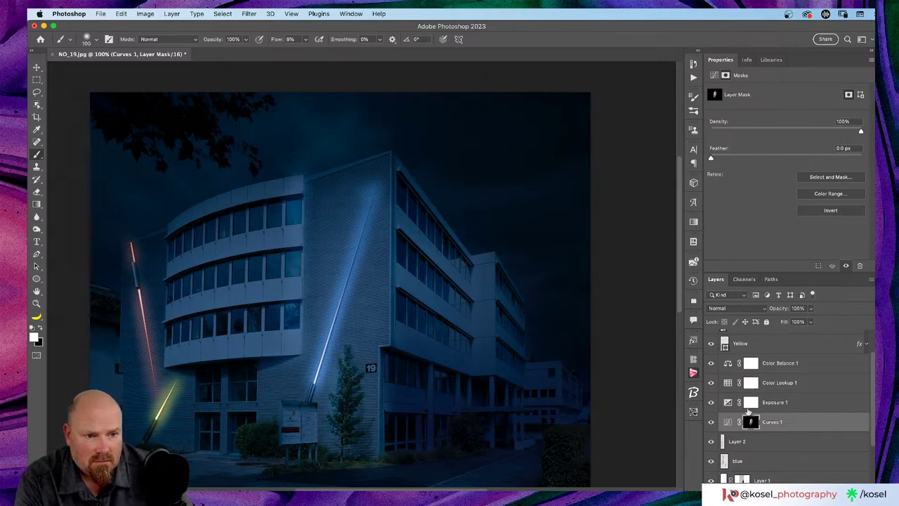
Toggle the Curves 1 layer off and on to judge the added brightness around the blue pole.
click(710, 422)
click(710, 422)
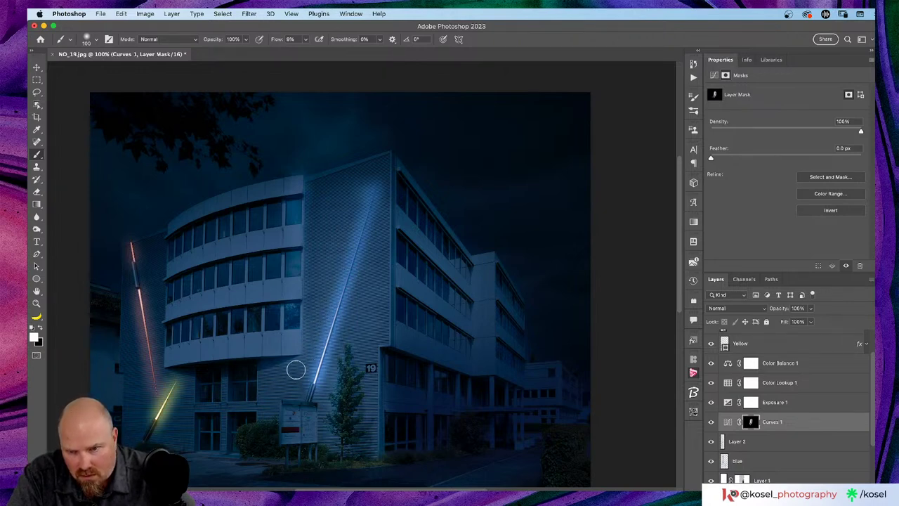
right_click(593, 263)
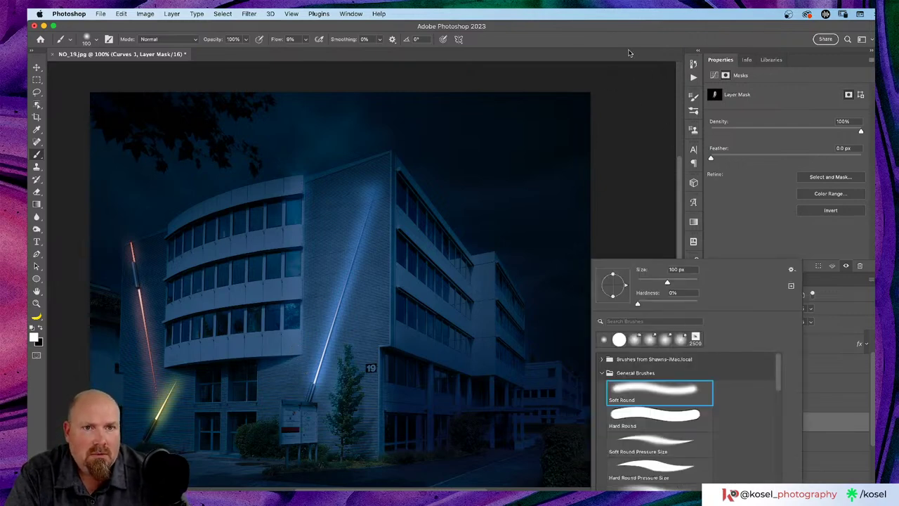
click(621, 28)
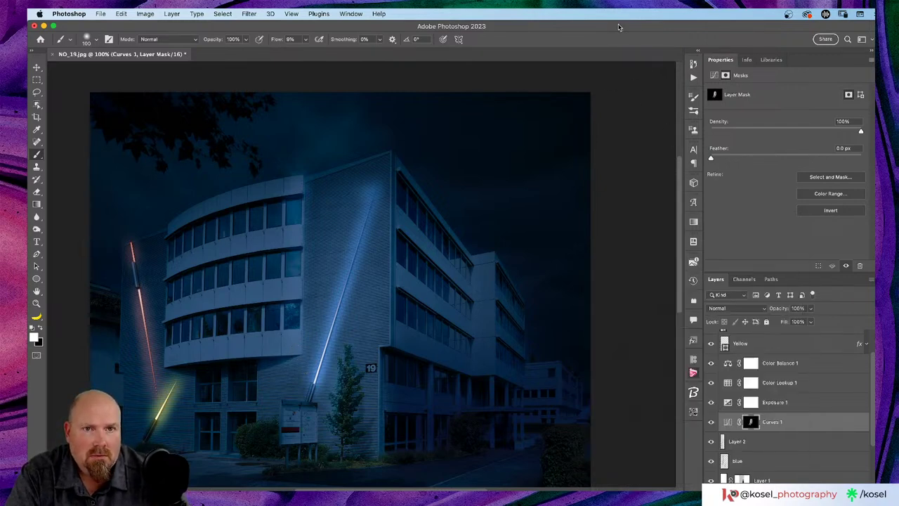
click(711, 422)
click(711, 422)
click(711, 422)
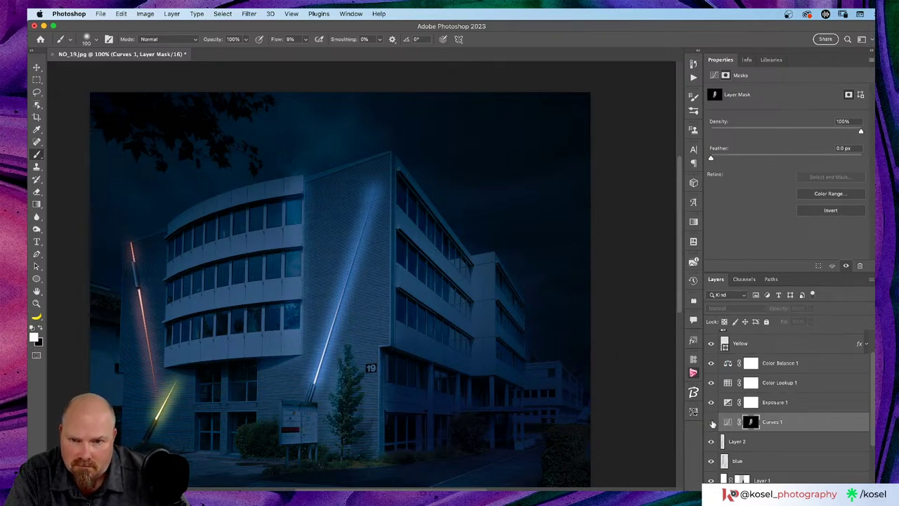
click(710, 422)
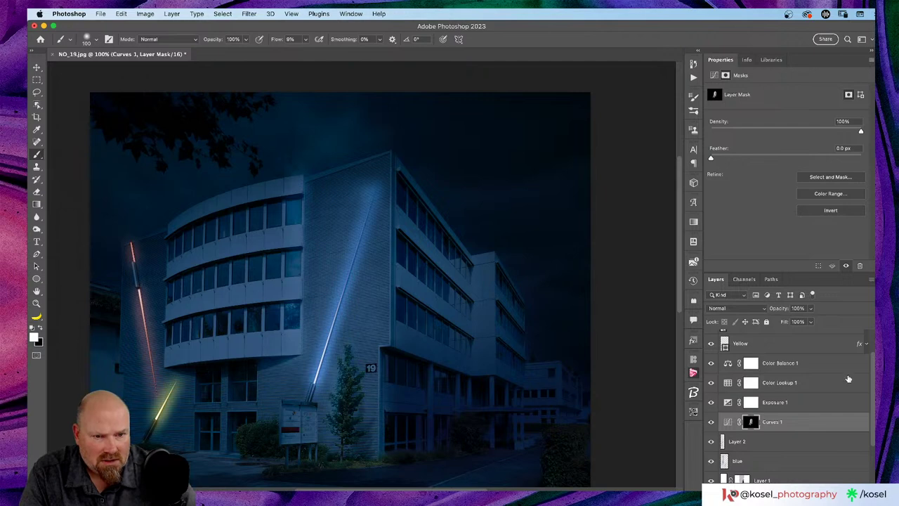
Lower the Blue pole layer's opacity slightly and reselect the Curves 1 mask for painting.
scroll(800, 418, up, 2)
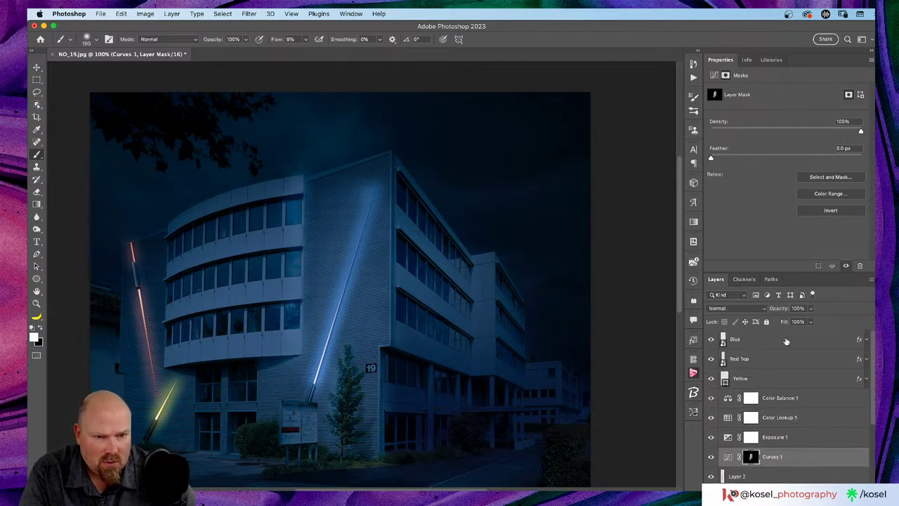
click(787, 340)
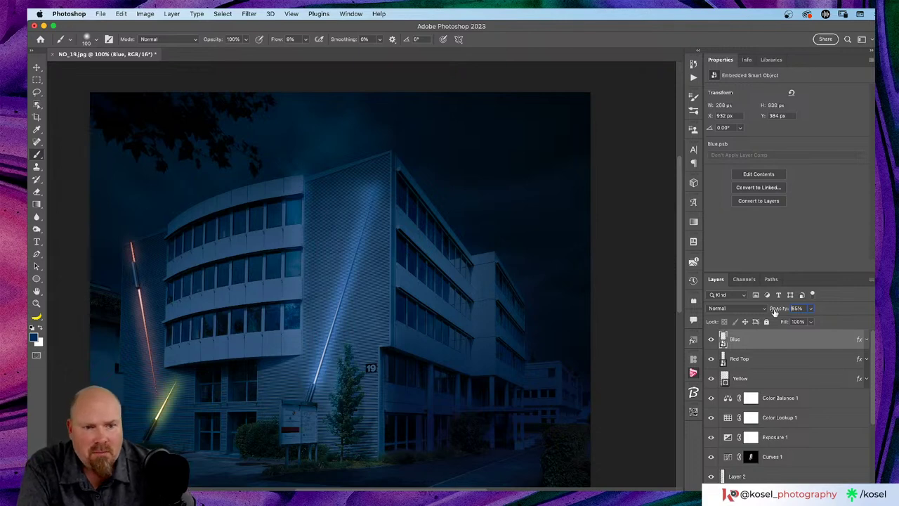
scroll(790, 416, down, 2)
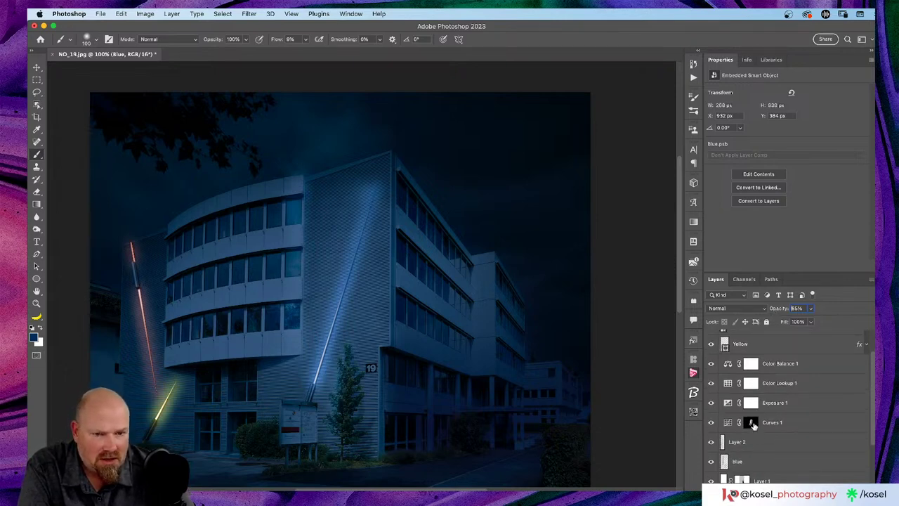
click(751, 422)
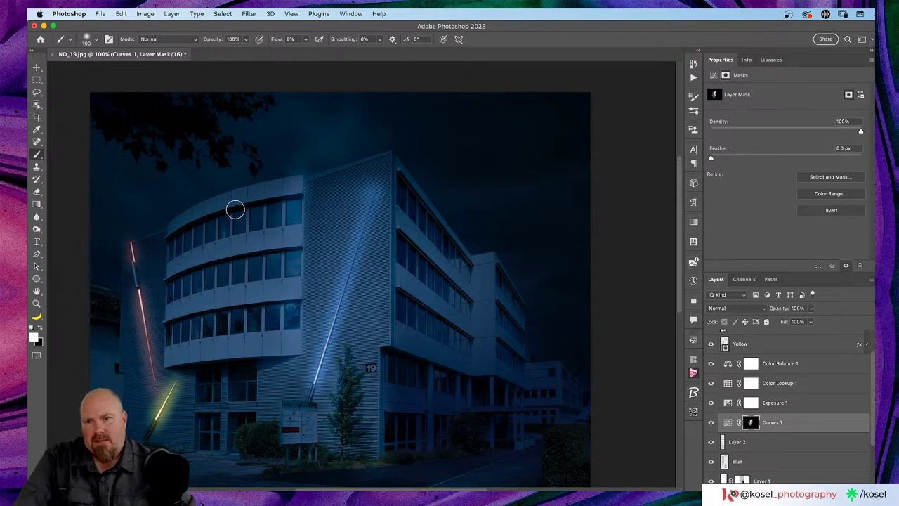
Add a new layer directly above Layer 2 and name it red.
scroll(245, 210, left, 5)
scroll(245, 210, left, 4)
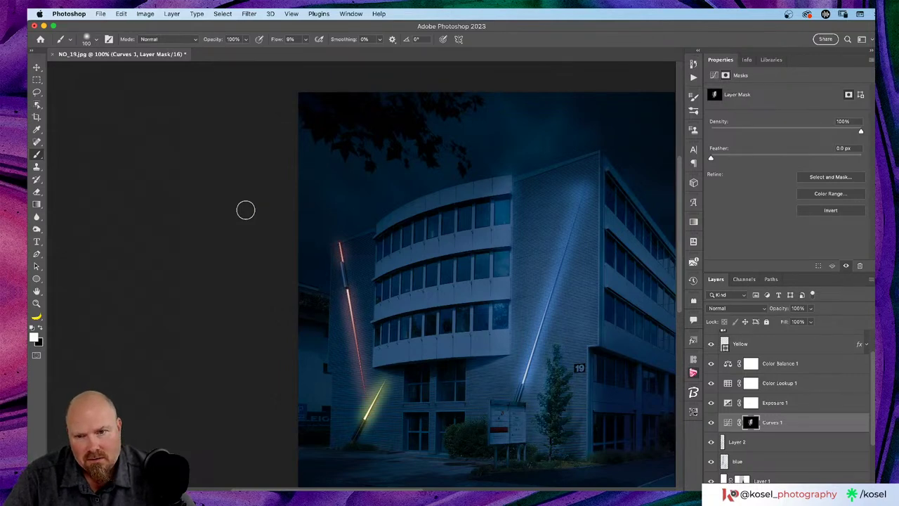
click(777, 448)
key(super+alt+shift+n)
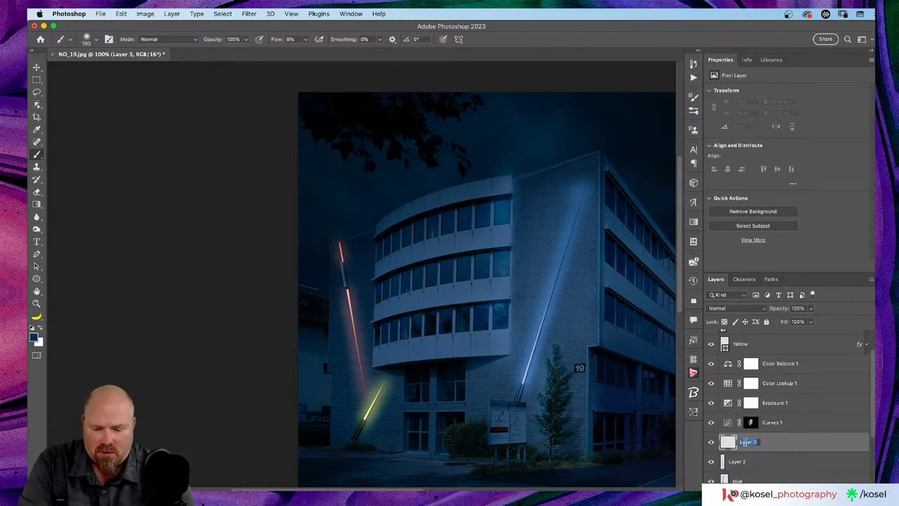
key(Return)
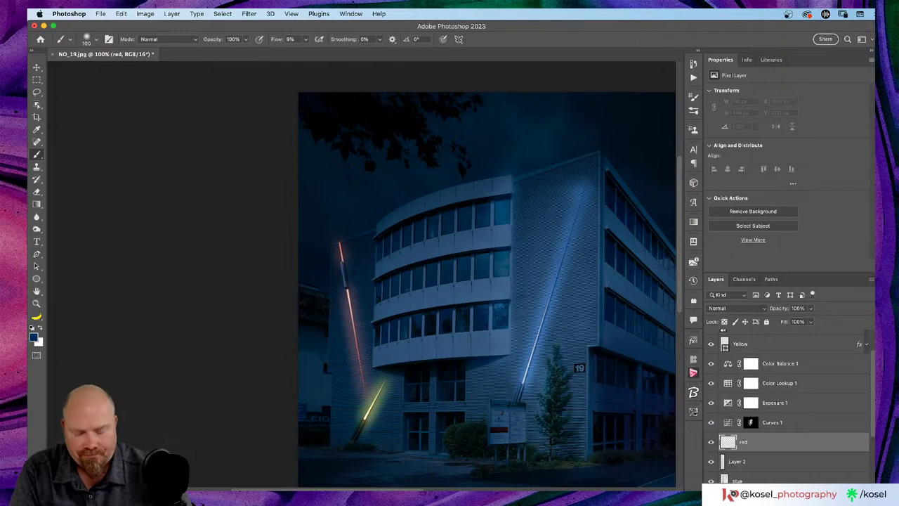
Sample the red pole's colour as the foreground and set the red layer's blend mode to Linear Dodge (Add).
key(super+plus)
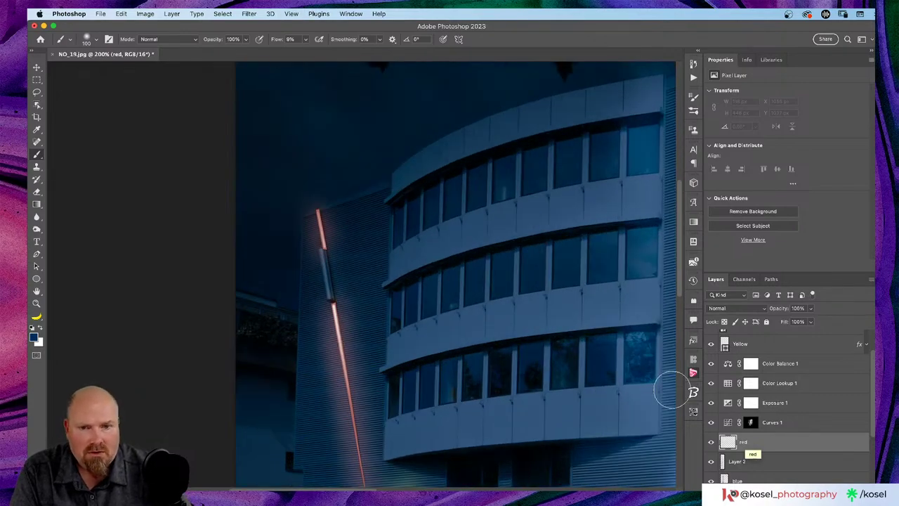
scroll(650, 371, down, 5)
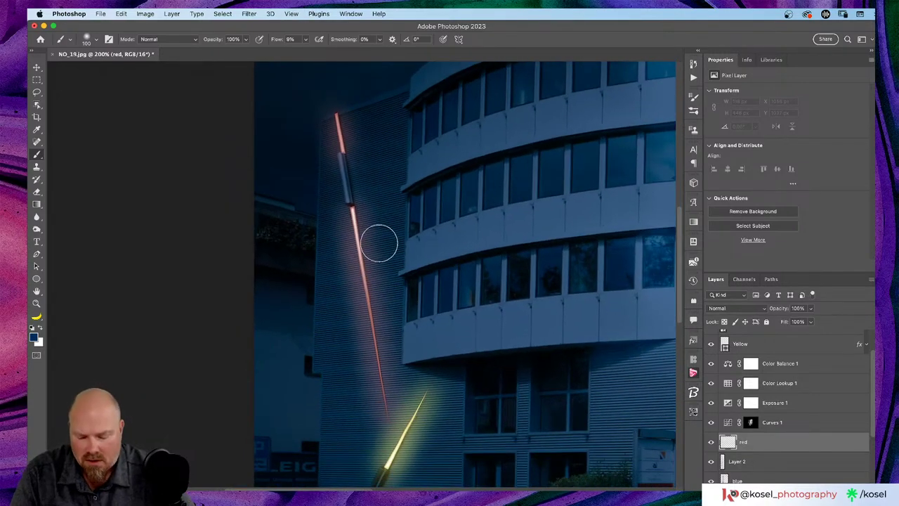
key(i)
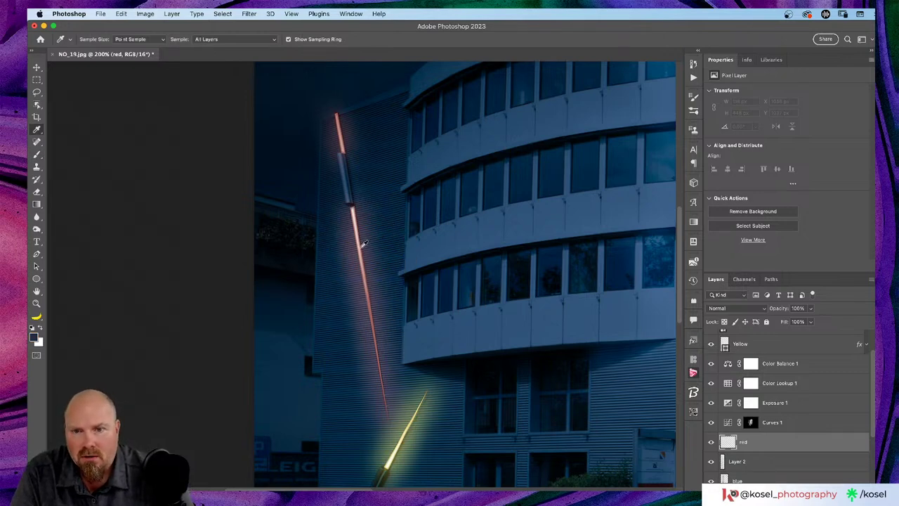
click(362, 244)
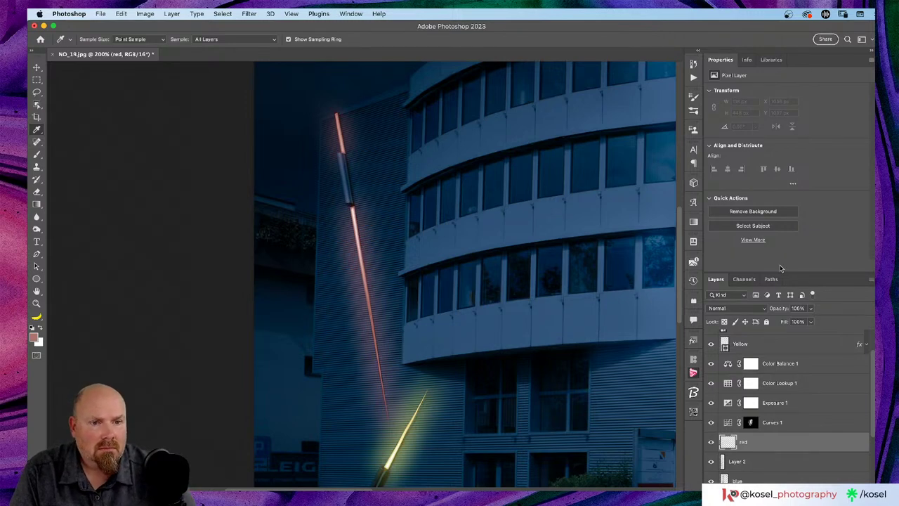
click(755, 309)
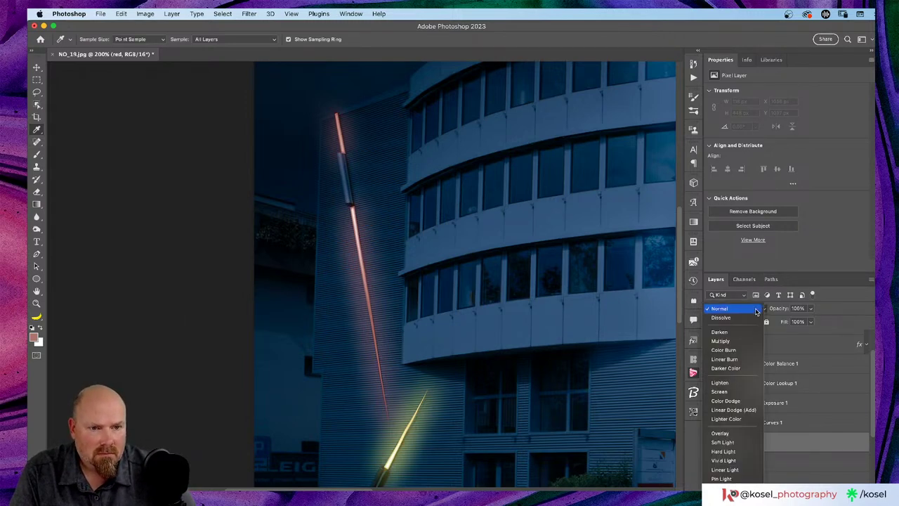
click(741, 411)
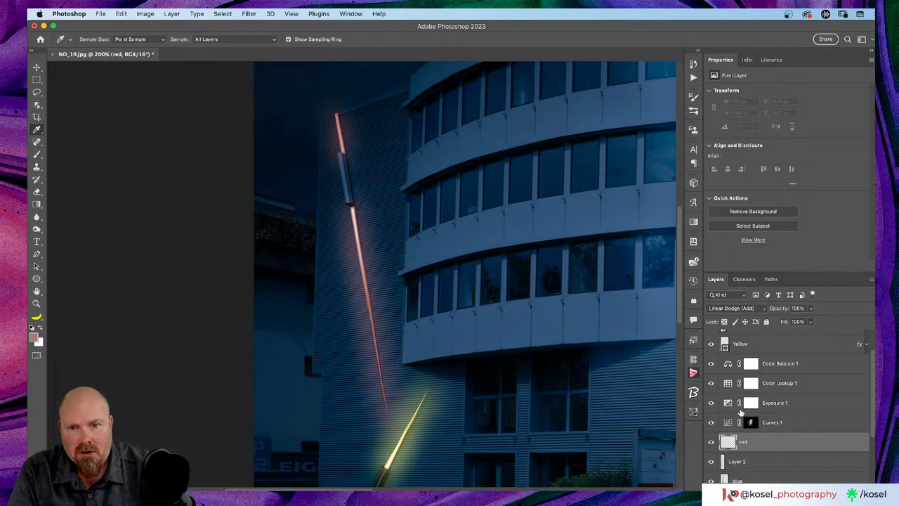
Paint the sampled red along the curved facade's window edges facing the red pole with a 100 px brush.
key(b)
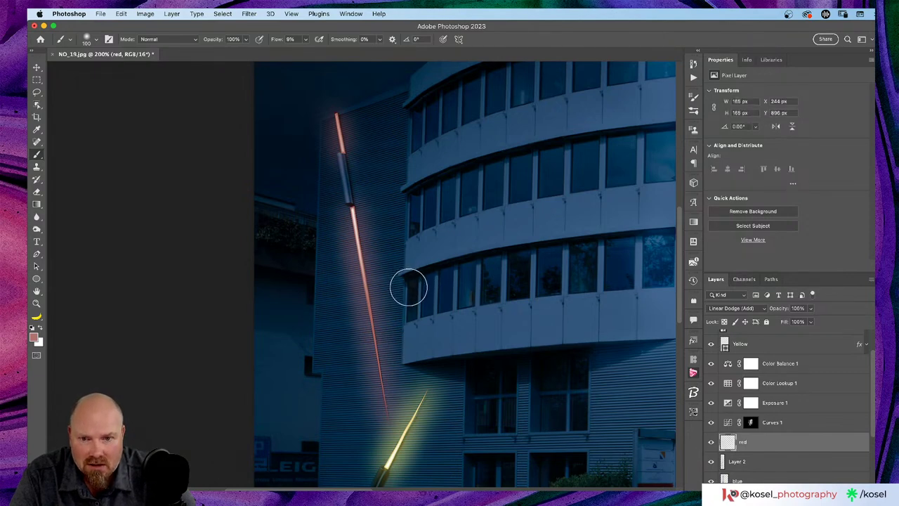
drag(408, 286, 403, 353)
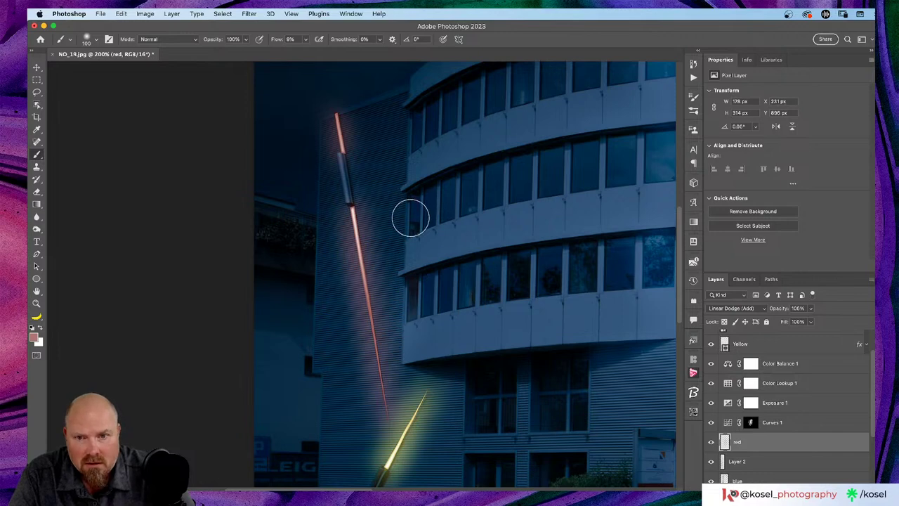
mouse_move(411, 218)
mouse_down()
mouse_move(407, 250)
mouse_move(406, 166)
mouse_move(404, 225)
mouse_move(420, 174)
mouse_move(406, 140)
mouse_move(420, 111)
mouse_move(414, 89)
mouse_move(397, 190)
mouse_move(413, 196)
mouse_move(418, 162)
mouse_move(407, 261)
mouse_move(426, 249)
mouse_move(420, 246)
mouse_move(411, 265)
mouse_move(415, 325)
mouse_up()
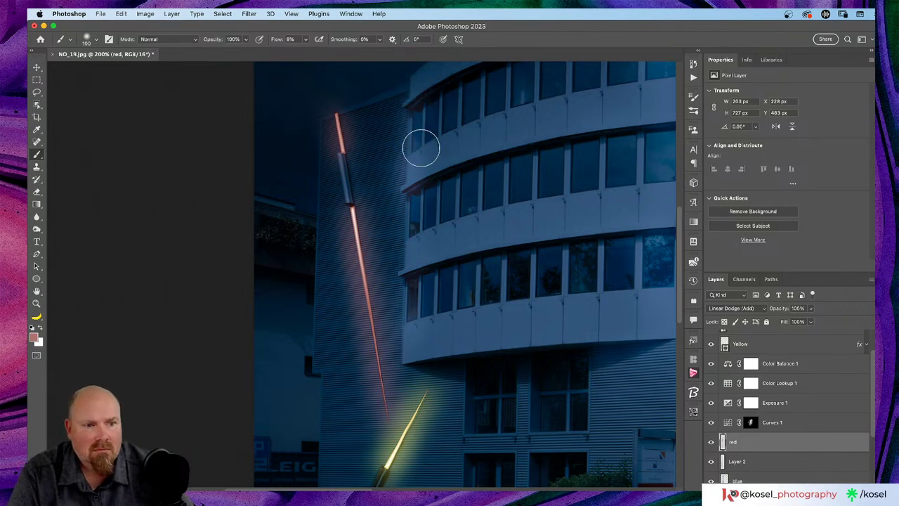
Compare the facade with the red layer hidden and shown.
scroll(429, 184, down, 5)
scroll(429, 184, right, 2)
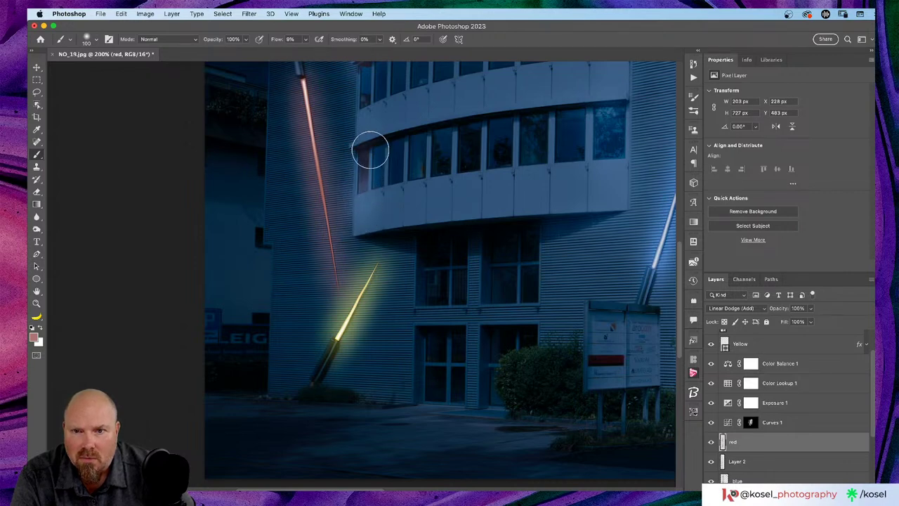
click(711, 442)
click(711, 442)
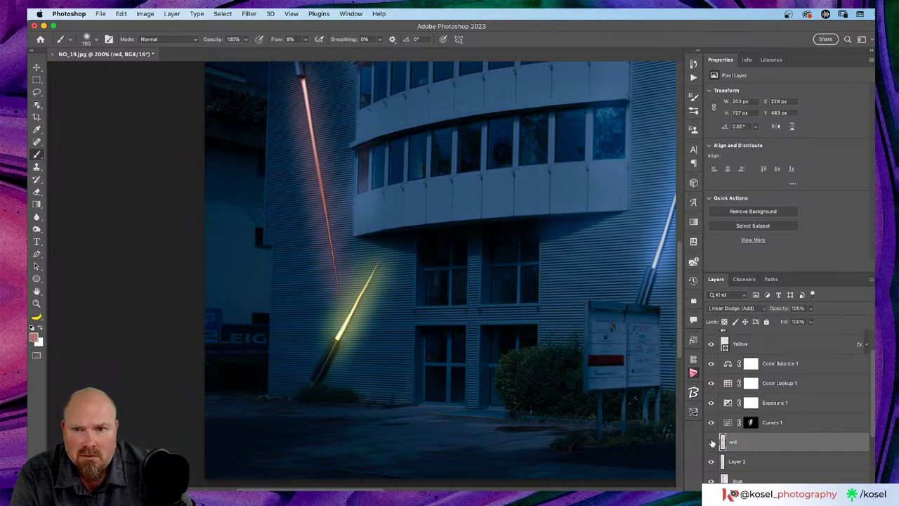
click(711, 442)
click(711, 442)
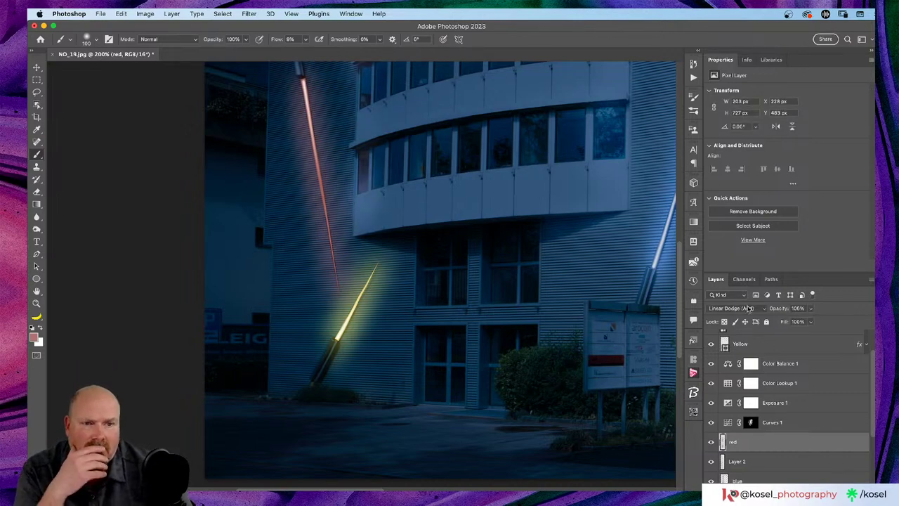
Try the Color blend mode on the red layer, compare it hidden and shown, and restore Linear Dodge (Add).
click(764, 309)
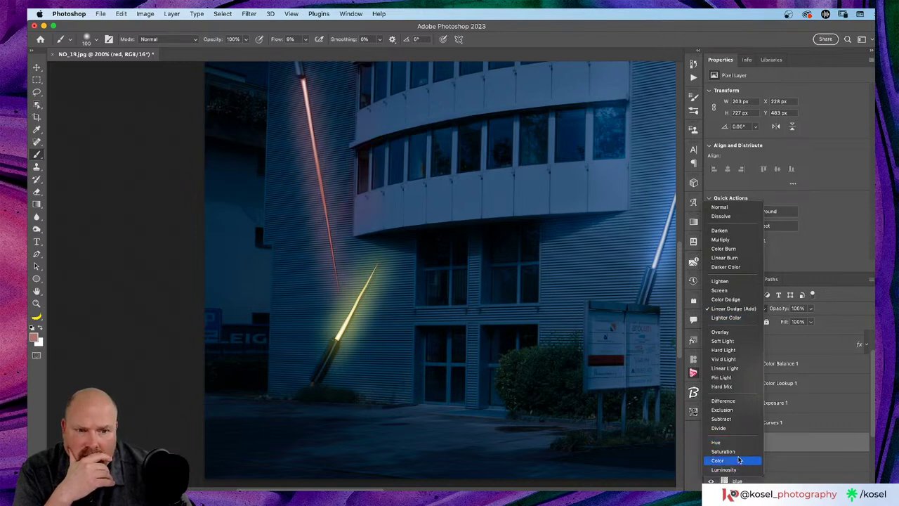
click(738, 459)
scroll(501, 328, up, 3)
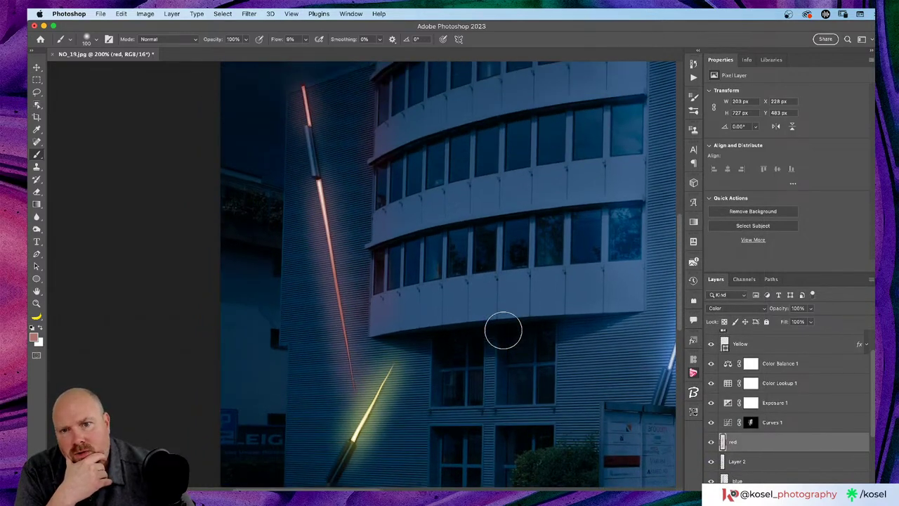
click(710, 442)
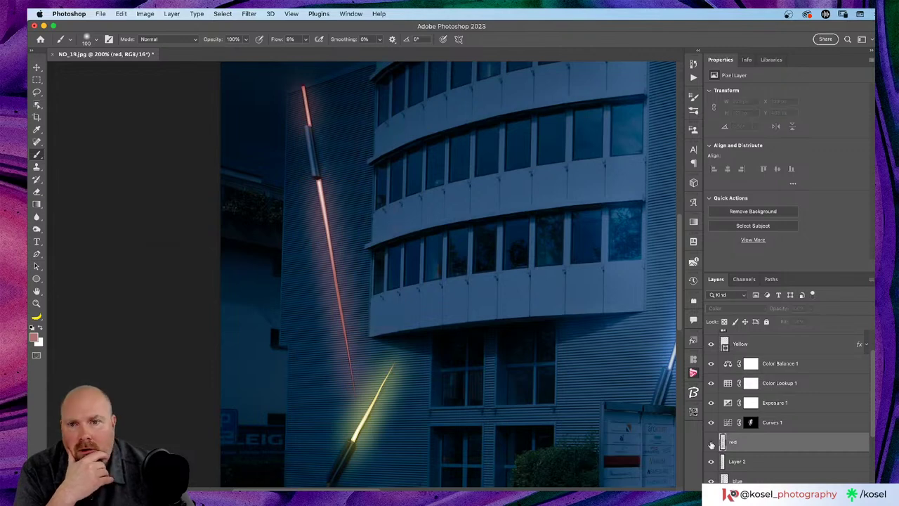
click(710, 442)
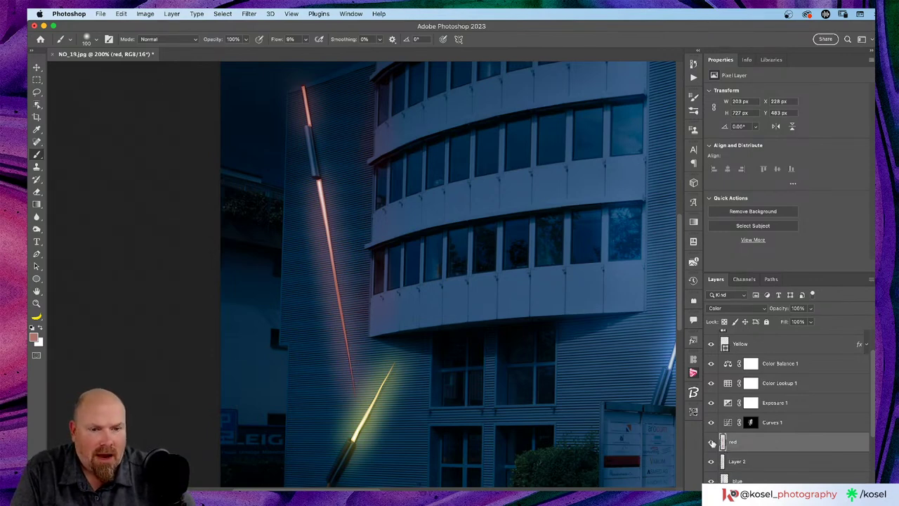
click(711, 442)
click(711, 442)
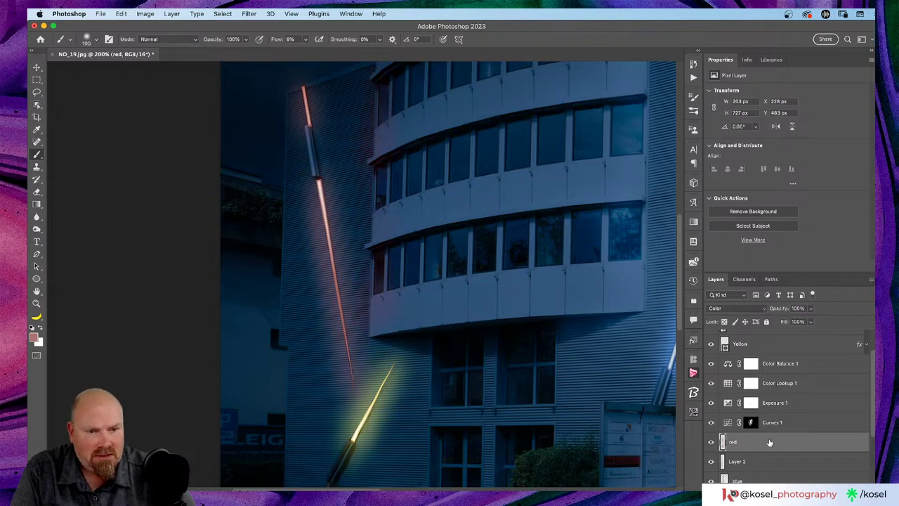
click(760, 312)
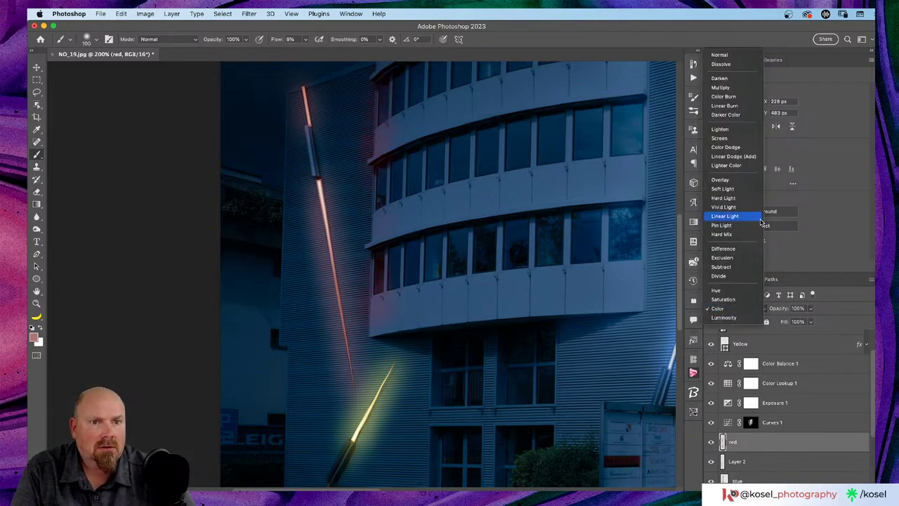
click(743, 157)
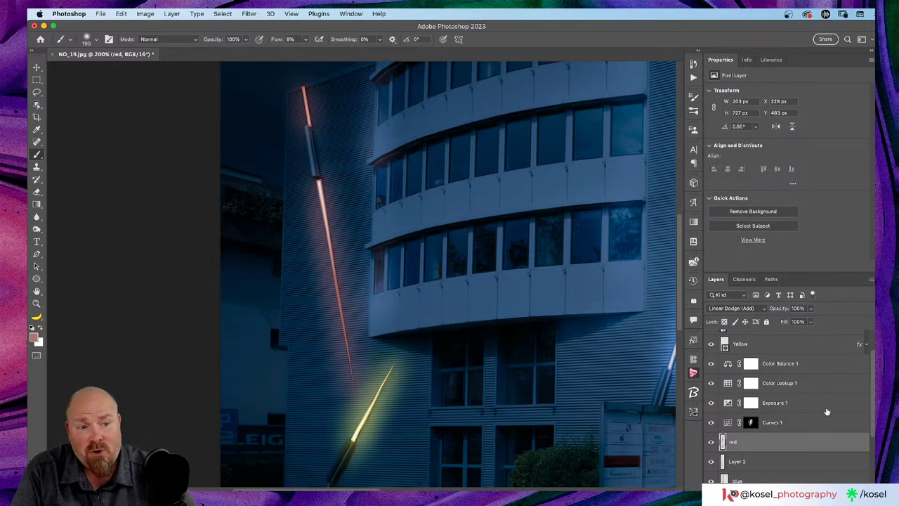
Open the red layer's blending options and move the dialog so its Blend If settings are fully accessible.
double_click(751, 443)
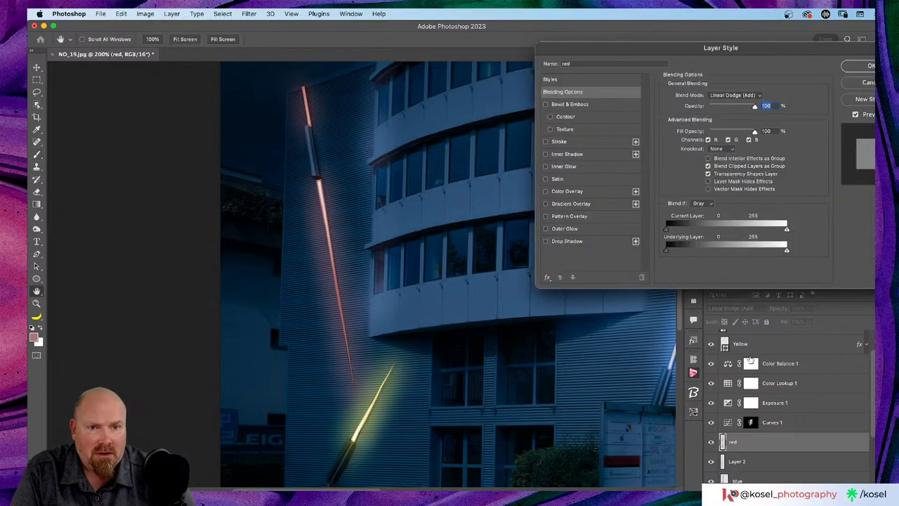
drag(729, 55, 541, 89)
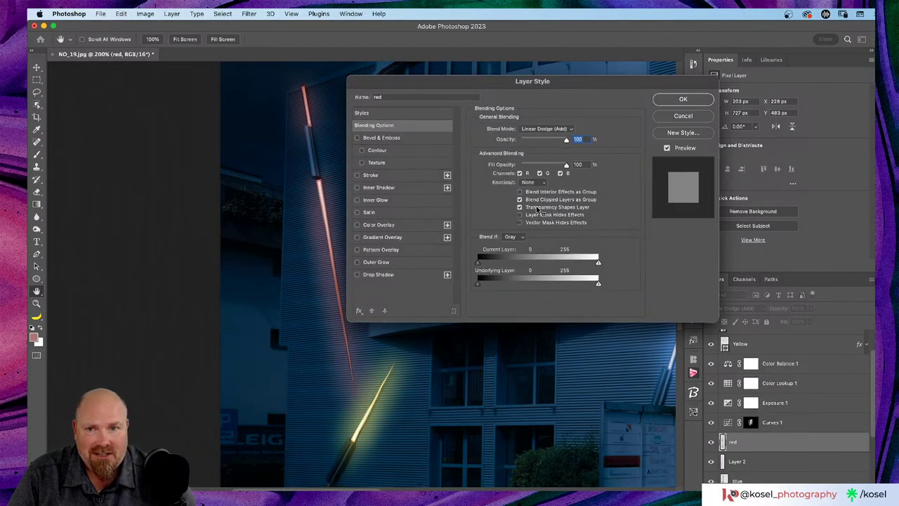
Compare the red layer with Transparency Shapes Layer off and on, leaving the option enabled and accepting the layer style.
drag(567, 81, 666, 65)
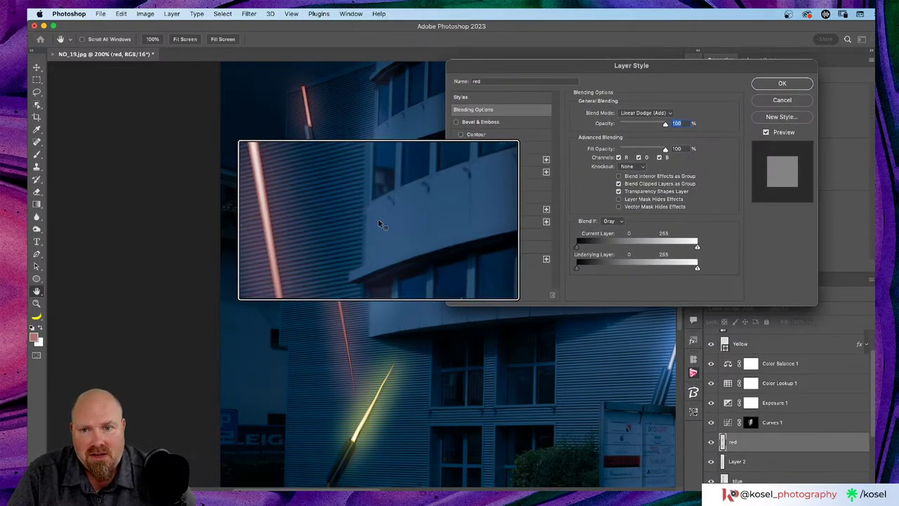
click(618, 191)
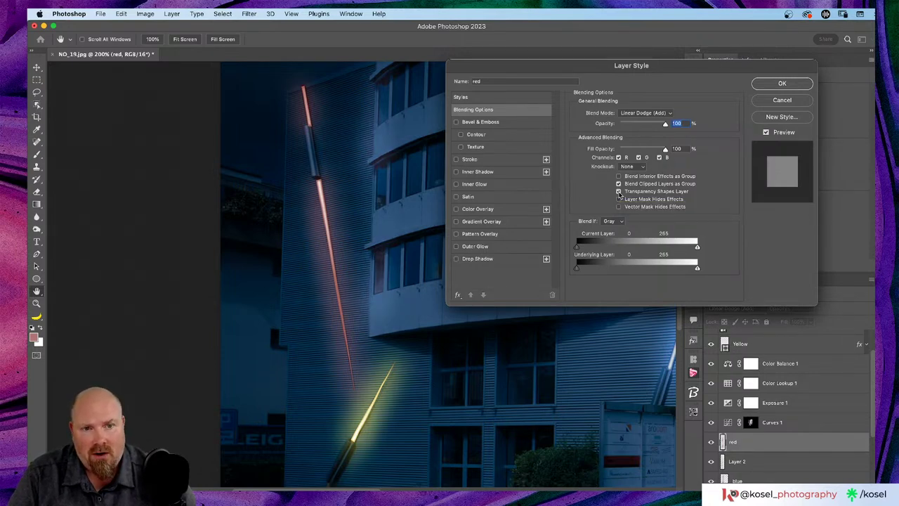
click(618, 191)
click(618, 191)
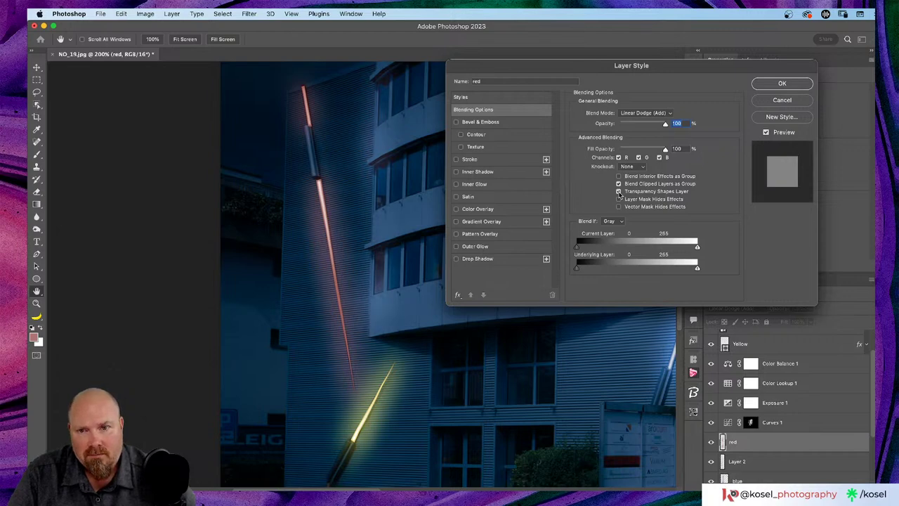
click(780, 85)
Compare the Red Top layer's glow with Transparency Shapes Layer off and on, leaving the option enabled and accepting the layer style.
scroll(826, 420, up, 2)
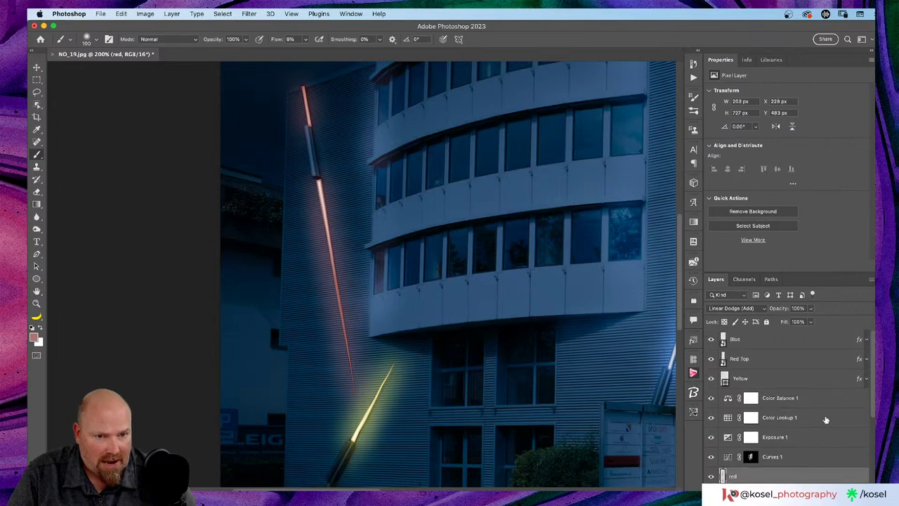
double_click(764, 365)
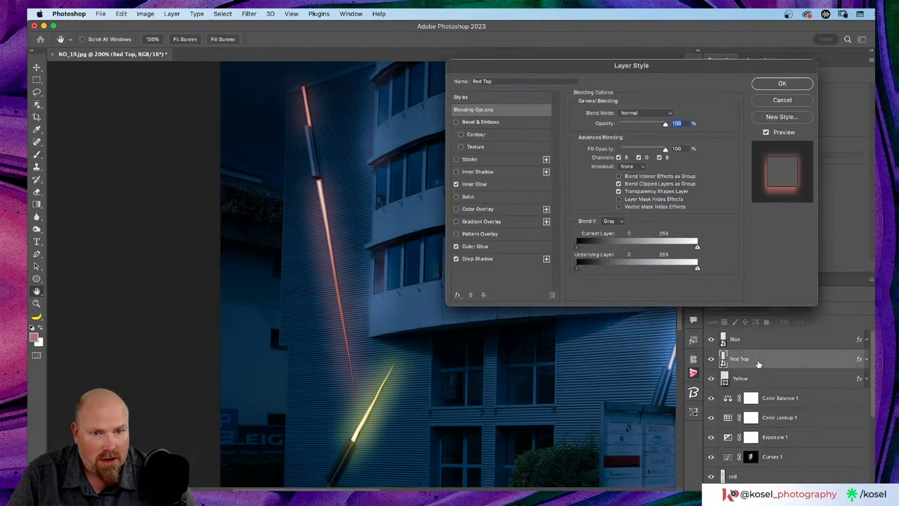
click(618, 193)
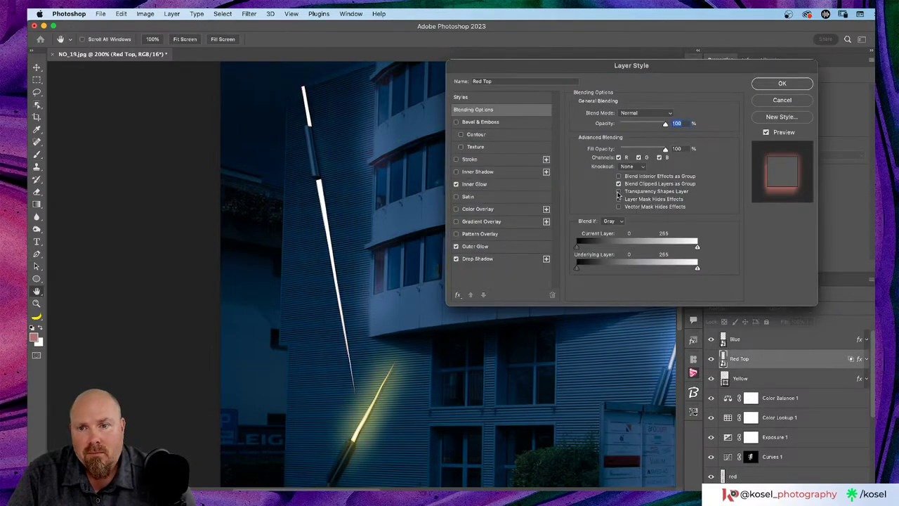
click(618, 192)
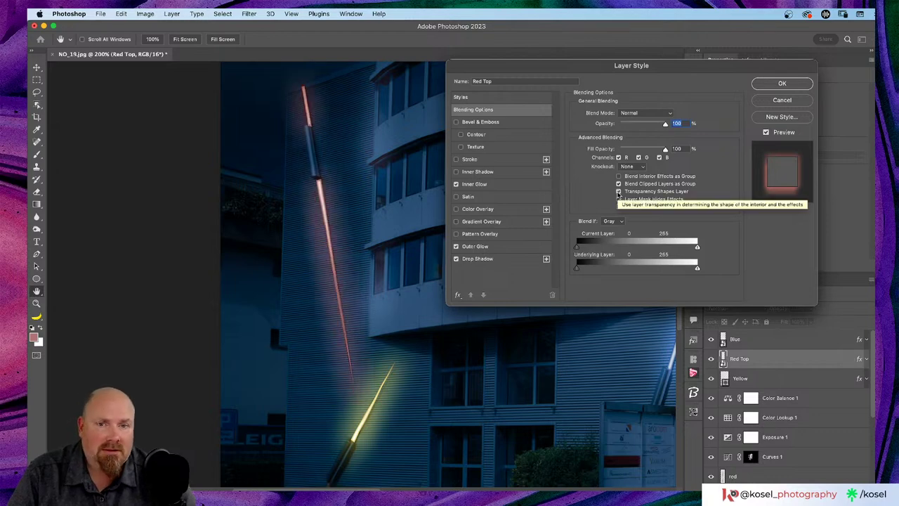
click(618, 192)
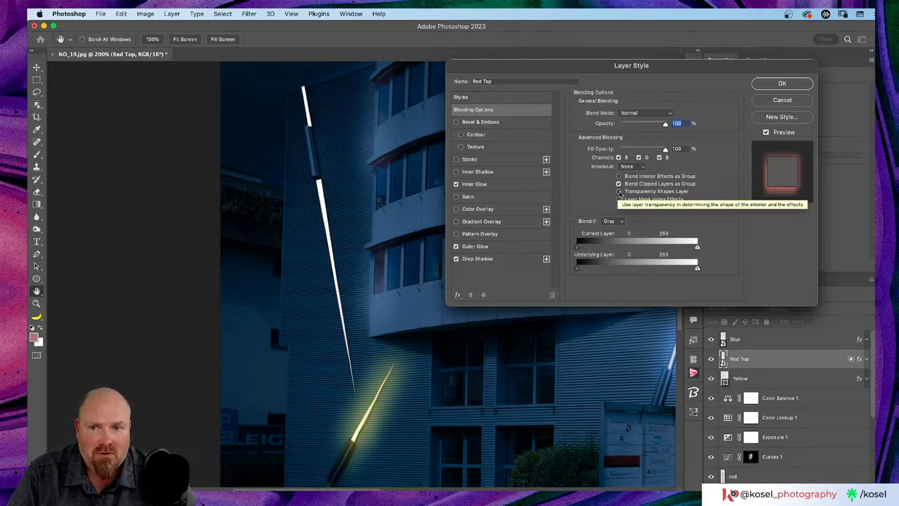
click(618, 193)
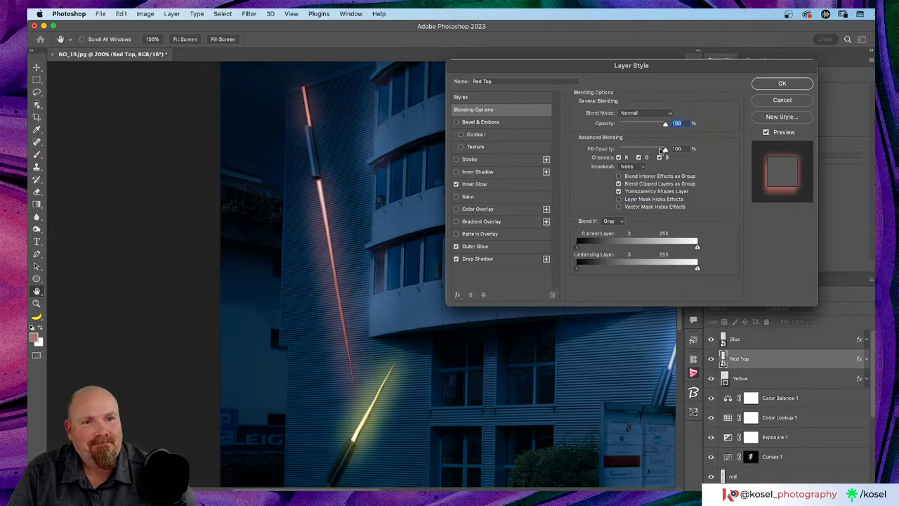
click(766, 84)
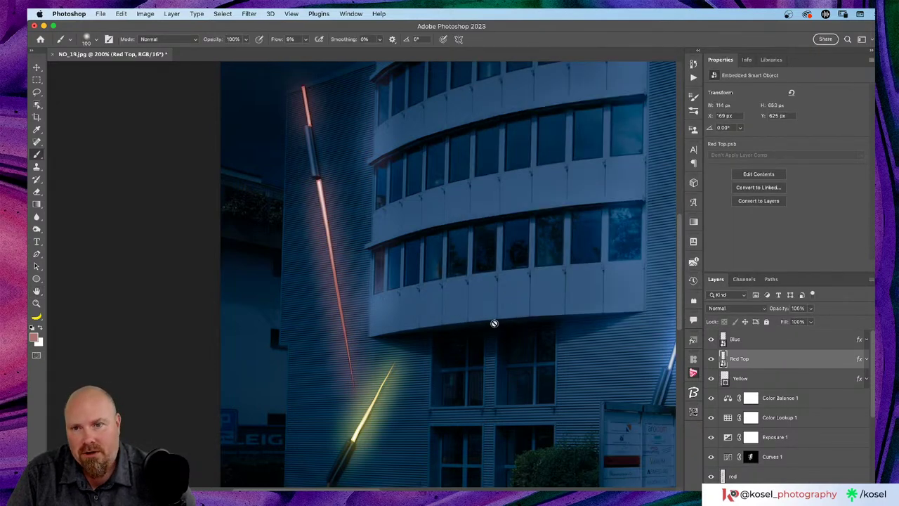
Select the red pixel layer and set its blend mode to Color.
scroll(767, 407, down, 3)
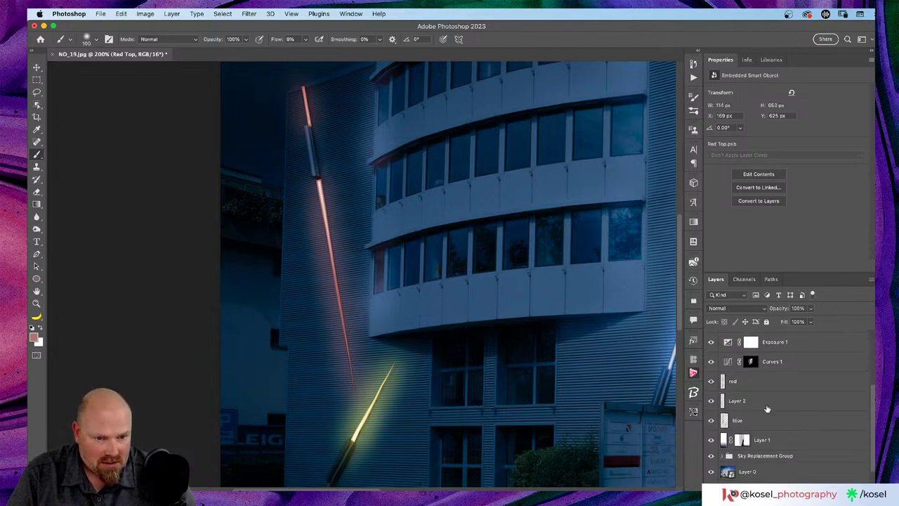
click(753, 378)
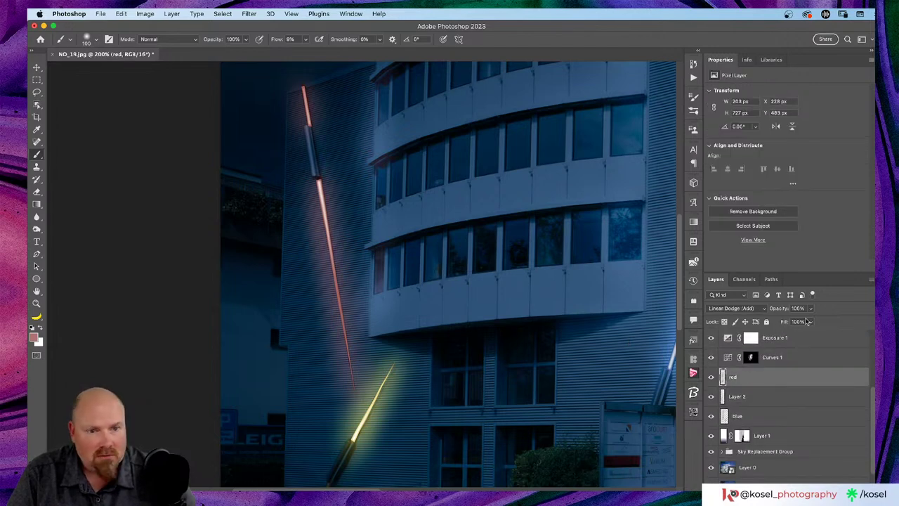
click(746, 312)
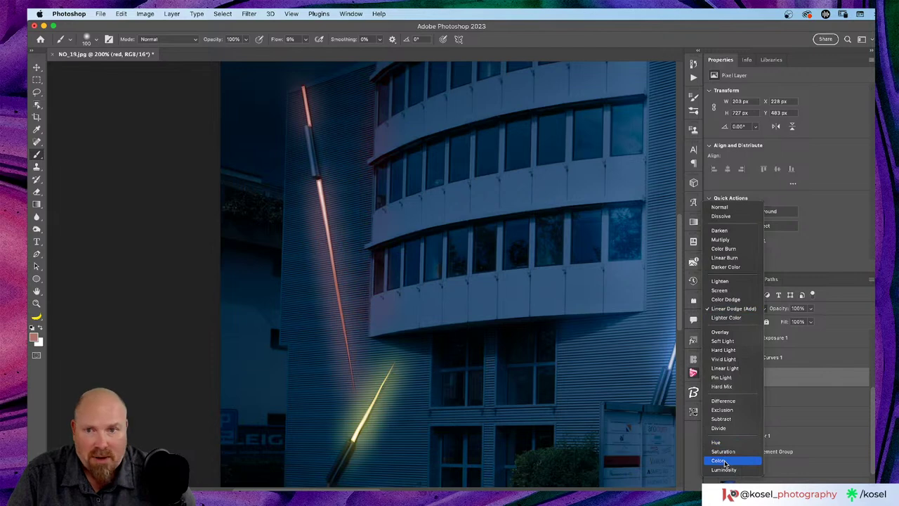
click(721, 461)
Brush a soft red glow onto the wall around the upper end of the red light tube.
scroll(508, 353, up, 5)
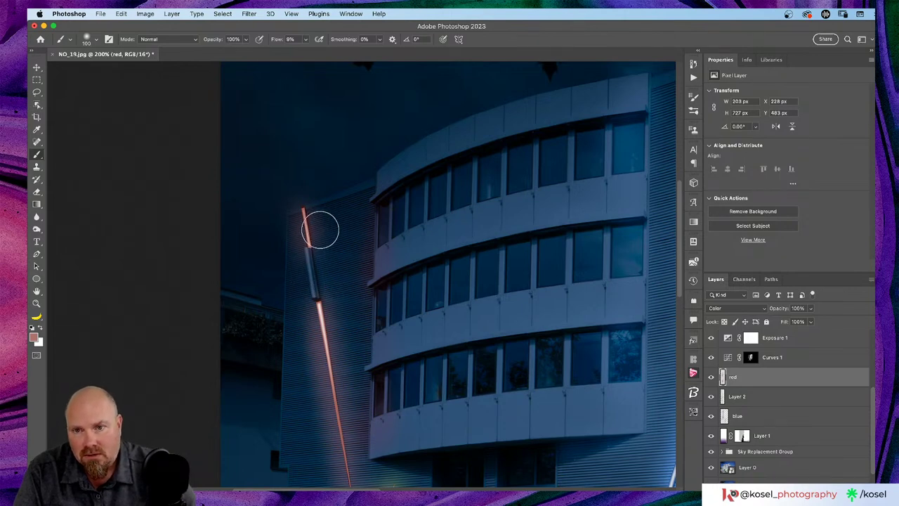
mouse_move(323, 227)
mouse_down()
mouse_move(325, 210)
mouse_move(281, 237)
mouse_up()
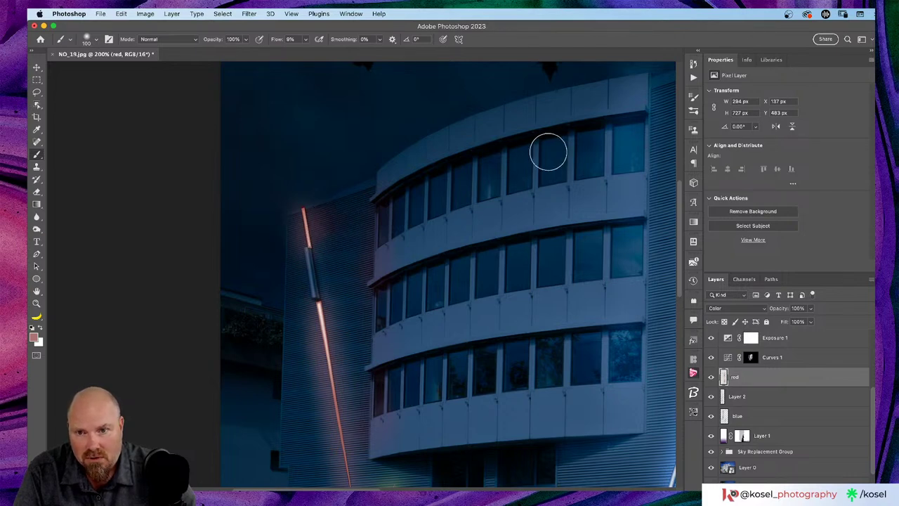
key(super+z)
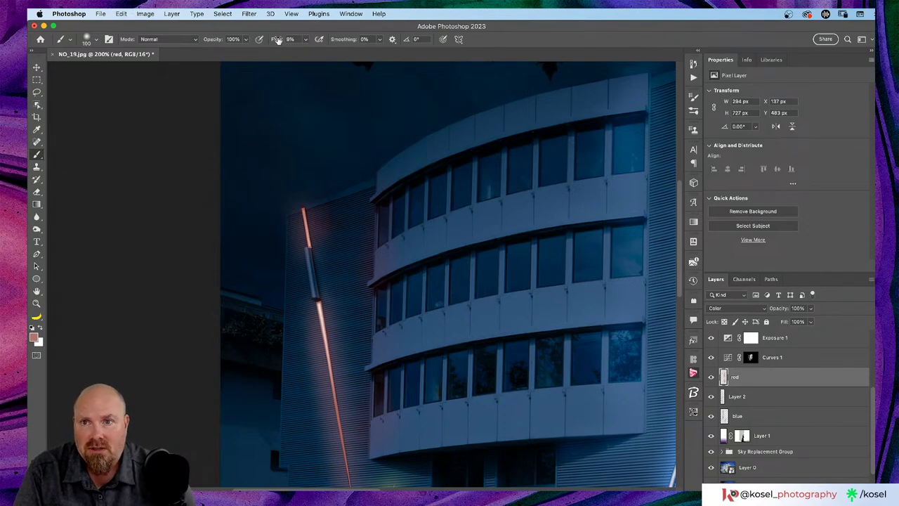
Lower the brush flow to 6% and paint a wider, fainter red glow around the red tube and nearby facade.
drag(278, 40, 278, 39)
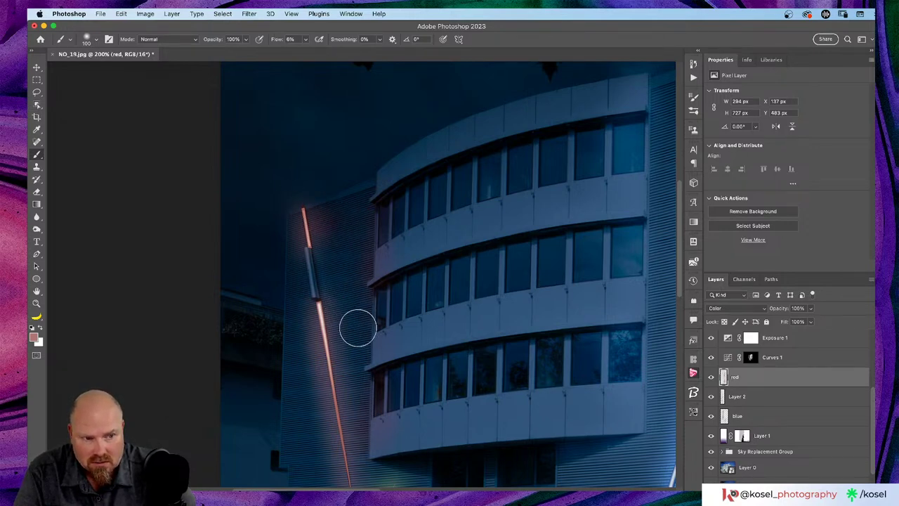
mouse_move(435, 319)
mouse_down()
mouse_move(444, 297)
mouse_move(428, 245)
mouse_move(358, 235)
mouse_up()
mouse_move(274, 193)
mouse_down()
mouse_move(282, 272)
mouse_move(274, 251)
mouse_move(273, 273)
mouse_move(276, 261)
mouse_move(282, 302)
mouse_move(287, 291)
mouse_move(296, 314)
mouse_move(293, 298)
mouse_move(284, 342)
mouse_move(297, 319)
mouse_move(305, 355)
mouse_move(307, 255)
mouse_move(316, 241)
mouse_move(331, 286)
mouse_move(314, 236)
mouse_move(324, 263)
mouse_move(313, 190)
mouse_move(311, 210)
mouse_move(317, 156)
mouse_move(320, 182)
mouse_move(305, 147)
mouse_move(316, 180)
mouse_move(319, 164)
mouse_move(337, 332)
mouse_move(325, 308)
mouse_move(339, 347)
mouse_move(333, 325)
mouse_move(356, 174)
mouse_move(319, 209)
mouse_up()
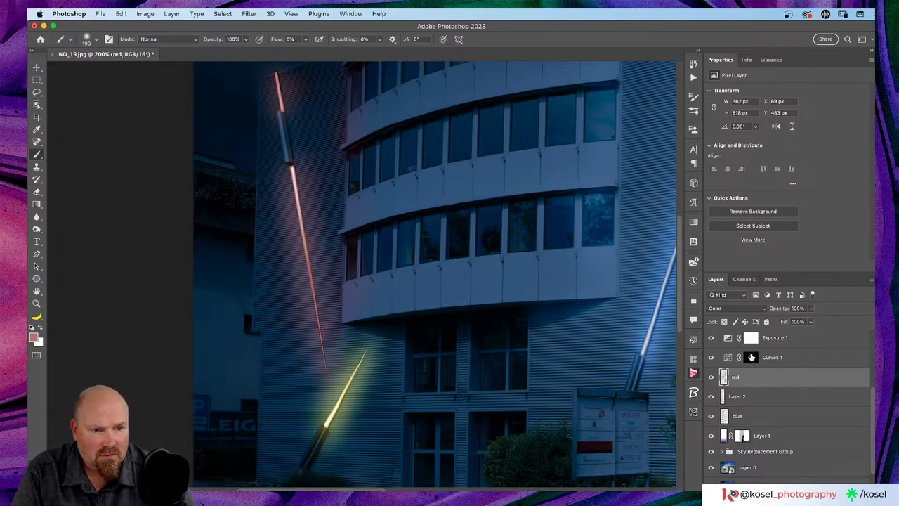
Select the Curves 1 layer and toggle its visibility to compare how it brightens the building around the lights.
click(752, 358)
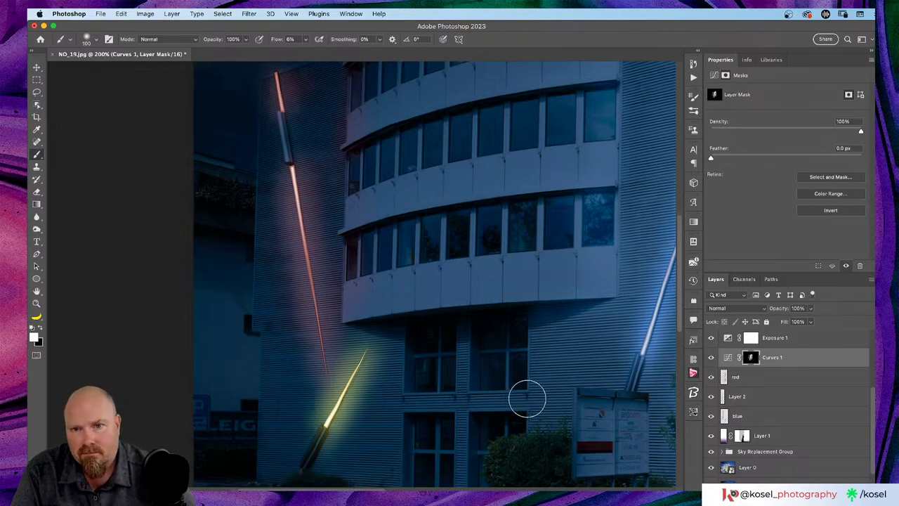
scroll(527, 396, up, 5)
scroll(527, 396, left, 5)
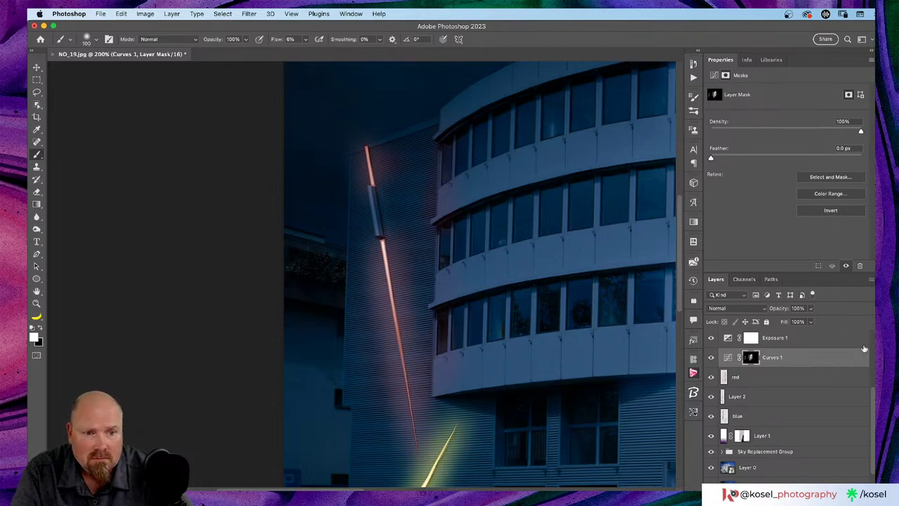
click(712, 358)
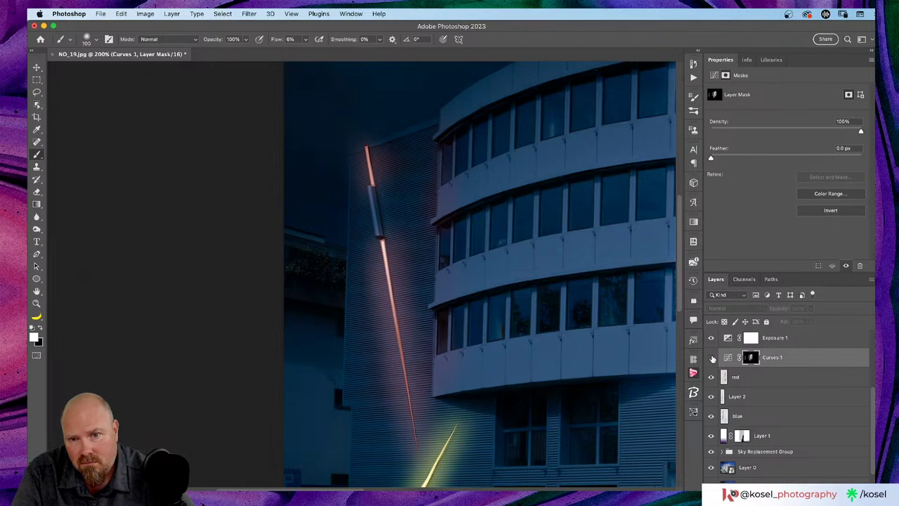
click(712, 357)
click(711, 357)
click(712, 358)
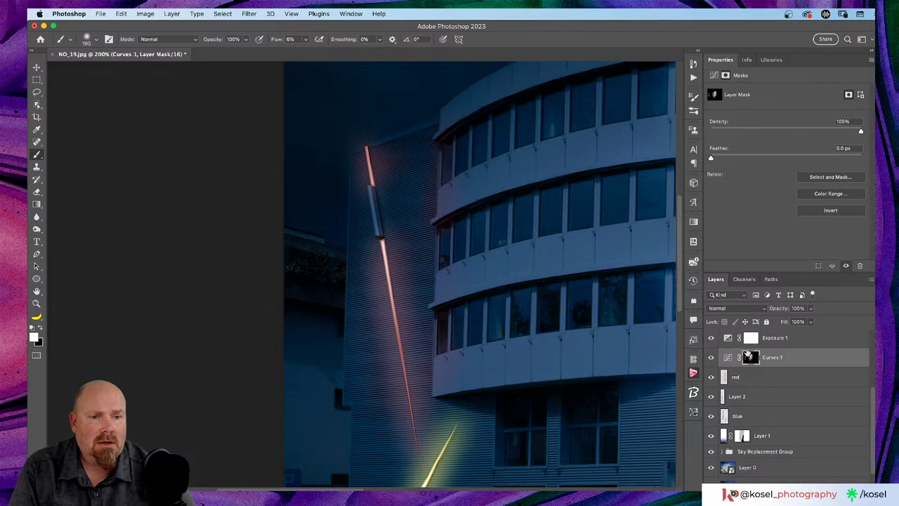
click(797, 359)
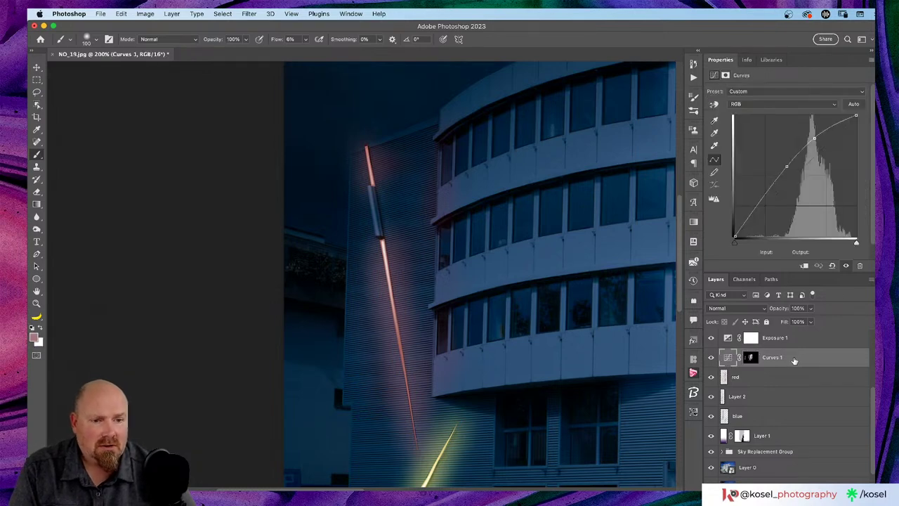
Set the red layer's blend mode to Color Dodge.
click(796, 381)
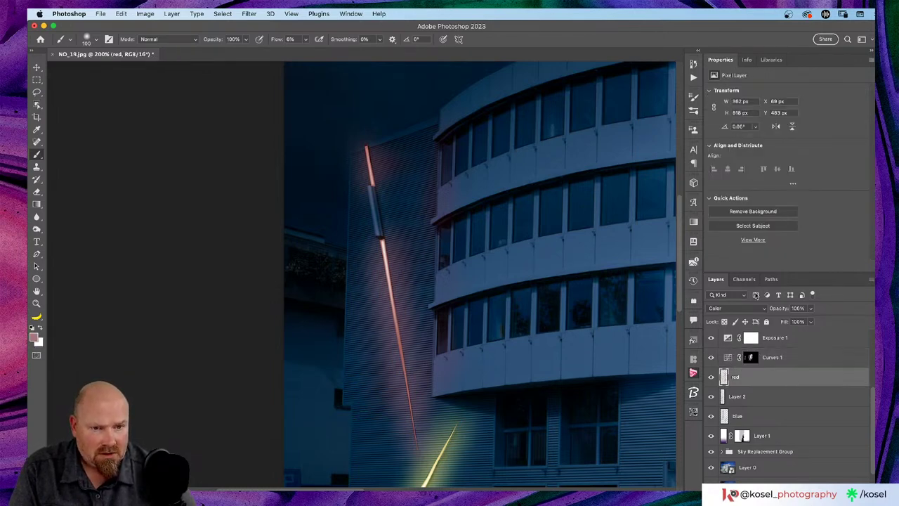
click(762, 312)
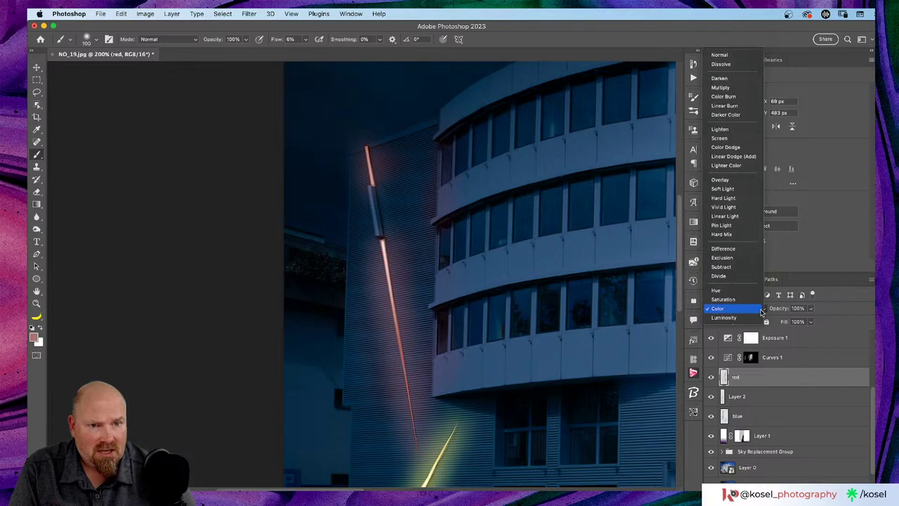
click(731, 149)
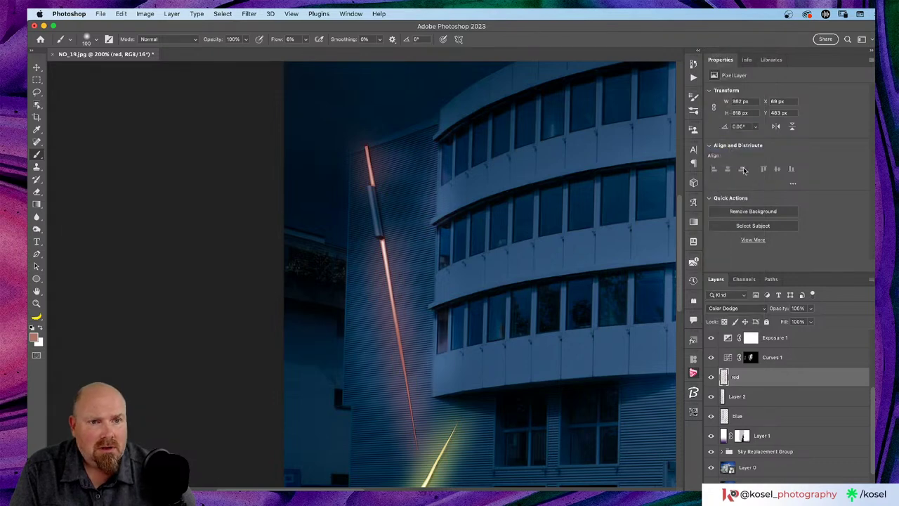
Compare the red layer in Color Dodge with Transparency Shapes Layer off and on, then accept the layer style with it enabled.
double_click(793, 377)
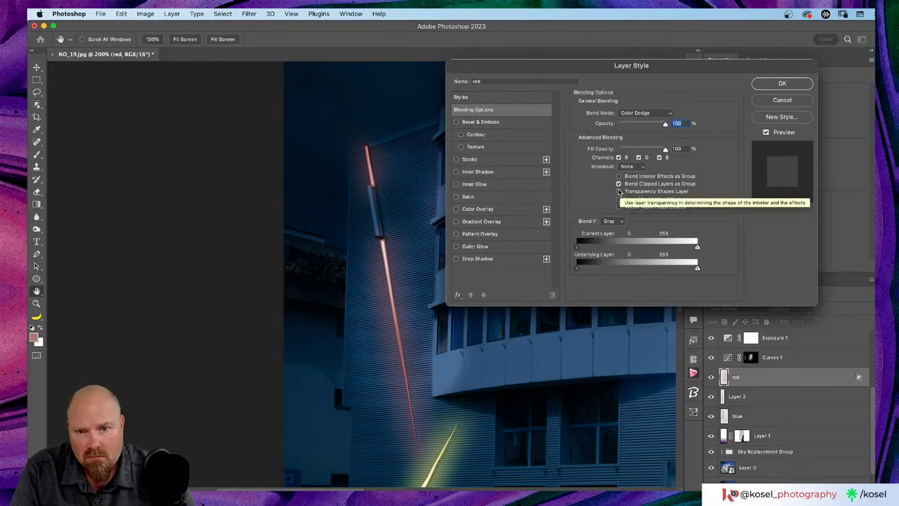
drag(580, 76, 671, 40)
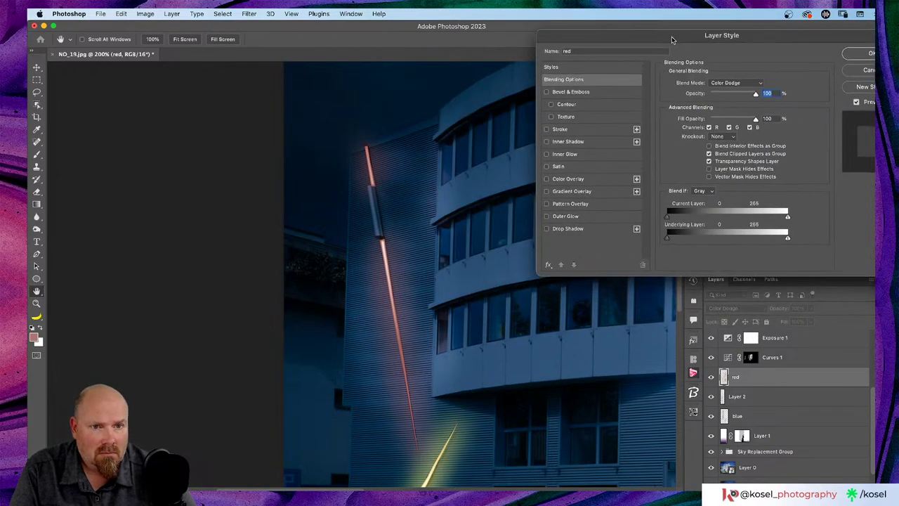
click(708, 162)
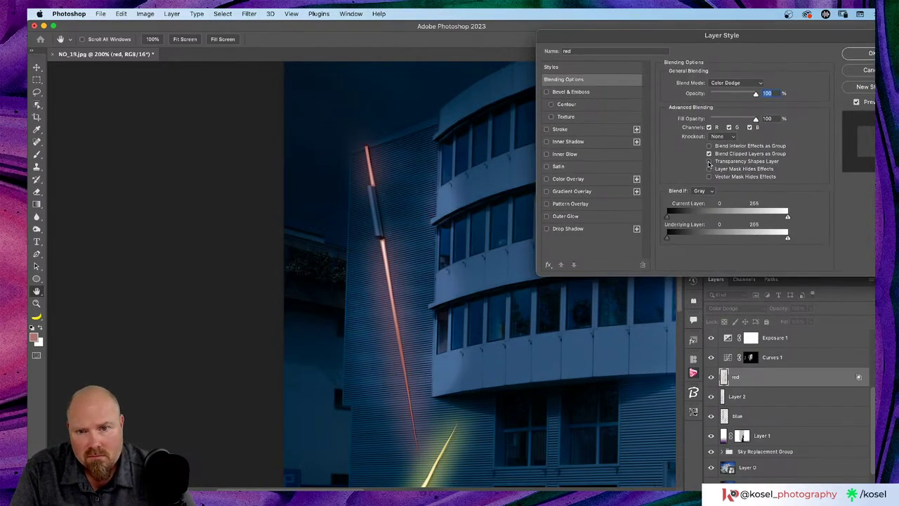
click(709, 162)
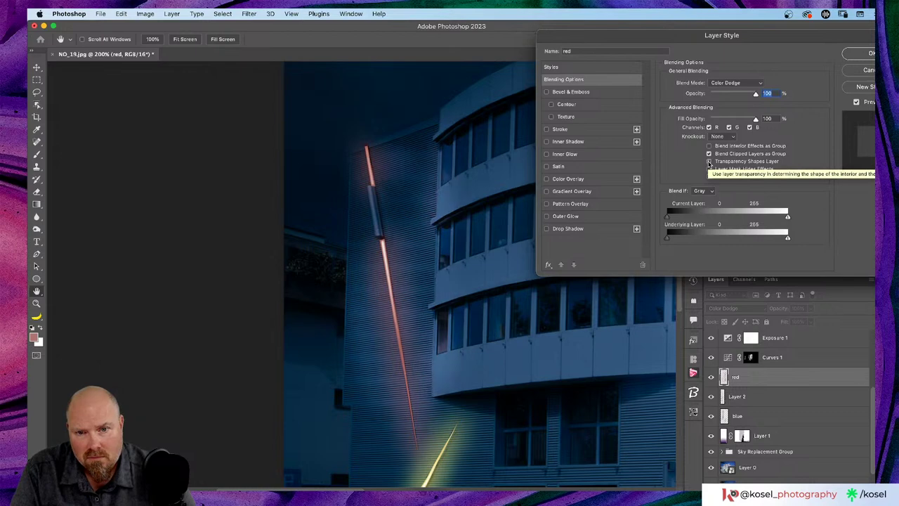
click(709, 162)
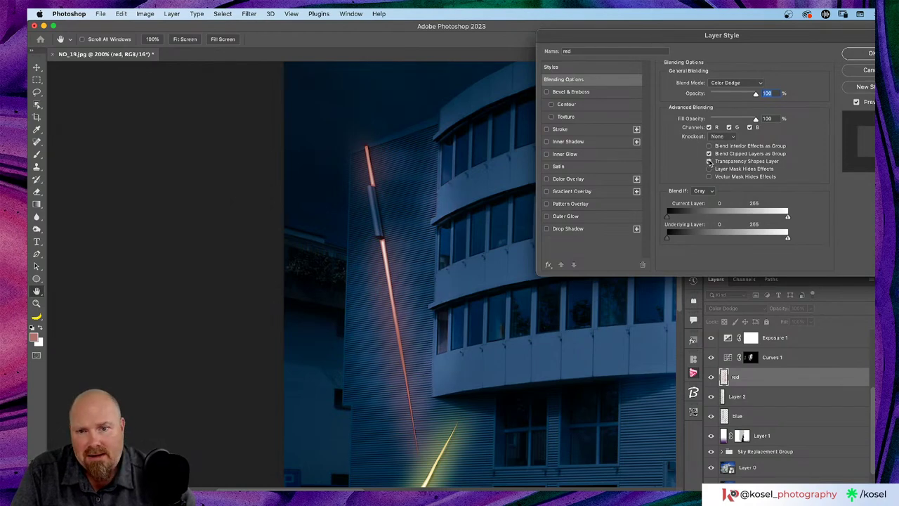
click(709, 161)
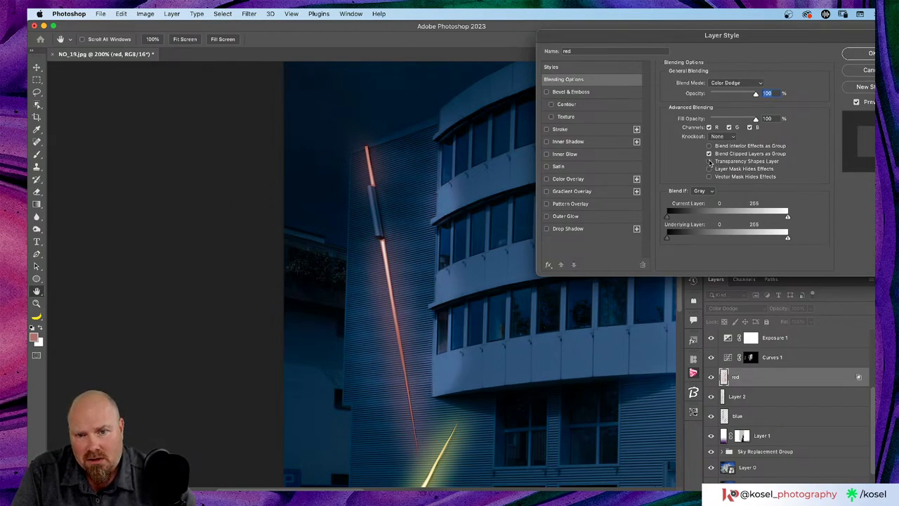
click(710, 162)
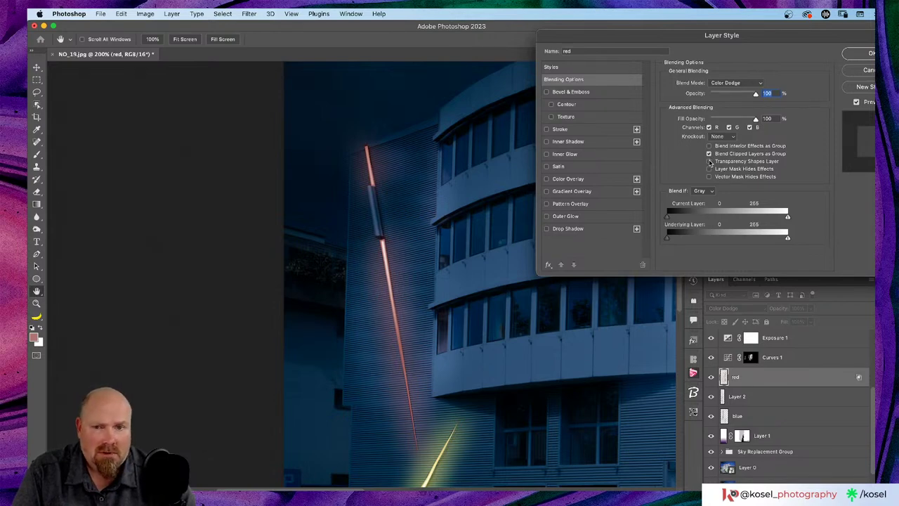
click(709, 162)
click(709, 162)
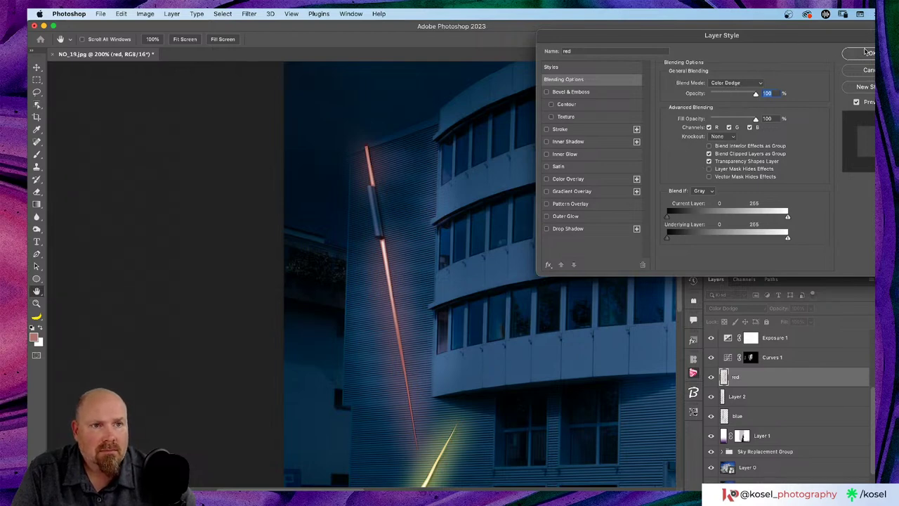
click(867, 52)
Set the red layer's blend mode to Color and lower its opacity to 60%.
click(748, 309)
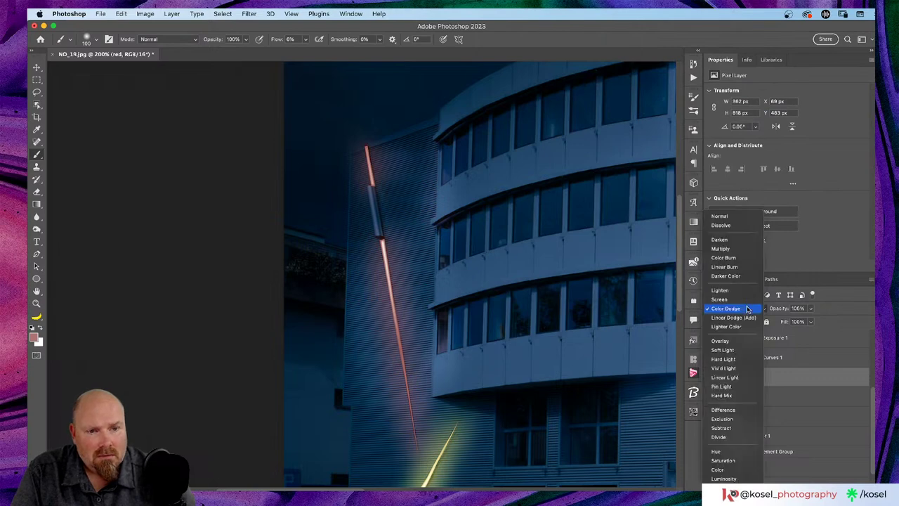
click(718, 470)
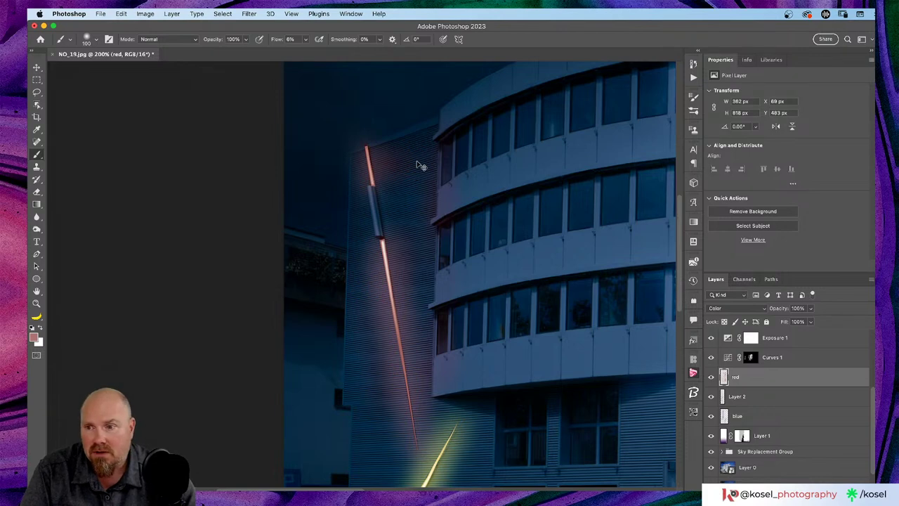
click(750, 358)
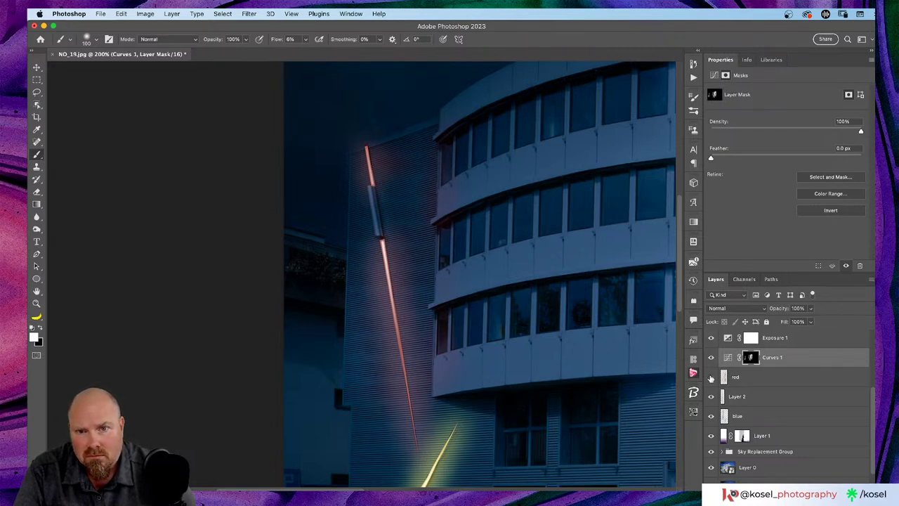
click(792, 377)
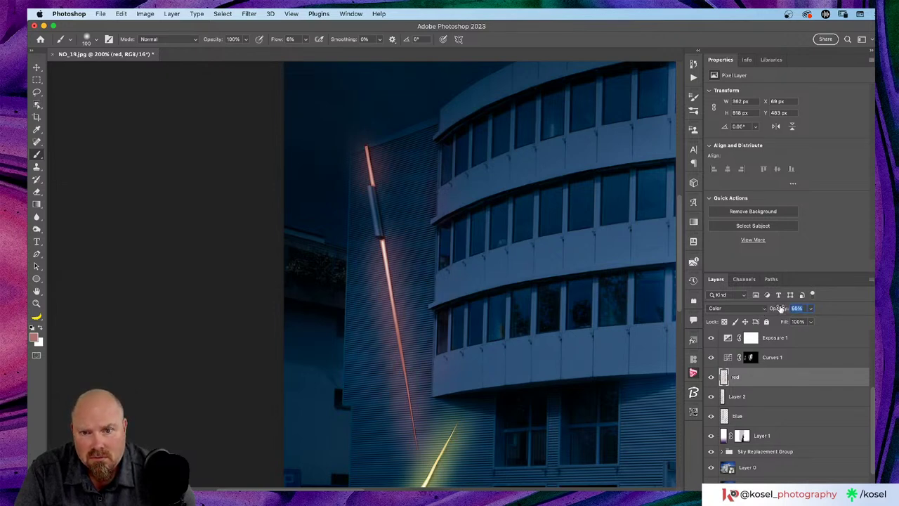
Toggle the red layer and then the Curves 1 layer to compare their effects on the red glow.
click(710, 377)
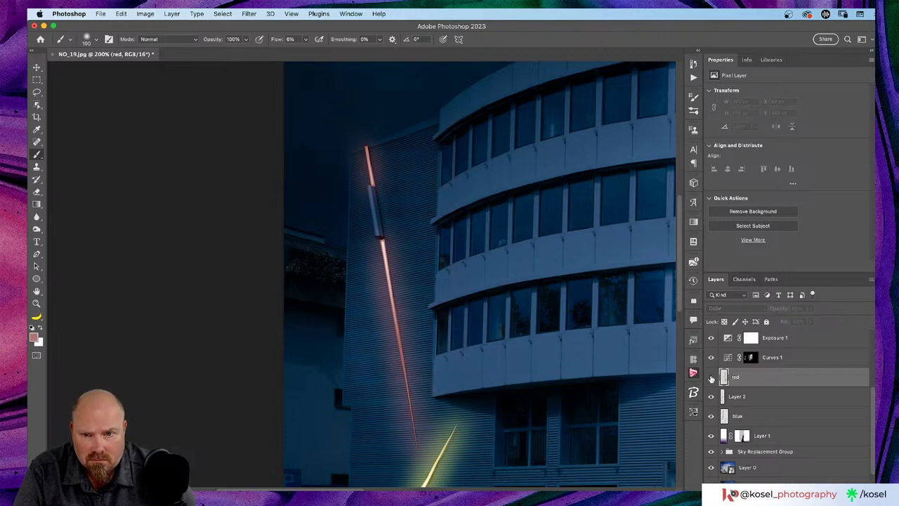
click(710, 377)
click(710, 377)
click(710, 377)
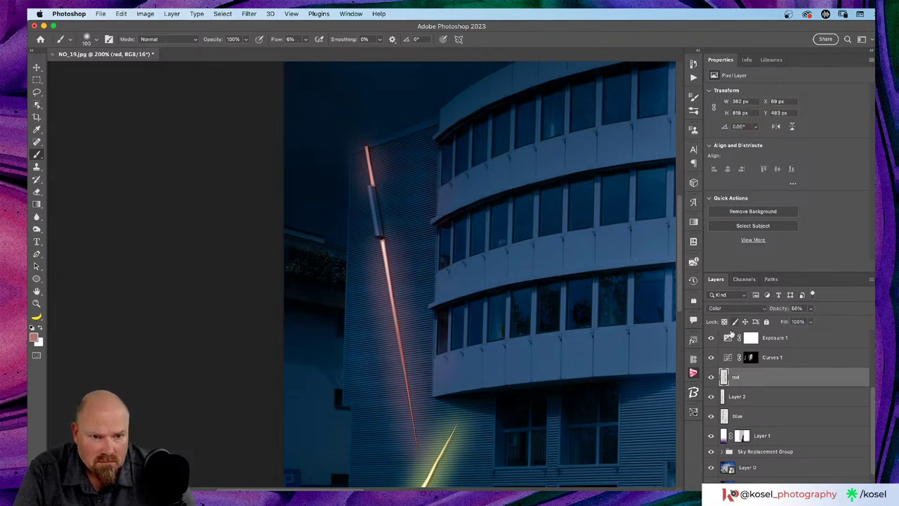
click(712, 358)
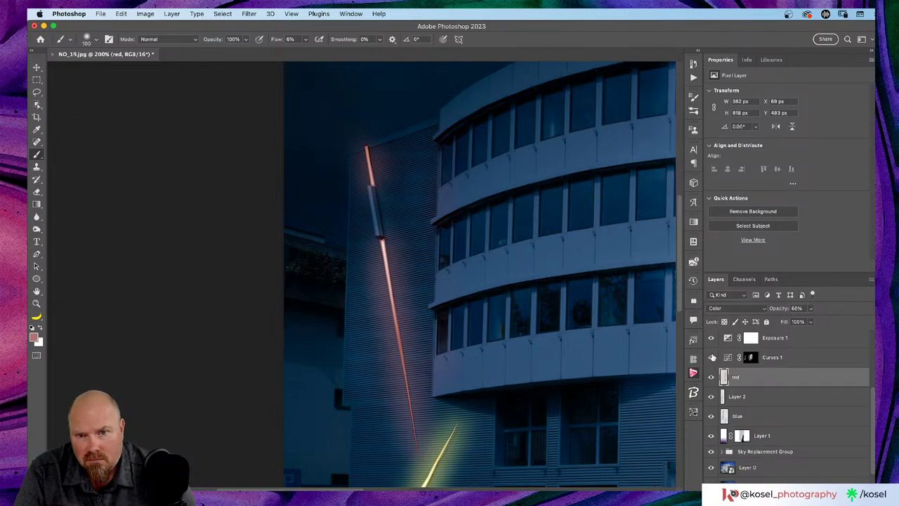
click(712, 358)
click(713, 358)
Create a new layer above the red layer and name it Yellow.
scroll(456, 312, down, 6)
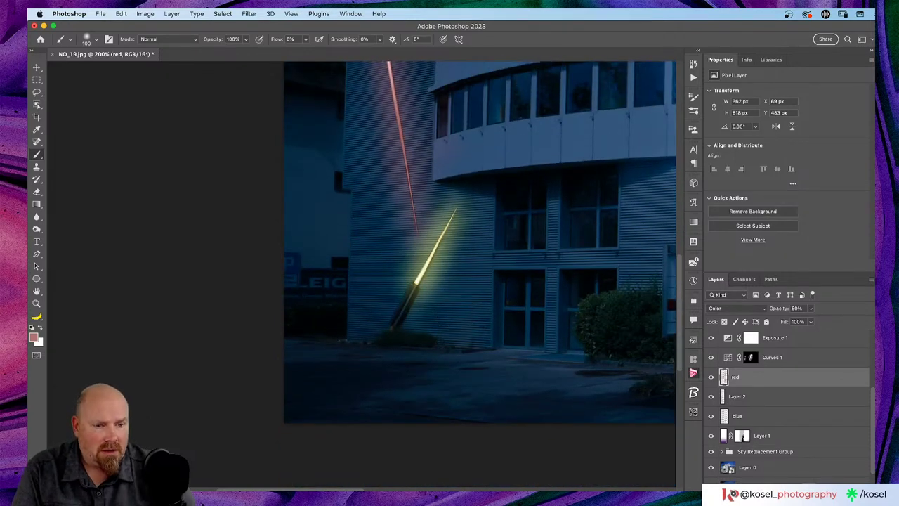
key(super+shift+alt+n)
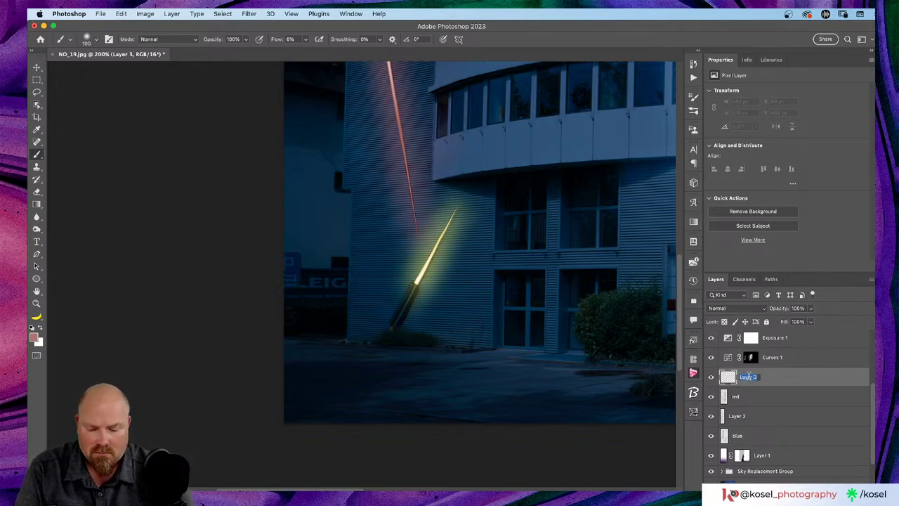
text(Yellow)
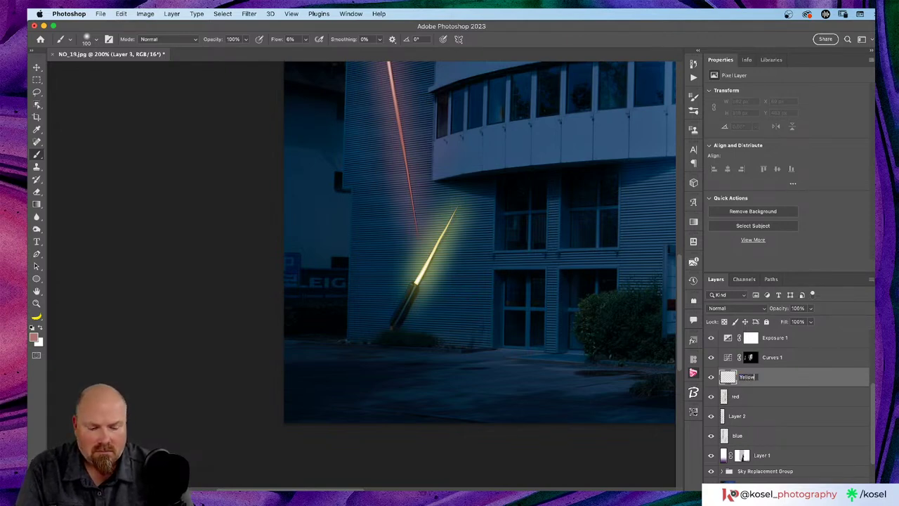
key(Return)
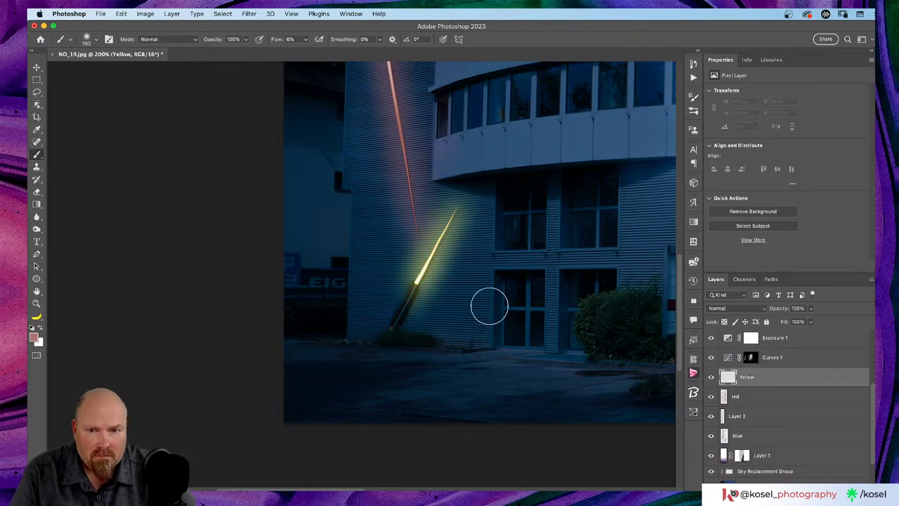
Sample the glow color beside the yellow tube and paint a soft glow around the tube with a 90 px brush.
key(i)
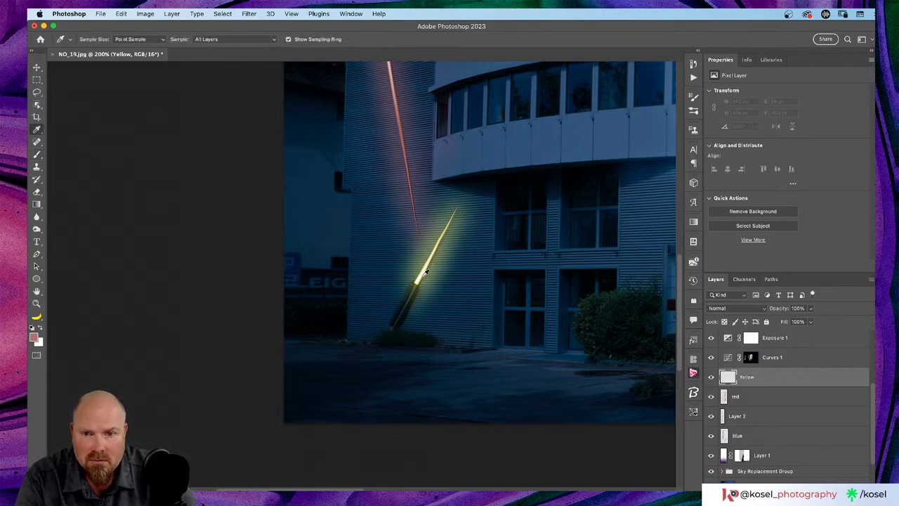
click(435, 273)
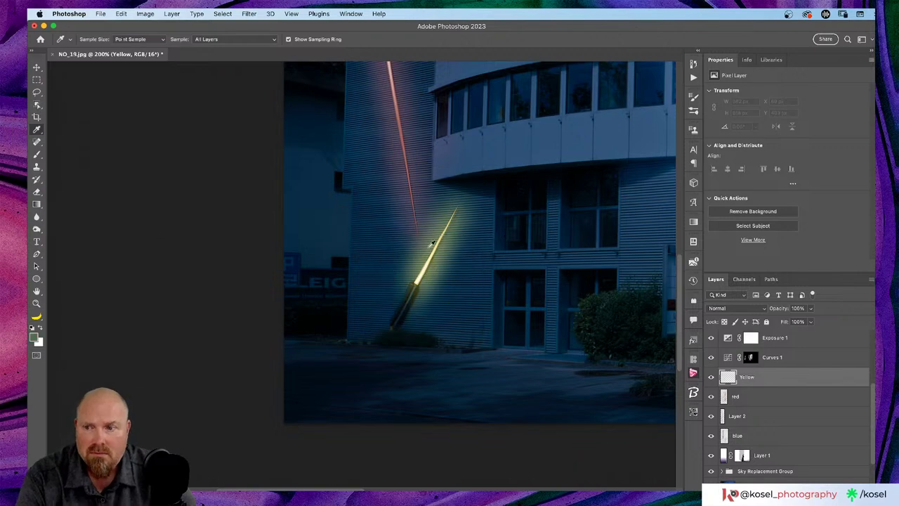
key(b)
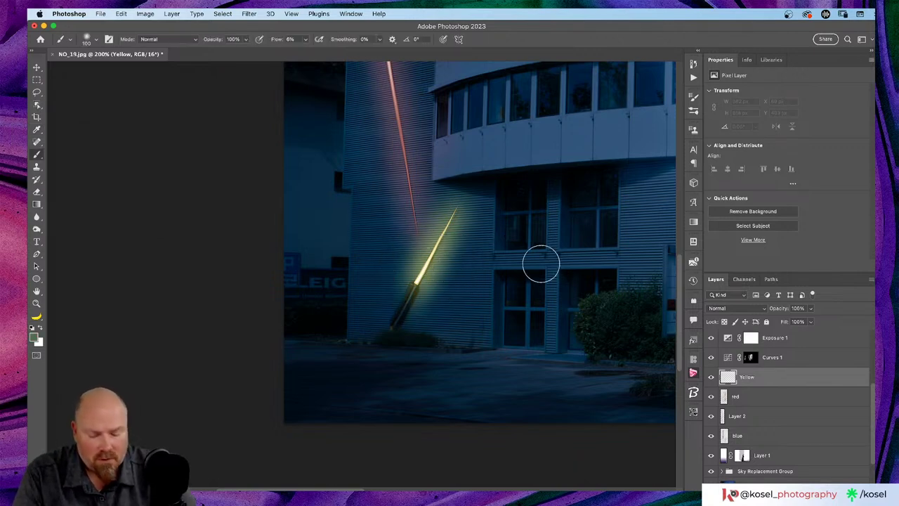
key(bracketleft)
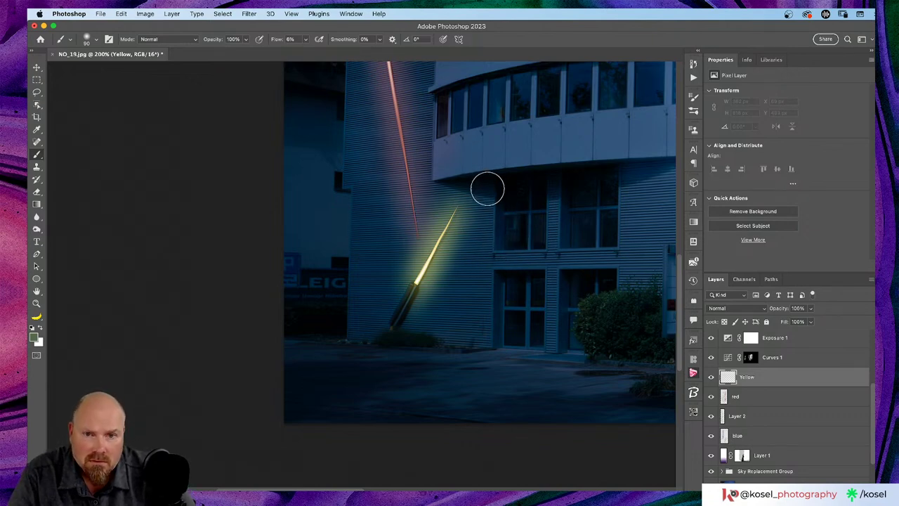
mouse_move(459, 223)
mouse_down()
mouse_move(468, 209)
mouse_move(471, 219)
mouse_up()
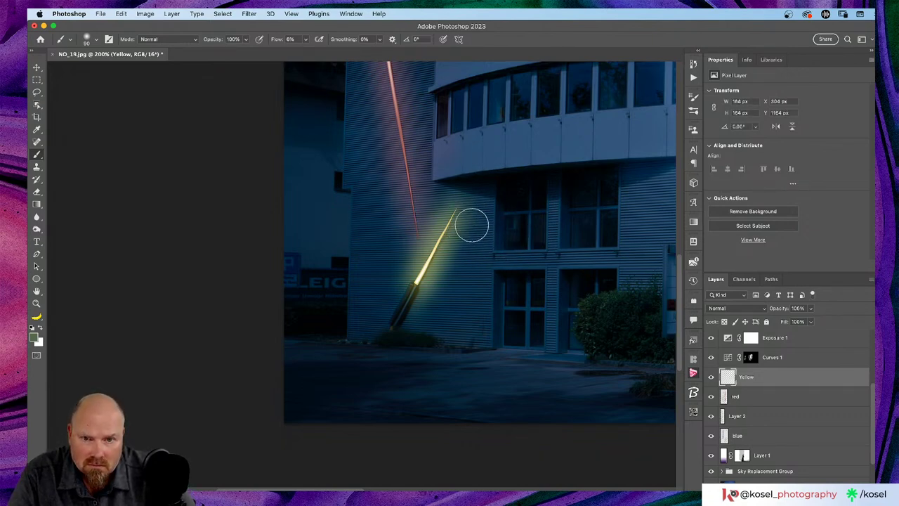
mouse_move(452, 251)
mouse_down()
mouse_move(435, 276)
mouse_move(438, 290)
mouse_up()
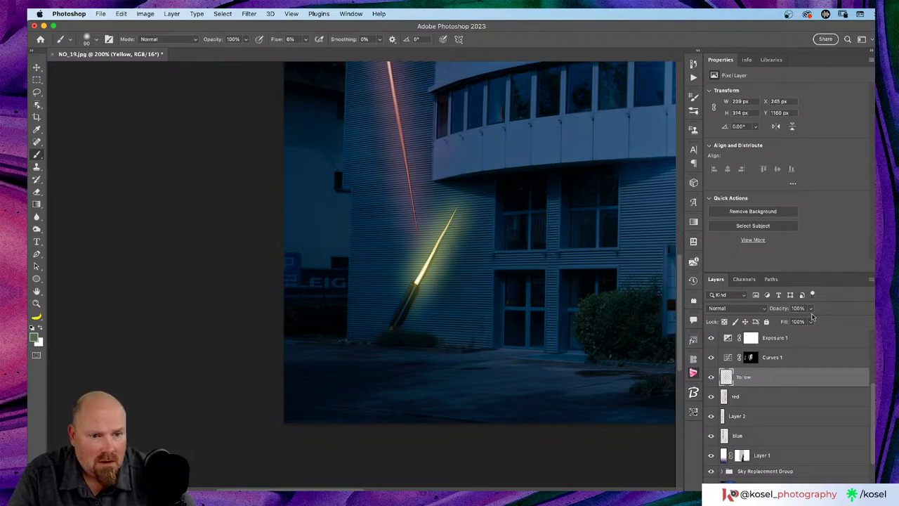
Set the Yellow layer's blend mode to Color and compare the image with the layer hidden and shown.
click(743, 310)
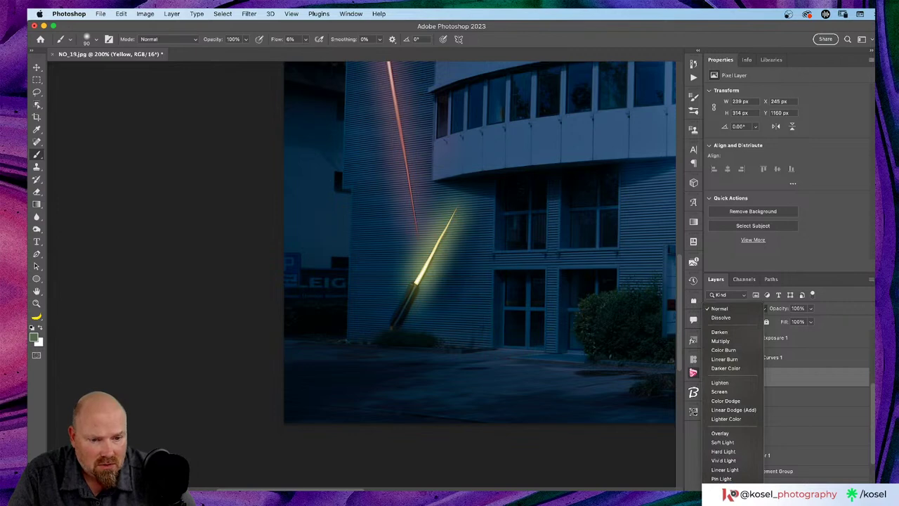
scroll(730, 421, down, 1)
click(724, 478)
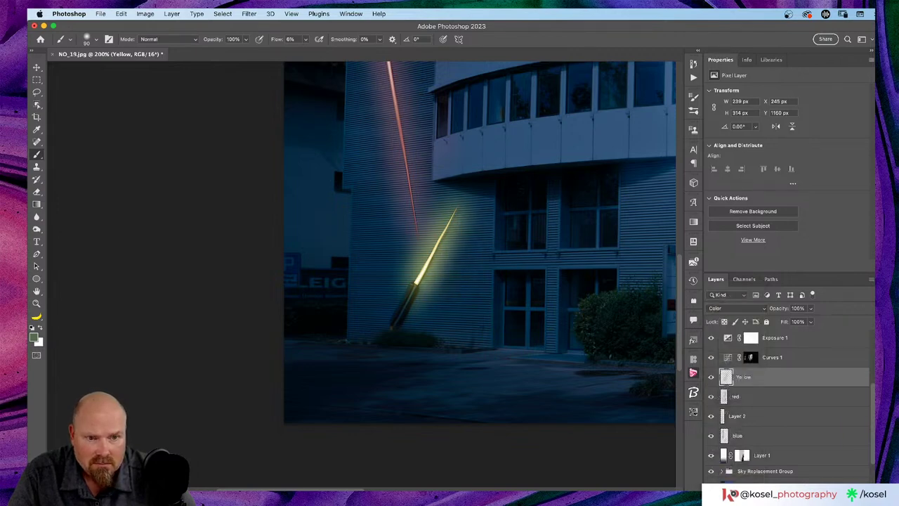
click(711, 378)
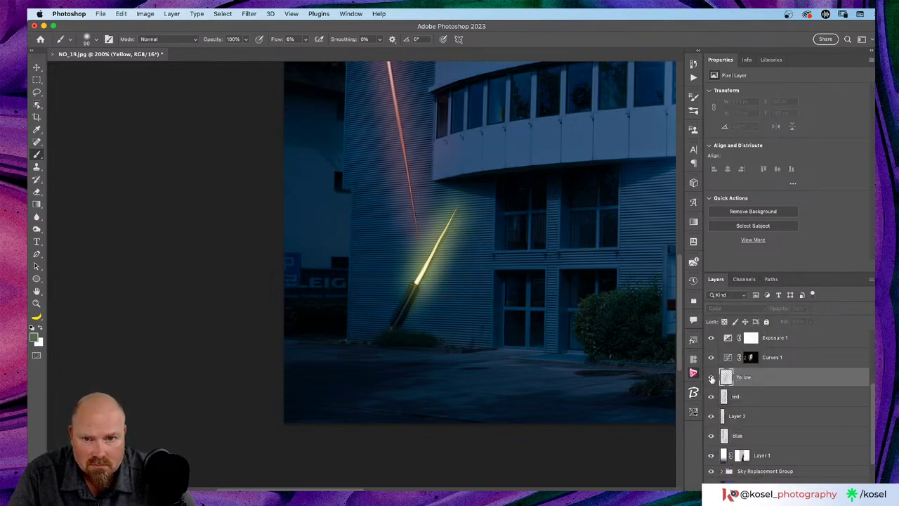
click(711, 378)
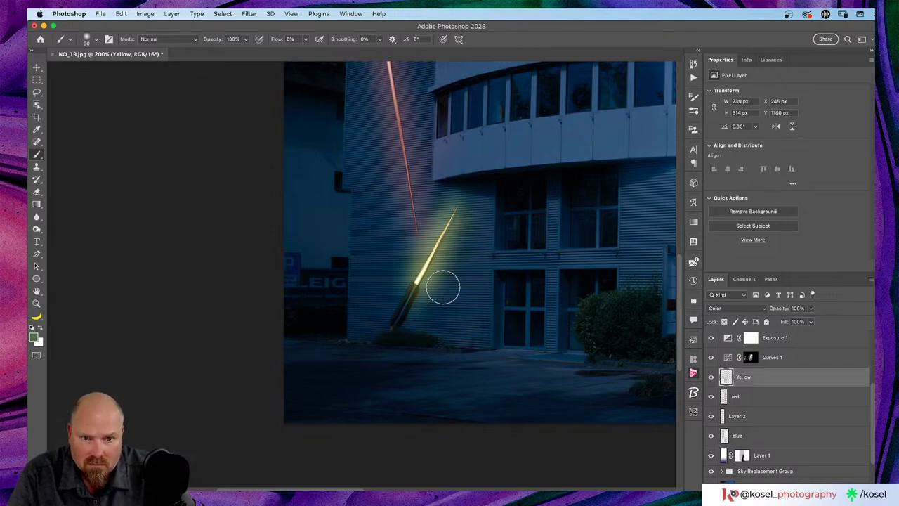
Extend the painted yellow glow across the facade and entrance on both sides of the yellow tube.
drag(454, 277, 453, 296)
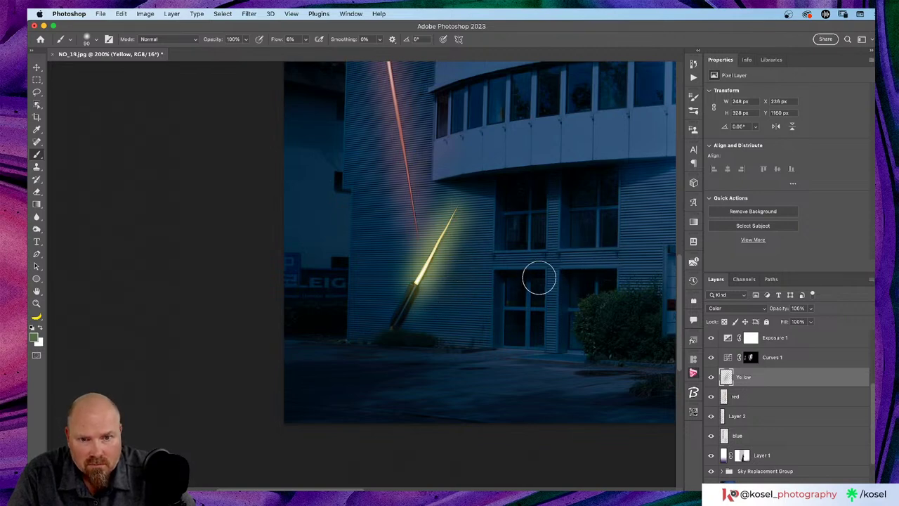
mouse_move(539, 279)
mouse_down()
mouse_move(536, 335)
mouse_move(615, 211)
mouse_move(595, 189)
mouse_move(462, 306)
mouse_move(469, 299)
mouse_move(464, 340)
mouse_move(472, 257)
mouse_up()
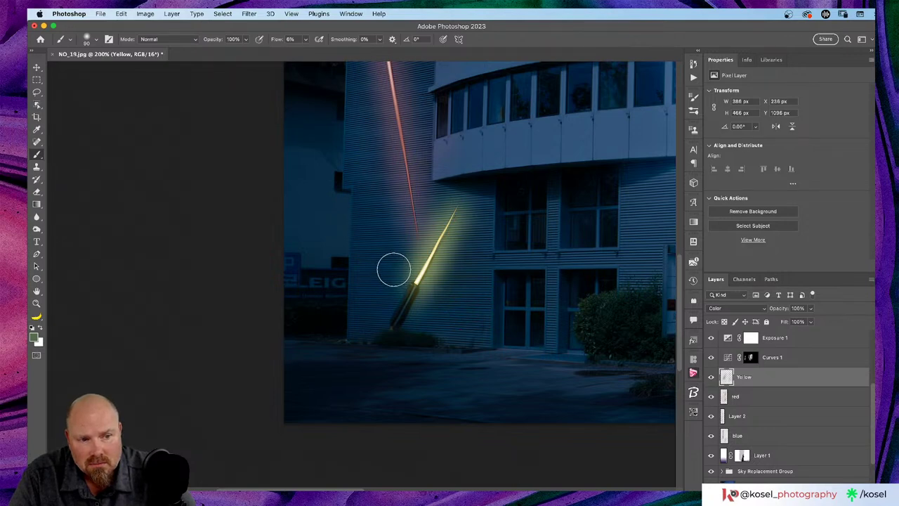
mouse_move(397, 267)
mouse_down()
mouse_move(403, 243)
mouse_move(385, 270)
mouse_move(399, 262)
mouse_move(381, 279)
mouse_move(402, 261)
mouse_move(381, 282)
mouse_move(393, 283)
mouse_move(394, 264)
mouse_move(385, 264)
mouse_move(365, 293)
mouse_up()
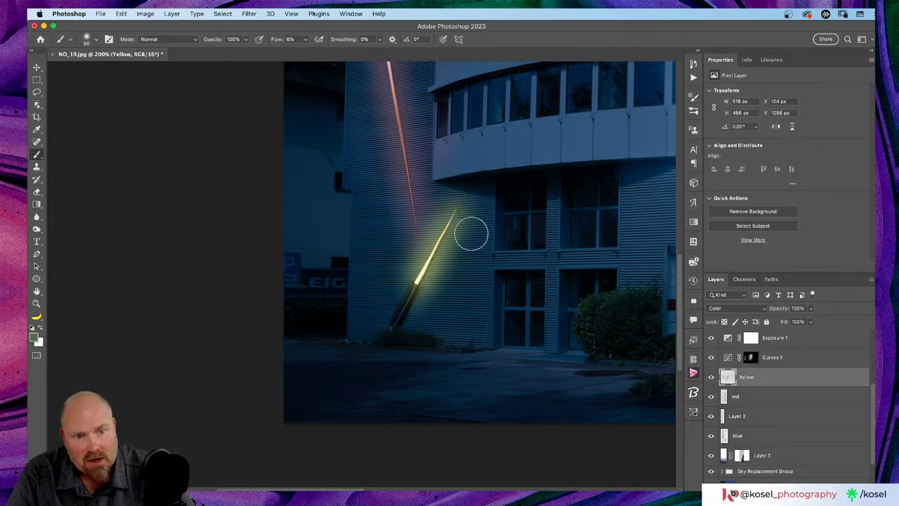
Select the Curves 1 mask and toggle the layer to compare its brightening around the yellow light.
click(752, 358)
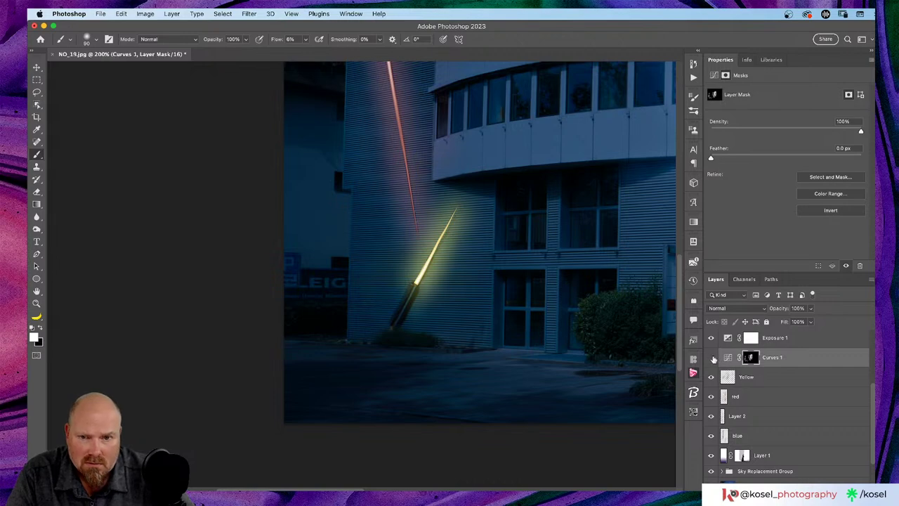
click(711, 358)
click(711, 357)
click(711, 358)
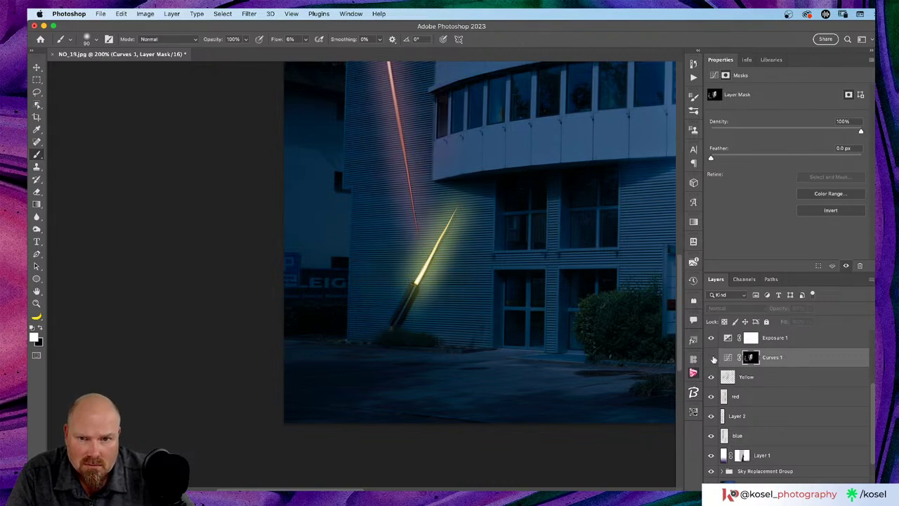
click(711, 358)
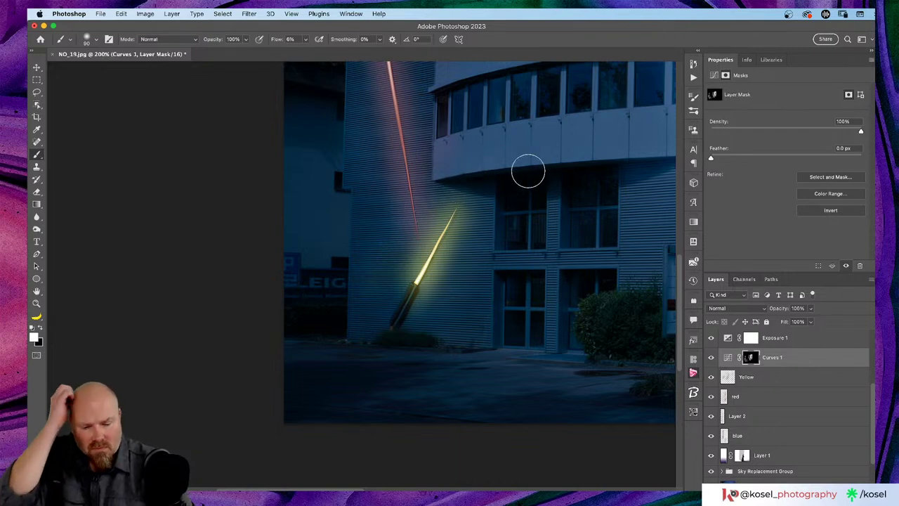
Add a new layer above Curves 1 and fill it with 50% Gray at 100% opacity in Normal mode.
key(super+0)
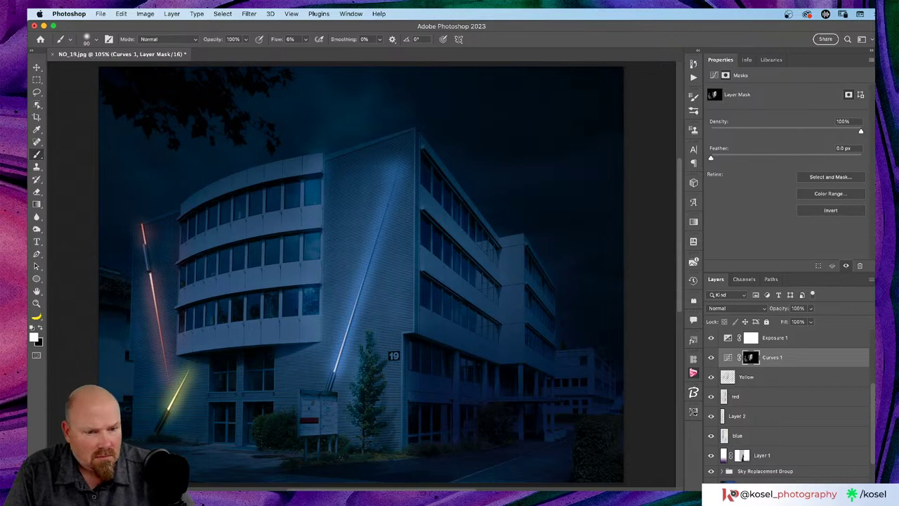
key(super+alt+shift+n)
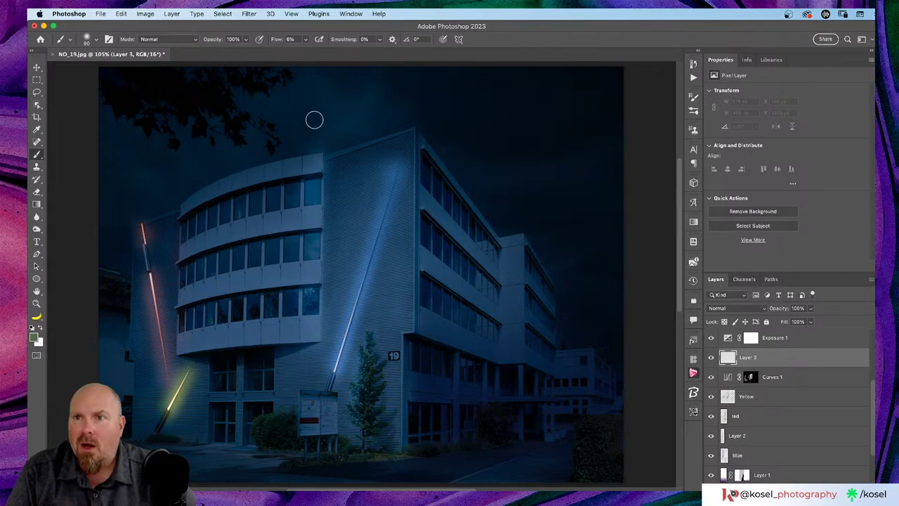
click(141, 14)
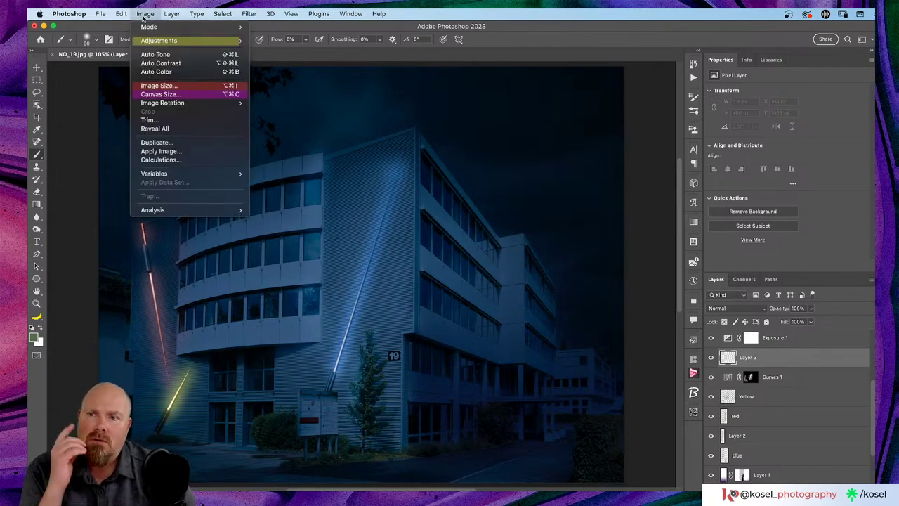
mouse_move(127, 14)
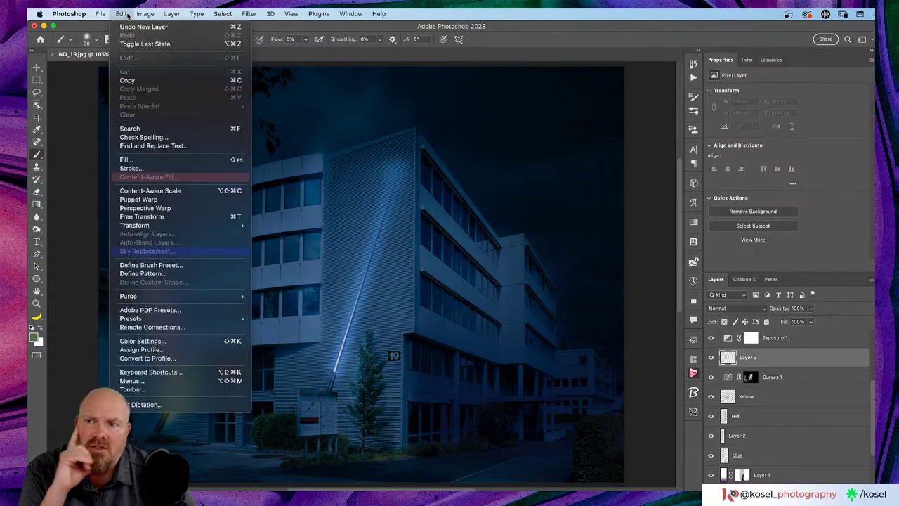
click(139, 161)
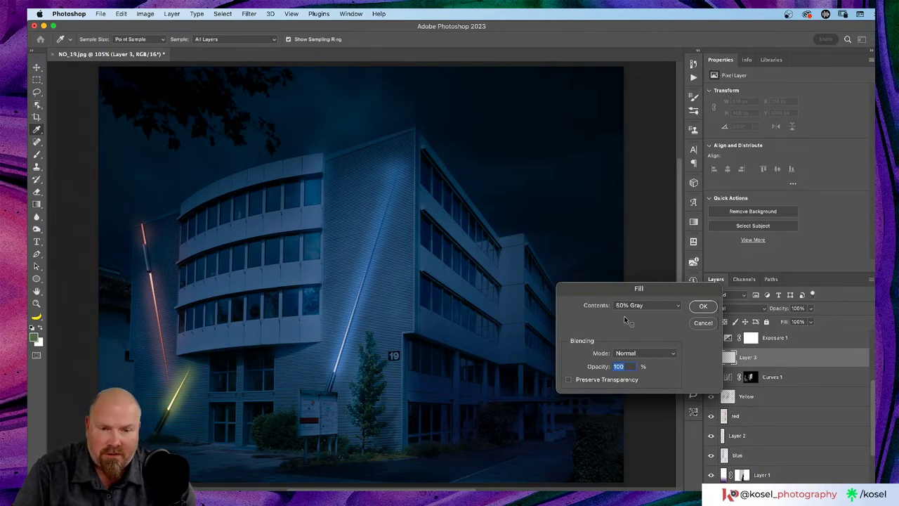
click(704, 306)
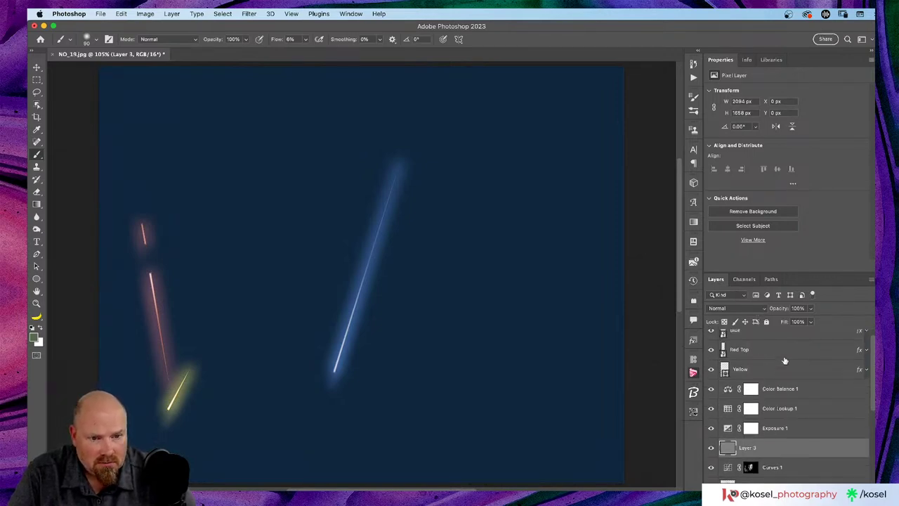
Move the gray Layer 3 to the very top of the layer stack and set its blend mode to Overlay.
scroll(785, 360, up, 1)
drag(804, 456, 786, 334)
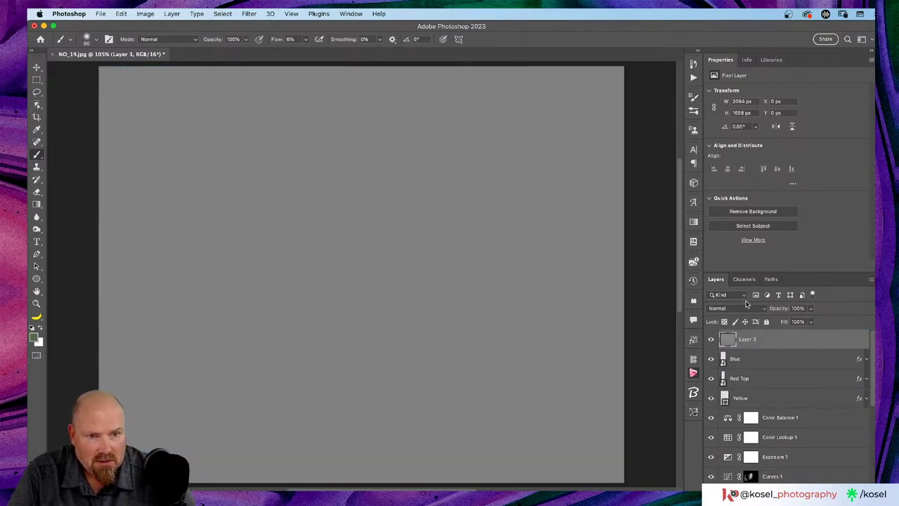
click(744, 309)
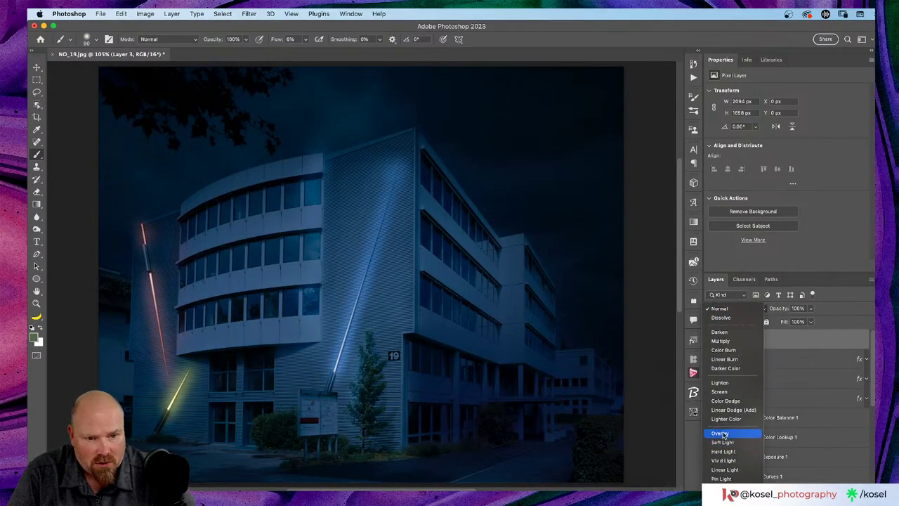
click(724, 434)
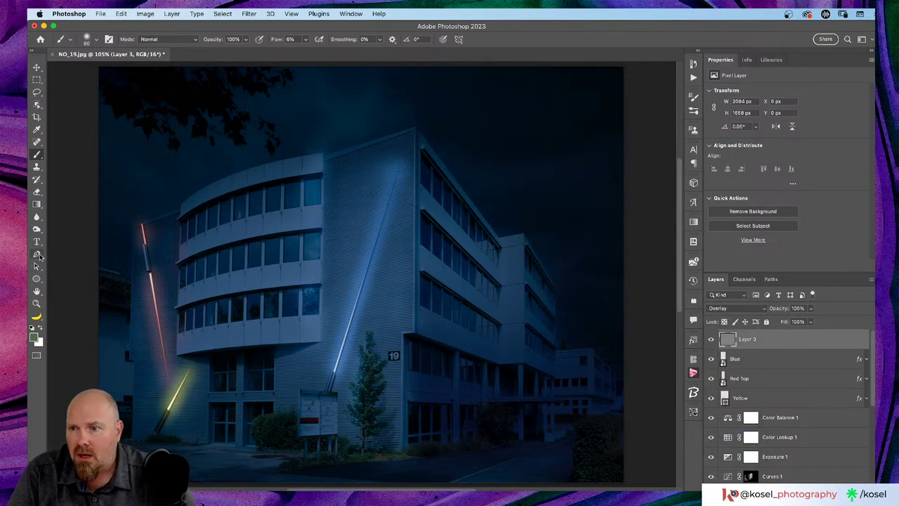
Choose the Burn tool and set its range to Midtones with 30% exposure.
click(37, 229)
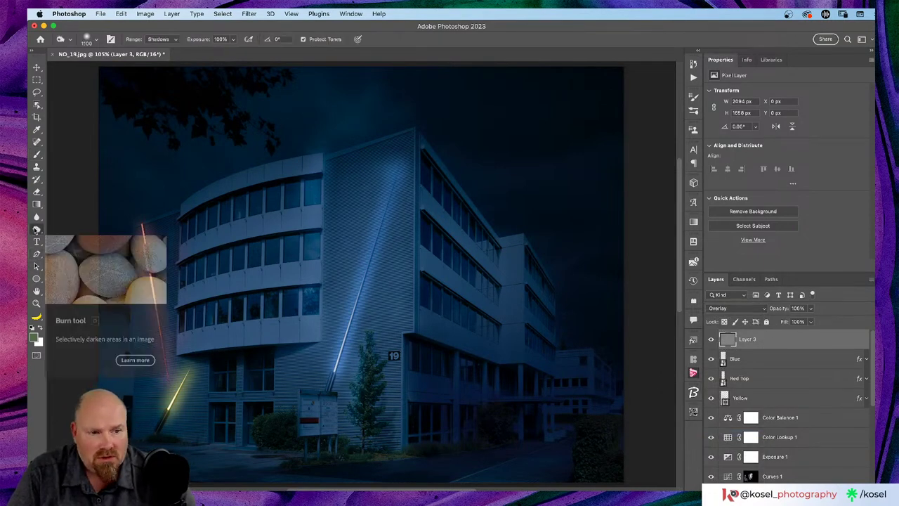
right_click(37, 230)
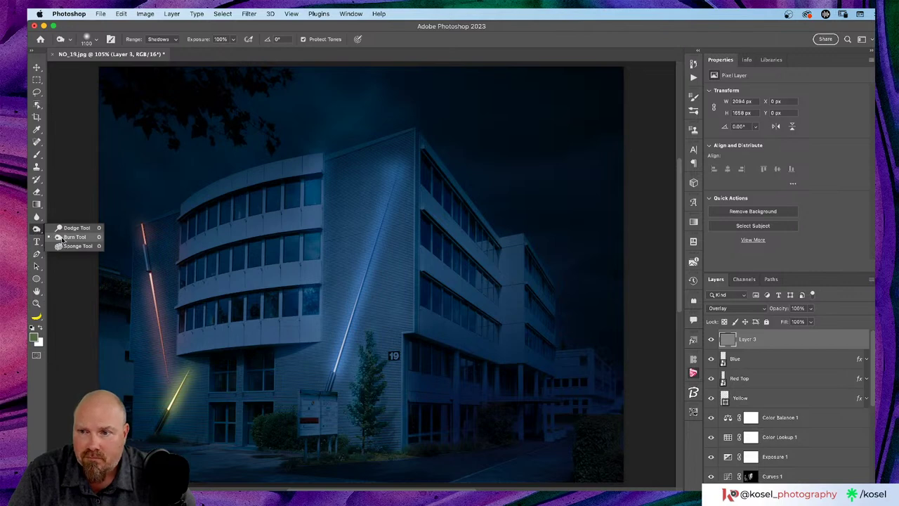
click(65, 238)
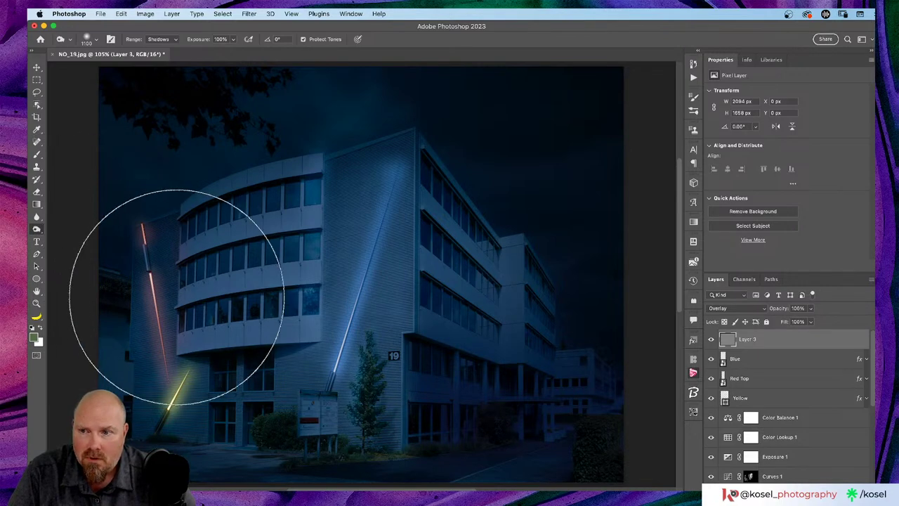
click(174, 40)
click(160, 50)
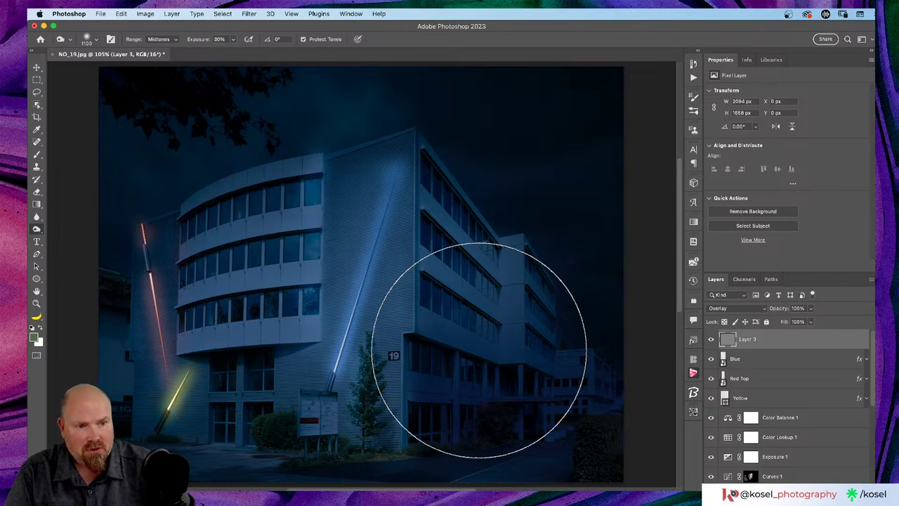
Reduce the Burn brush to 175 px and darken the sign board at the foot of the blue tube.
key(bracketleft)
key(bracketleft)
key(bracketleft)
key(bracketleft)
key(bracketleft)
key(bracketleft)
key(bracketleft)
key(bracketleft)
key(bracketleft)
key(bracketleft)
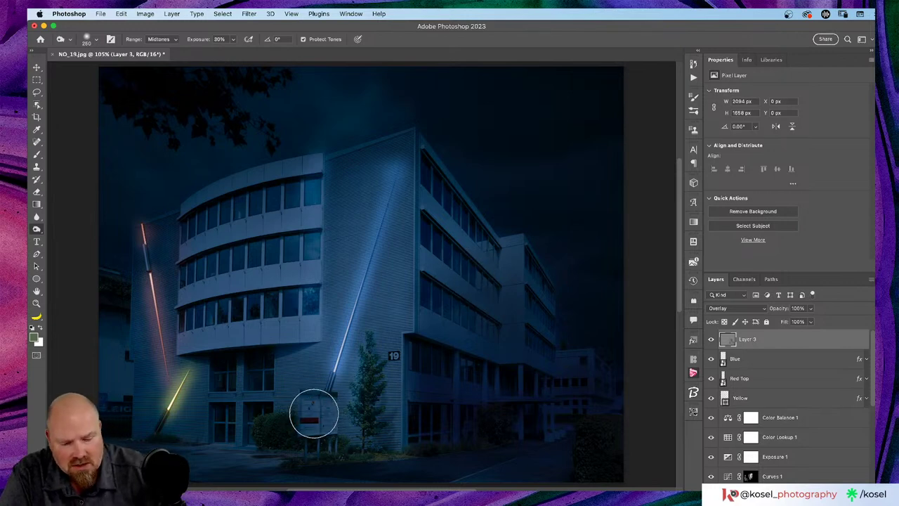
key(bracketleft)
key(bracketleft)
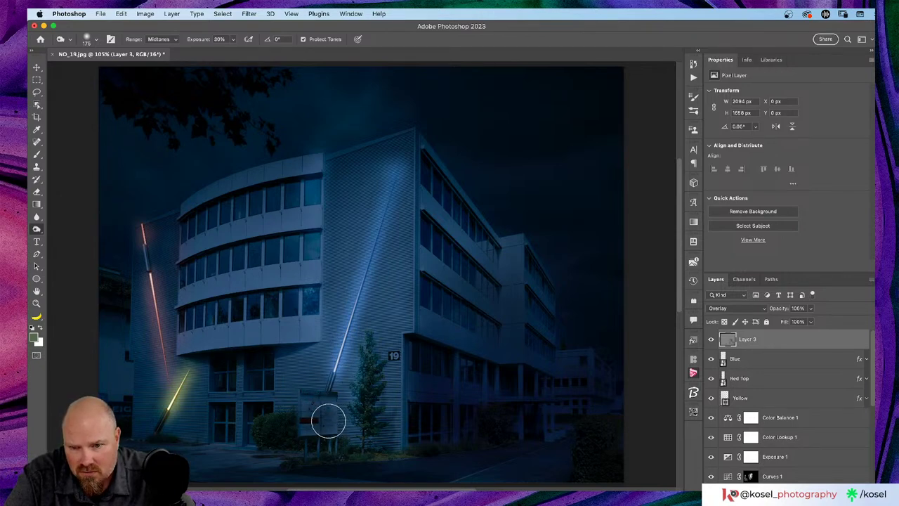
drag(306, 434, 312, 419)
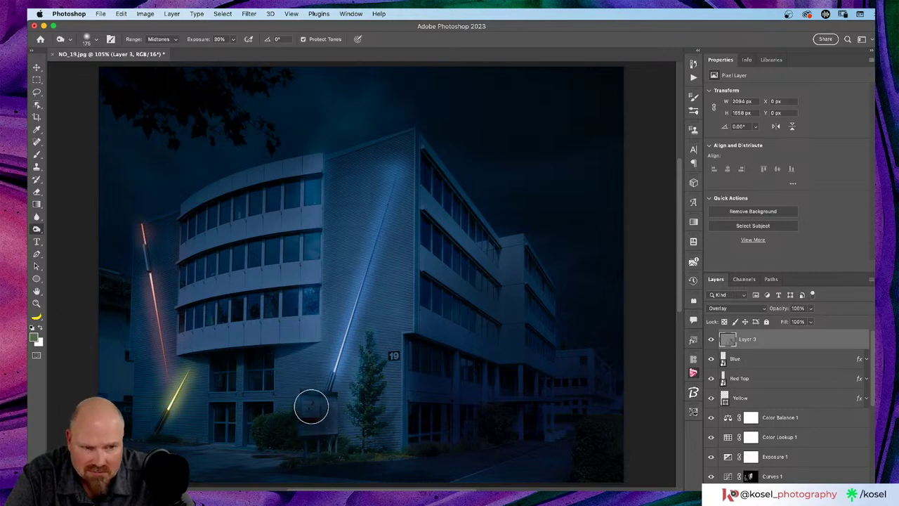
Try the Highlights range for burning and compare the image with Layer 3 hidden and shown.
click(177, 40)
click(168, 52)
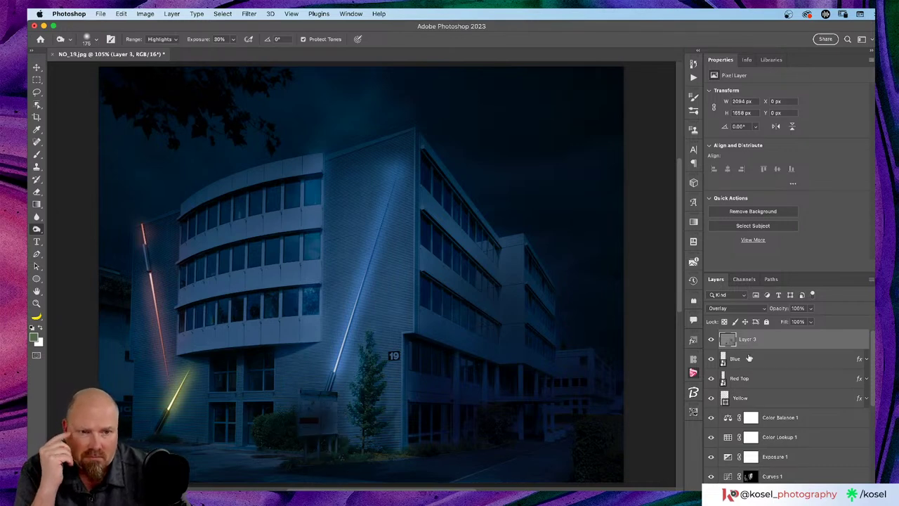
click(711, 339)
click(711, 340)
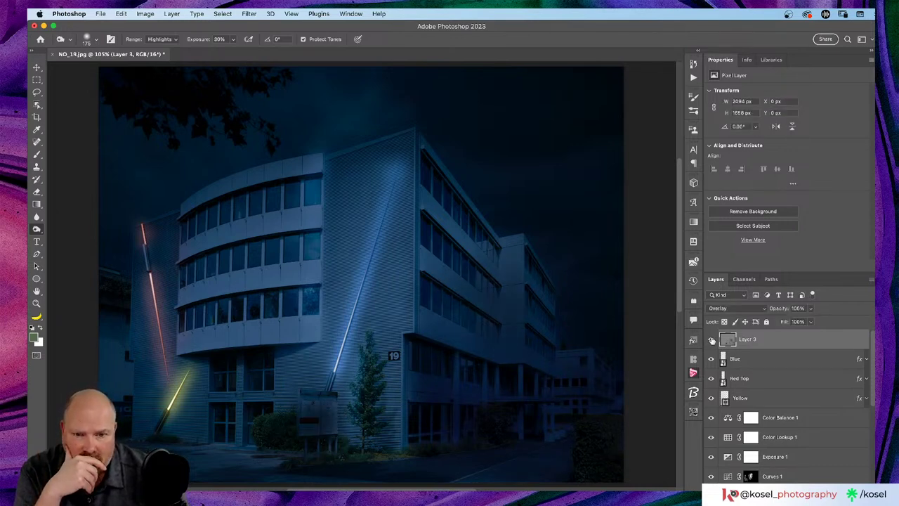
click(711, 340)
click(711, 339)
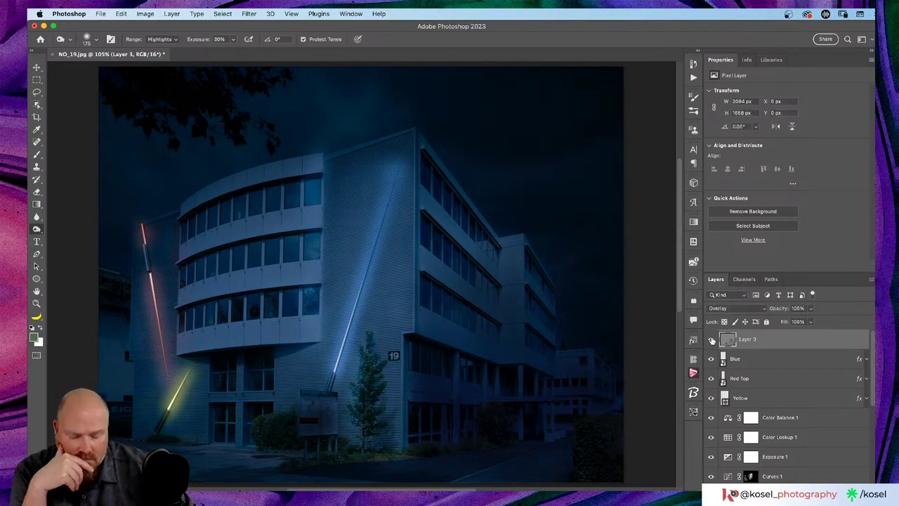
Burn the sign and its surroundings further in the Midtones range and compare with Layer 3 hidden and shown.
click(170, 39)
click(174, 30)
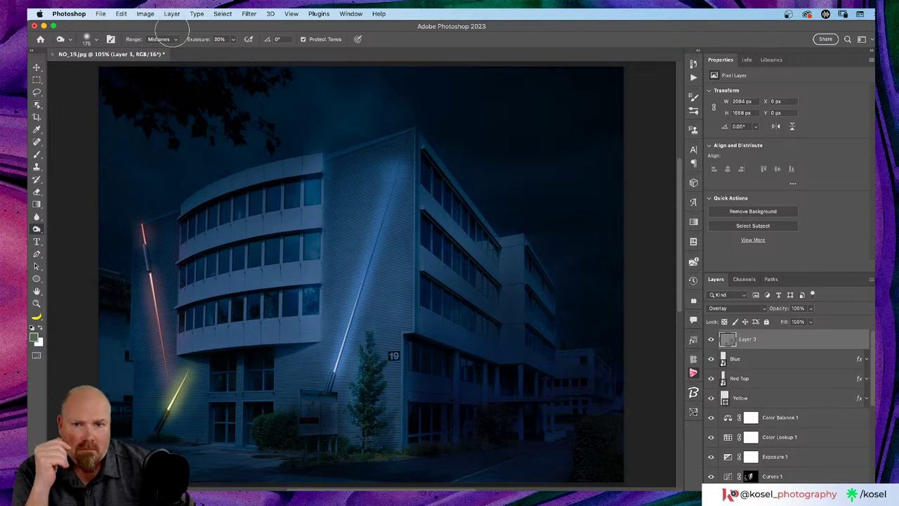
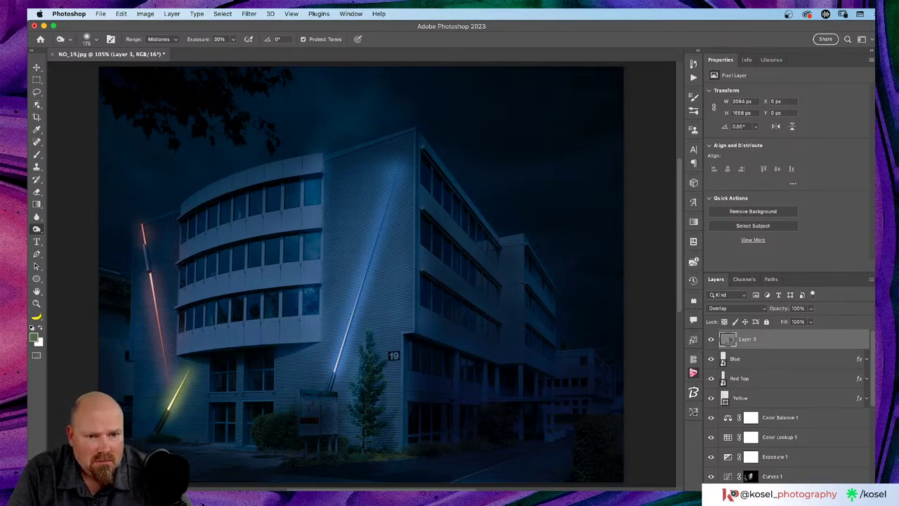
click(710, 340)
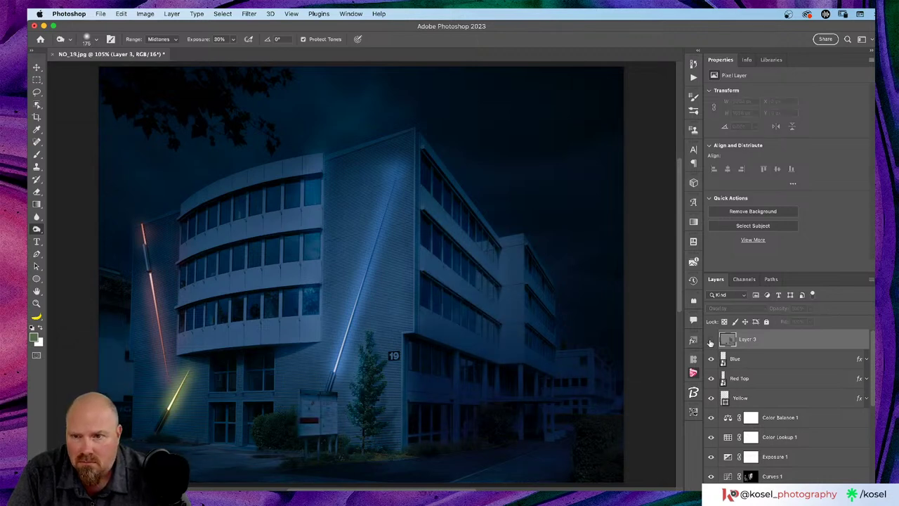
click(710, 340)
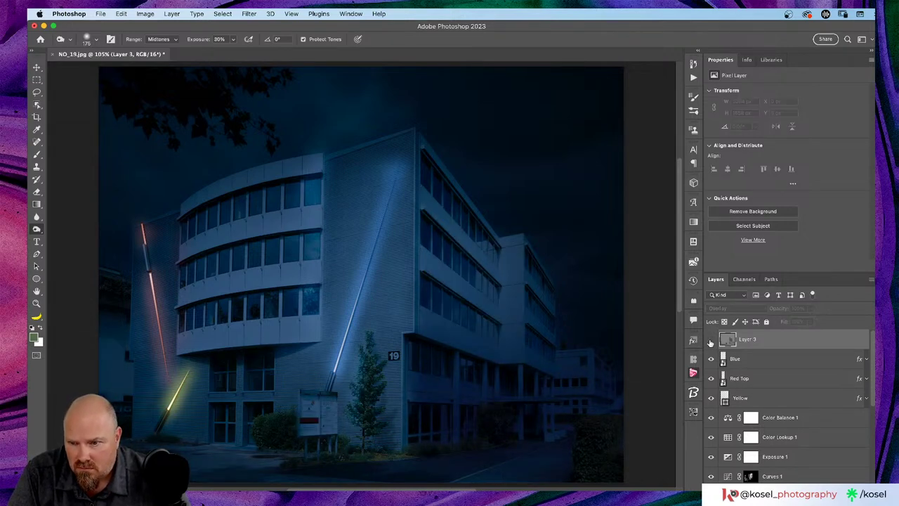
click(710, 340)
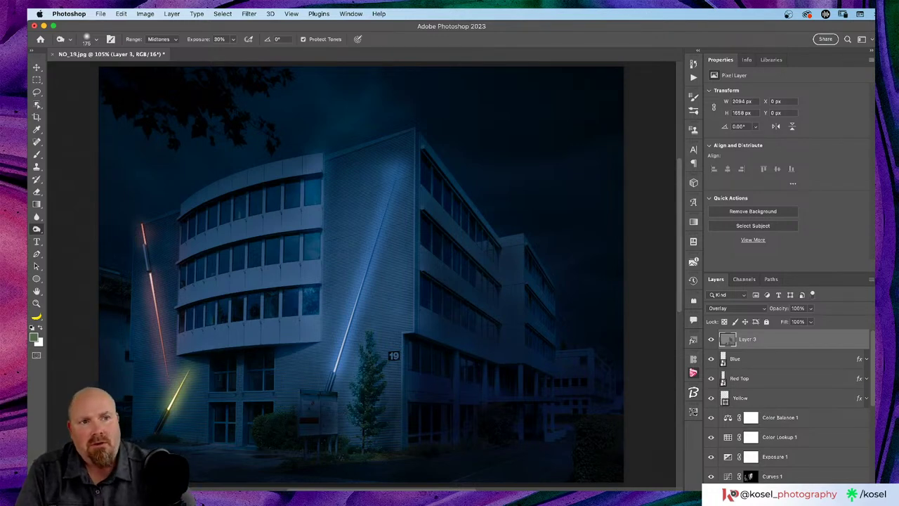
Review the layer stack and compare the building's lighting with the Curves 1 layer hidden and shown.
scroll(477, 439, left, 3)
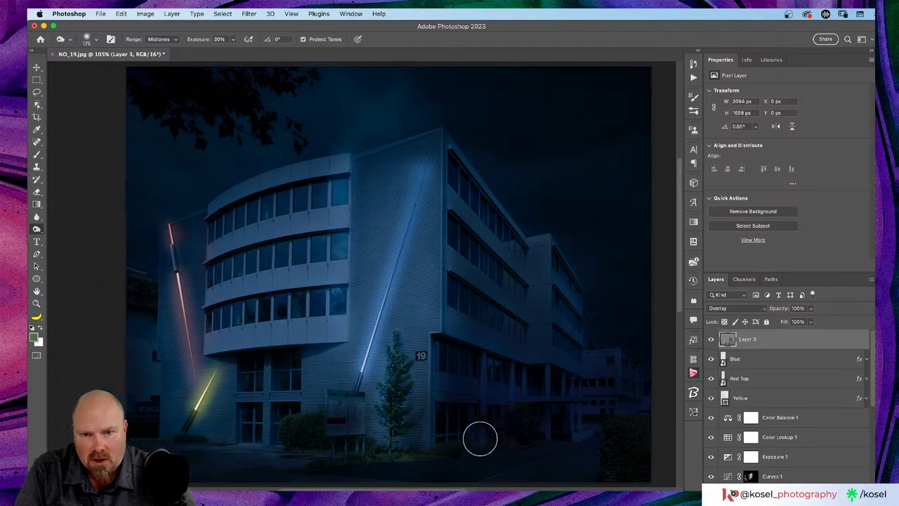
scroll(480, 439, down, 2)
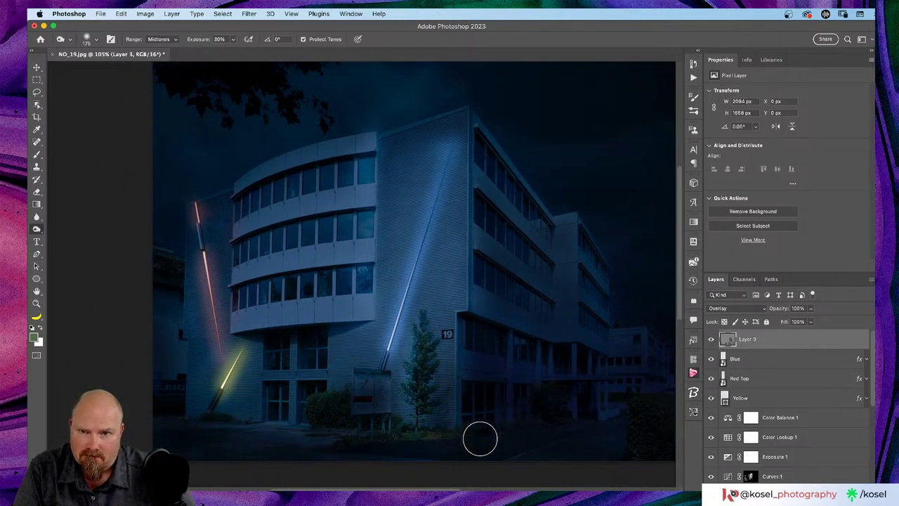
scroll(479, 439, up, 2)
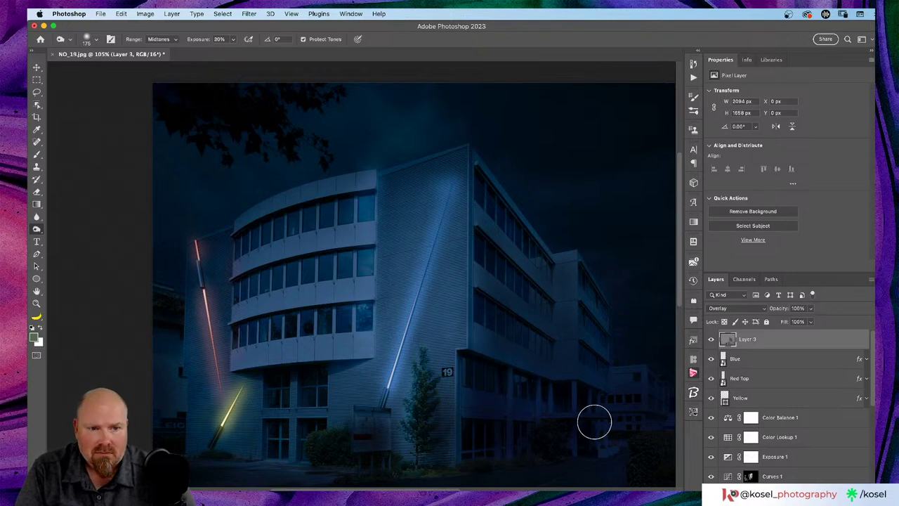
scroll(818, 373, down, 5)
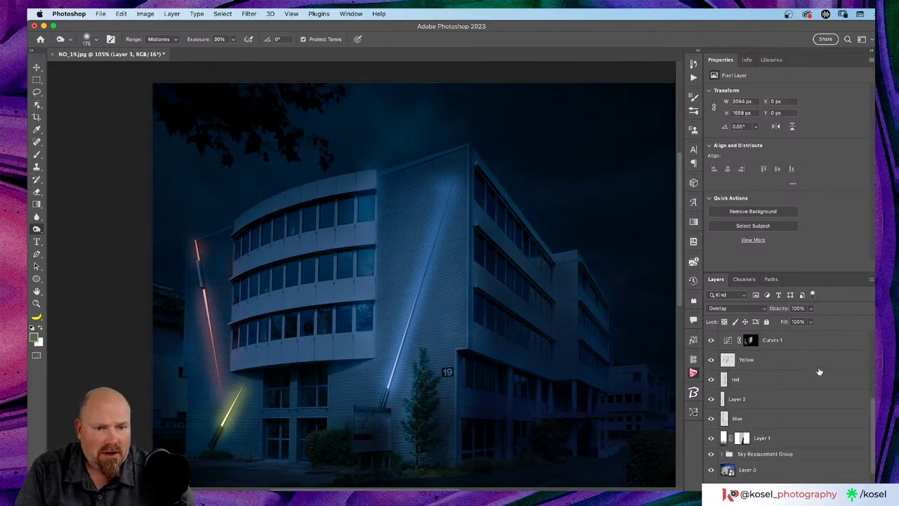
scroll(806, 375, up, 4)
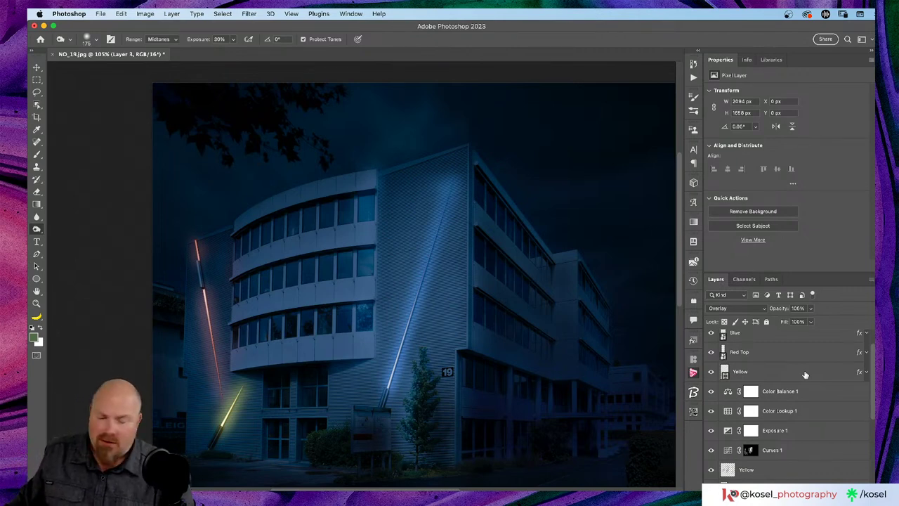
key(super)
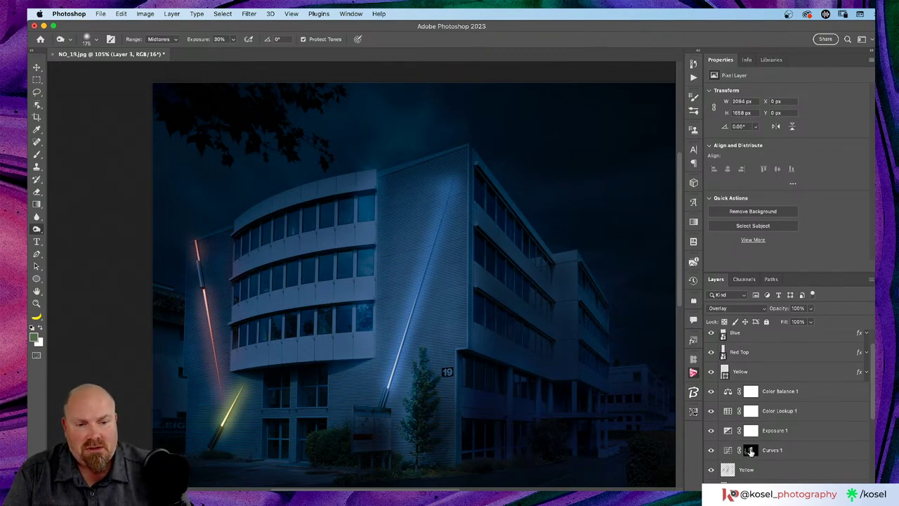
scroll(751, 453, down, 3)
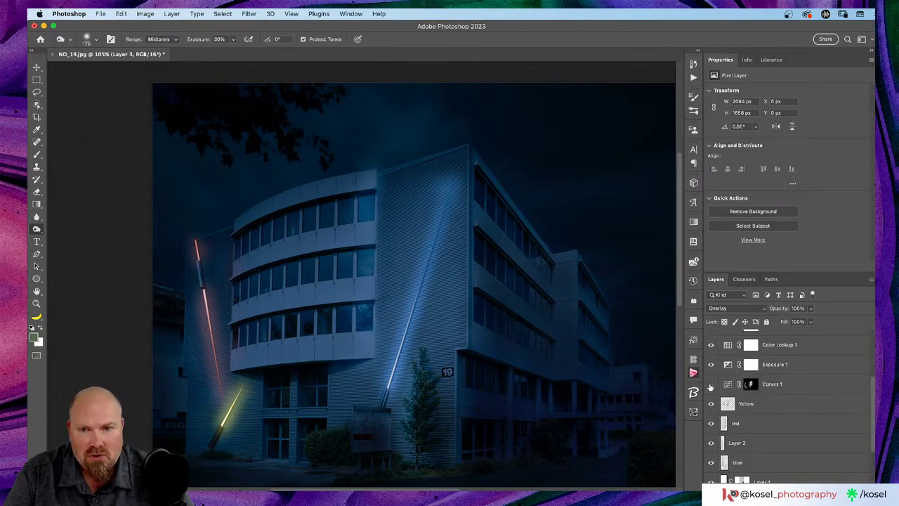
click(710, 384)
click(710, 385)
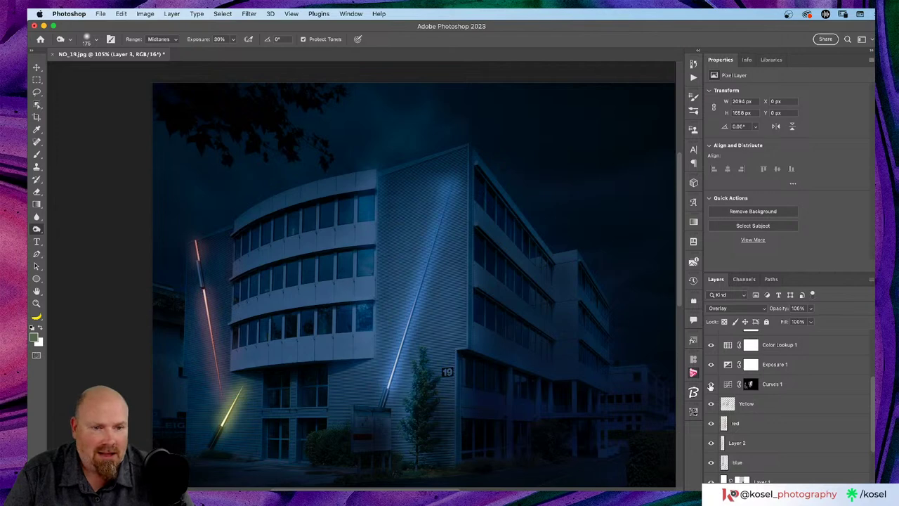
click(710, 384)
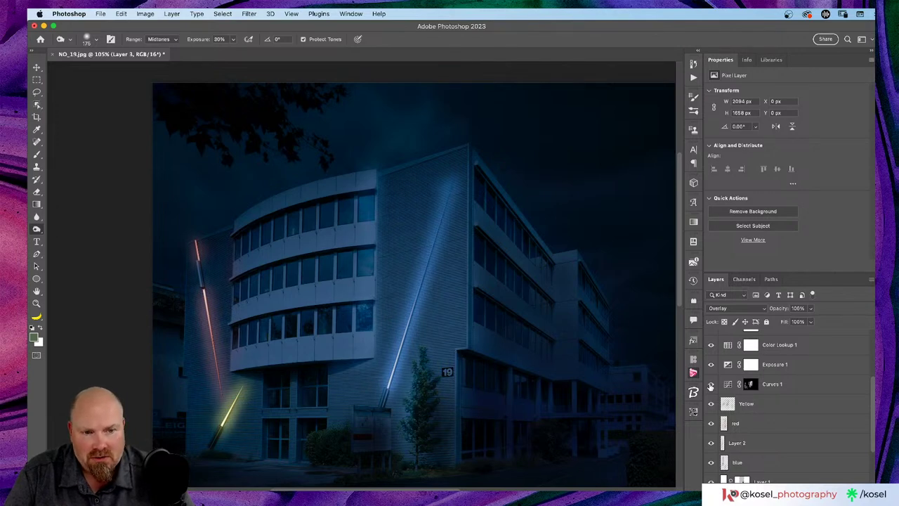
click(710, 385)
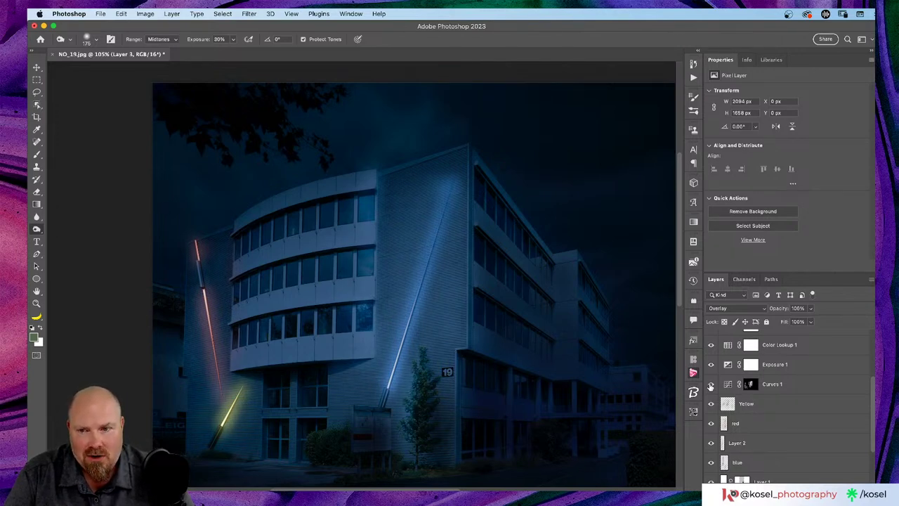
click(710, 385)
click(710, 385)
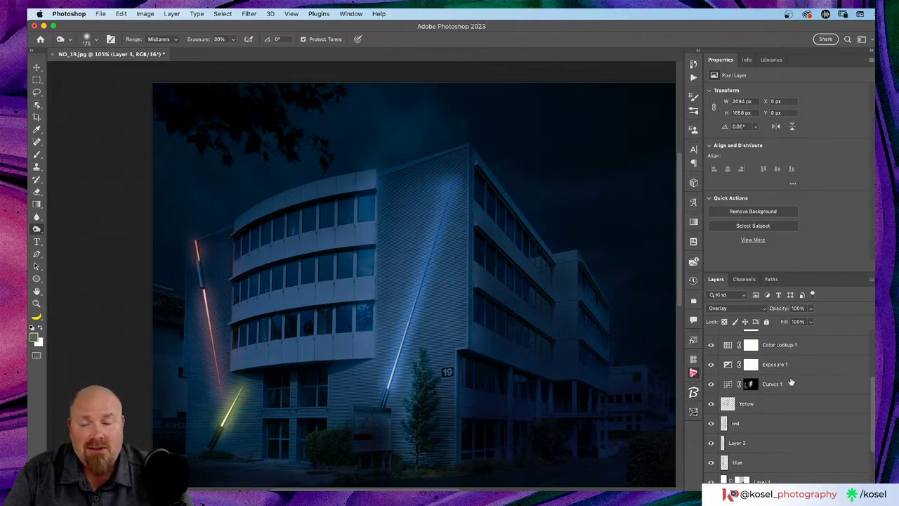
Switch from the Burn tool to the Dodge tool and set its range to Midtones.
scroll(793, 381, up, 3)
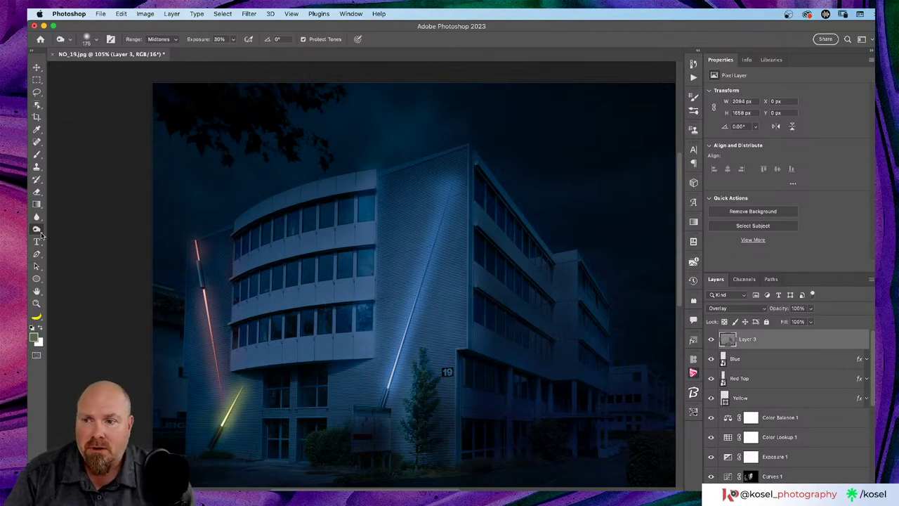
drag(40, 235, 83, 234)
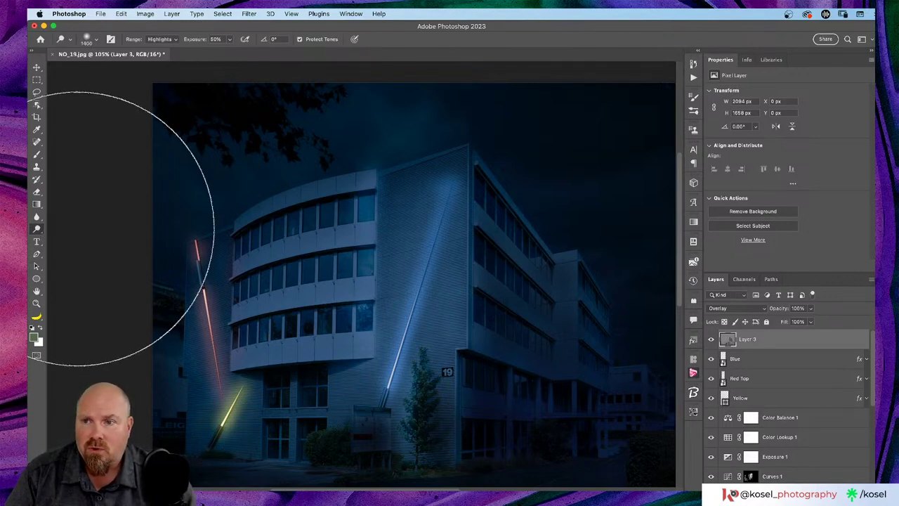
click(167, 38)
click(170, 30)
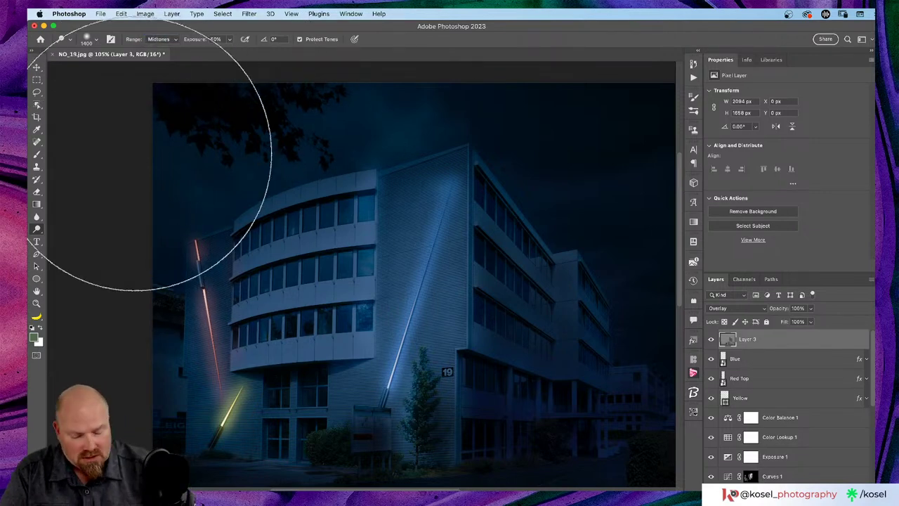
Reduce the Dodge brush to 175 px and brighten the facade along the blue, red and yellow tubes.
key(bracketleft)
key(bracketleft)
key(bracketleft)
key(bracketleft)
key(bracketleft)
key(bracketleft)
key(bracketleft)
key(bracketleft)
key(bracketleft)
key(bracketleft)
key(bracketleft)
key(bracketleft)
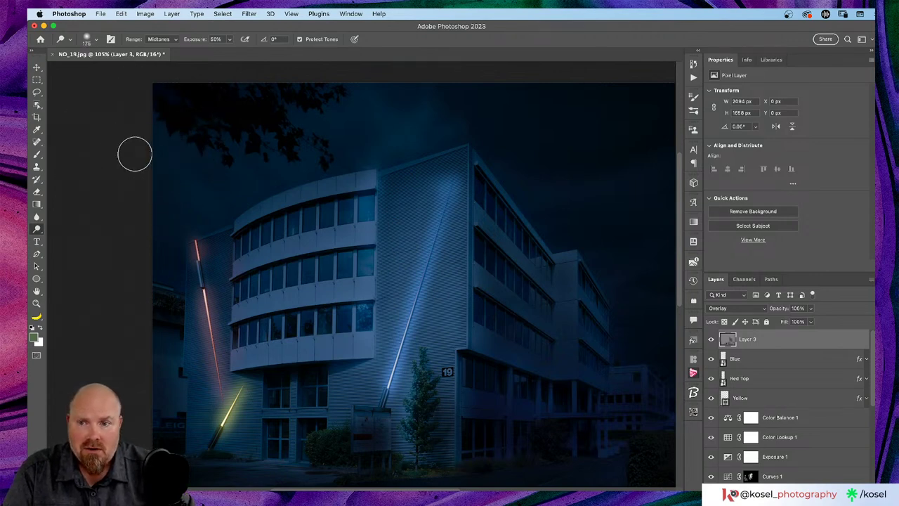
mouse_move(460, 204)
mouse_down()
mouse_move(445, 200)
mouse_move(393, 371)
mouse_move(381, 335)
mouse_move(406, 315)
mouse_move(411, 295)
mouse_move(407, 315)
mouse_move(422, 267)
mouse_move(399, 342)
mouse_up()
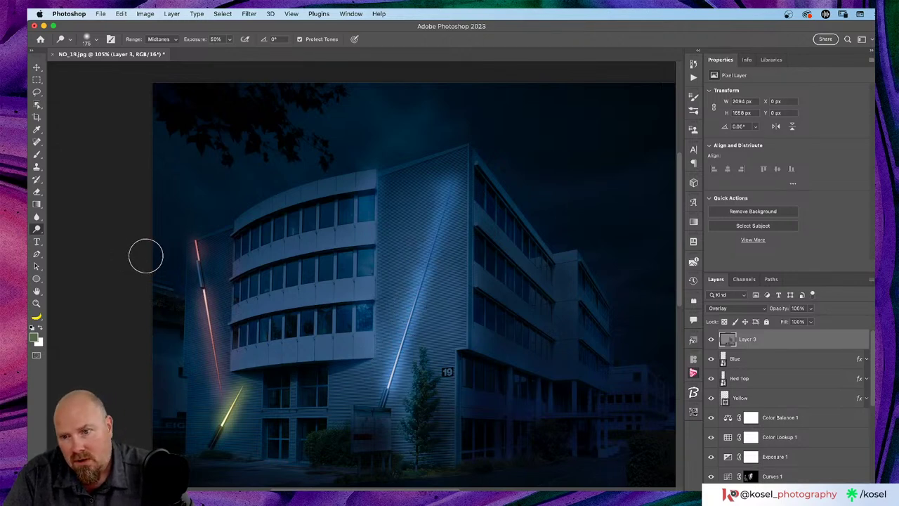
mouse_move(192, 249)
mouse_down()
mouse_move(232, 415)
mouse_move(231, 428)
mouse_move(220, 414)
mouse_move(210, 429)
mouse_move(223, 411)
mouse_move(236, 416)
mouse_up()
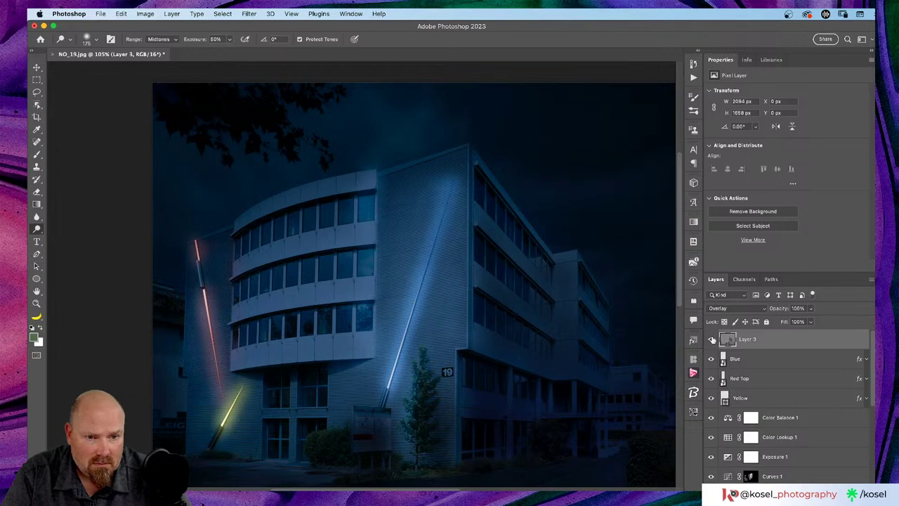
Compare the image with Layer 3 hidden and shown, and dodge the upper facade and far-side wall with a 125 px brush.
click(711, 339)
click(712, 339)
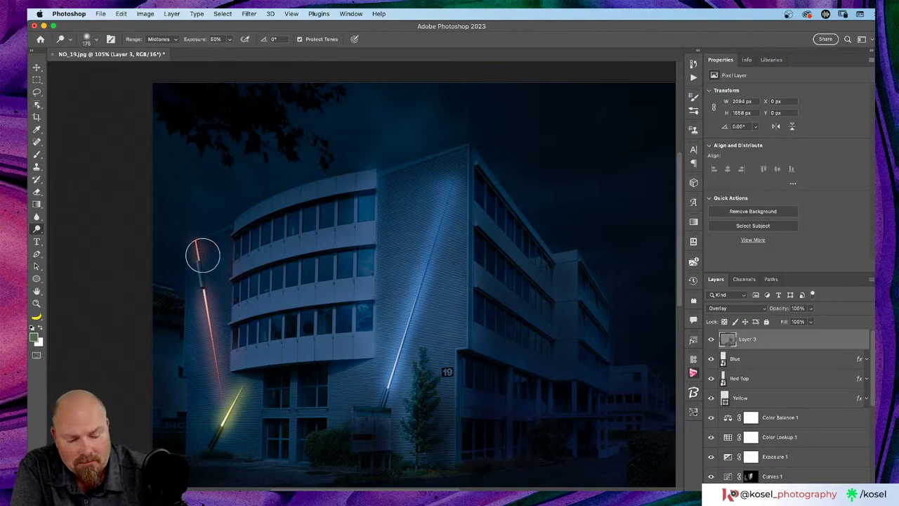
key(bracketleft)
key(bracketleft)
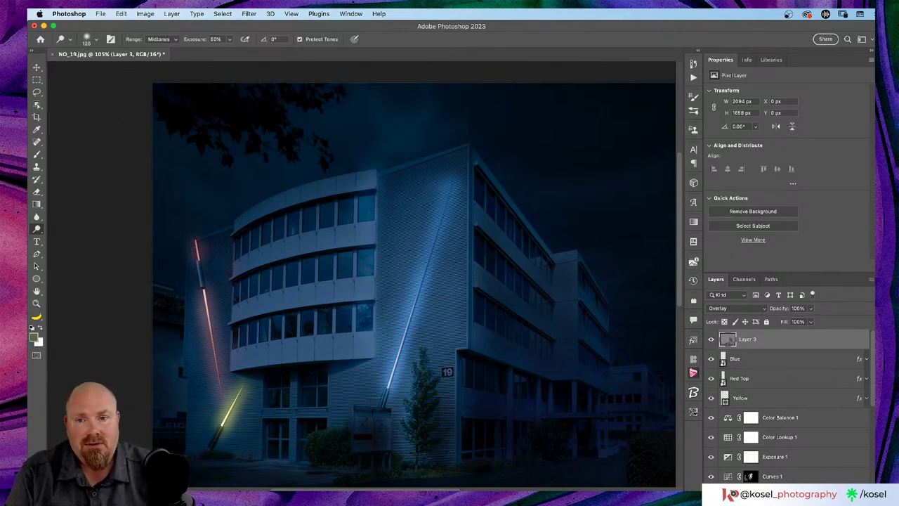
mouse_move(385, 170)
mouse_down()
mouse_move(408, 166)
mouse_move(380, 180)
mouse_move(453, 166)
mouse_move(431, 167)
mouse_move(478, 149)
mouse_move(409, 175)
mouse_up()
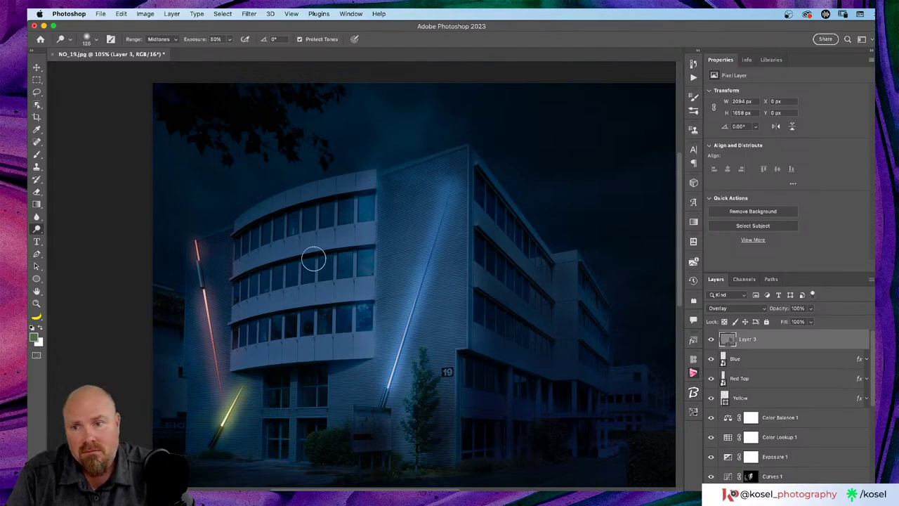
mouse_move(221, 237)
mouse_down()
mouse_move(194, 255)
mouse_move(201, 247)
mouse_move(223, 287)
mouse_move(183, 327)
mouse_up()
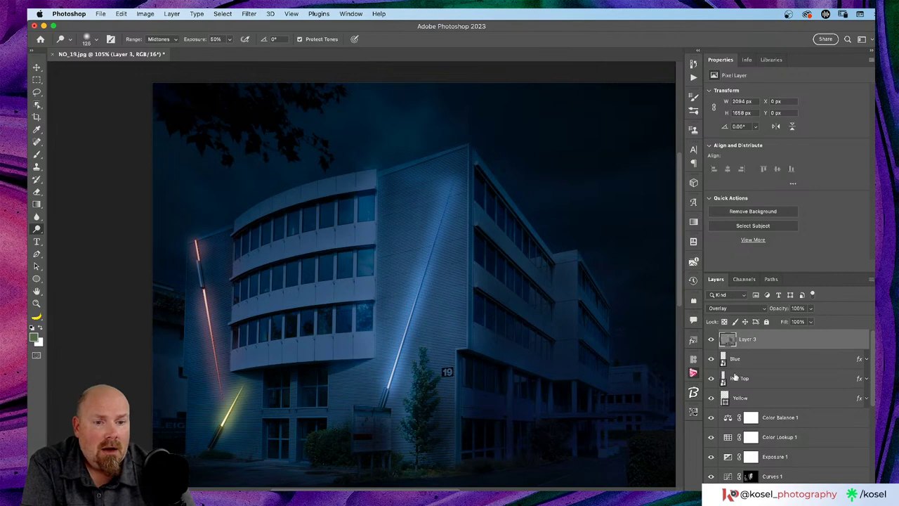
Review the layer stack and save the document as NO_19-Edit.psd.
scroll(796, 355, down, 1)
scroll(796, 355, down, 3)
scroll(797, 354, up, 3)
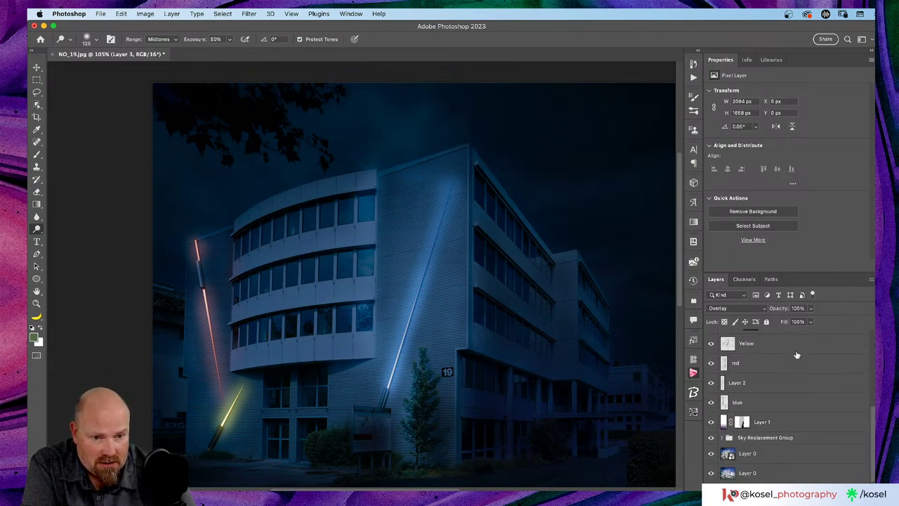
scroll(797, 354, down, 3)
scroll(797, 355, up, 4)
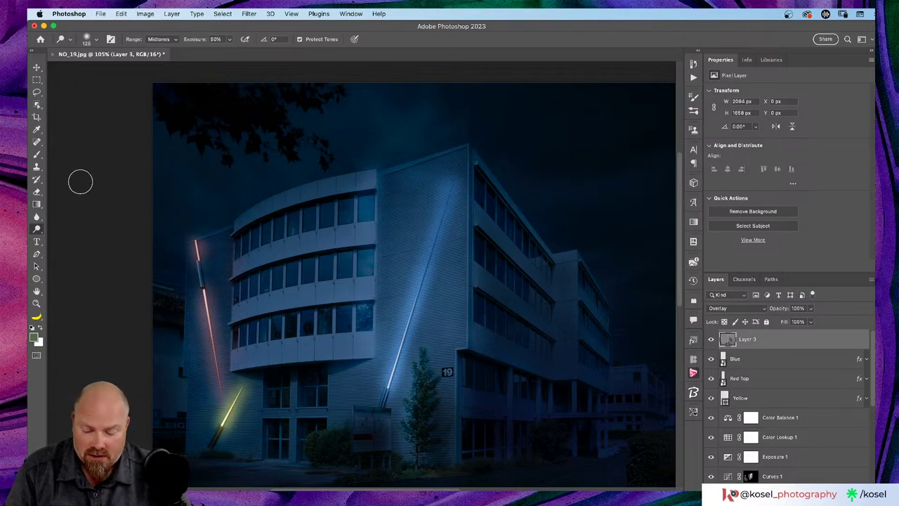
key(super+s)
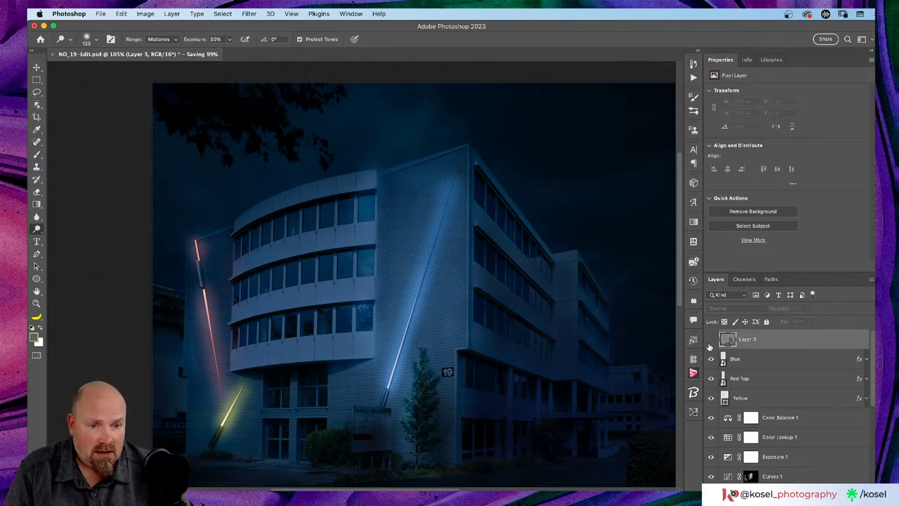
Hide every layer above the two Layer 0 layers, from Layer 3 down to the Sky Replacement Group.
drag(710, 358, 715, 402)
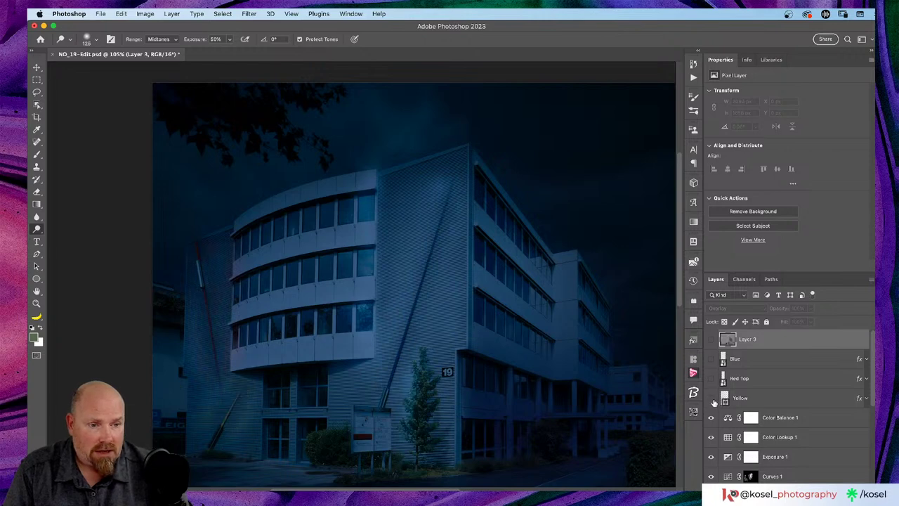
scroll(806, 372, down, 4)
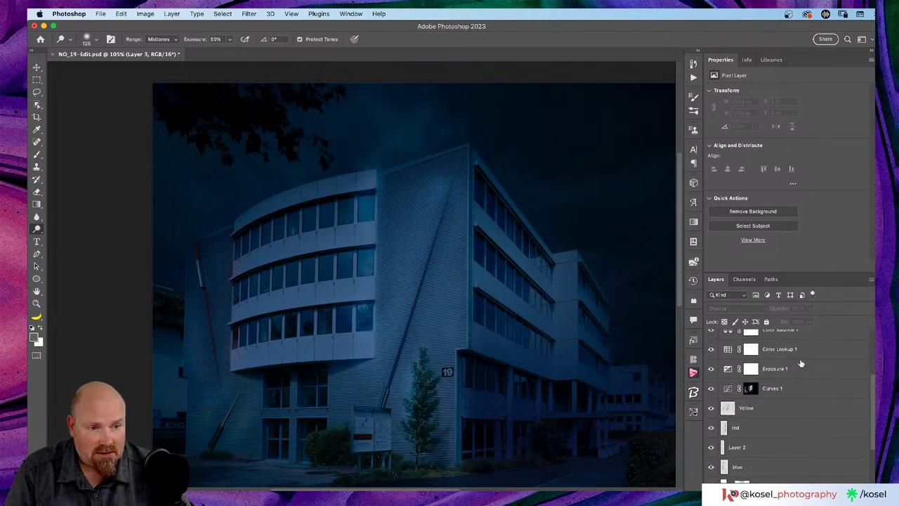
scroll(801, 363, up, 5)
scroll(799, 363, down, 2)
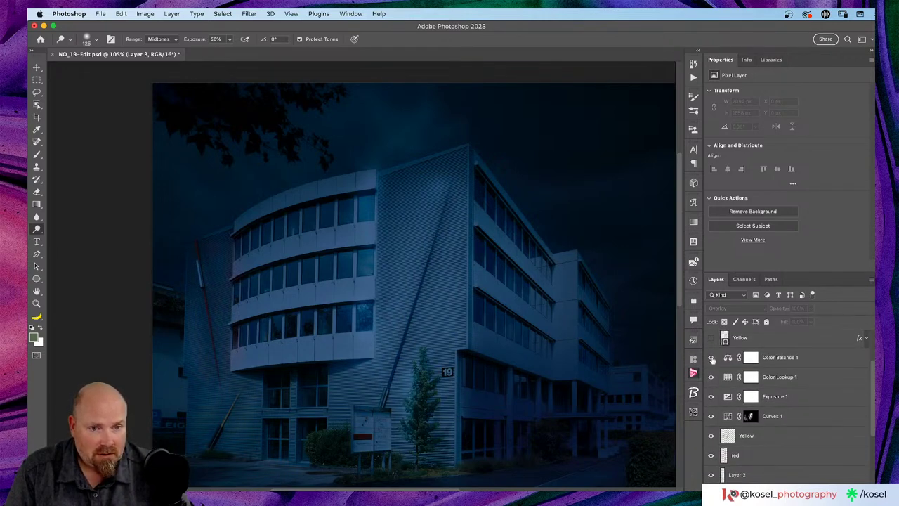
drag(712, 359, 711, 475)
scroll(711, 474, down, 4)
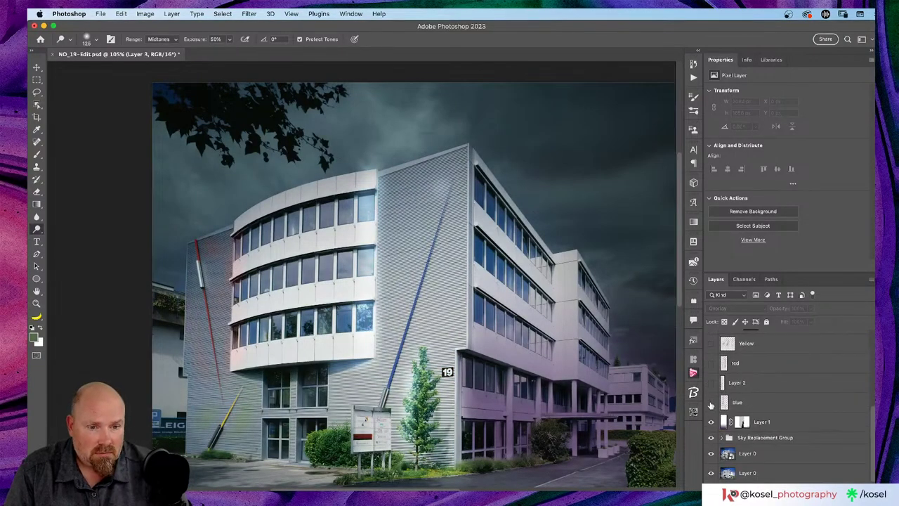
drag(711, 421, 710, 437)
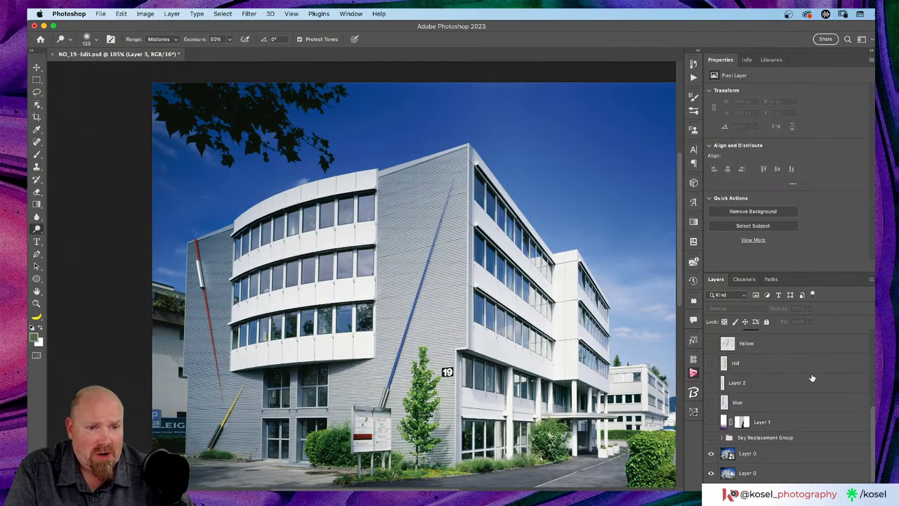
Add a Curves adjustment layer above Layer 3 and darken it with curve points including 206/150 and 161/62.
double_click(719, 61)
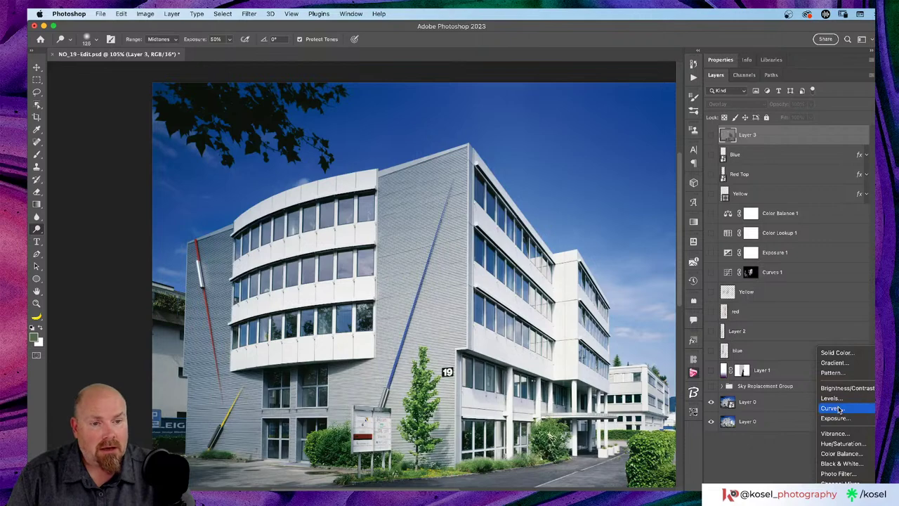
key(Escape)
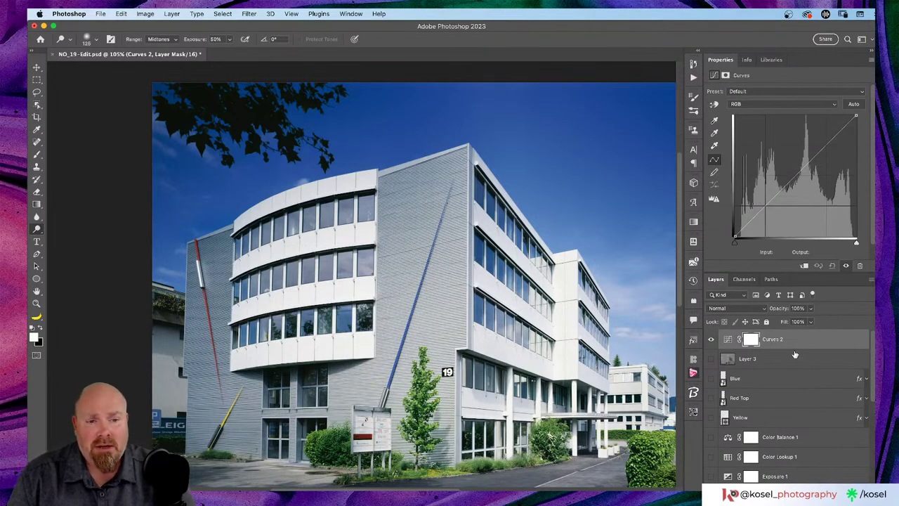
click(766, 204)
drag(767, 204, 790, 209)
drag(837, 144, 832, 166)
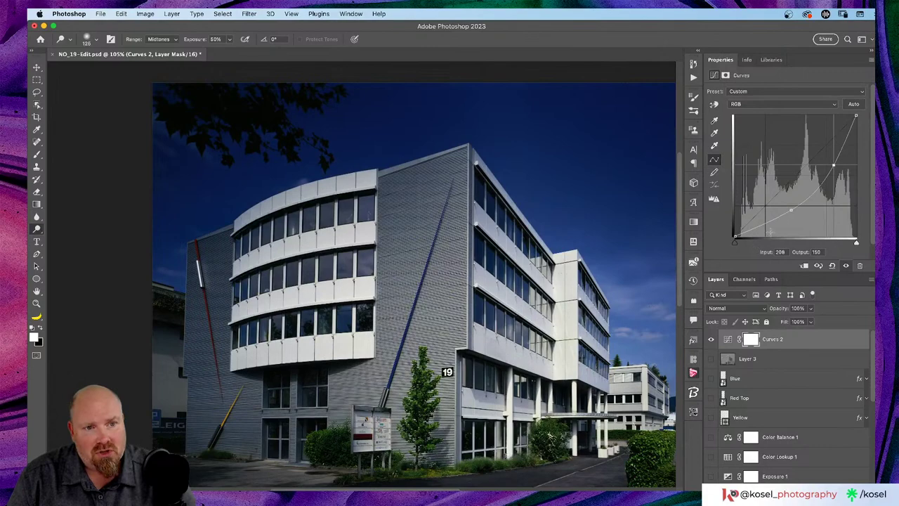
drag(788, 211, 765, 223)
drag(812, 202, 812, 206)
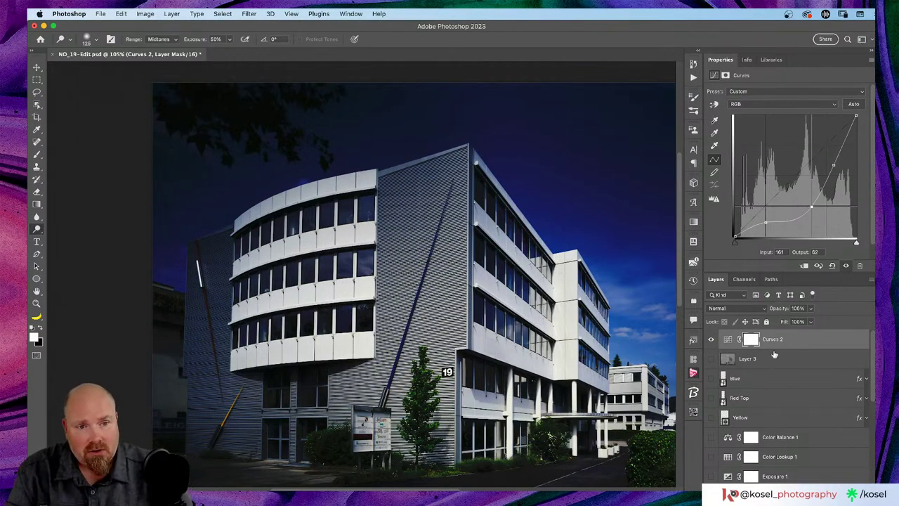
Invert the Curves 2 mask and paint the darkening over the building and sky with a 200 px white brush at 100% flow.
click(754, 339)
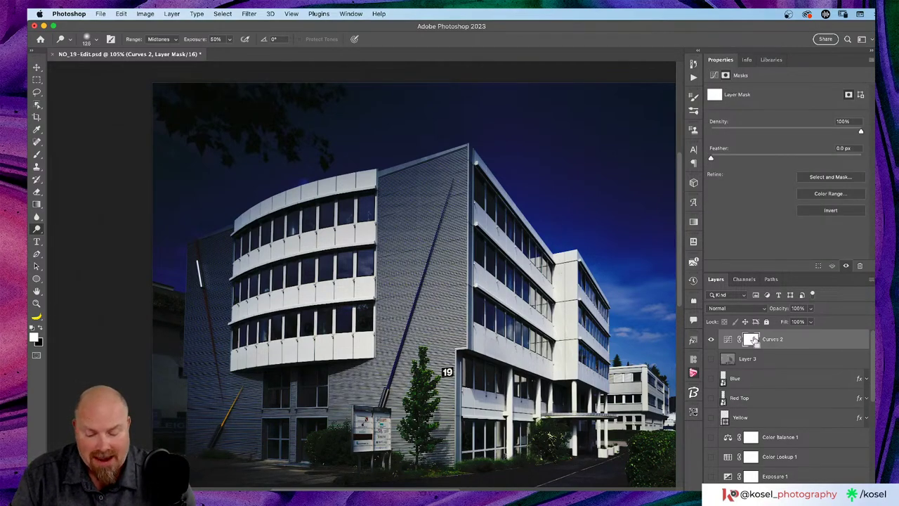
key(super+i)
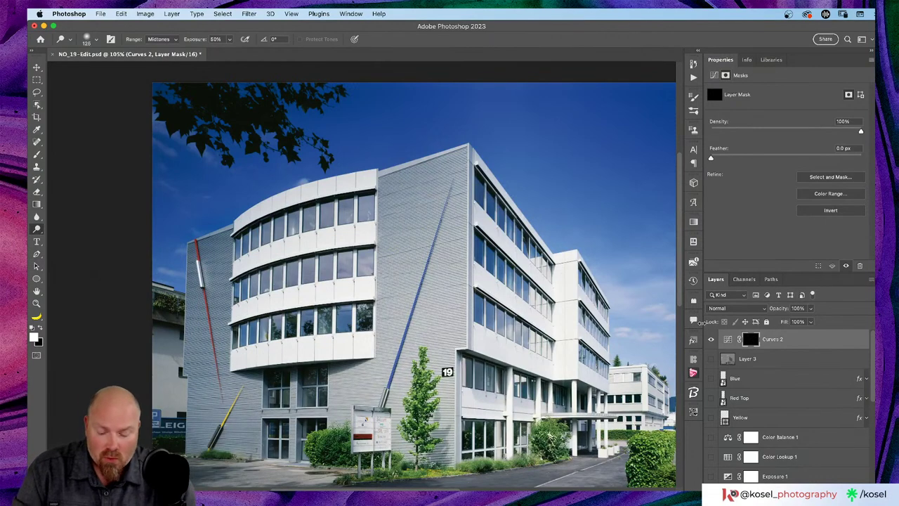
key(b)
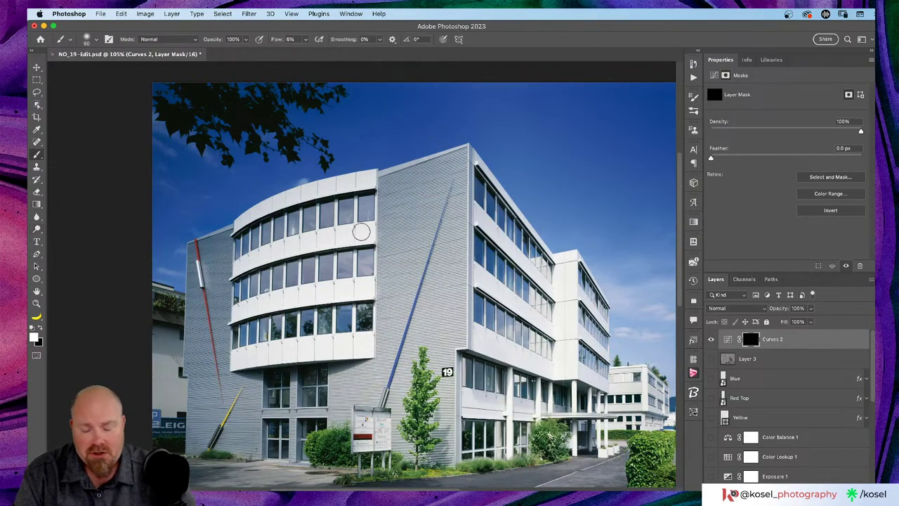
key(bracketright)
key(bracketright)
key(bracketright)
key(bracketright)
key(bracketright)
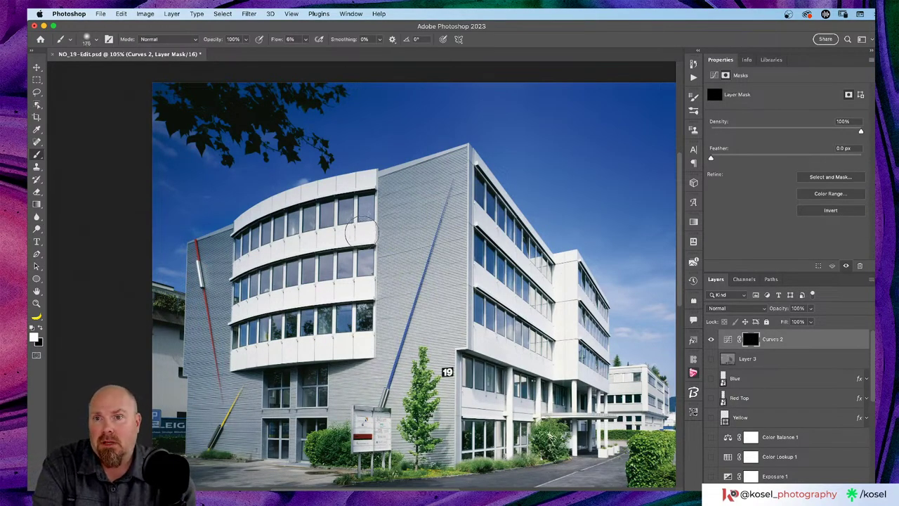
drag(277, 41, 492, 40)
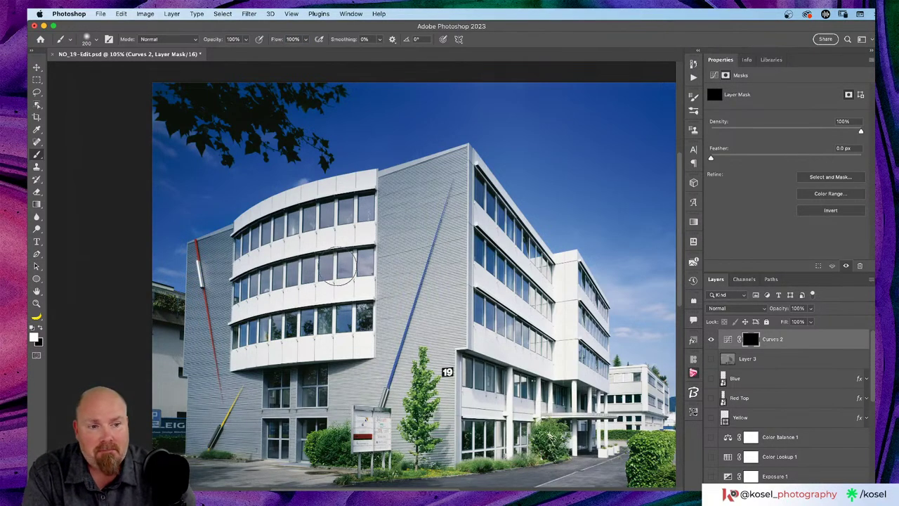
mouse_move(326, 261)
mouse_down()
mouse_move(276, 336)
mouse_move(387, 305)
mouse_move(450, 274)
mouse_move(563, 288)
mouse_move(562, 305)
mouse_move(594, 153)
mouse_move(514, 169)
mouse_move(411, 165)
mouse_move(370, 145)
mouse_move(450, 126)
mouse_move(420, 162)
mouse_move(566, 249)
mouse_move(548, 333)
mouse_move(591, 309)
mouse_move(631, 231)
mouse_move(647, 250)
mouse_move(637, 290)
mouse_up()
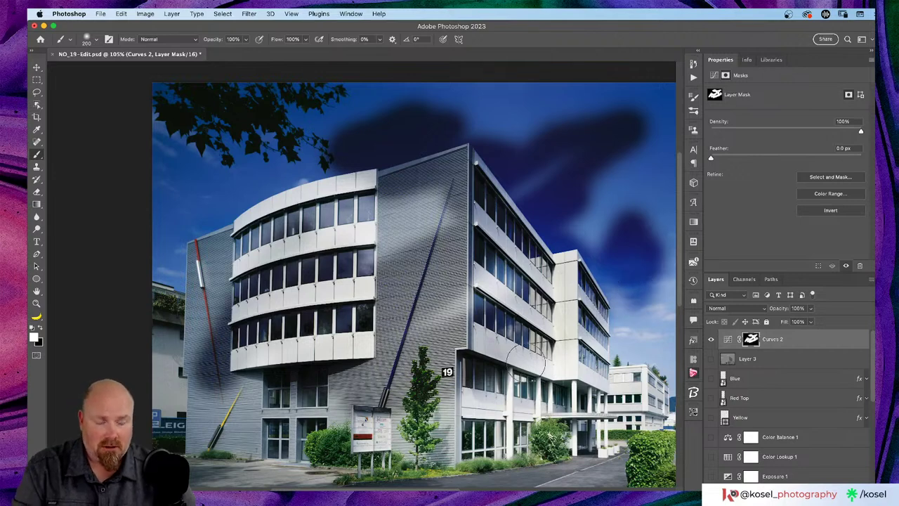
Set the Curves 2 blend mode to Luminosity and compare the image with the layer hidden and shown.
click(720, 308)
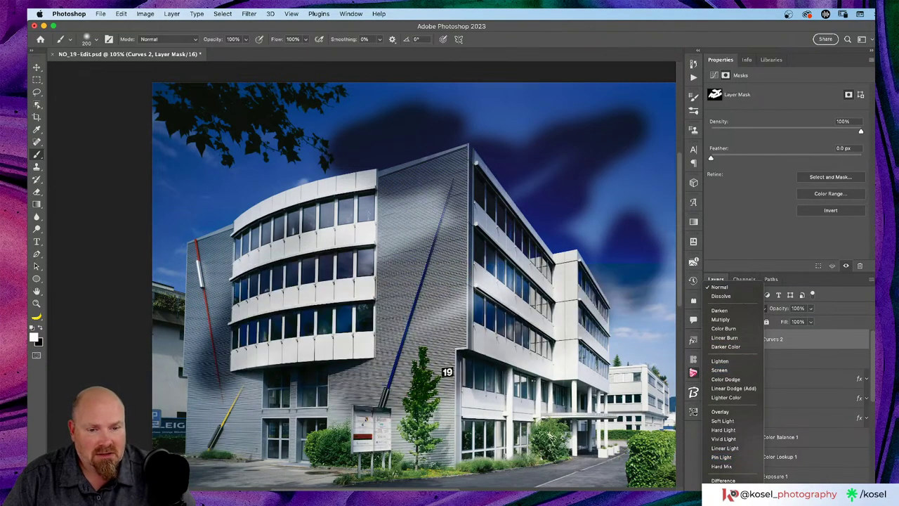
click(724, 475)
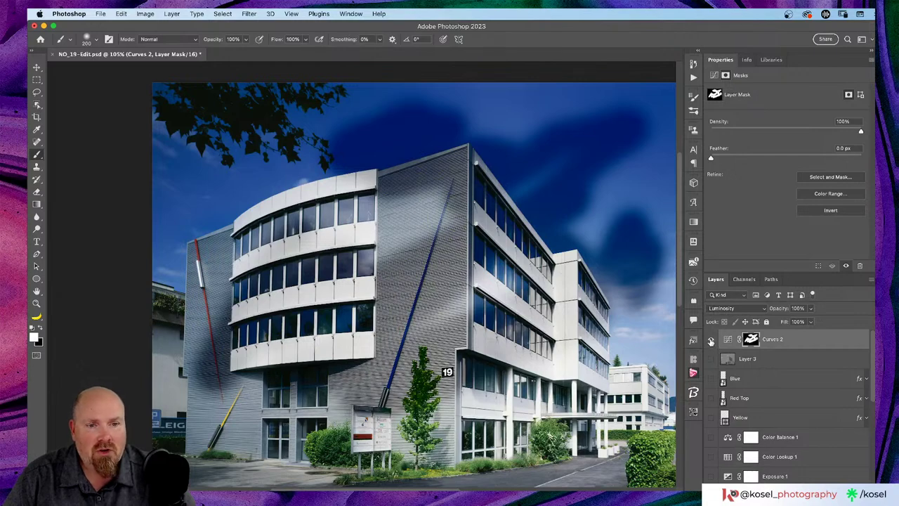
click(711, 341)
click(711, 340)
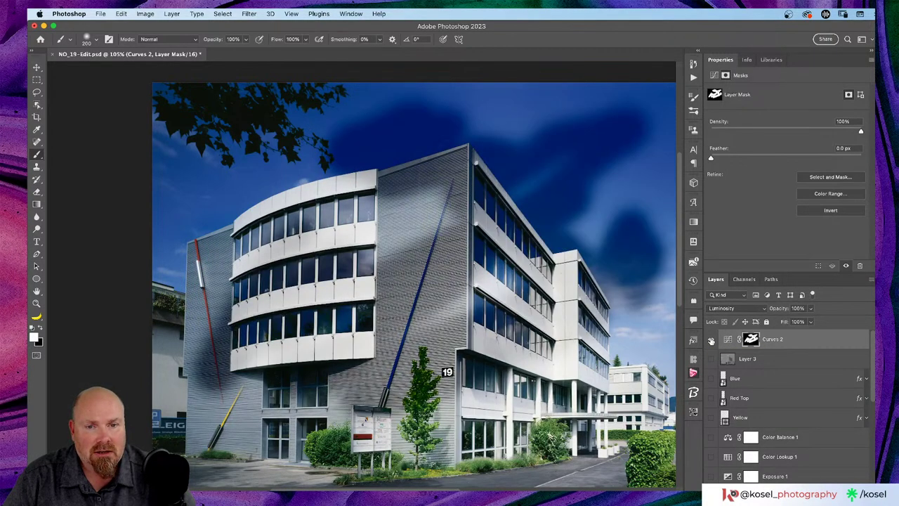
Return the Curves 2 blend mode to Normal and compare the image with the layer hidden and shown.
click(752, 309)
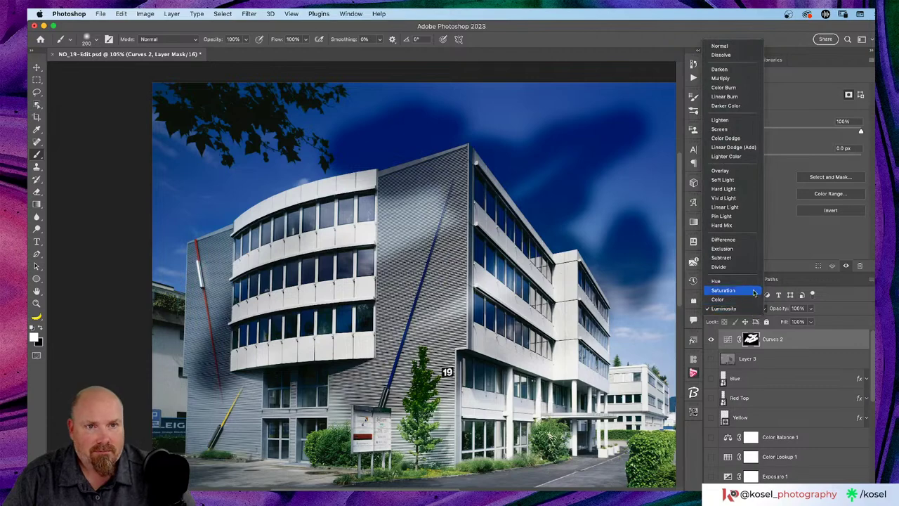
click(721, 45)
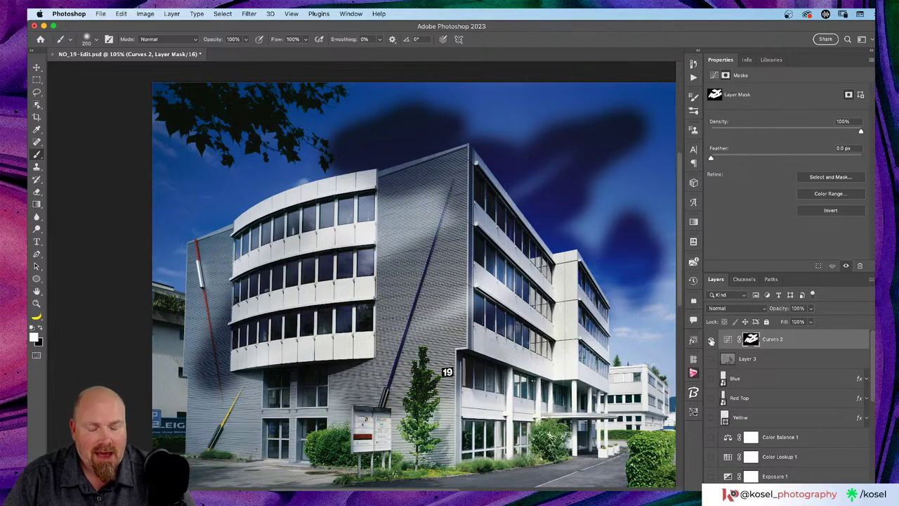
click(710, 340)
click(711, 340)
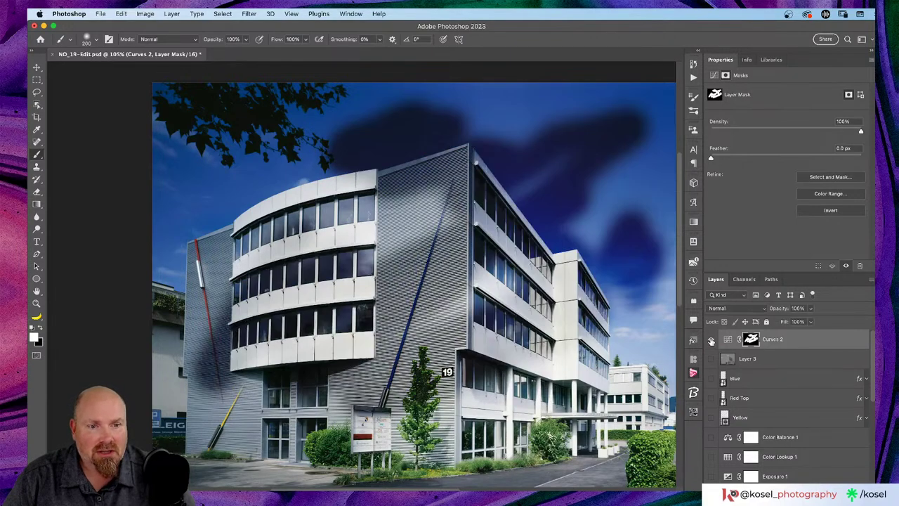
Set Curves 2 to Luminosity again and delete the whole adjustment layer.
click(738, 309)
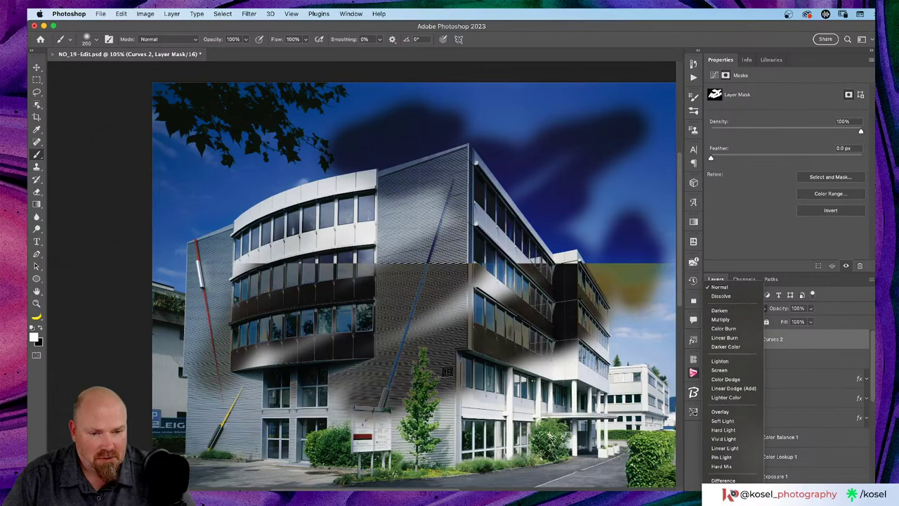
key(shift+alt+y)
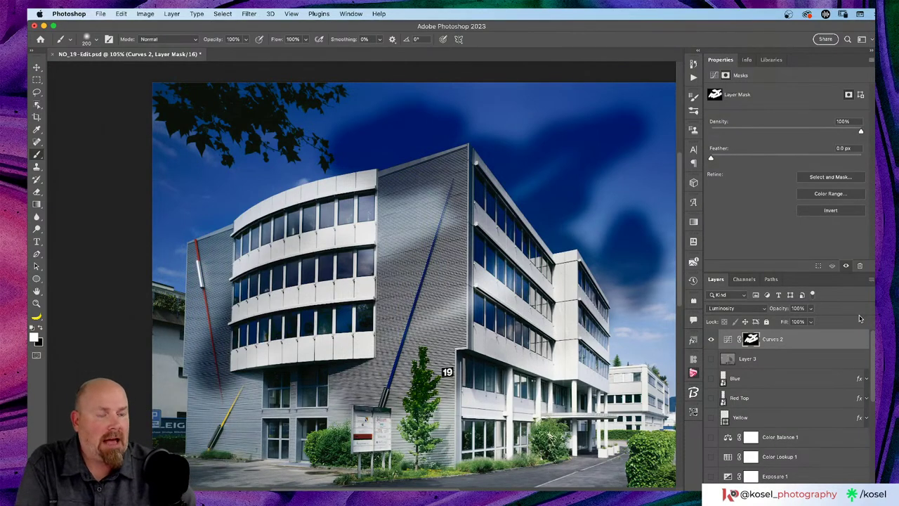
click(822, 344)
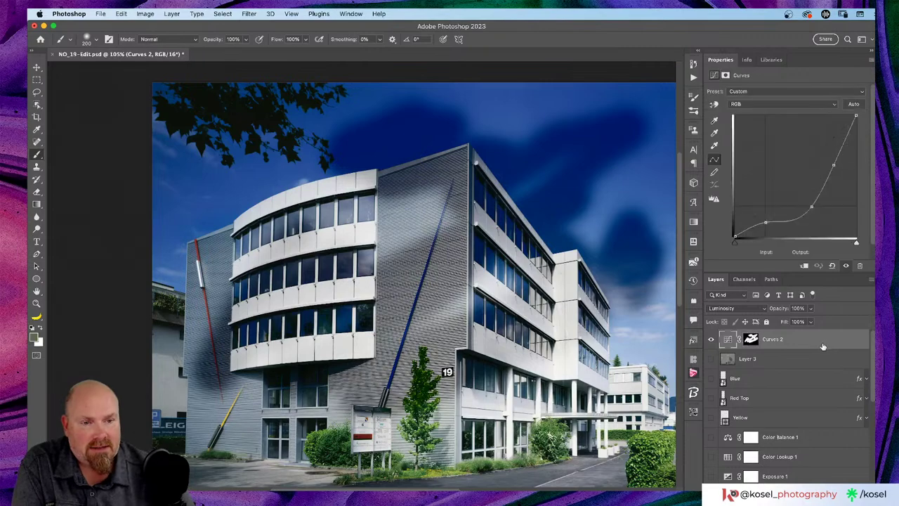
key(BackSpace)
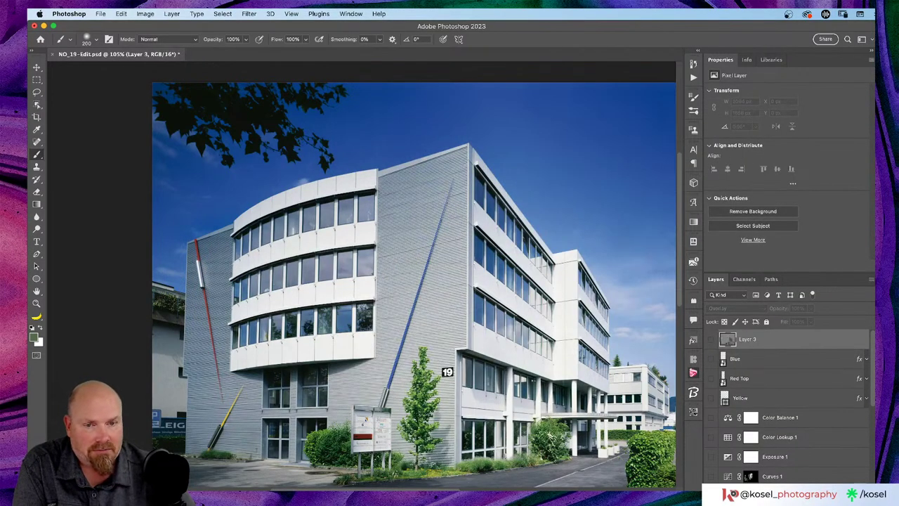
Compare the original sky with the Sky Replacement Group shown and hidden.
scroll(799, 389, down, 3)
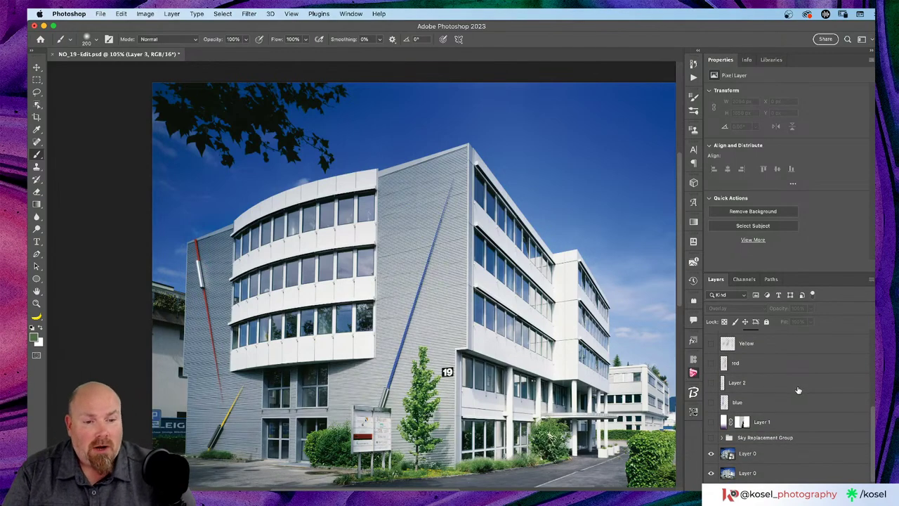
click(711, 438)
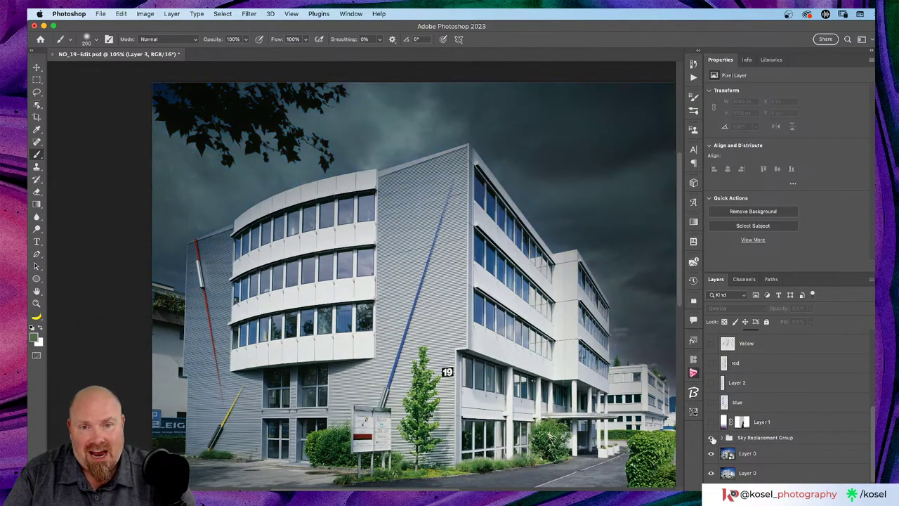
click(712, 438)
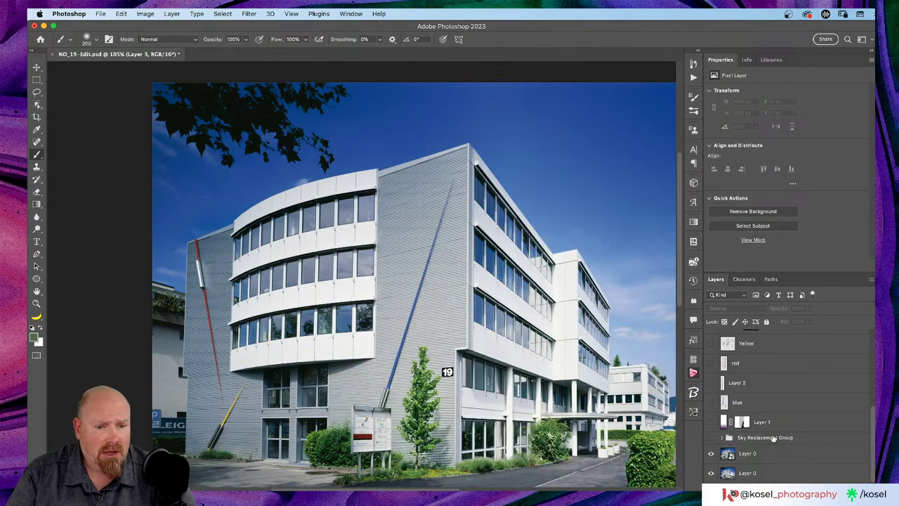
Make the Sky Replacement Group visible again, checking the dark clouds against the original blue sky.
click(710, 438)
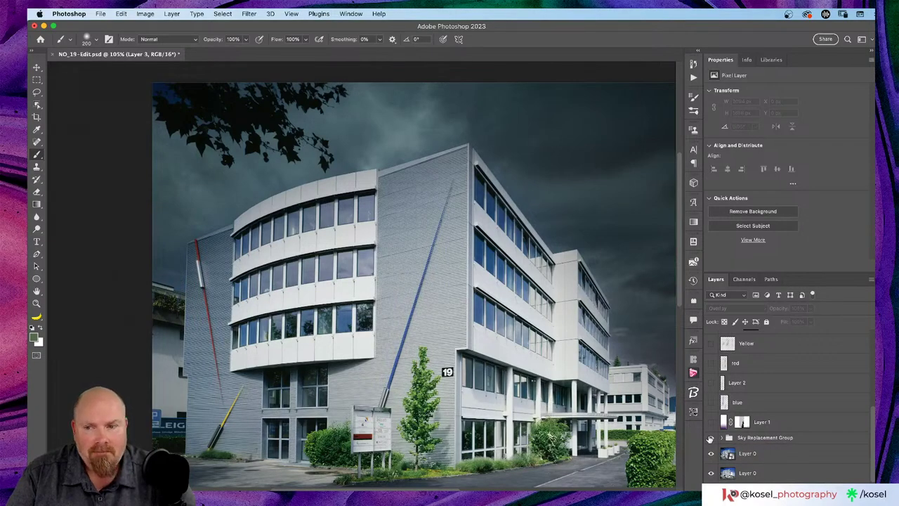
click(710, 438)
click(710, 437)
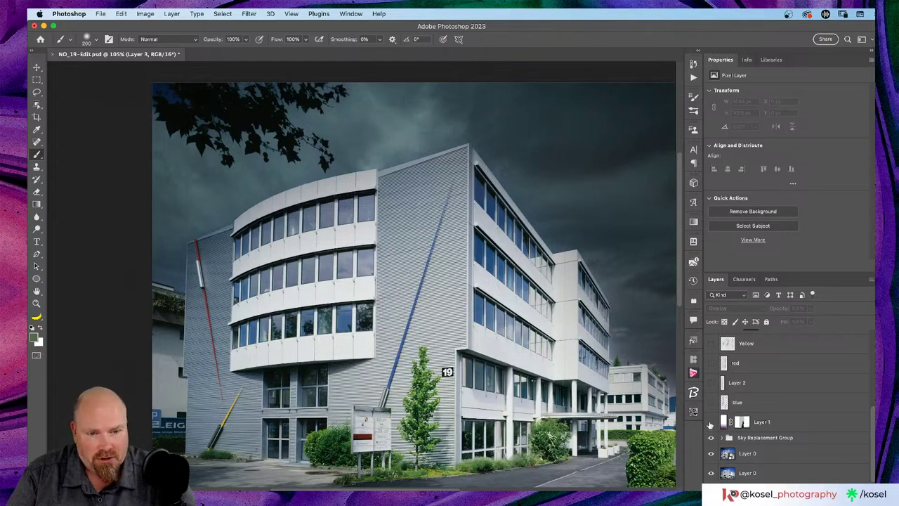
Turn on the Color Lookup 1, Color Balance 1 and Exposure 1 adjustment layers to darken the scene into night.
scroll(766, 420, up, 3)
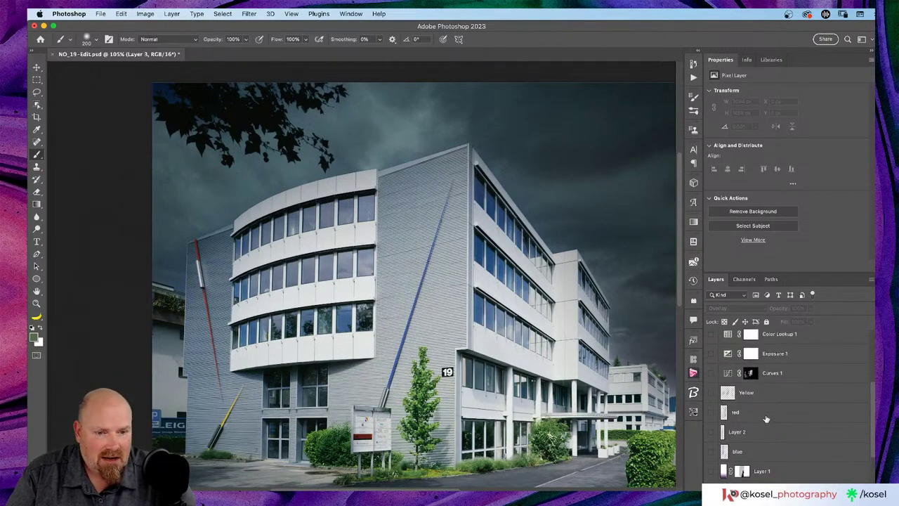
scroll(766, 419, down, 3)
scroll(765, 419, up, 5)
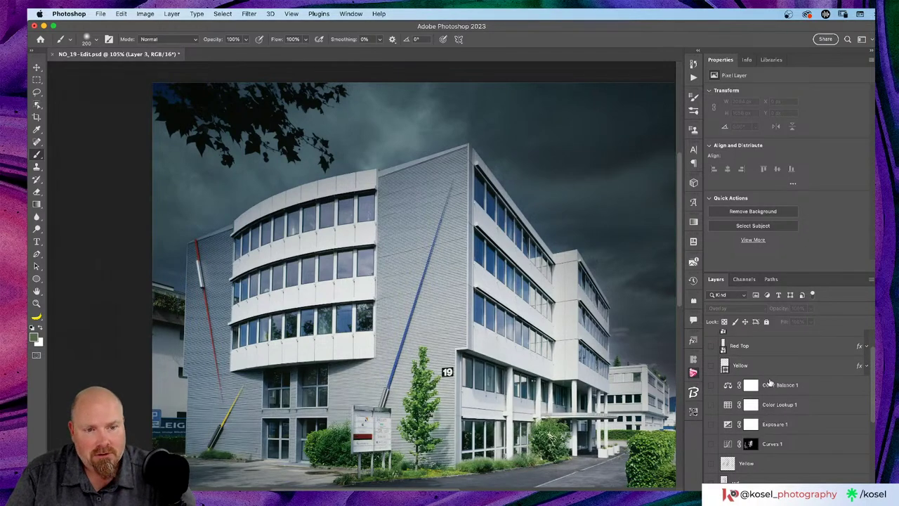
click(711, 405)
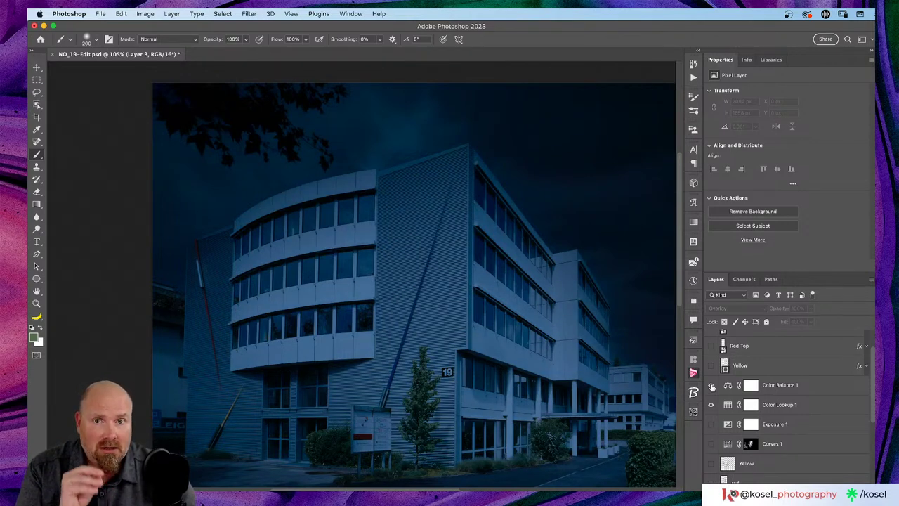
click(711, 425)
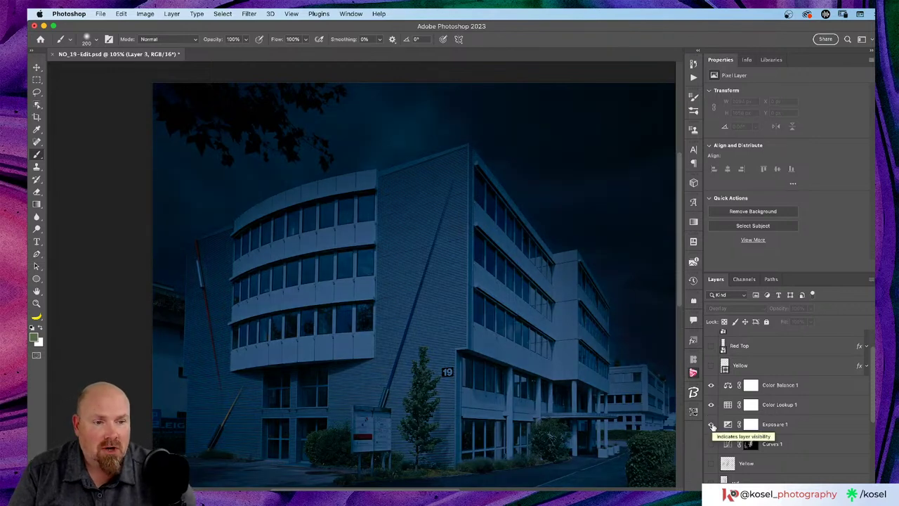
Turn on the Yellow, Red Top and Blue glow layers so the three poles light up on the building.
scroll(824, 397, down, 3)
scroll(824, 397, down, 3)
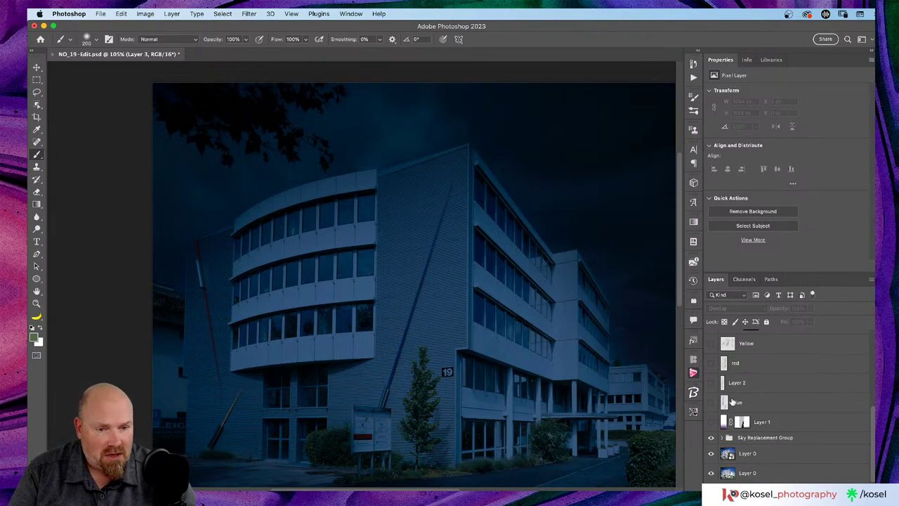
scroll(780, 406, up, 5)
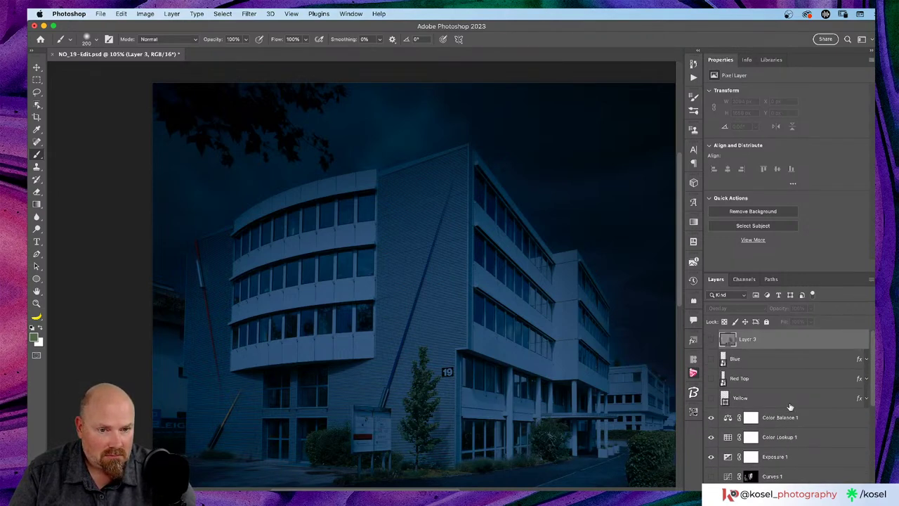
click(711, 398)
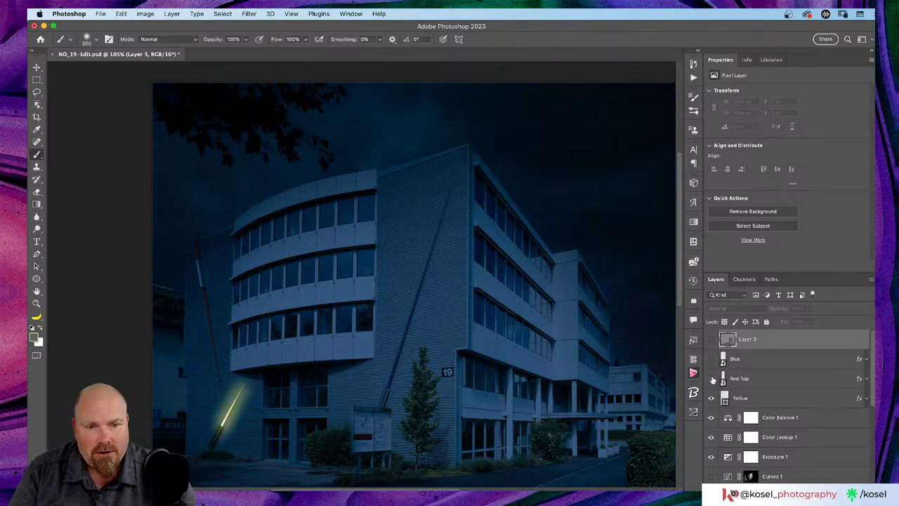
click(710, 379)
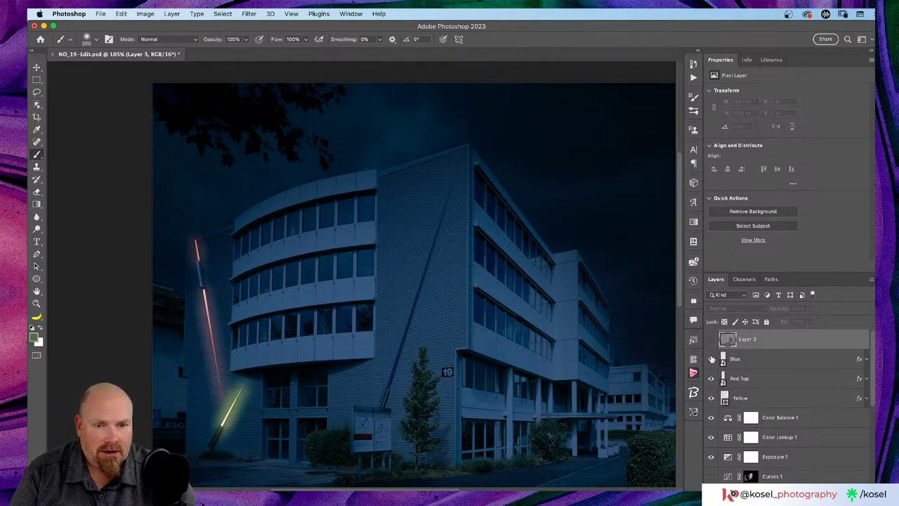
click(711, 359)
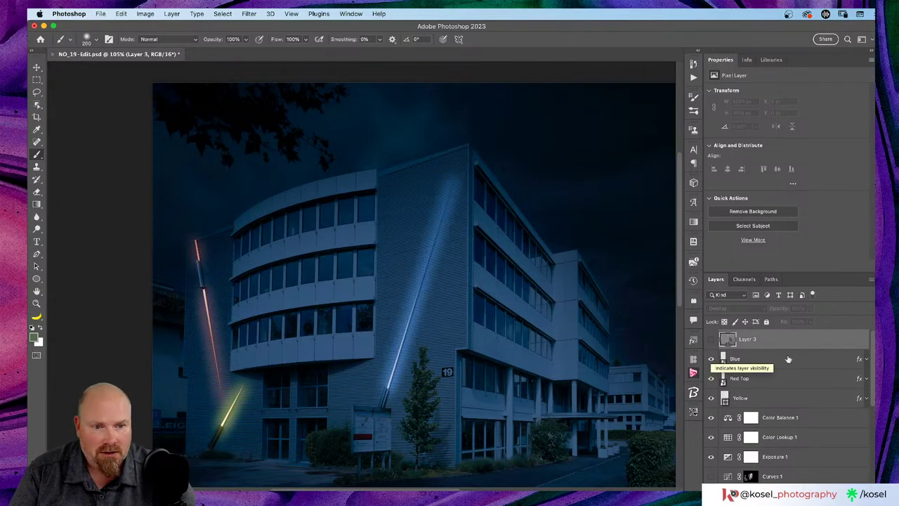
Review the Blue layer's style settings, including its inner glow, outer glow and drop shadow, and close them without changes.
double_click(859, 361)
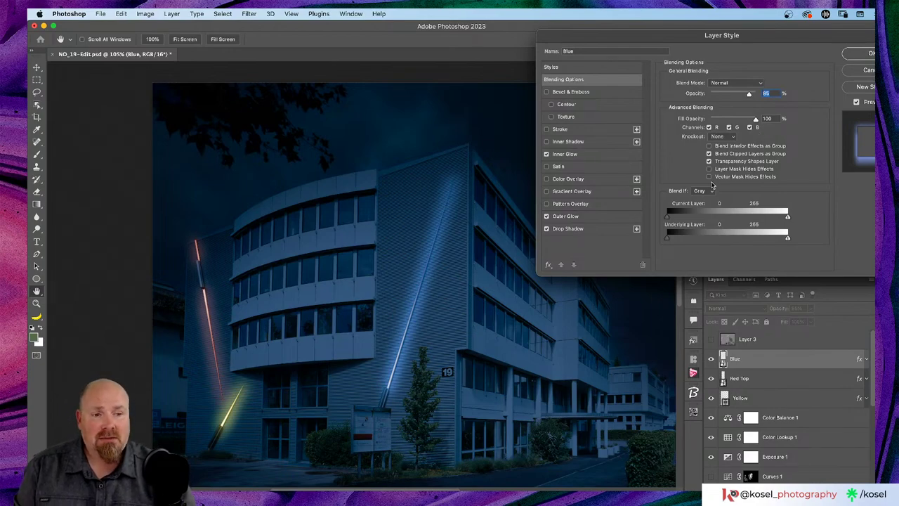
drag(799, 39, 750, 47)
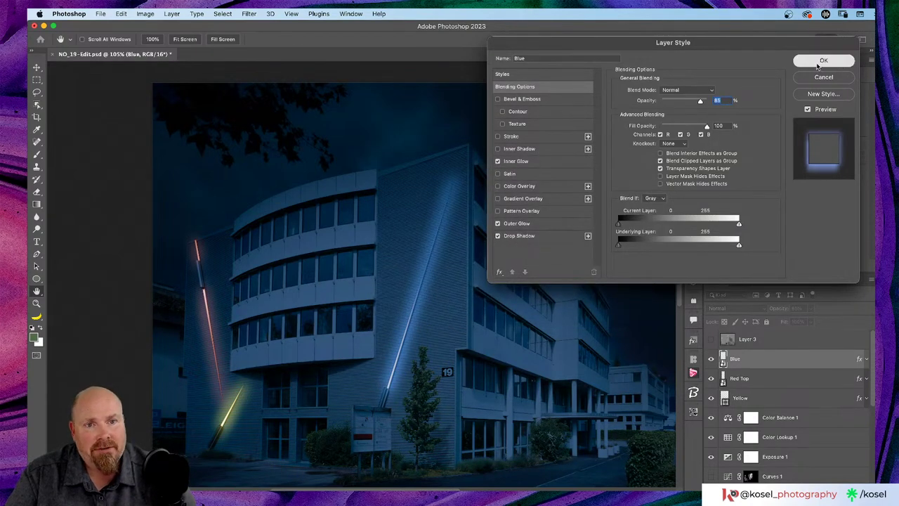
click(838, 62)
Turn on Layer 1 and the blue, Layer 2, red and lower Yellow layers, undoing the test brush stroke on blue.
scroll(772, 425, down, 5)
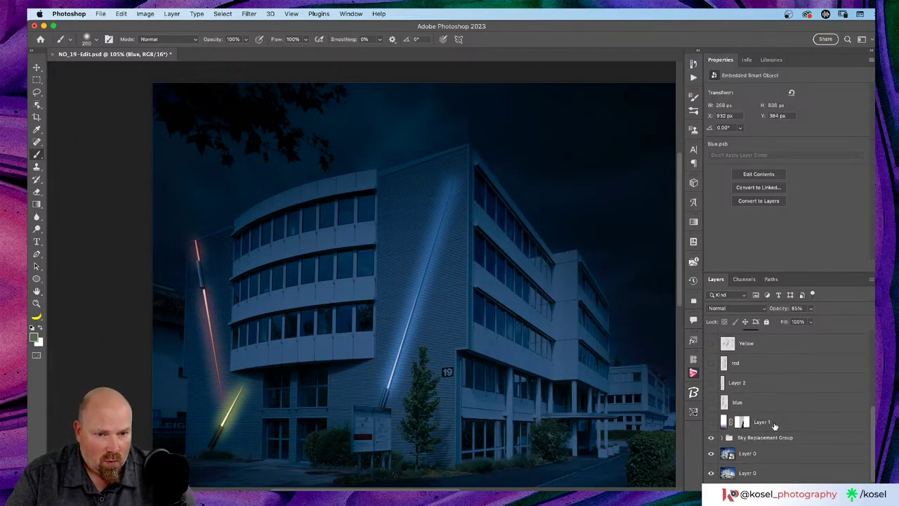
click(711, 422)
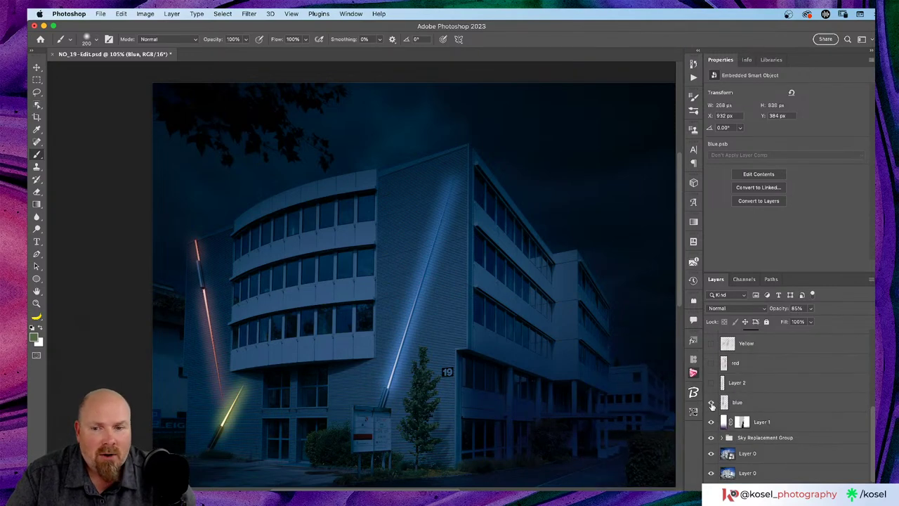
click(711, 403)
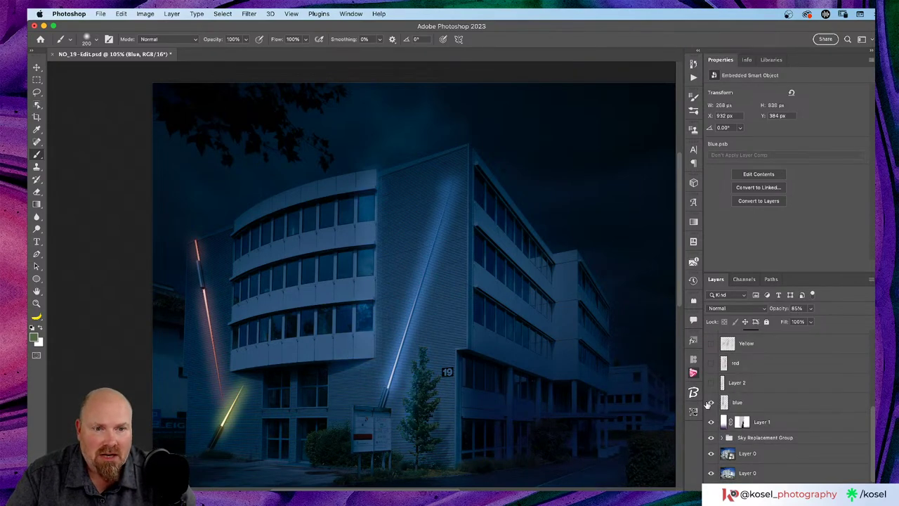
click(724, 401)
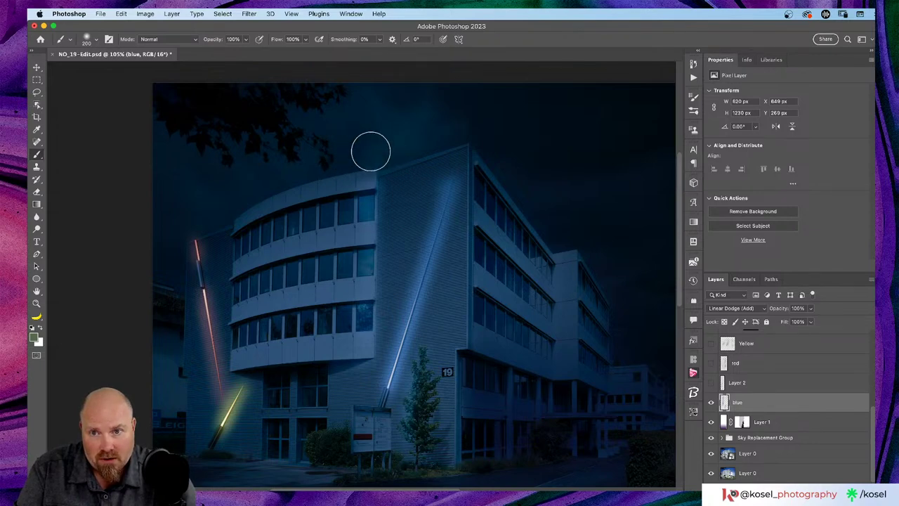
key(ctrl+z)
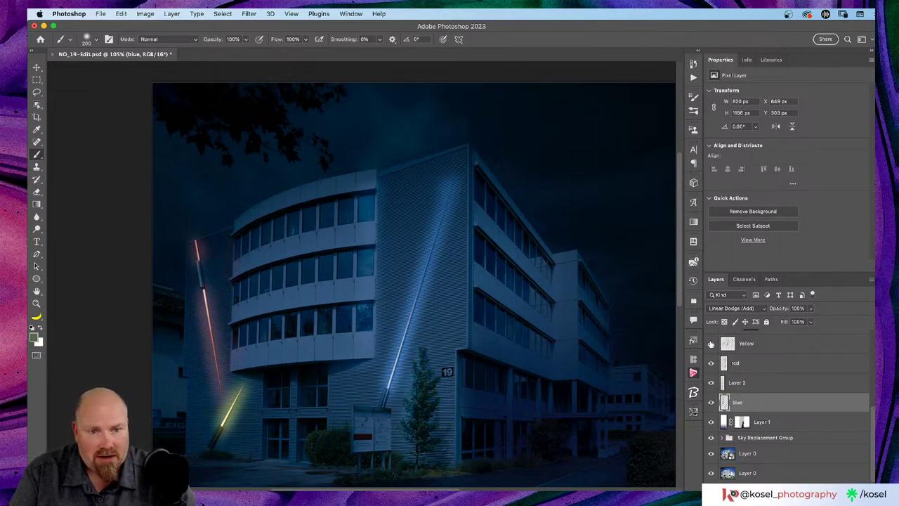
Turn on the Curves 1 adjustment and the topmost Layer 3.
scroll(804, 391, up, 3)
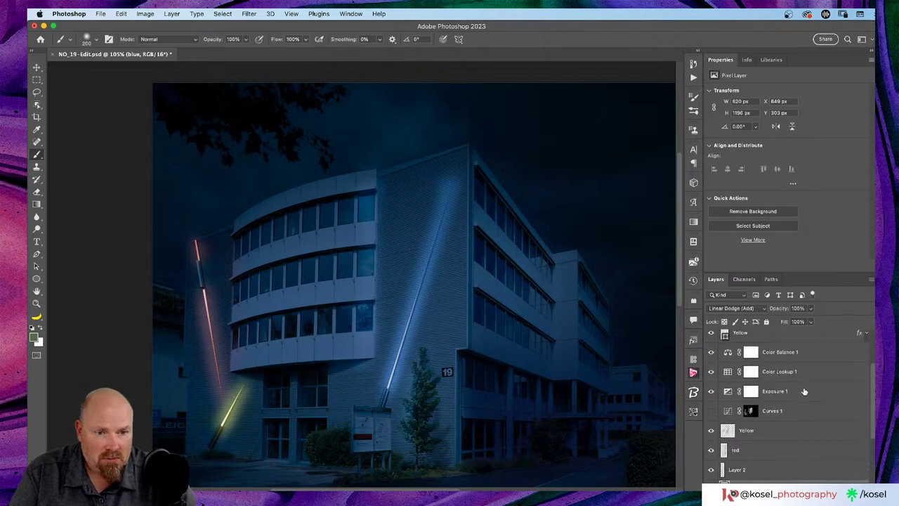
click(711, 411)
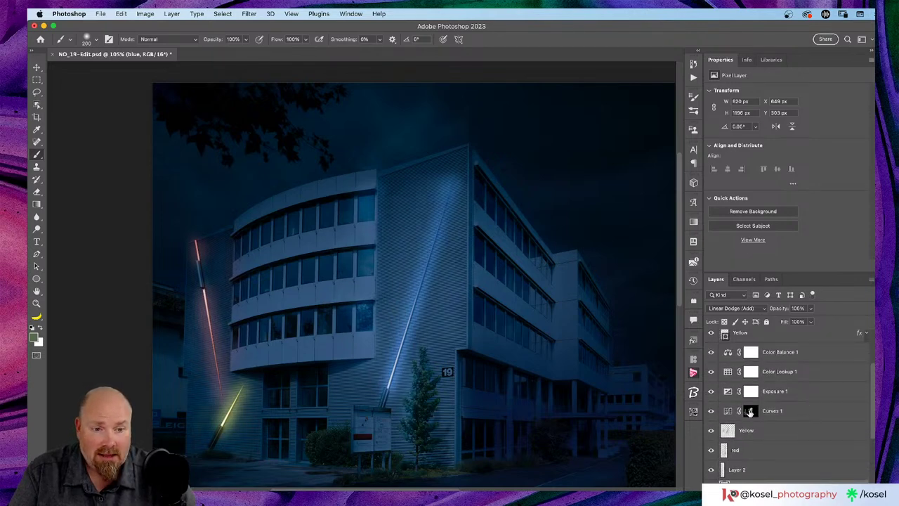
scroll(780, 409, up, 3)
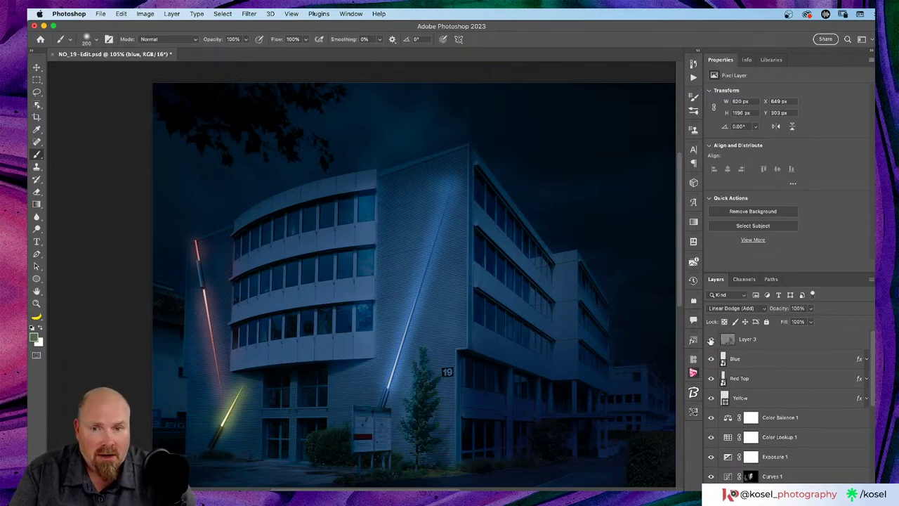
click(710, 339)
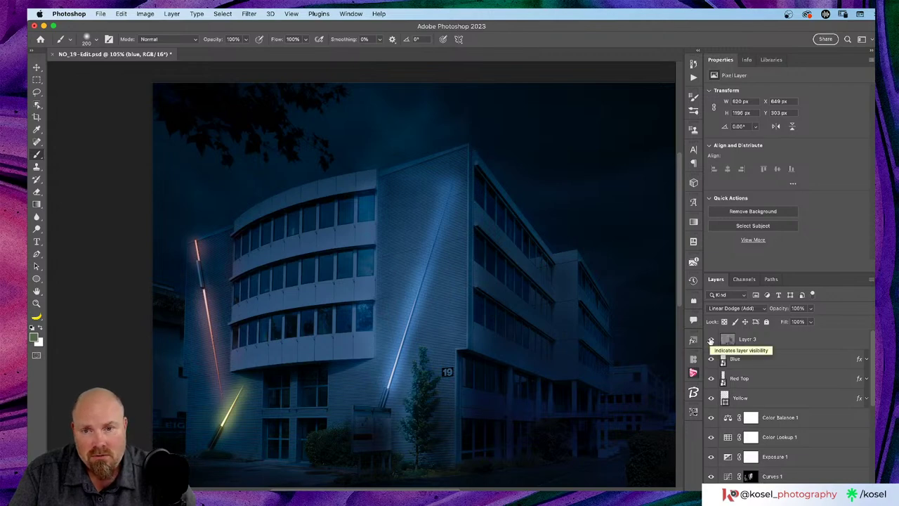
Stamp the visible image into two identical layers above Layer 3 and convert the uppermost one to a smart object.
click(800, 341)
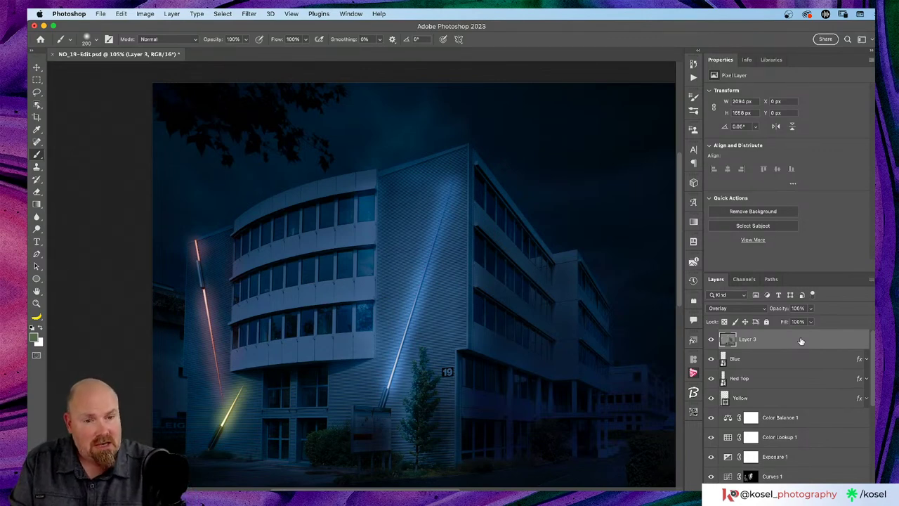
key(alt+shift+super+e)
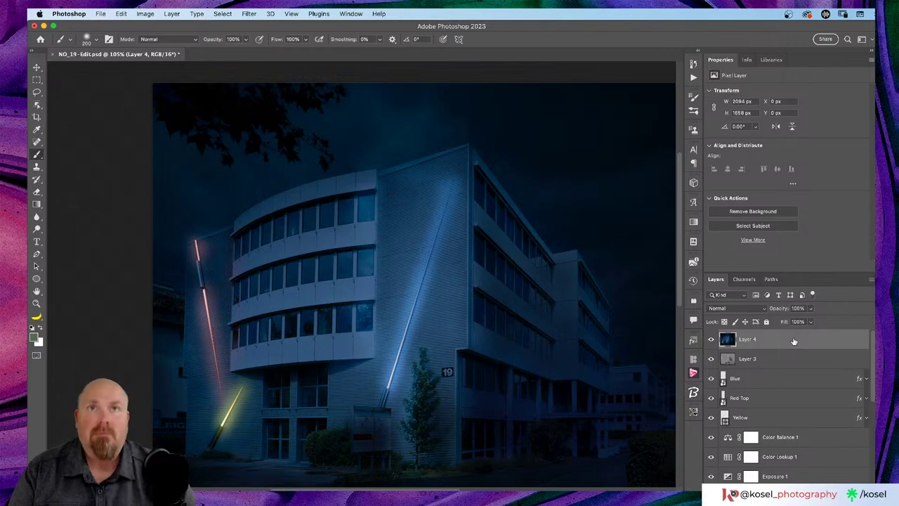
key(super+alt+shift+e)
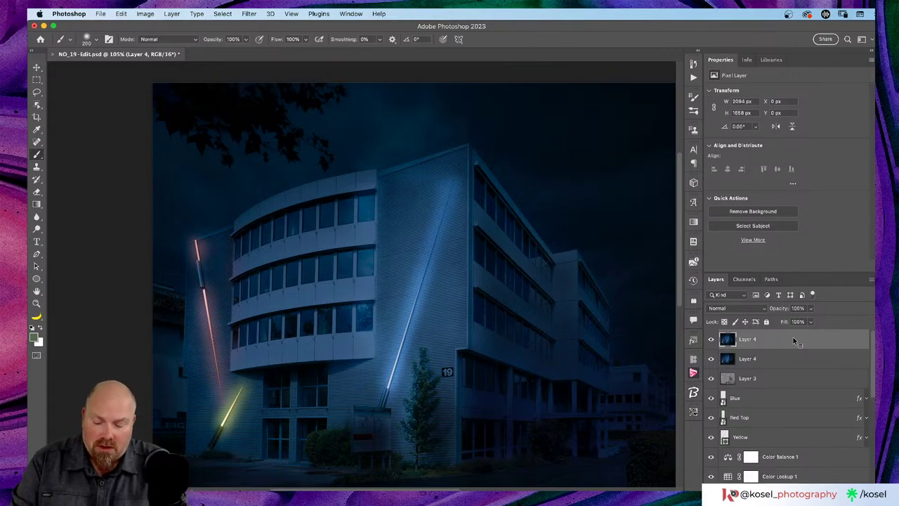
key(super+alt+s)
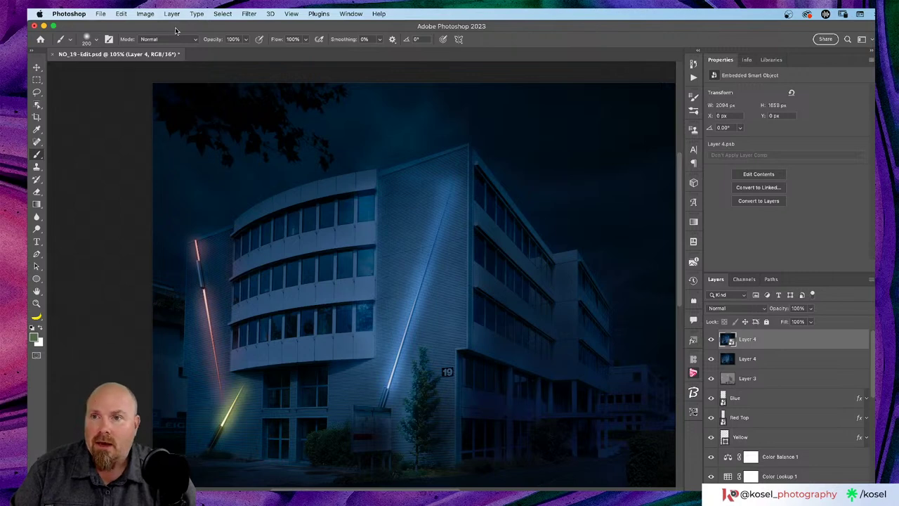
Apply a Gaussian Blur with a radius of 12.0 pixels to the top Layer 4 smart object.
click(248, 14)
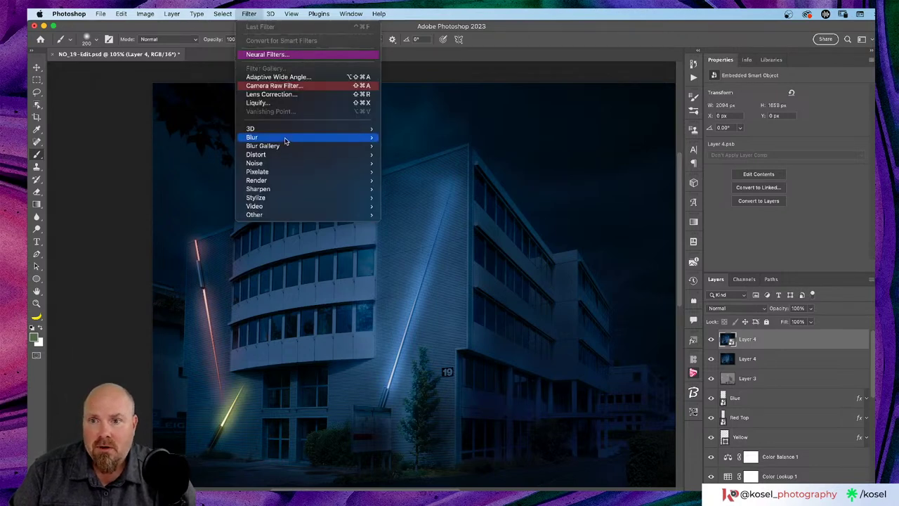
mouse_move(307, 141)
click(442, 174)
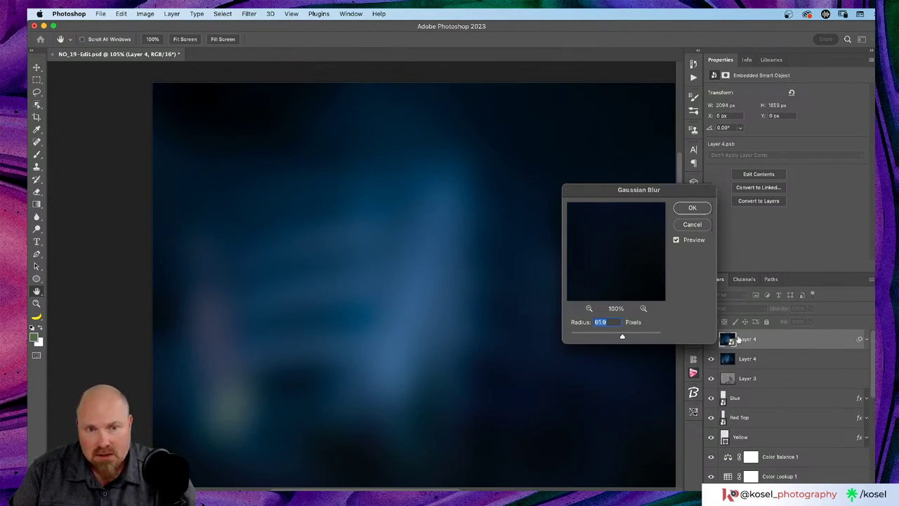
drag(623, 336, 606, 337)
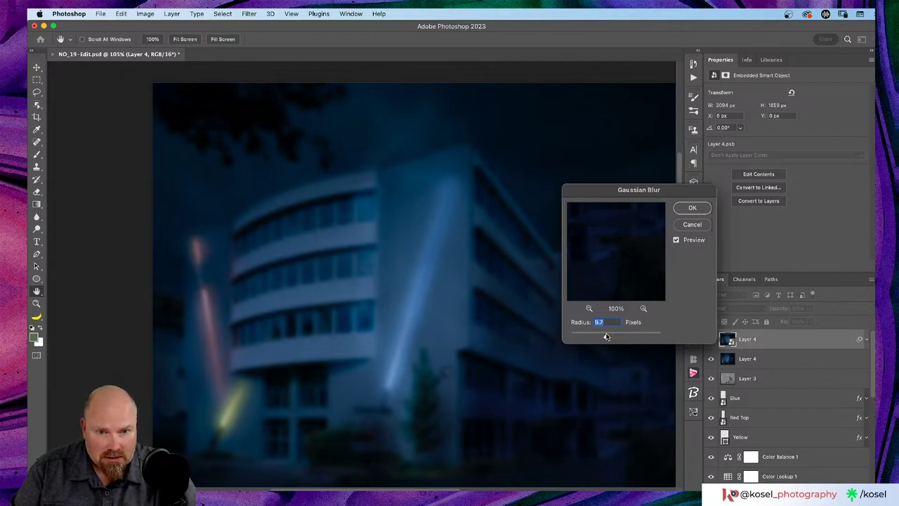
drag(607, 336, 608, 336)
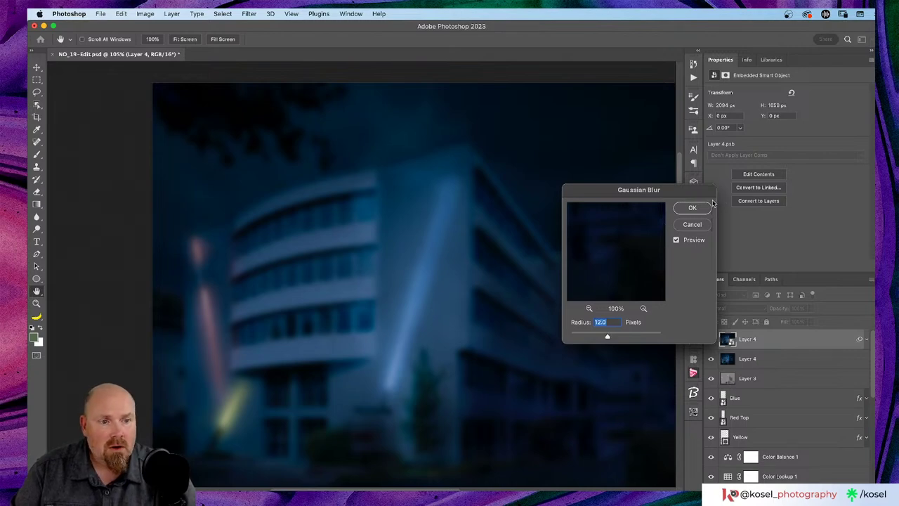
click(691, 207)
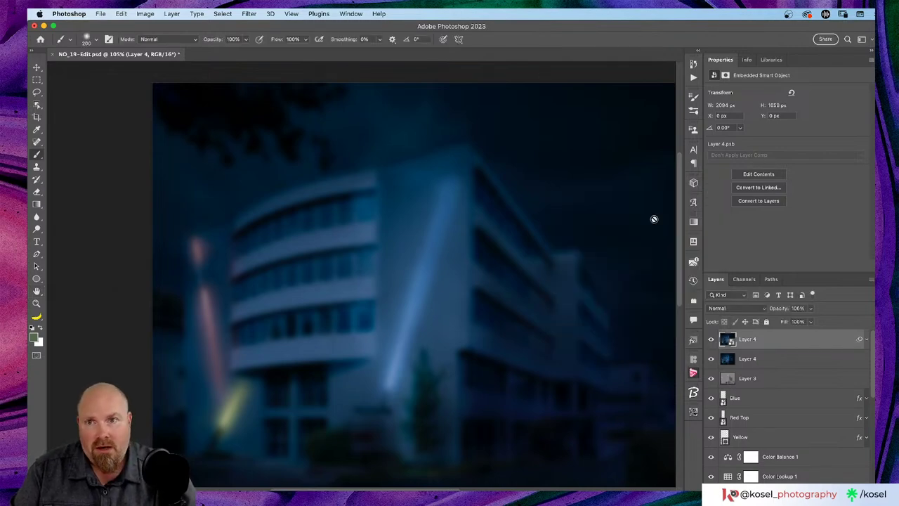
Apply the Camera Raw Filter to the blurred top Layer 4 with Exposure set to +1.00.
click(249, 14)
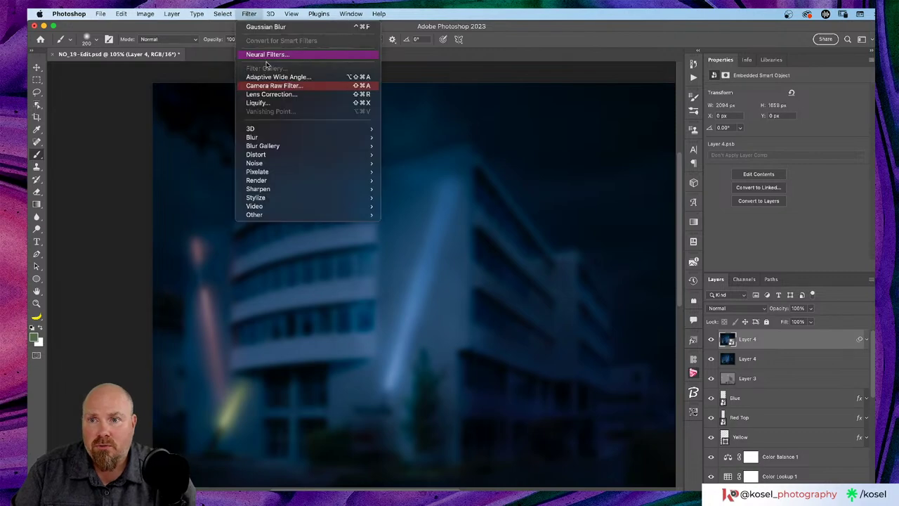
click(273, 86)
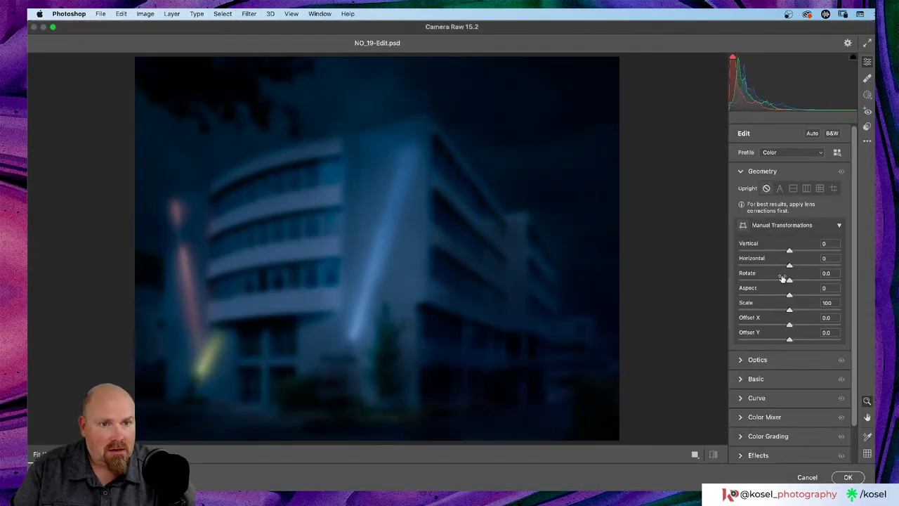
click(741, 379)
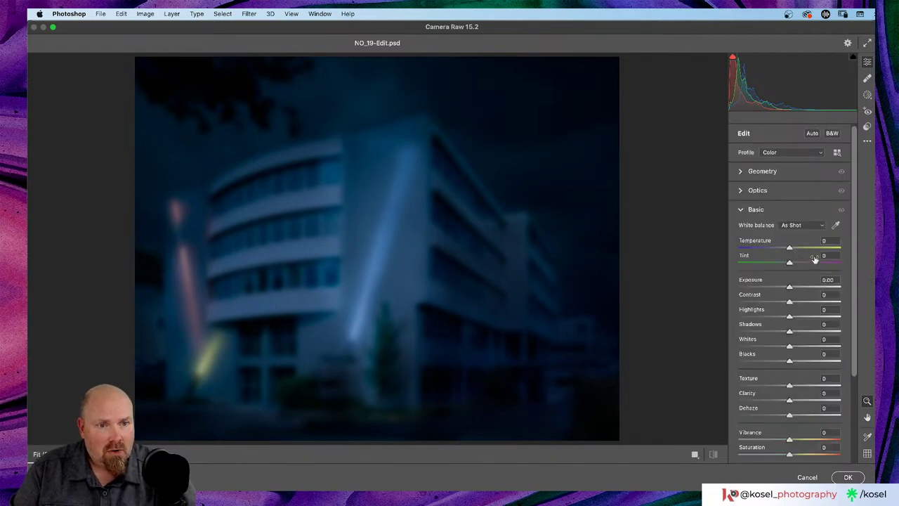
click(829, 280)
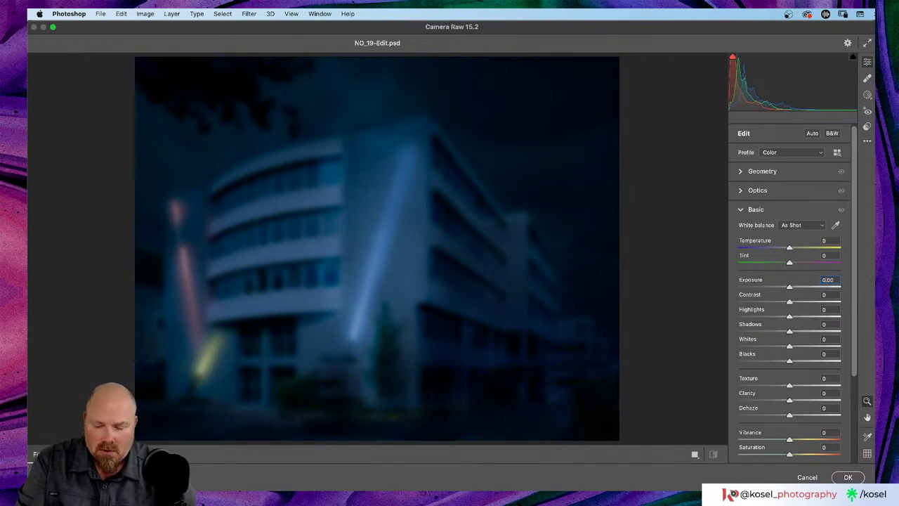
text(1)
key(Return)
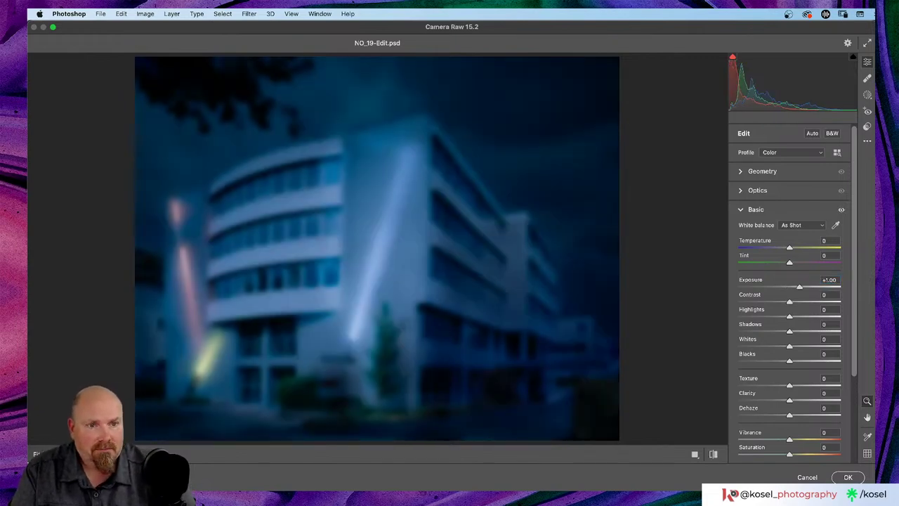
click(855, 477)
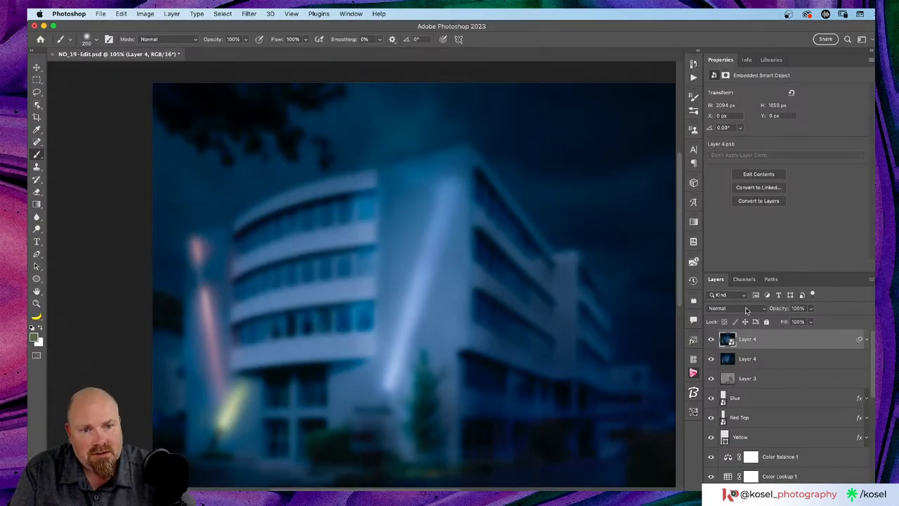
Set the top Layer 4 smart object to Soft Light blending and lower its opacity to 69%.
click(744, 309)
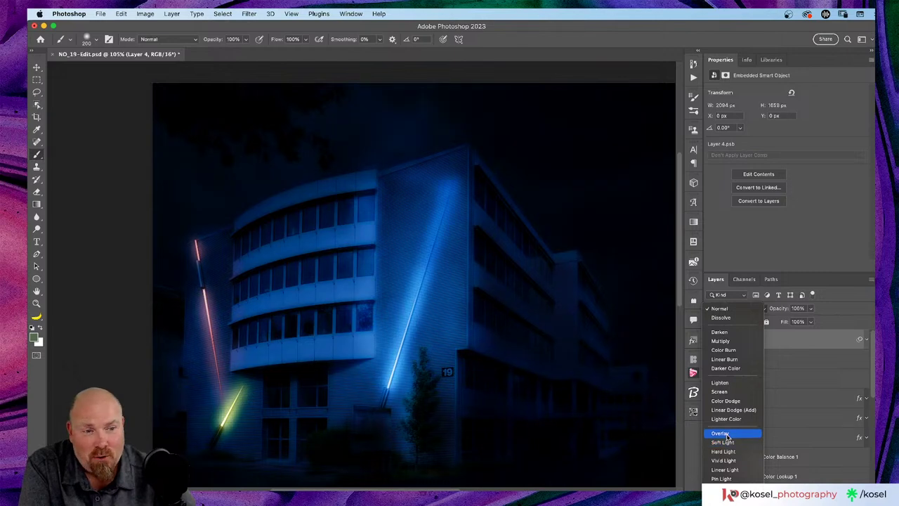
click(725, 442)
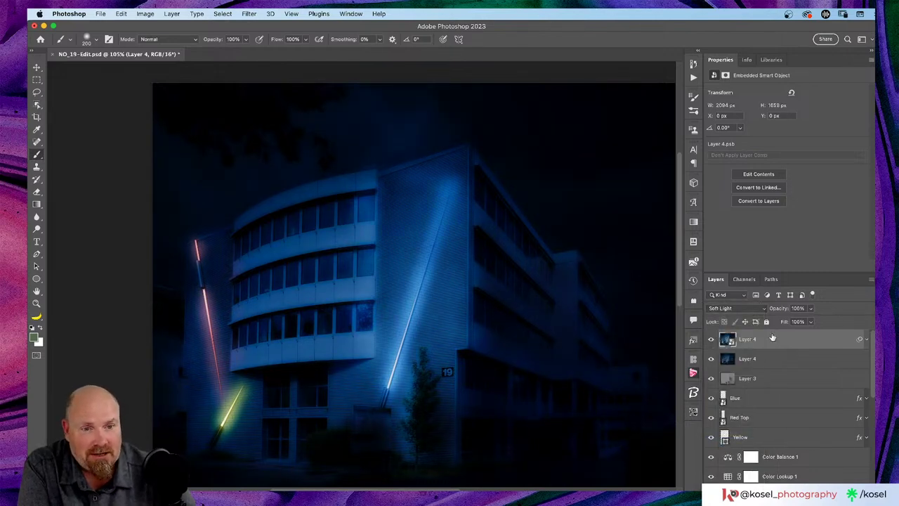
drag(779, 309, 775, 310)
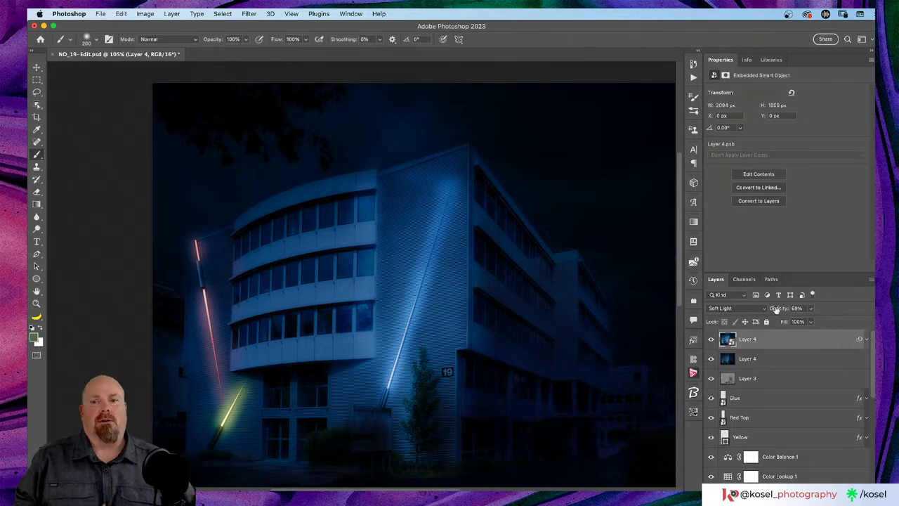
Compare the composite with and without the top Layer 4, leave the layer visible, and save the document.
scroll(596, 359, right, 3)
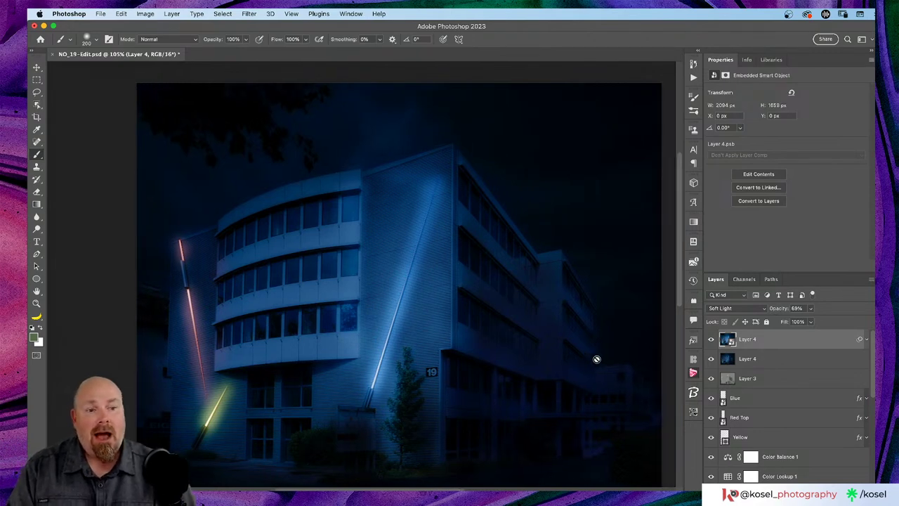
scroll(596, 358, down, 3)
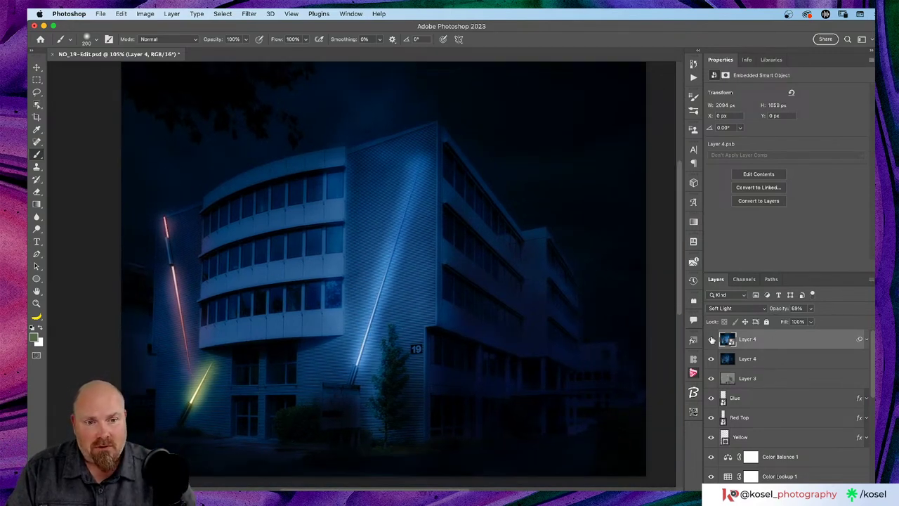
click(711, 339)
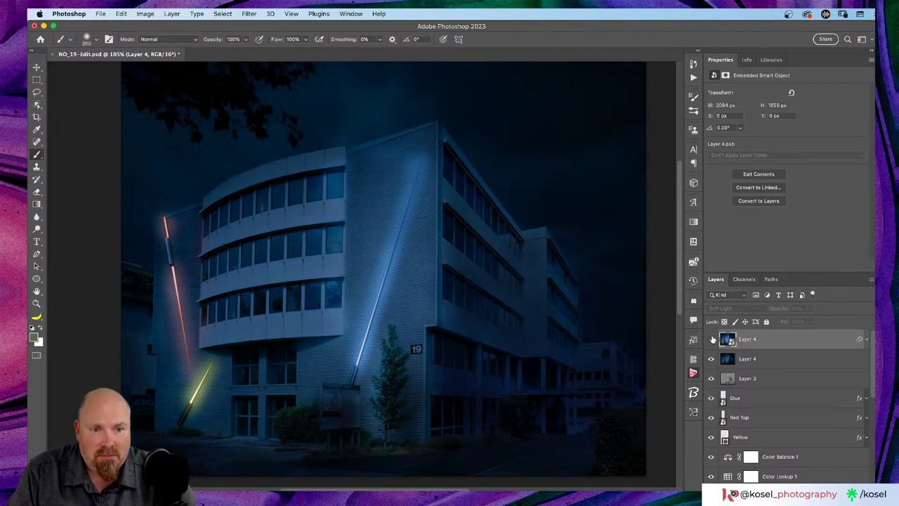
click(712, 339)
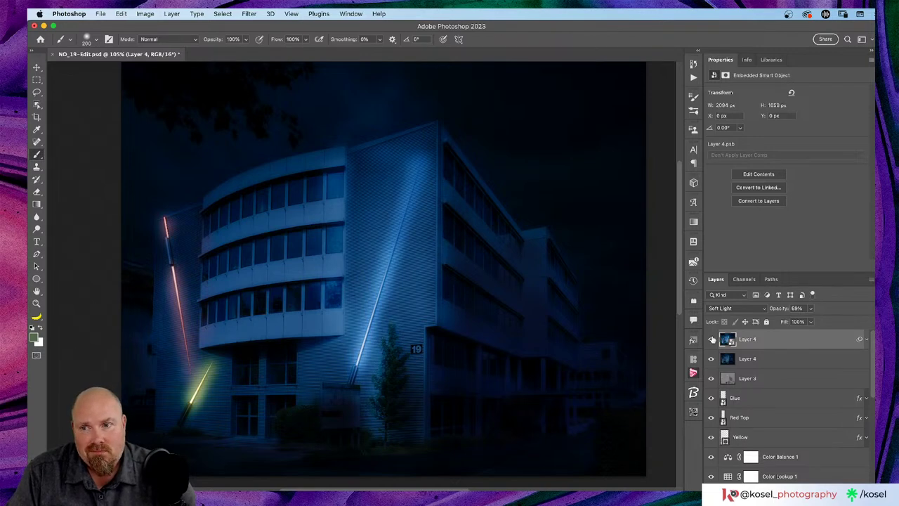
click(711, 339)
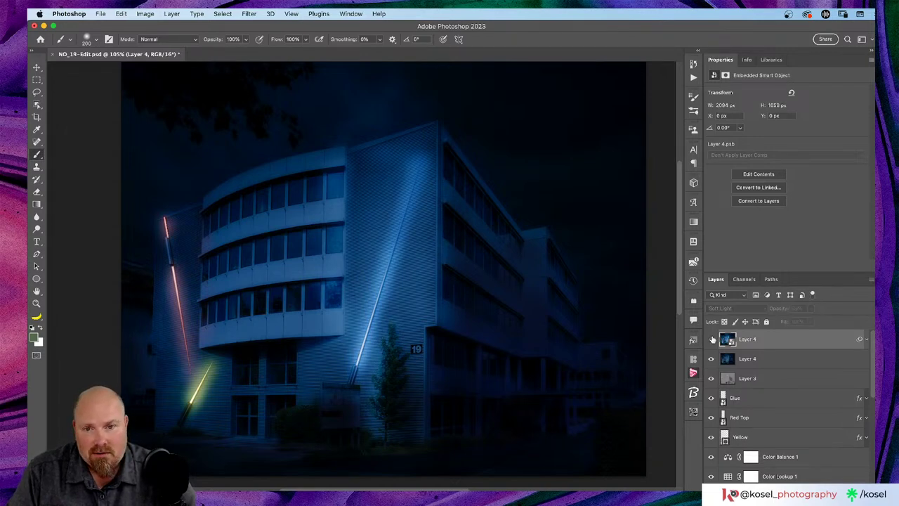
click(712, 340)
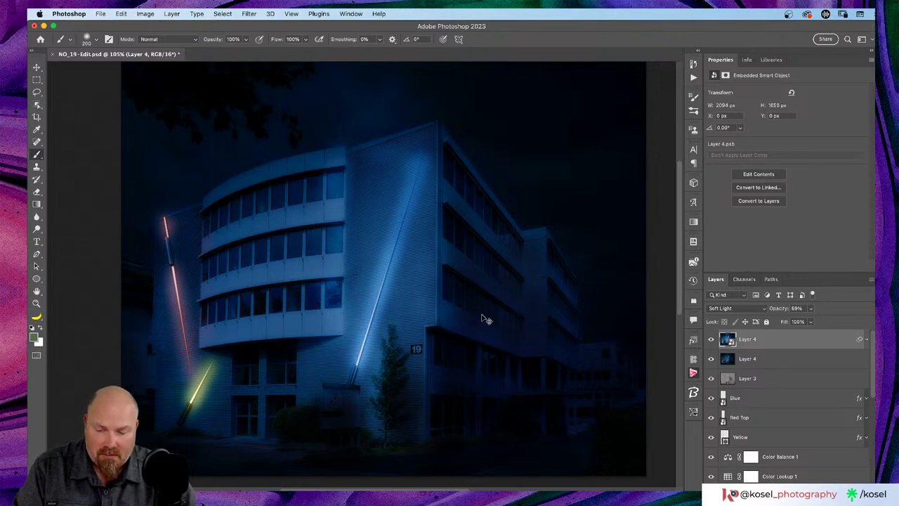
key(super+s)
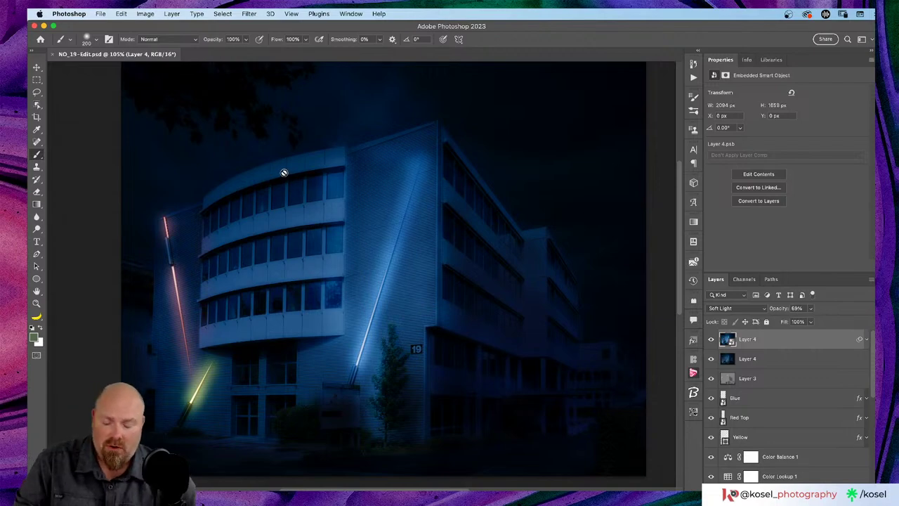
Switch to Chrome and bring up the already open Behance profile page.
key(super+Tab)
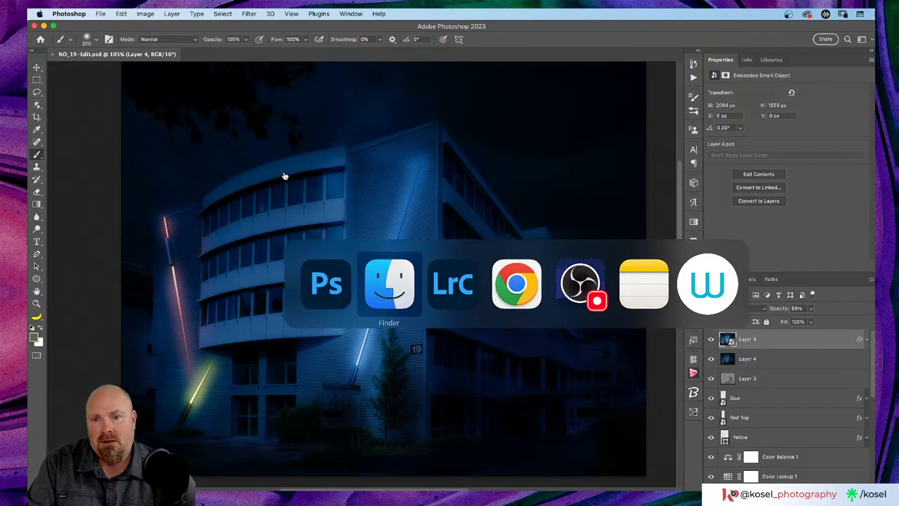
key(super+Tab)
key(super+Tab)
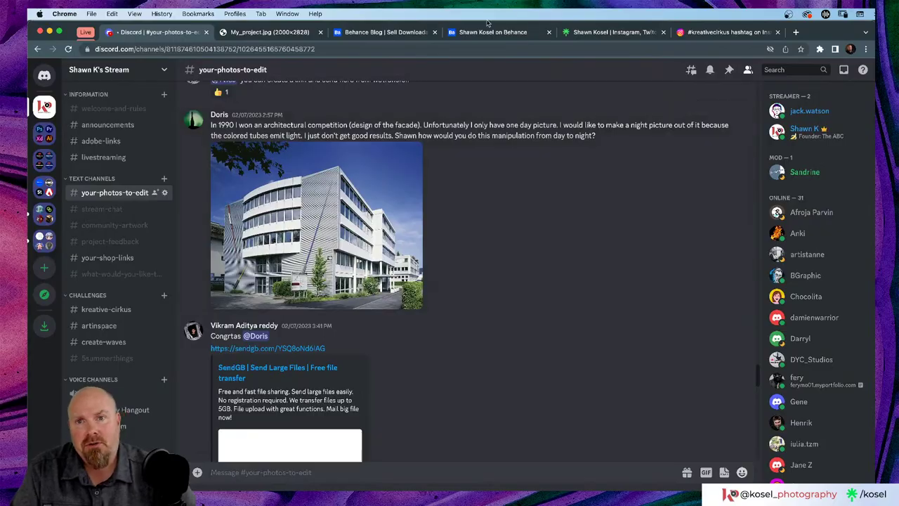
click(481, 35)
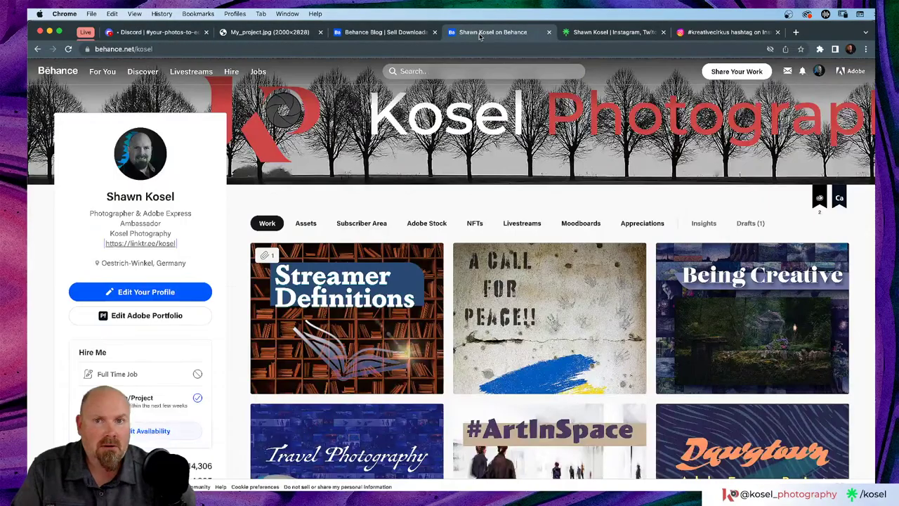
Look through the profile's project covers down to the oldest ones for the 2020 PS DCC projects.
scroll(558, 365, down, 10)
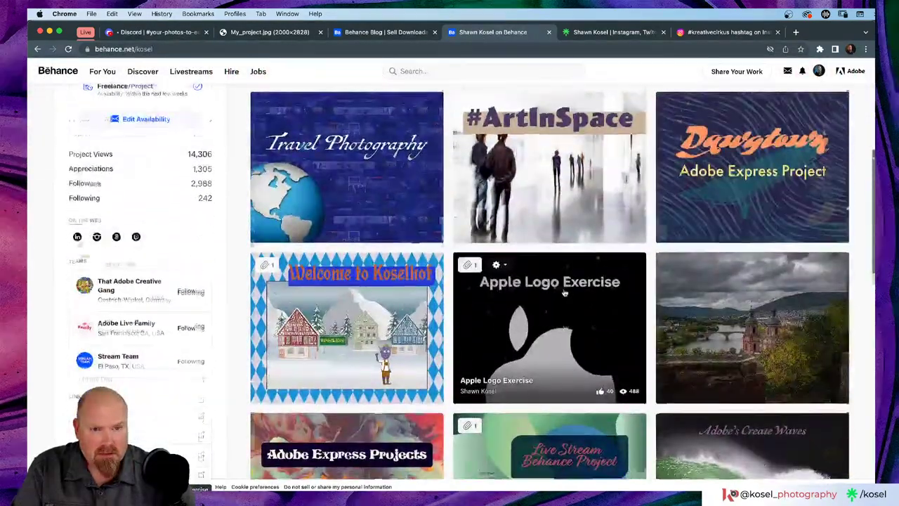
scroll(564, 294, down, 8)
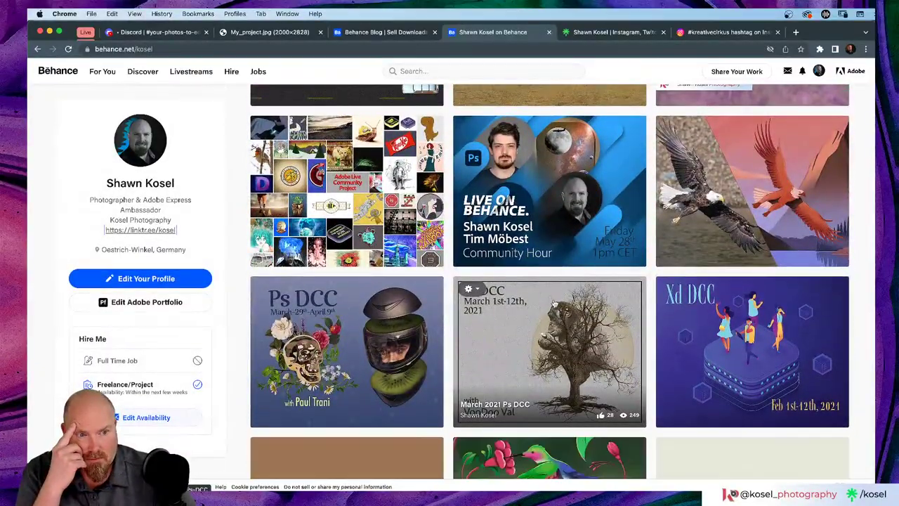
scroll(516, 270, down, 10)
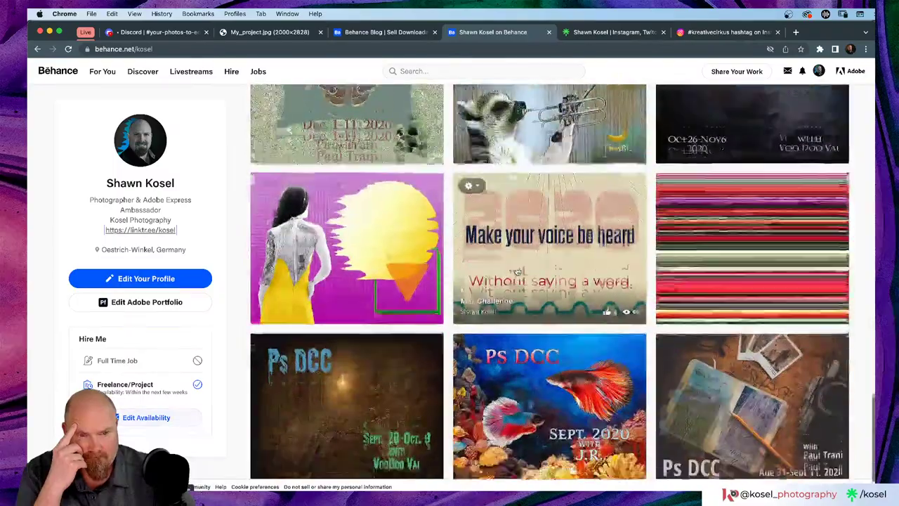
scroll(517, 270, down, 10)
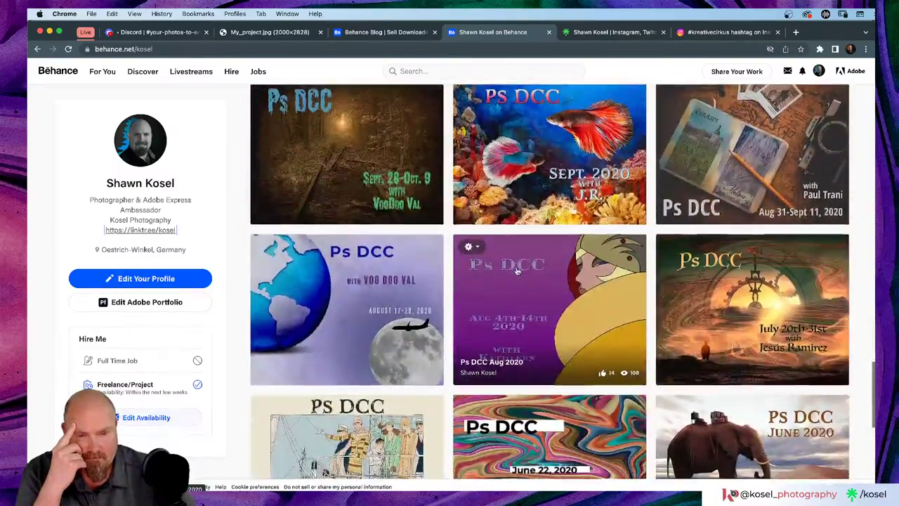
scroll(518, 272, down, 5)
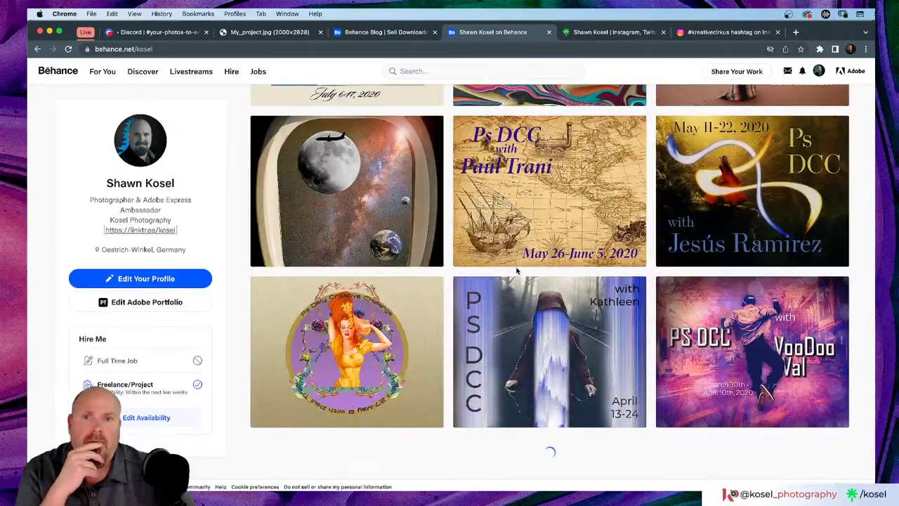
scroll(517, 272, down, 8)
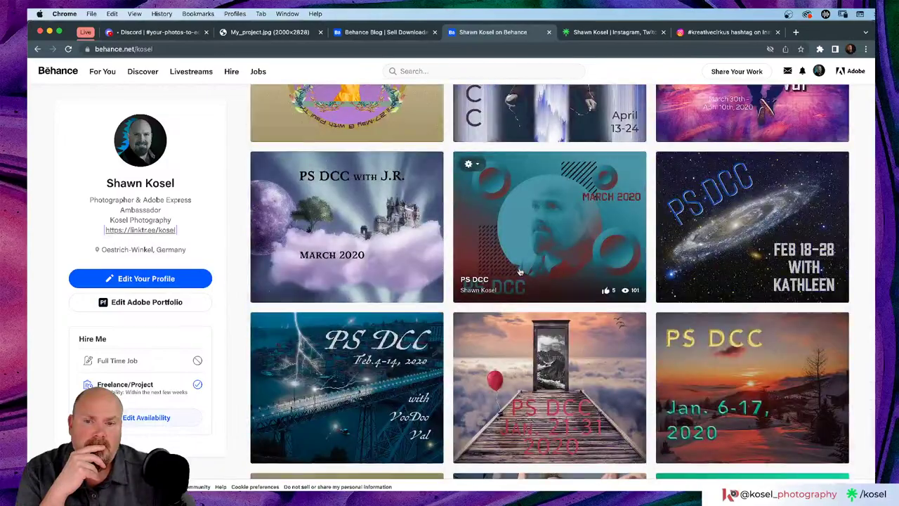
scroll(520, 273, down, 3)
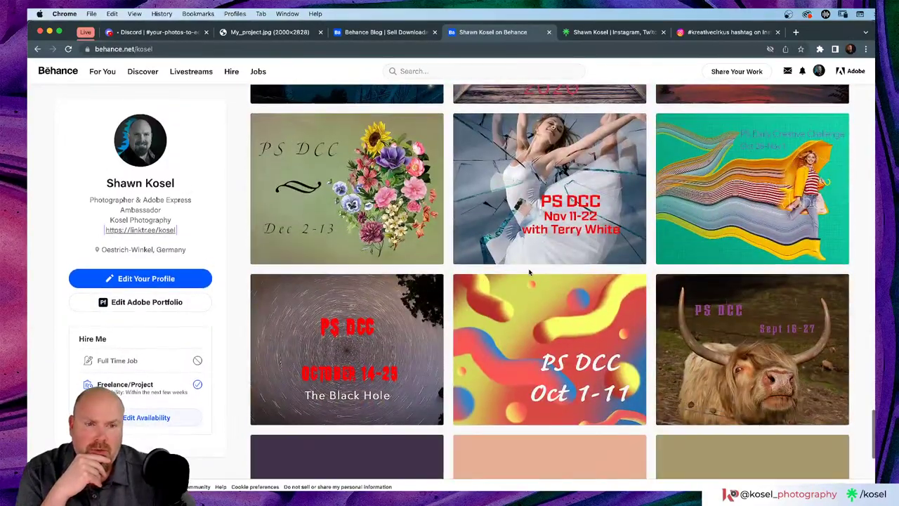
scroll(529, 272, down, 3)
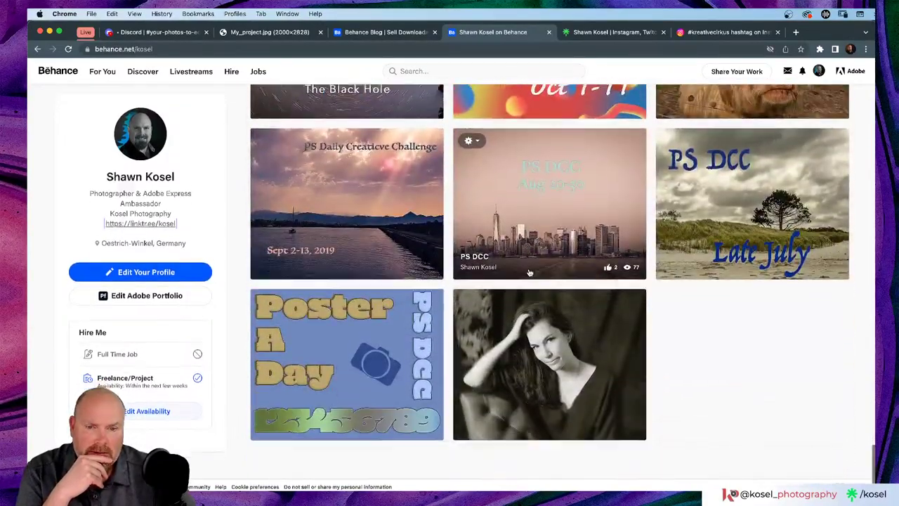
scroll(529, 273, up, 10)
scroll(529, 273, up, 2)
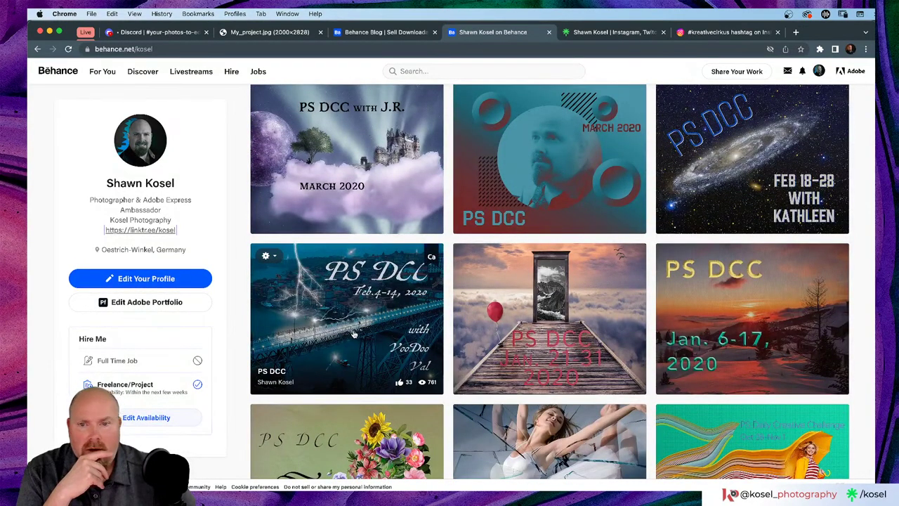
Open the PS DCC project dated Jan. 21-31, 2020 and enlarge its image of lightning striking the bridge.
click(559, 317)
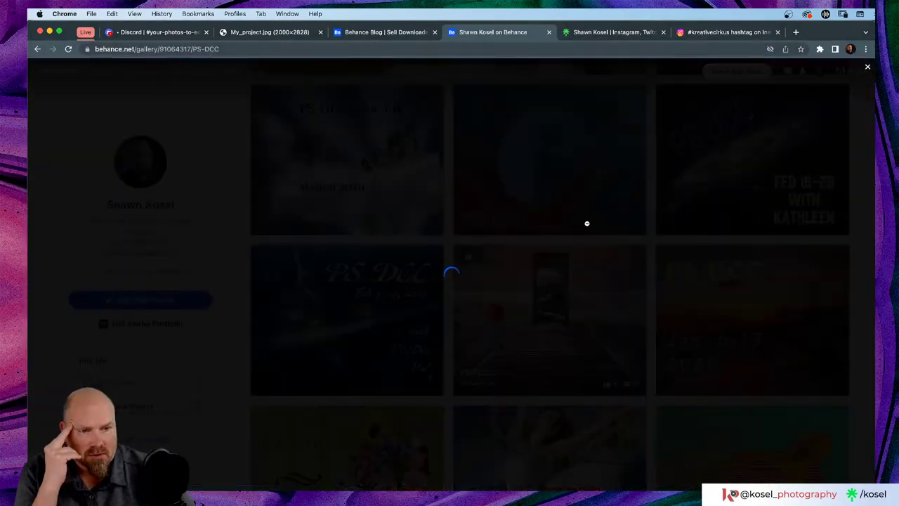
scroll(525, 270, down, 1)
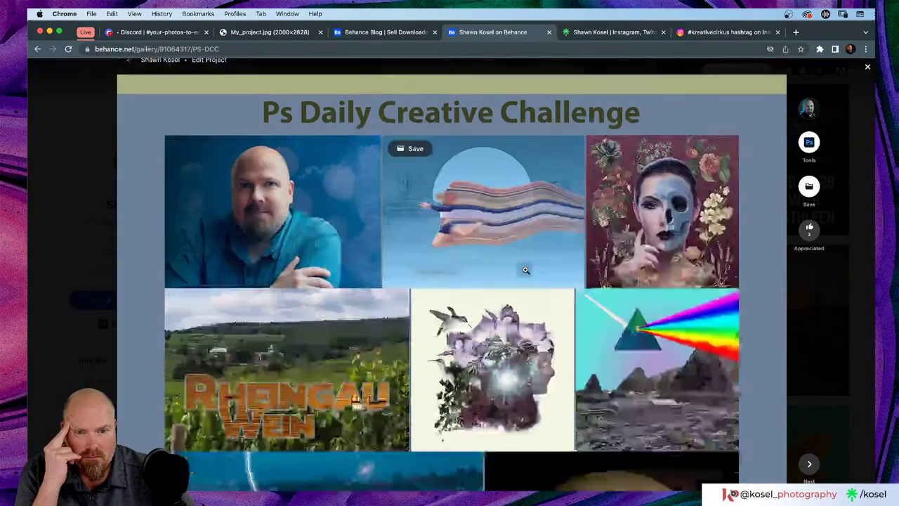
scroll(525, 270, down, 5)
click(367, 283)
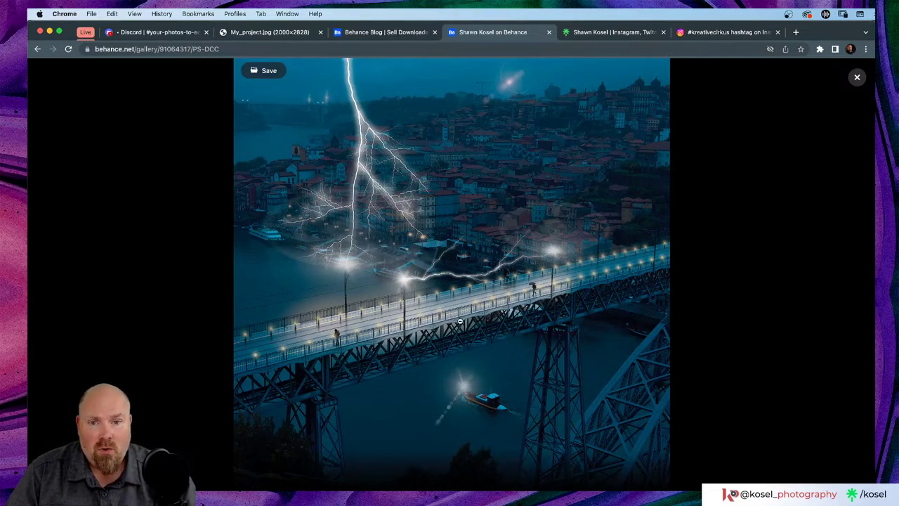
Magnify the bridge lamps, the lightning between the lampposts and the boat's light in the night image to examine the light effects.
click(450, 287)
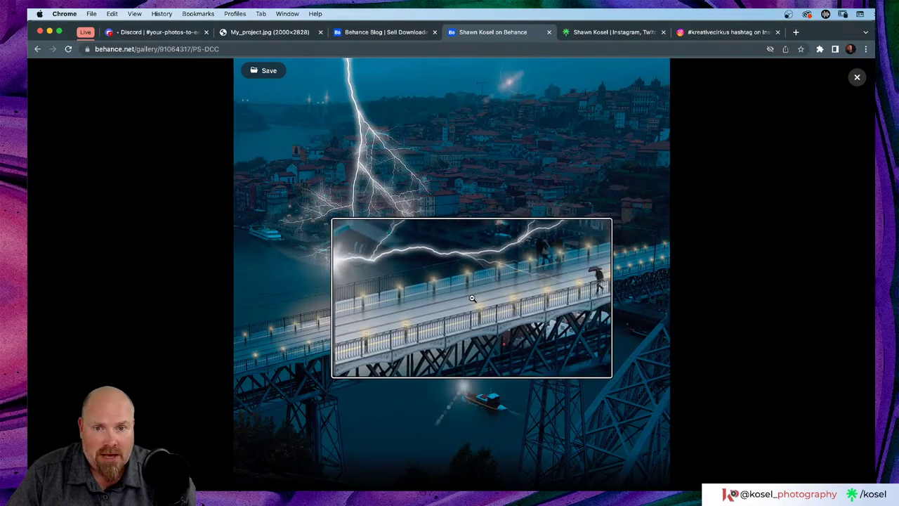
click(476, 288)
click(468, 256)
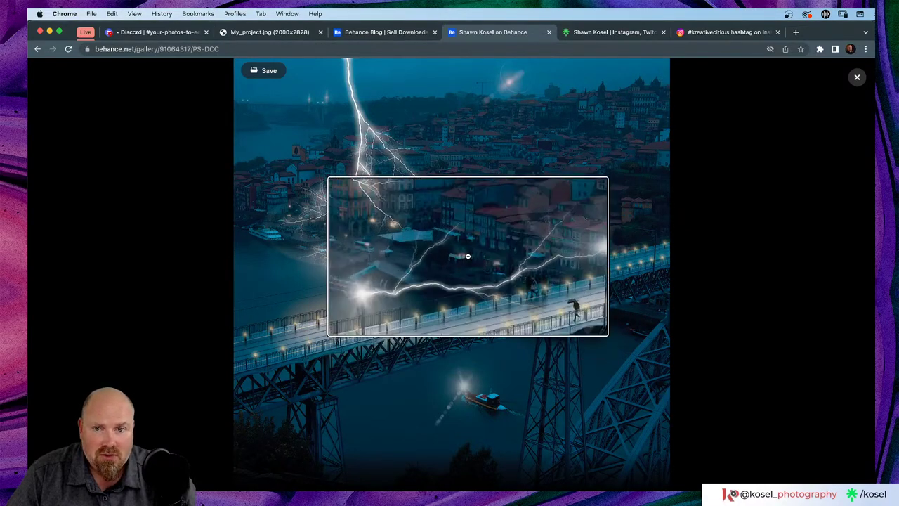
click(468, 256)
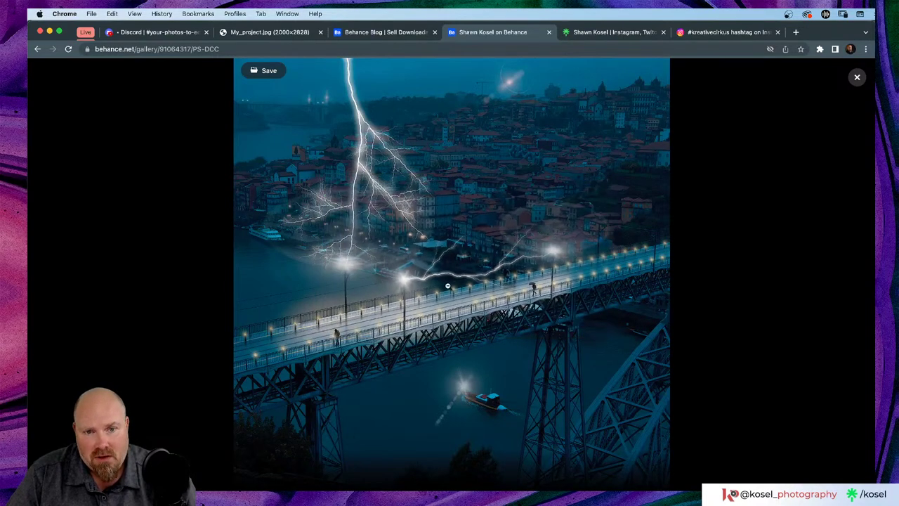
click(480, 419)
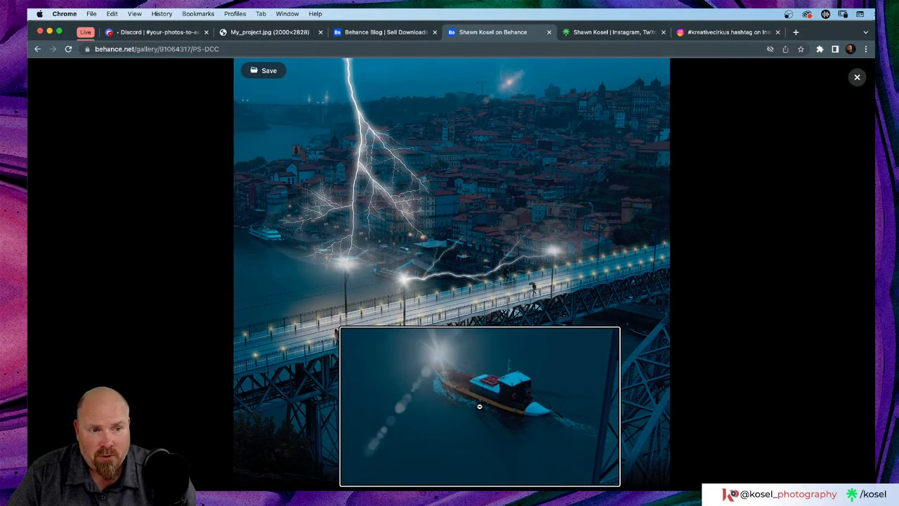
Close the magnified view, the enlarged project image and the PS DCC project to return to the profile page.
click(479, 406)
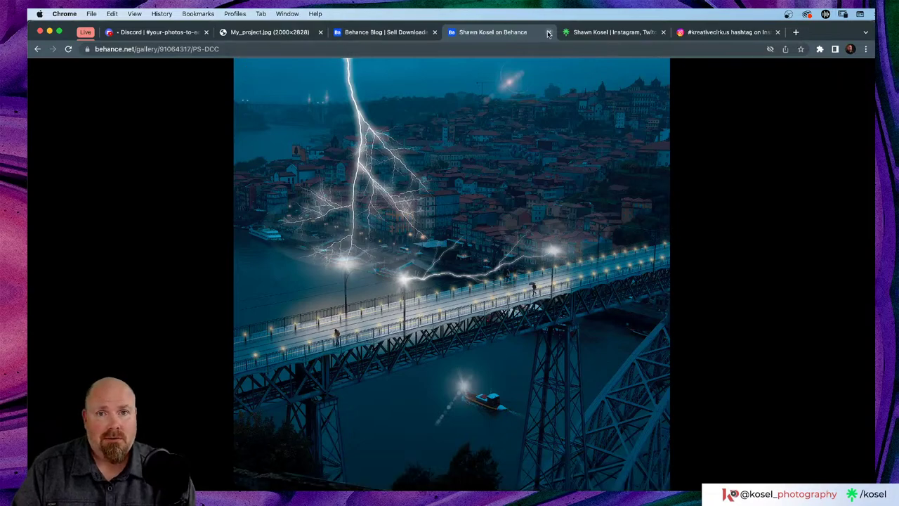
key(Right)
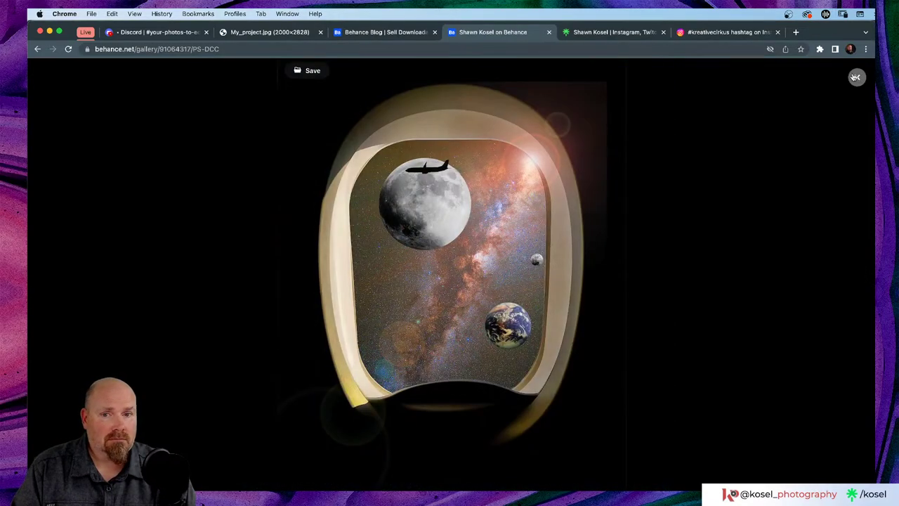
click(856, 78)
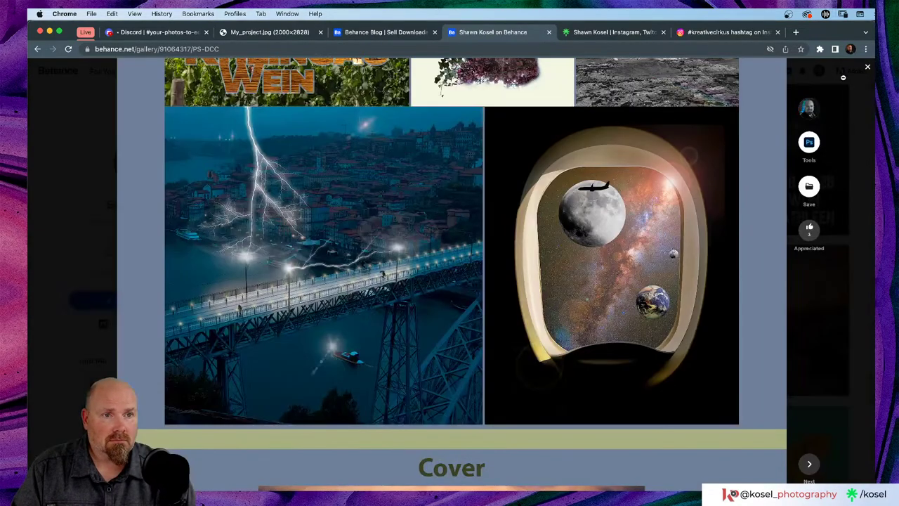
click(64, 283)
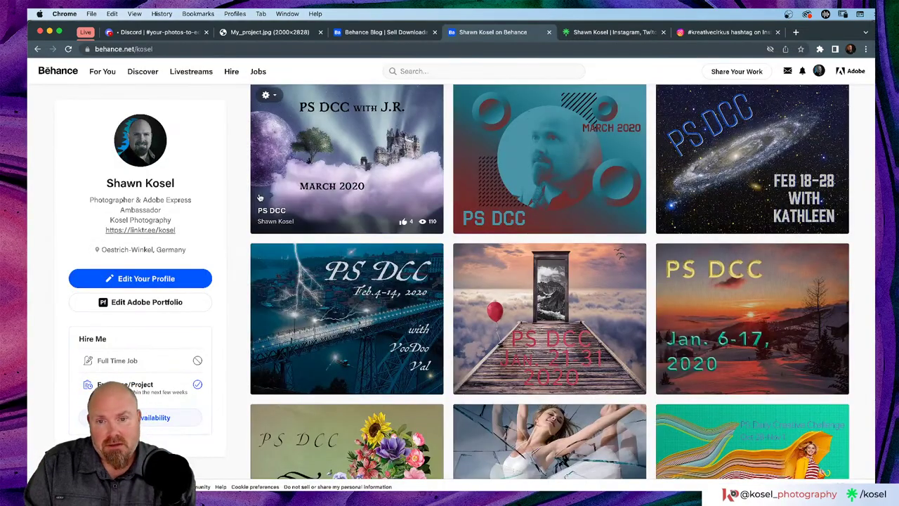
Switch to Lightroom Classic and reset all Develop adjustments on the darkened first copy of NO_19.jpg.
key(super+Tab)
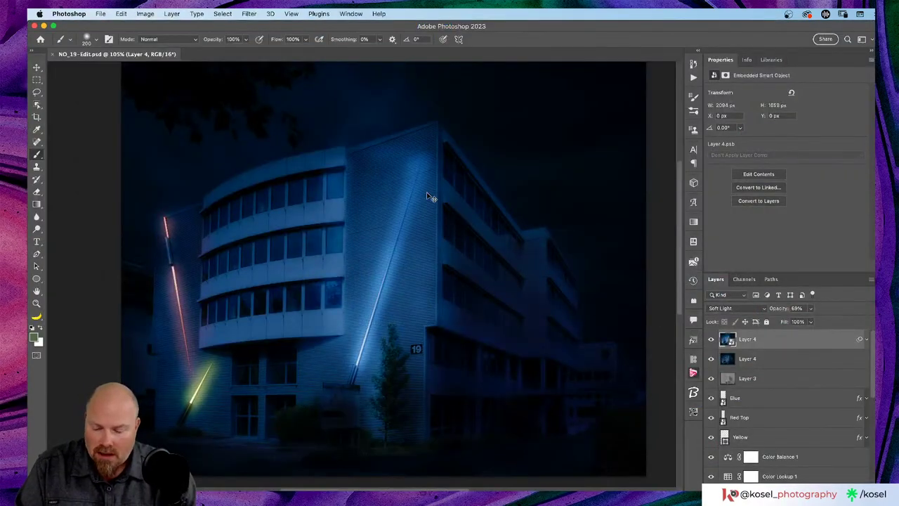
key(super+Tab)
key(super+Tab)
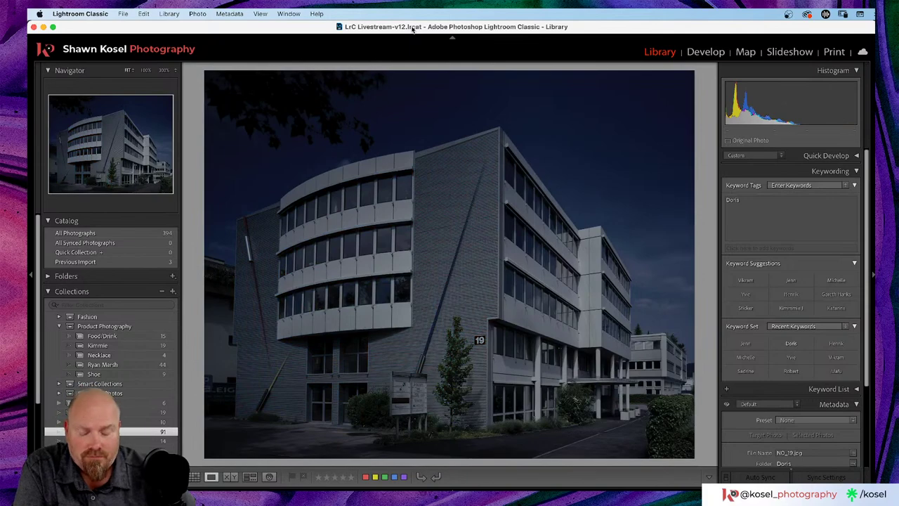
key(g)
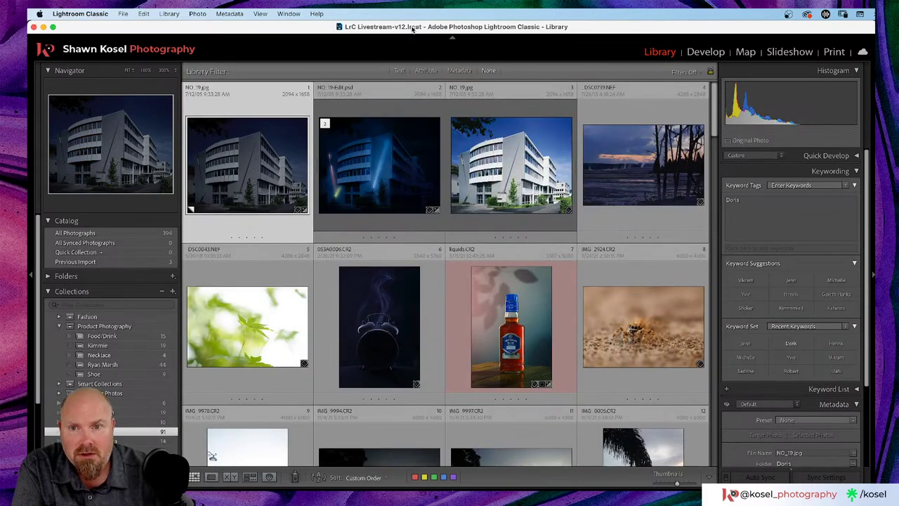
double_click(224, 180)
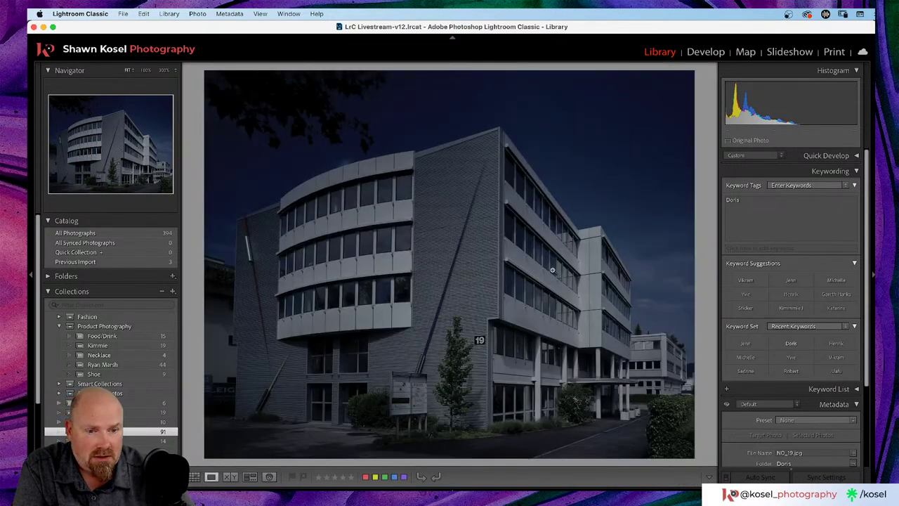
key(d)
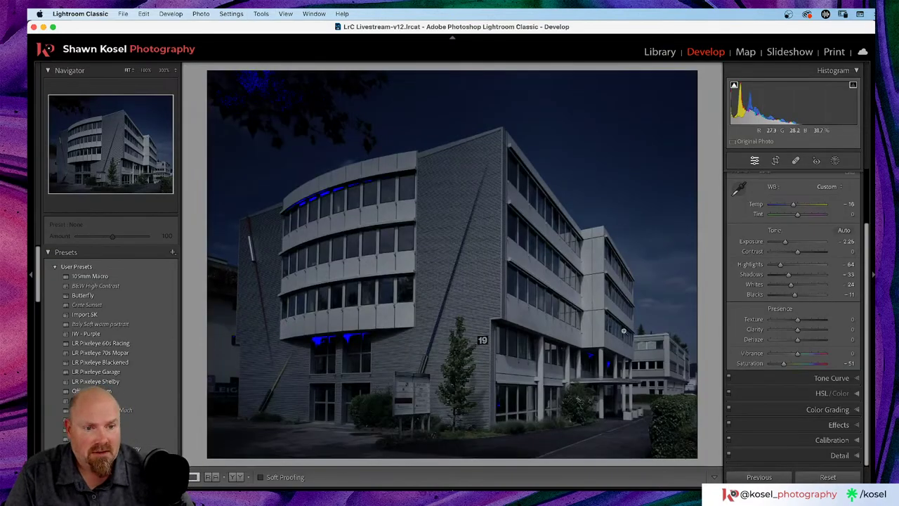
click(842, 477)
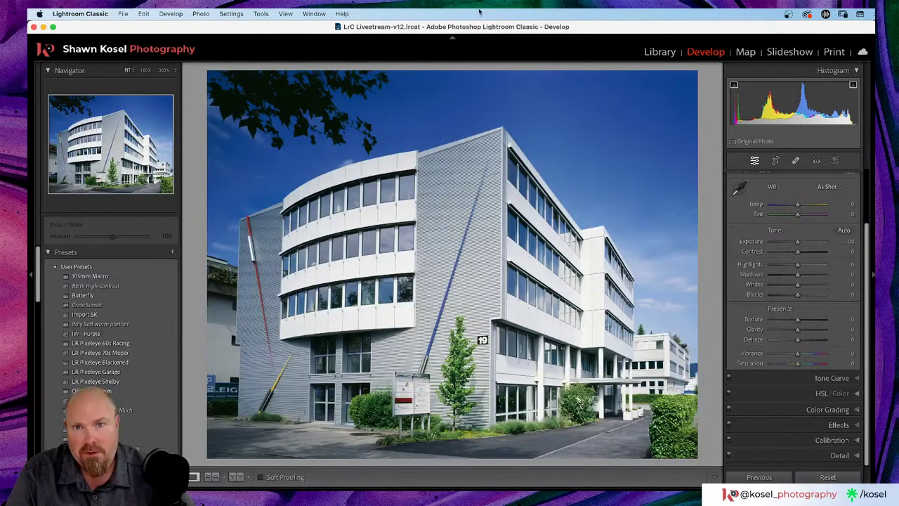
Compare NO_19-Edit.psd with the original daytime NO_19.jpg at full view, alternating between them, and return to the photo grid.
key(super+z)
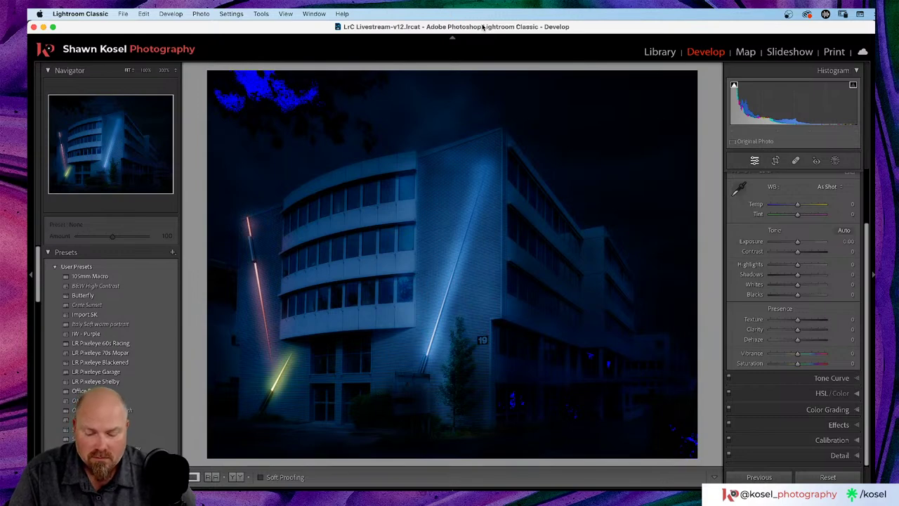
key(g)
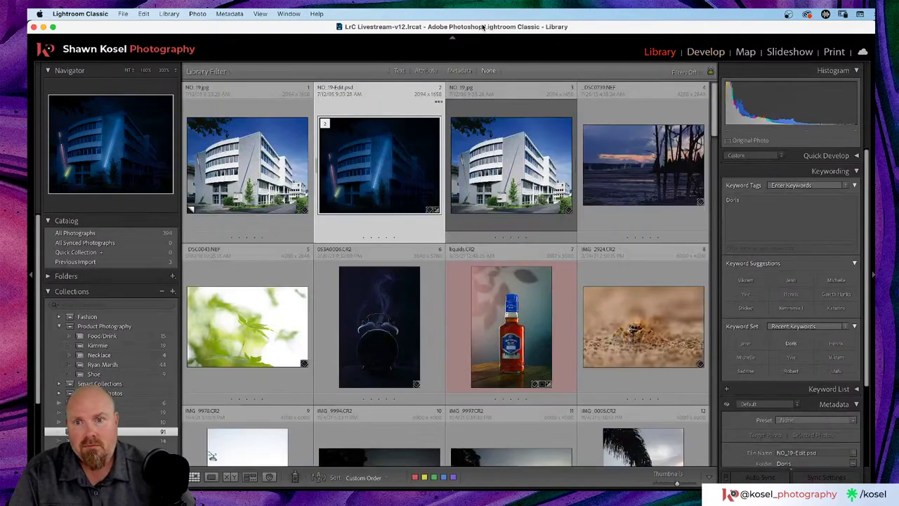
double_click(428, 157)
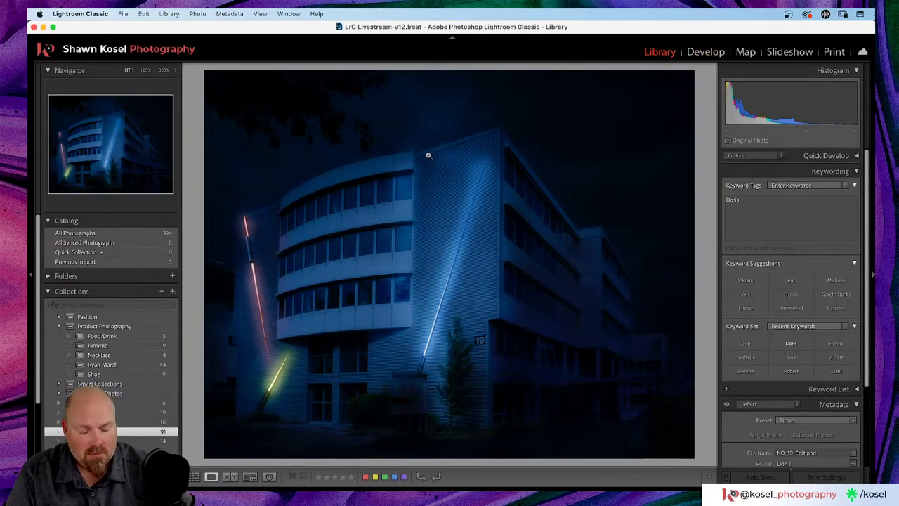
key(Right)
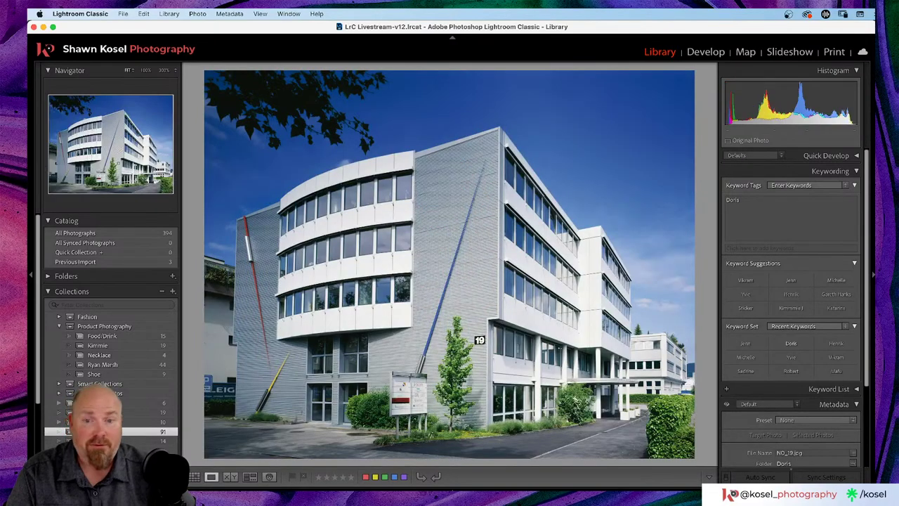
key(Left)
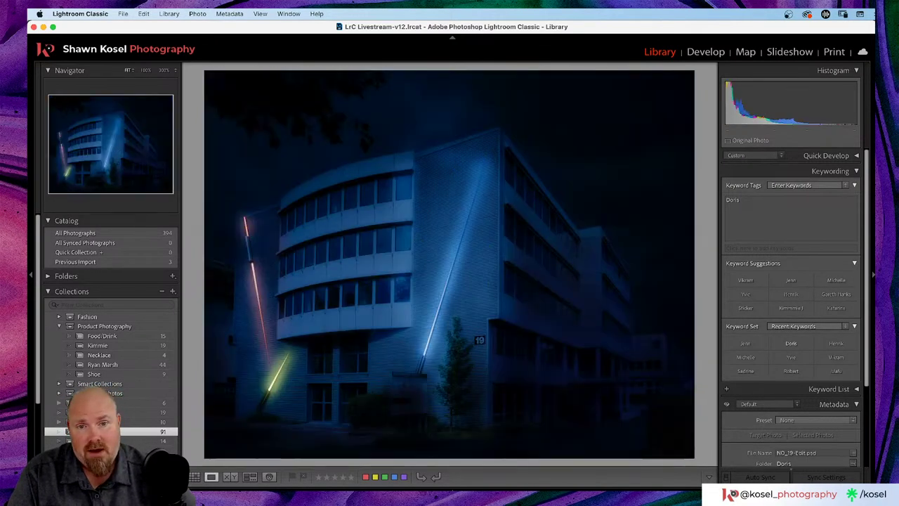
key(Right)
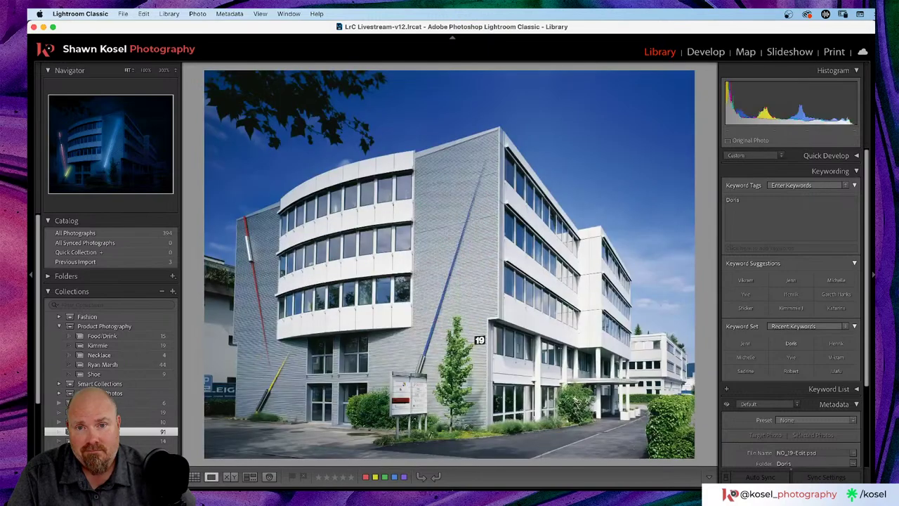
key(Left)
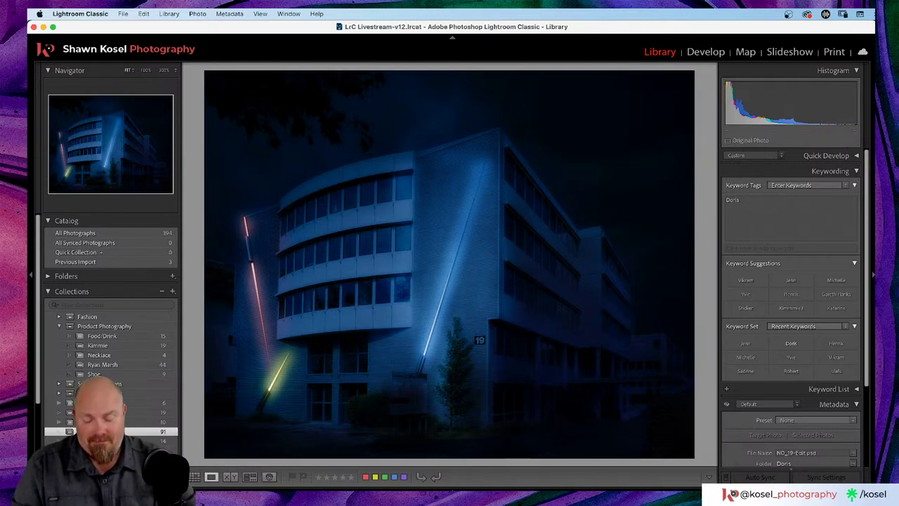
key(g)
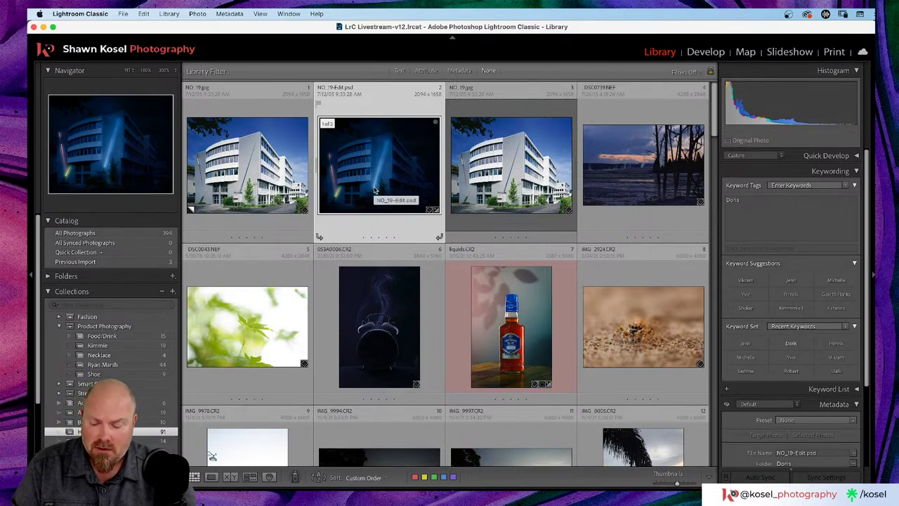
Switch to Photoshop and export the night composite as a JPG with quality 7, saving it as NO_19-Edit on the Desktop.
key(super+Tab)
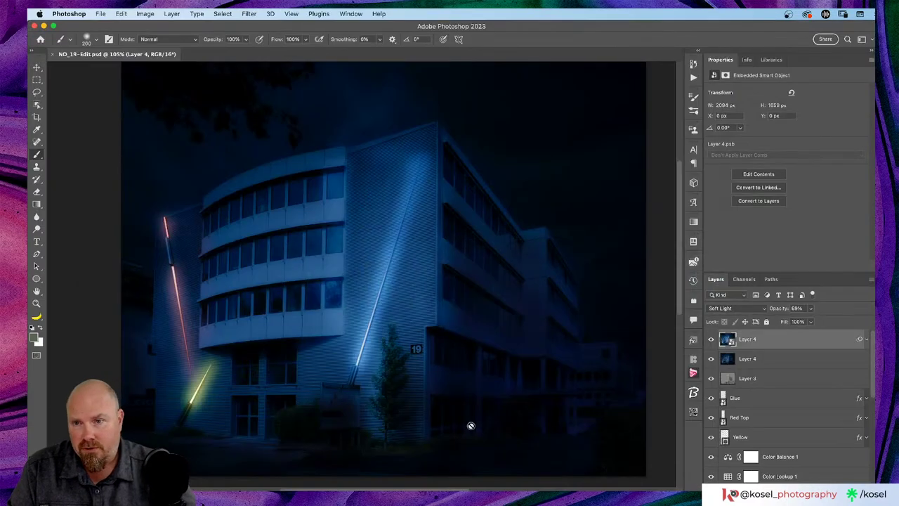
click(99, 15)
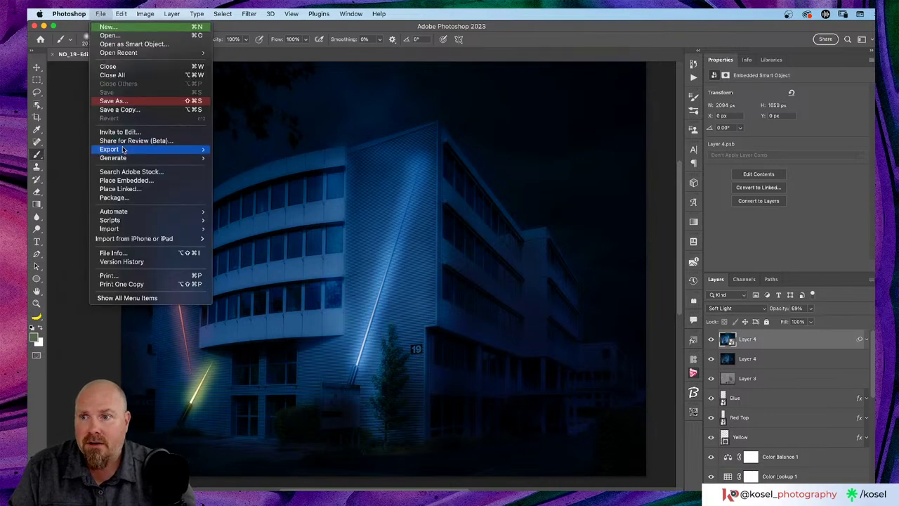
mouse_move(124, 152)
click(259, 161)
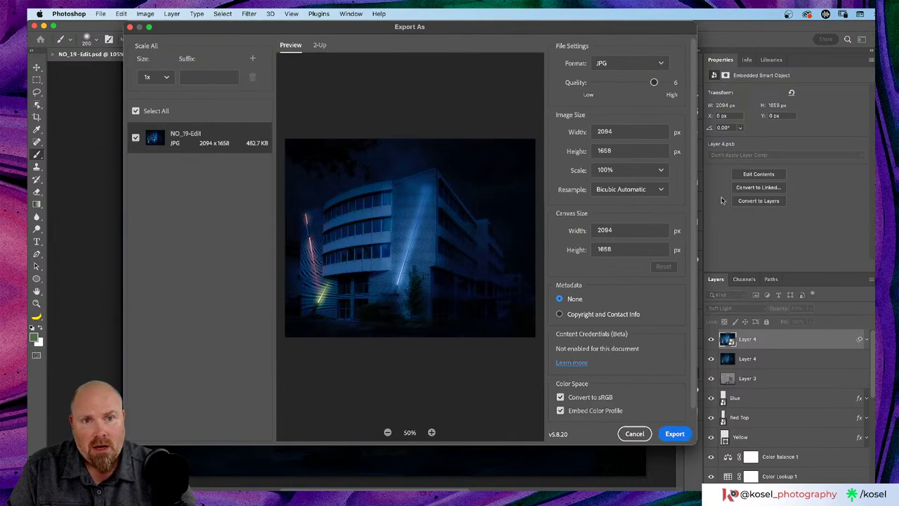
drag(653, 82, 666, 83)
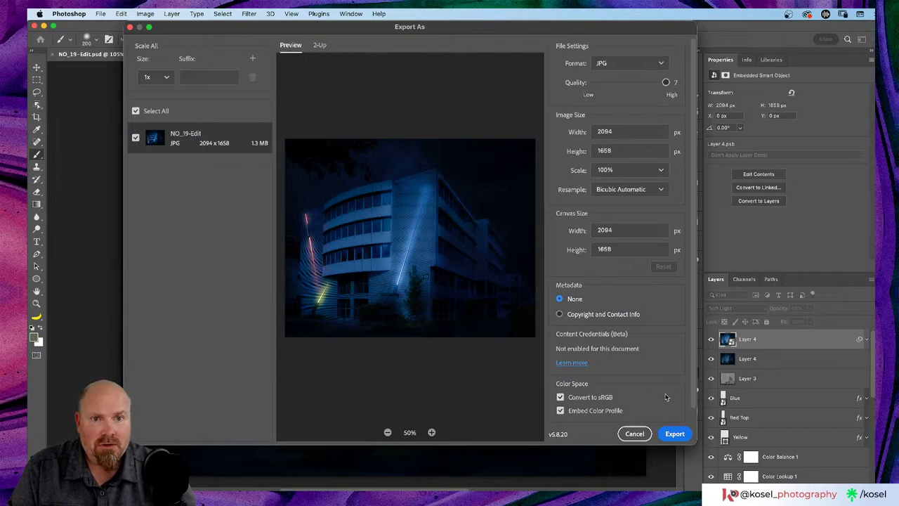
click(674, 434)
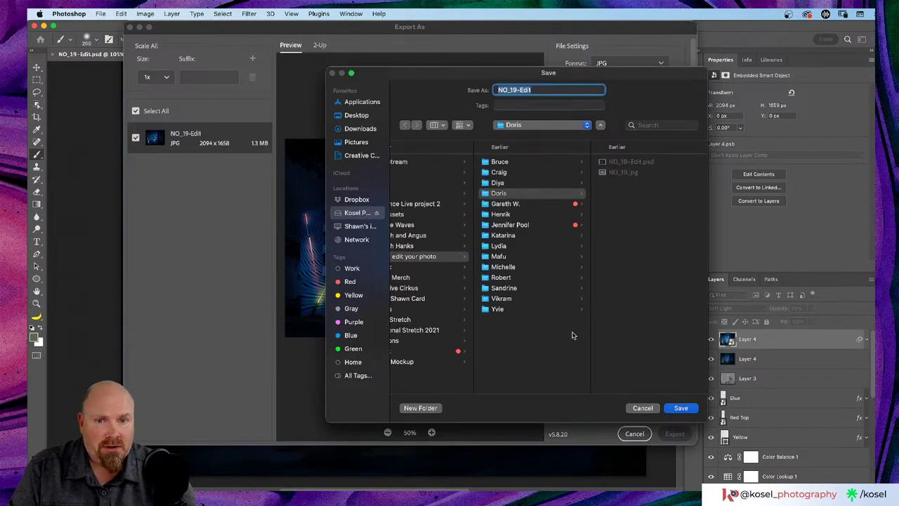
click(350, 117)
click(692, 410)
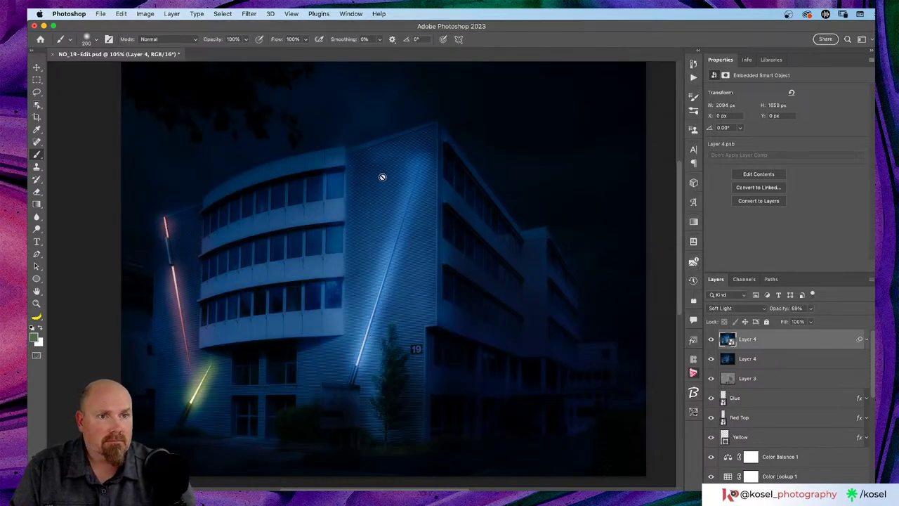
Switch to Chrome and bring up the newest messages in Discord's your-photos-to-edit channel.
key(super+Tab)
key(super+Tab)
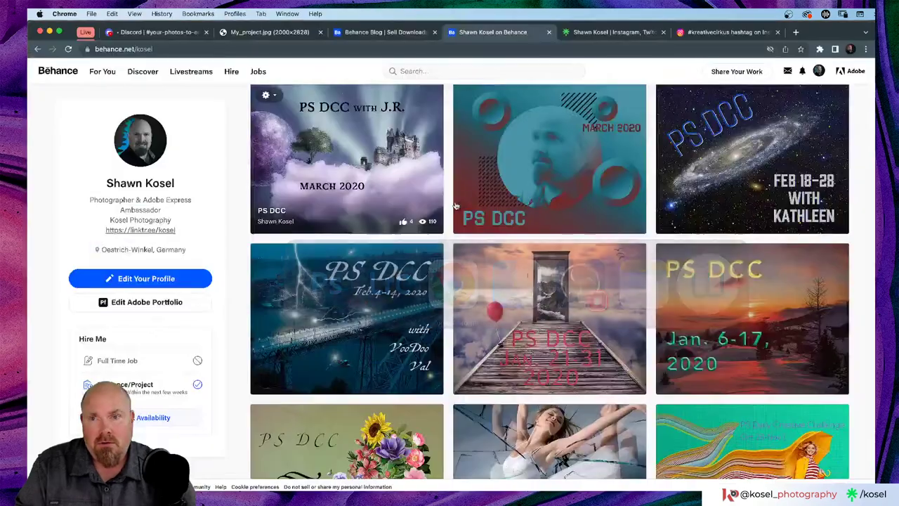
click(142, 37)
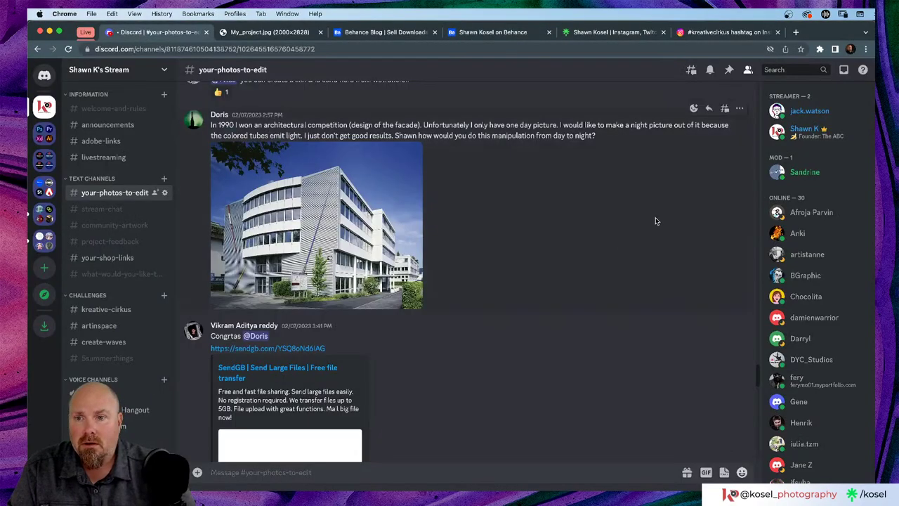
scroll(655, 221, down, 3)
scroll(655, 221, up, 5)
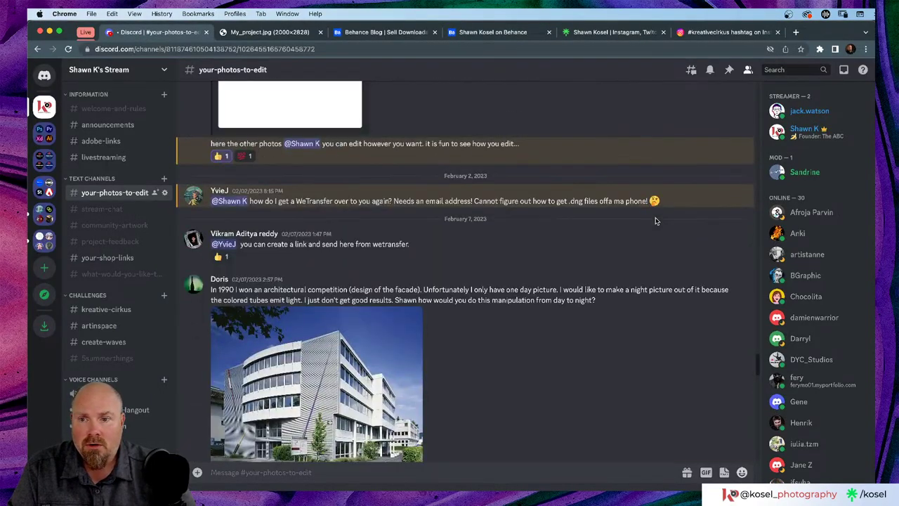
scroll(642, 231, down, 10)
scroll(641, 233, down, 5)
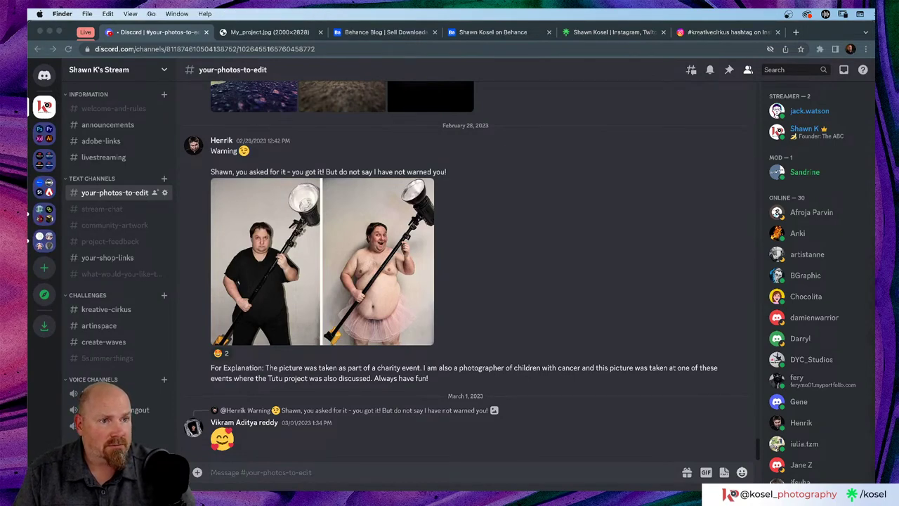
Attach the exported NO_19-Edit.jpg and send it with the message "Here you go", mentioning the member who requested the edit.
drag(892, 288, 485, 295)
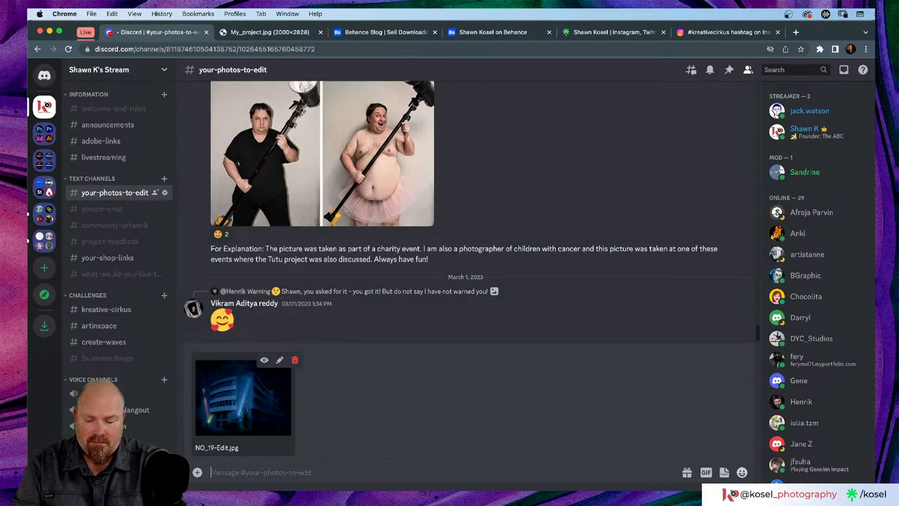
text(Here you g)
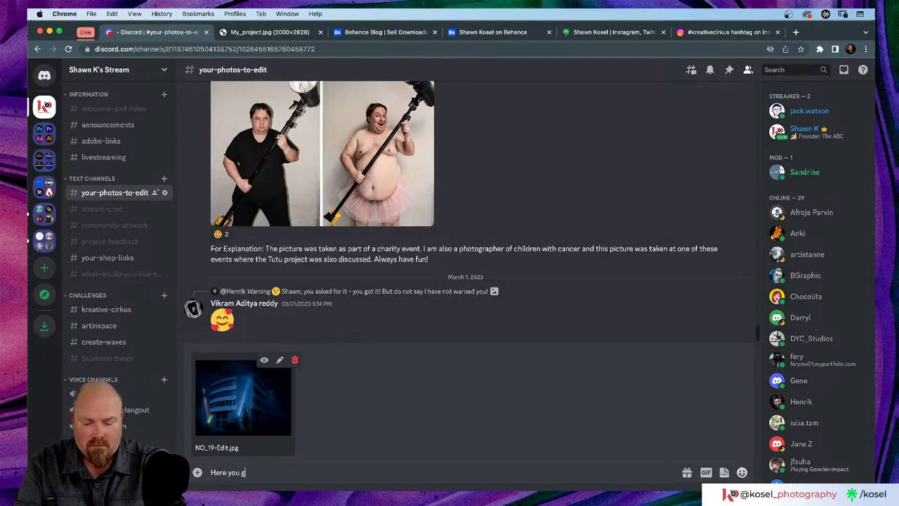
text(o @dor)
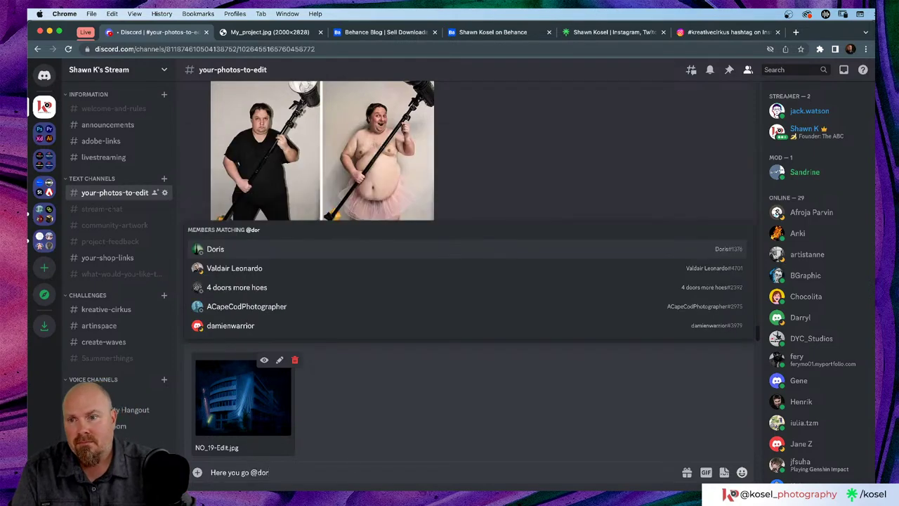
click(281, 252)
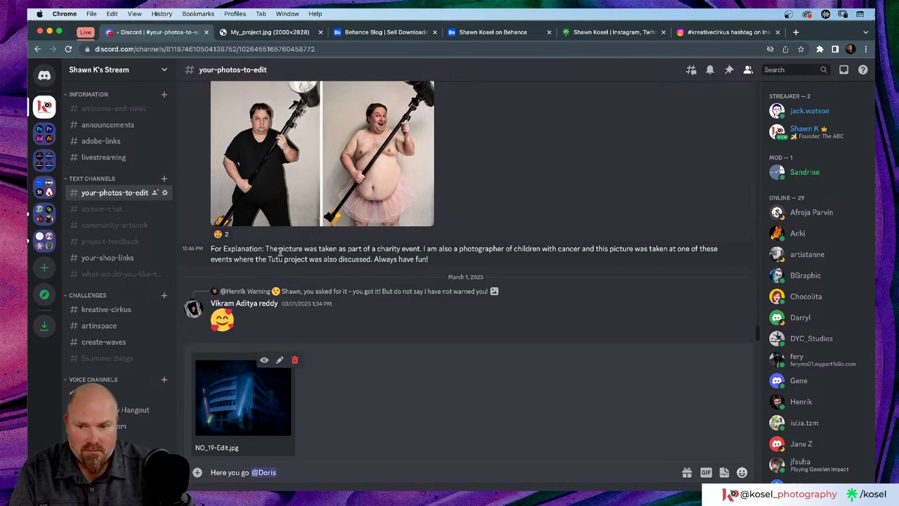
key(Return)
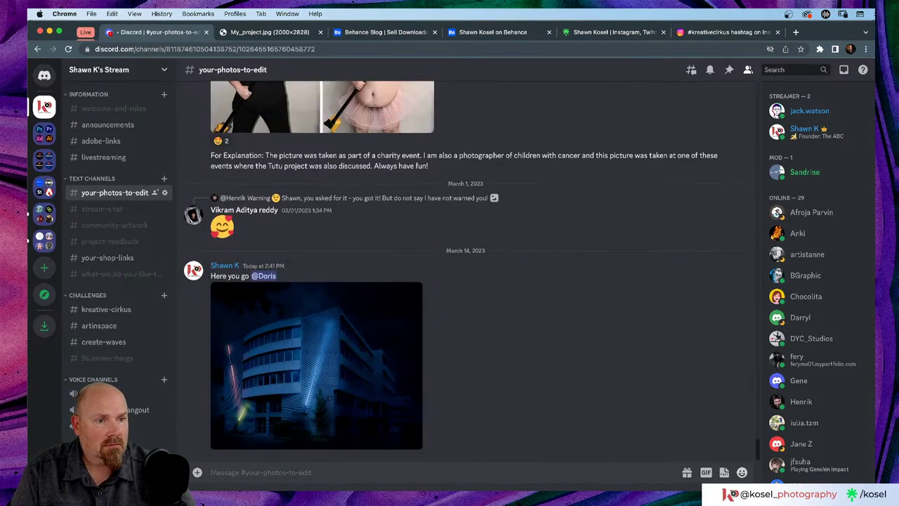
Switch back to the Lightroom Classic photo grid.
key(super+Tab)
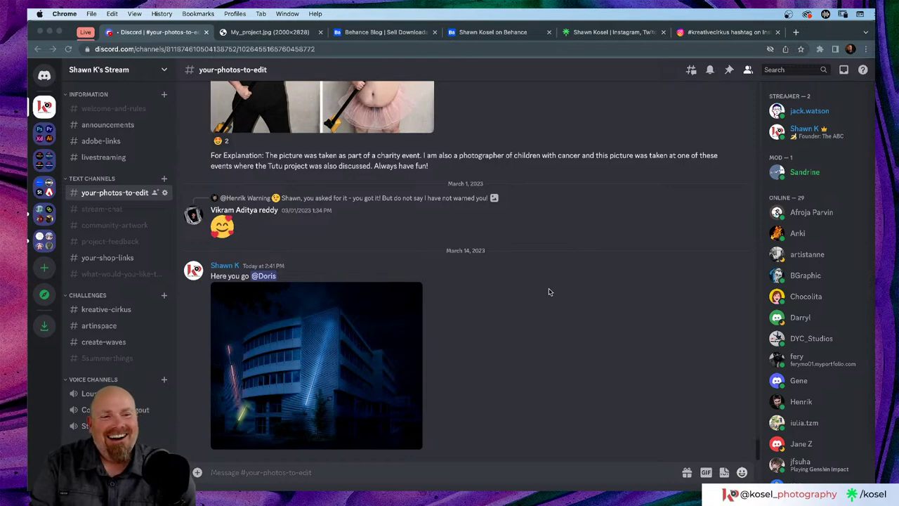
key(super+Tab)
key(super+Tab)
key(super+Tab)
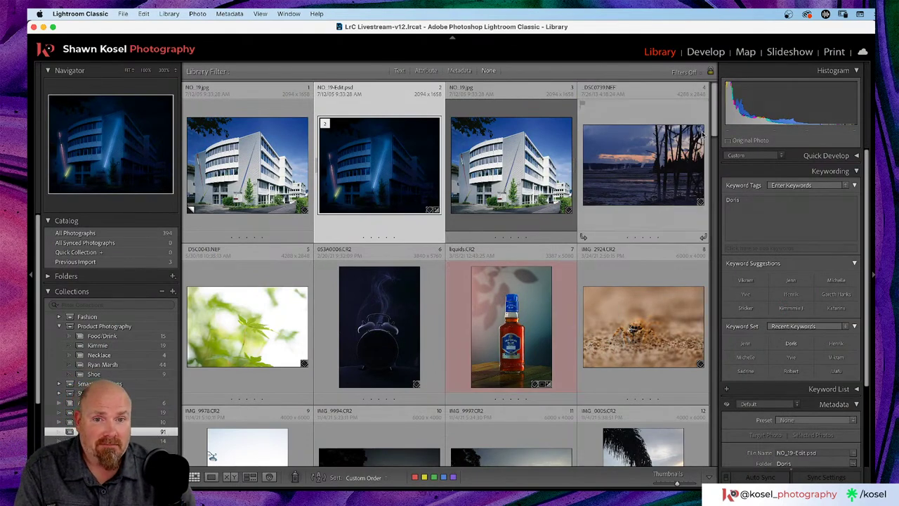
Select the dusk shoreline photo _DSC0739.NEF and look through the collection's grid for the next photo to edit.
click(623, 169)
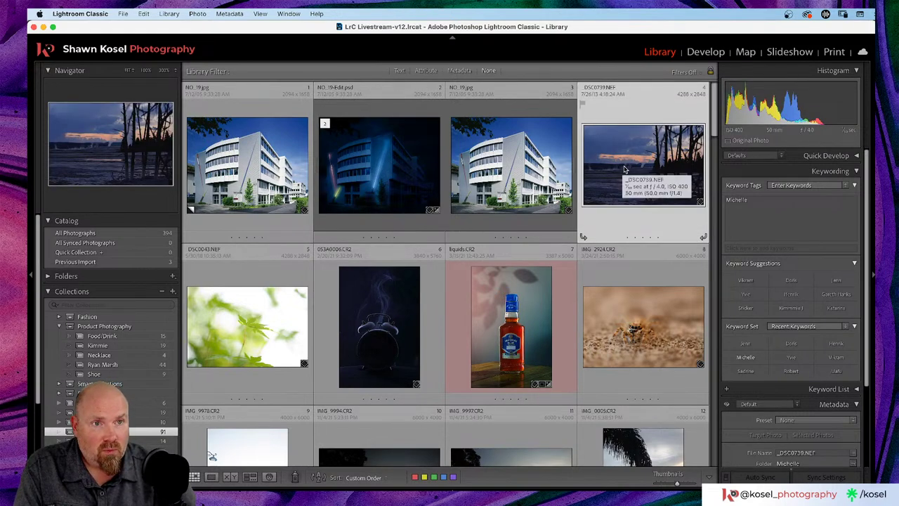
scroll(626, 168, down, 3)
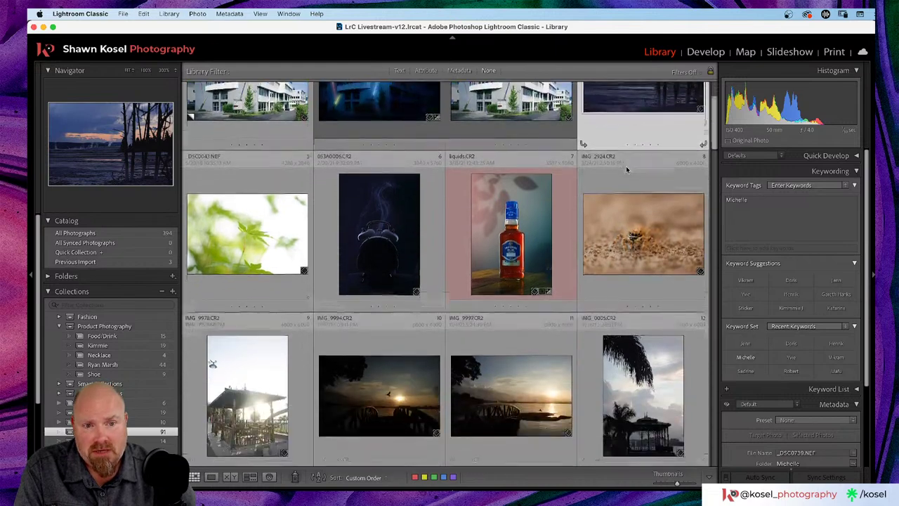
scroll(627, 169, down, 2)
scroll(627, 169, down, 3)
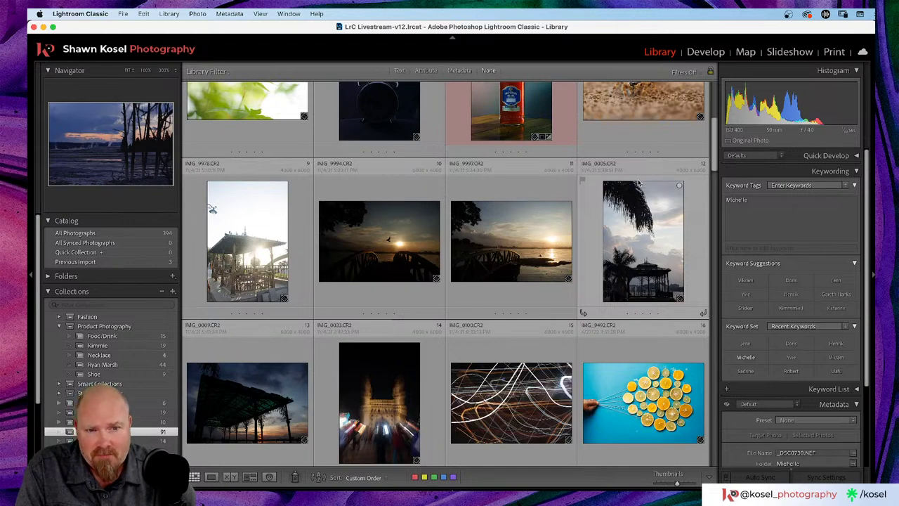
scroll(638, 182, down, 3)
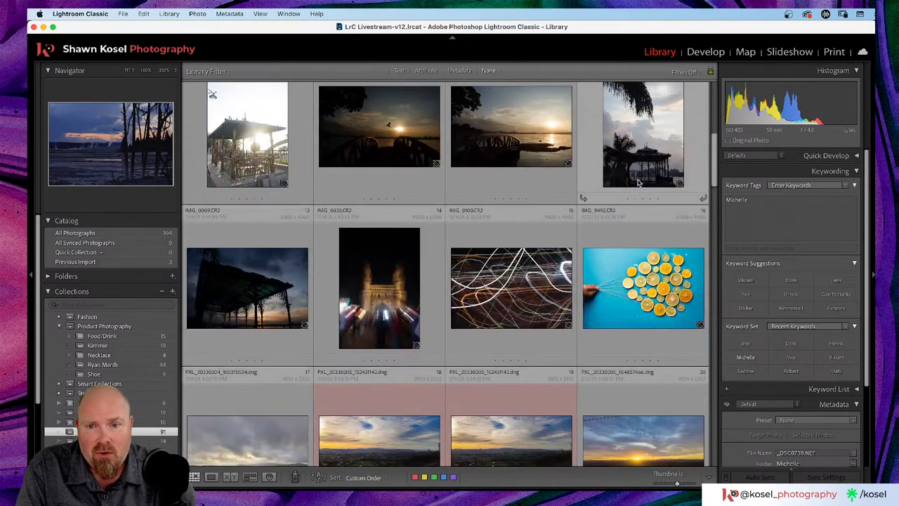
scroll(638, 183, down, 3)
scroll(638, 183, down, 5)
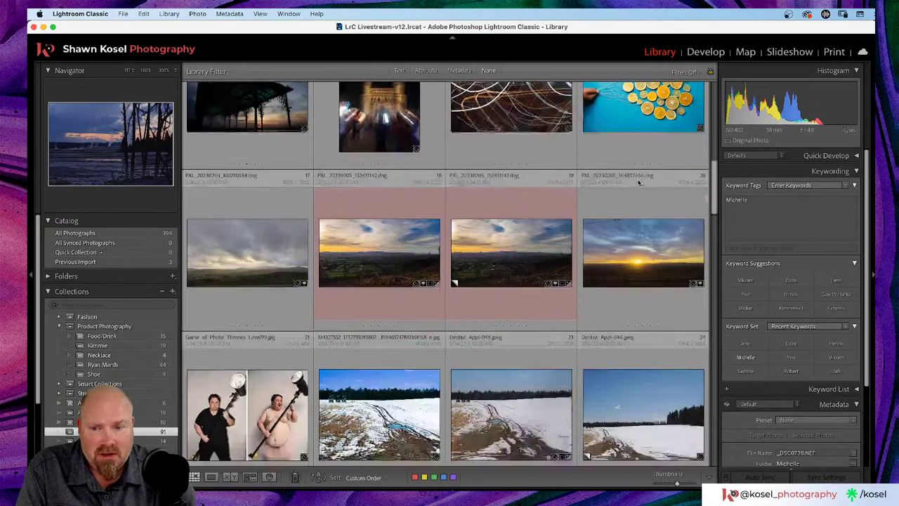
scroll(638, 182, down, 5)
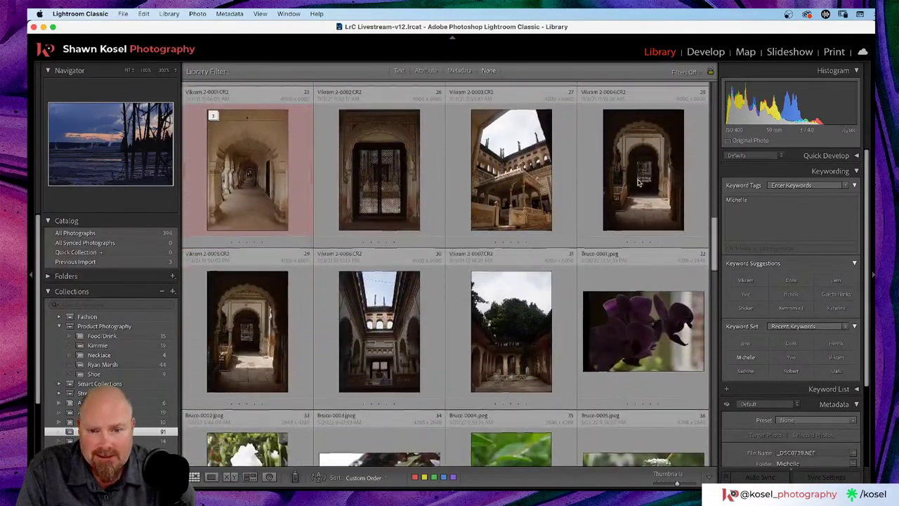
scroll(639, 182, down, 3)
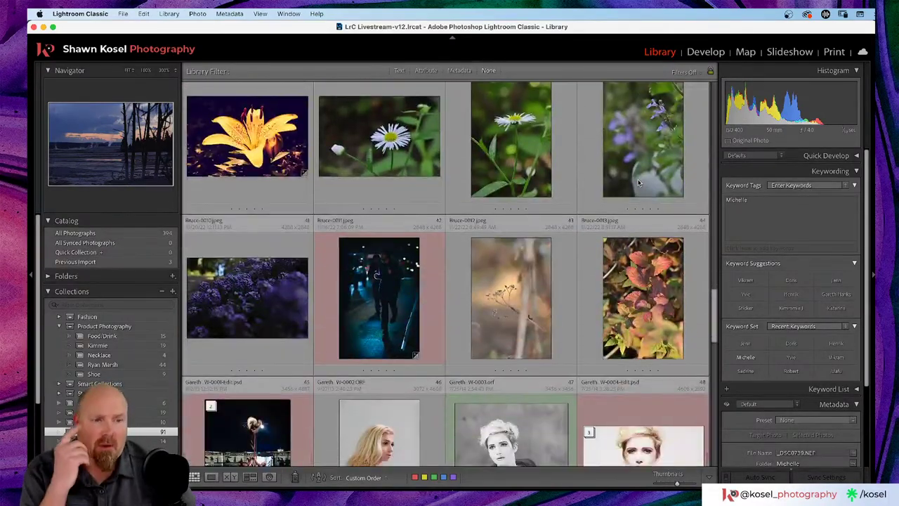
scroll(638, 183, down, 3)
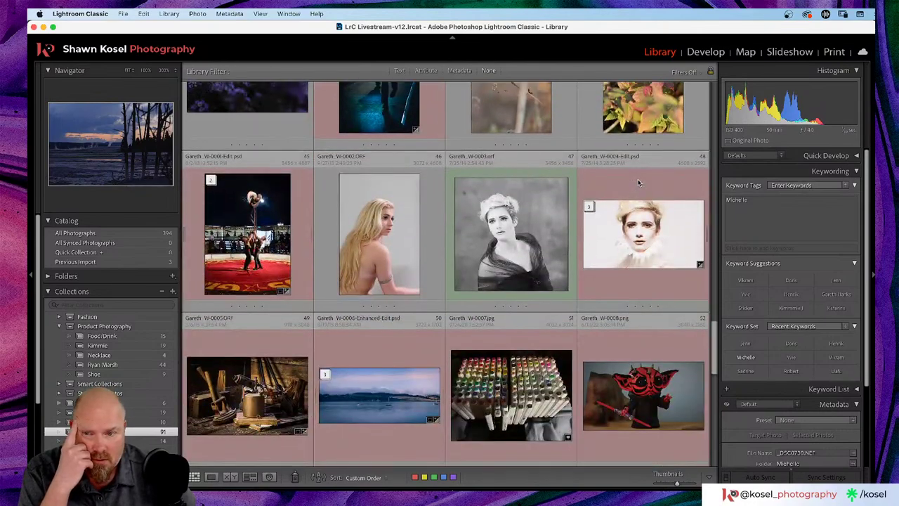
scroll(639, 183, down, 5)
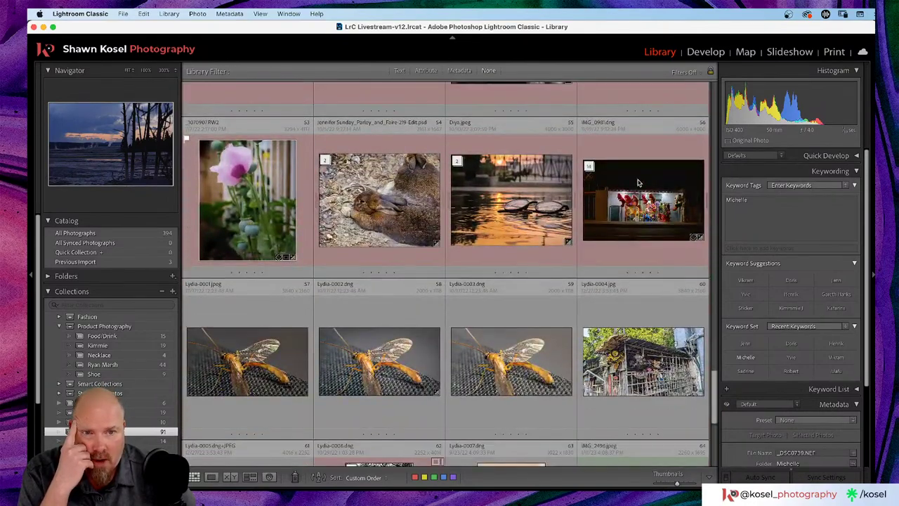
scroll(639, 182, down, 5)
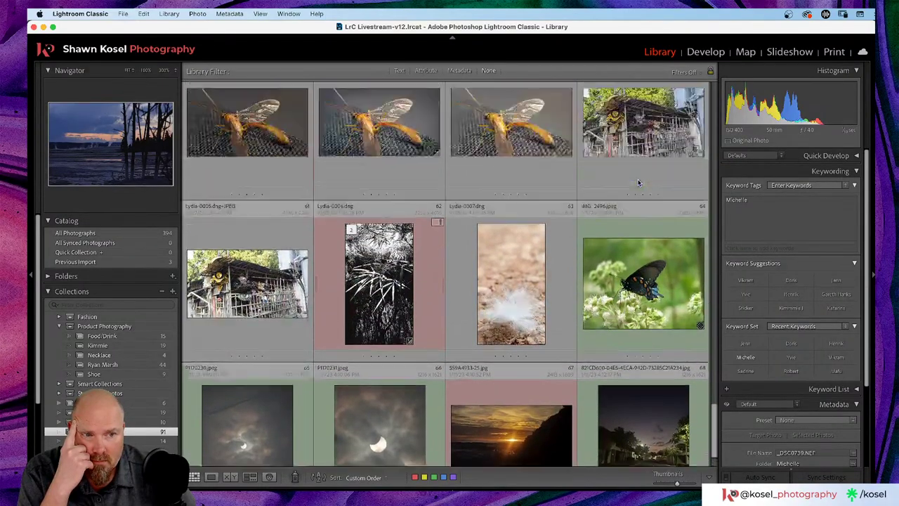
scroll(638, 183, up, 2)
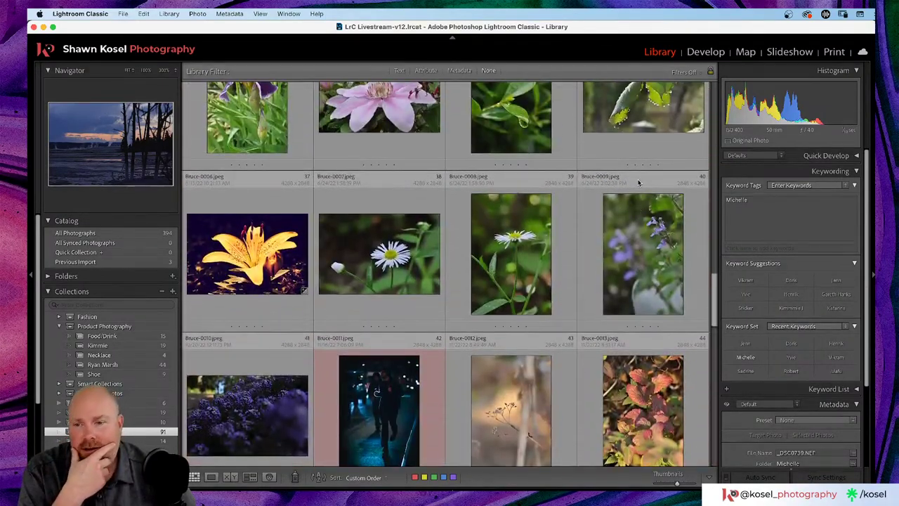
scroll(639, 182, up, 10)
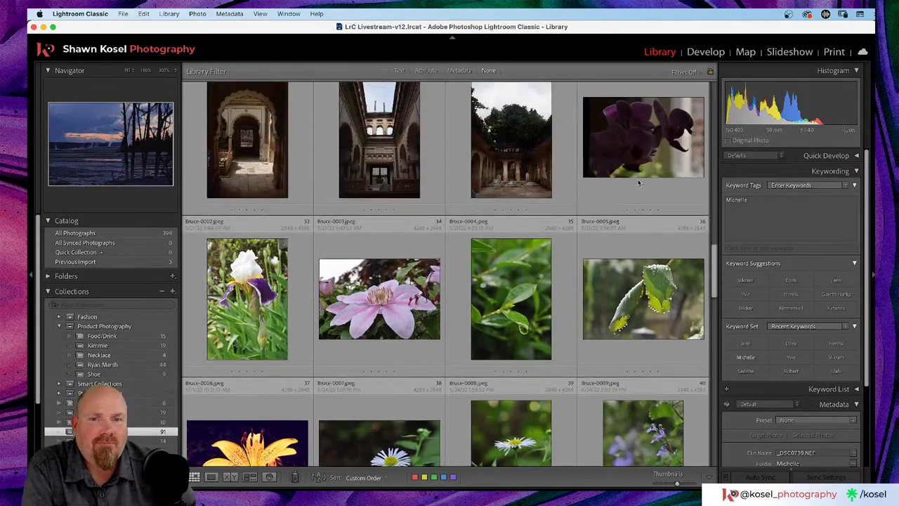
scroll(638, 183, up, 3)
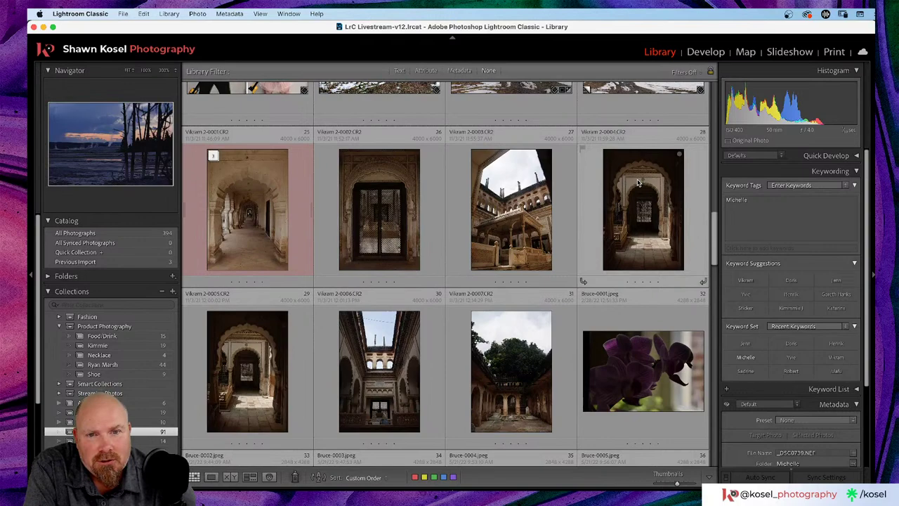
scroll(511, 189, up, 3)
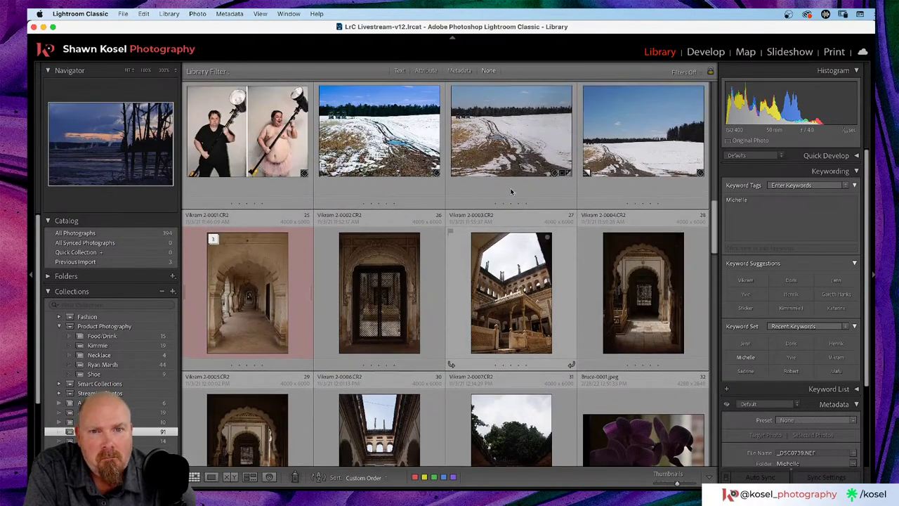
scroll(514, 295, up, 6)
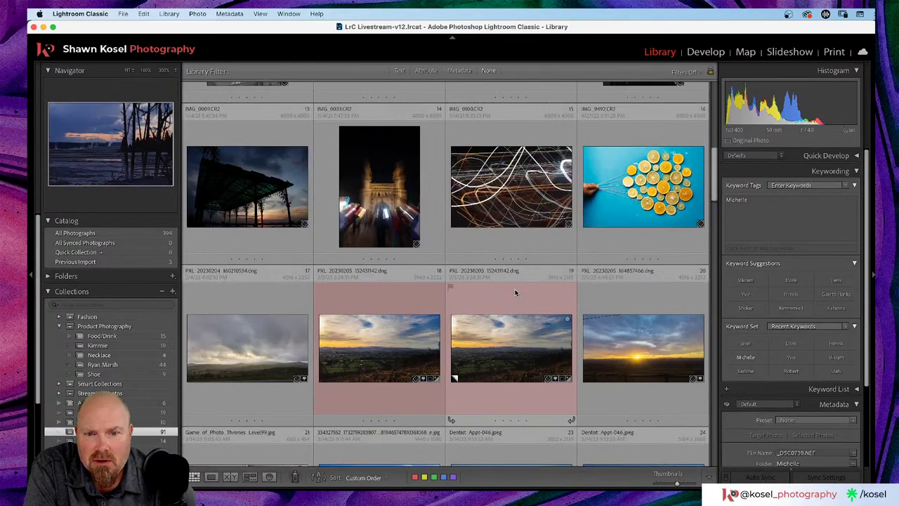
scroll(515, 293, up, 3)
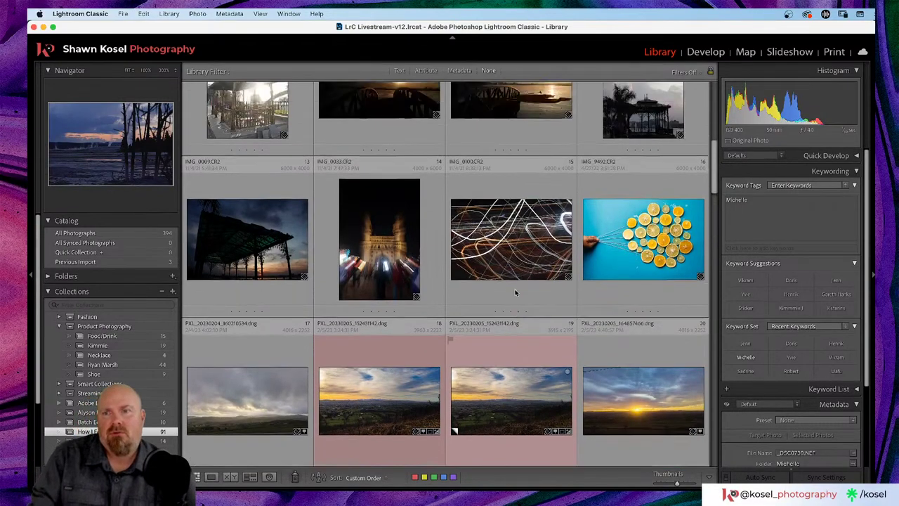
scroll(515, 293, up, 2)
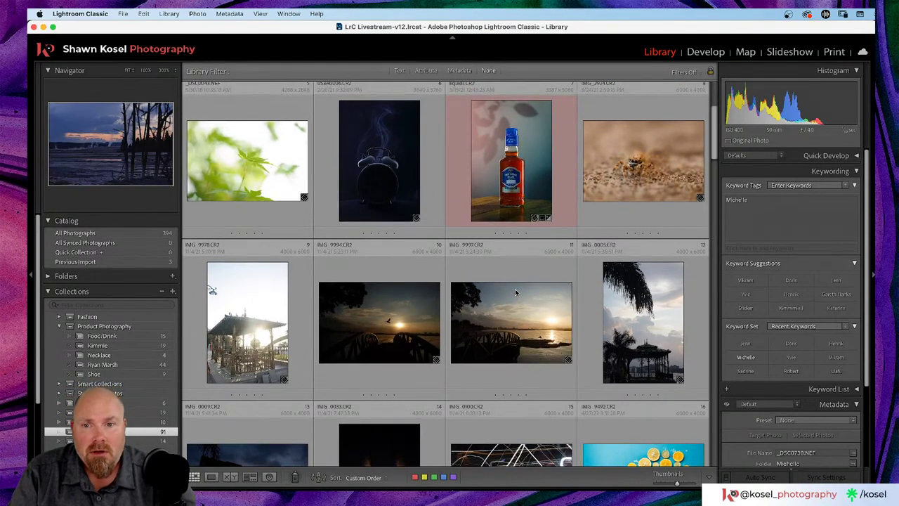
scroll(515, 293, up, 2)
scroll(518, 293, up, 1)
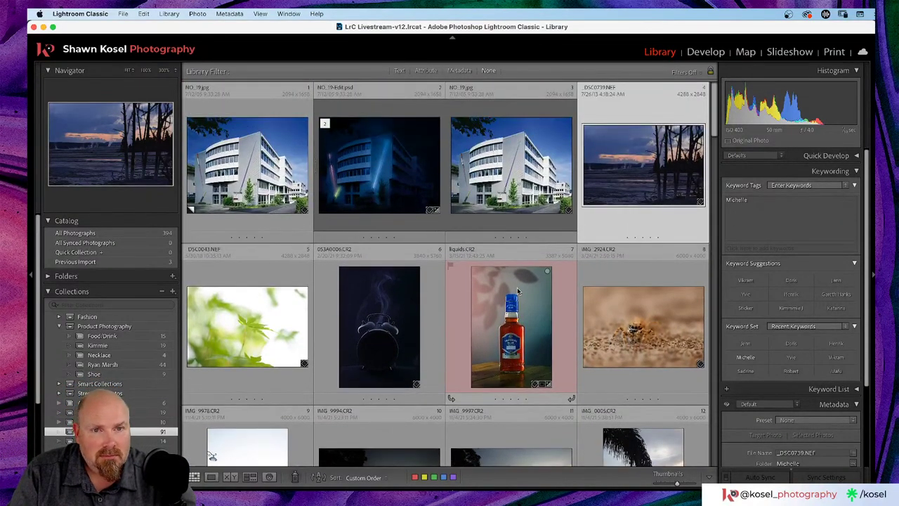
Open the bridge sunset IMG_9997.CR2 in Loupe view and compare it with neighbouring shots from IMG_2924.CR2 to IMG_0100.CR2.
scroll(518, 291, down, 2)
scroll(517, 290, down, 2)
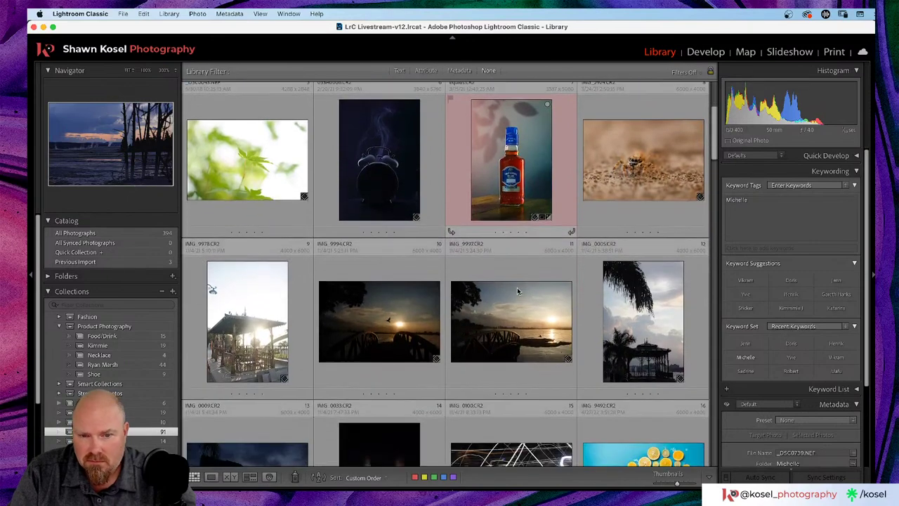
double_click(517, 288)
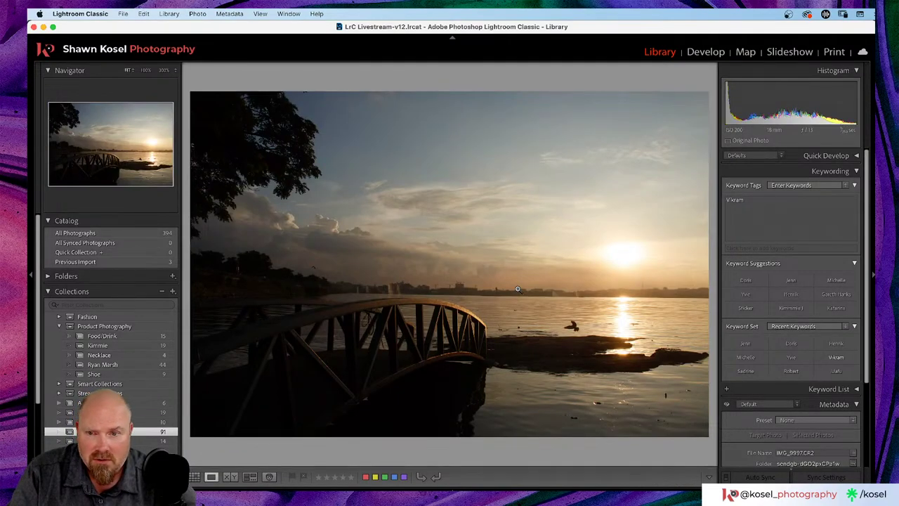
key(Left)
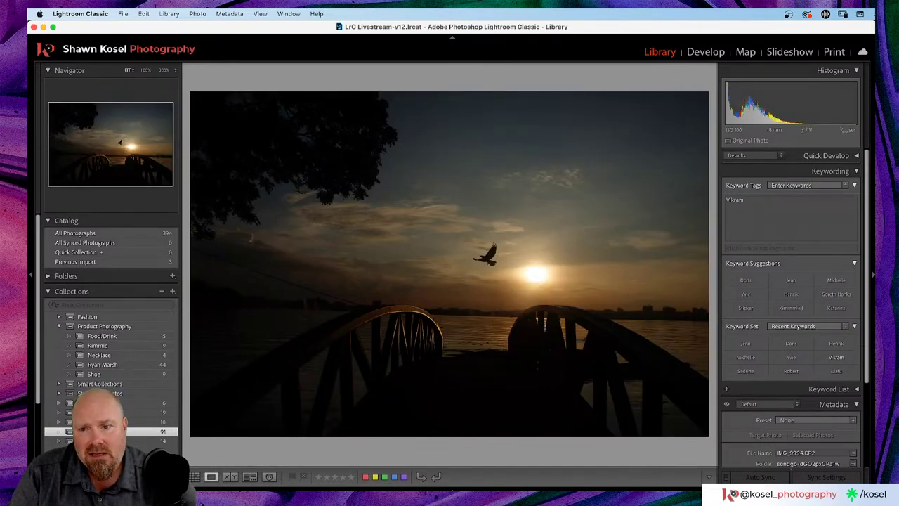
key(Right)
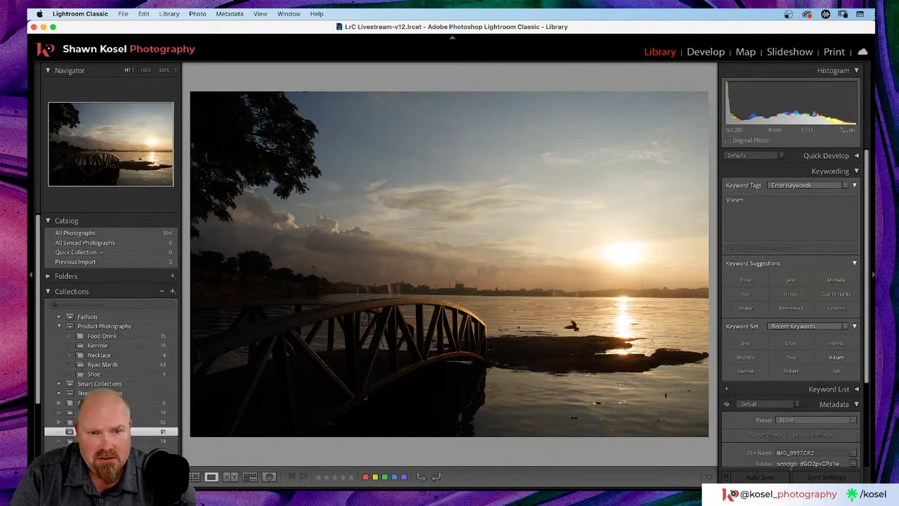
key(Left)
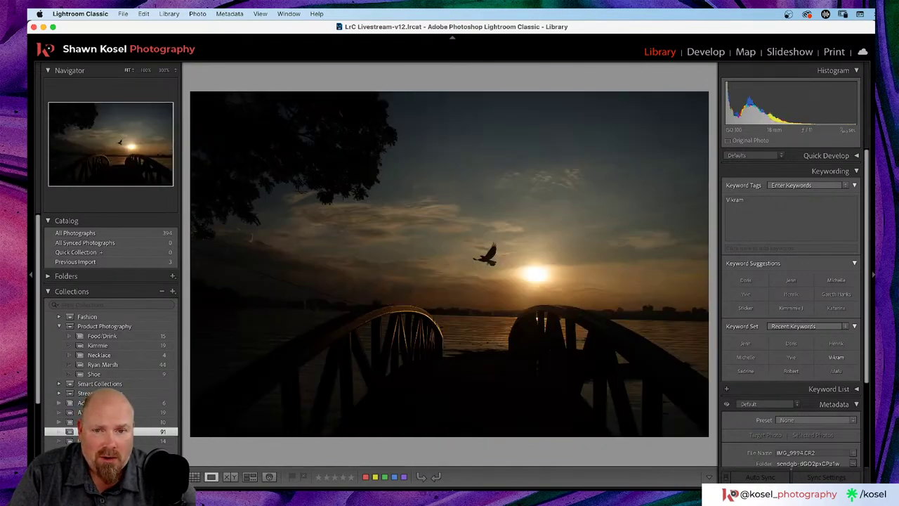
key(Left)
key(Right)
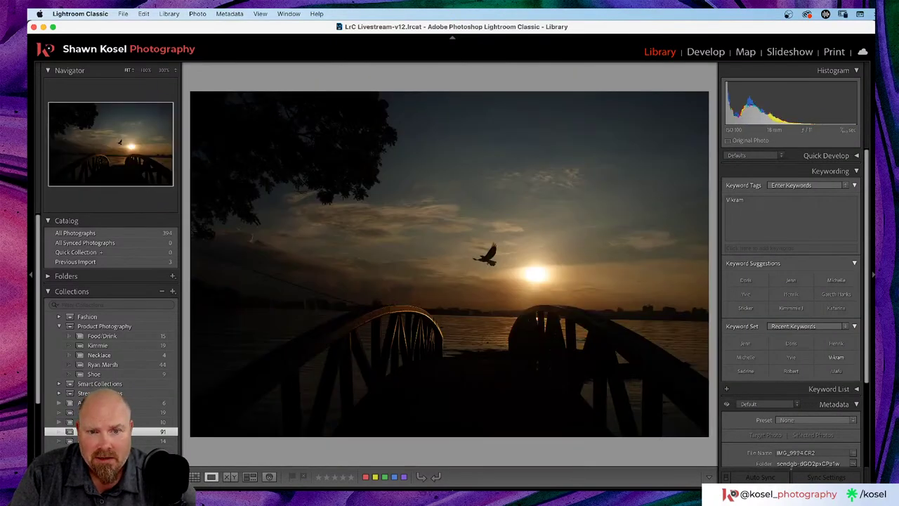
key(Left)
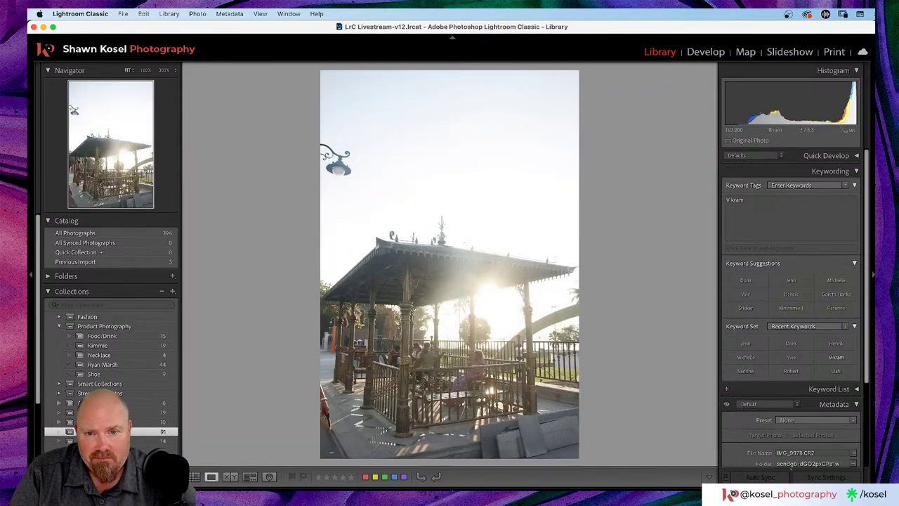
key(Left)
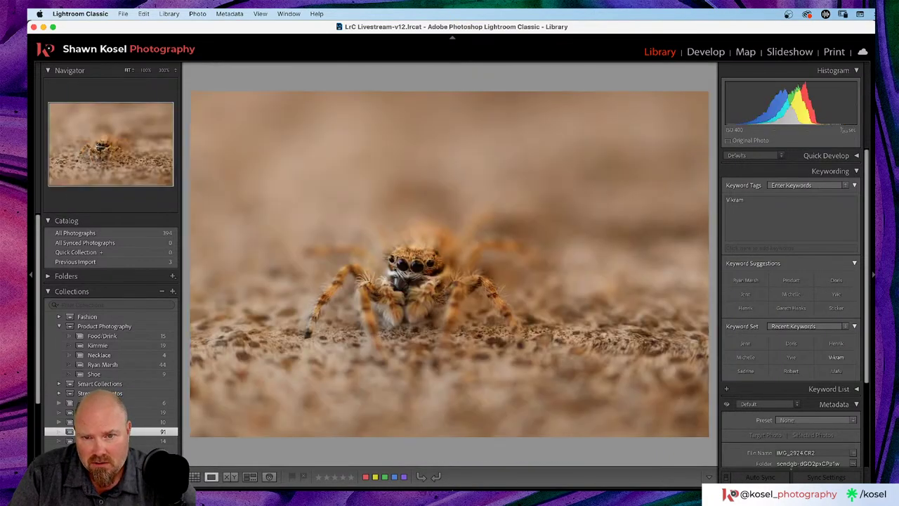
key(Right)
key(Right)
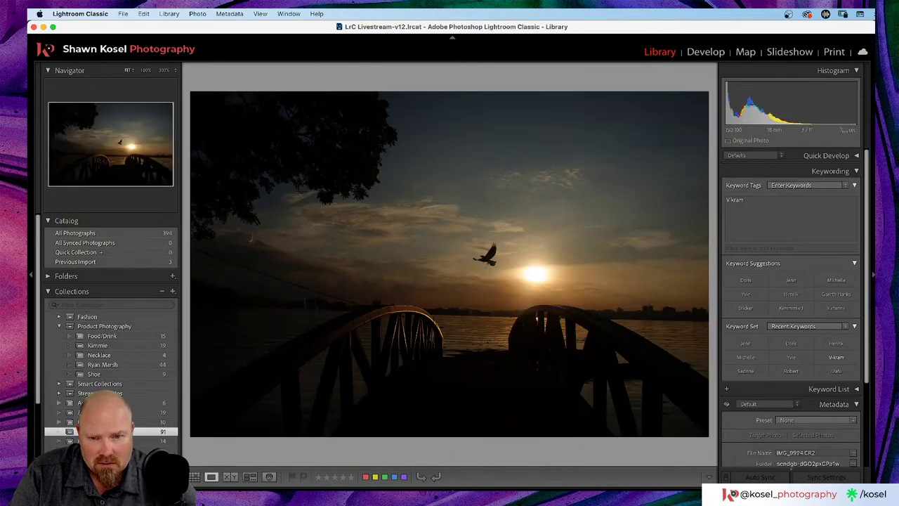
key(Right)
key(Right)
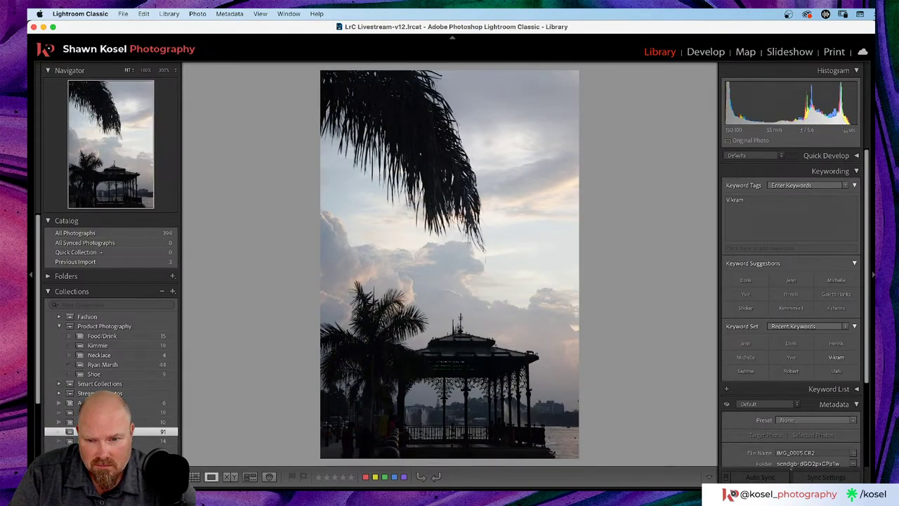
key(Right)
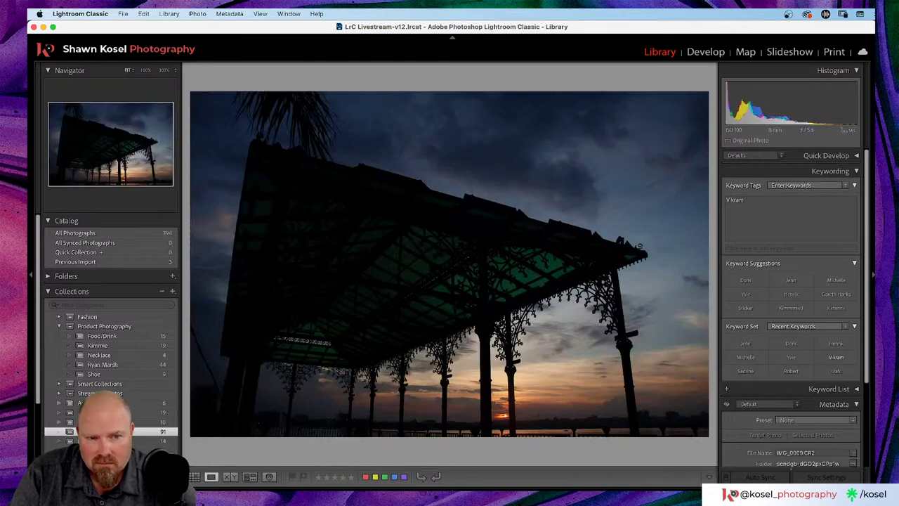
key(Right)
key(Right)
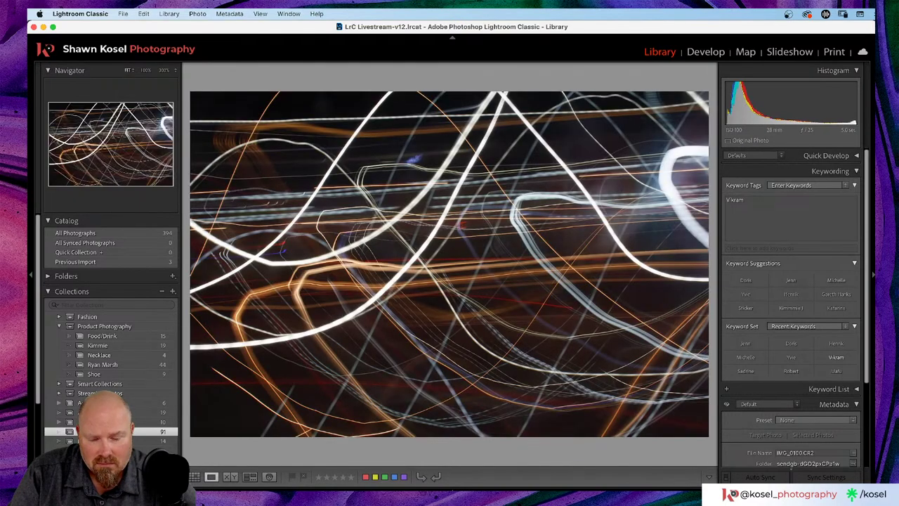
Return to the photo grid and look through the collection's landscapes, architecture and flower photos for the next one to edit.
key(g)
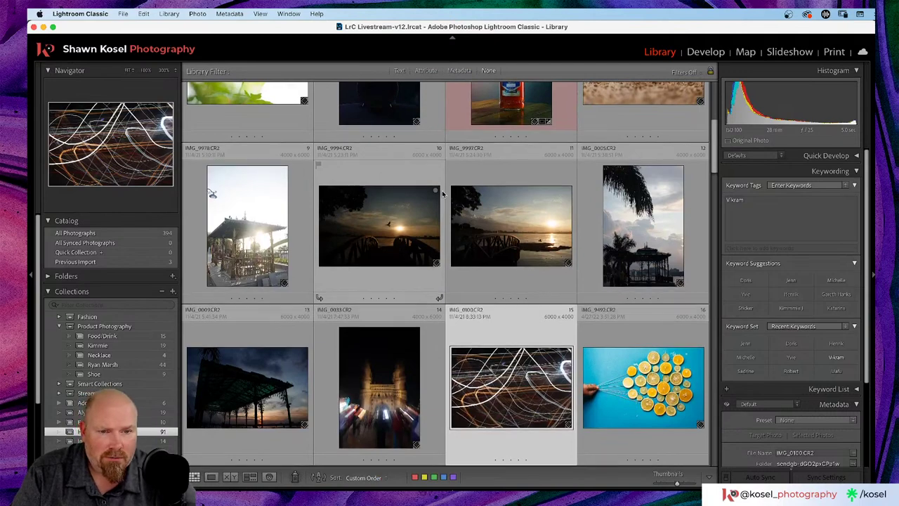
scroll(443, 193, down, 3)
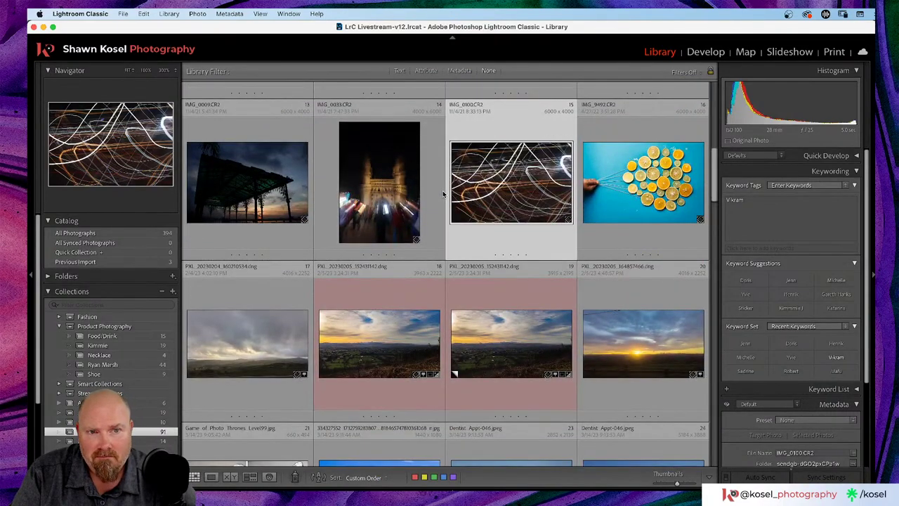
scroll(443, 190, down, 1)
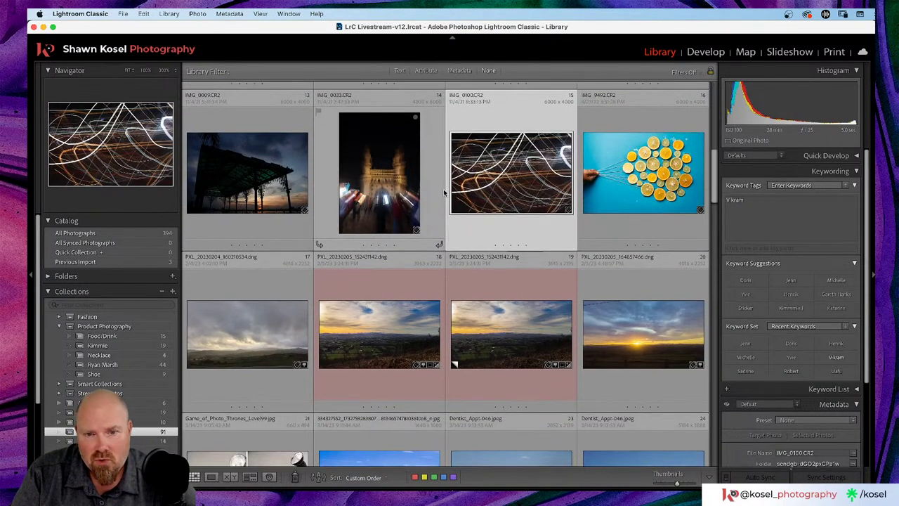
scroll(444, 191, down, 3)
scroll(444, 191, down, 2)
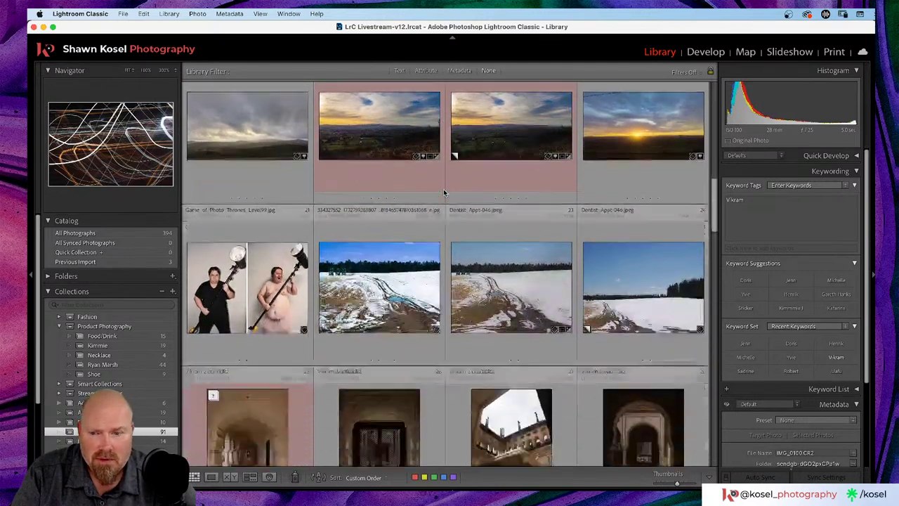
scroll(443, 189, down, 2)
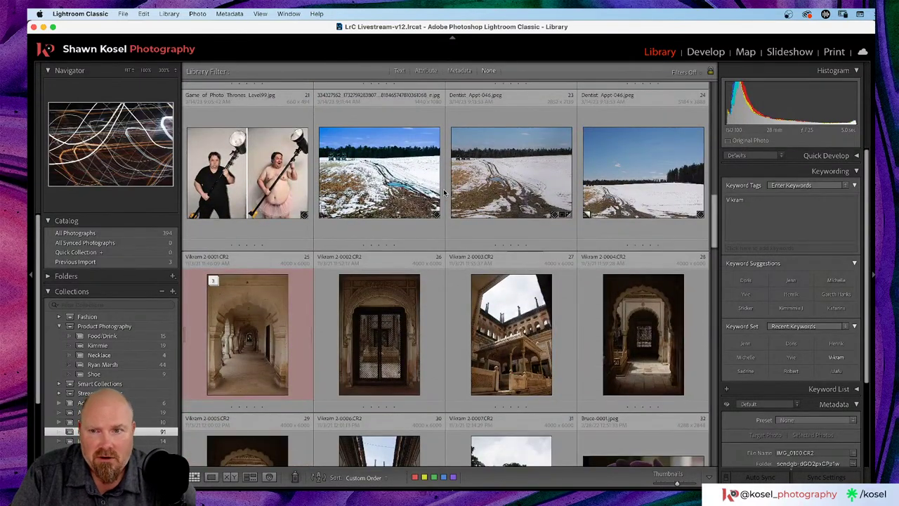
scroll(444, 191, down, 5)
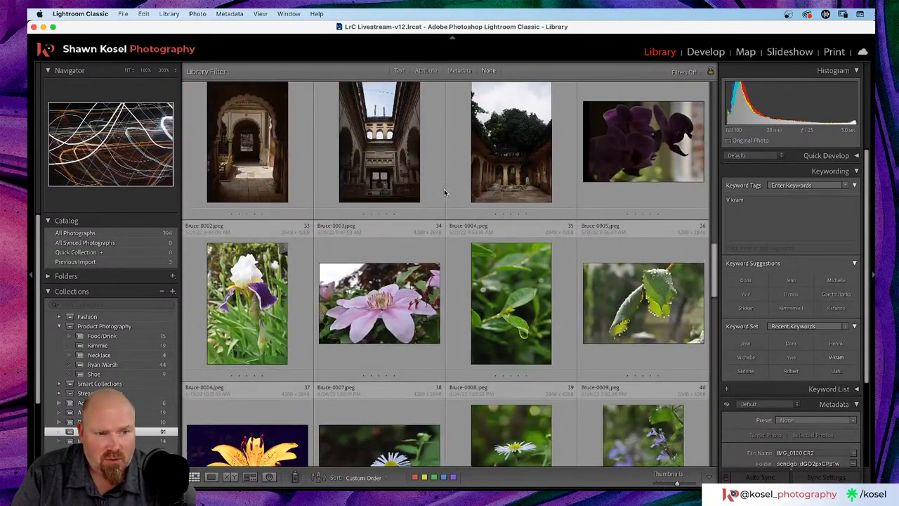
scroll(444, 191, up, 5)
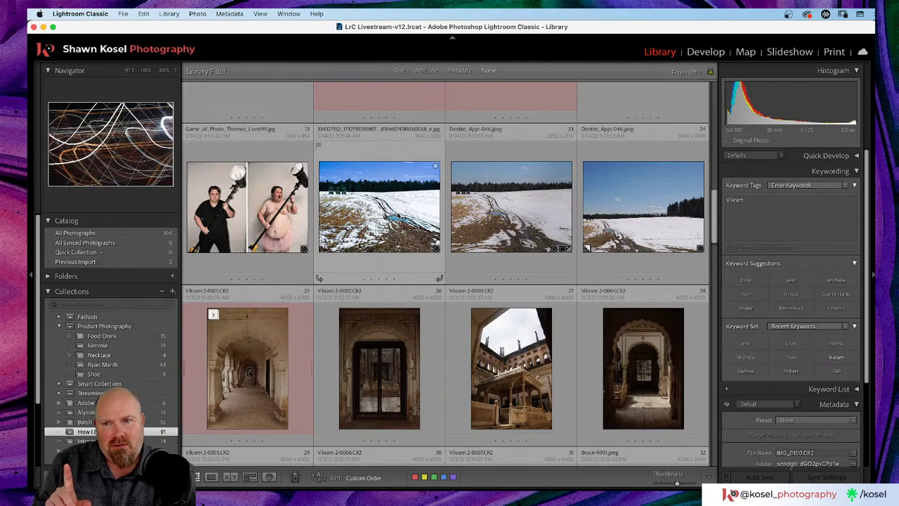
scroll(396, 215, down, 10)
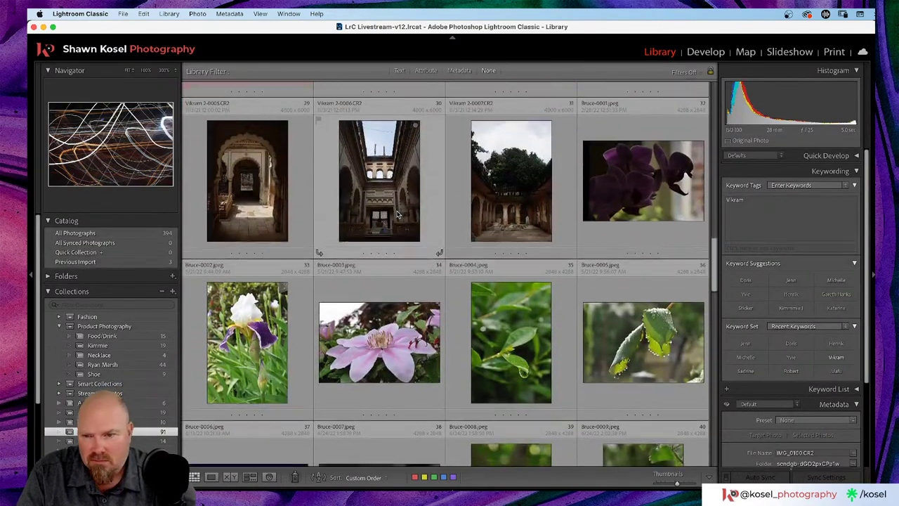
scroll(397, 214, down, 2)
scroll(397, 212, down, 5)
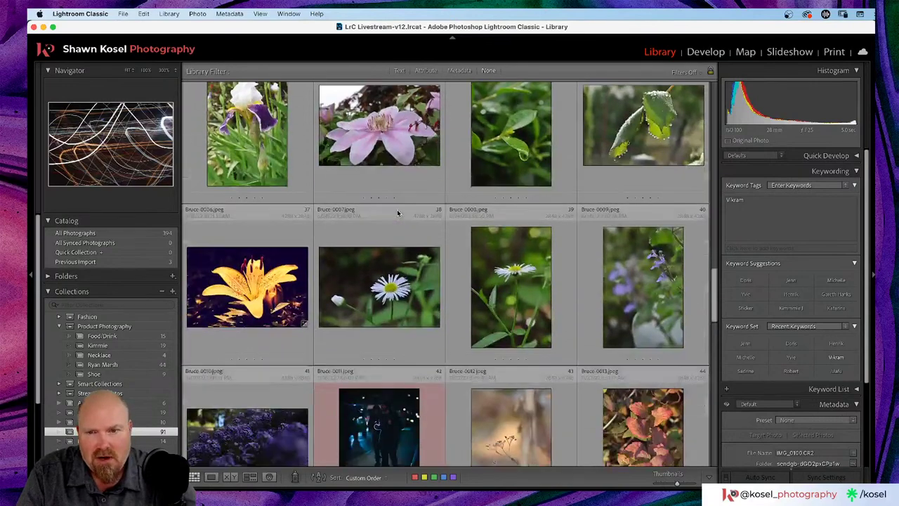
scroll(397, 213, down, 5)
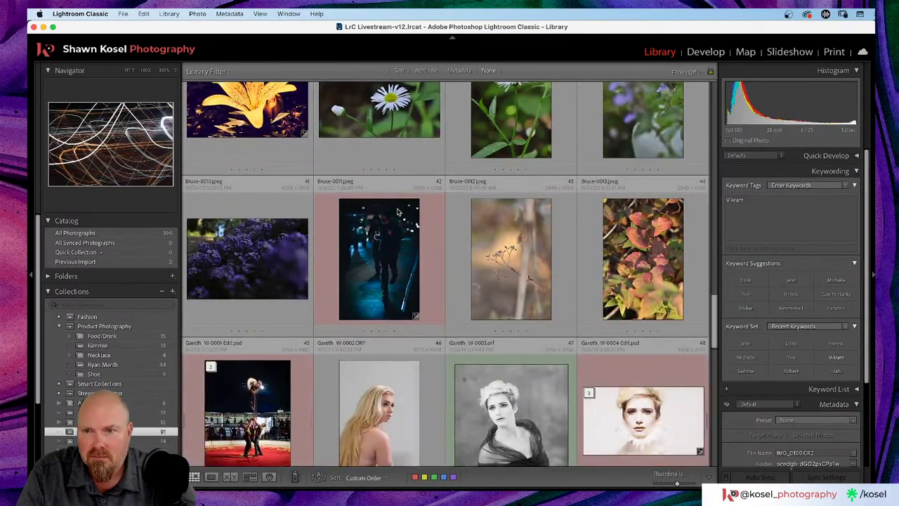
Select the dark purple flower photo, look through the neighbouring rows, and check the pink clematis close-up in Loupe view.
click(290, 235)
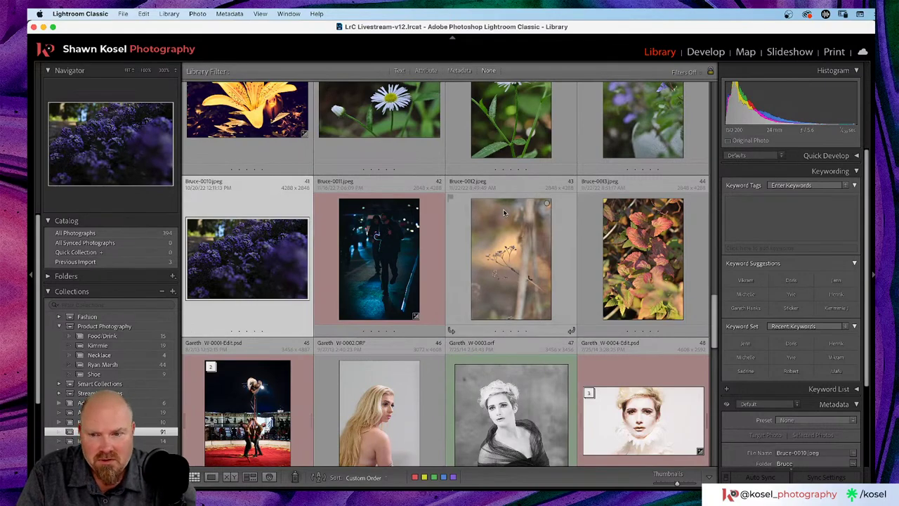
scroll(503, 213, down, 5)
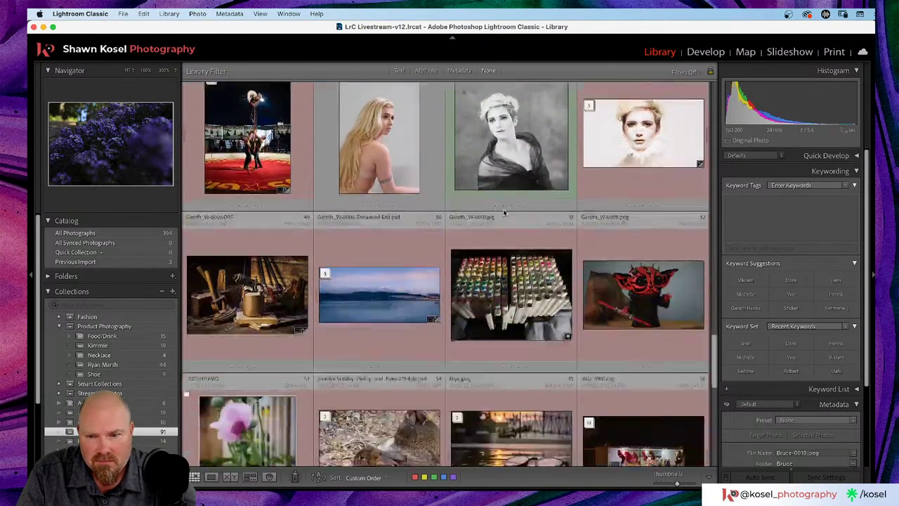
scroll(503, 208, down, 3)
scroll(503, 209, up, 7)
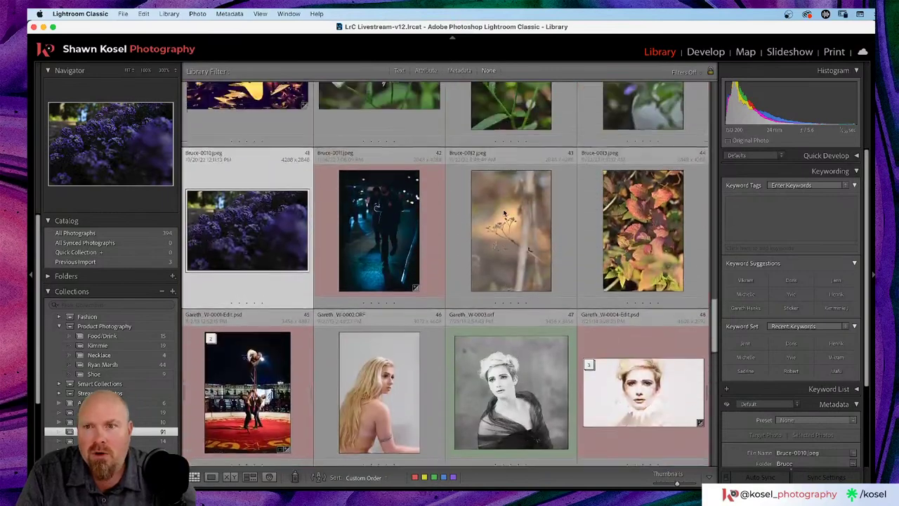
scroll(503, 208, up, 3)
scroll(503, 212, up, 2)
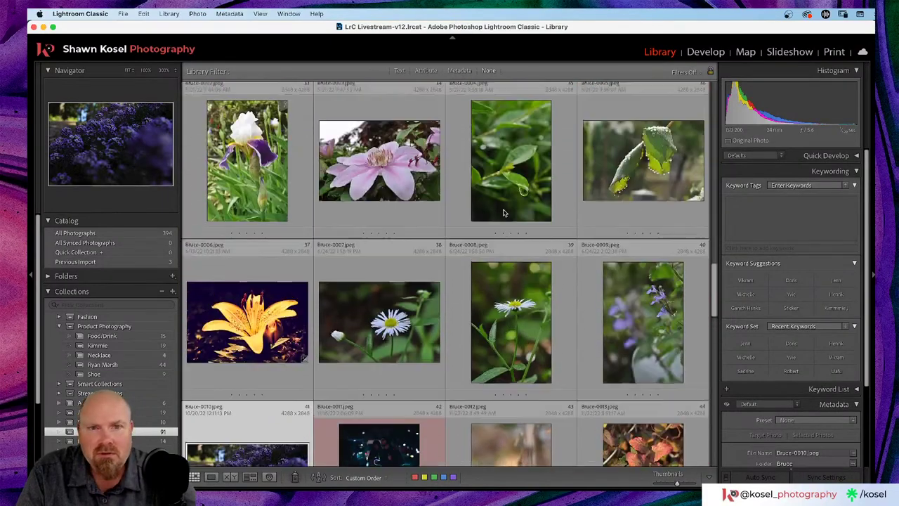
scroll(503, 212, up, 1)
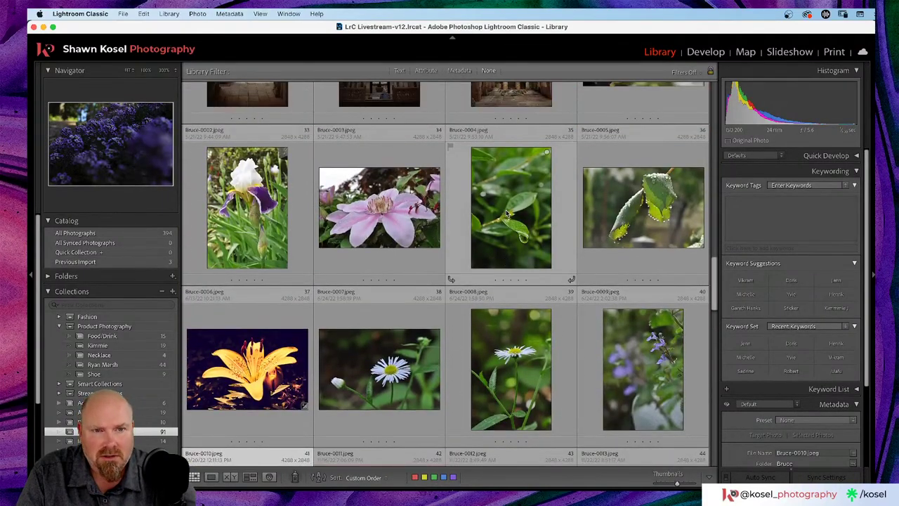
double_click(391, 219)
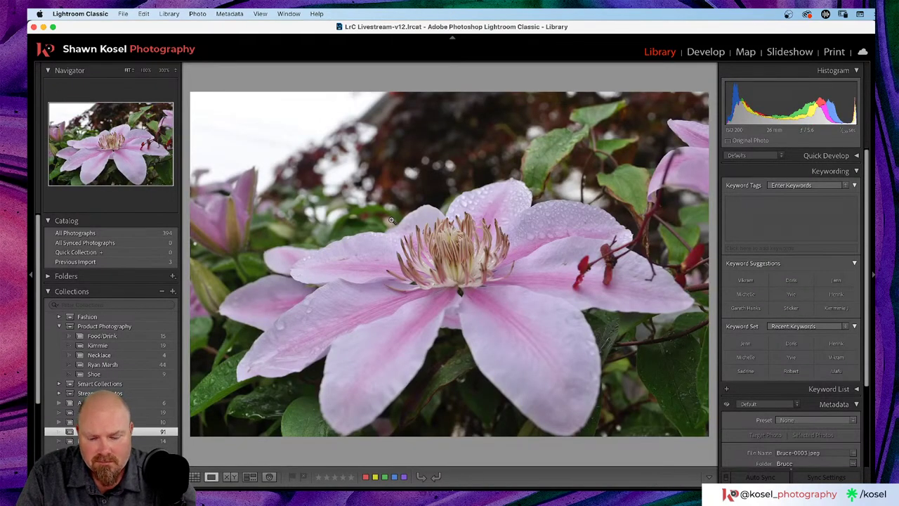
double_click(391, 219)
Open the dark purple orchid photo in Develop, raise its Exposure to +2.26, and go back to the photo grid.
scroll(391, 223, up, 3)
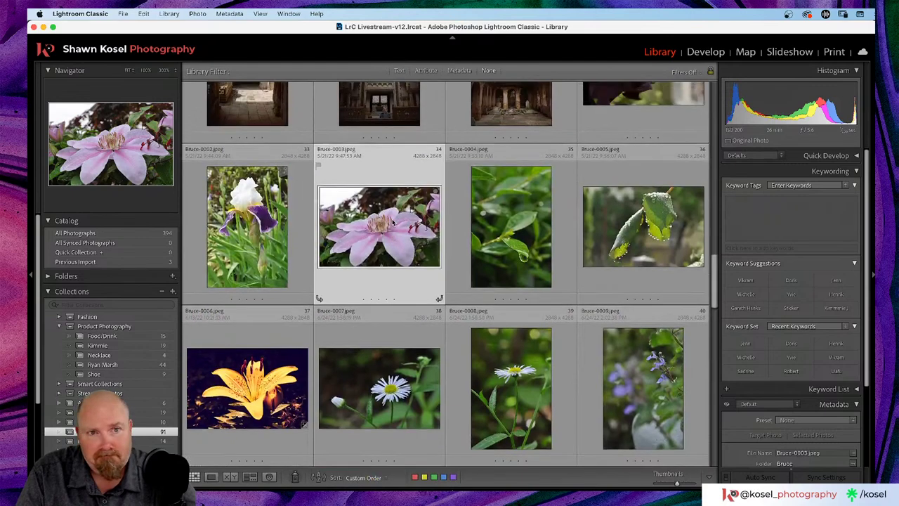
double_click(674, 146)
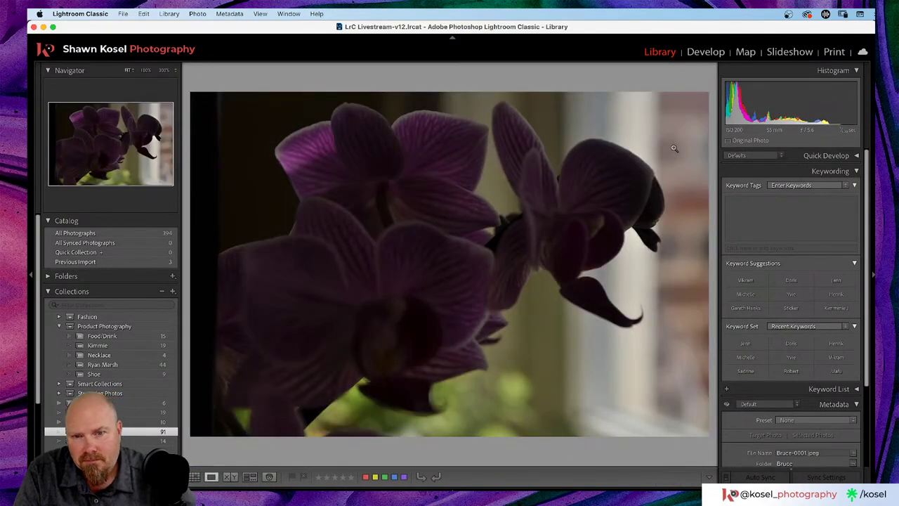
key(d)
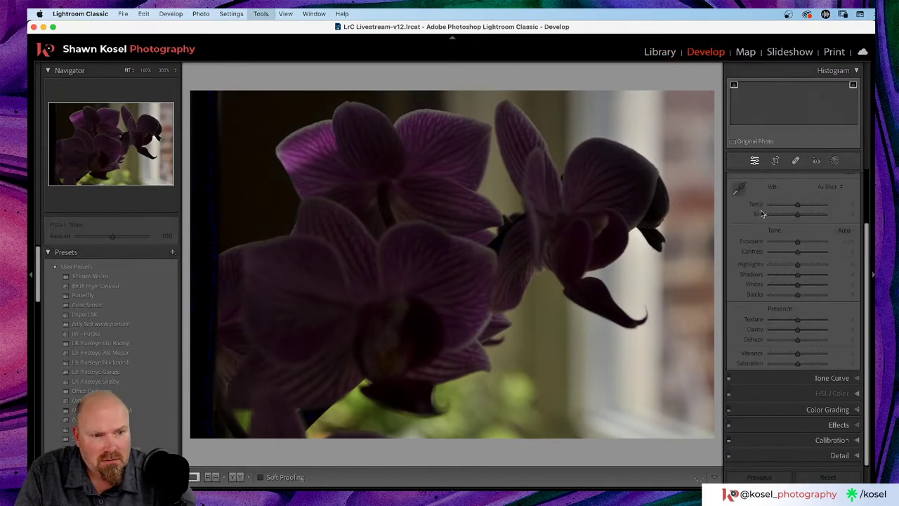
drag(797, 242, 811, 243)
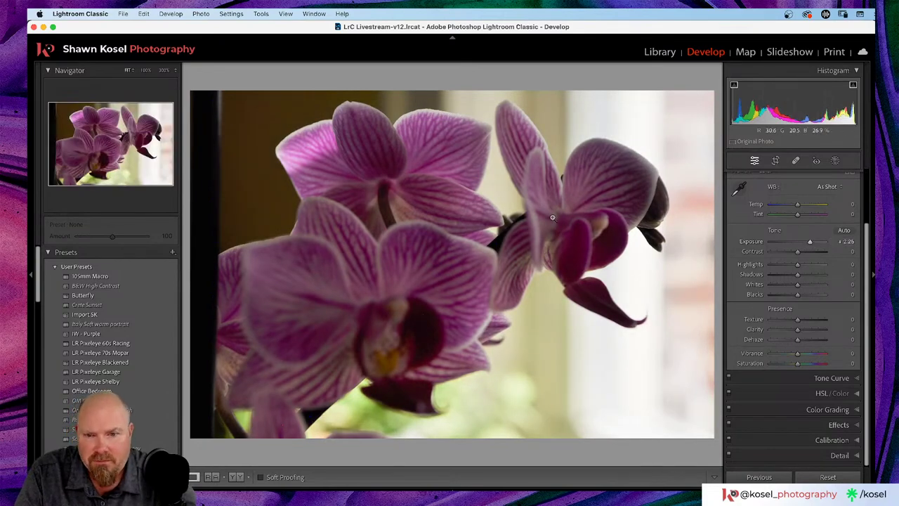
key(g)
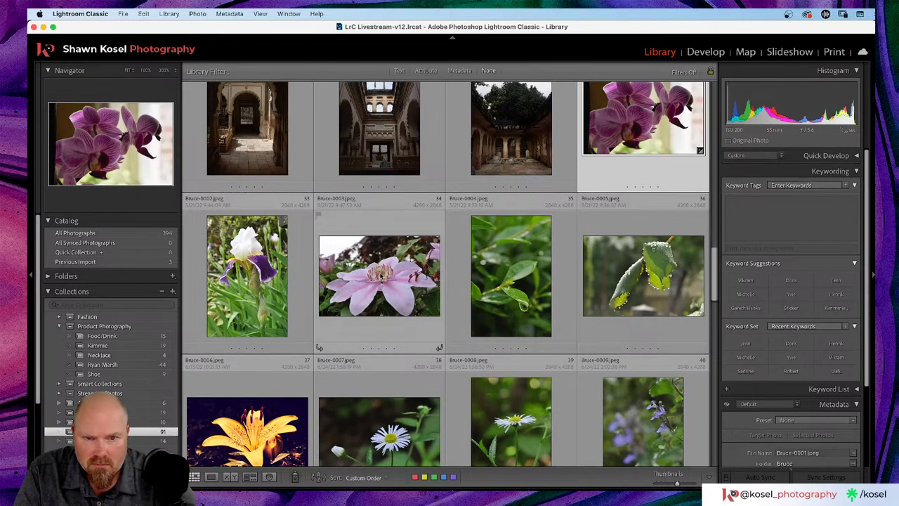
Open the pink clematis photo in Loupe view, examine its bright sky area, and return to the grid.
double_click(380, 276)
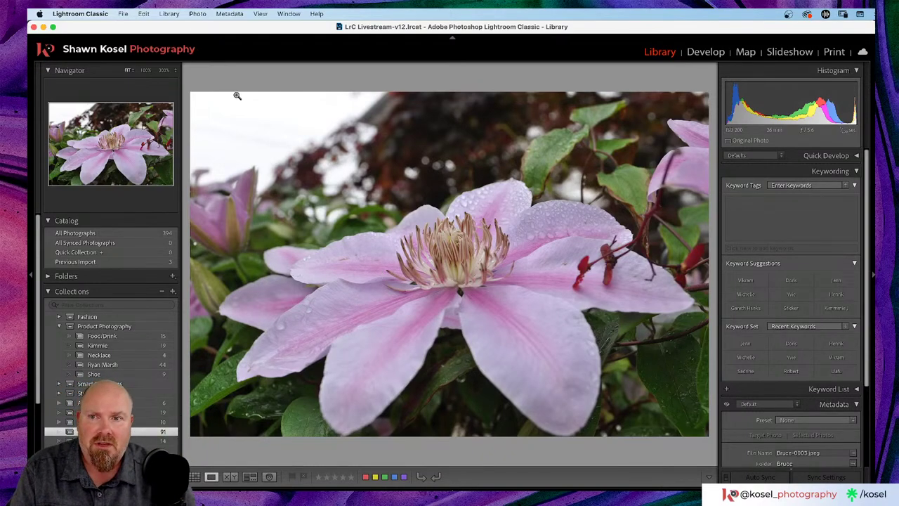
click(249, 123)
click(250, 122)
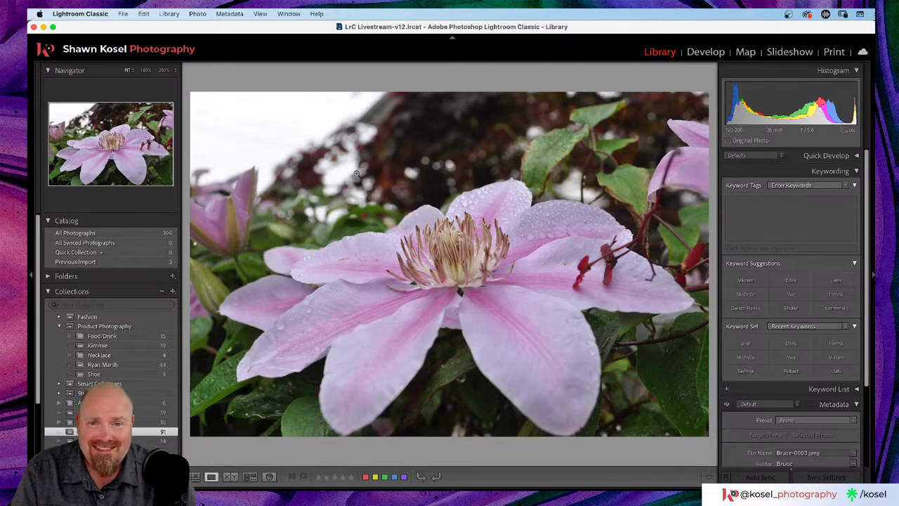
key(g)
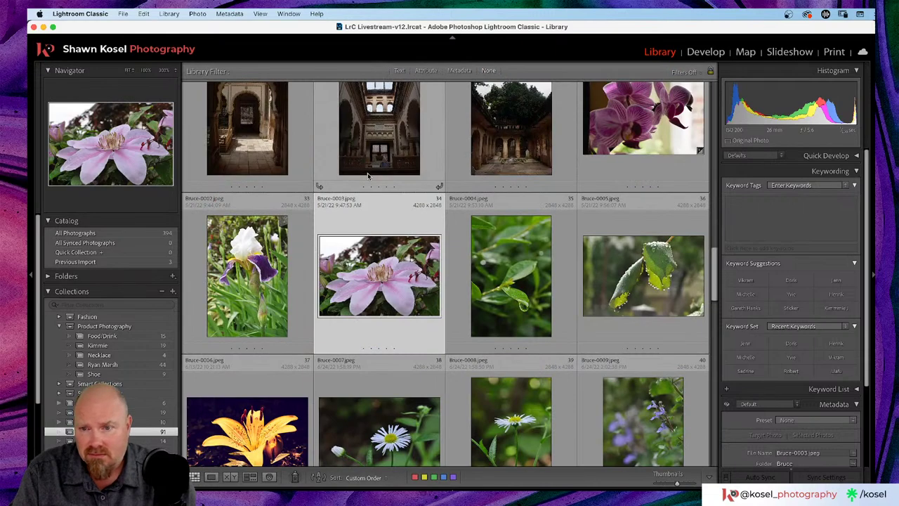
Open the white and purple iris photo in Develop and inspect the grey rock in its upper-right corner up close.
double_click(263, 267)
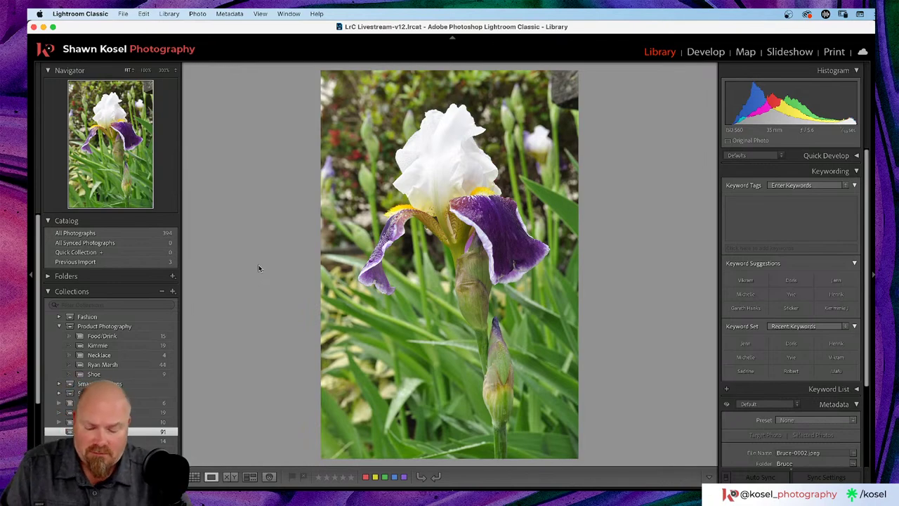
key(d)
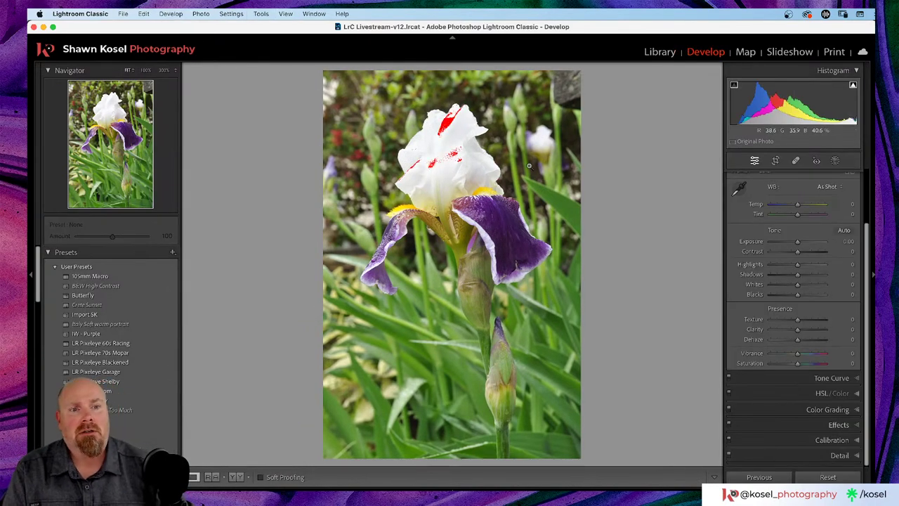
scroll(810, 241, up, 3)
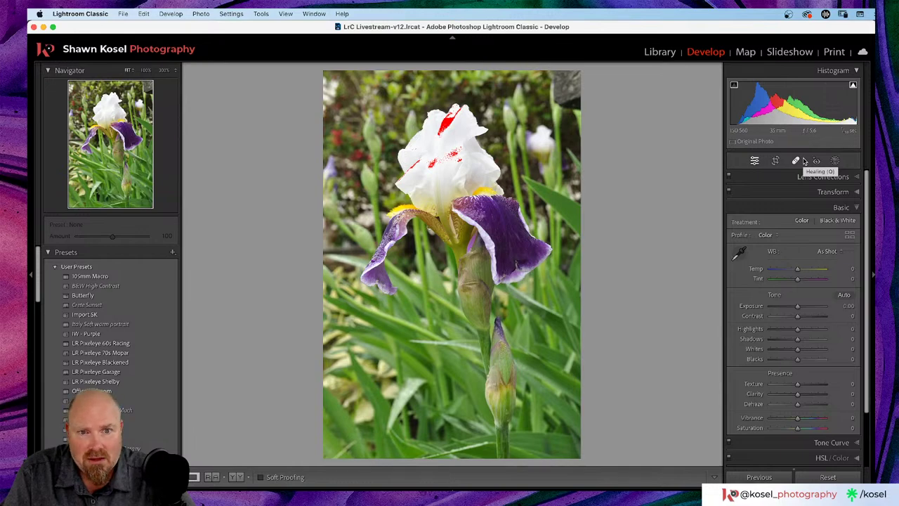
click(559, 89)
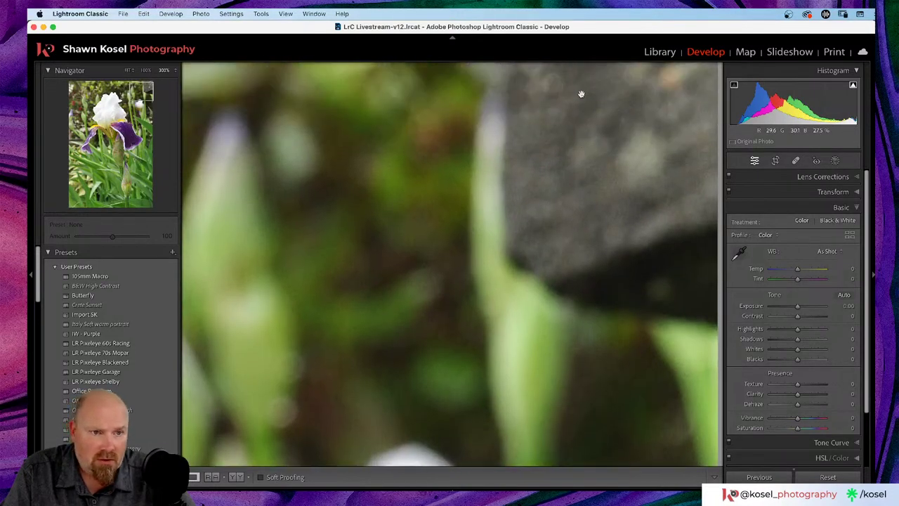
click(581, 93)
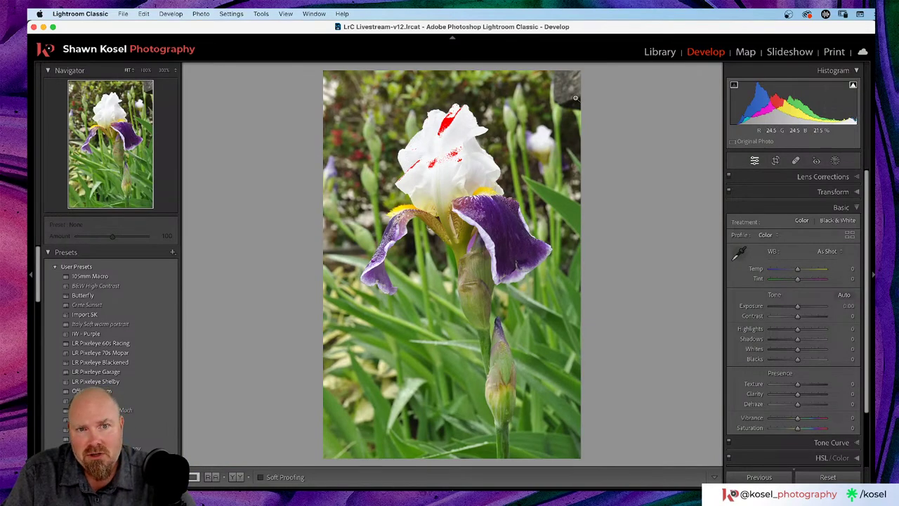
Remove the grey rock from the iris photo's upper-right corner with the Healing tool's Remove mode, and show the Before view for comparison.
click(797, 162)
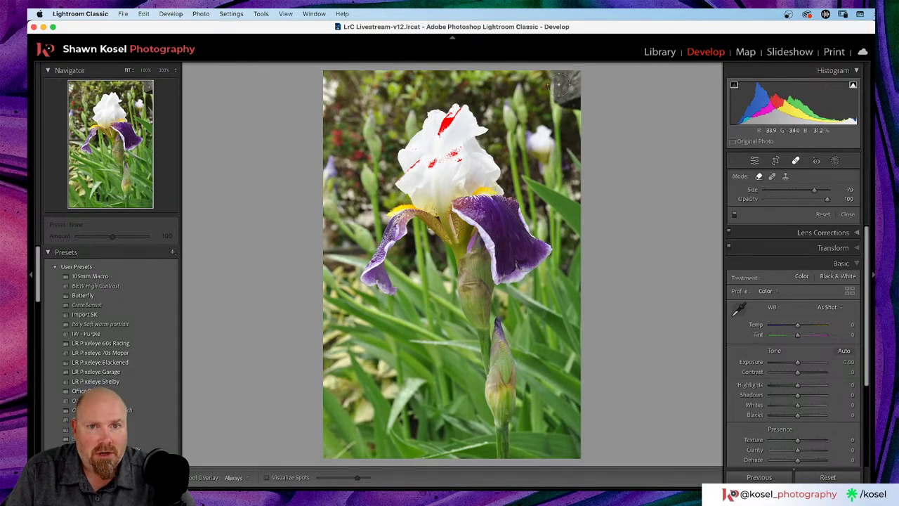
key(j)
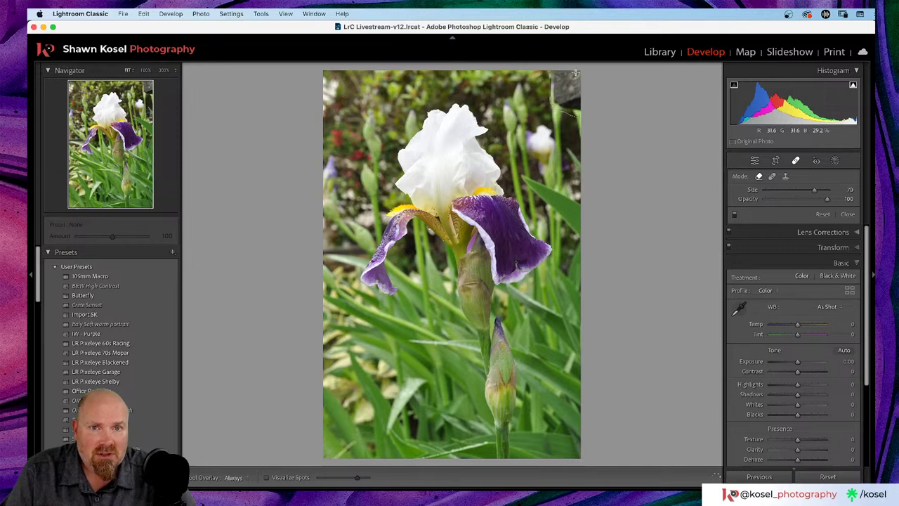
key(j)
click(575, 90)
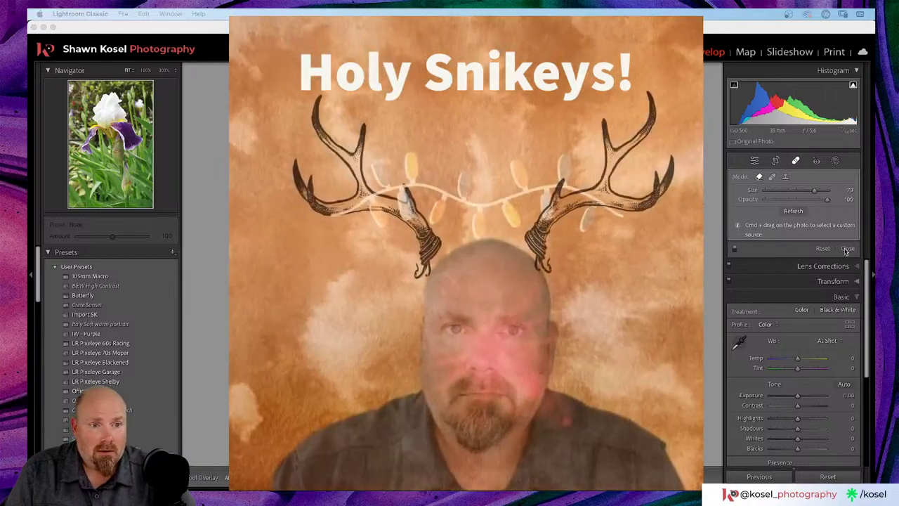
click(847, 250)
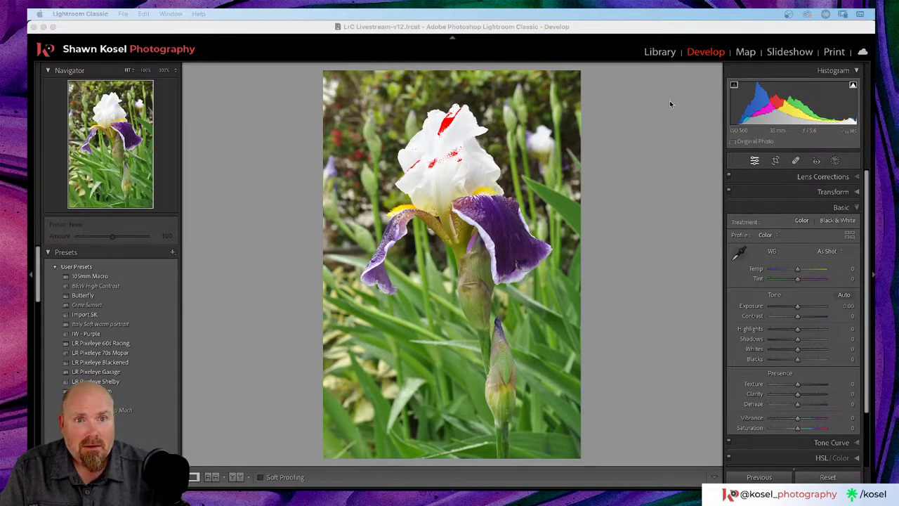
click(645, 27)
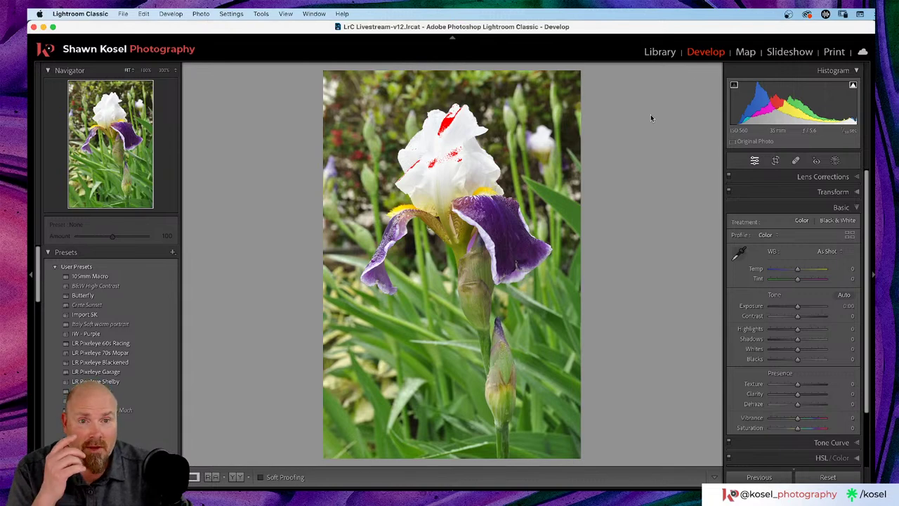
key(backslash)
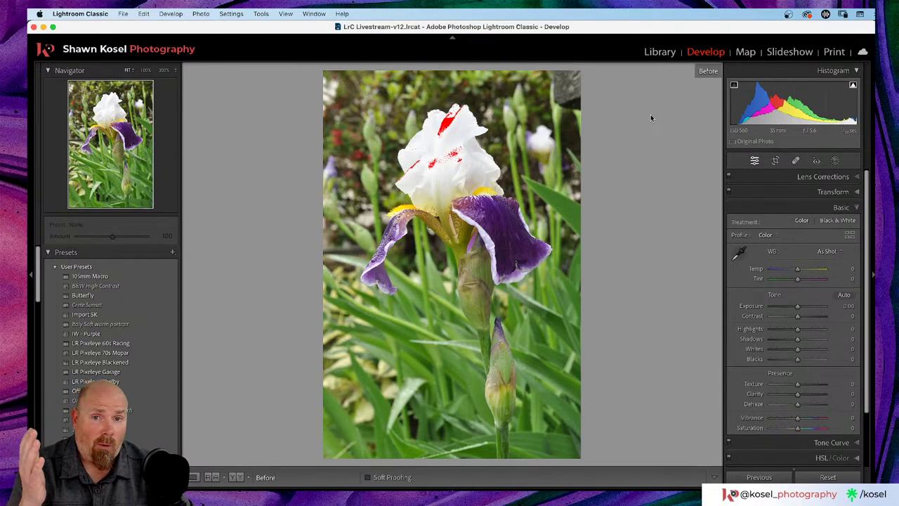
Leave the Before view and set the iris photo's Highlights to -82, Shadows to -27, Whites to +9 and Blacks to -16.
key(backslash)
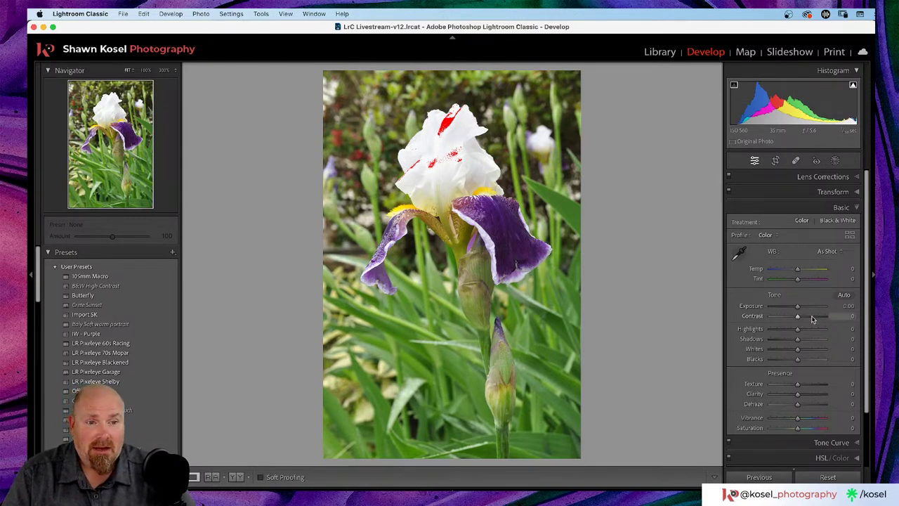
drag(798, 330, 776, 331)
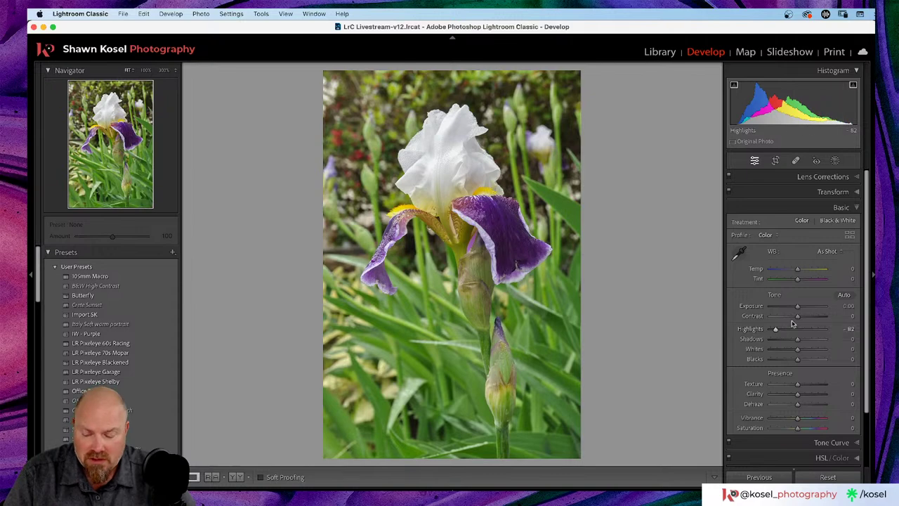
key(alt+super+8)
scroll(454, 155, down, 3)
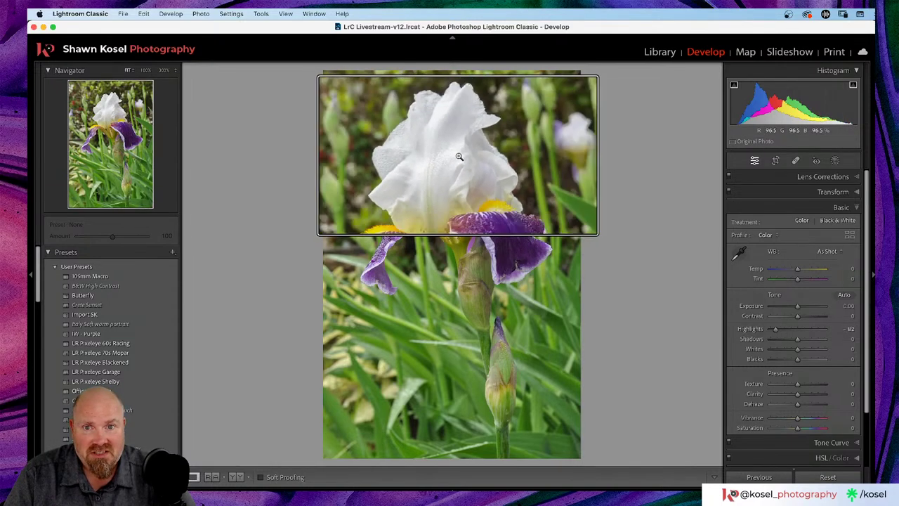
scroll(439, 157, up, 5)
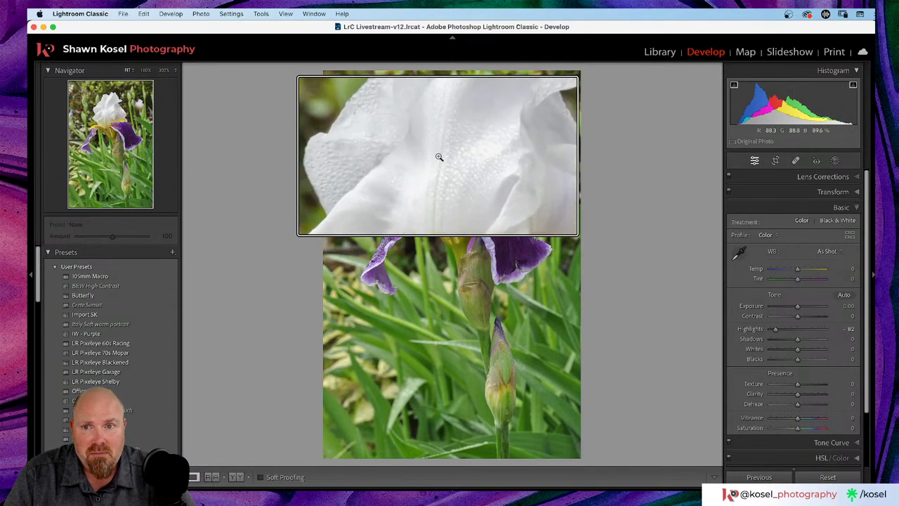
scroll(439, 157, down, 3)
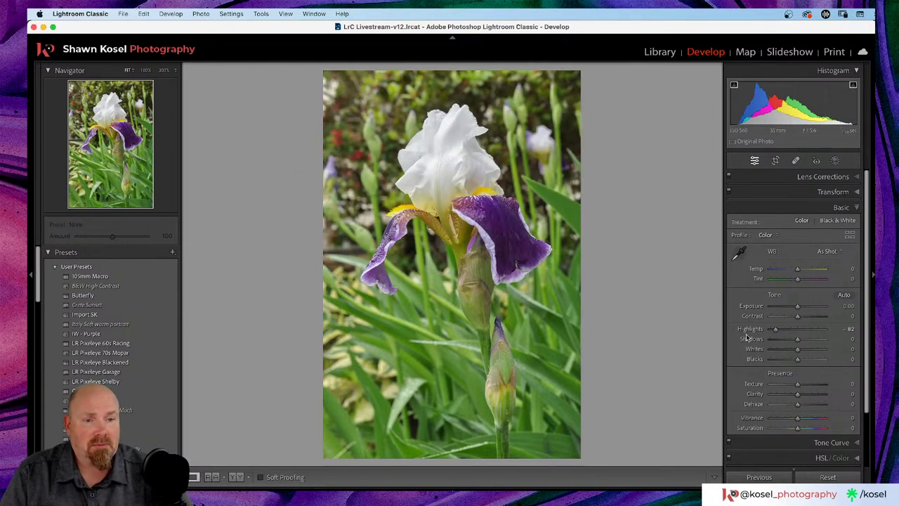
drag(797, 340, 789, 341)
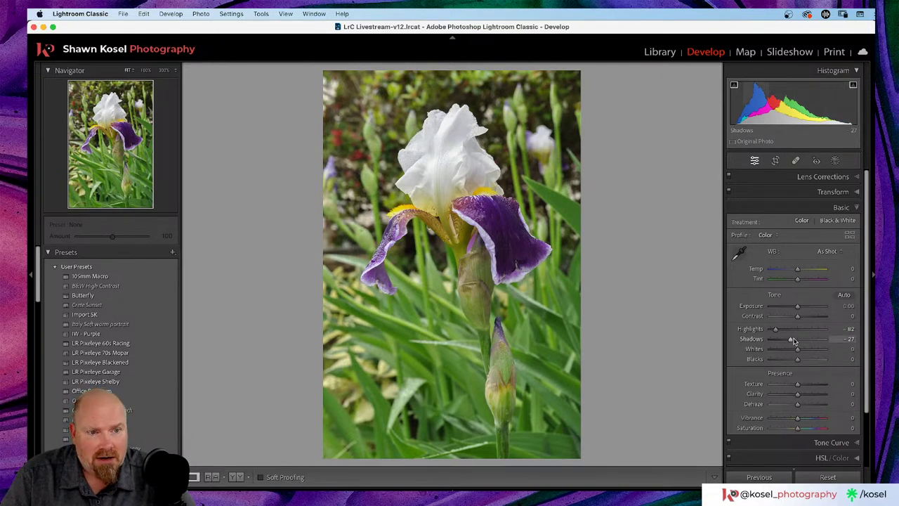
drag(798, 352, 793, 361)
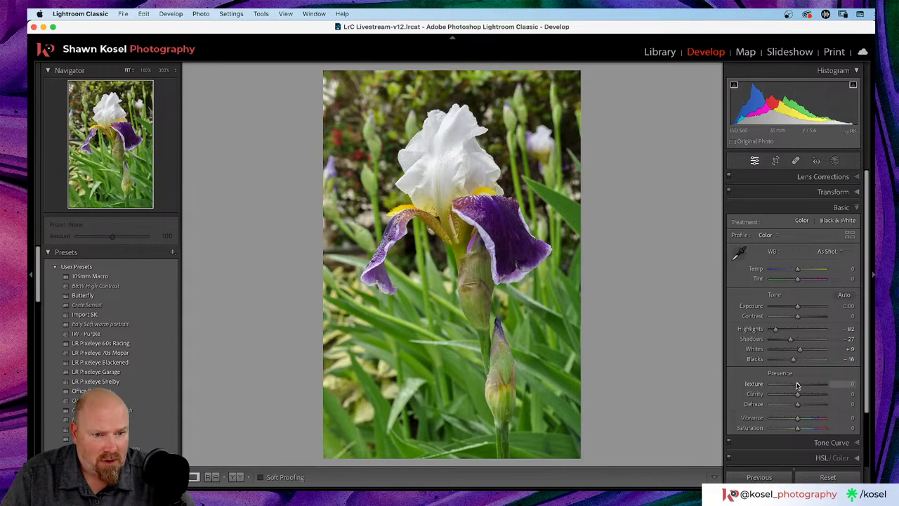
Set Texture to +15, Clarity to -34, Dehaze to -11 and Vibrance to +20 on the iris photo.
drag(798, 386, 788, 385)
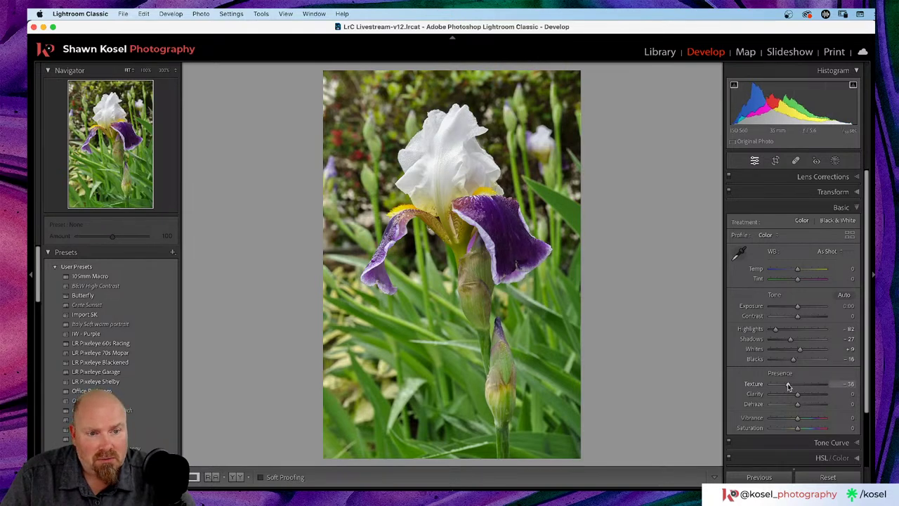
mouse_move(798, 398)
mouse_down()
mouse_move(793, 386)
mouse_move(801, 386)
mouse_move(787, 394)
mouse_move(795, 406)
mouse_up()
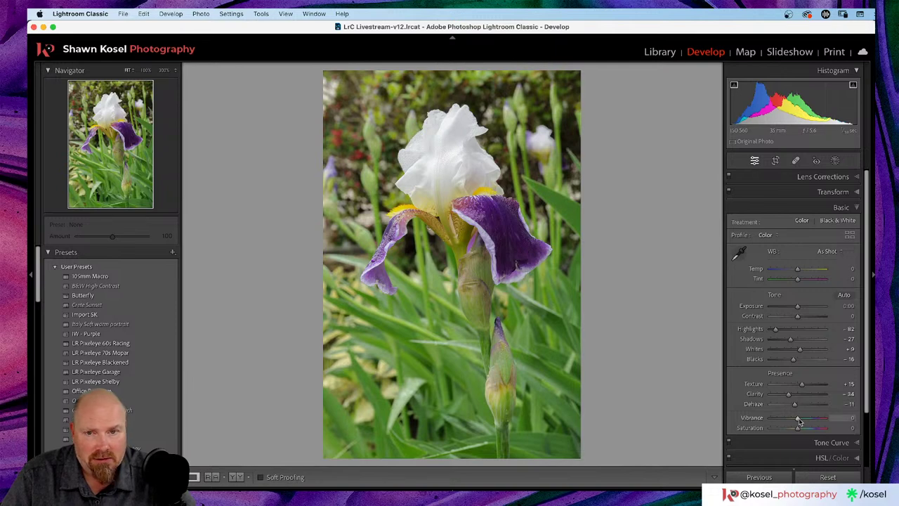
drag(797, 418, 804, 420)
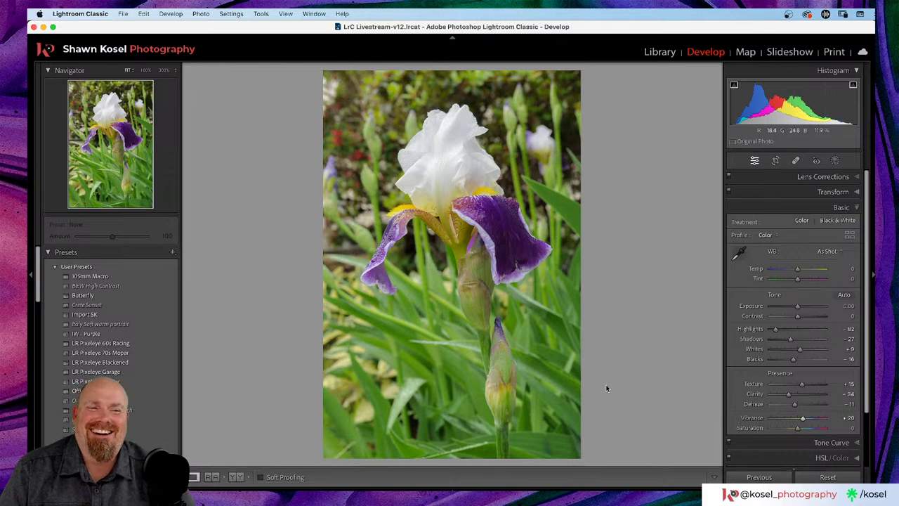
Lift the tone curve's black point to output 18, lower its white point to 238, and add points at 128/128, 193/188 and 69/72.
scroll(825, 387, down, 3)
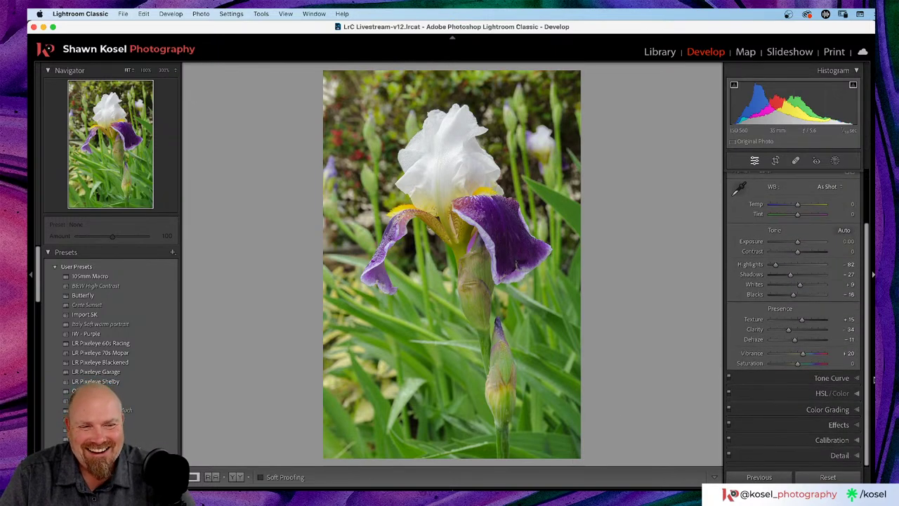
click(856, 379)
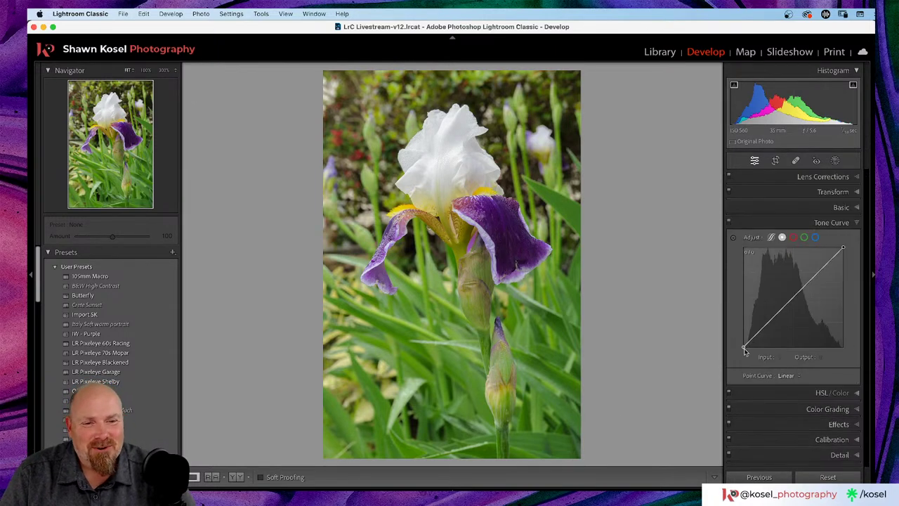
mouse_move(742, 345)
mouse_down()
mouse_move(743, 332)
mouse_move(742, 340)
mouse_up()
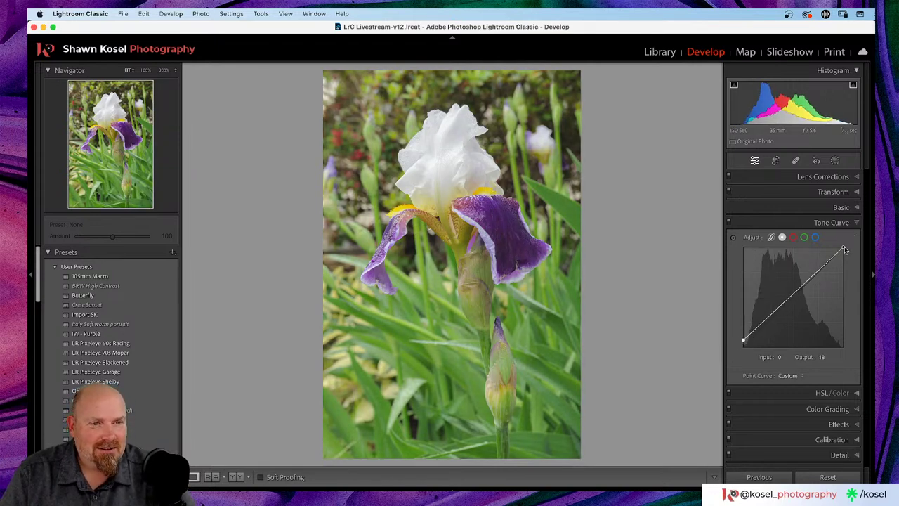
drag(845, 250, 843, 254)
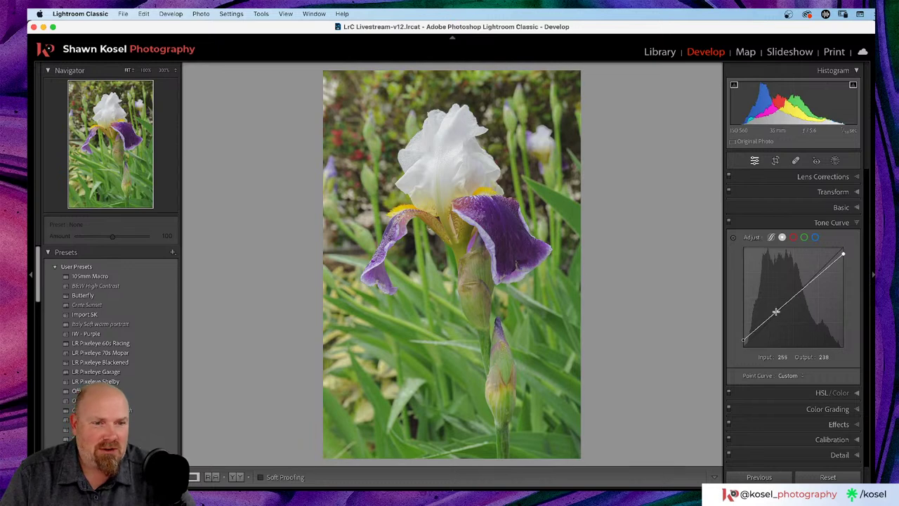
click(793, 297)
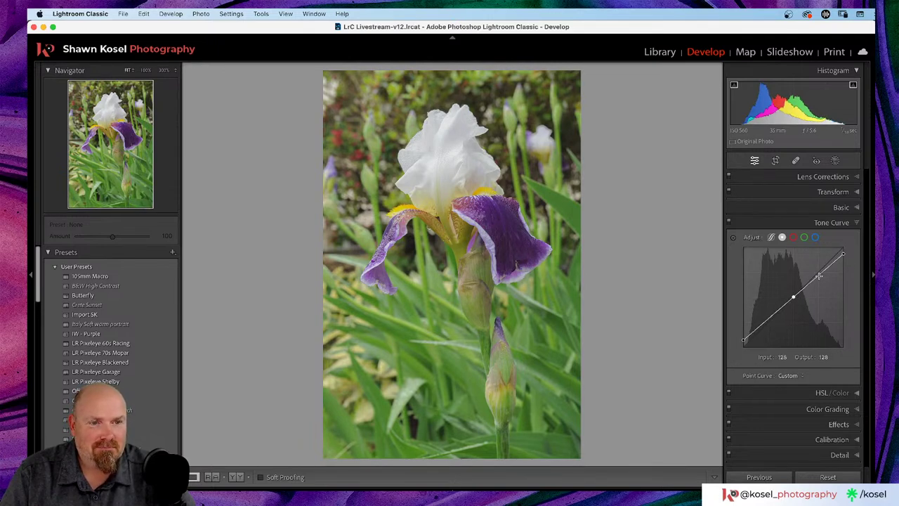
click(820, 275)
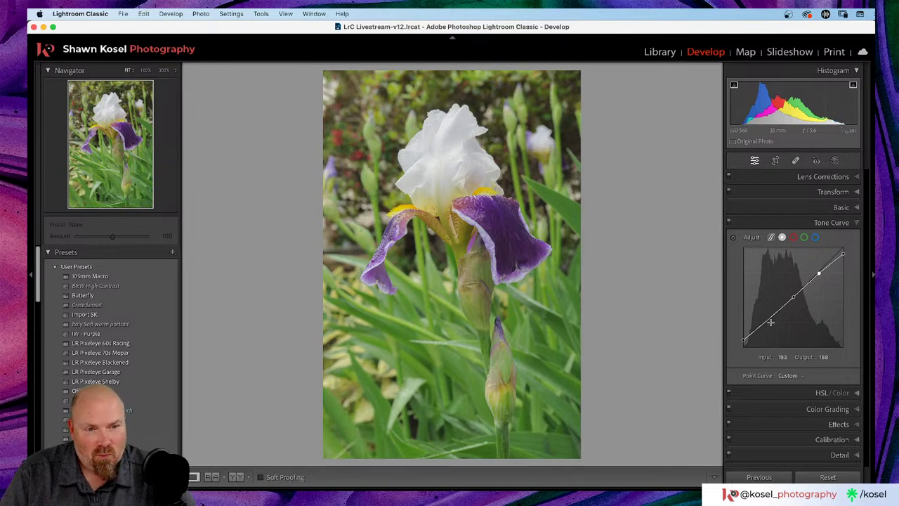
drag(771, 320, 770, 321)
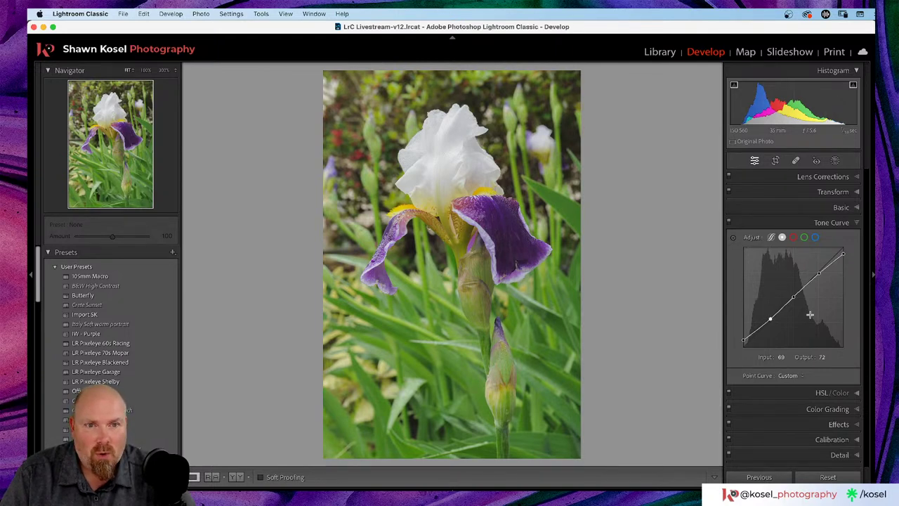
Use the targeted HSL Luminance adjustment to slightly darken the purple petals and lower the green leaves to -30.
click(818, 396)
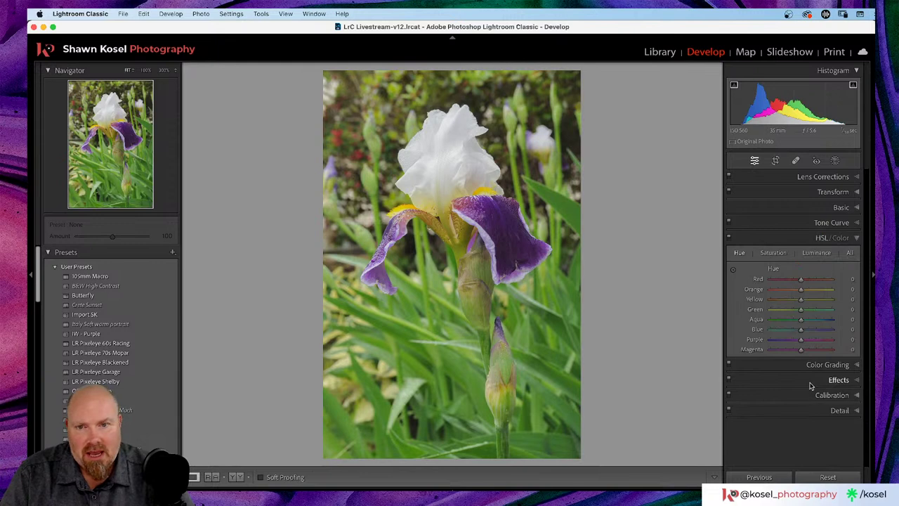
click(773, 253)
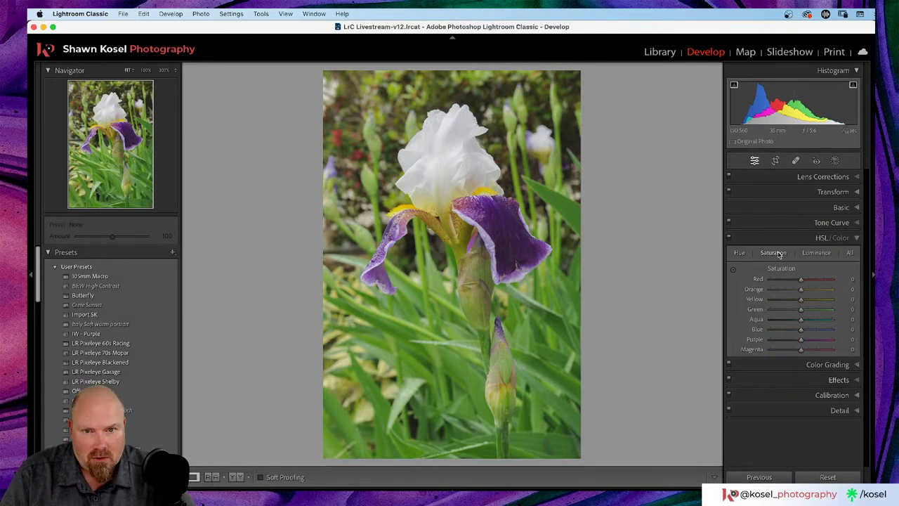
click(818, 253)
click(733, 269)
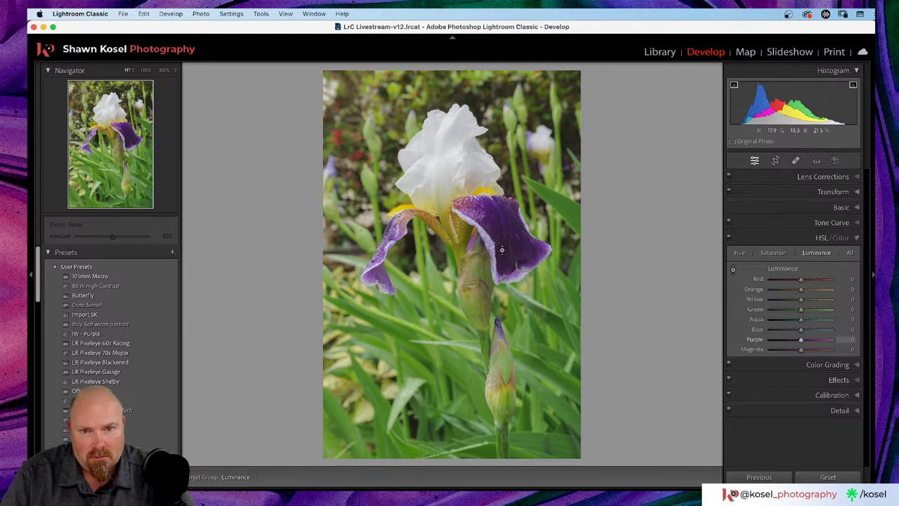
mouse_move(502, 229)
mouse_down()
mouse_move(502, 205)
mouse_move(501, 251)
mouse_move(501, 239)
mouse_up()
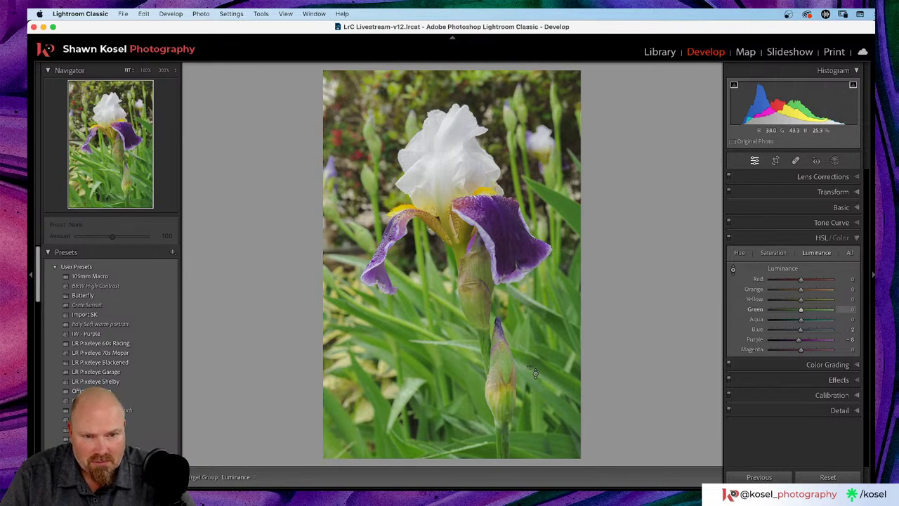
drag(535, 374, 535, 419)
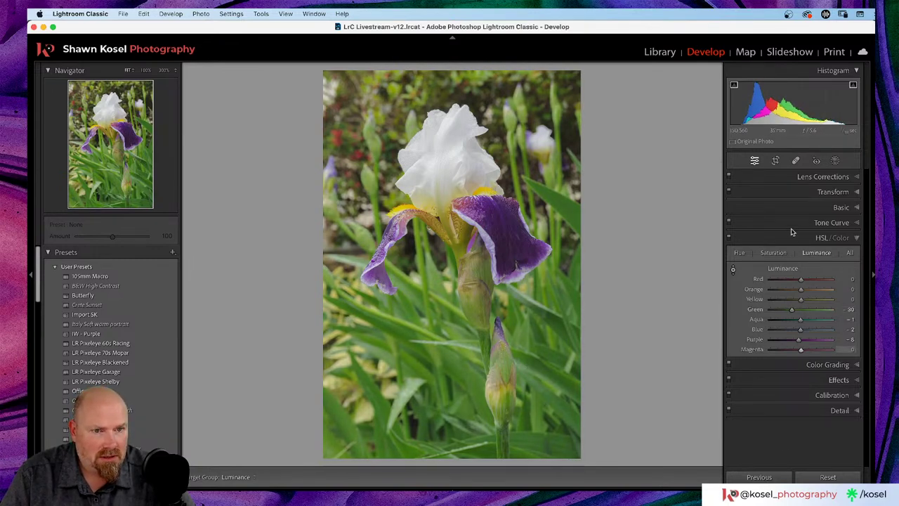
Lower the green Saturation to -30 with the targeted HSL adjustment on the leaves beside the lower bud.
key(ctrl+Up)
click(776, 259)
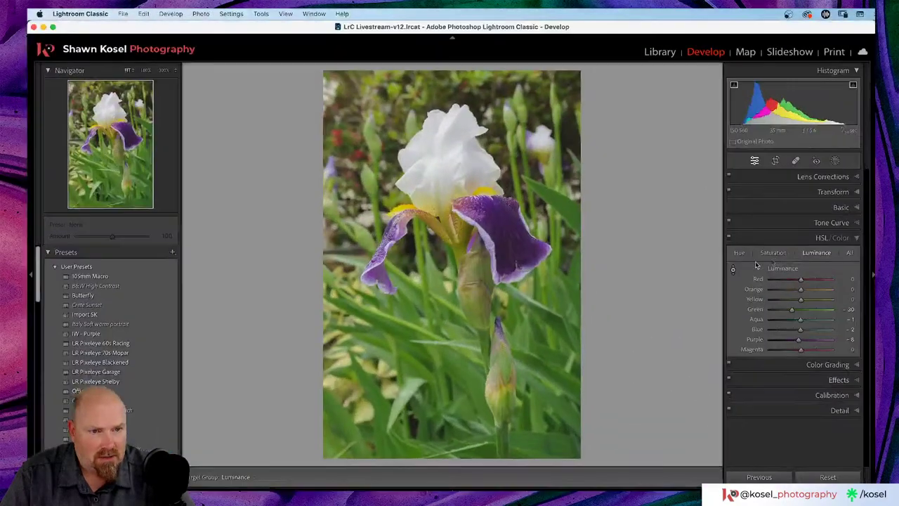
click(772, 252)
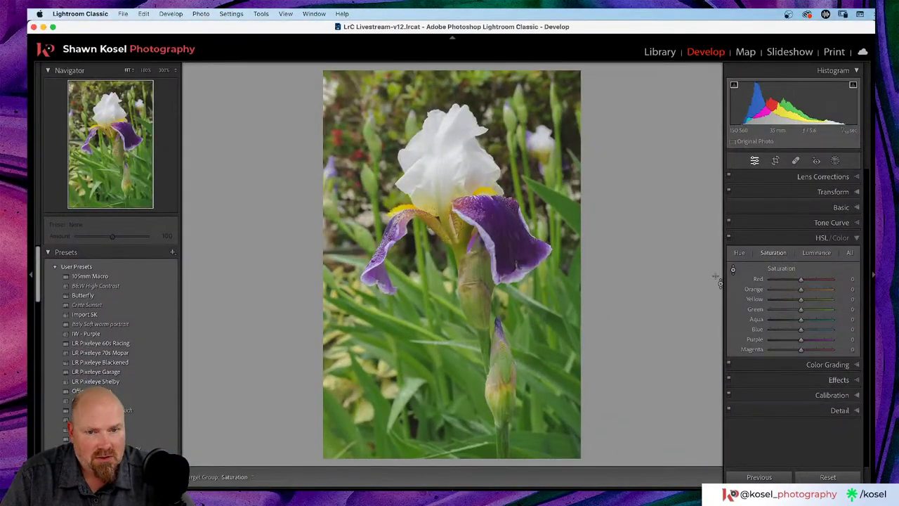
drag(537, 398, 559, 422)
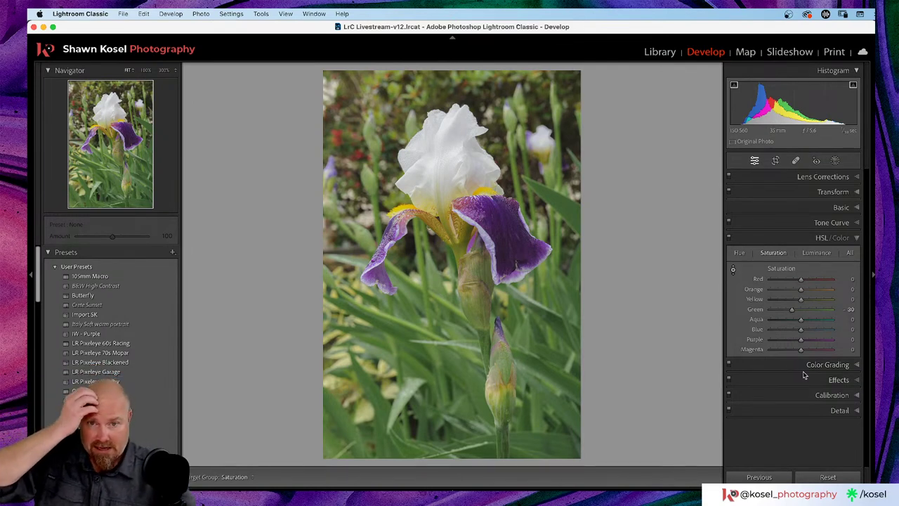
Color-grade the iris photo's shadows with a subtle blue tint at hue 214, saturation 12.
click(813, 365)
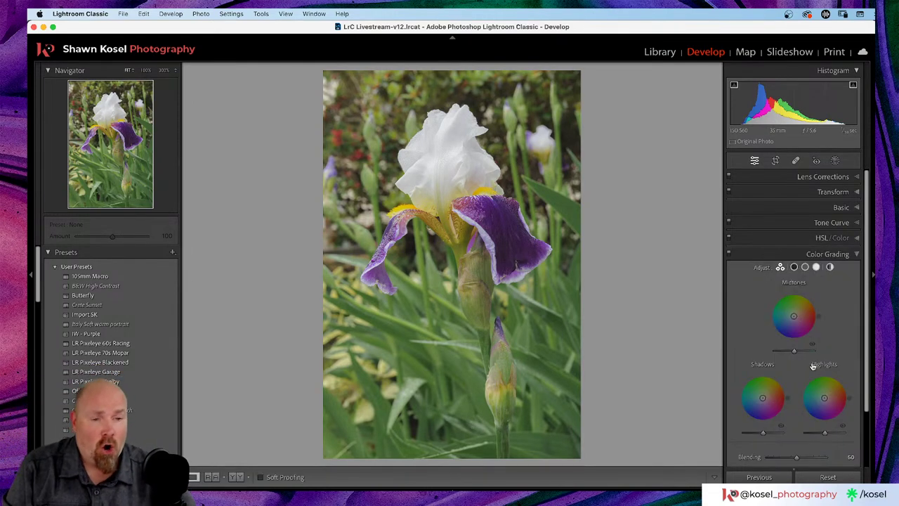
click(794, 267)
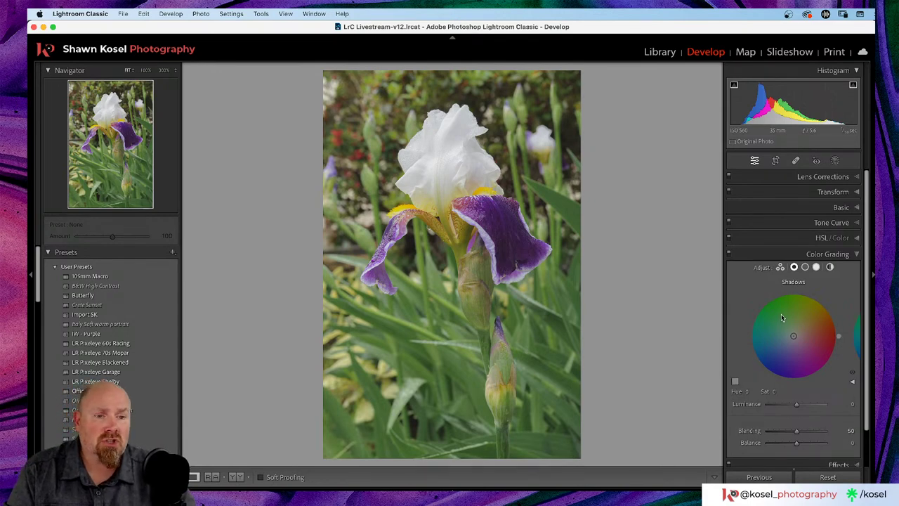
click(786, 341)
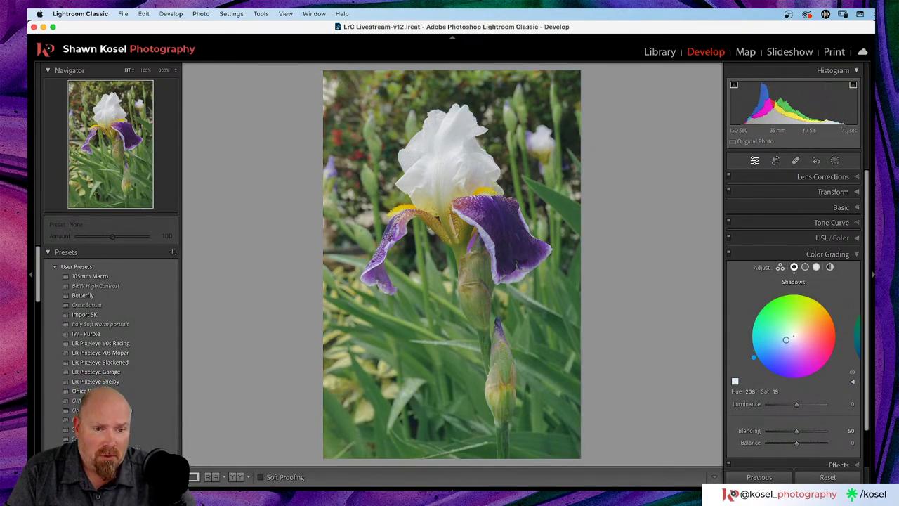
drag(786, 341, 789, 339)
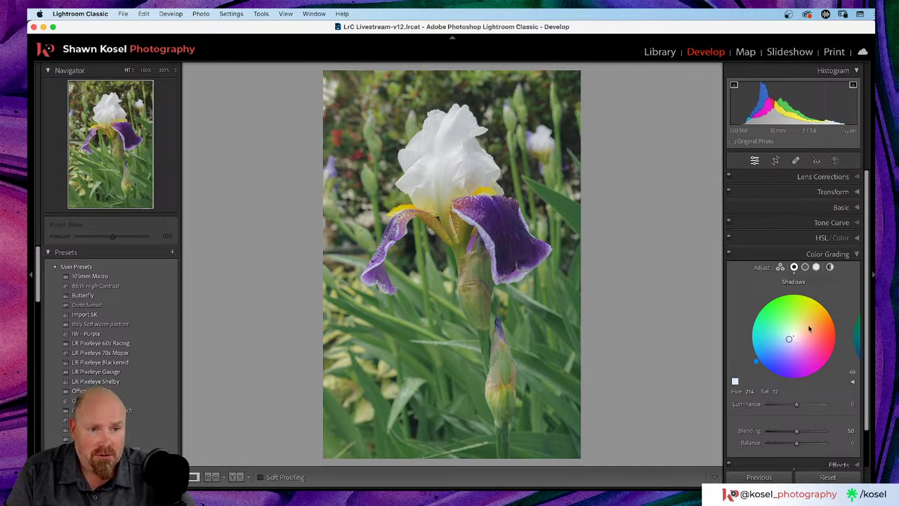
Tint the highlights a subtle warm yellow-orange and color-grade the midtones to hue 70, saturation 18.
click(815, 267)
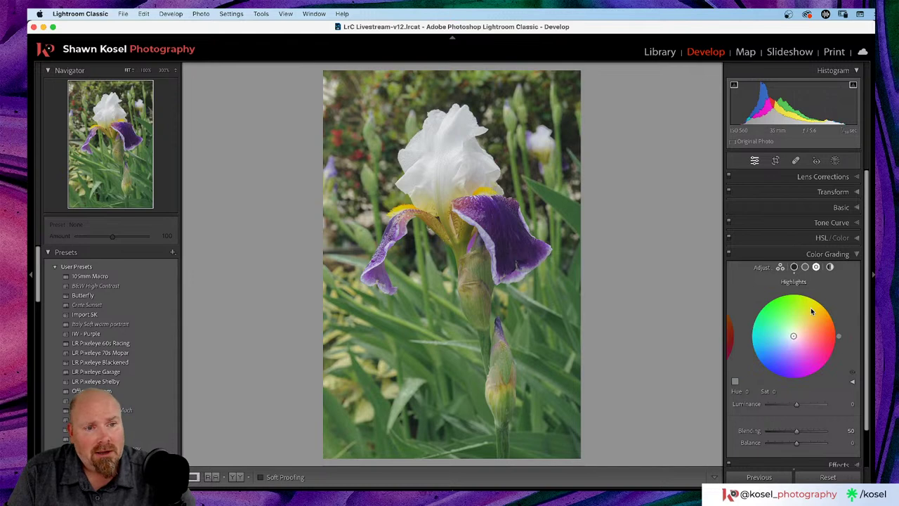
drag(811, 309, 800, 331)
click(805, 267)
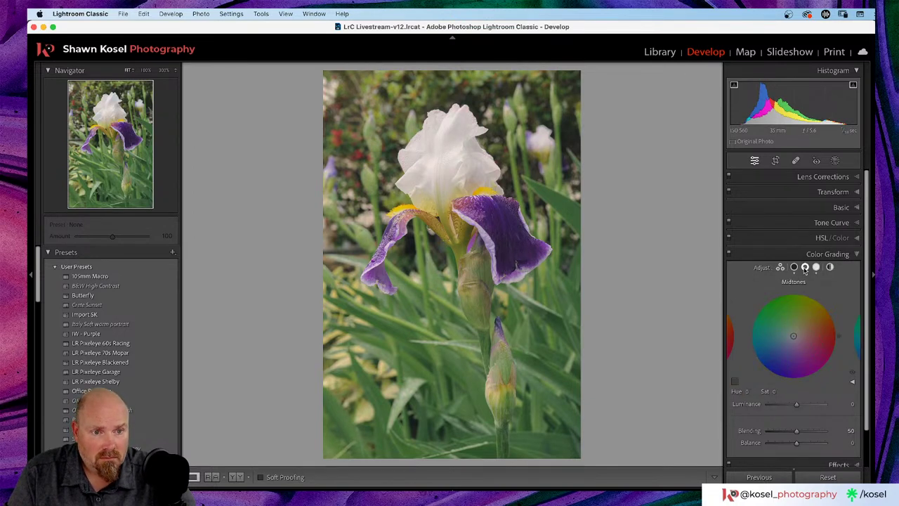
drag(789, 334, 797, 328)
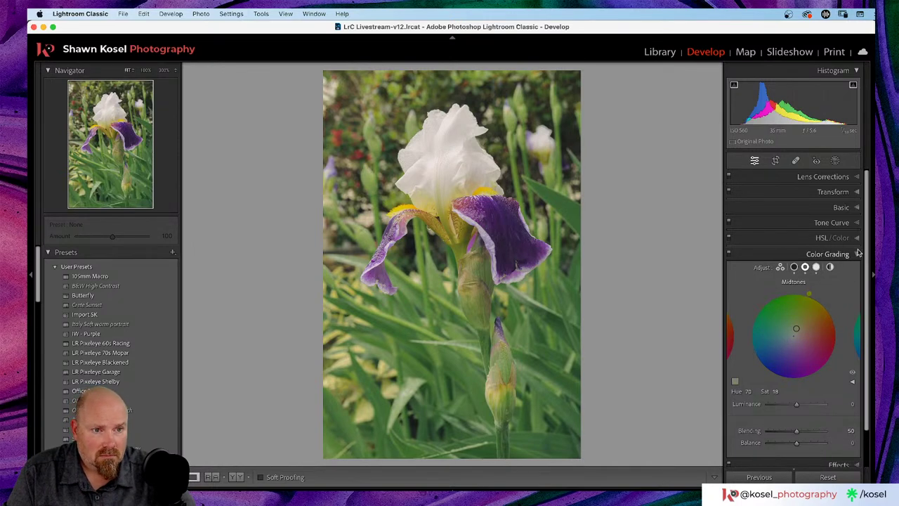
Add a dark post-crop vignette in Highlight Priority style with an Amount of -55.
click(818, 255)
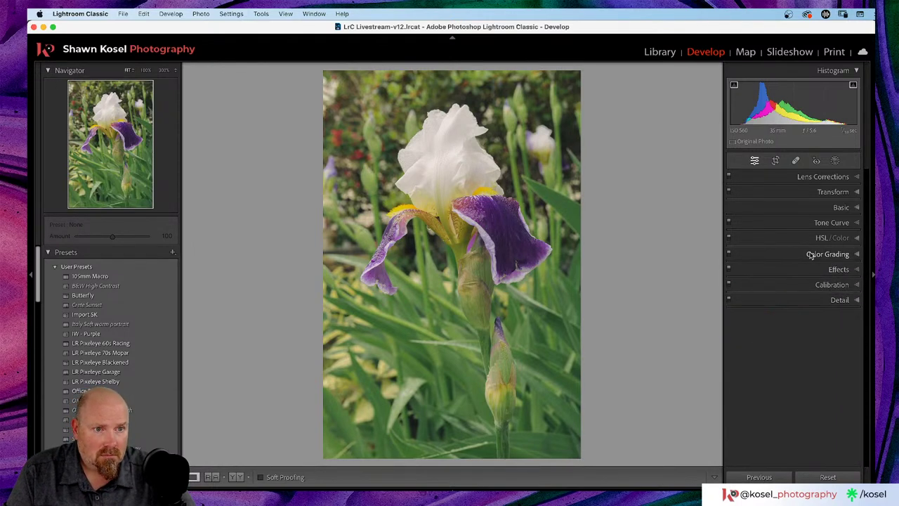
click(838, 269)
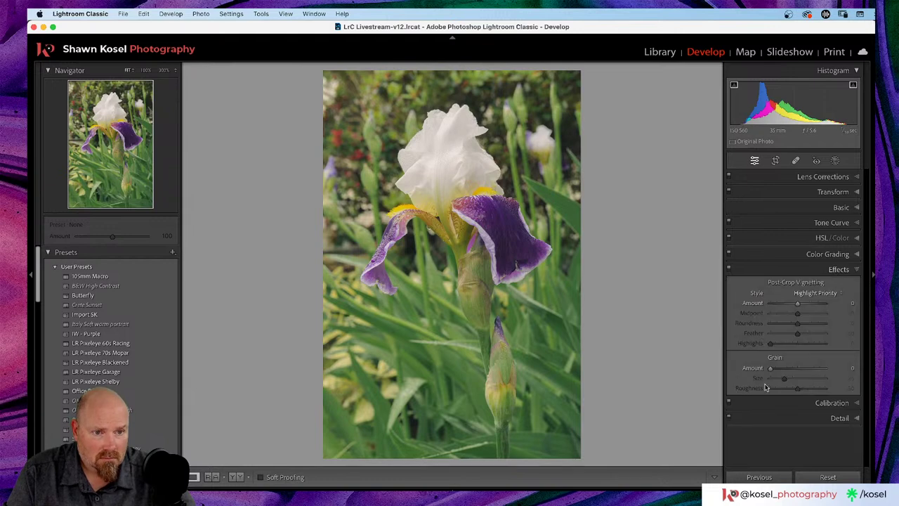
mouse_move(798, 304)
mouse_down()
mouse_move(815, 305)
mouse_move(788, 304)
mouse_move(816, 305)
mouse_move(784, 303)
mouse_up()
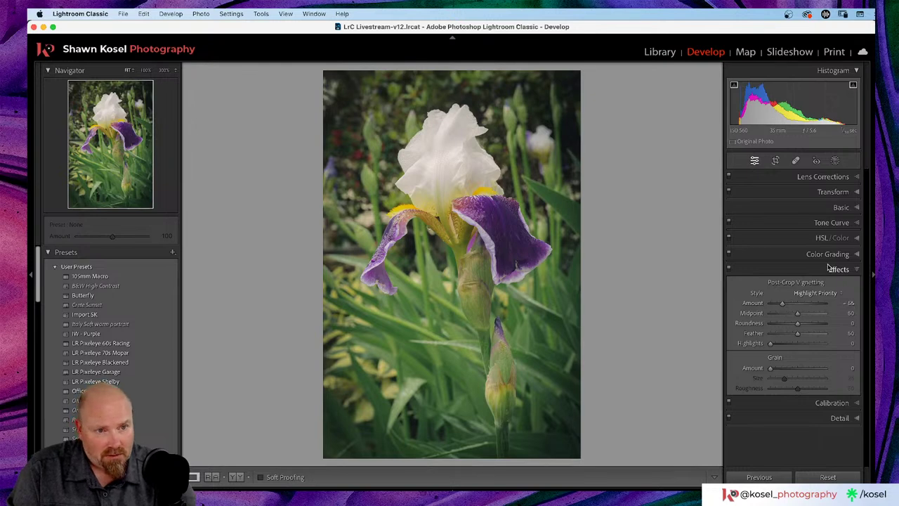
Raise the iris photo's Vibrance to +31 and Saturation to +16.
click(829, 223)
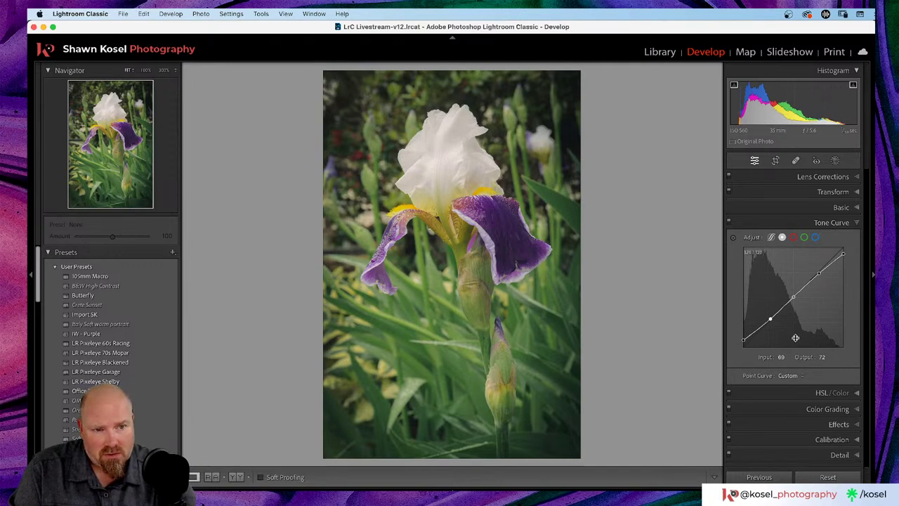
click(828, 178)
click(829, 178)
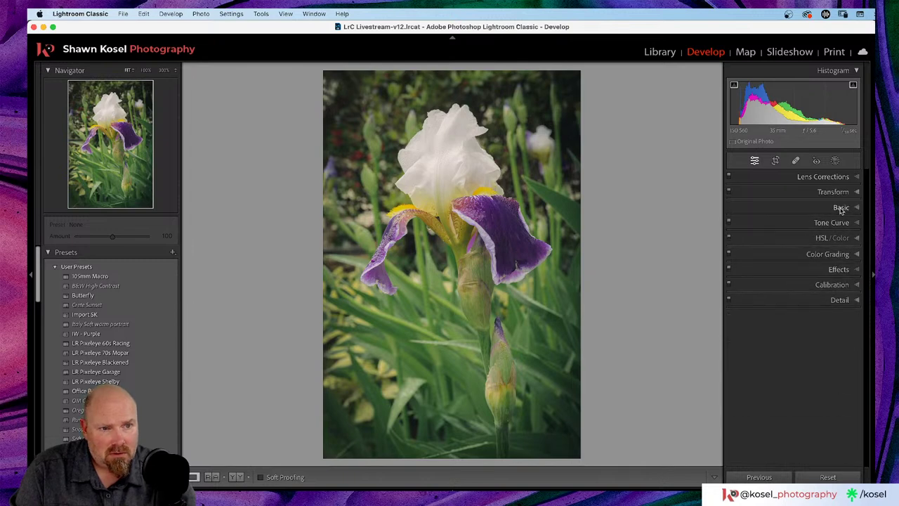
click(841, 208)
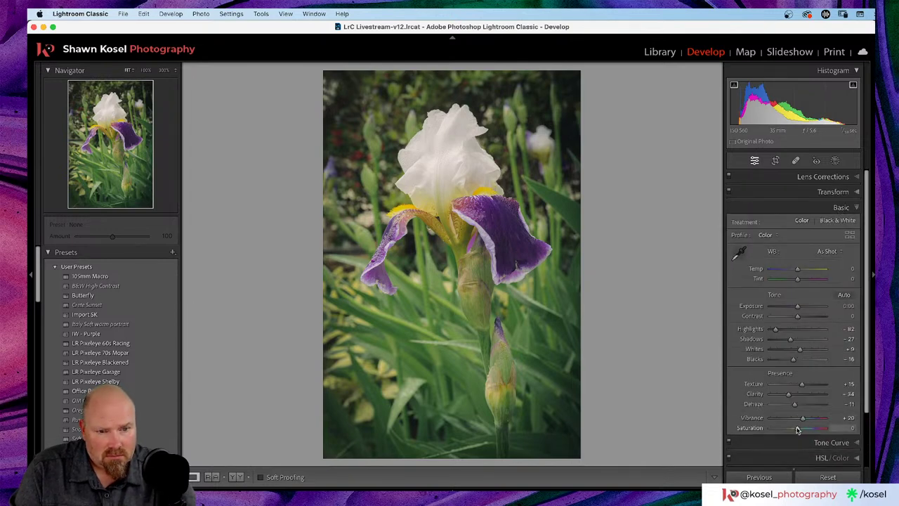
drag(797, 428, 807, 419)
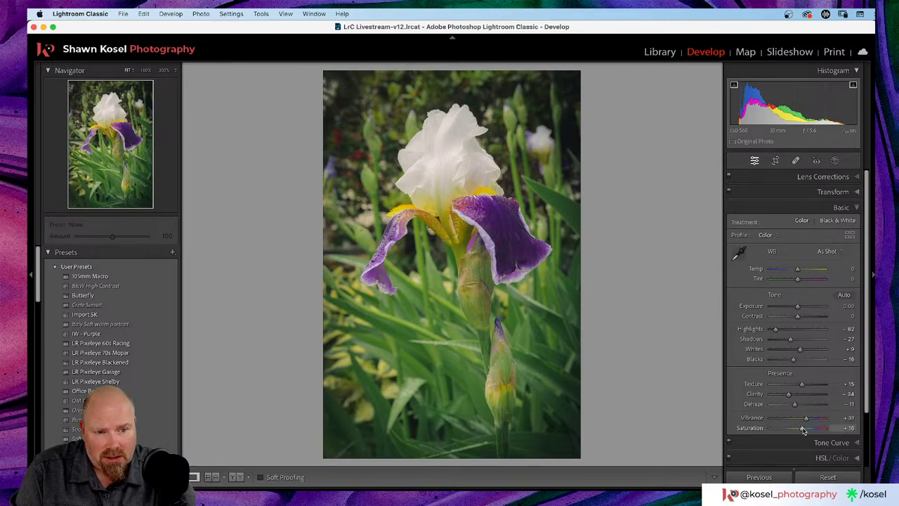
drag(803, 429, 802, 430)
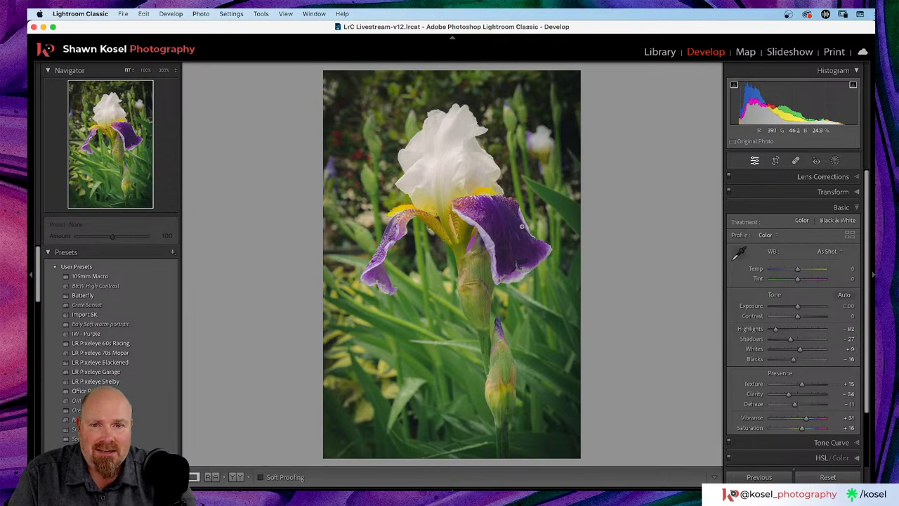
Examine the yellow petal up close and compare the edited iris photo with its unedited version.
click(395, 208)
click(395, 207)
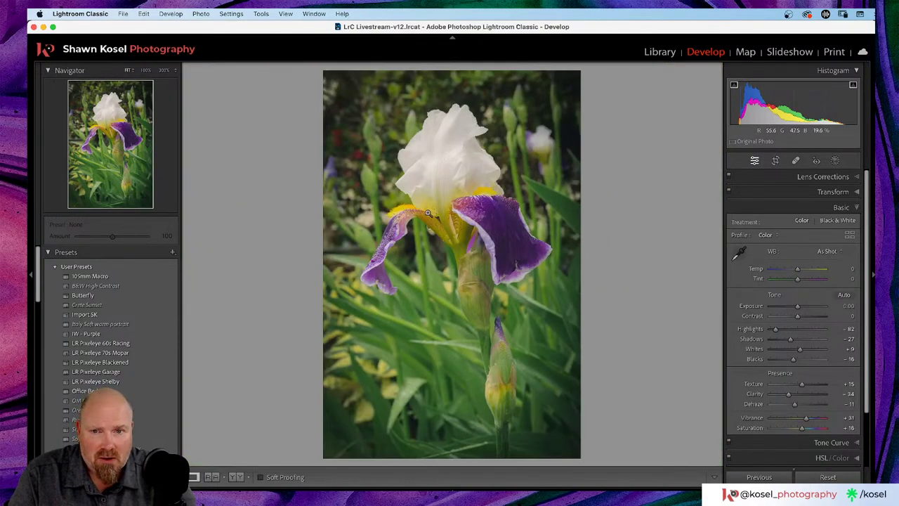
click(428, 212)
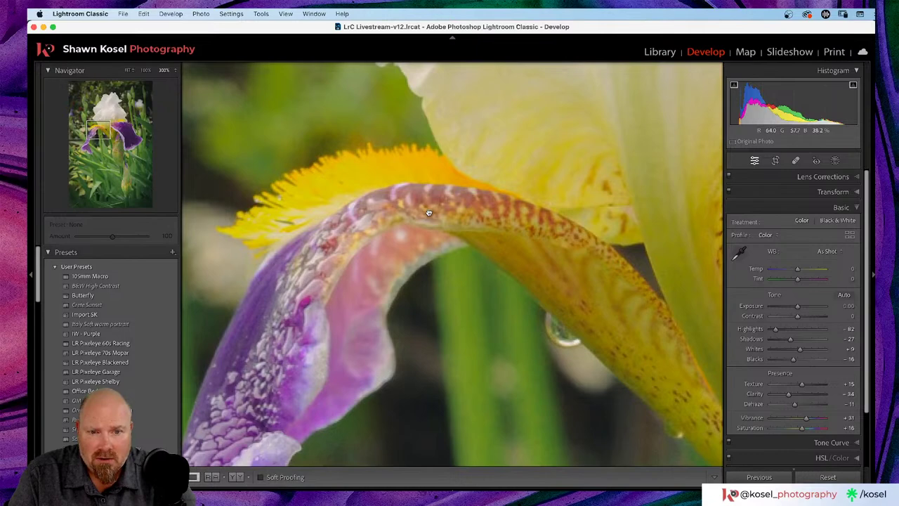
click(428, 212)
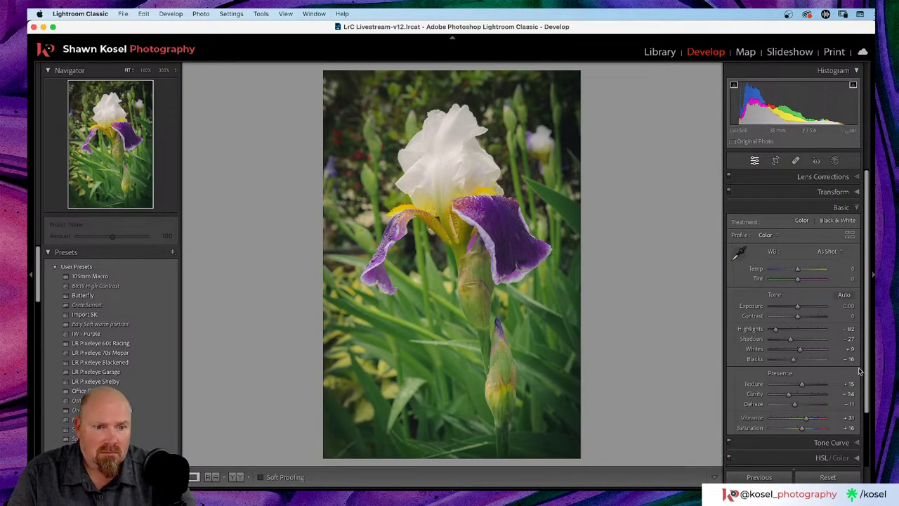
scroll(824, 412, down, 3)
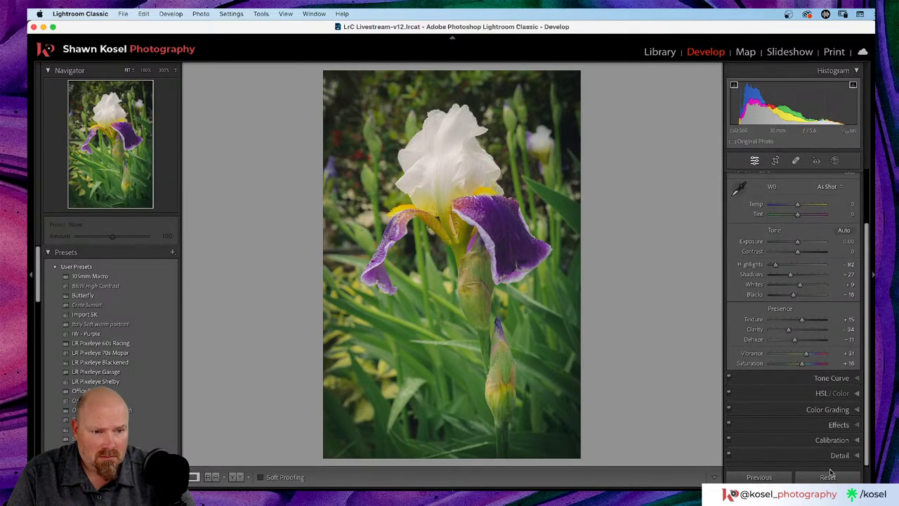
key(backslash)
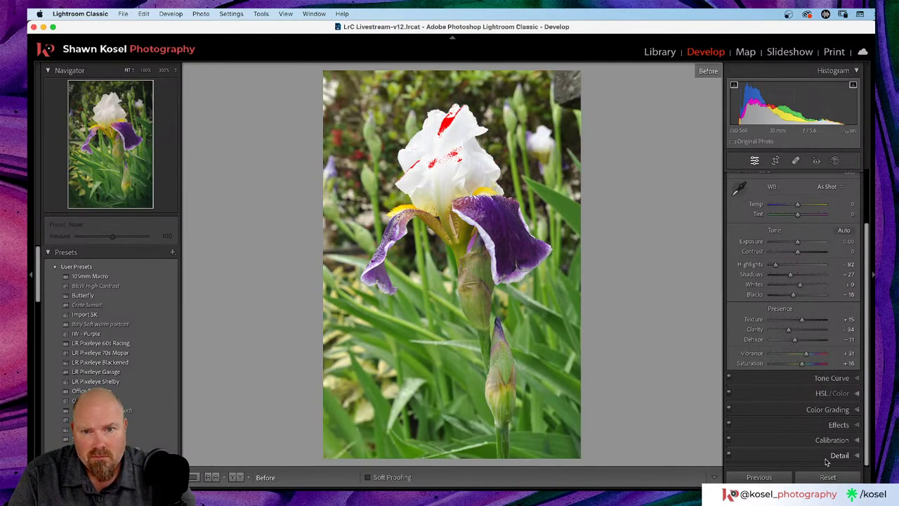
key(backslash)
key(backslash)
key(backslash)
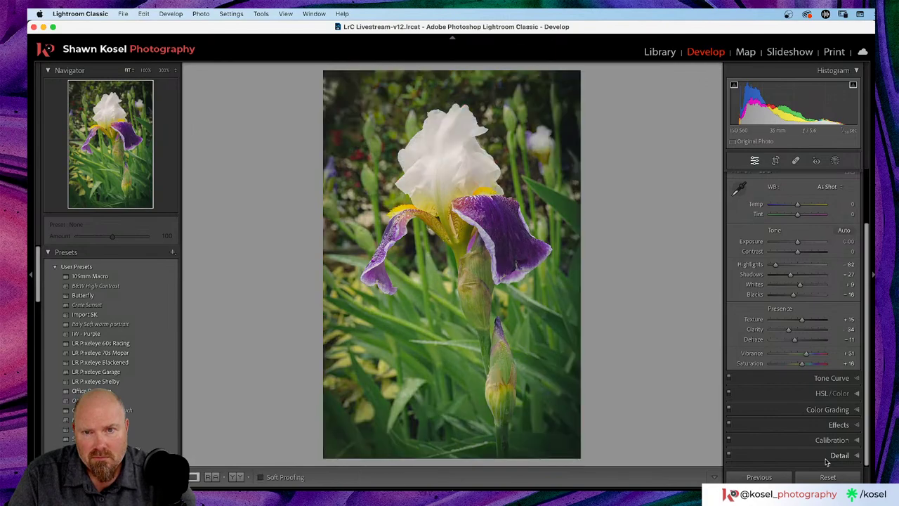
key(backslash)
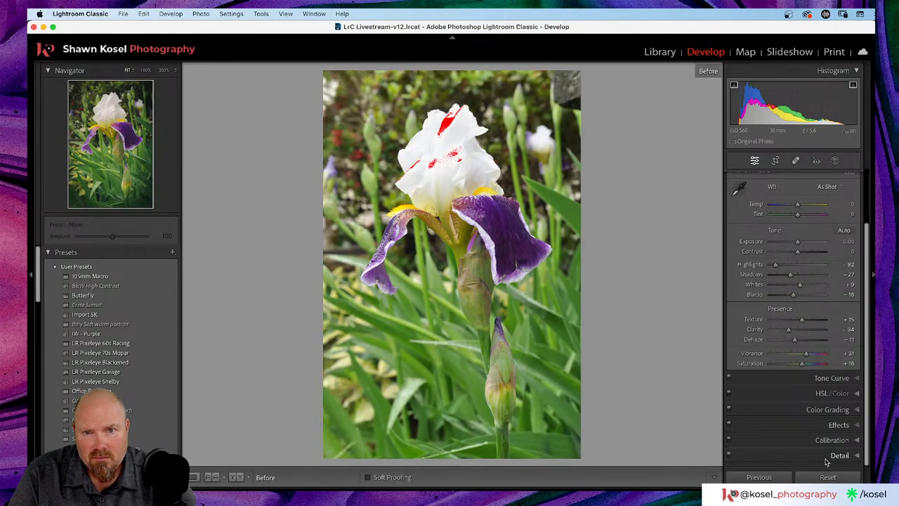
key(backslash)
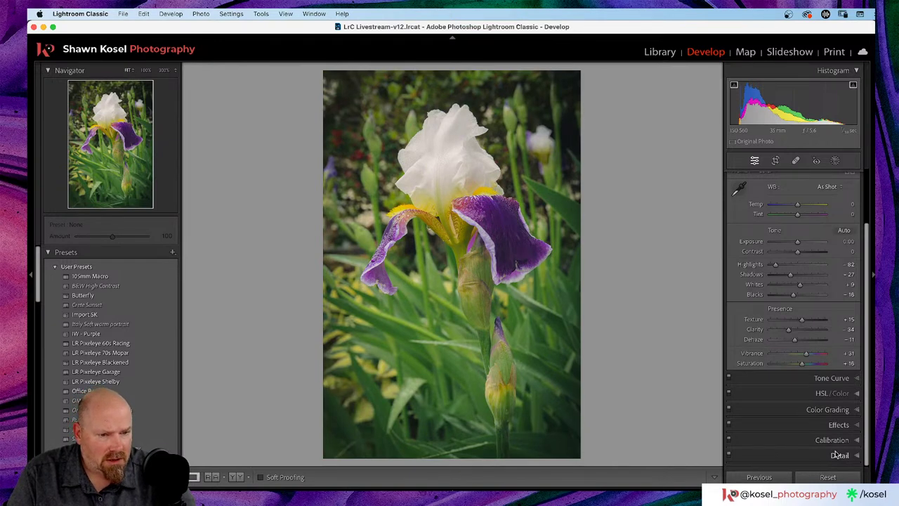
Sharpen the iris photo with an Amount of 82 and a Masking of 63, previewing the edge mask.
click(839, 455)
drag(772, 352, 803, 353)
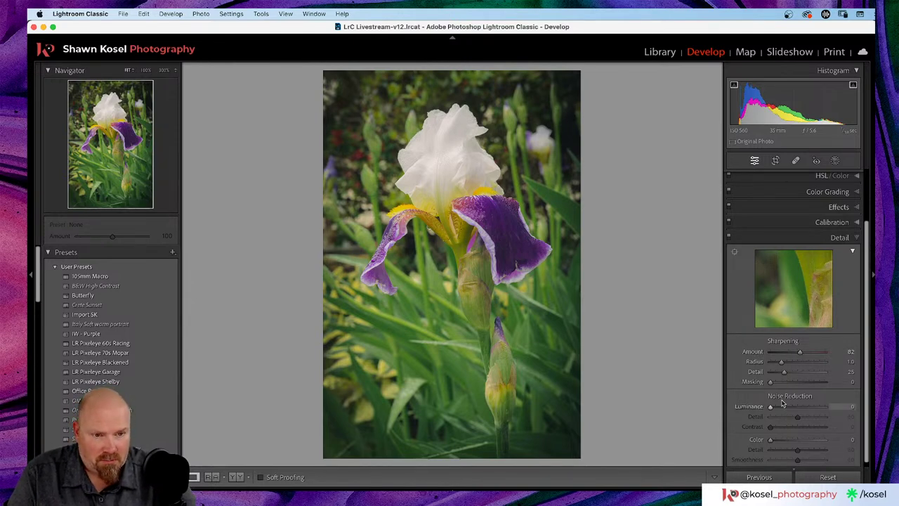
key(alt)
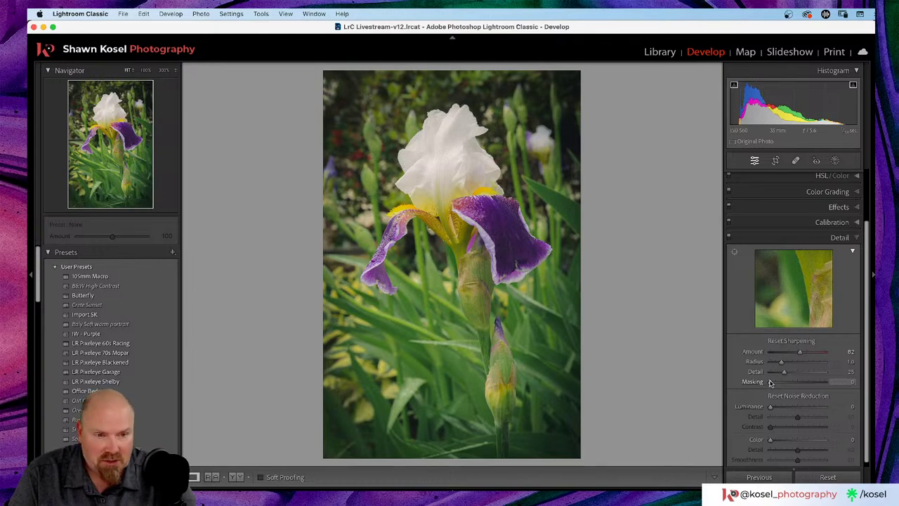
drag(770, 383, 805, 384)
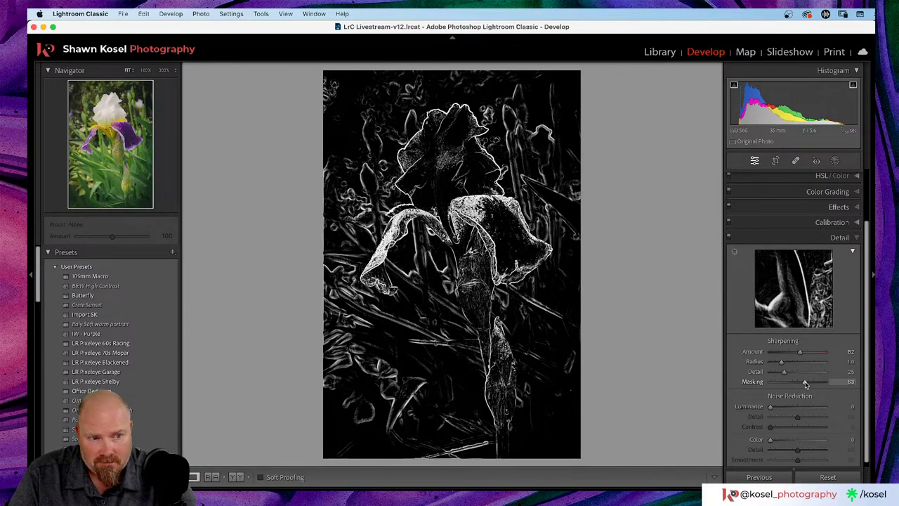
drag(805, 384, 806, 384)
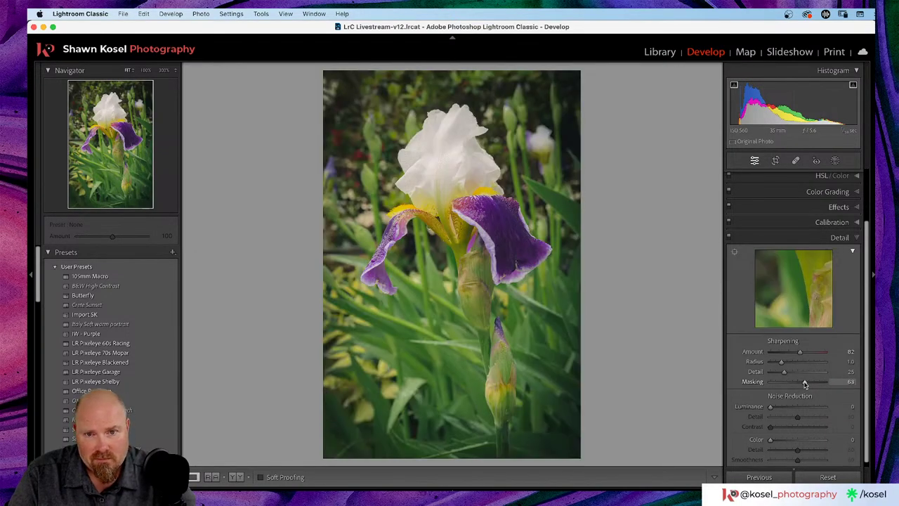
Review the finished, sharpened iris edit by switching repeatedly between the before and after views.
key(backslash)
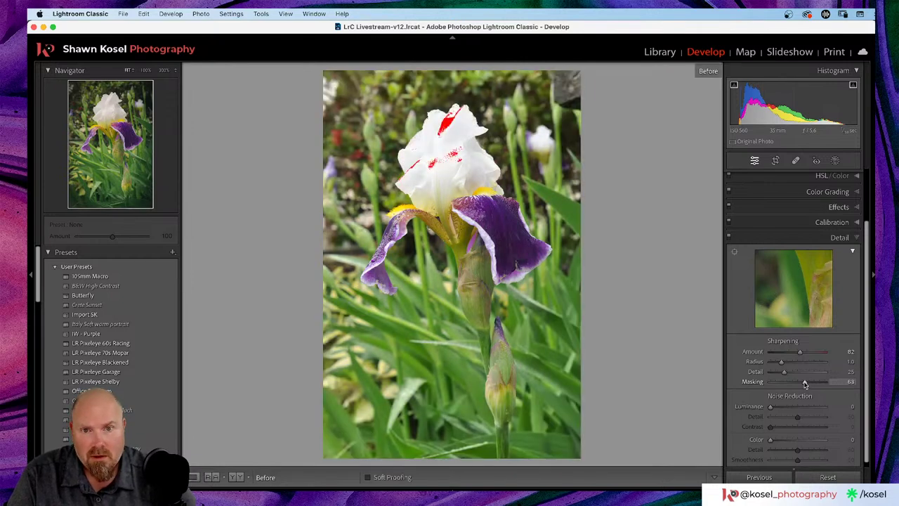
key(backslash)
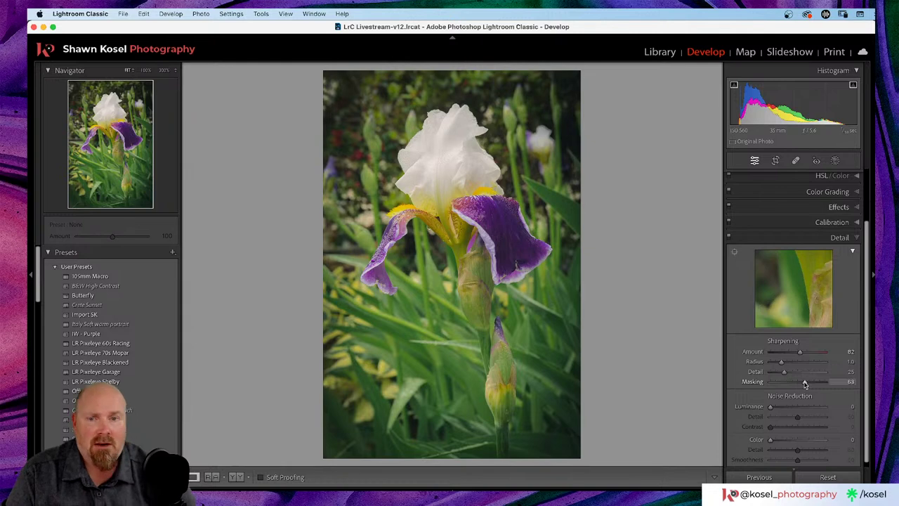
key(backslash)
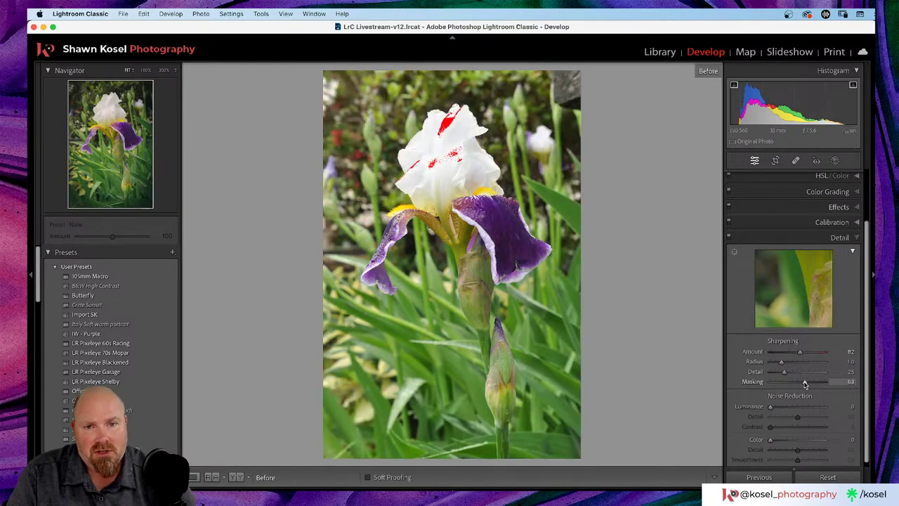
key(backslash)
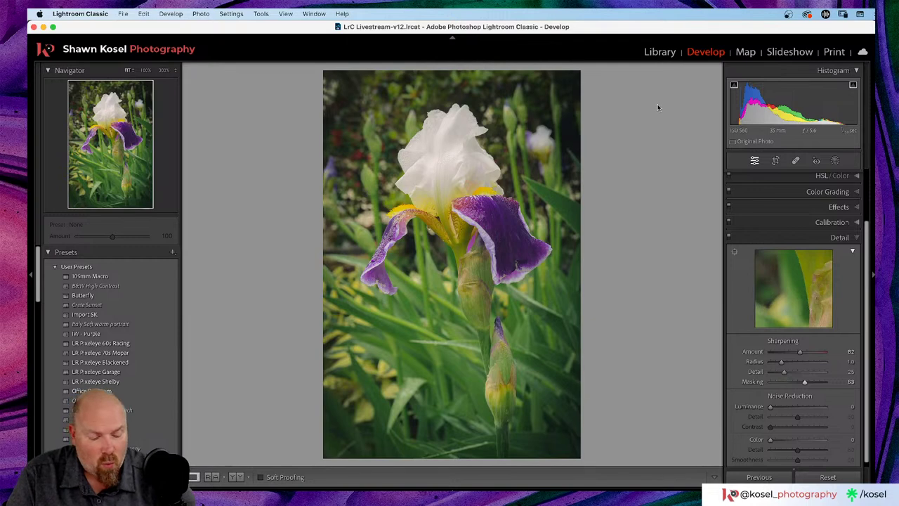
key(backslash)
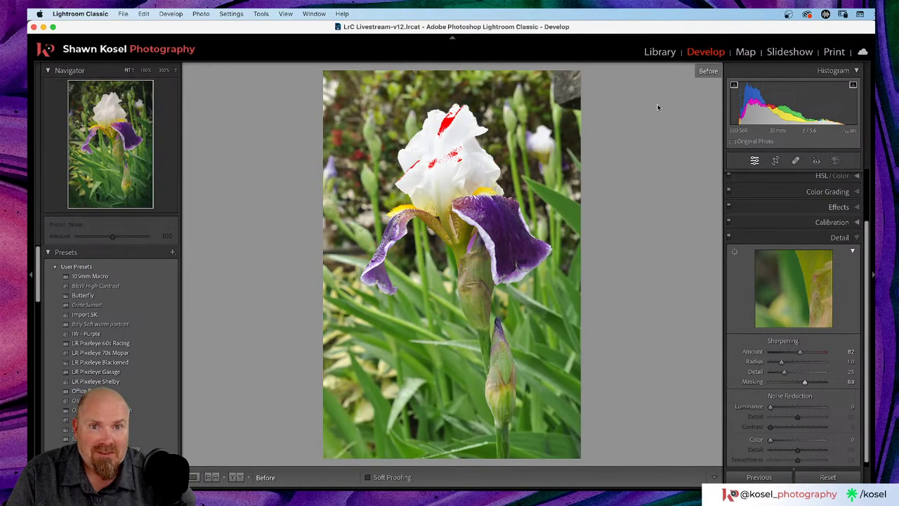
key(backslash)
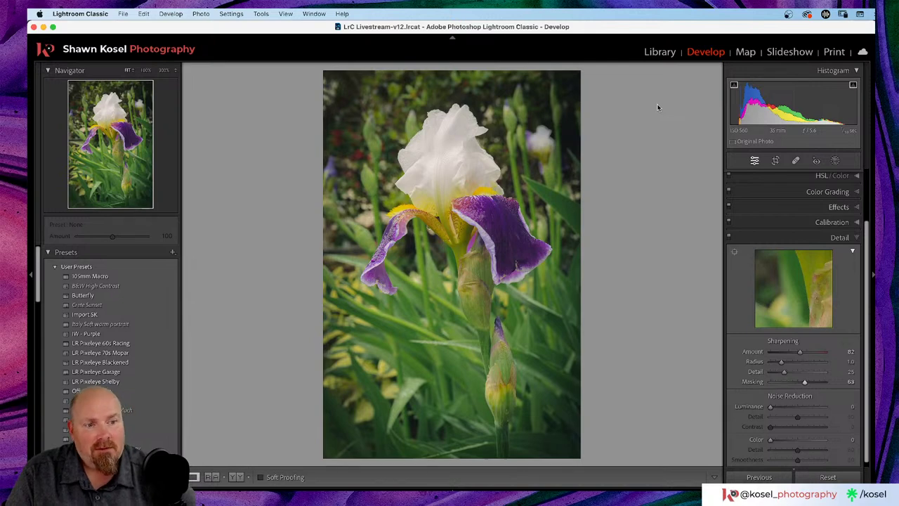
key(backslash)
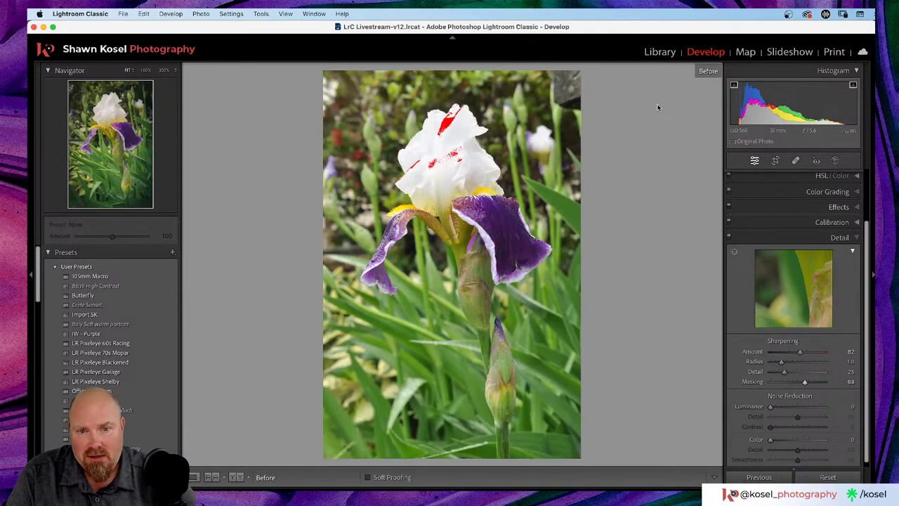
key(backslash)
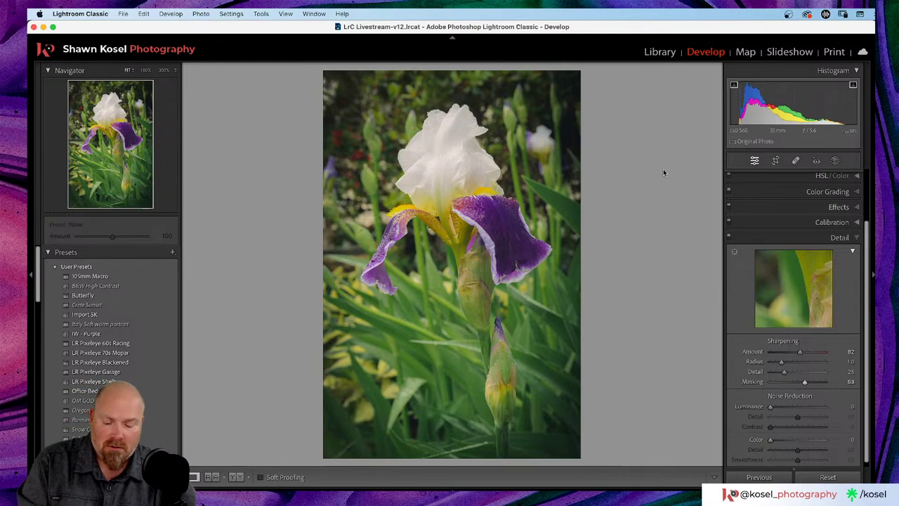
Return to the library grid and look through the submitted photos and the list of collections.
key(g)
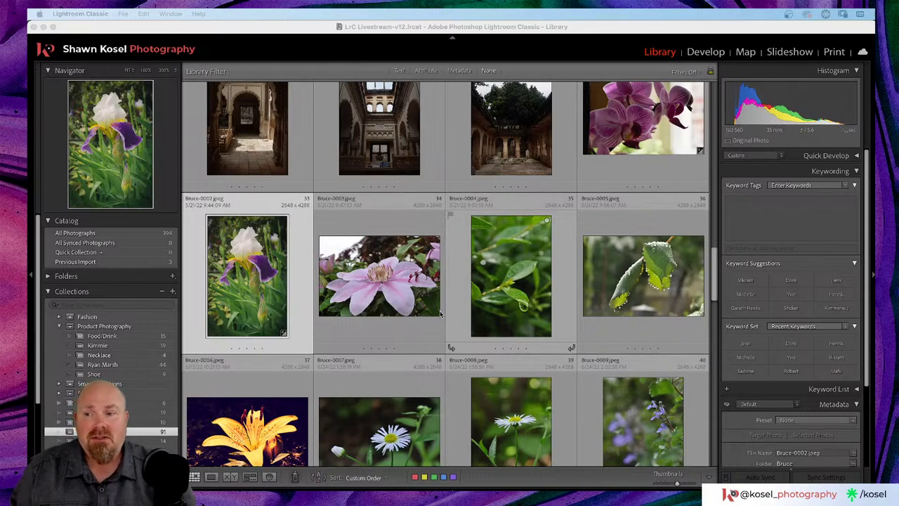
scroll(440, 314, down, 3)
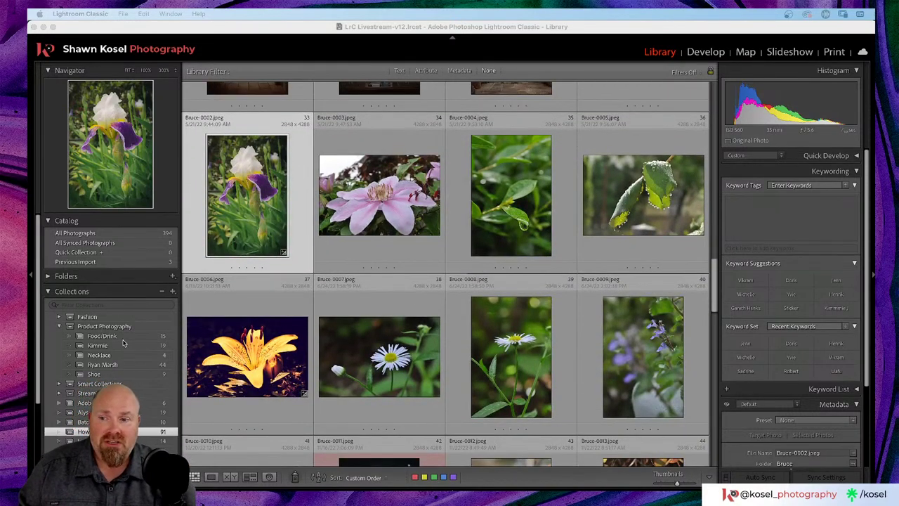
scroll(123, 342, down, 3)
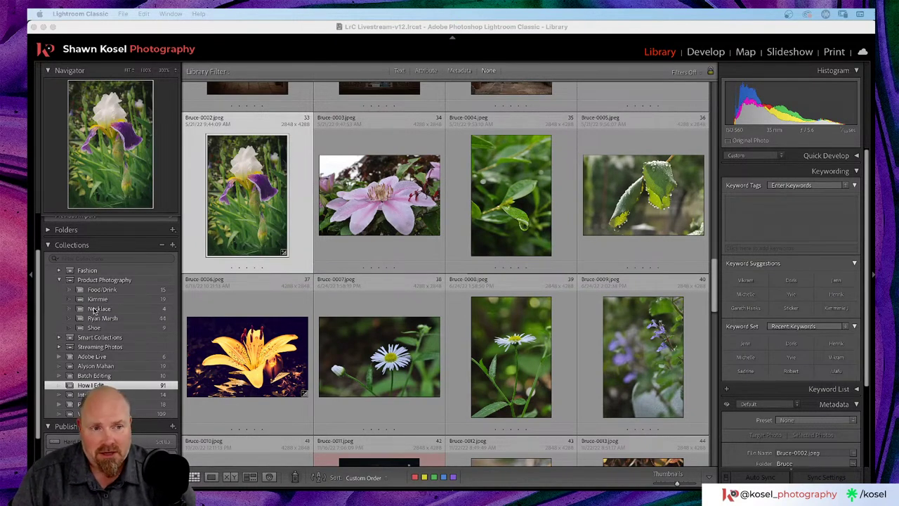
scroll(95, 310, up, 3)
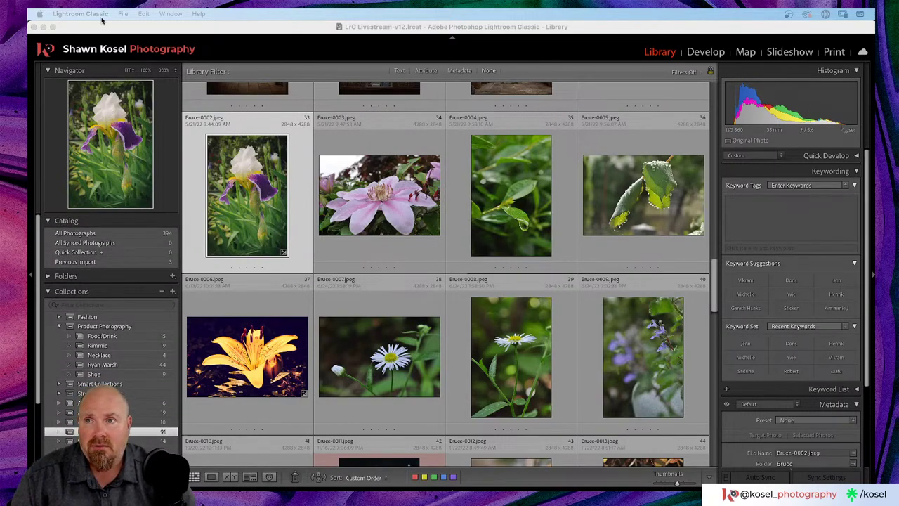
click(122, 15)
mouse_move(157, 55)
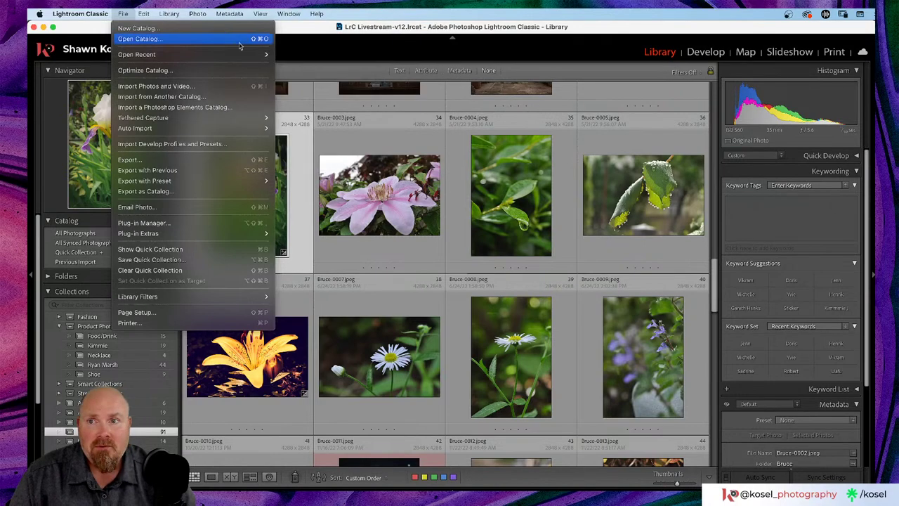
click(292, 26)
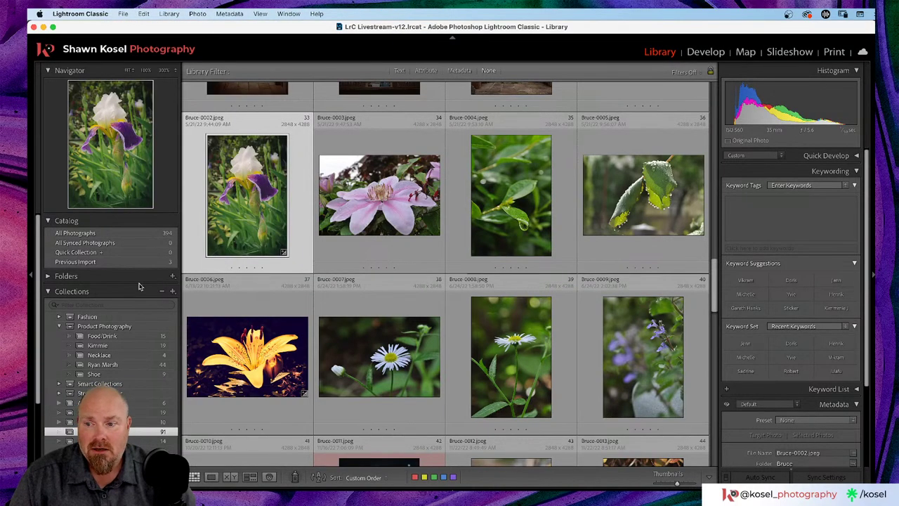
scroll(113, 286, down, 3)
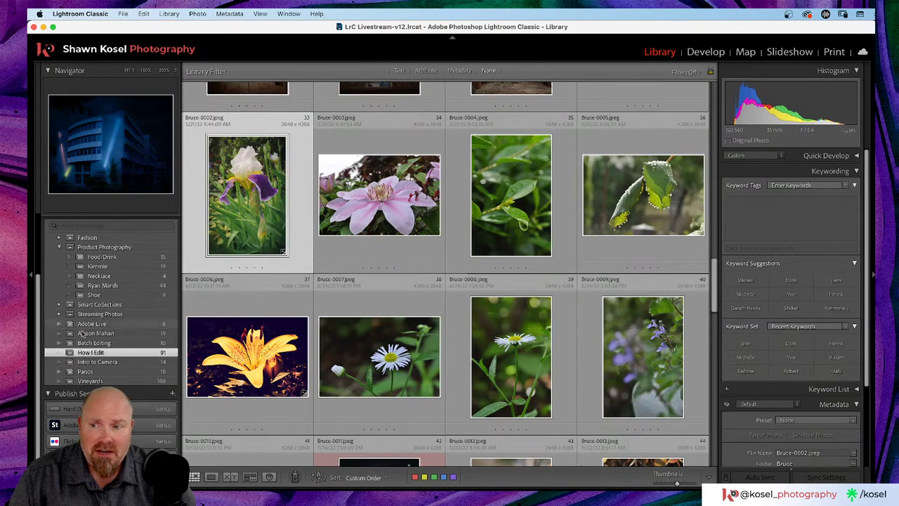
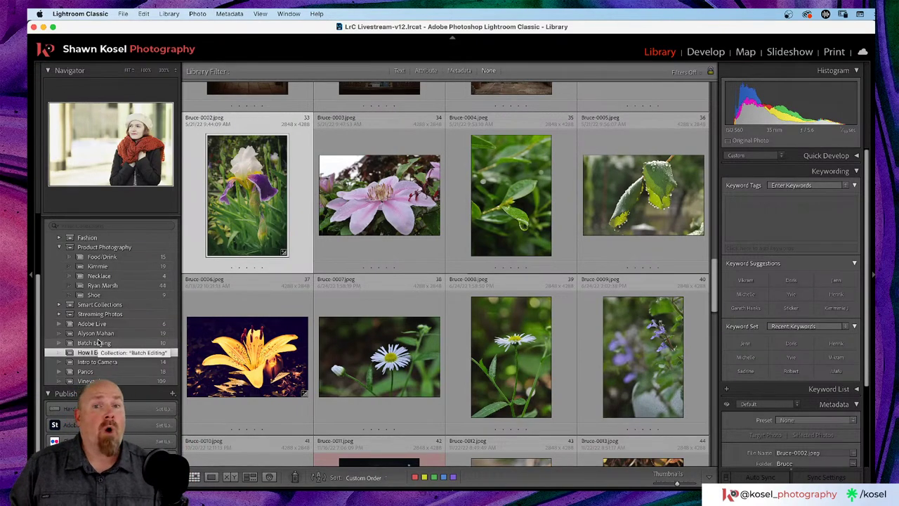
Open the night-time building edit from the How I Edit collection in Loupe view and compare it with the daytime original.
click(98, 342)
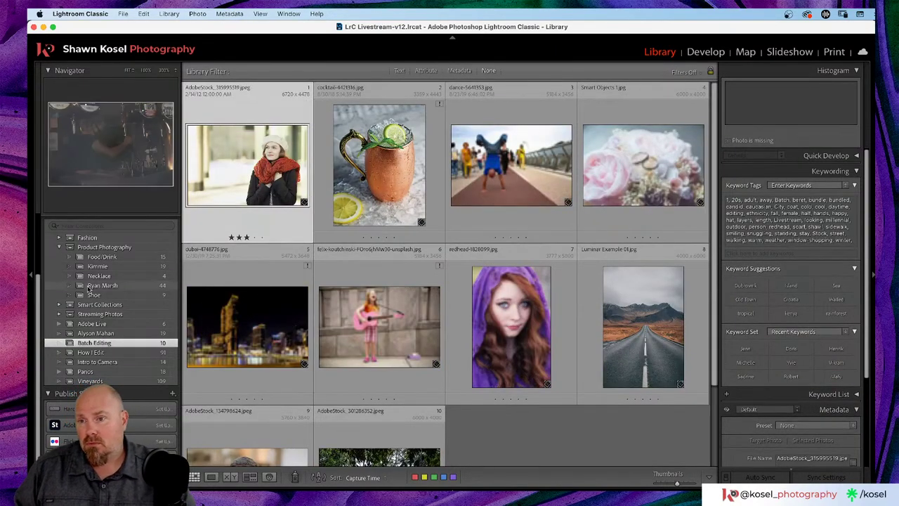
click(98, 353)
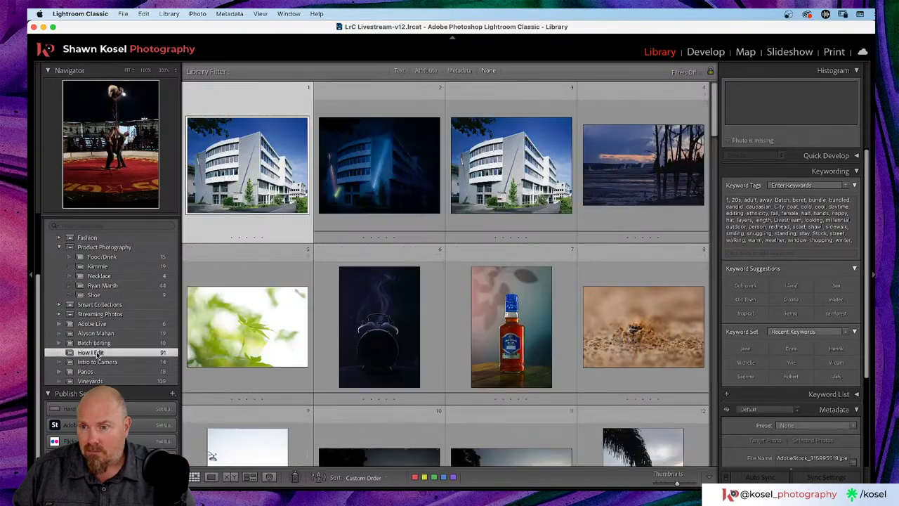
double_click(408, 166)
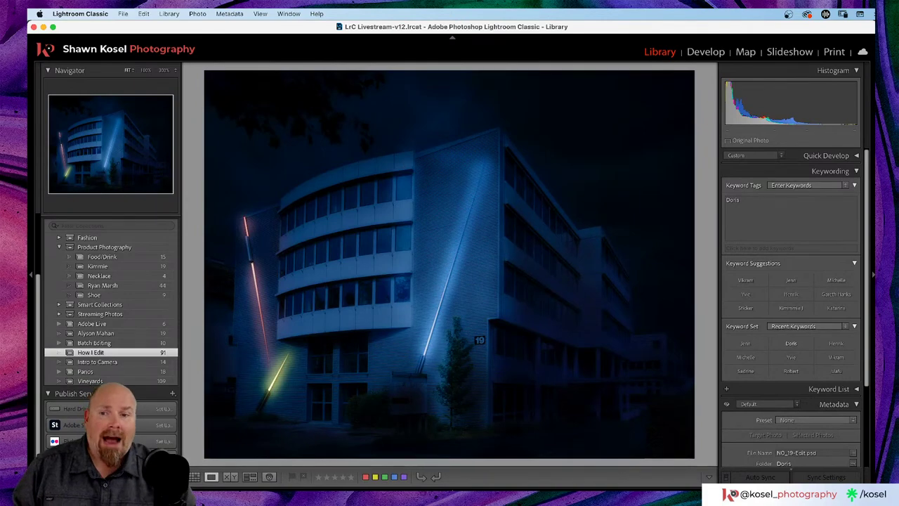
key(Right)
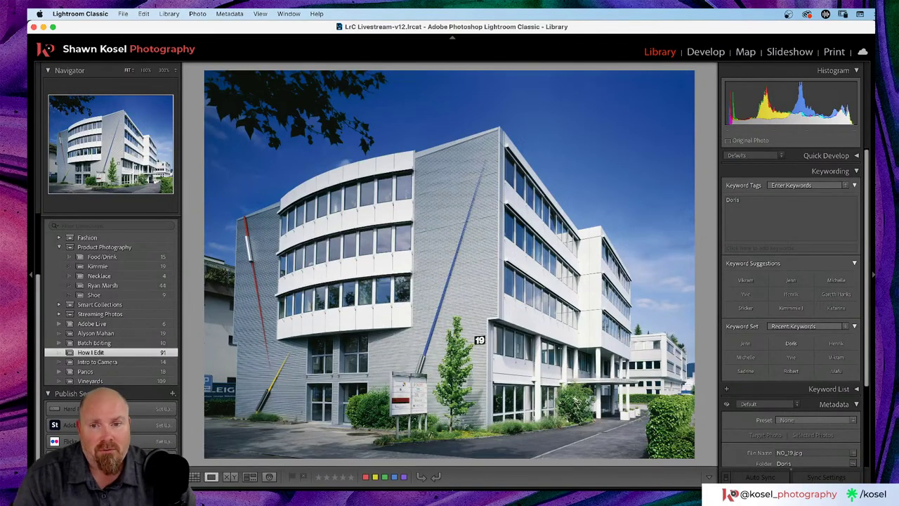
key(Left)
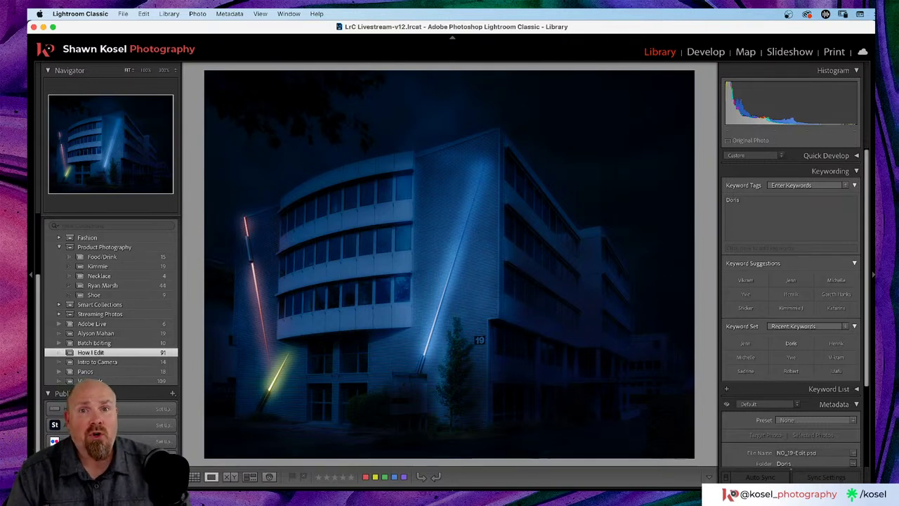
key(Right)
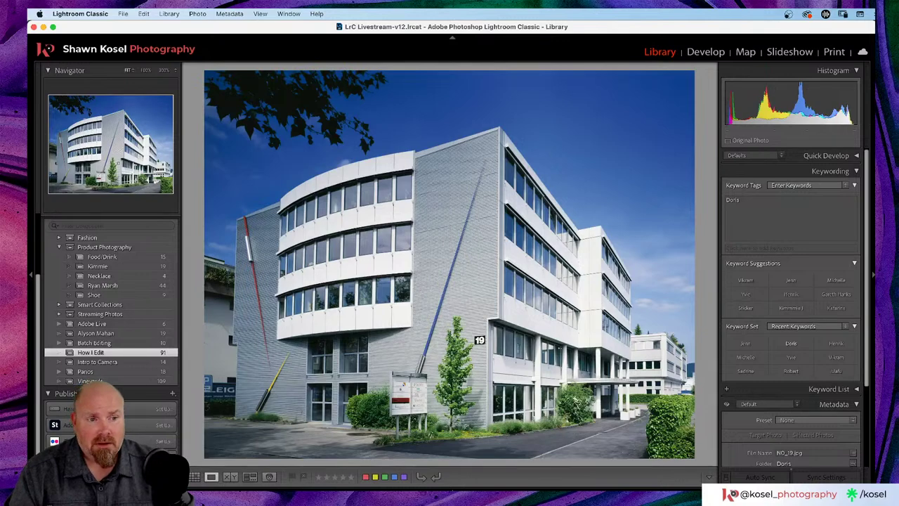
key(Left)
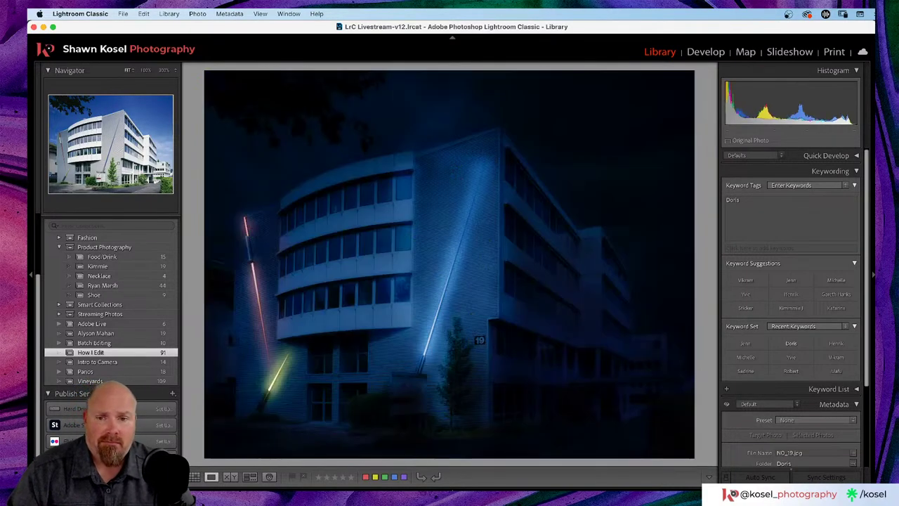